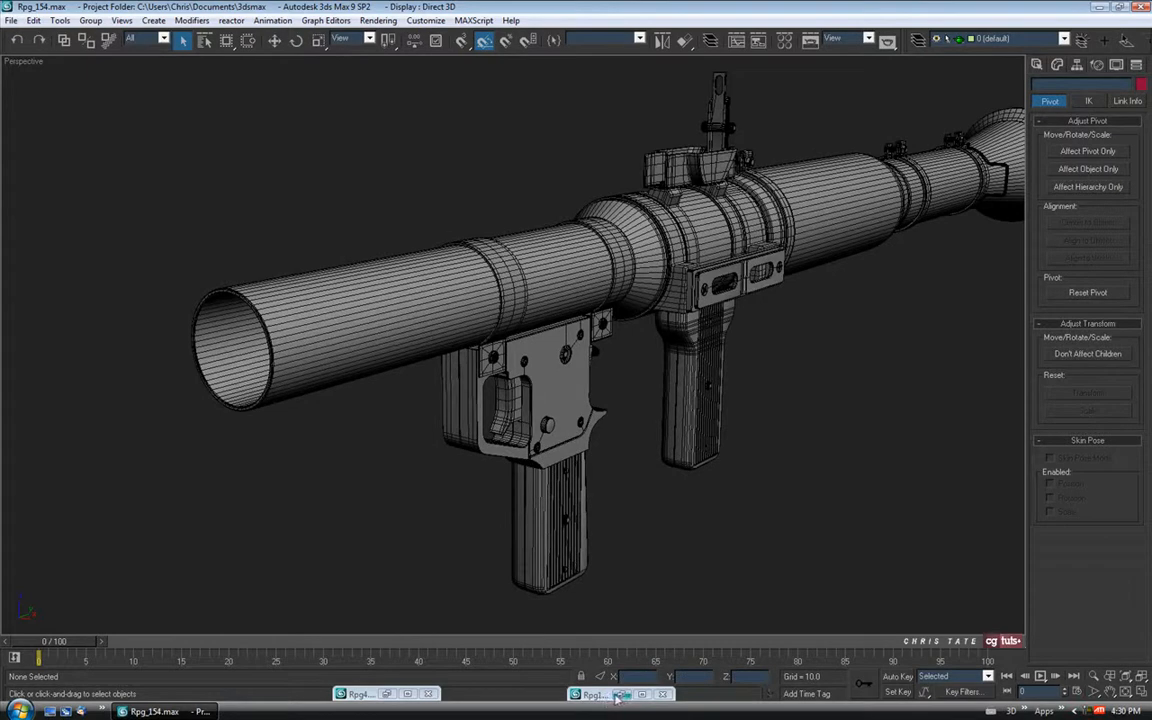
Step: Review the Rpg13.jpg and Rpg4.jpg reference images for the shape and placement of the front sight bracket
double_click(593, 694)
middle_drag(520, 397, 545, 263)
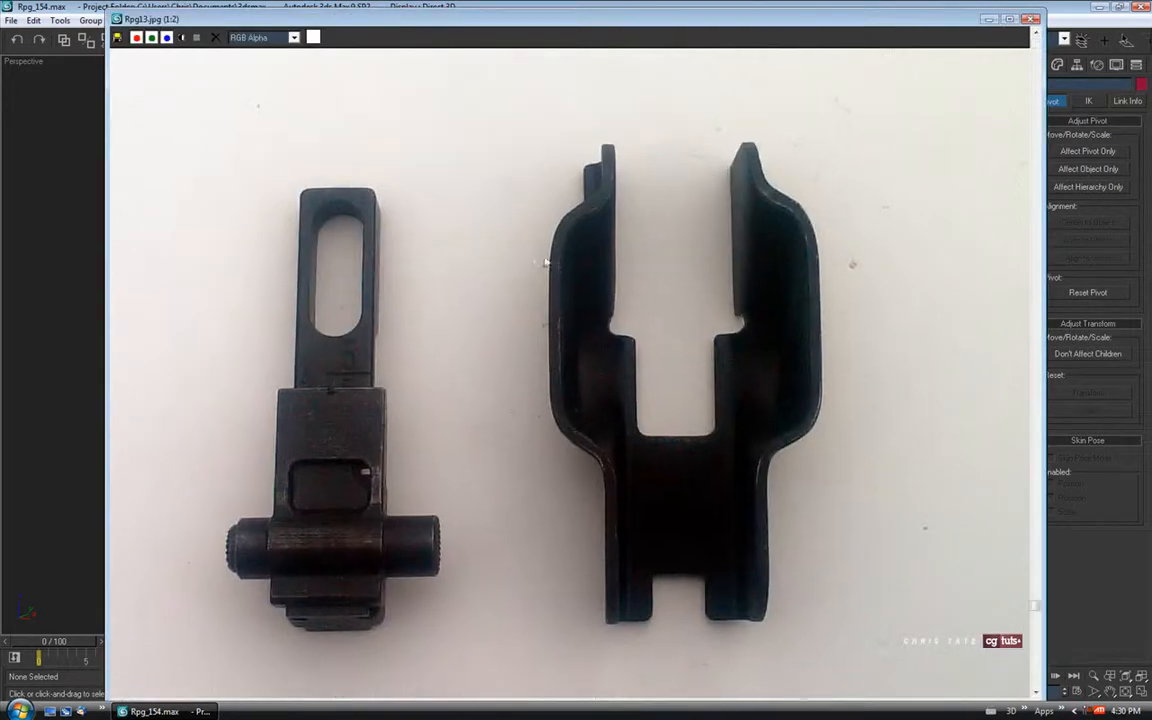
click(988, 19)
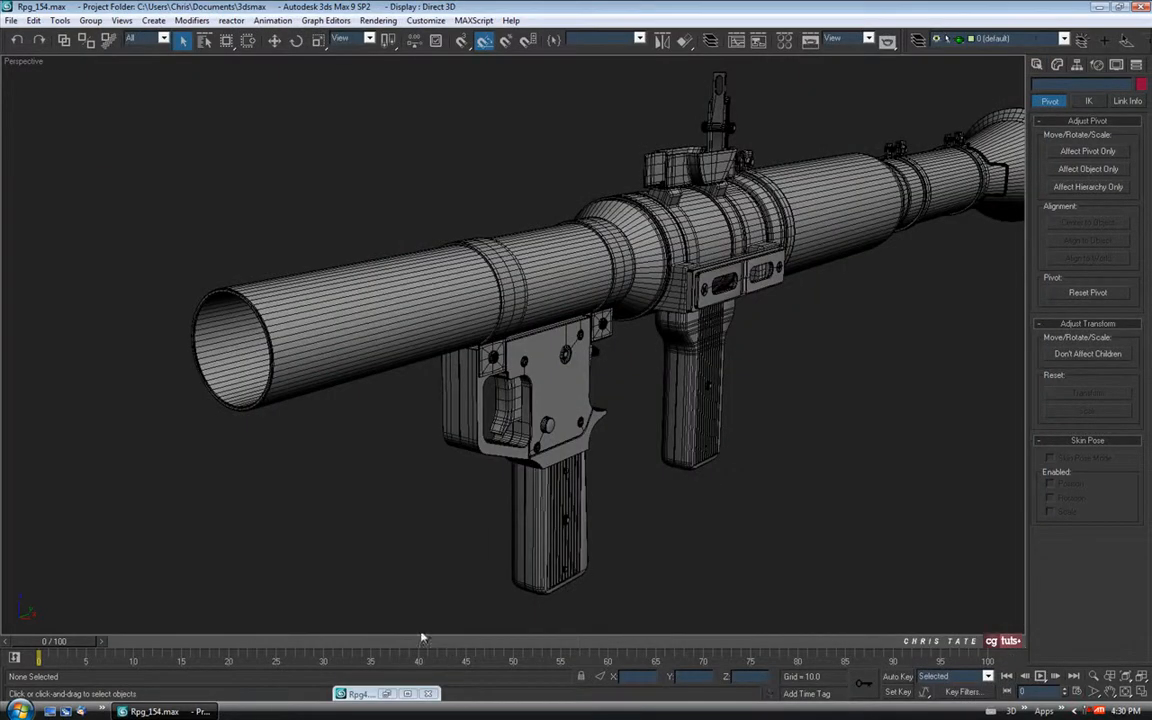
click(386, 693)
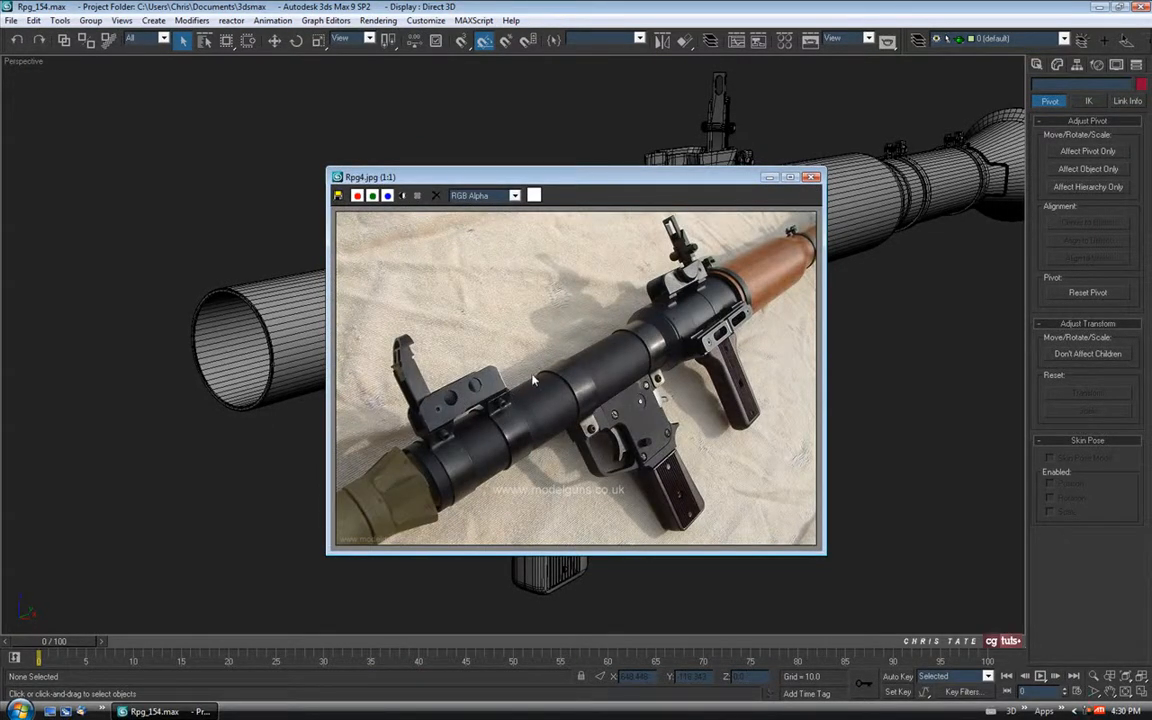
click(768, 177)
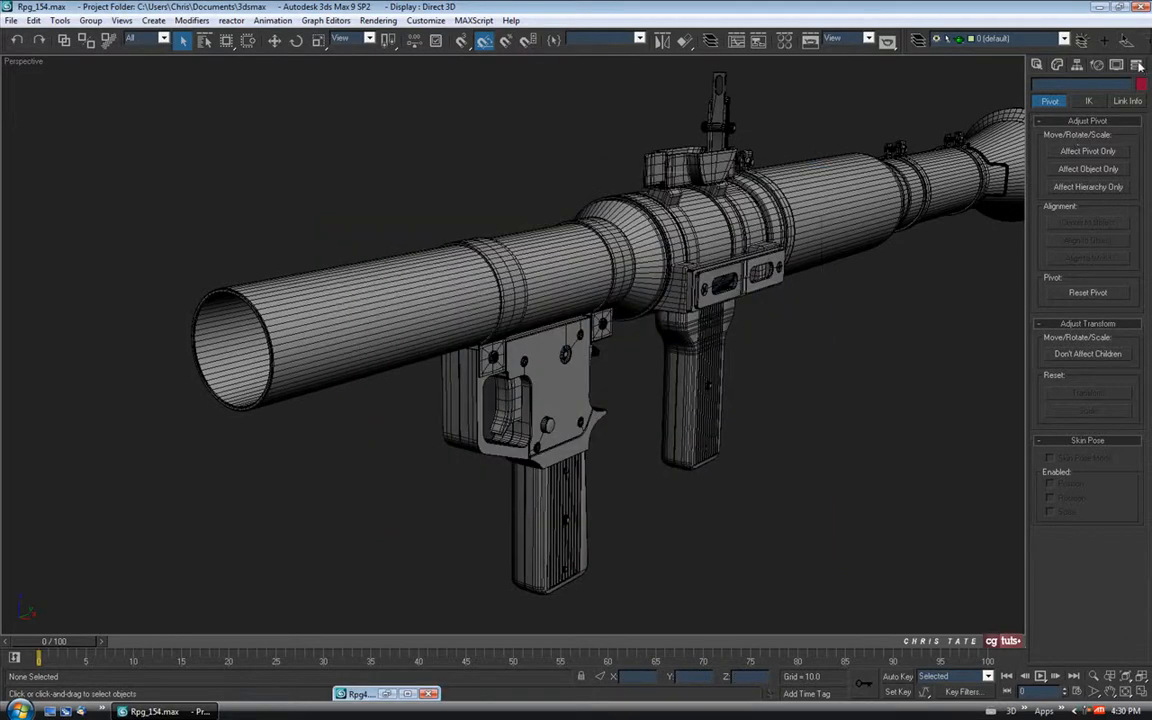
Step: Open Rpg11.jpg from the RPG_Reference folder with the Asset Browser and examine the forked sight bracket up close
click(1137, 64)
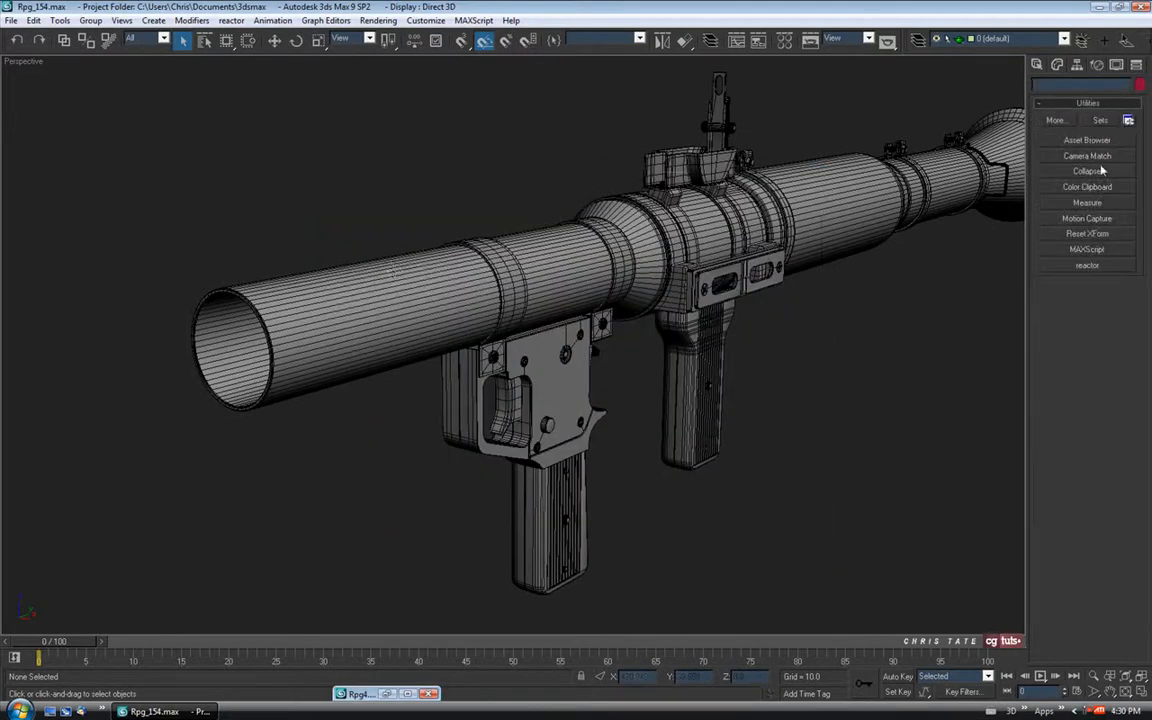
click(1087, 141)
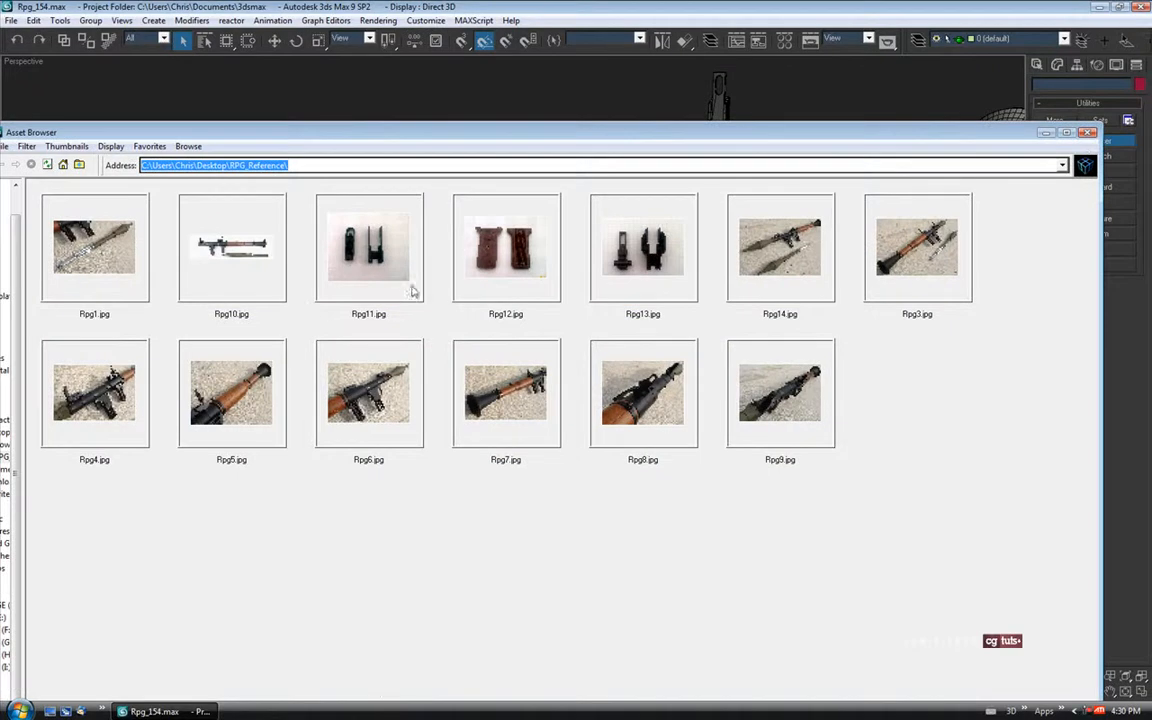
double_click(340, 240)
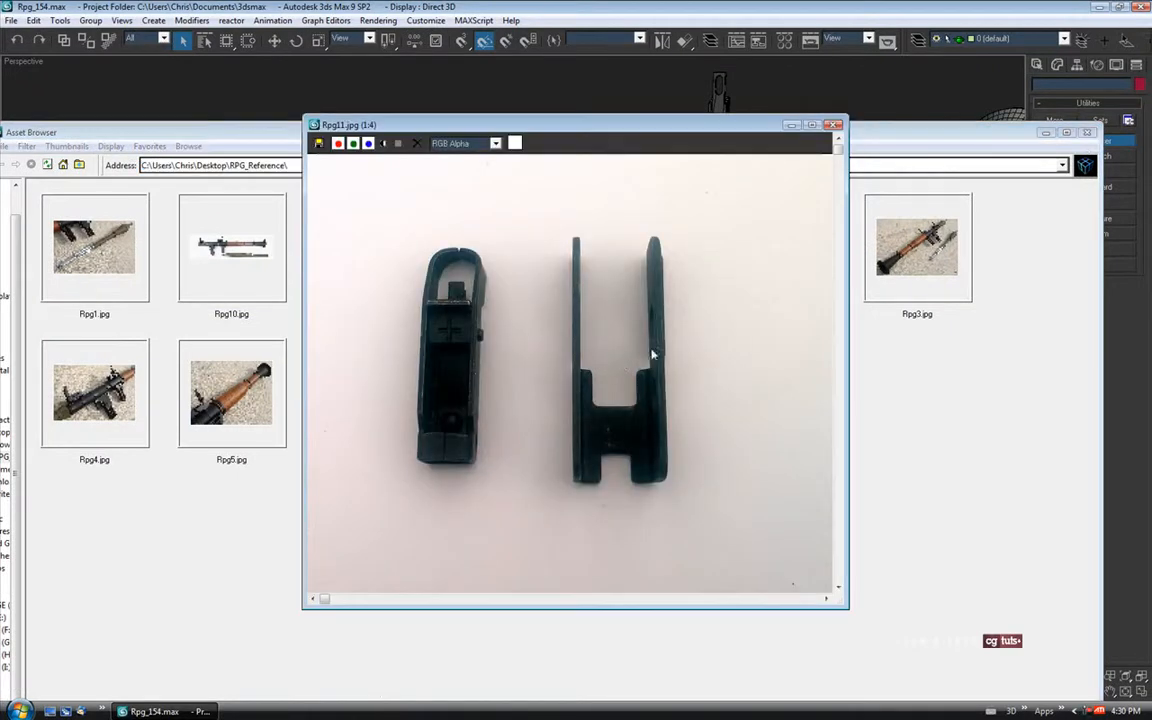
click(971, 114)
middle_drag(787, 319, 645, 227)
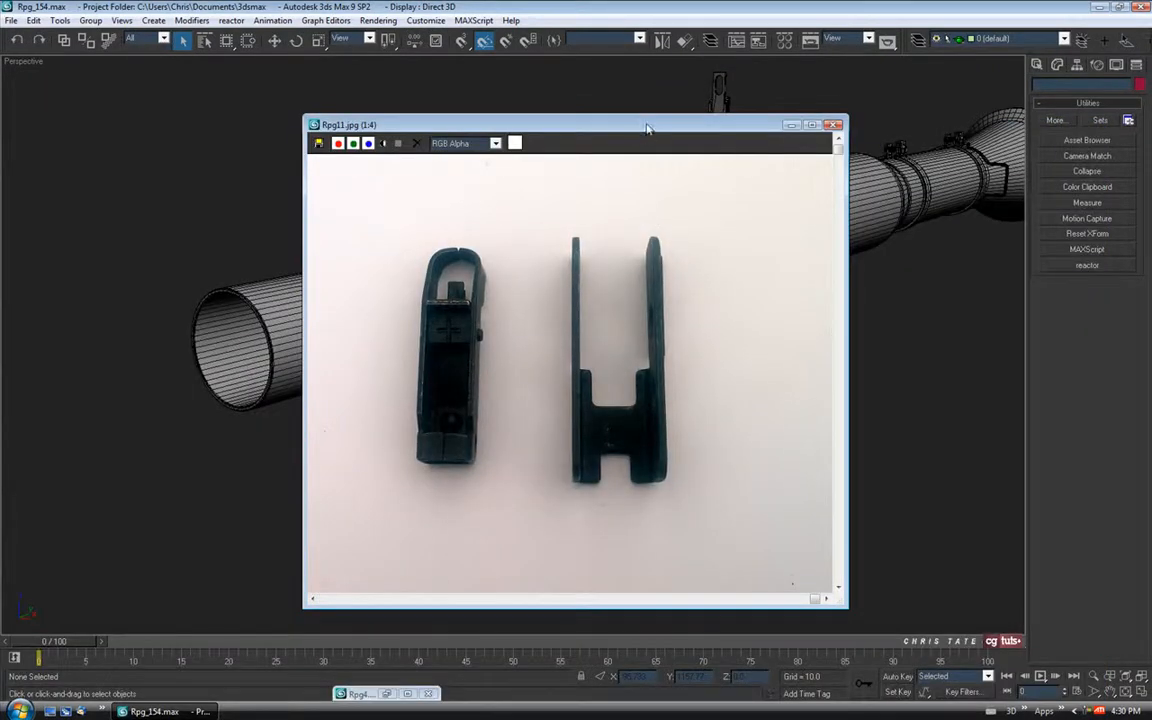
drag(647, 128, 647, 121)
scroll(615, 275, up, 2)
middle_drag(661, 283, 689, 262)
drag(637, 118, 447, 183)
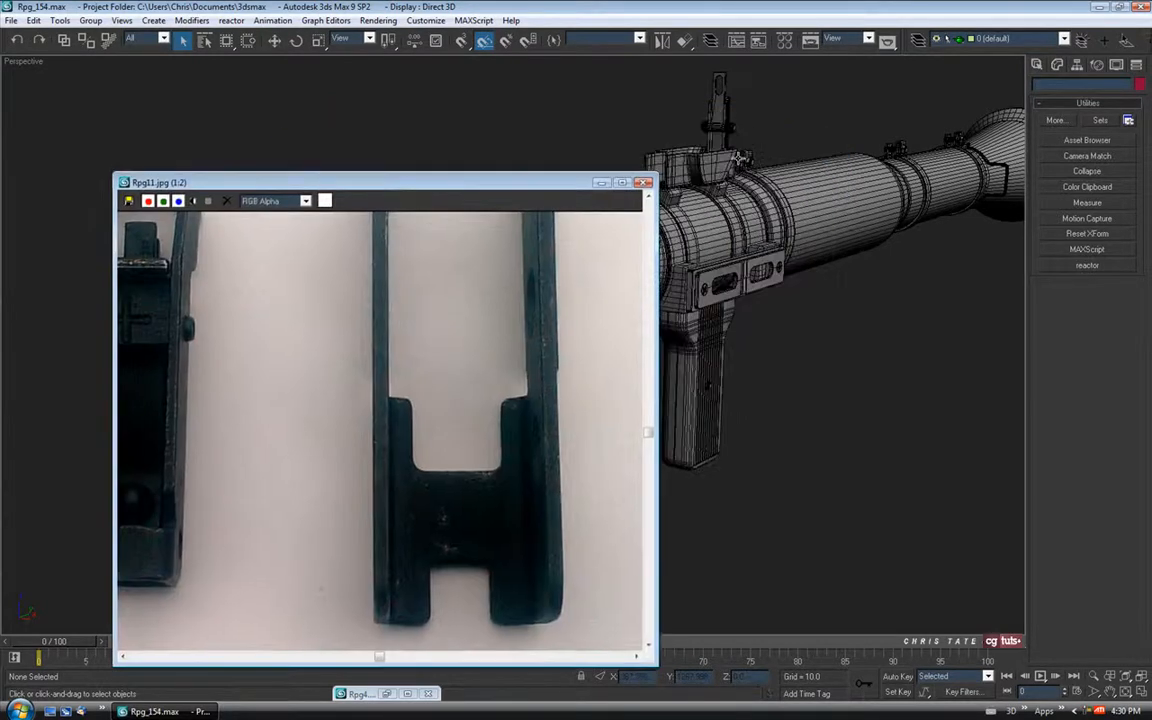
scroll(491, 363, down, 1)
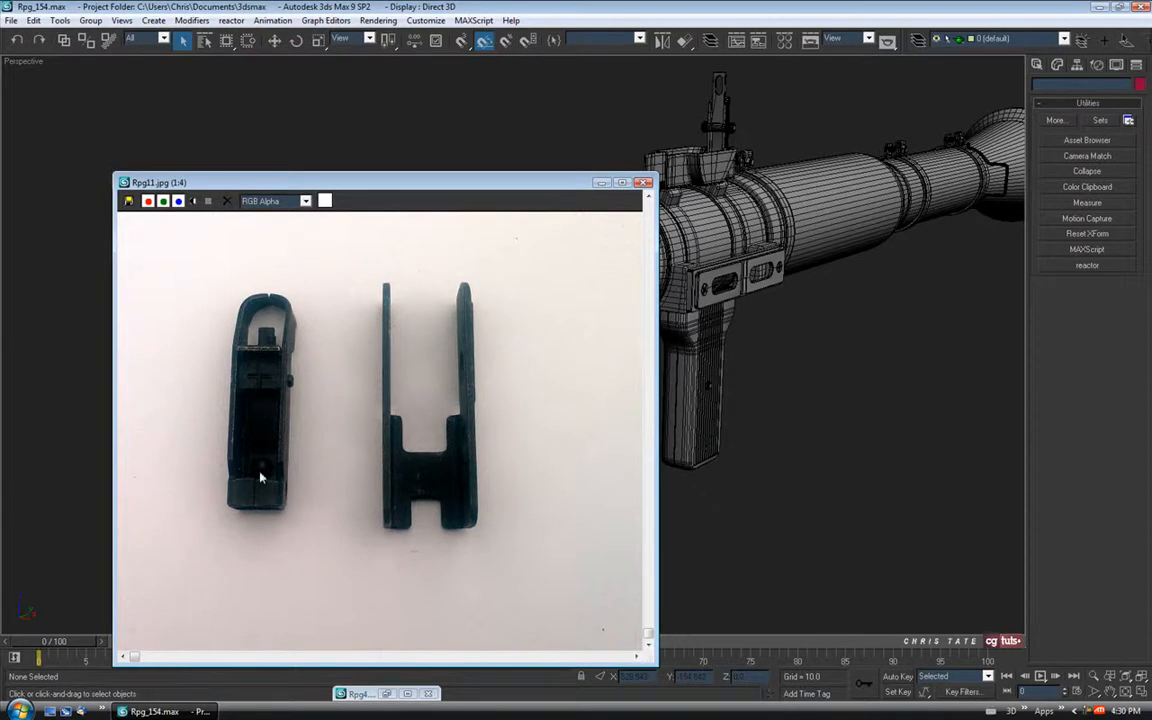
click(599, 186)
Step: Examine in Rpg4.jpg how the front sight bracket and its mounting rings sit on the barrel
alt+middle_drag(612, 483, 470, 560)
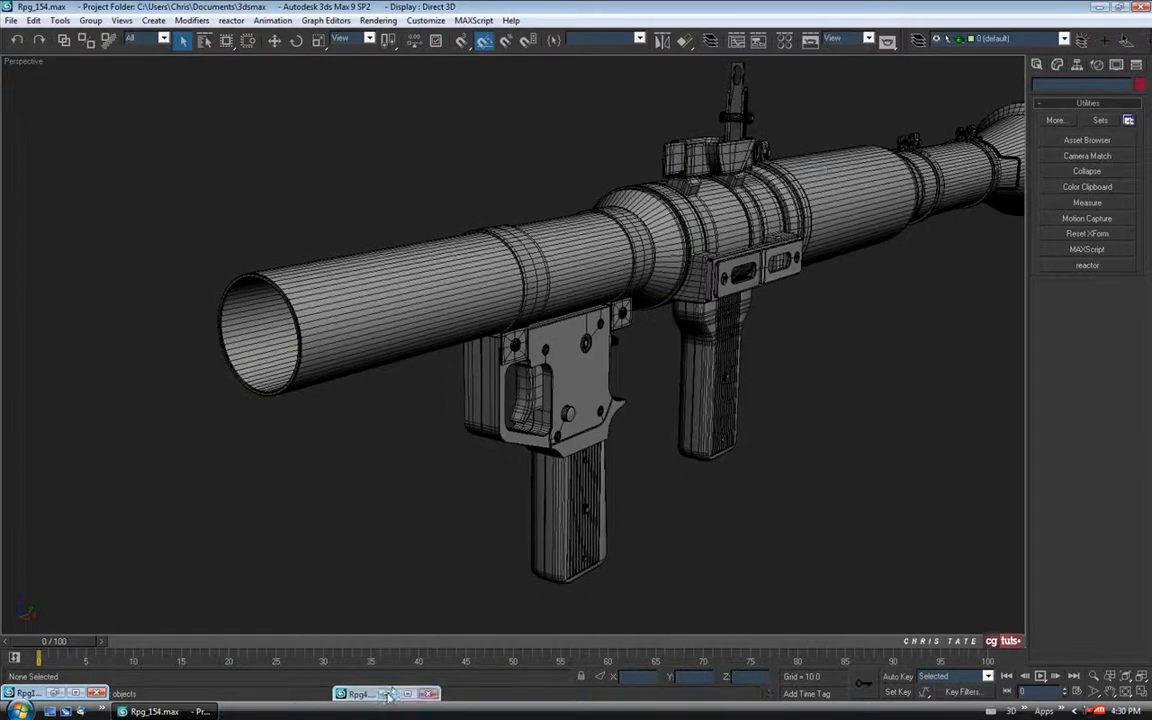
click(388, 695)
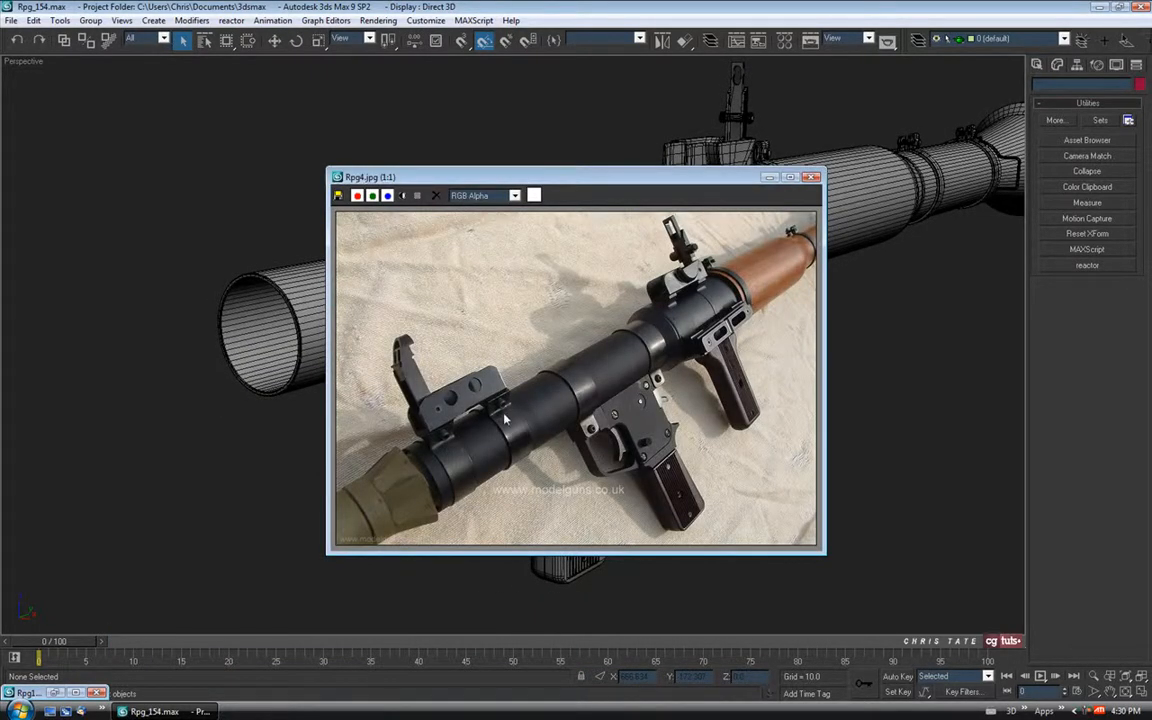
scroll(515, 421, up, 1)
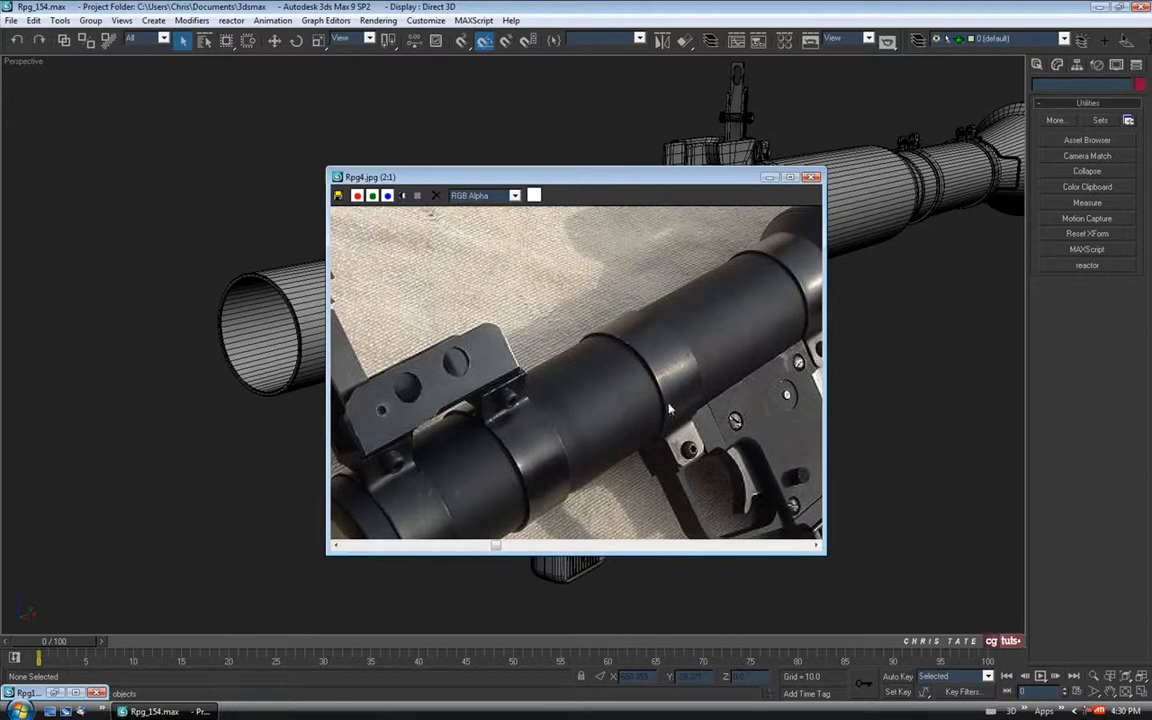
middle_drag(489, 436, 553, 376)
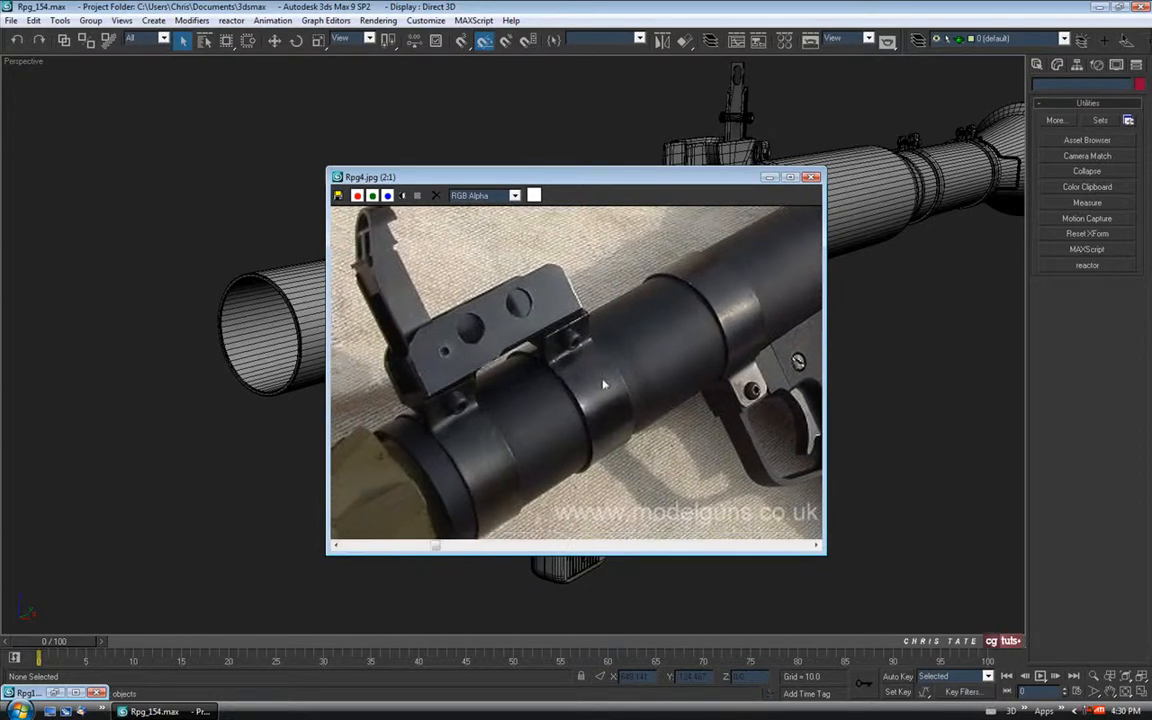
middle_drag(648, 341, 622, 334)
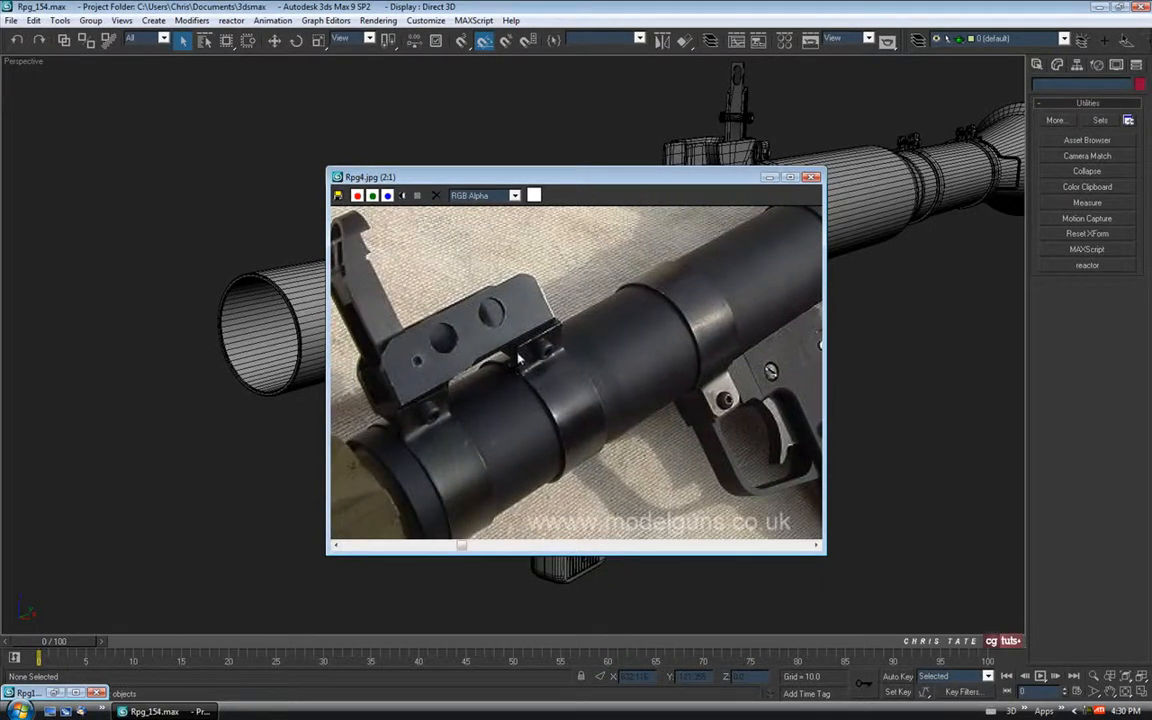
middle_drag(564, 411, 543, 385)
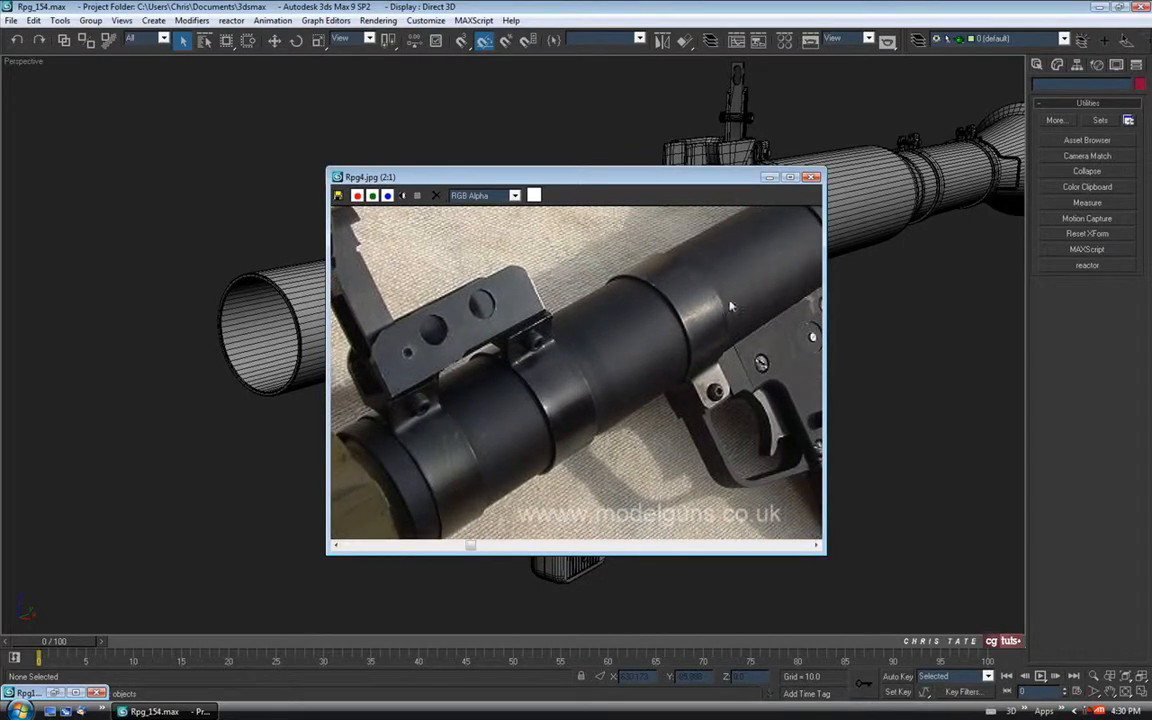
click(771, 178)
Step: Hide every selected launcher part, leaving the main barrel out of the selection so it stays in the scene
middle_drag(664, 323, 629, 333)
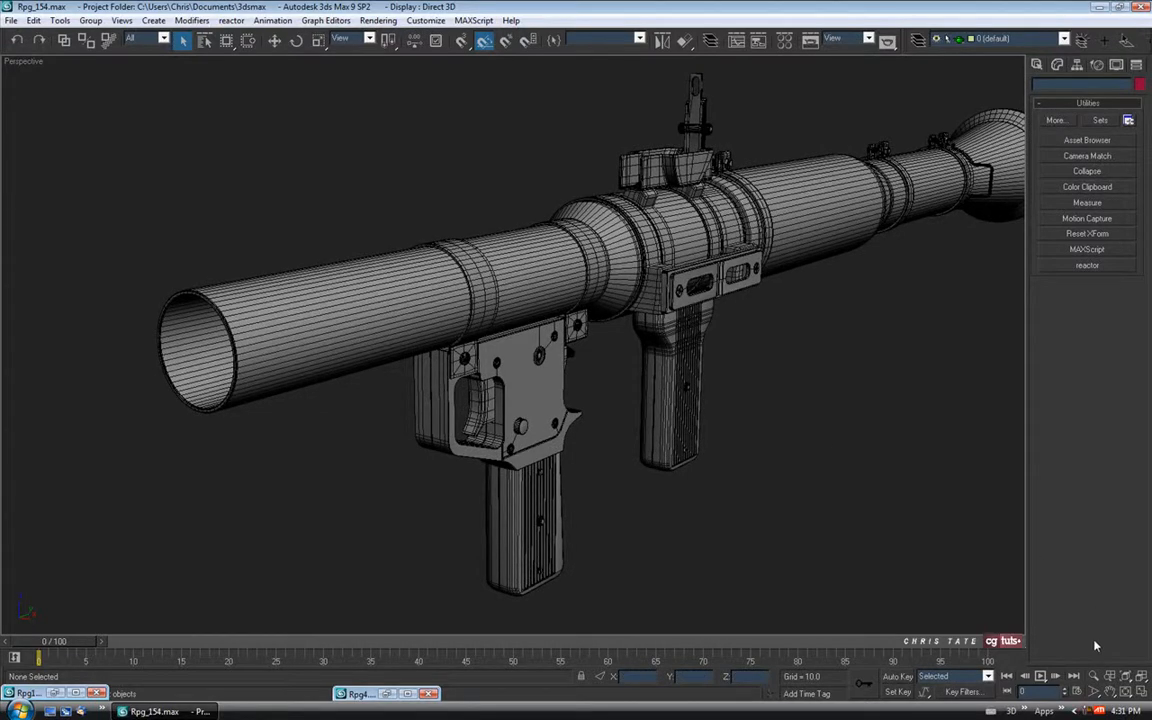
click(1142, 694)
middle_drag(819, 264, 856, 231)
scroll(855, 234, down, 2)
middle_drag(828, 301, 846, 208)
scroll(813, 236, down, 4)
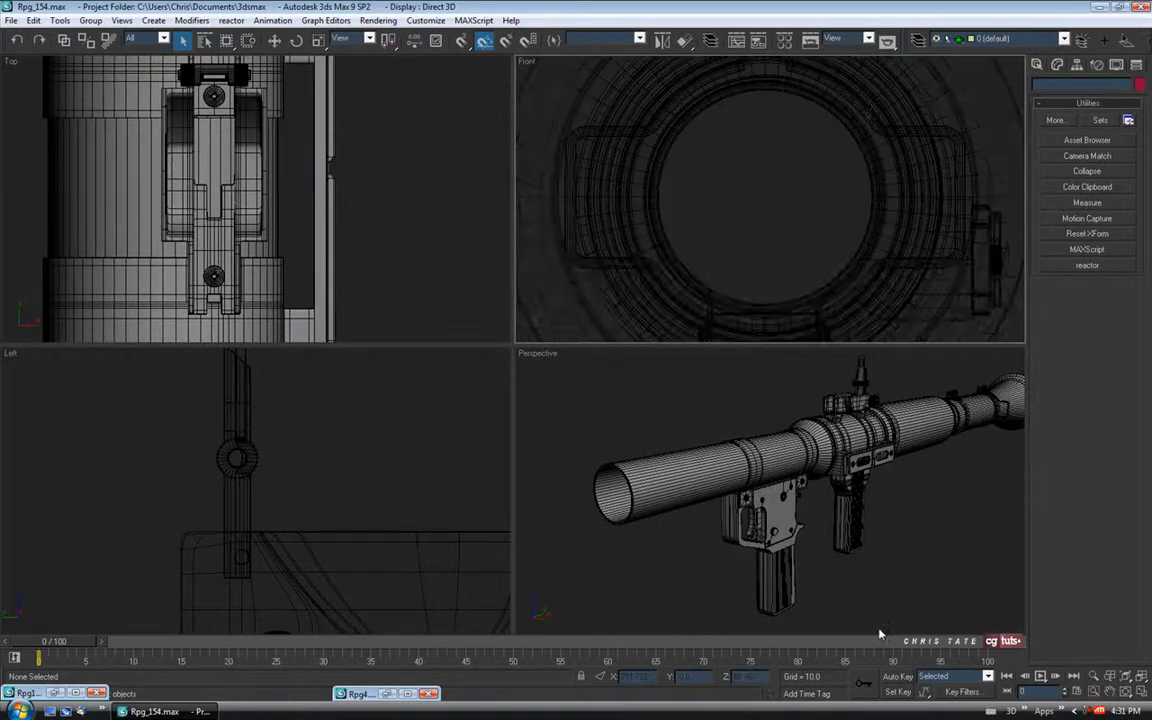
alt+middle_drag(830, 578, 836, 578)
click(1142, 694)
alt+middle_drag(728, 465, 580, 382)
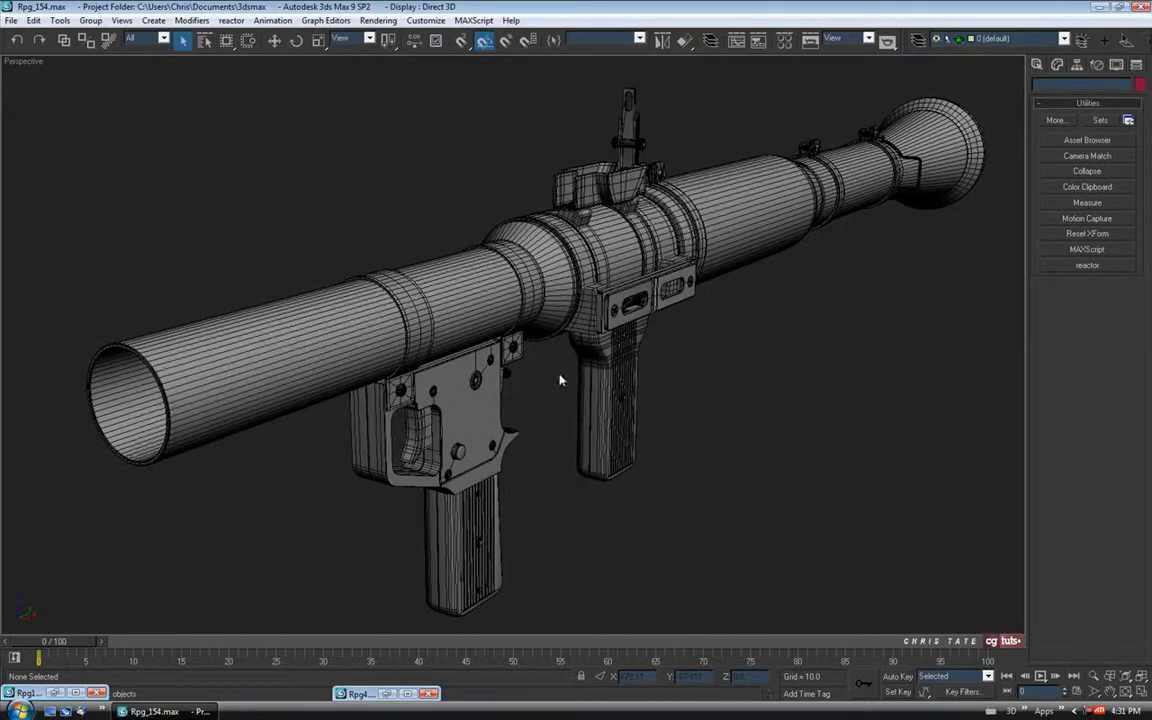
key(ctrl+a)
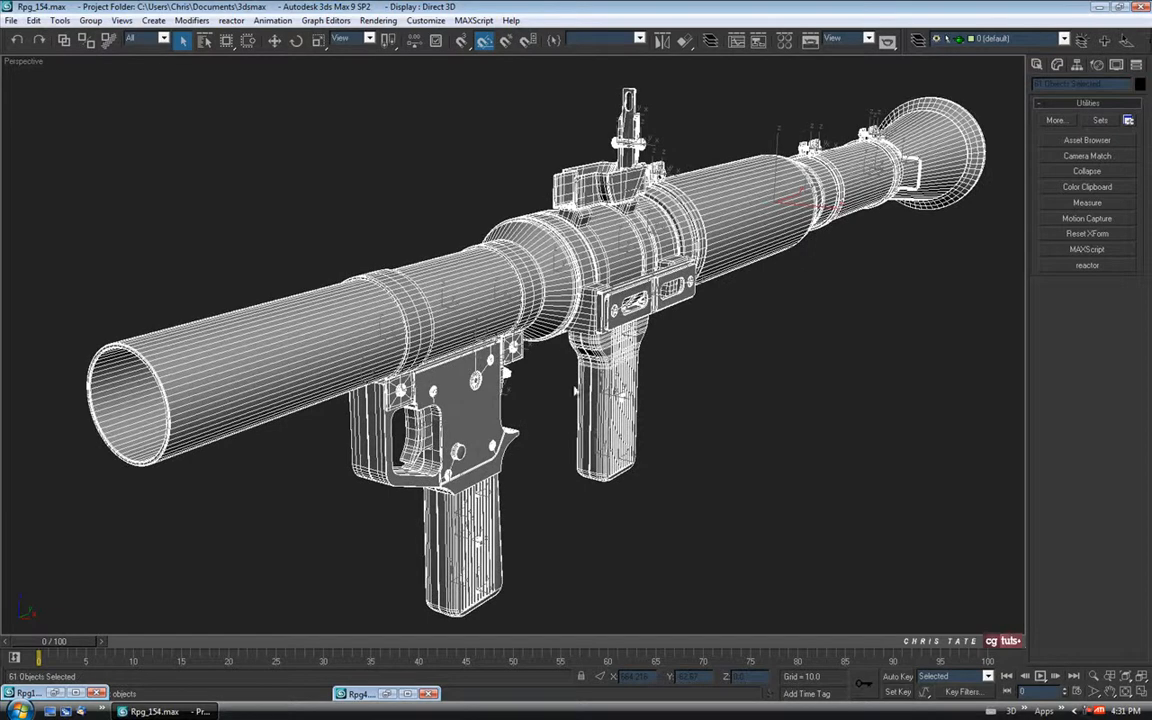
alt+drag(141, 244, 198, 506)
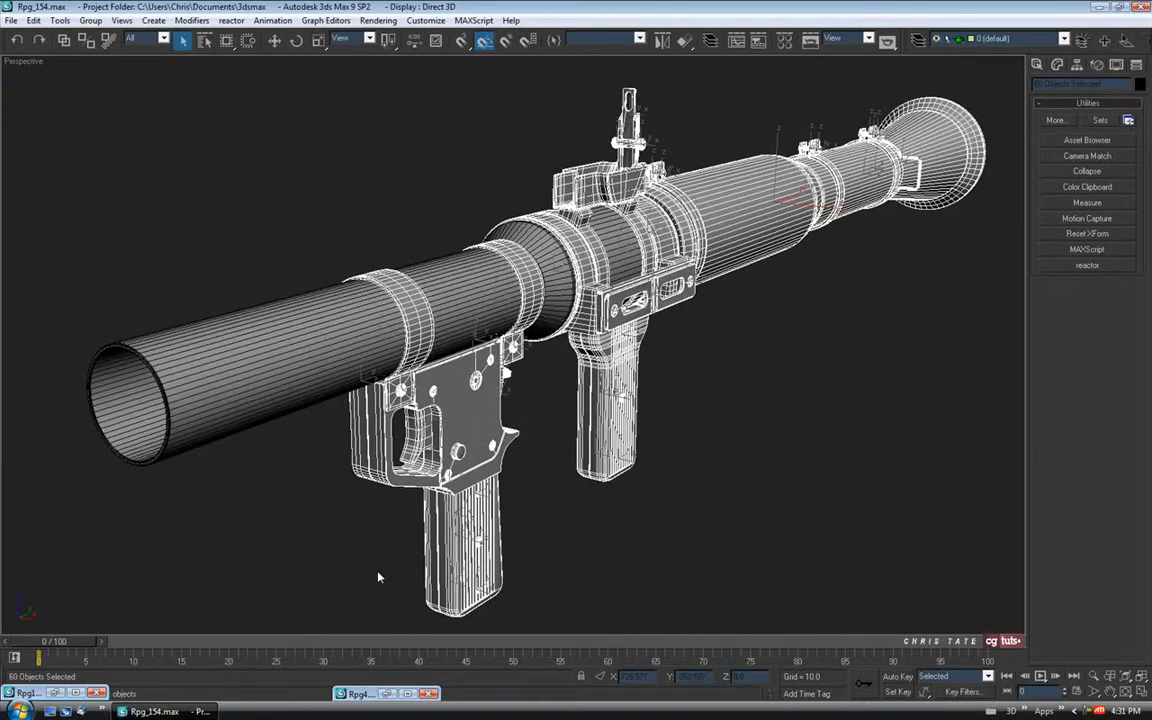
right_click(742, 436)
click(772, 398)
Step: Draw a tube around the barrel's centre in the Front view, with radii about 15.3 and 16.4 and height about 6
scroll(700, 415, down, 3)
key(alt+w)
click(884, 277)
click(1143, 693)
scroll(560, 262, down, 4)
middle_drag(582, 263, 586, 255)
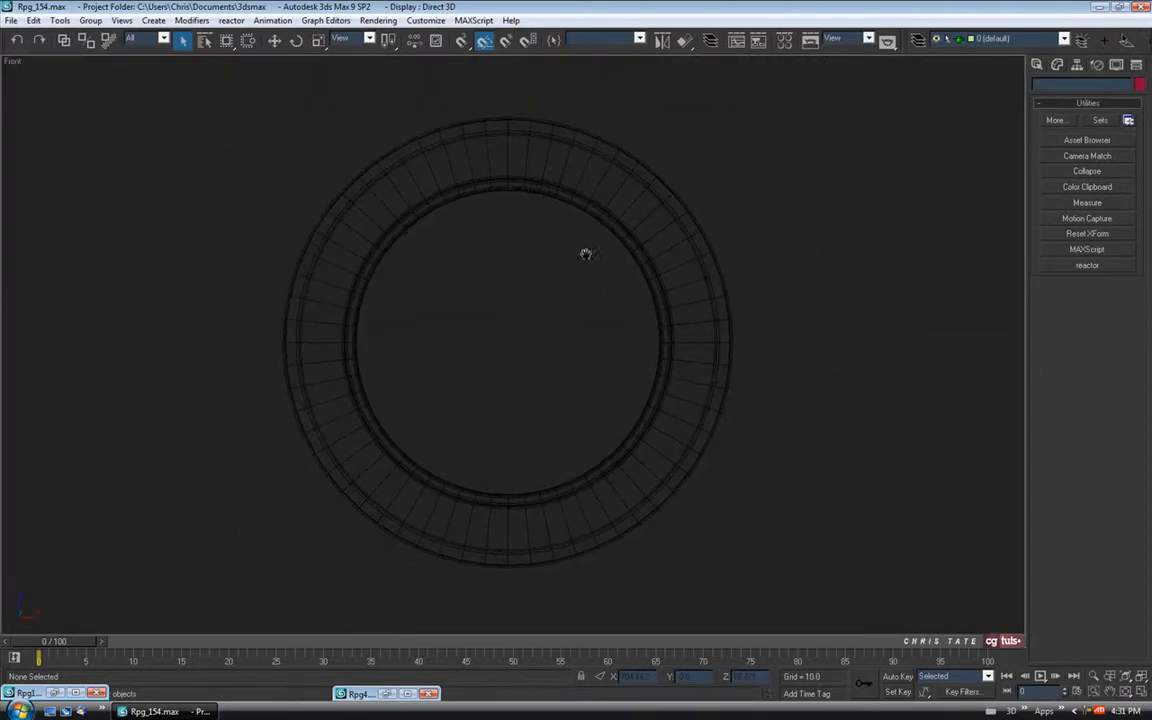
click(1037, 64)
middle_drag(694, 301, 694, 314)
click(1115, 182)
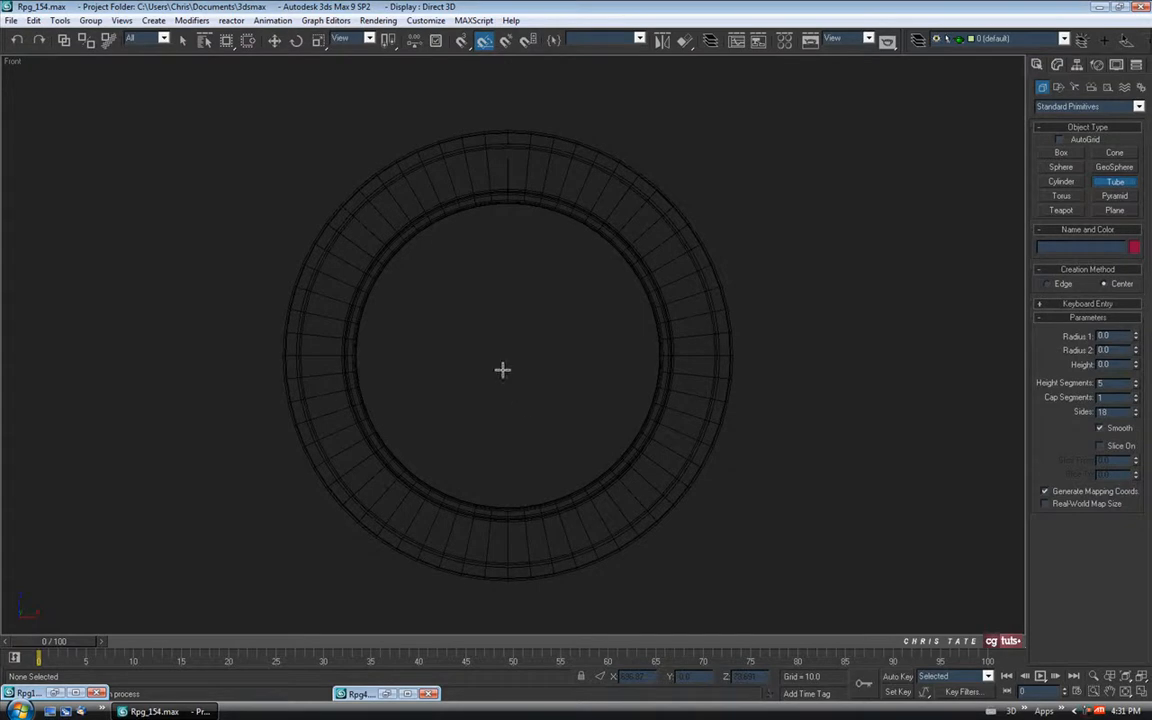
drag(507, 350, 522, 500)
click(520, 516)
click(514, 460)
Step: Align the tube's position to the barrel, using the tube's pivot point as the current object's reference
middle_drag(572, 443, 599, 393)
key(alt+w)
click(1146, 692)
click(684, 40)
click(504, 351)
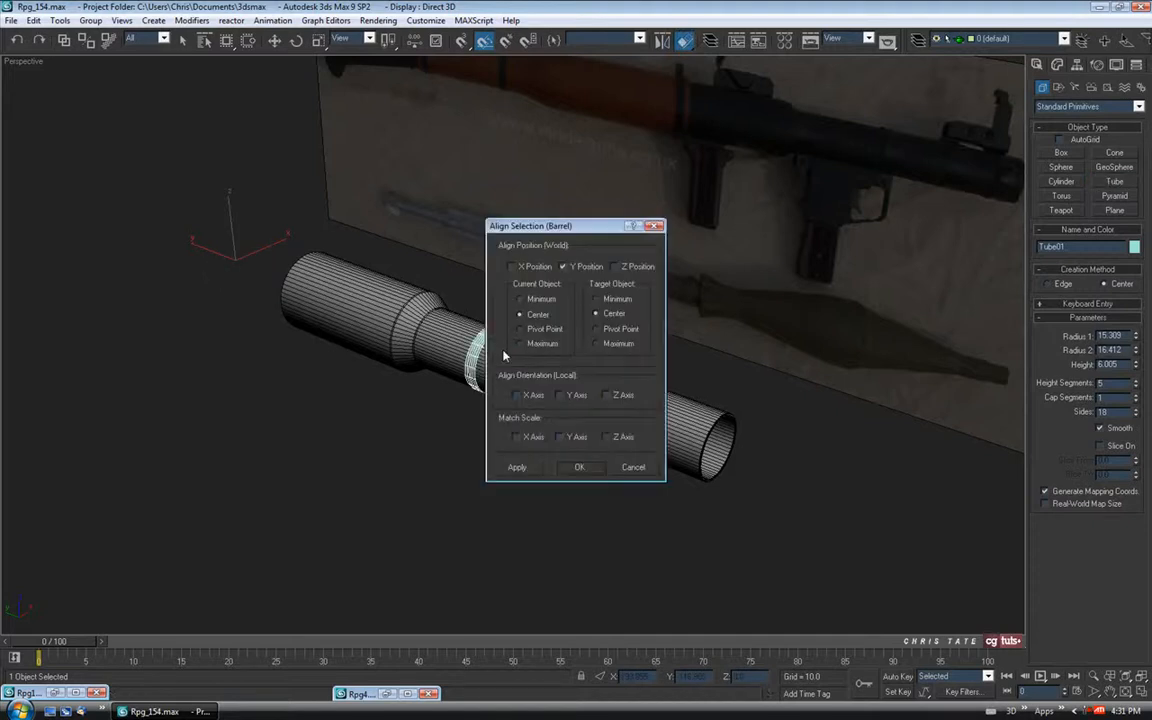
click(512, 266)
click(544, 329)
click(579, 467)
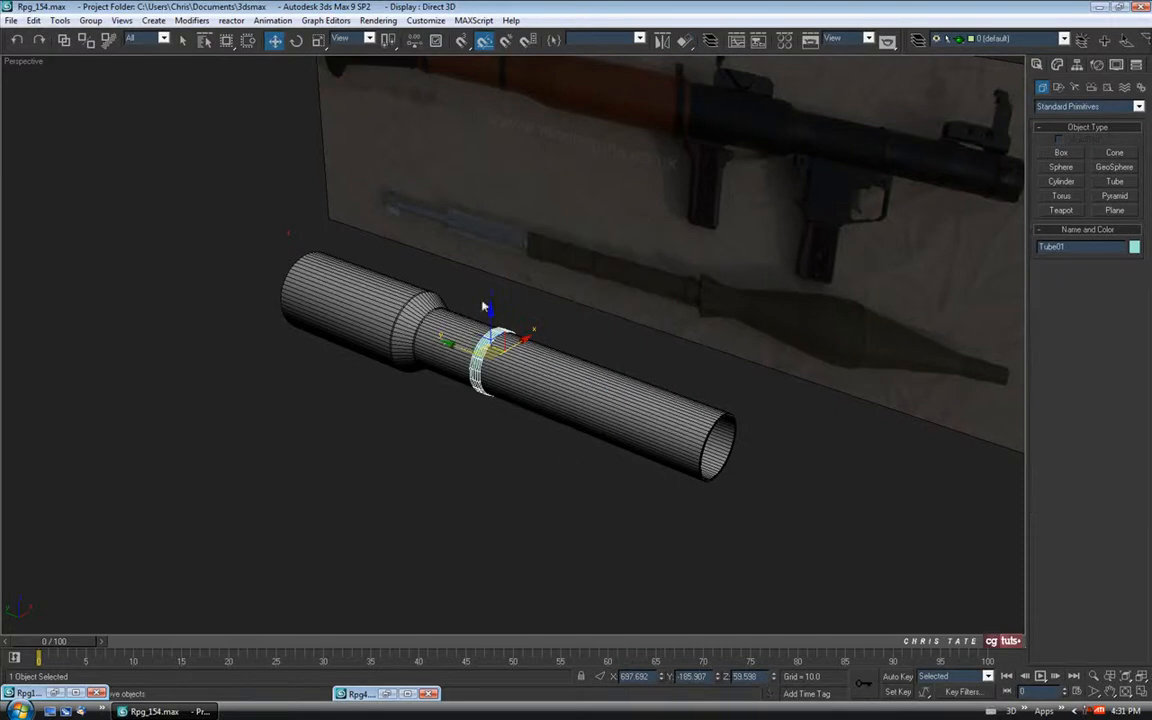
Step: Move the tube along the barrel toward its open front end, to about Y -282
drag(447, 344, 619, 432)
alt+middle_drag(645, 466, 540, 265)
scroll(660, 428, up, 4)
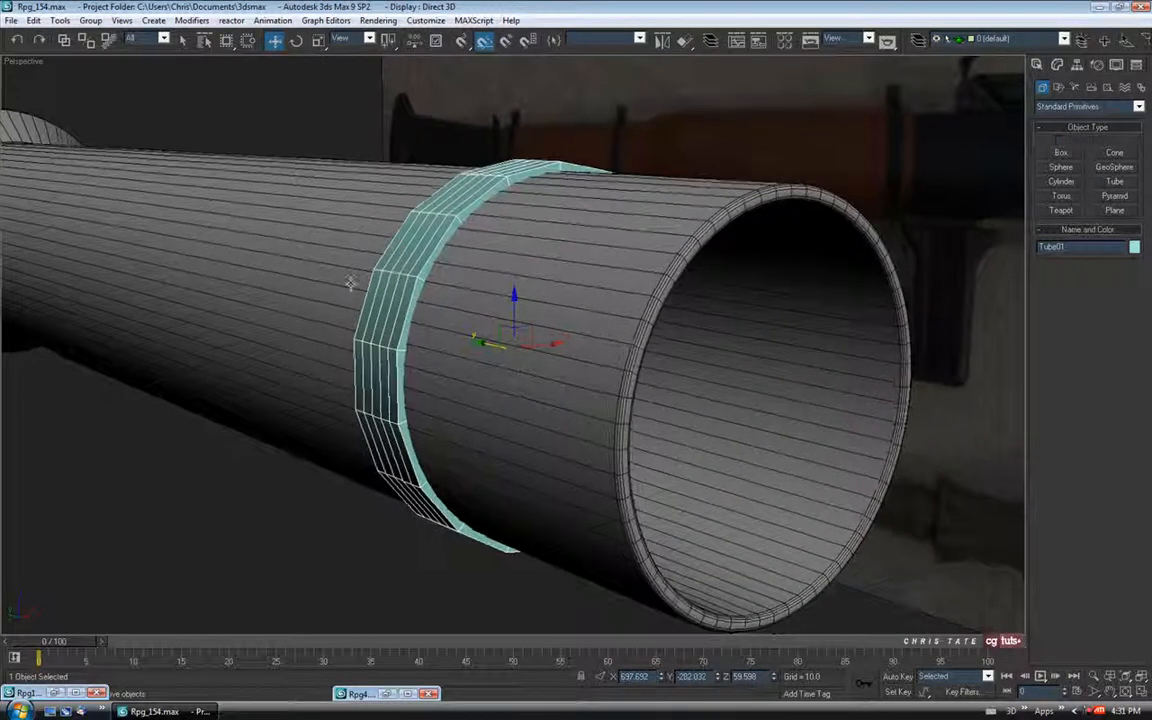
Step: Set the tube's Radius 1 to 15.6 and Radius 2 to 16.6 so it wraps the barrel as a thin ring
scroll(535, 257, up, 2)
click(1076, 66)
click(1058, 66)
middle_drag(510, 192, 498, 287)
scroll(515, 200, up, 3)
click(387, 693)
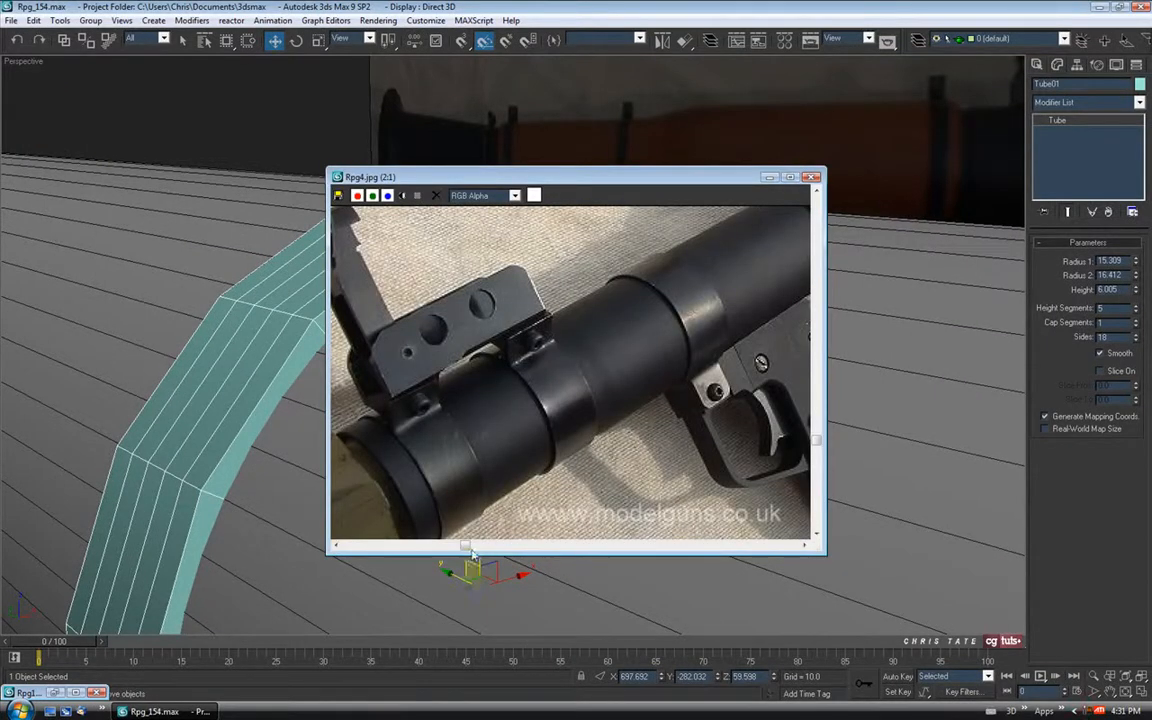
click(768, 177)
alt+middle_drag(616, 500, 597, 467)
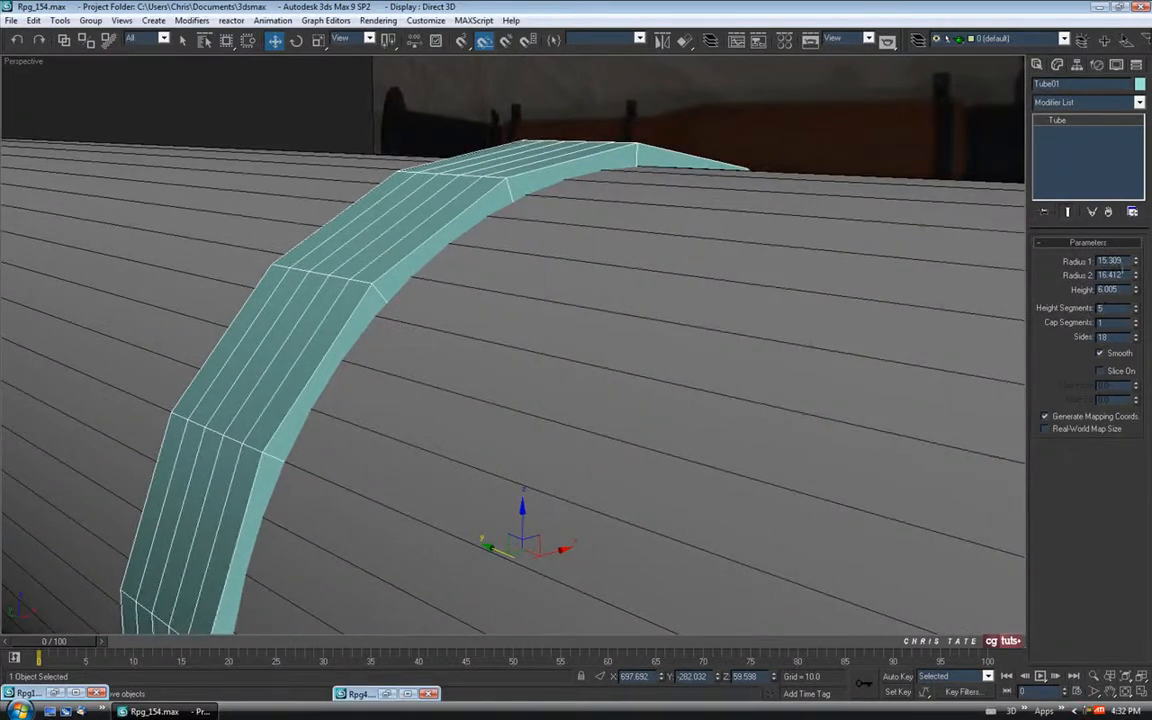
drag(1137, 261, 1137, 256)
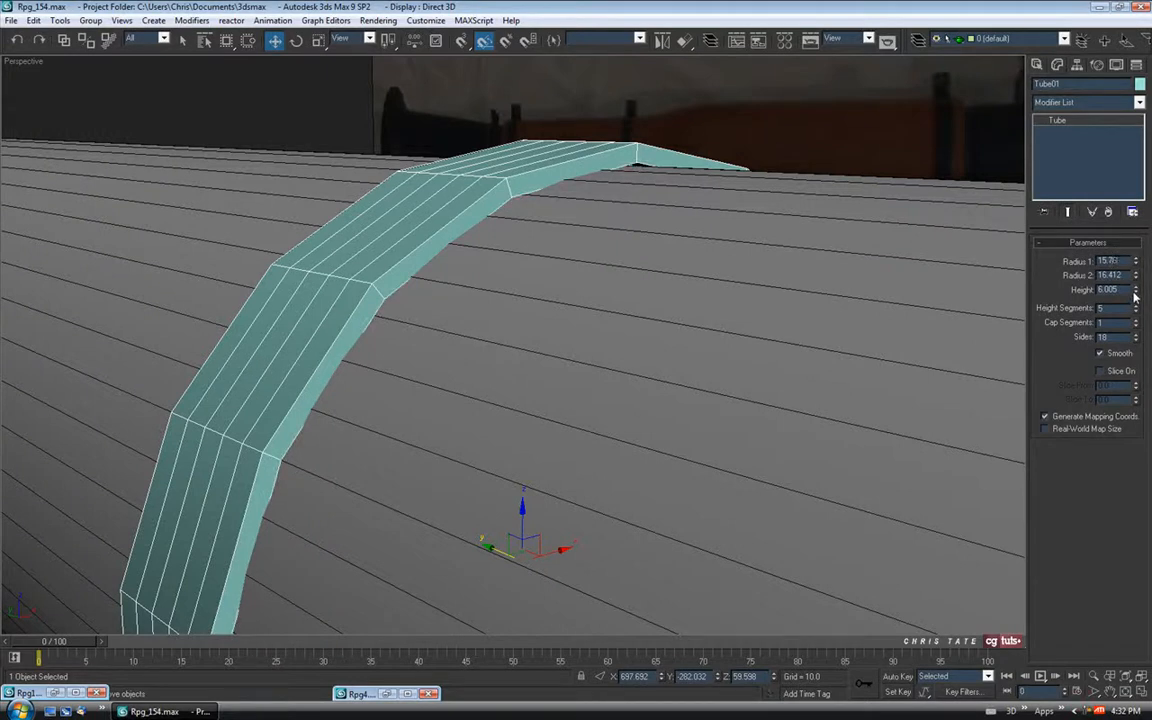
key(Return)
key(Tab)
text(16.6)
key(Return)
middle_drag(809, 322, 790, 317)
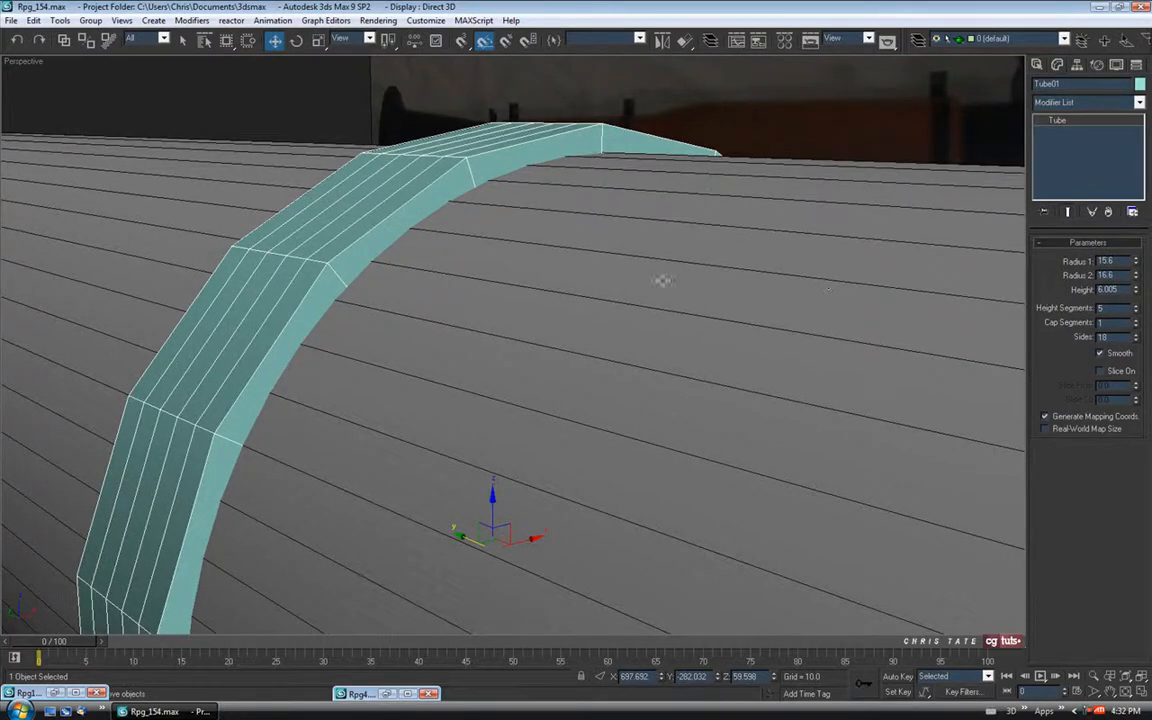
Step: Reduce the tube's height segments to 1 and set its sides to 40
scroll(645, 276, down, 5)
right_click(1135, 311)
alt+middle_drag(586, 303, 594, 306)
middle_drag(700, 358, 629, 287)
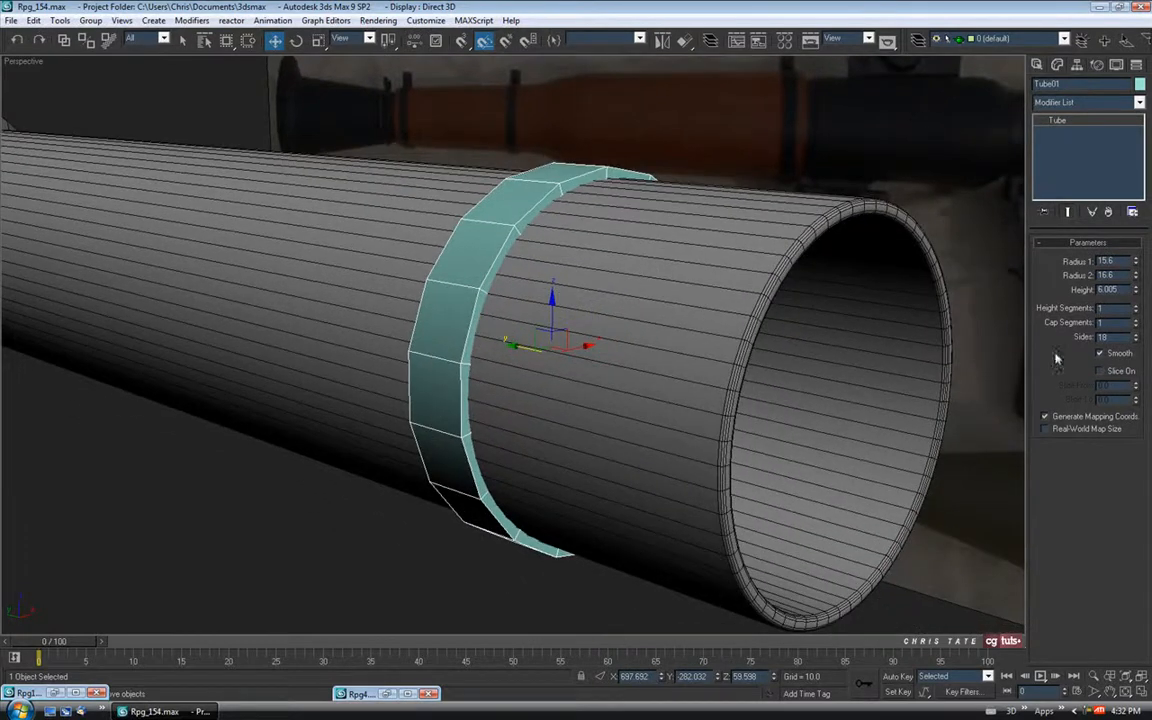
drag(1116, 337, 990, 337)
text(40)
key(Return)
alt+middle_drag(713, 378, 710, 378)
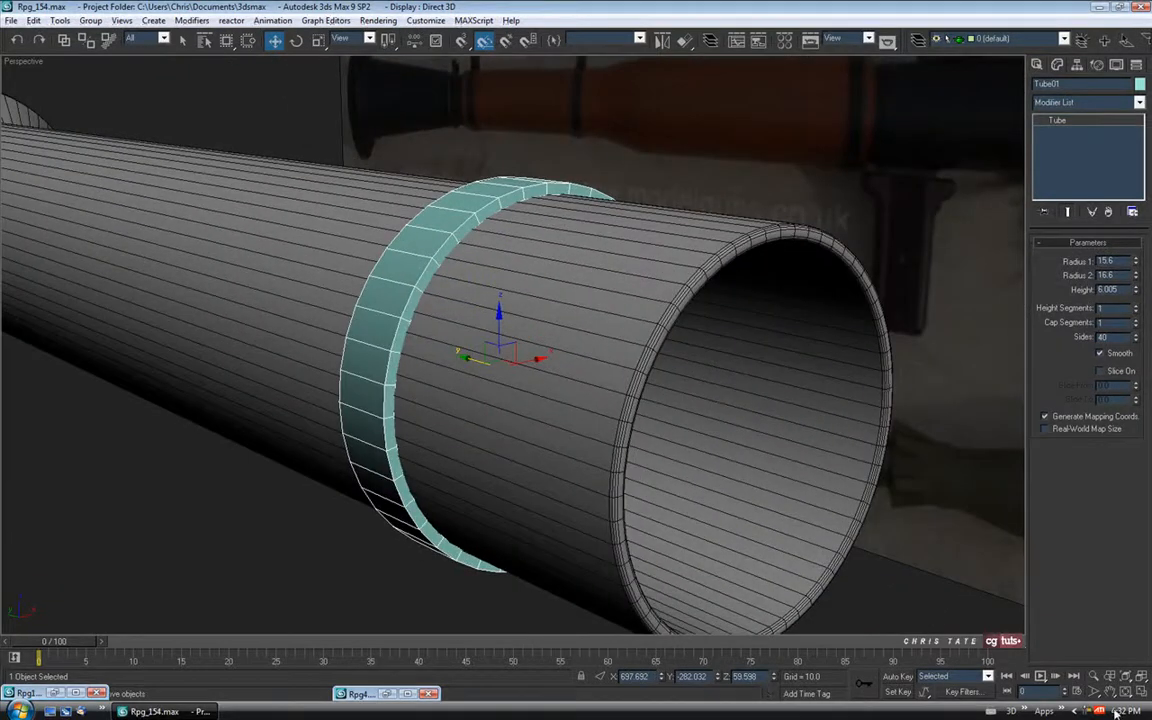
Step: Move the tube along the barrel to the rear mount of the front sight in the side reference photo, to about Y -253
click(1146, 698)
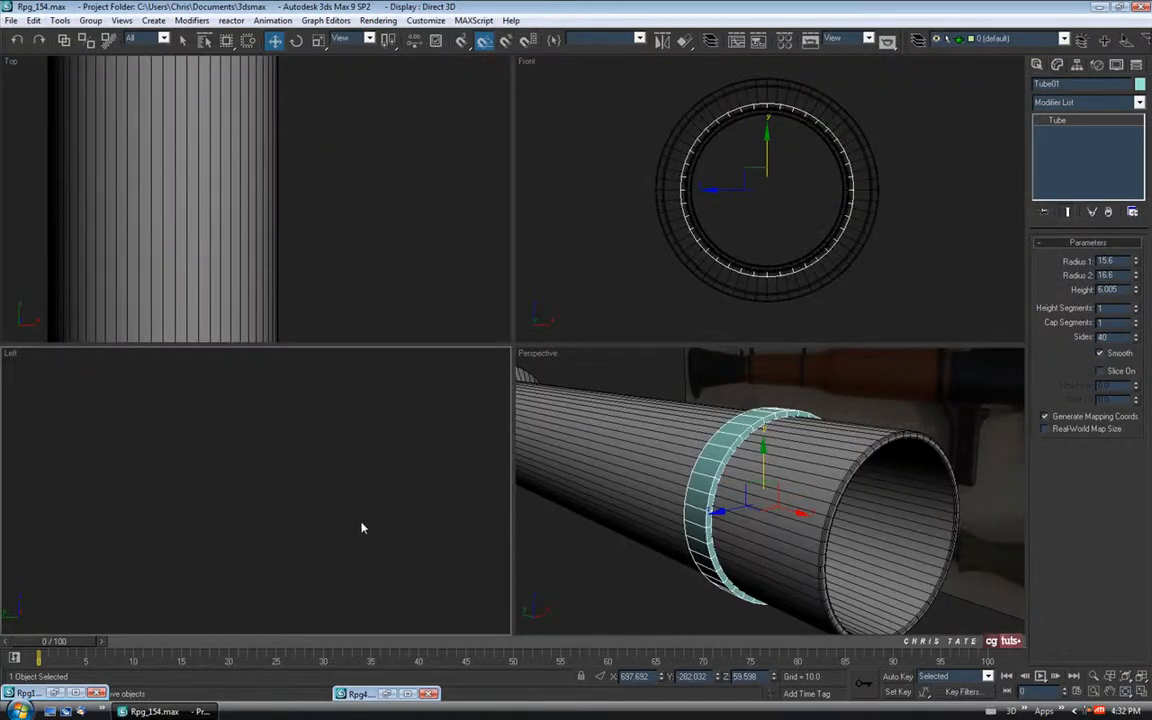
key(alt+w)
key(z)
middle_drag(527, 479, 535, 493)
scroll(535, 485, down, 6)
mouse_move(539, 449)
middle_down()
mouse_move(563, 466)
mouse_move(634, 464)
middle_up()
key(F3)
scroll(490, 358, up, 3)
middle_drag(700, 358, 680, 384)
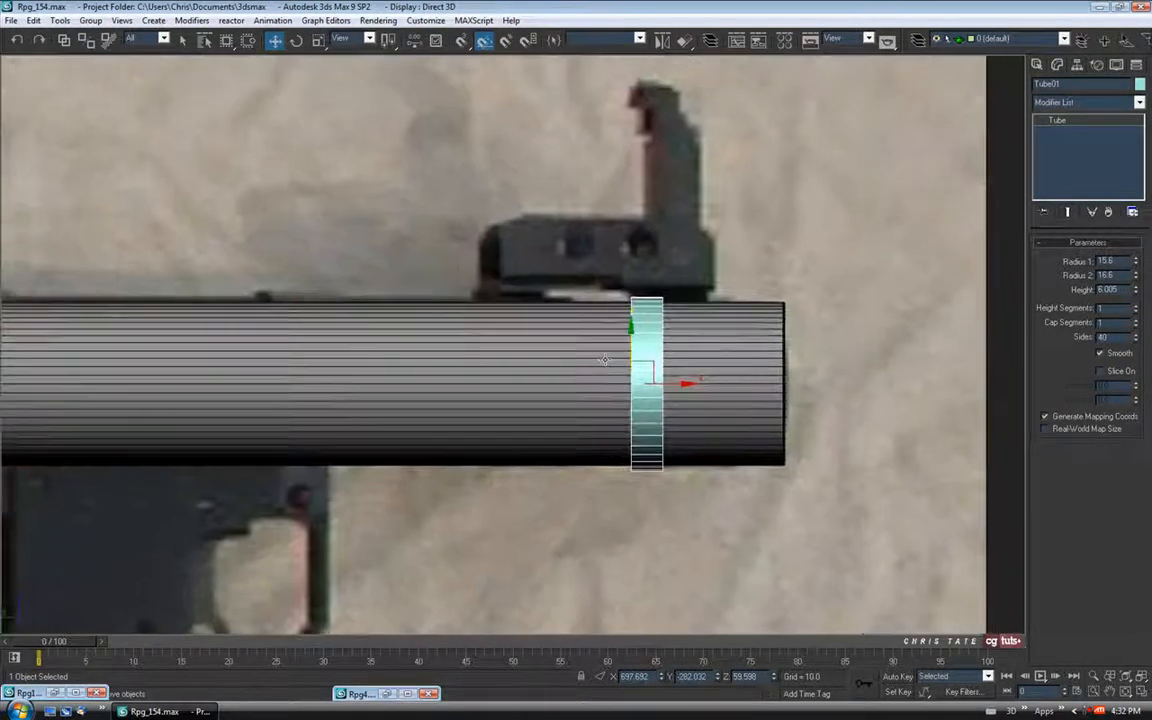
click(680, 384)
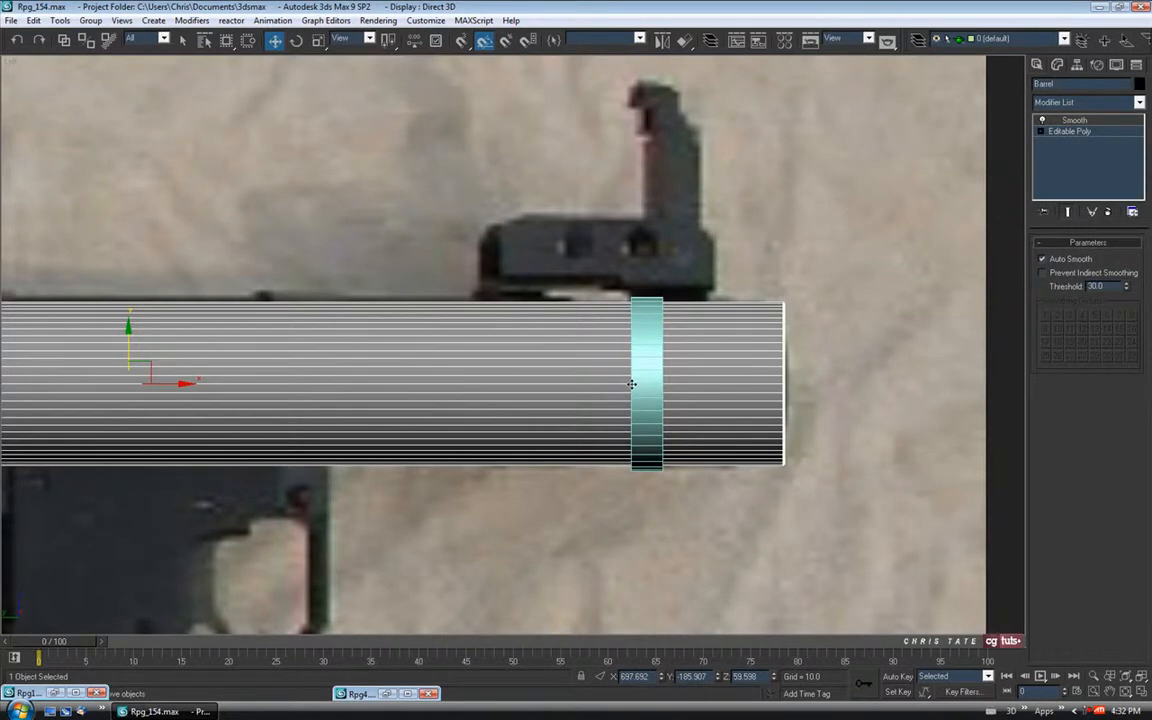
click(631, 384)
drag(676, 383, 526, 383)
Step: Set the tube's height to 13 and nudge it along the barrel to about Y -252 to match the reference mount
drag(1136, 290, 1137, 213)
drag(1123, 288, 1059, 292)
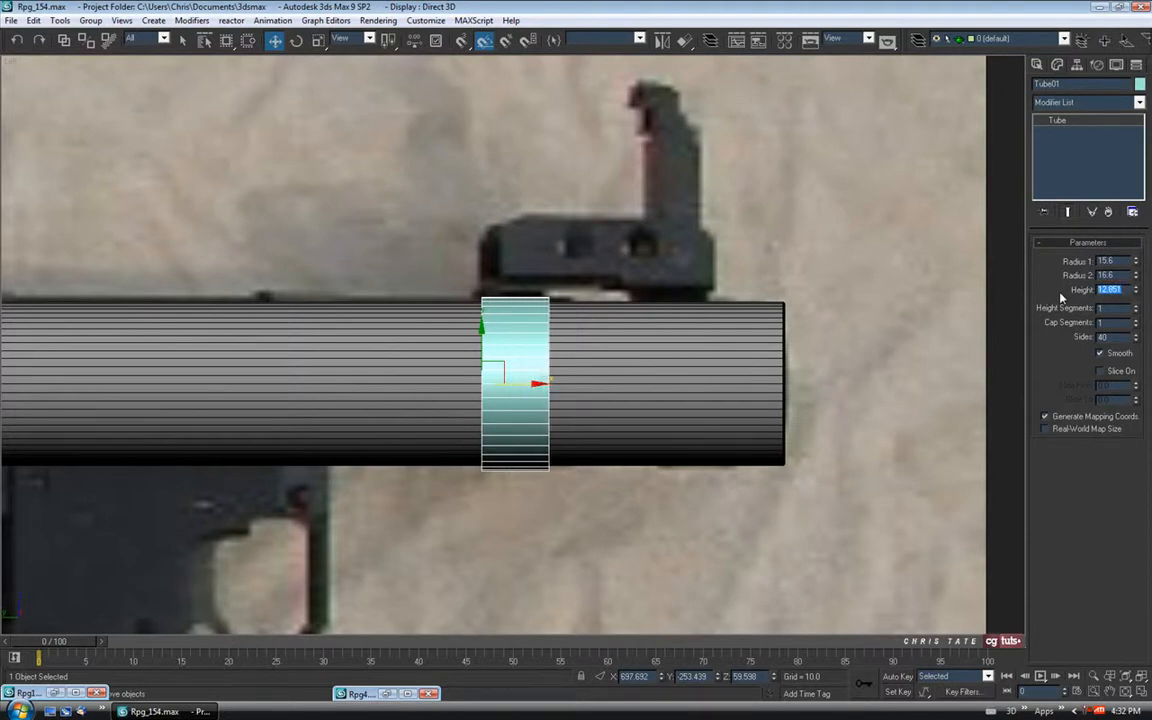
text(13)
key(Return)
scroll(511, 350, up, 3)
drag(500, 427, 485, 427)
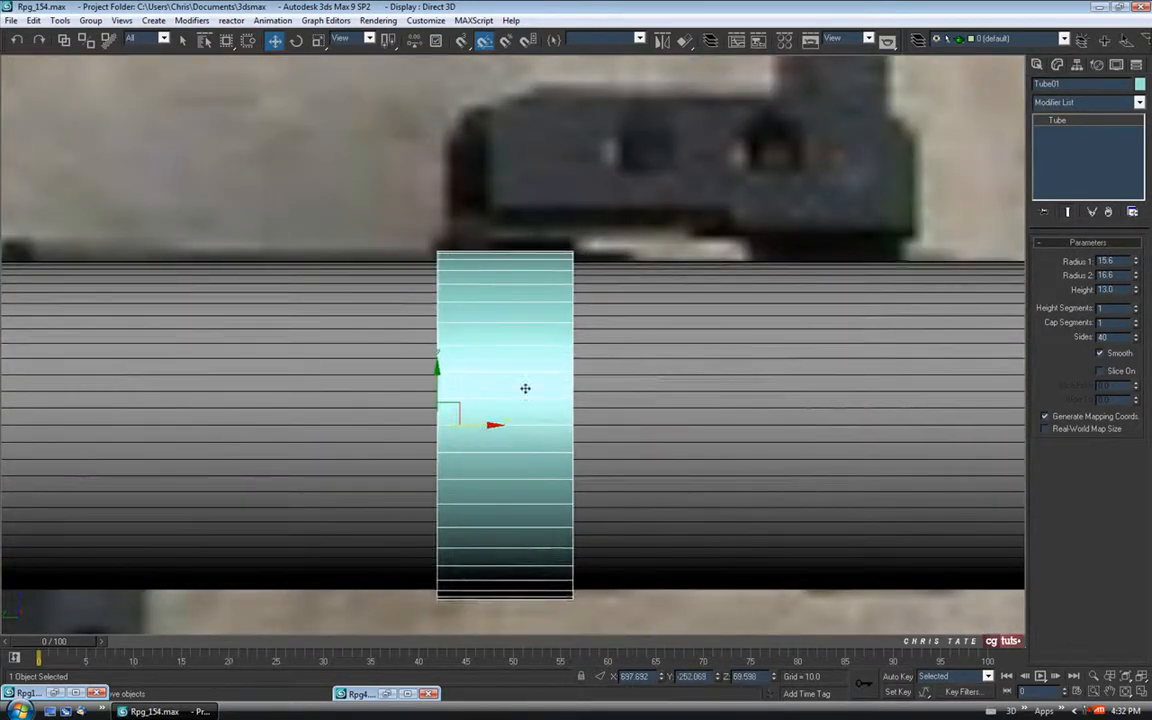
scroll(505, 380, down, 2)
middle_drag(589, 403, 629, 345)
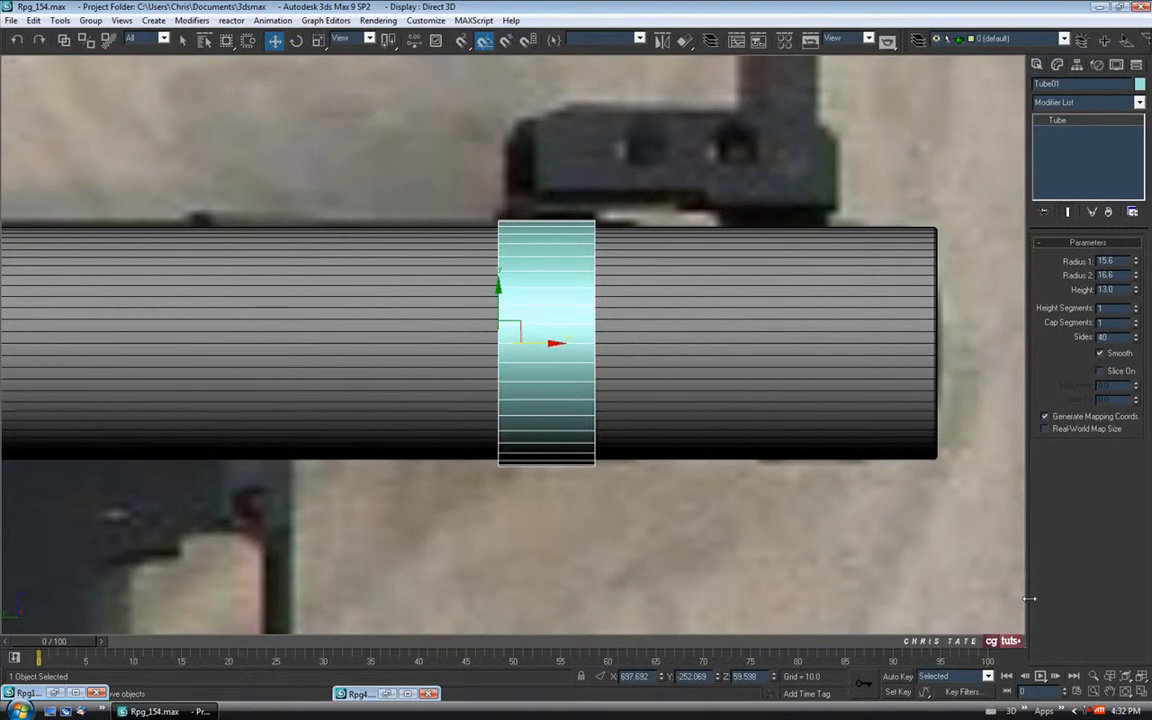
Step: Examine the Rpg4.jpg reference photo for how the front sight's mounting brackets rise from the rings on the barrel
key(alt+w)
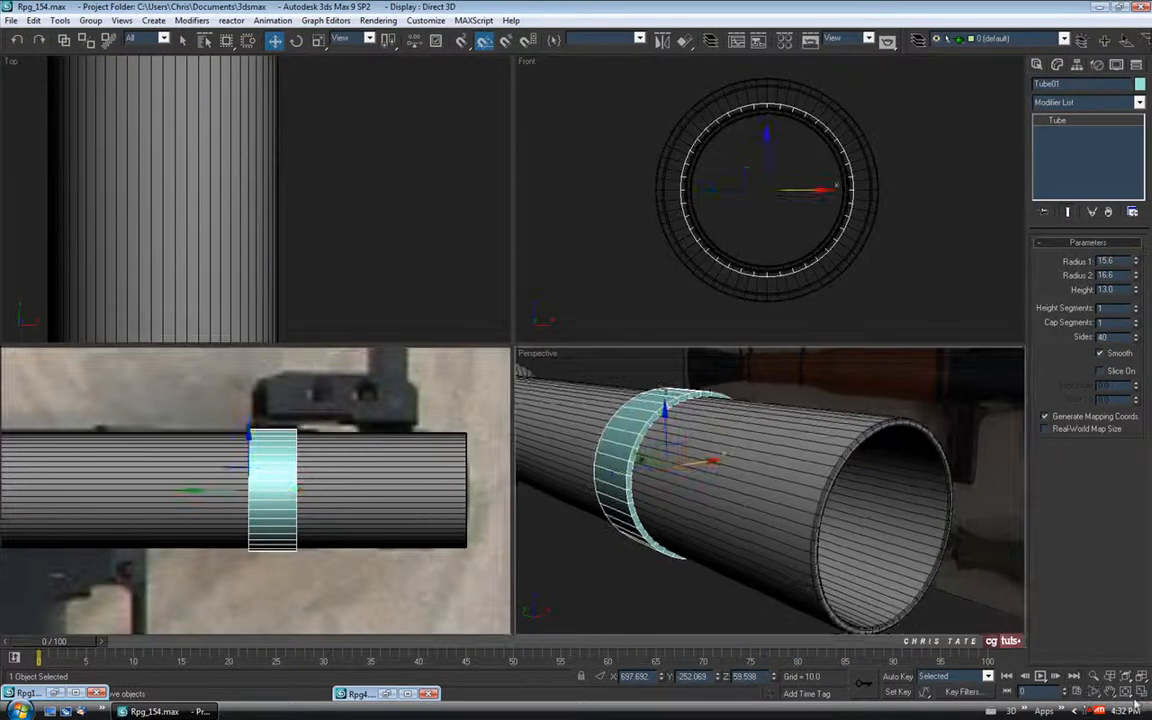
key(alt+w)
alt+middle_drag(728, 396, 672, 459)
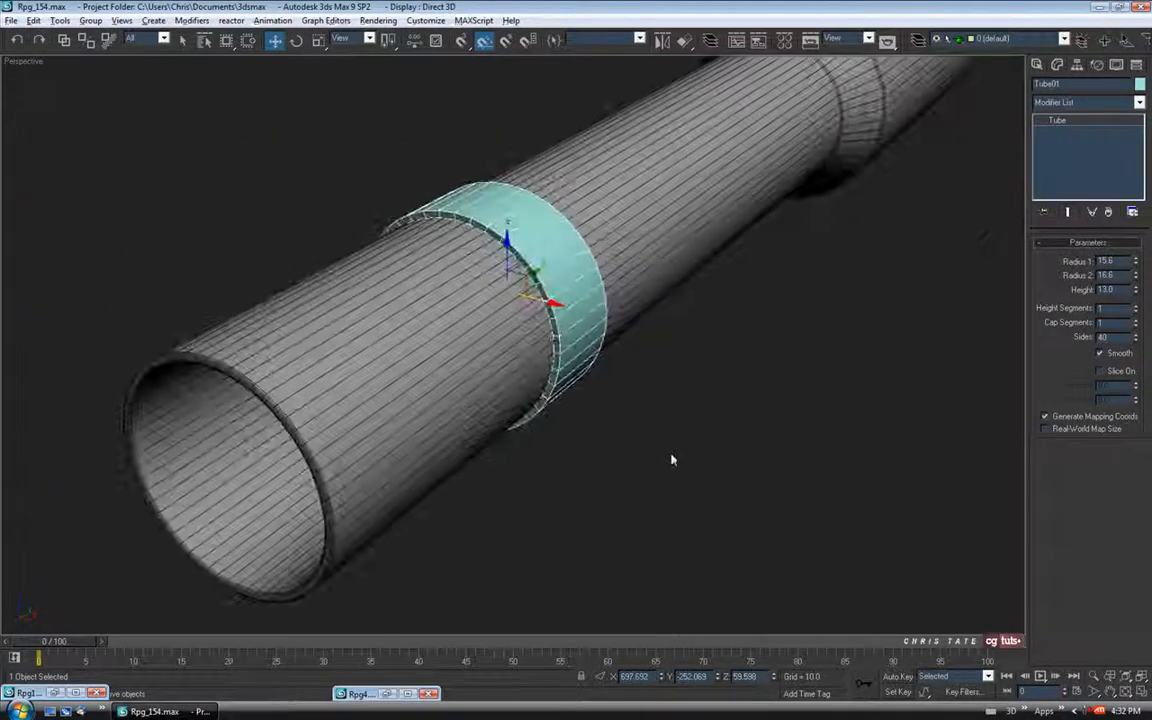
click(378, 695)
click(383, 697)
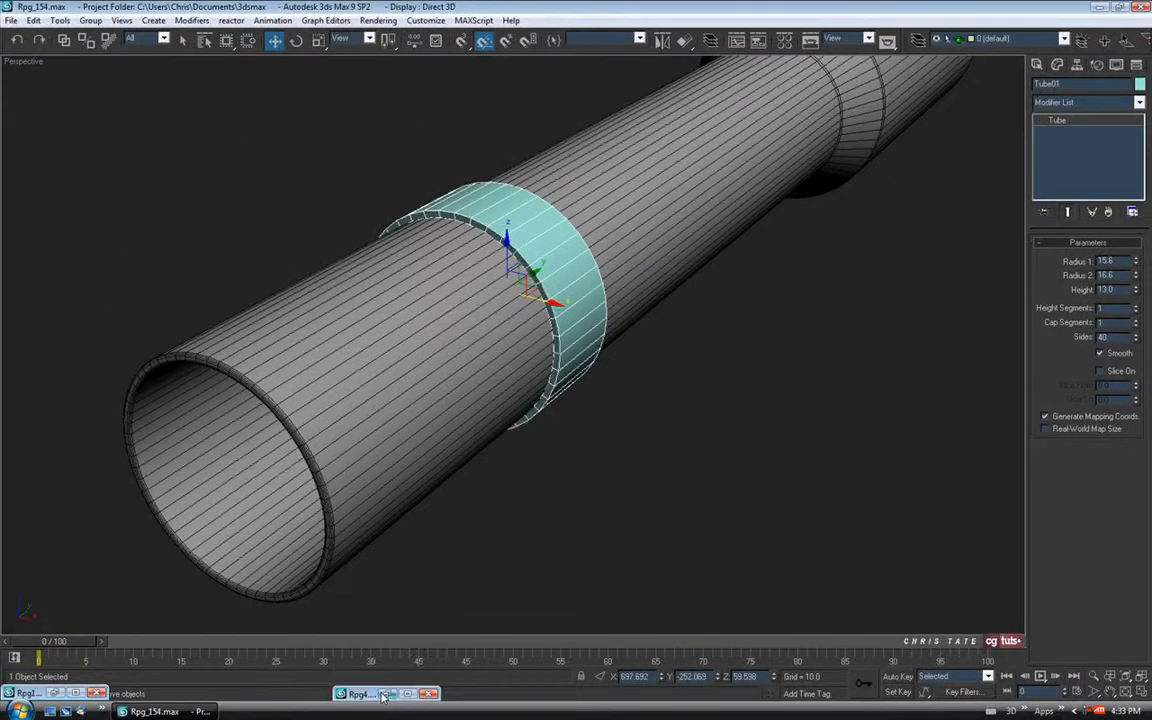
click(384, 695)
middle_drag(484, 432, 583, 430)
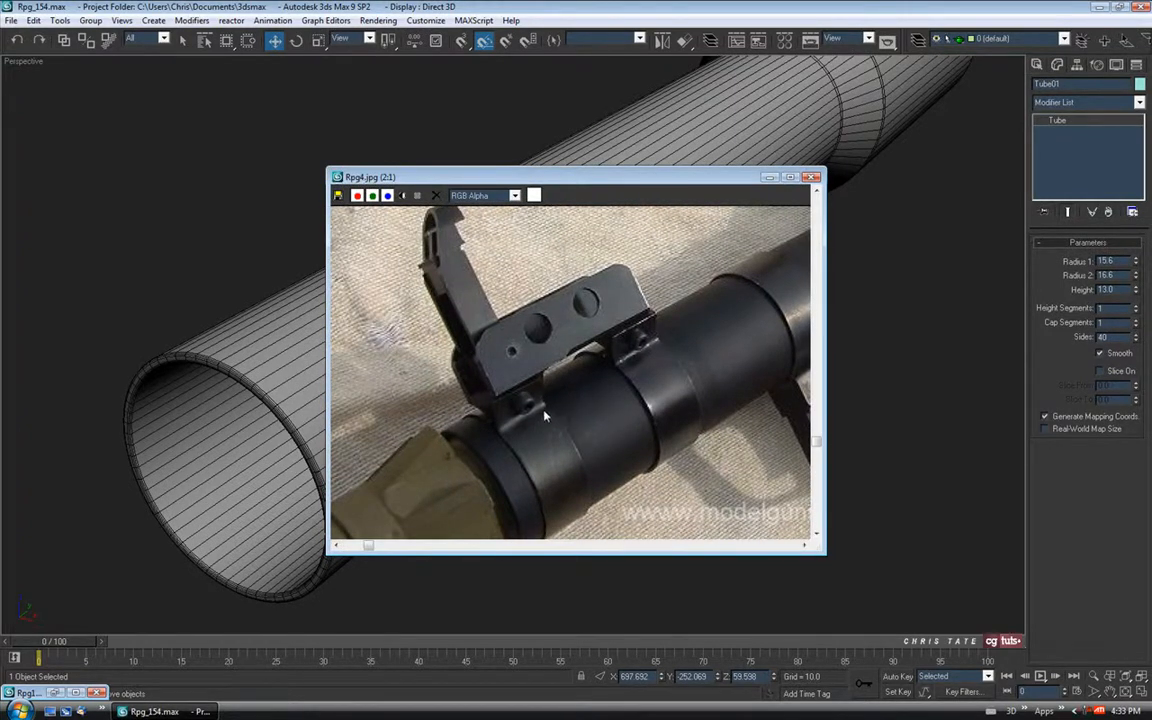
middle_drag(517, 424, 519, 428)
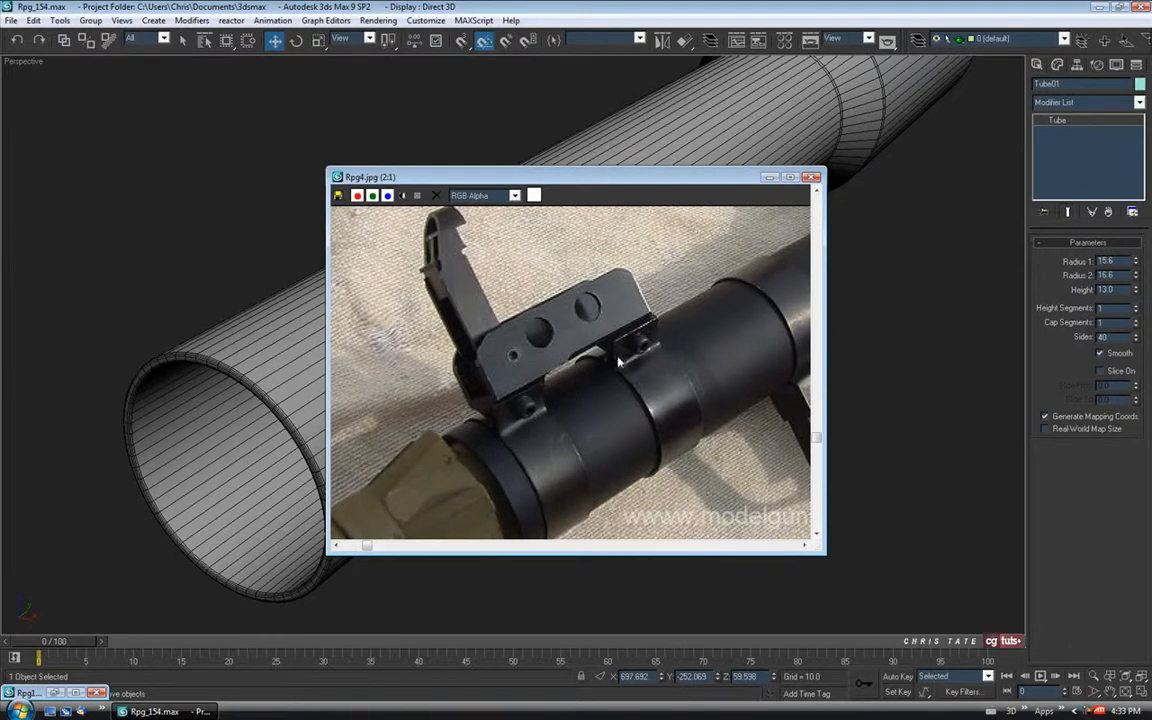
mouse_move(545, 442)
middle_down()
mouse_move(547, 456)
mouse_move(547, 429)
middle_up()
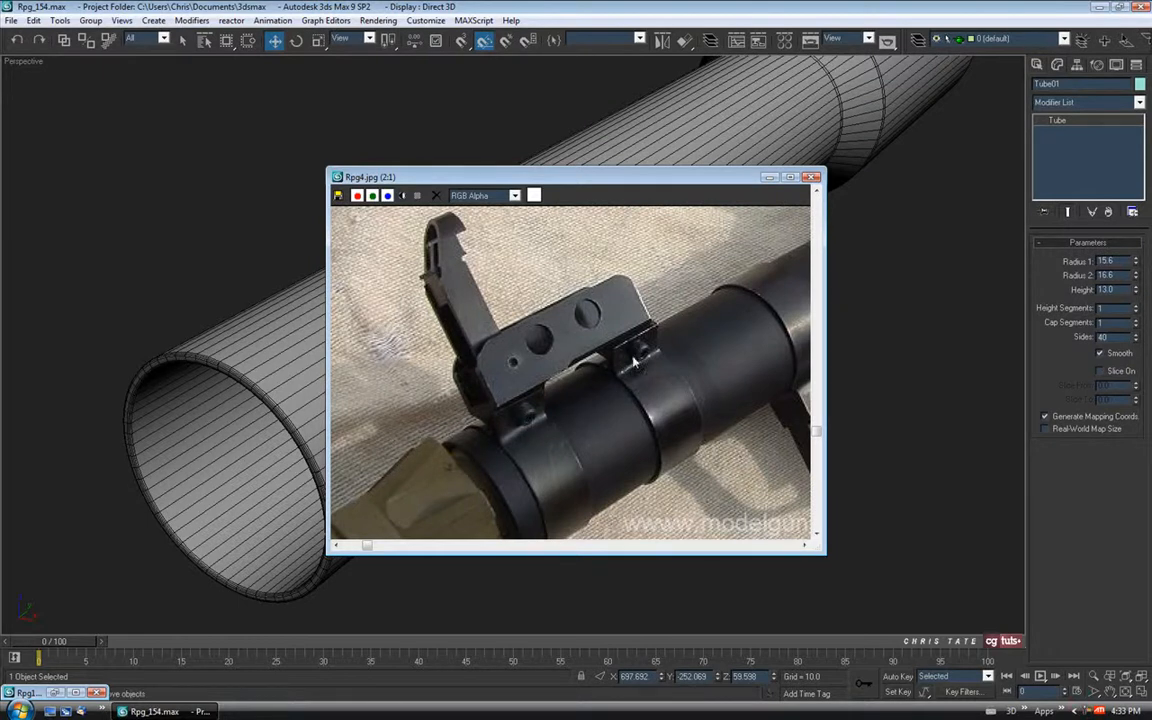
mouse_move(522, 441)
middle_down()
mouse_move(535, 432)
mouse_move(527, 424)
middle_up()
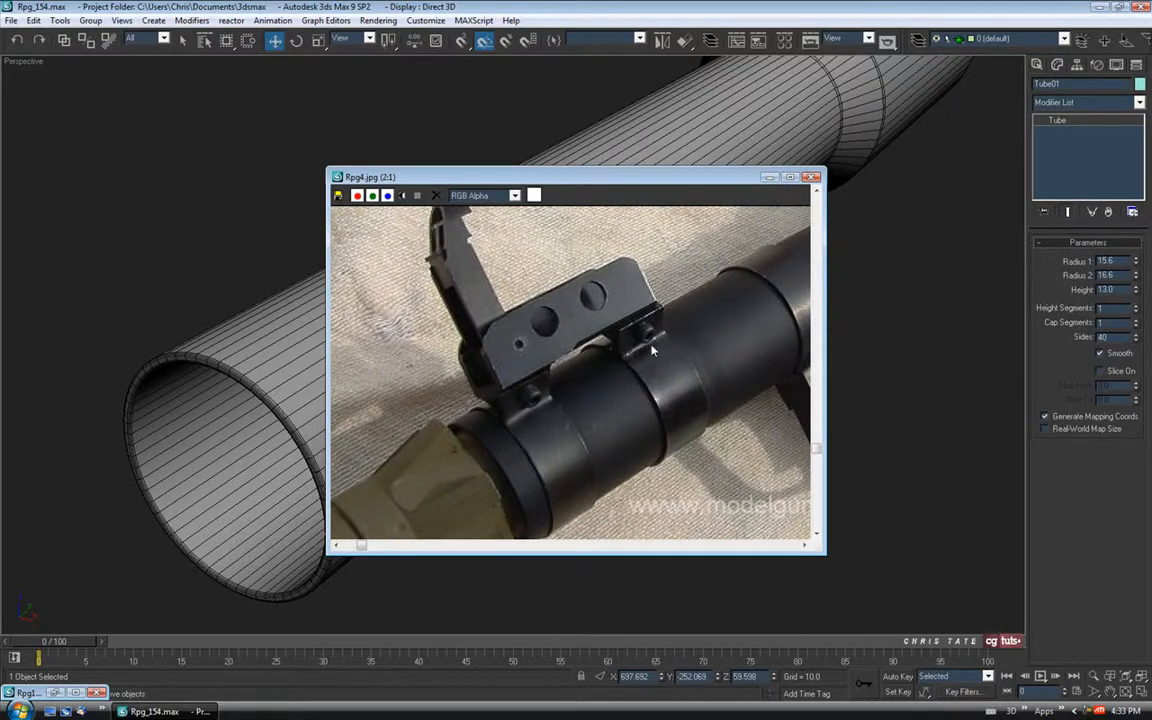
click(769, 178)
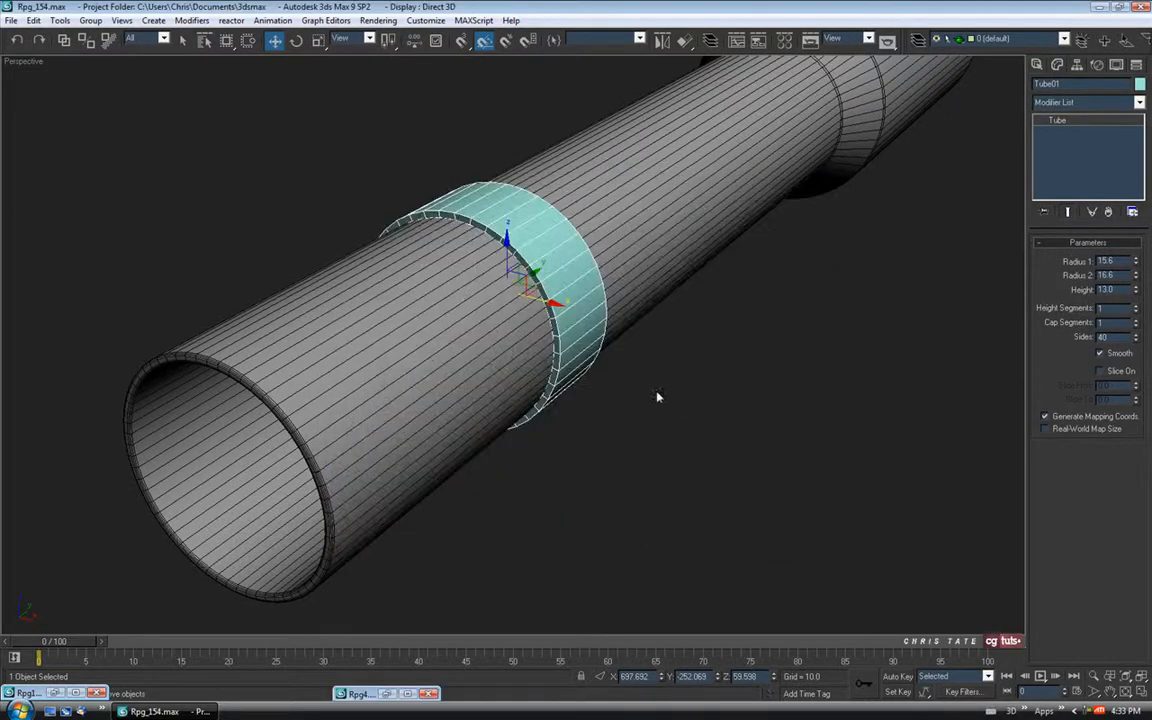
Step: Convert the tube to an Editable Poly
right_click(549, 349)
mouse_move(549, 349)
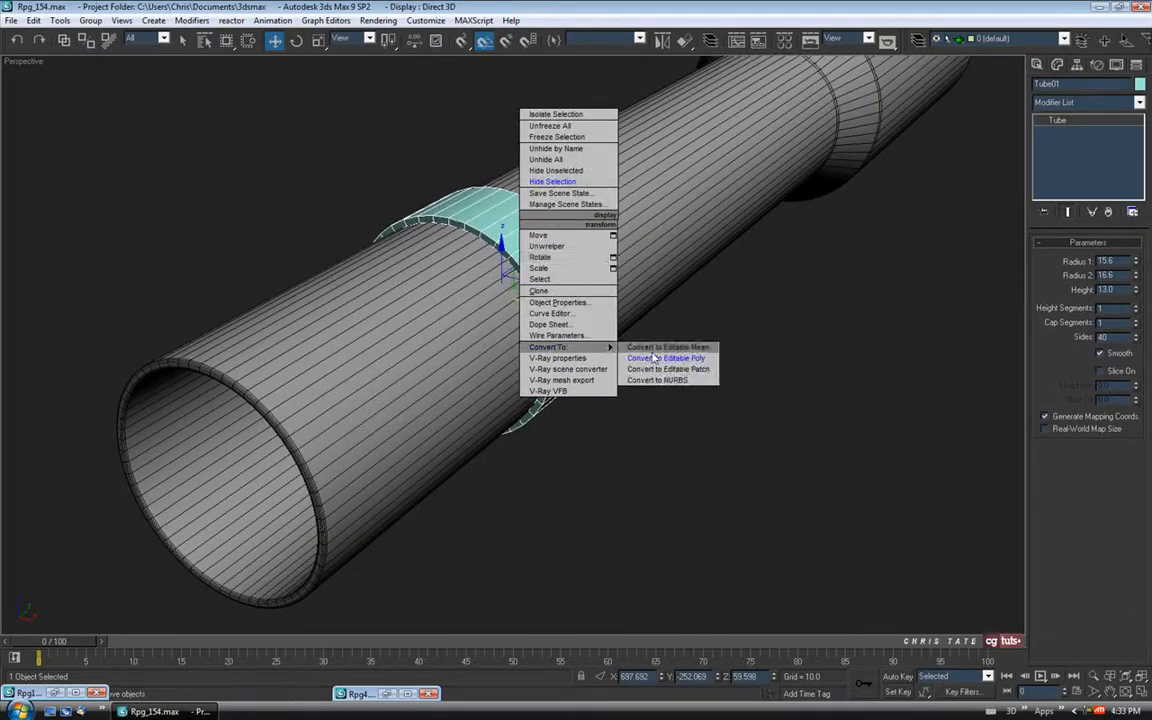
click(655, 358)
alt+middle_drag(555, 352, 515, 352)
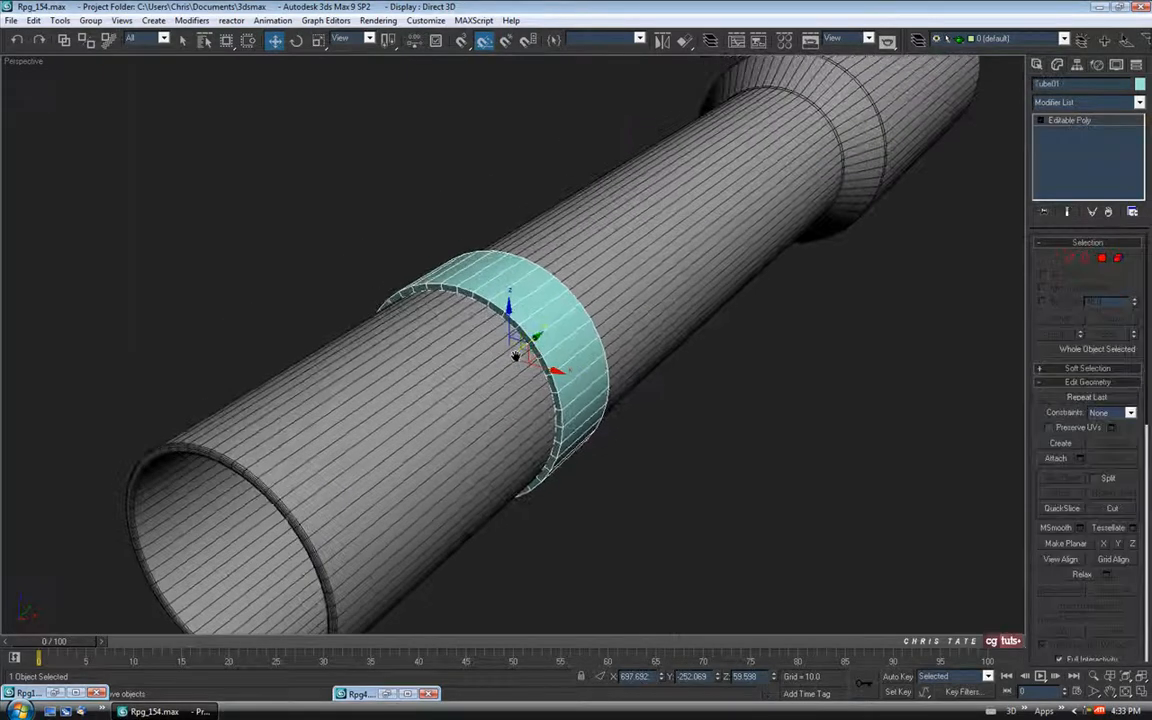
Step: Set the ring's wireframe color to black and assign it the blue material
click(1143, 85)
click(682, 386)
click(651, 430)
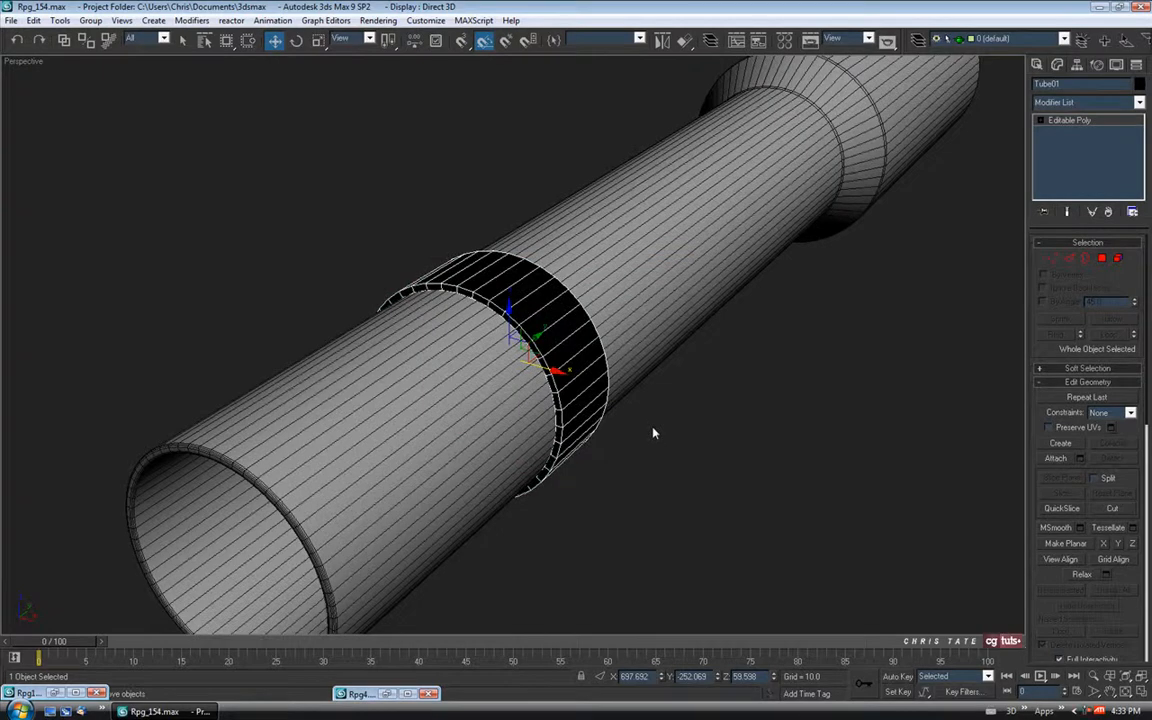
key(m)
drag(182, 123, 445, 255)
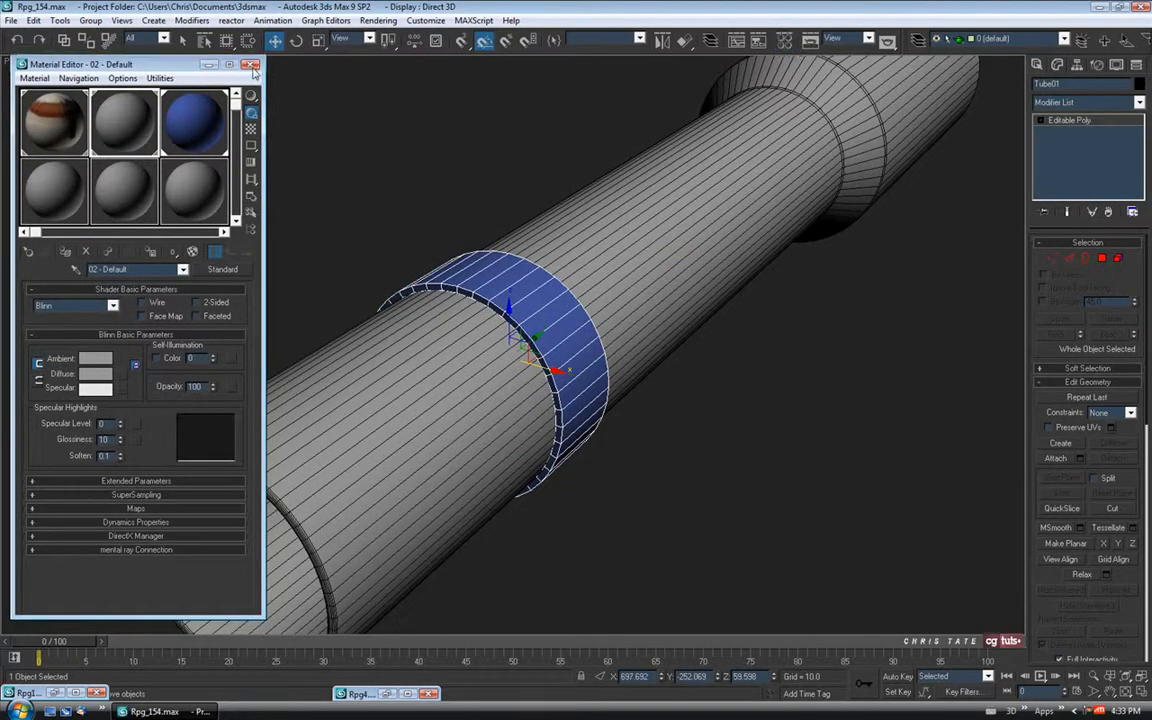
click(252, 65)
Step: Unhide all objects whose names begin with "s", including the Scope_Band and Sight parts, with the front view enlarged
click(1125, 692)
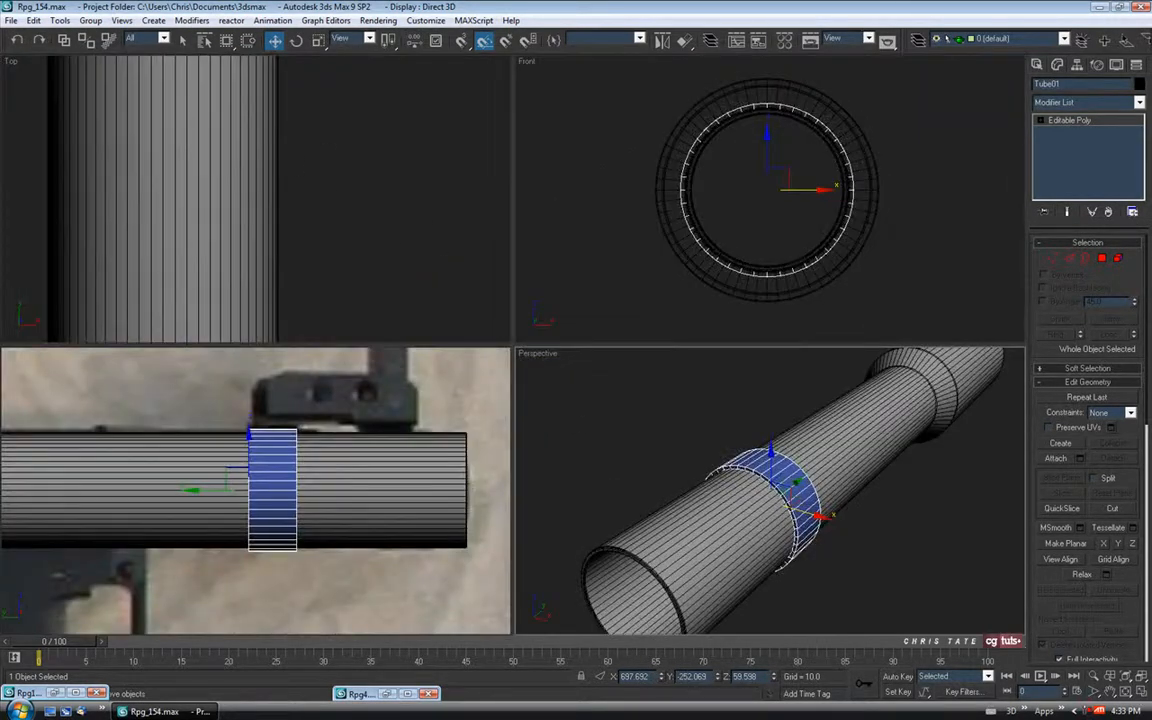
middle_drag(757, 223, 755, 256)
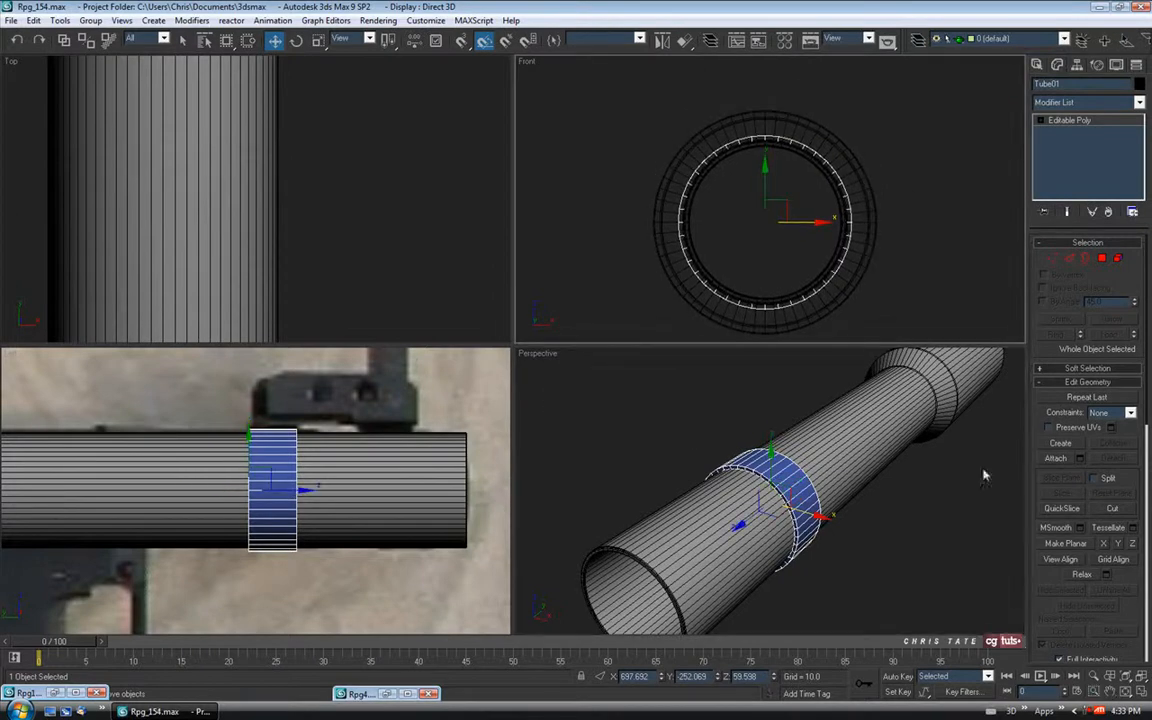
key(alt+w)
middle_drag(694, 200, 674, 221)
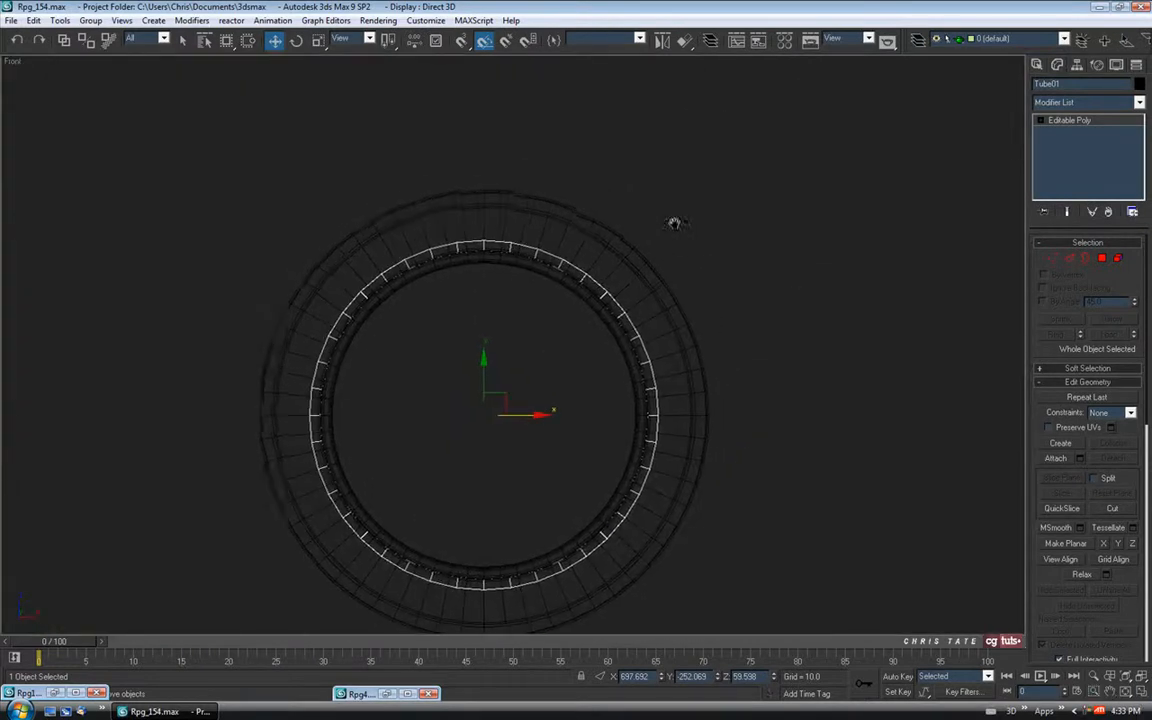
right_click(765, 262)
click(790, 190)
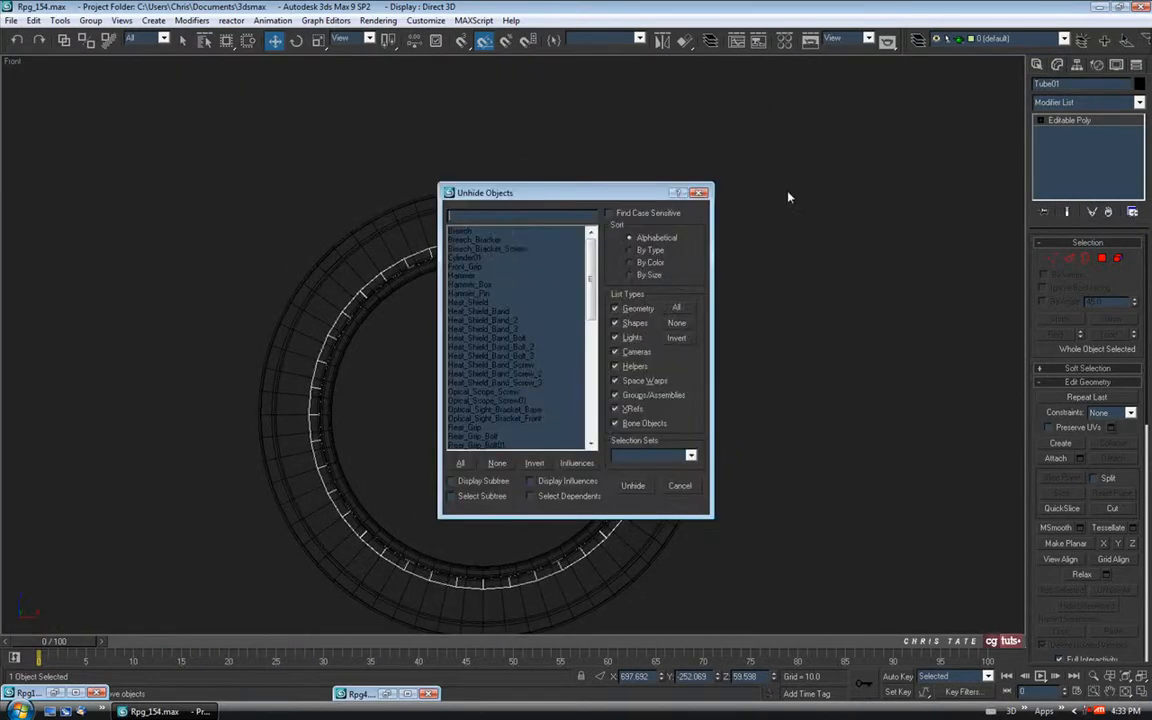
text(s)
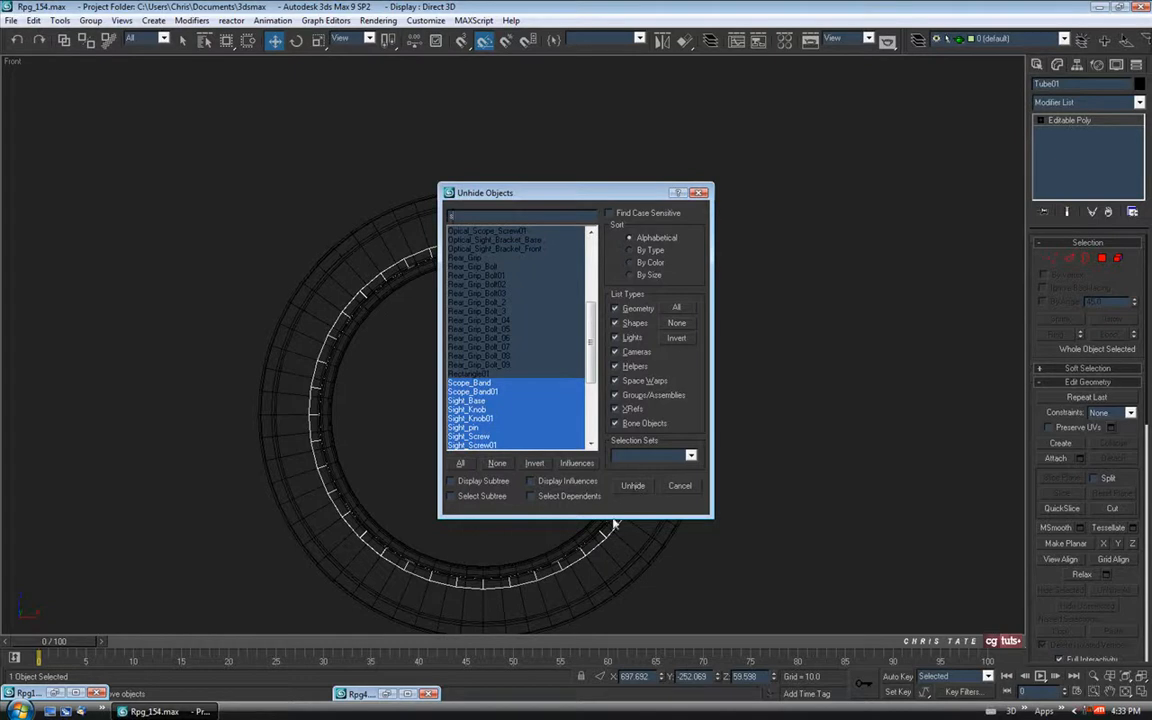
click(633, 486)
Step: Examine in the front view how the unhidden sight parts line up with the segments along the ring's upper edge
middle_drag(616, 240, 624, 371)
scroll(602, 184, down, 3)
middle_drag(604, 193, 614, 190)
middle_drag(604, 273, 611, 243)
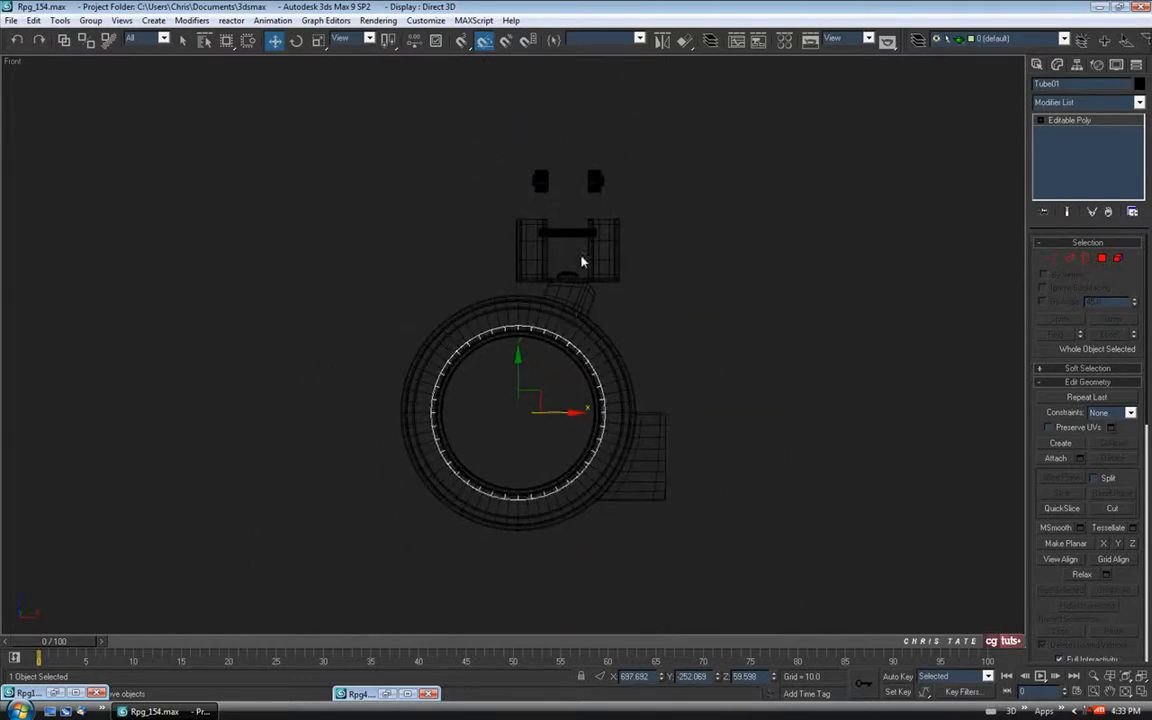
scroll(545, 320, up, 8)
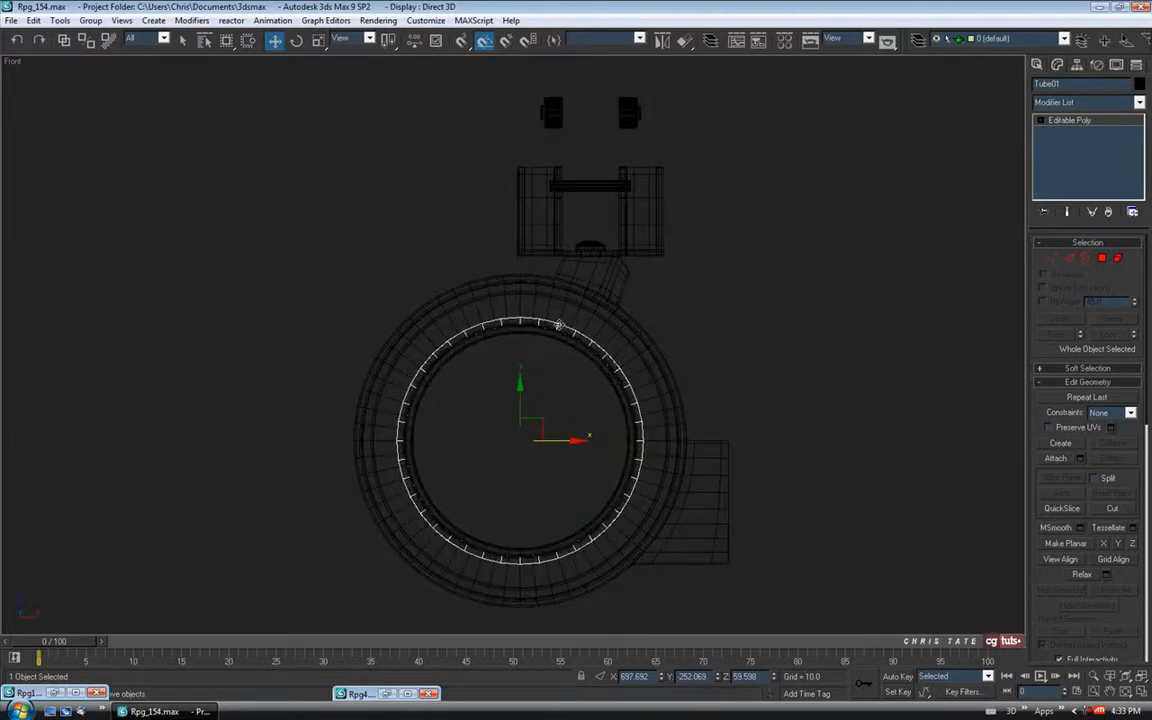
middle_drag(620, 493, 552, 386)
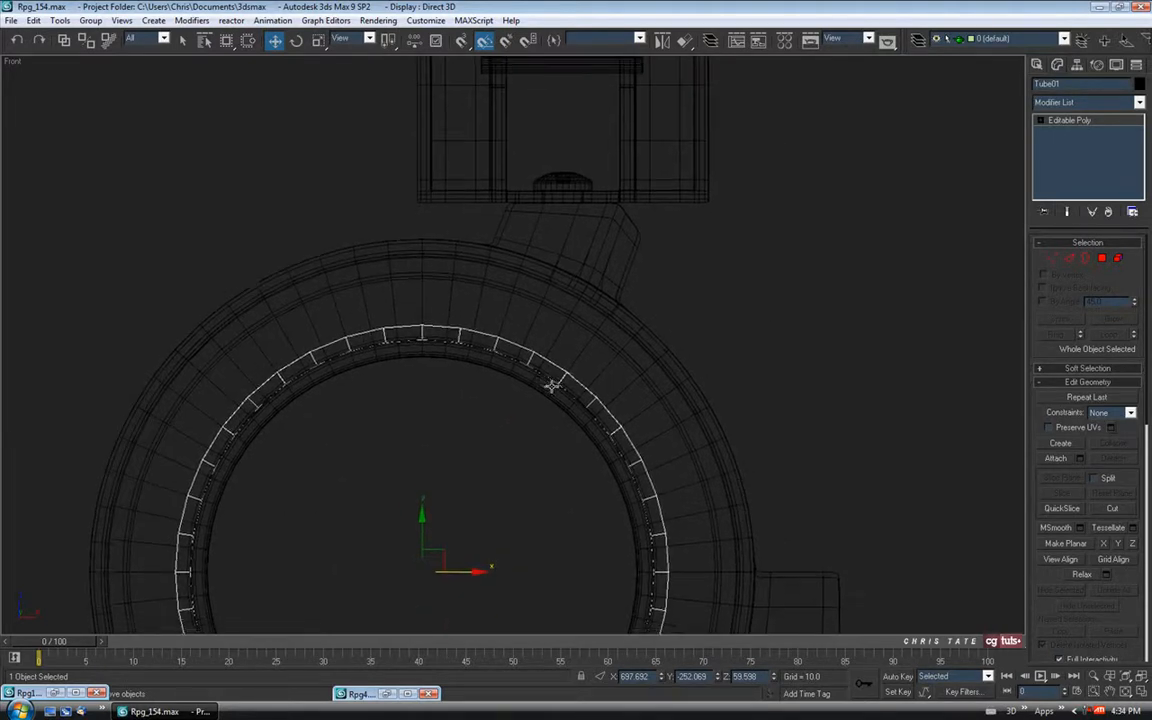
middle_drag(434, 352, 468, 355)
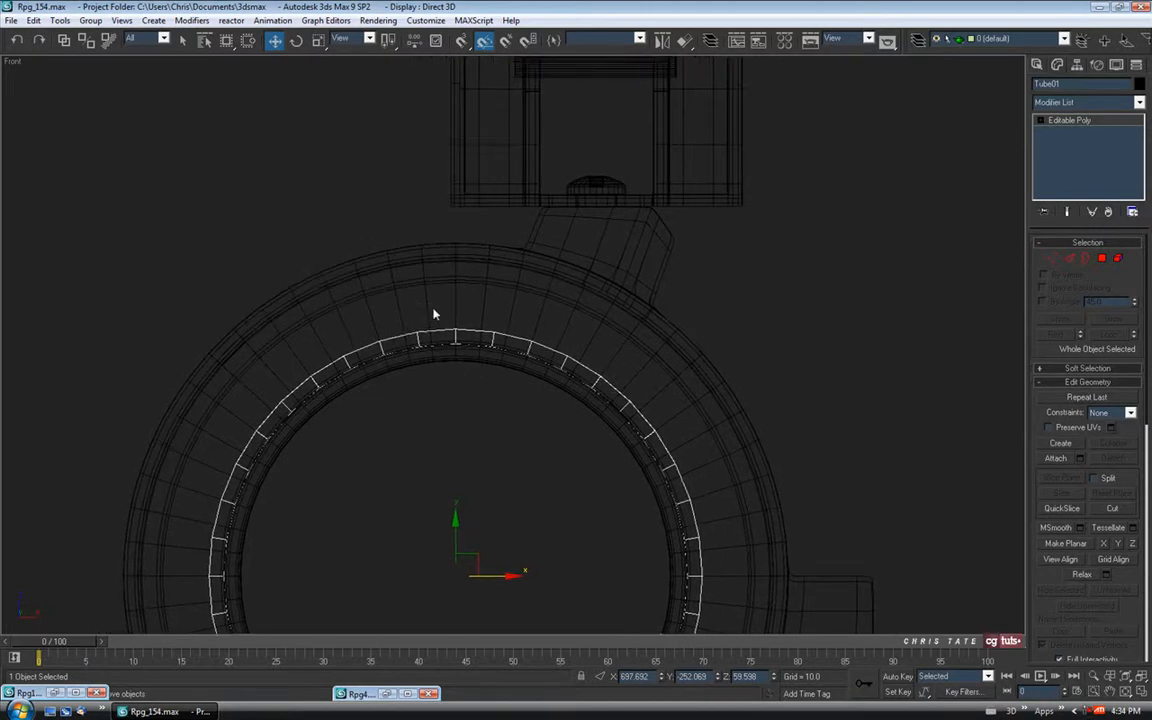
scroll(463, 351, up, 5)
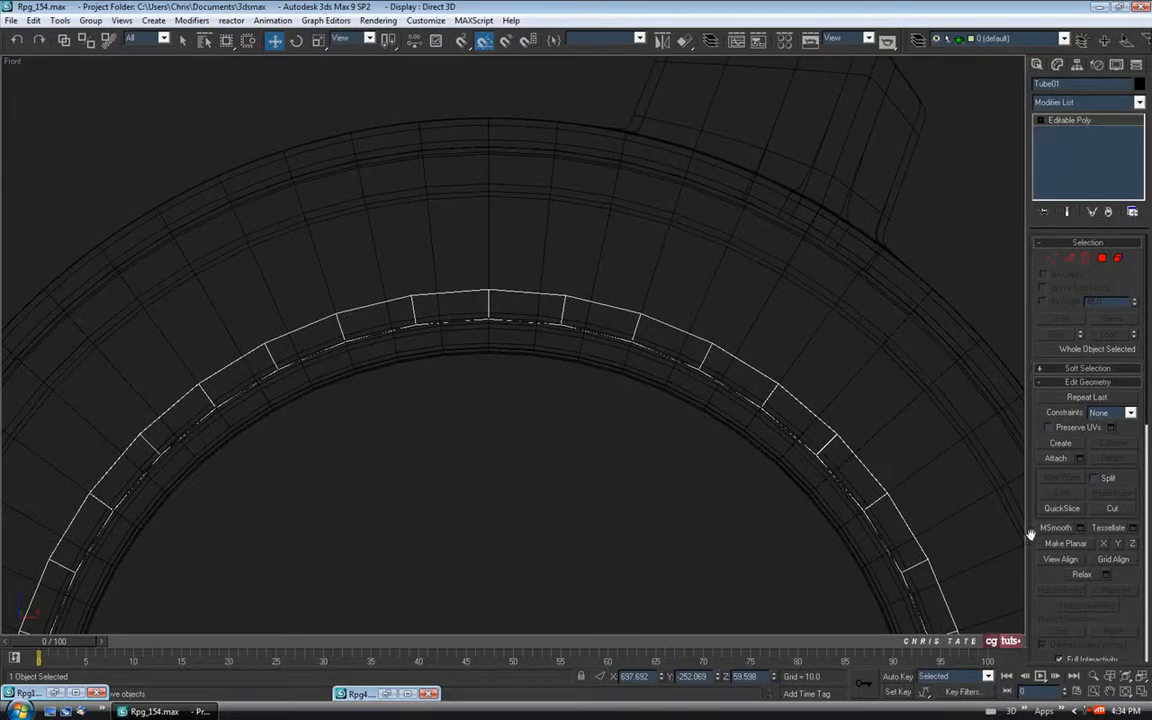
Step: Extrude the ring's outer polygon beside the top centre as a group with a height of 5.0
click(1138, 692)
right_click(905, 550)
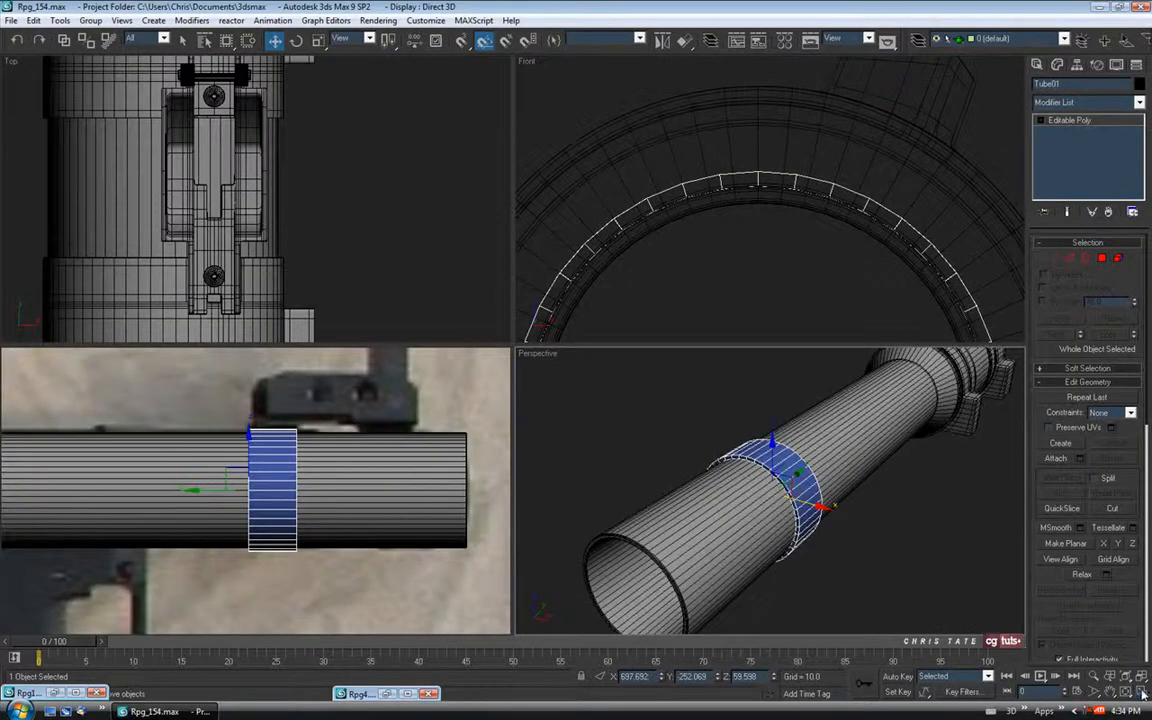
click(1138, 692)
alt+middle_drag(521, 314, 530, 290)
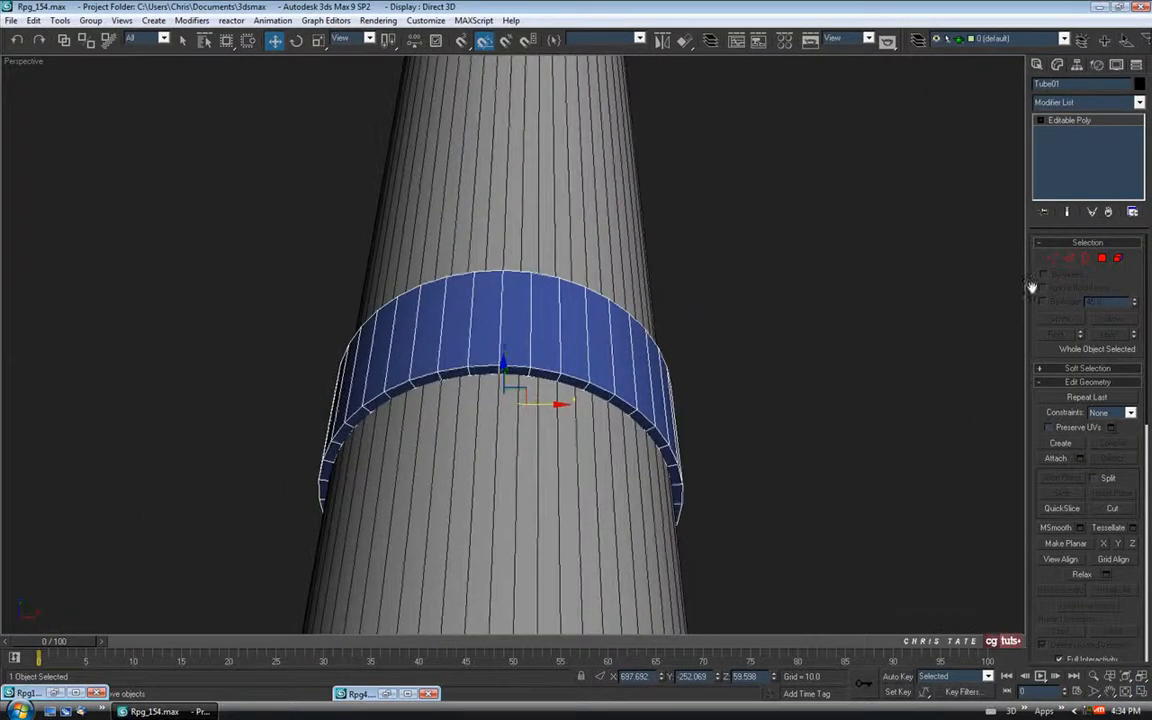
click(1102, 259)
click(525, 340)
alt+middle_drag(525, 340, 478, 378)
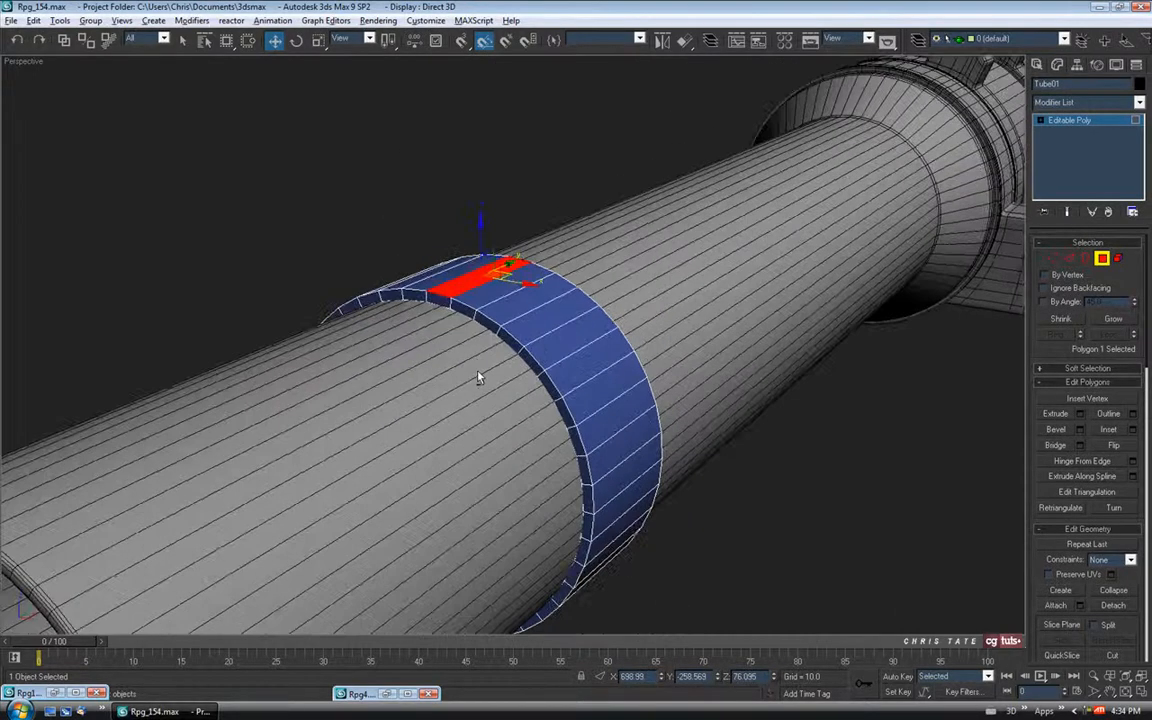
click(1141, 697)
right_click(694, 273)
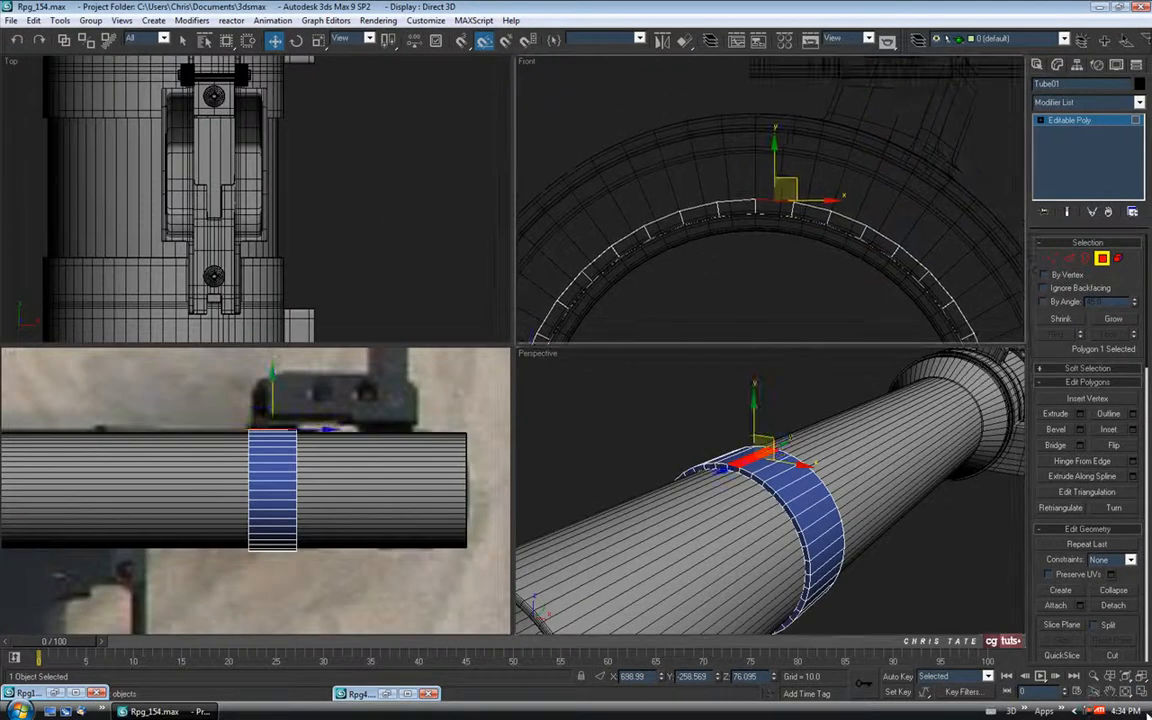
click(1141, 697)
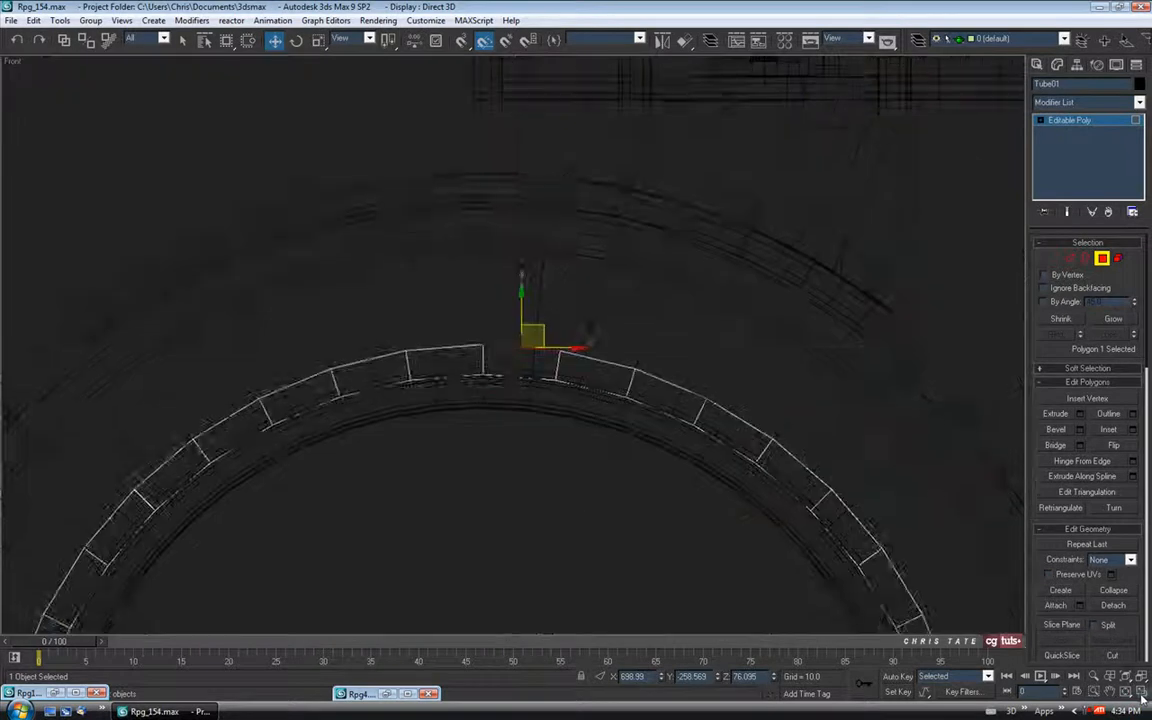
click(1079, 414)
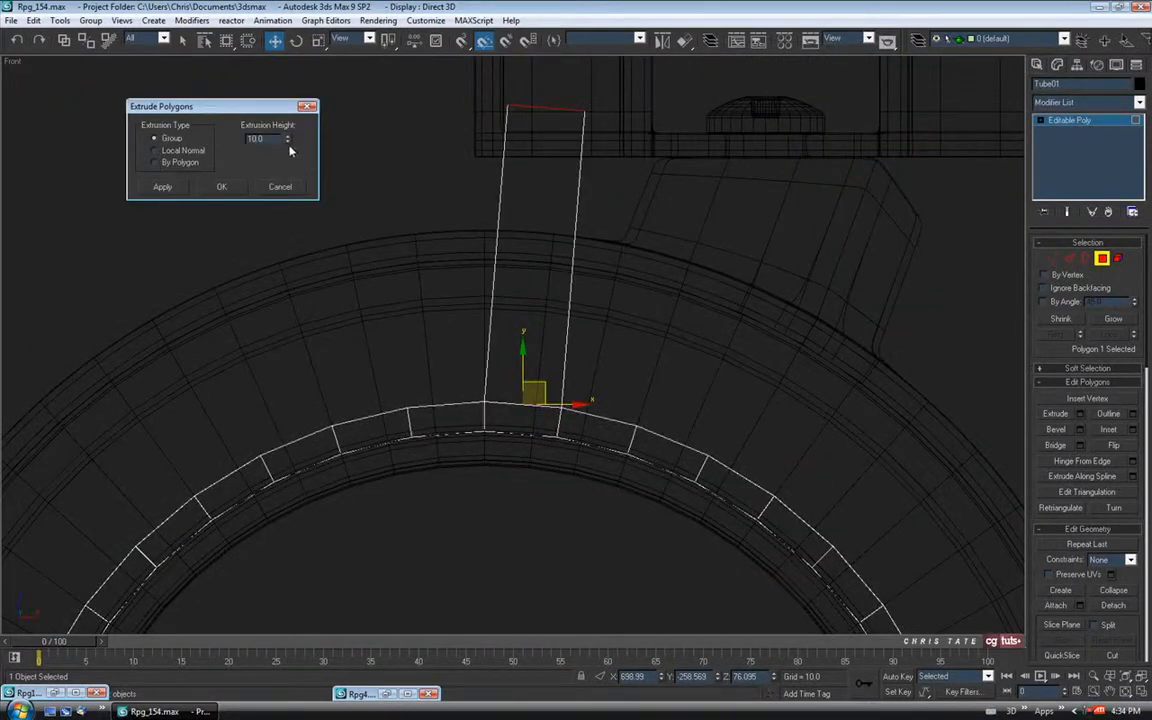
drag(289, 146, 287, 186)
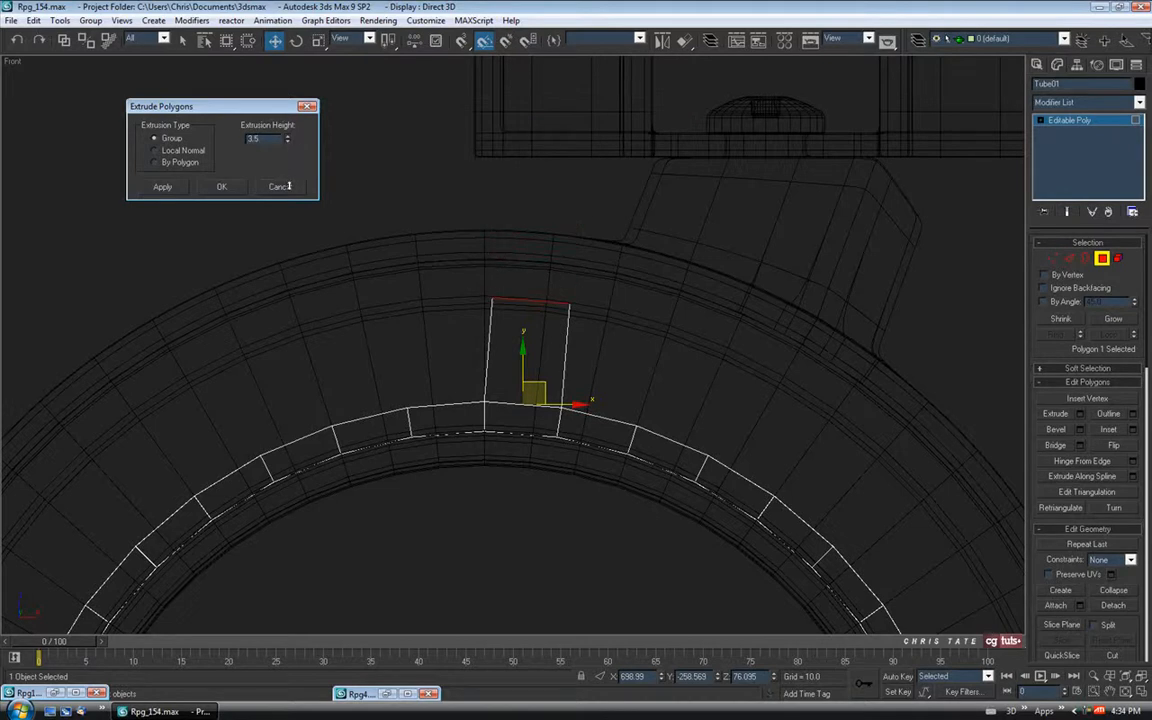
middle_drag(528, 332, 482, 300)
double_click(276, 140)
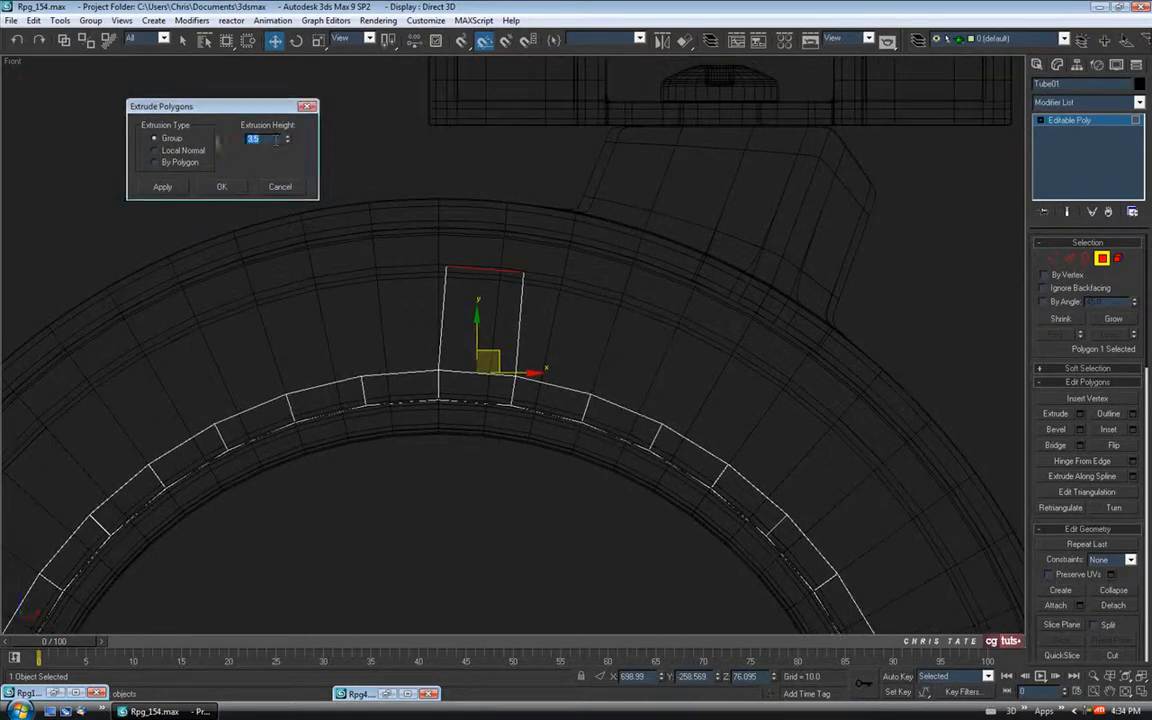
text(5)
key(Return)
click(221, 187)
Step: Turn off angle snap and rotate the whole ring about 4.3° in the front view so the extruded block stands upright at the top centre
middle_drag(576, 350, 587, 357)
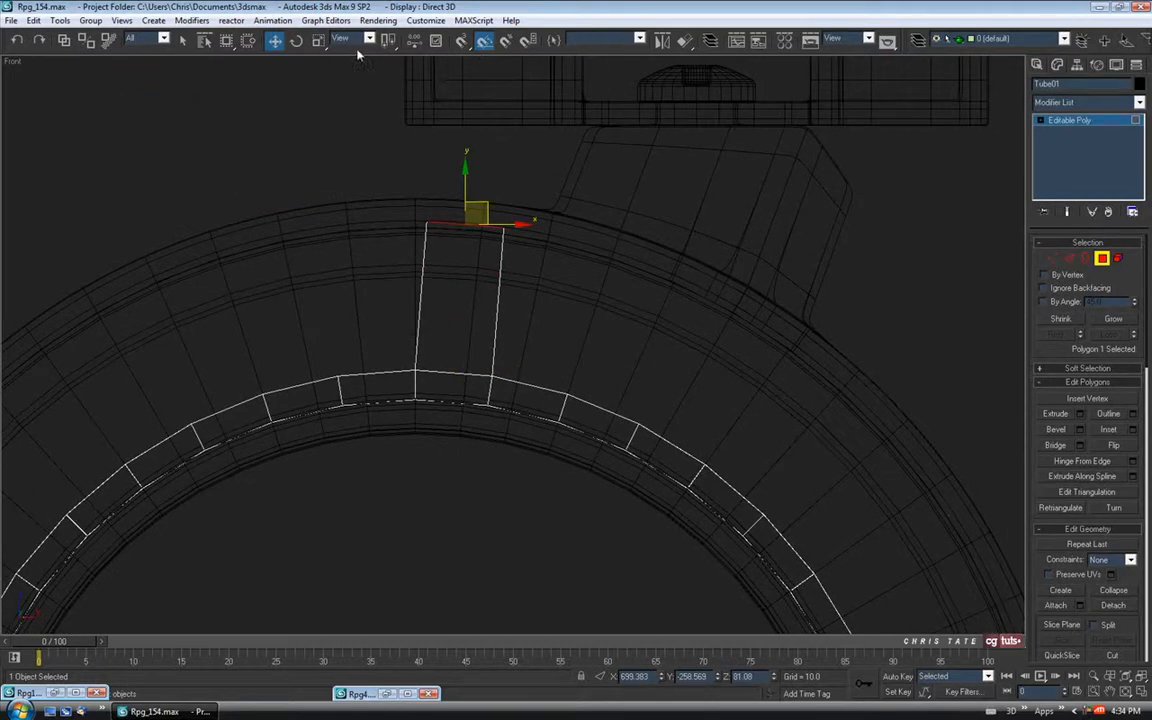
click(296, 40)
middle_drag(391, 183, 403, 225)
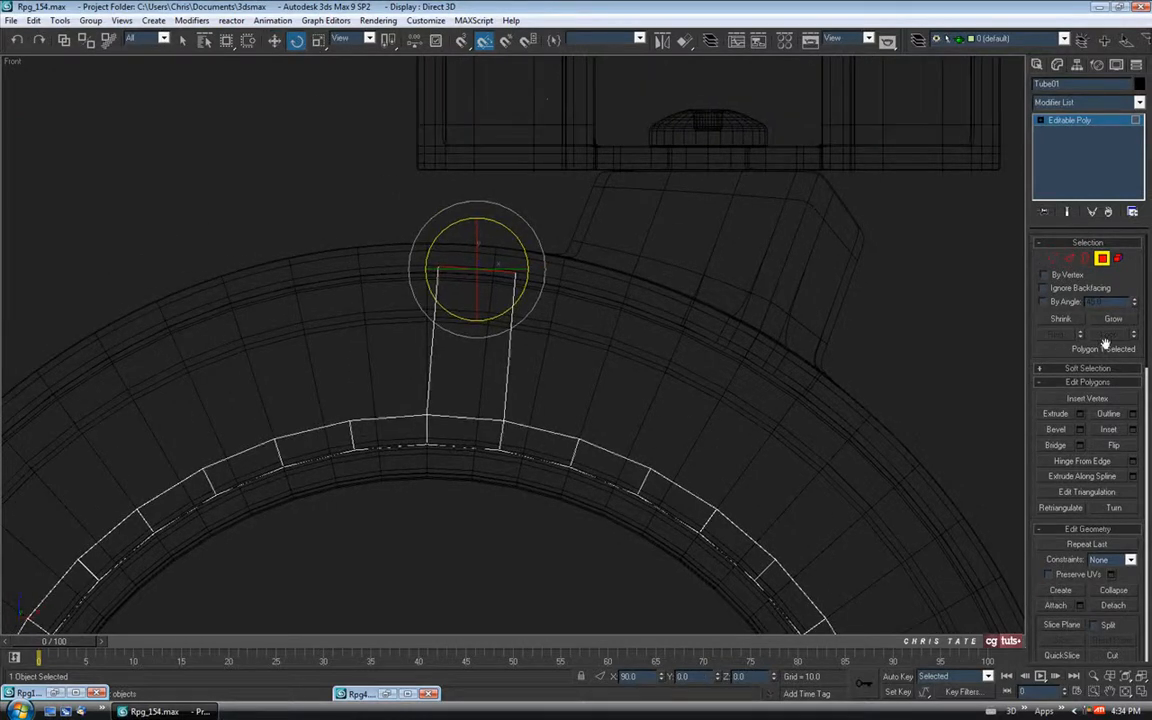
click(1101, 261)
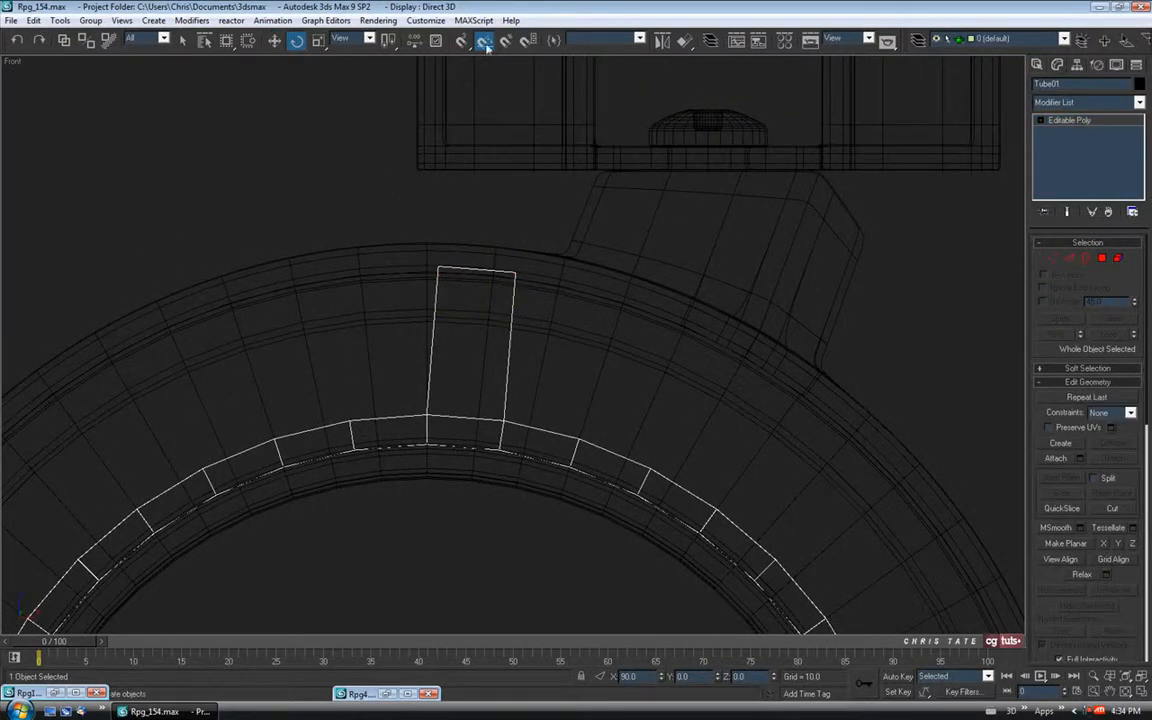
scroll(568, 296, down, 5)
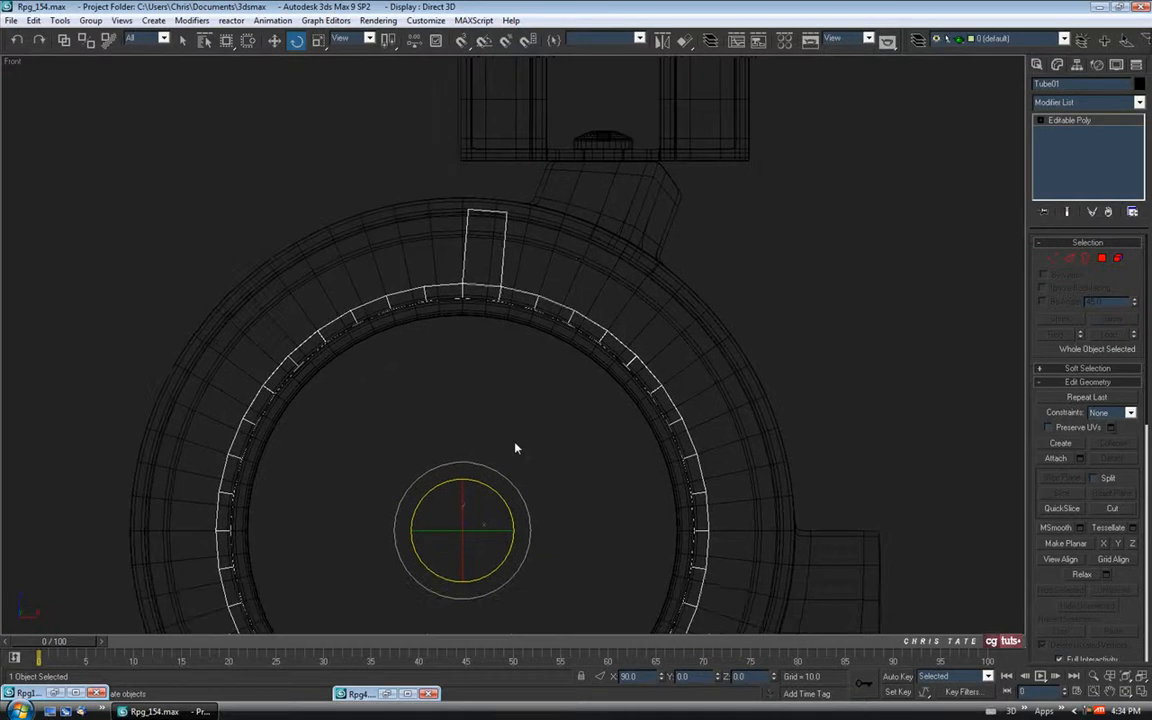
mouse_move(505, 480)
mouse_down()
mouse_move(490, 470)
mouse_move(504, 471)
mouse_up()
middle_drag(504, 471, 520, 467)
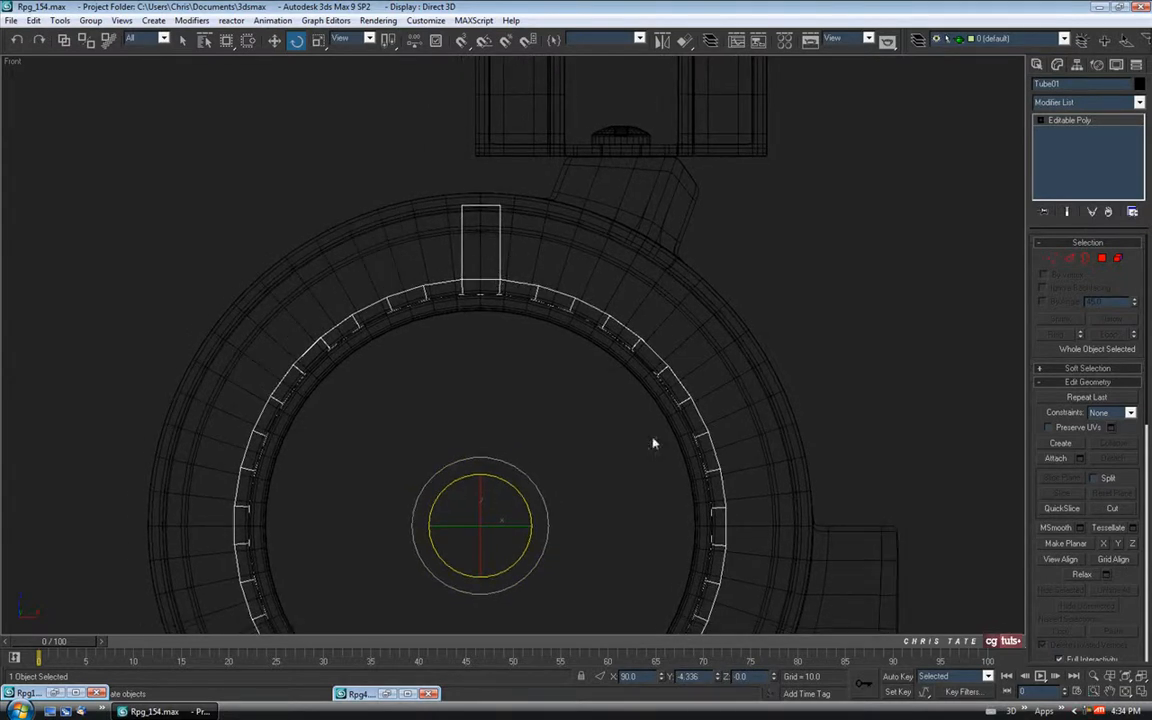
middle_drag(635, 374, 639, 388)
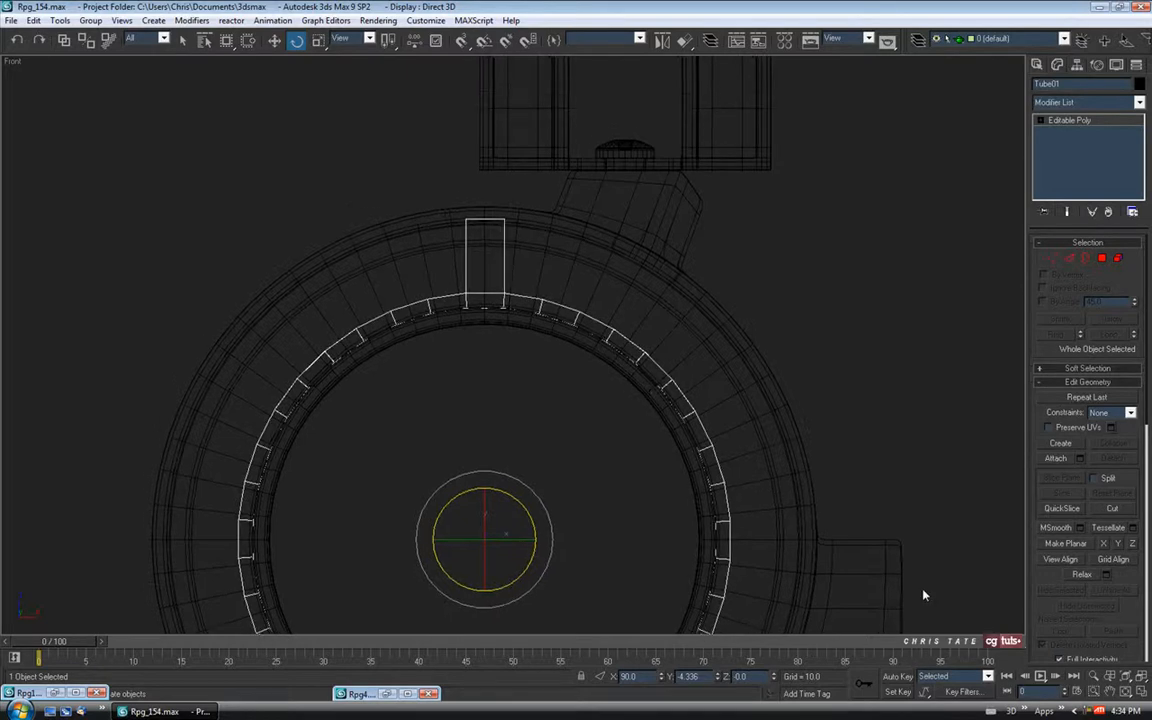
Step: Isolate the ring in an enlarged perspective view, seen at an angle that shows its open end and the block
click(1142, 692)
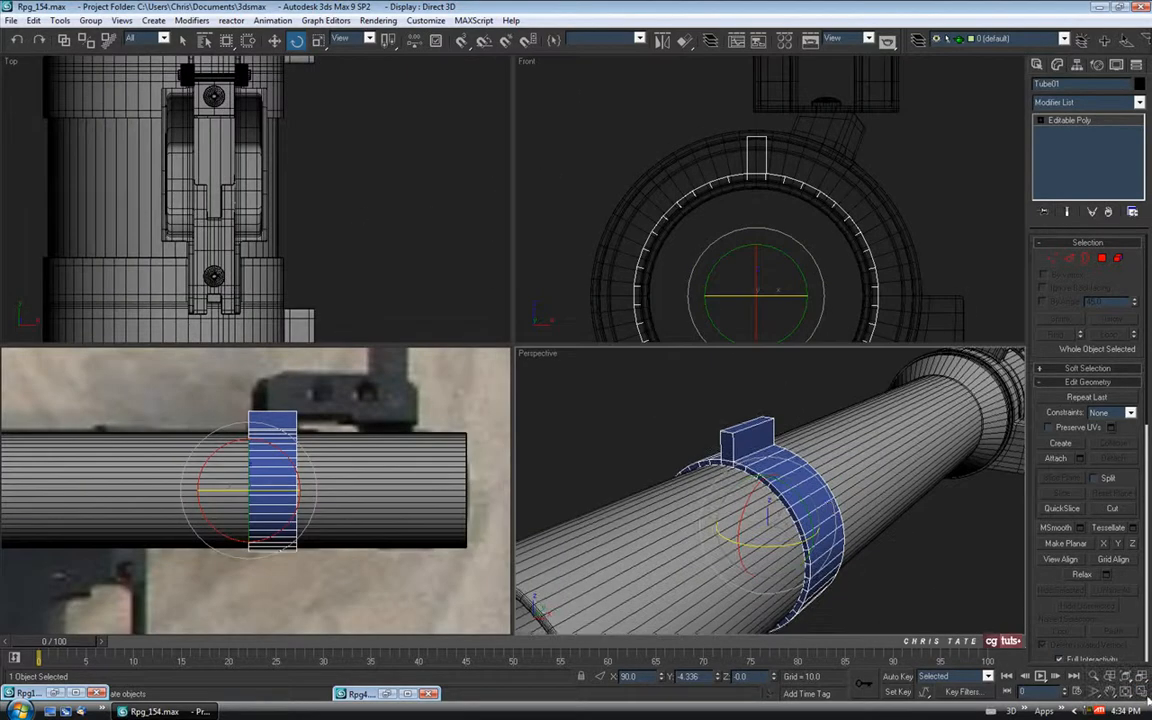
key(alt+w)
middle_drag(700, 378, 632, 381)
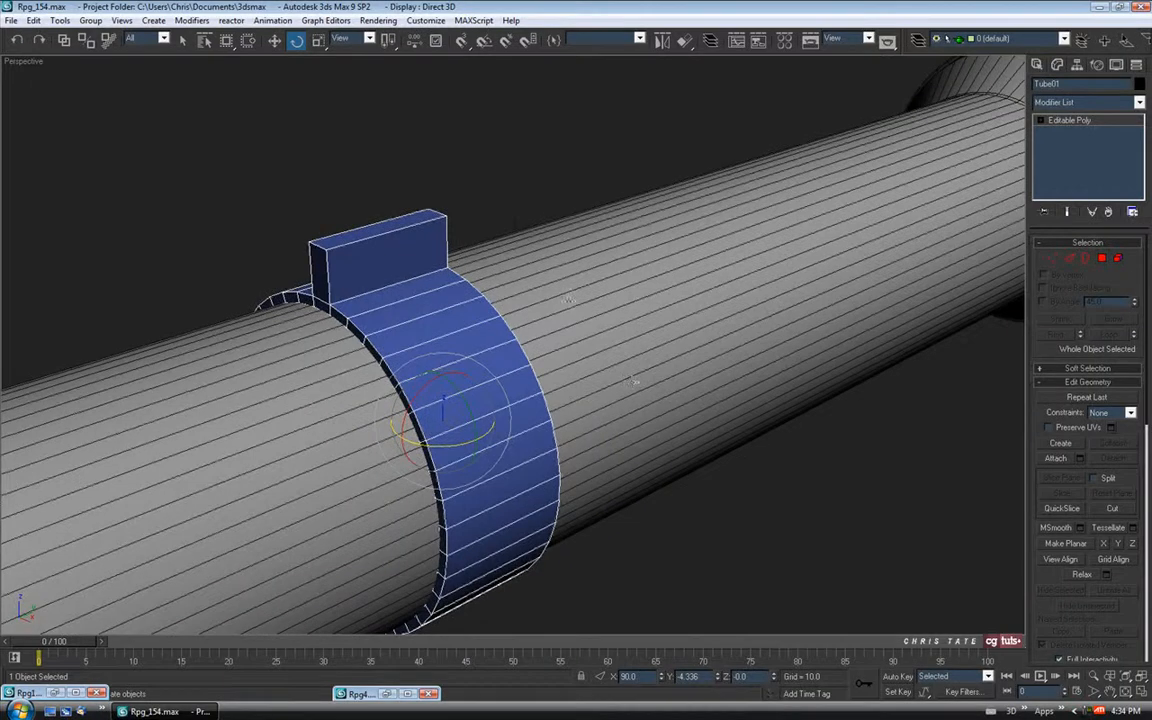
key(alt+q)
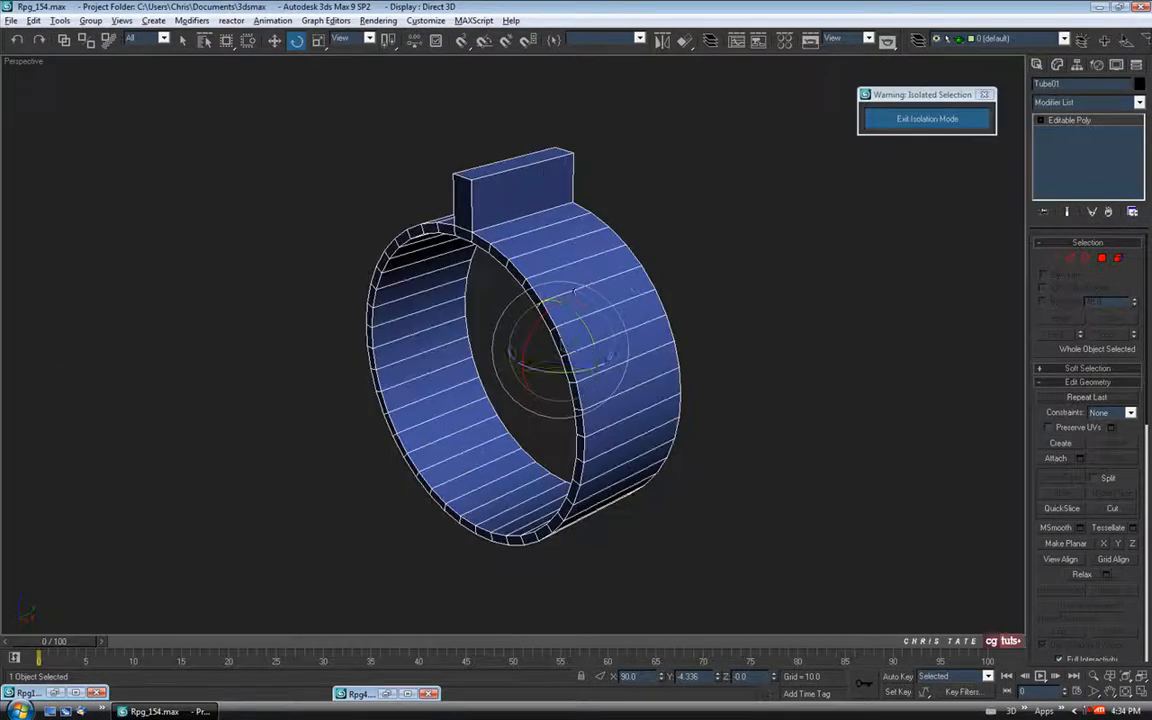
alt+middle_drag(518, 300, 513, 320)
alt+middle_drag(616, 326, 640, 301)
Step: Connect the edges running across the ring's width with 2 segments and a pinch of 90, adding support loops near both rims
click(1068, 258)
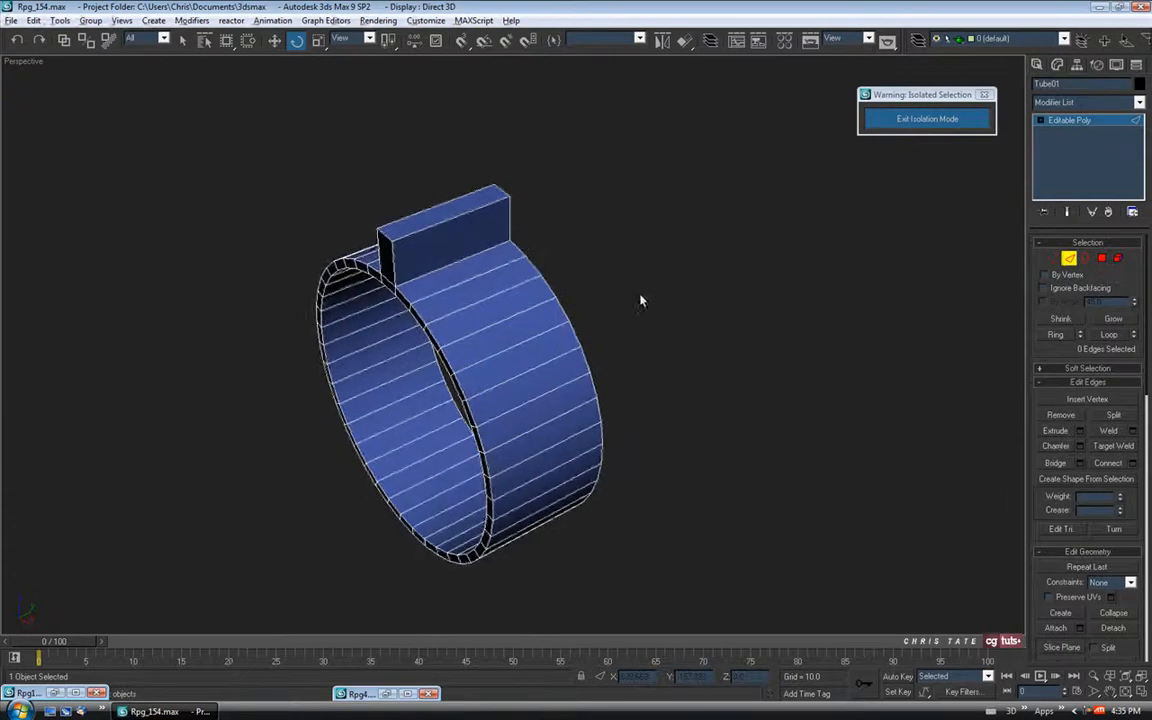
click(474, 331)
key(q)
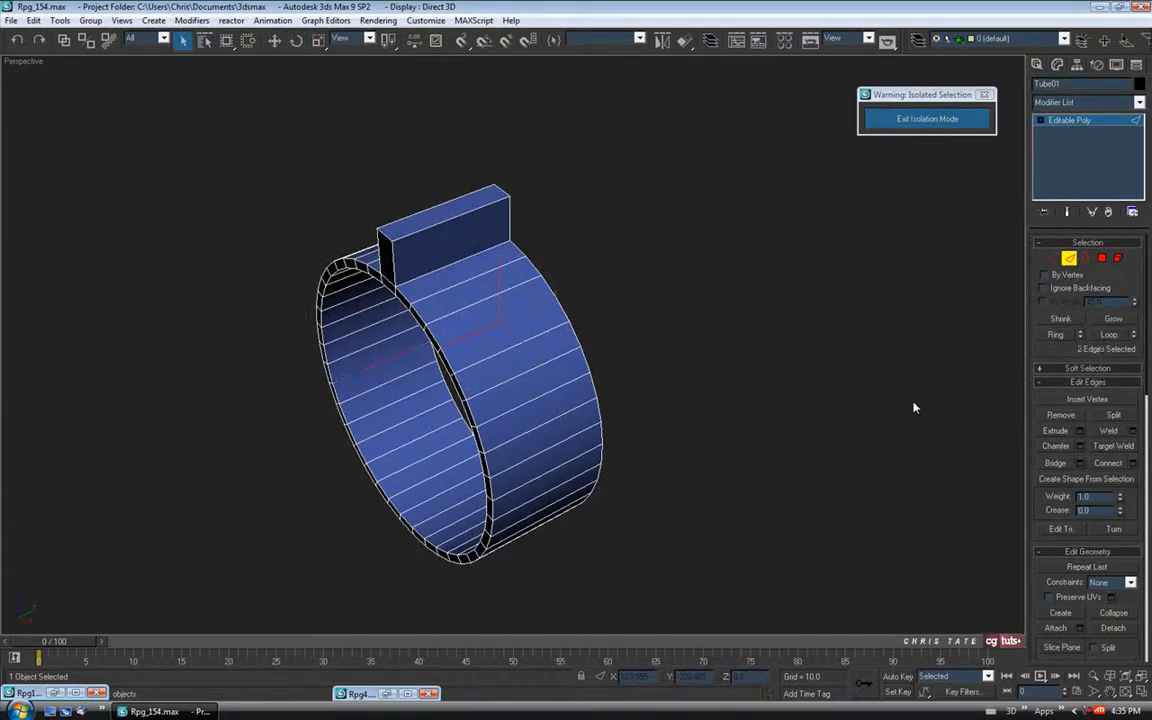
click(1061, 339)
click(1133, 463)
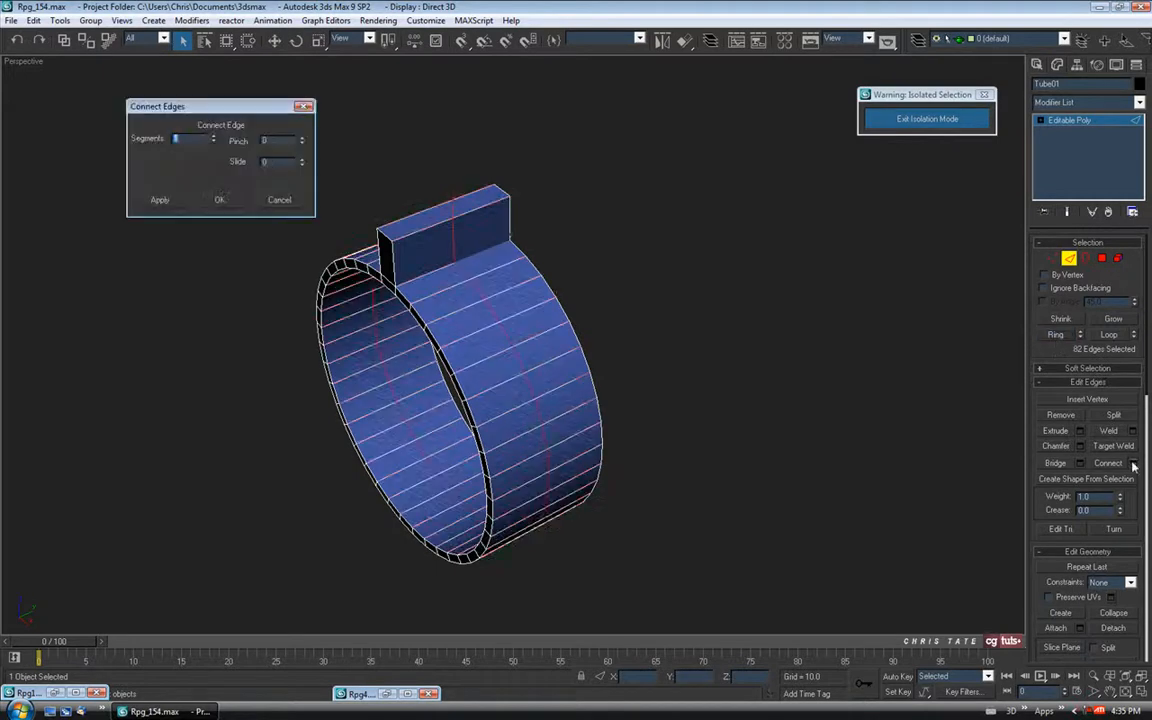
click(212, 136)
click(221, 200)
Step: Connect the ring of short edges across the rim's wall thickness with 2 segments and a pinch of 40
alt+middle_drag(390, 300, 440, 244)
scroll(450, 312, up, 5)
click(416, 313)
ctrl+click(409, 226)
alt+middle_drag(360, 252, 611, 239)
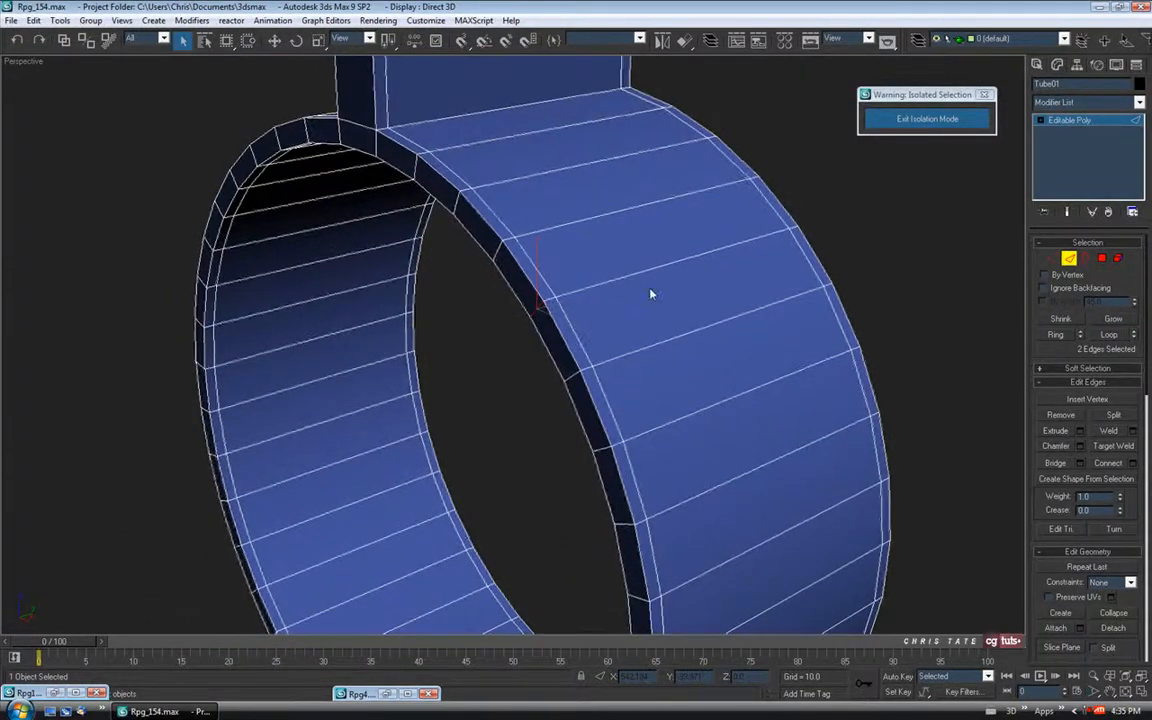
click(1055, 334)
click(1132, 463)
alt+middle_drag(586, 283, 596, 262)
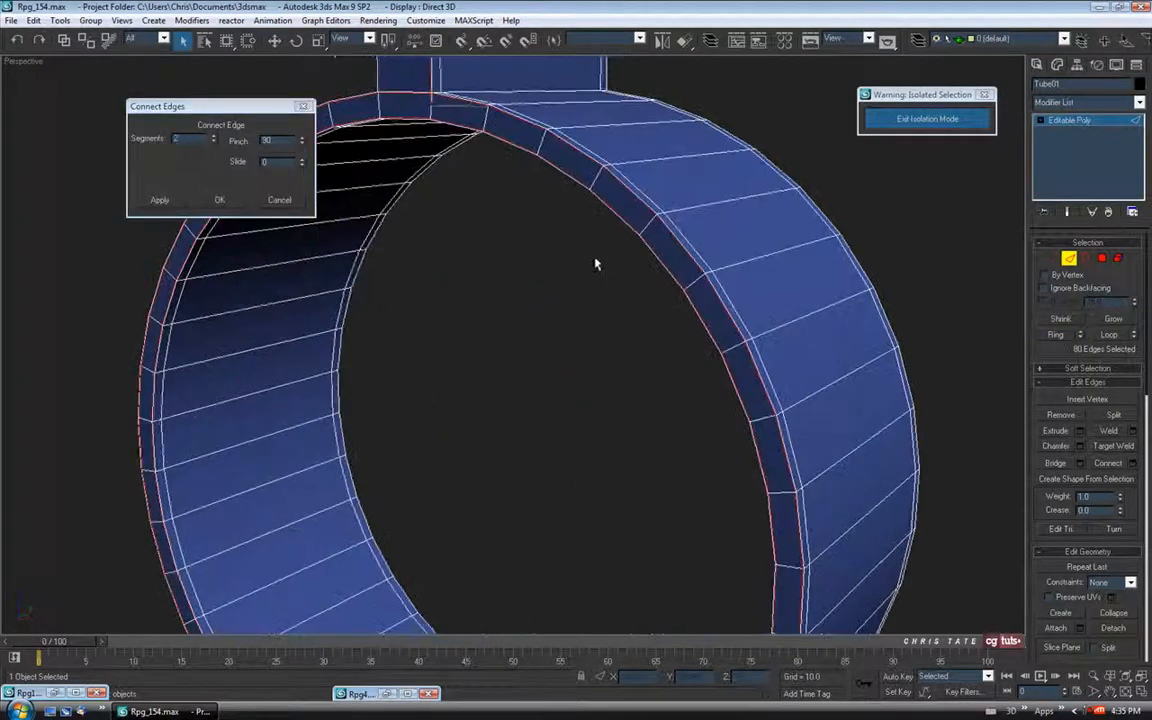
drag(302, 142, 304, 156)
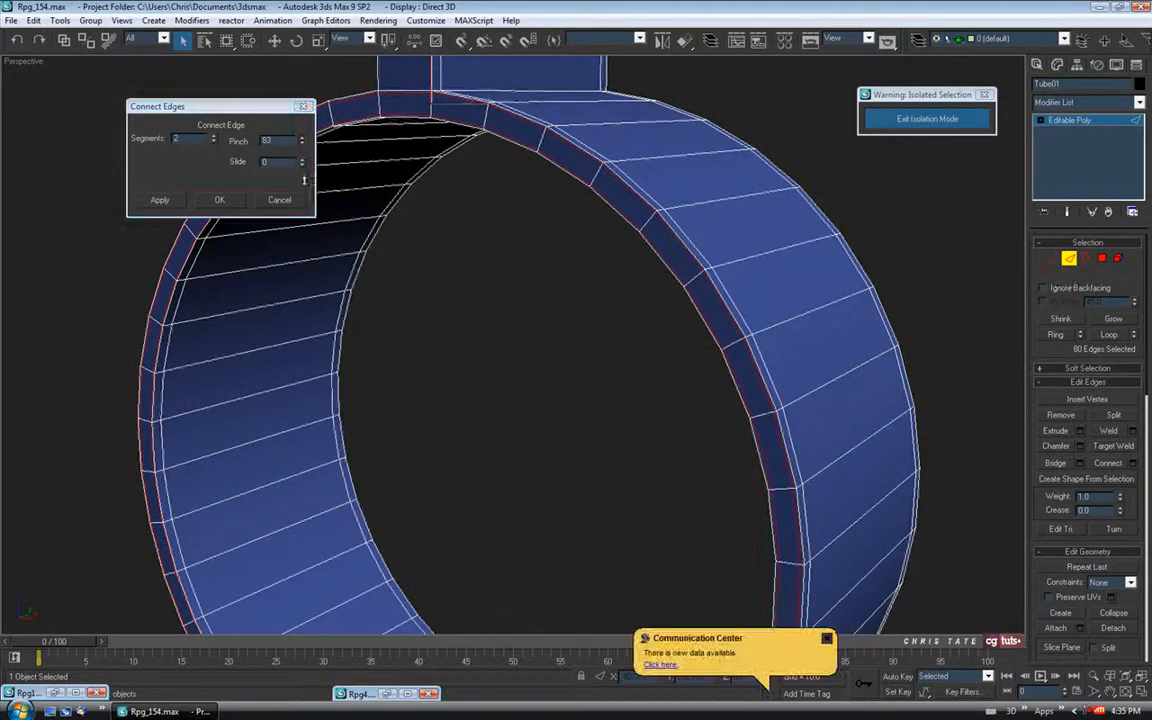
click(826, 639)
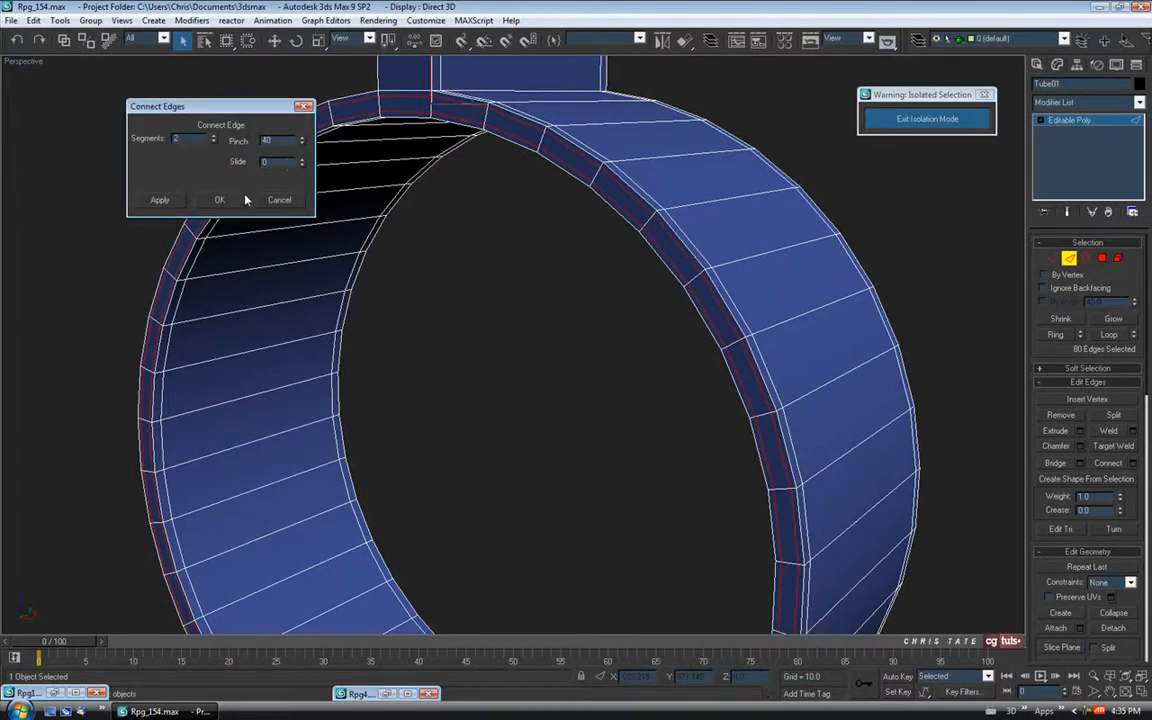
click(221, 201)
Step: Connect the block's vertical edges with 2 segments and a pinch of 80, adding loops near its top and base
alt+middle_drag(615, 280, 237, 245)
drag(210, 215, 715, 242)
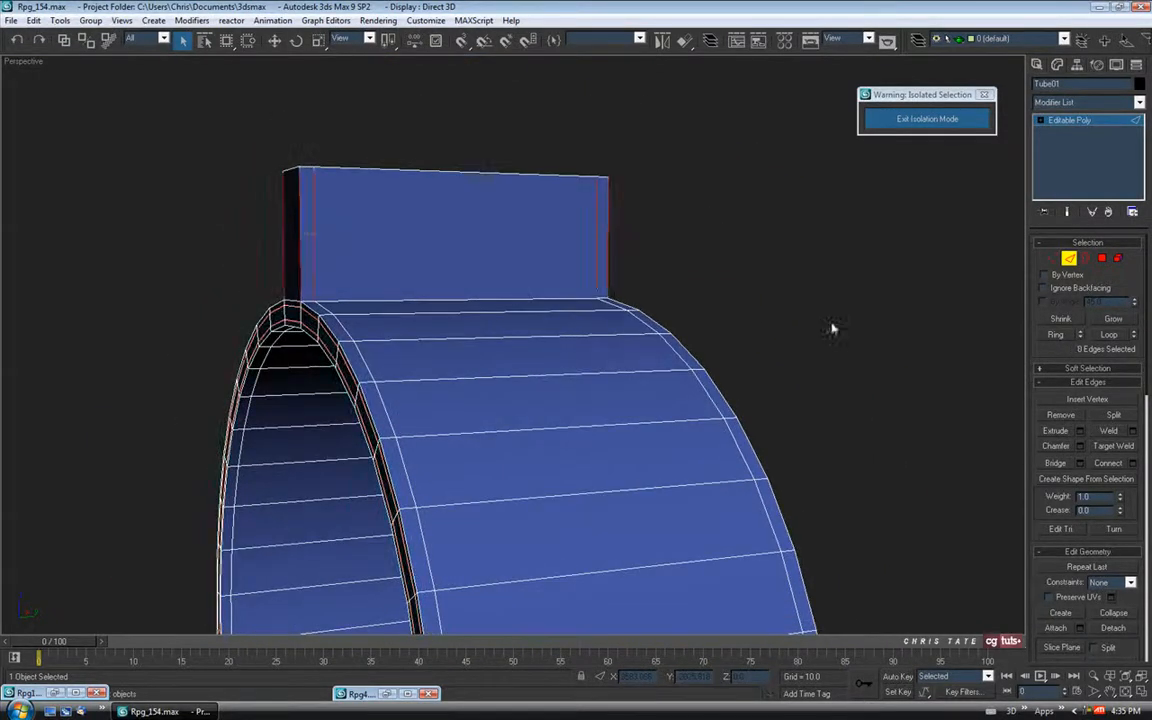
click(1133, 463)
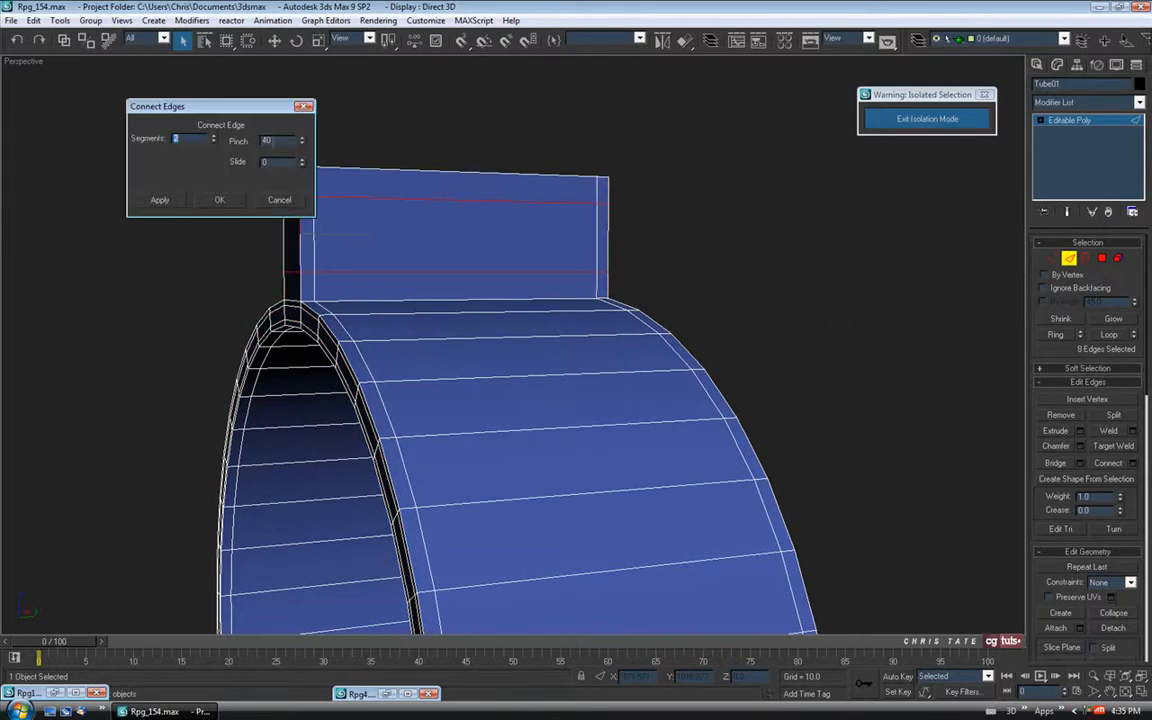
drag(303, 91, 302, 87)
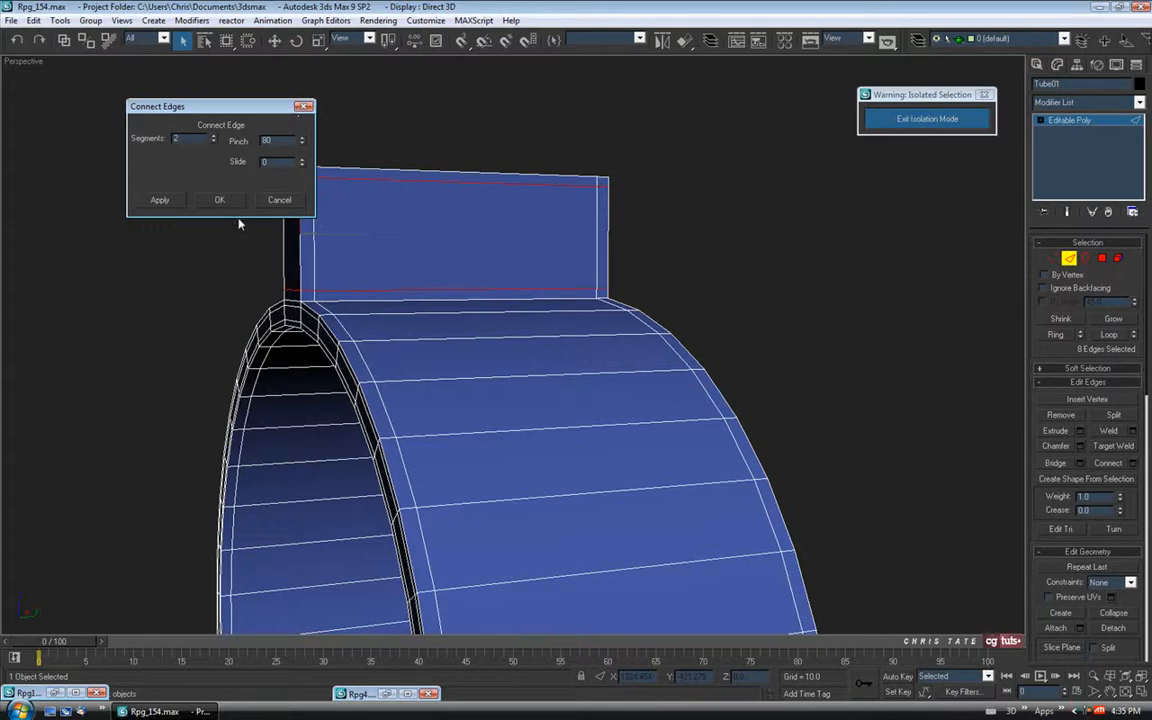
click(219, 200)
Step: Connect the edges across the block's narrow thickness with 2 segments and a pinch of 70, adding loops beside its long sides
alt+middle_drag(465, 352, 540, 316)
click(550, 300)
middle_drag(579, 378, 521, 373)
click(1060, 337)
click(1123, 465)
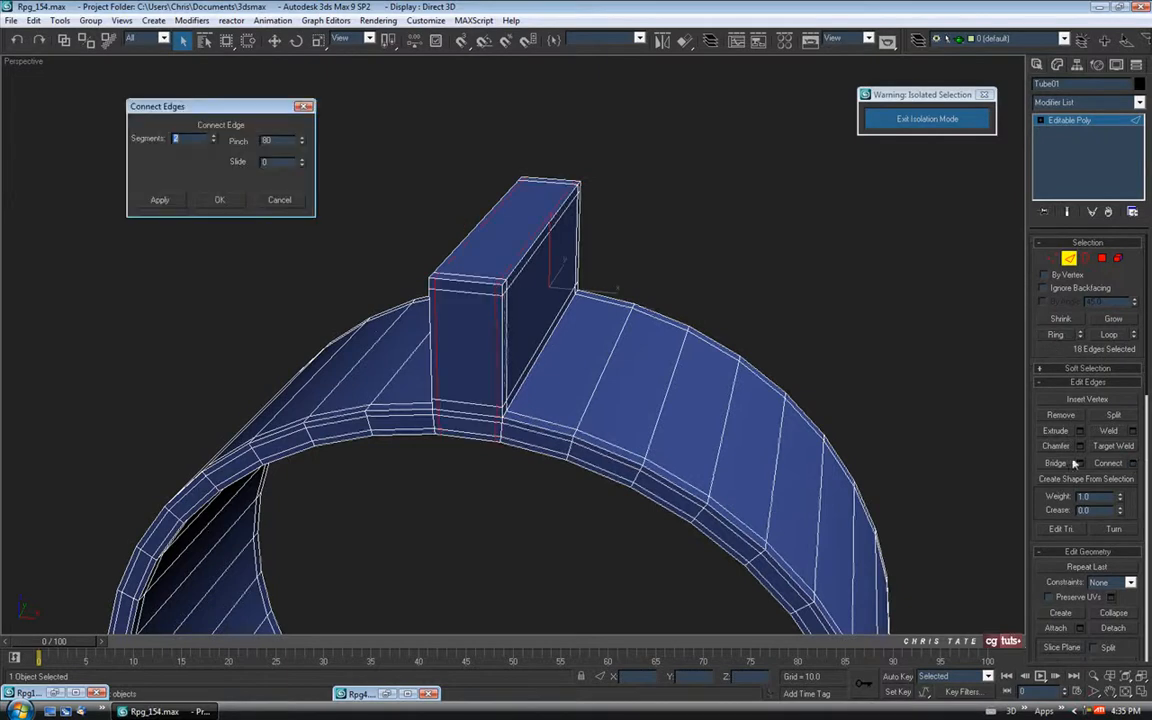
alt+middle_drag(366, 230, 334, 206)
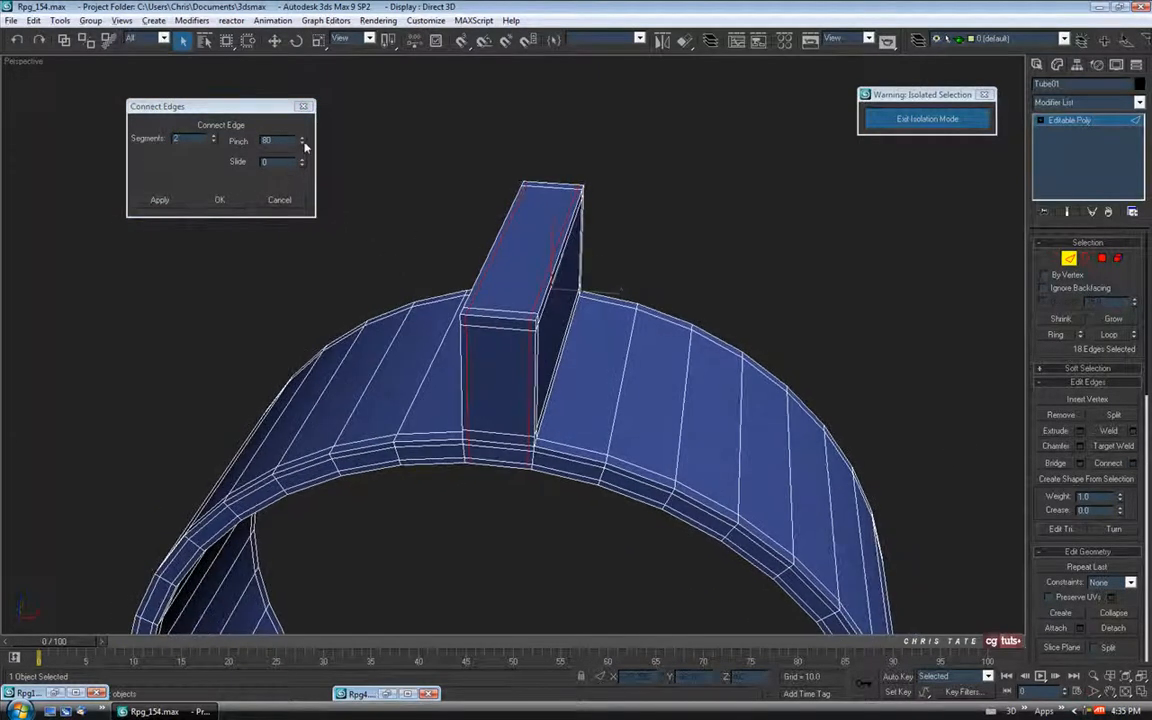
drag(302, 140, 305, 155)
alt+middle_drag(318, 172, 357, 264)
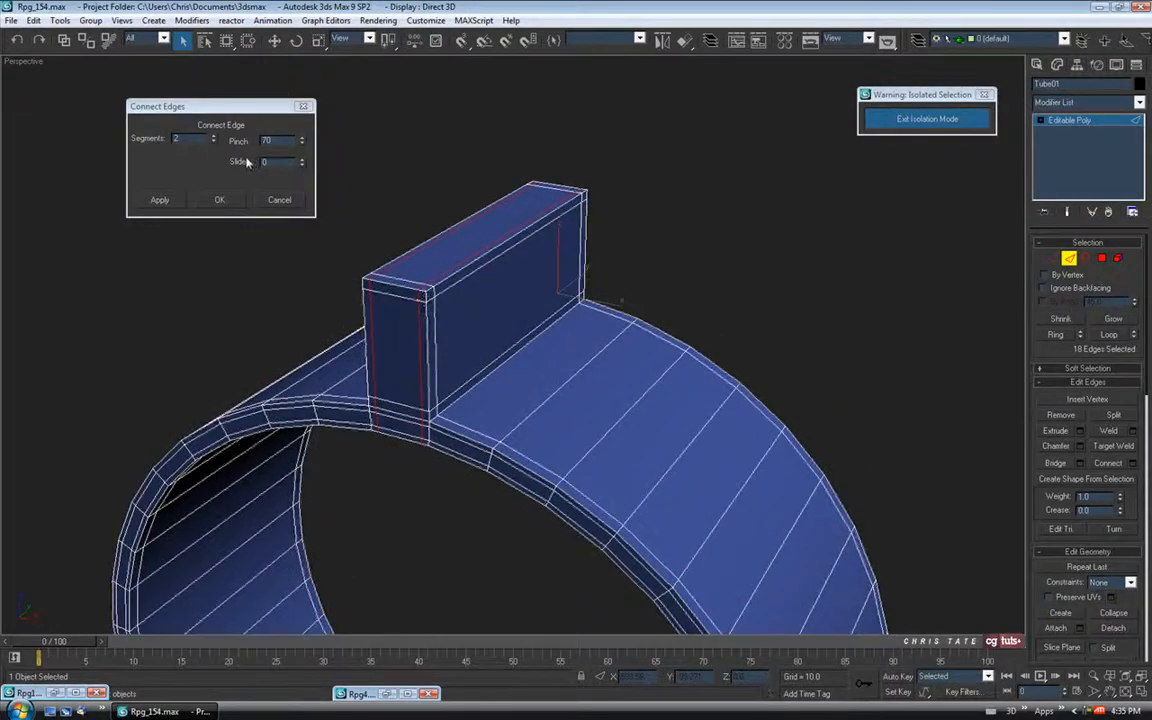
click(220, 200)
Step: Connect the long edges across the ring's width and along the block with 1 segment, adding a central loop
alt+middle_drag(690, 395, 472, 297)
scroll(557, 334, down, 3)
click(455, 262)
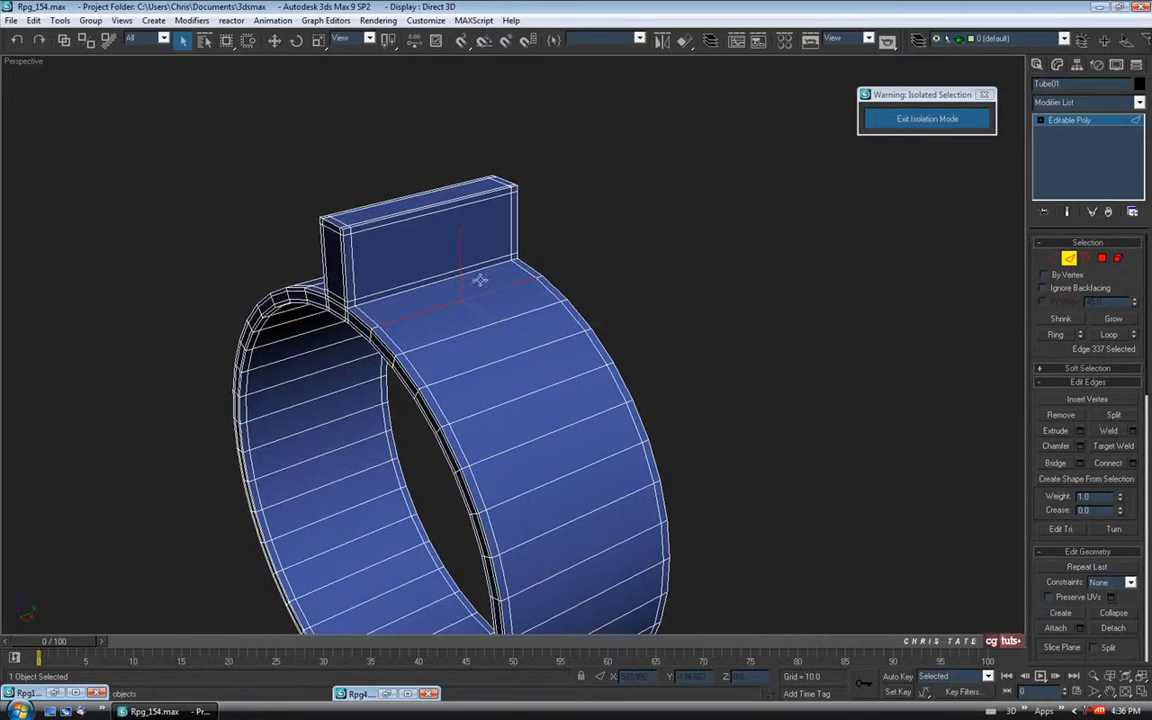
middle_drag(561, 332, 606, 310)
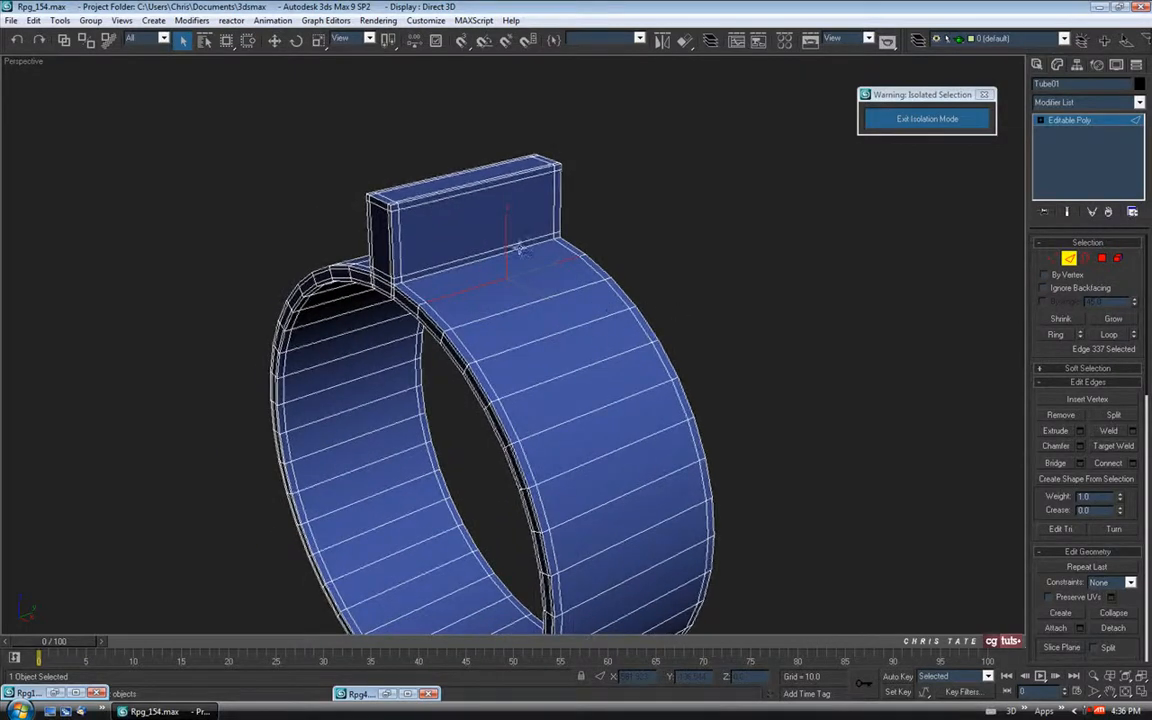
click(1061, 336)
middle_drag(652, 357, 652, 321)
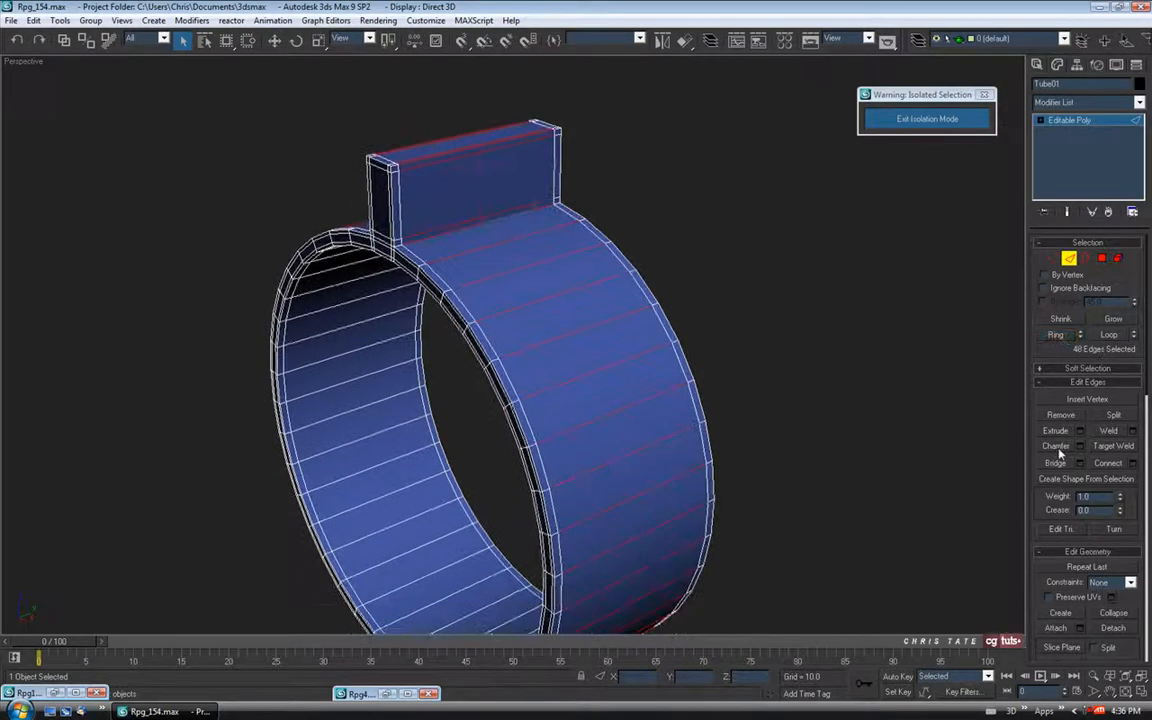
click(1132, 464)
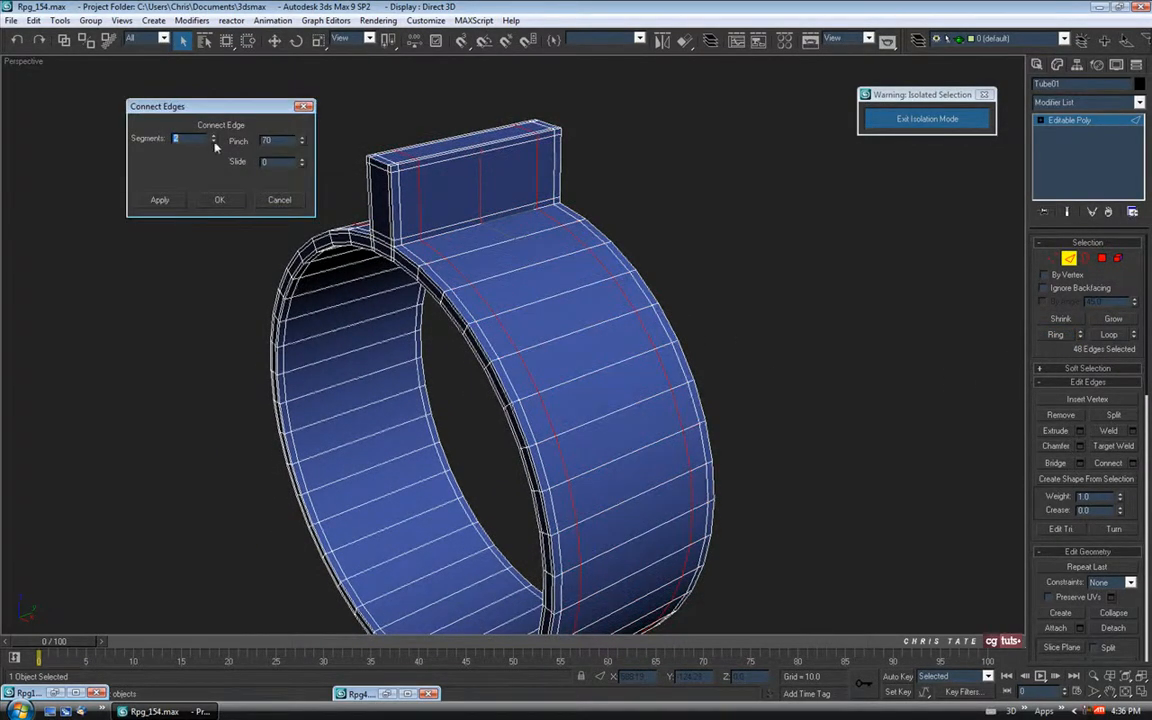
click(220, 200)
Step: Connect the block's vertical edges with a single horizontal loop around its mid-height and show all four views
alt+middle_drag(317, 240, 350, 210)
drag(322, 160, 690, 178)
mouse_move(475, 262)
alt+middle_down()
mouse_move(554, 277)
mouse_move(514, 273)
mouse_move(512, 229)
mouse_move(462, 248)
alt+middle_up()
key(alt+w)
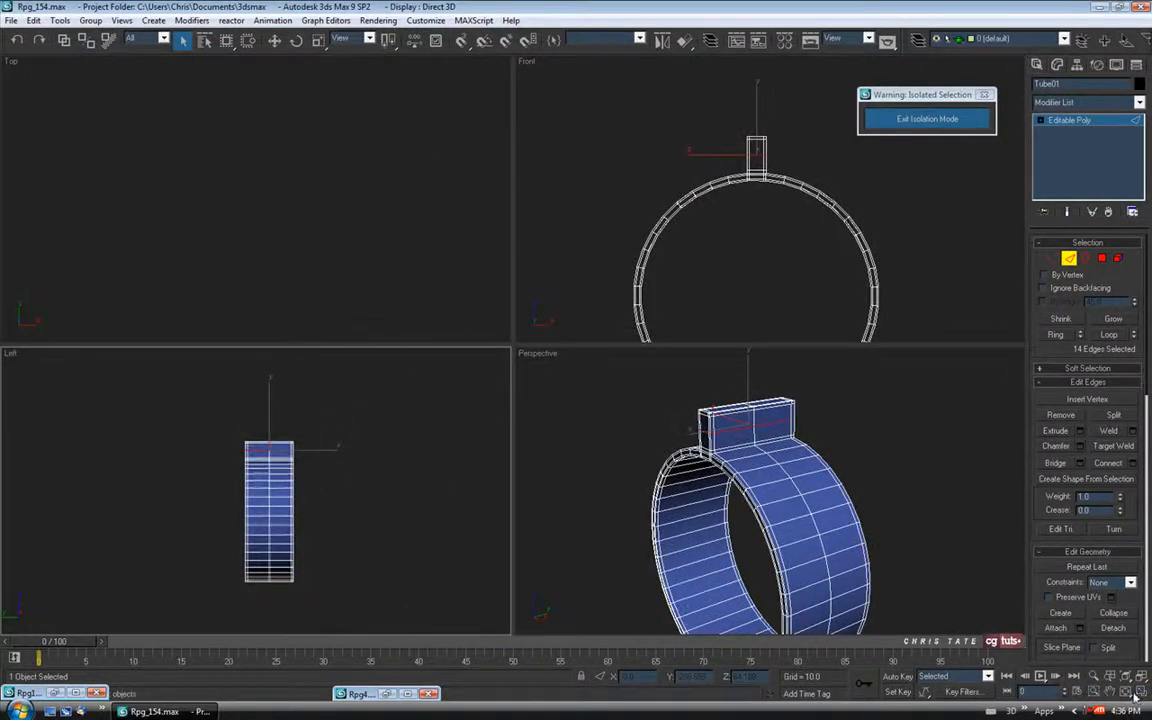
Step: In the Left view, draw a circle spline with a radius of about 1.08 where the block's central loops cross
right_click(314, 450)
key(alt+w)
scroll(504, 350, up, 10)
middle_drag(578, 391, 545, 301)
scroll(550, 340, down, 4)
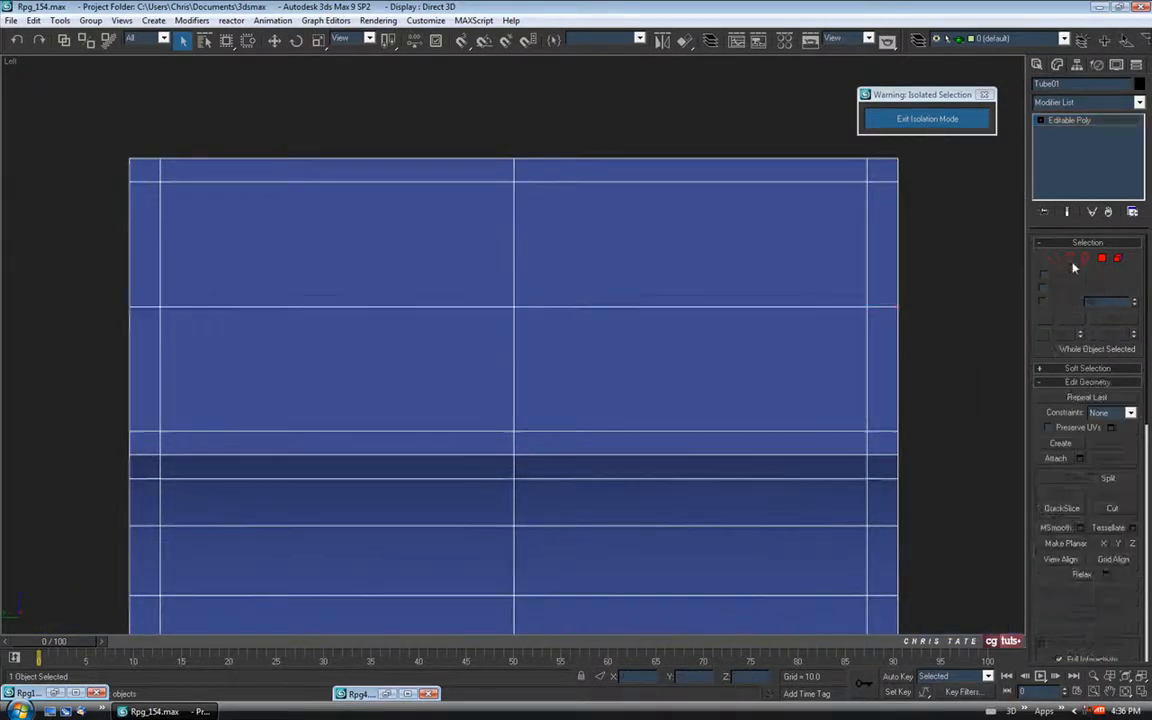
middle_drag(692, 306, 695, 314)
click(1037, 65)
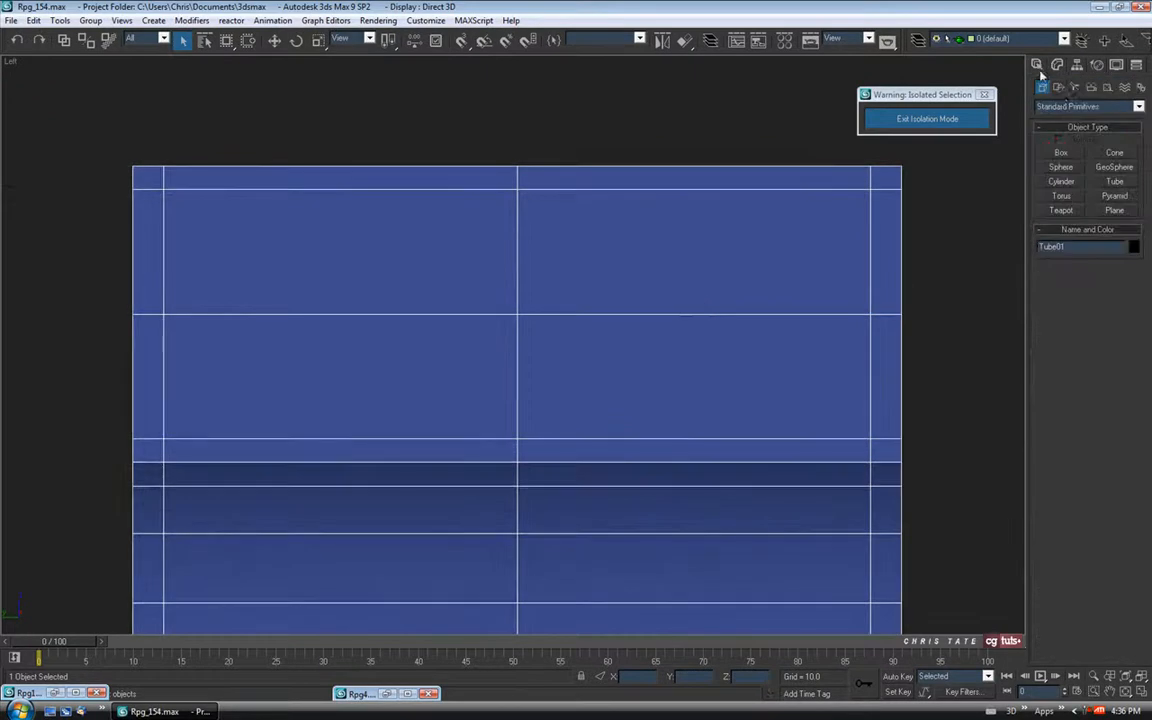
click(1059, 87)
click(1061, 178)
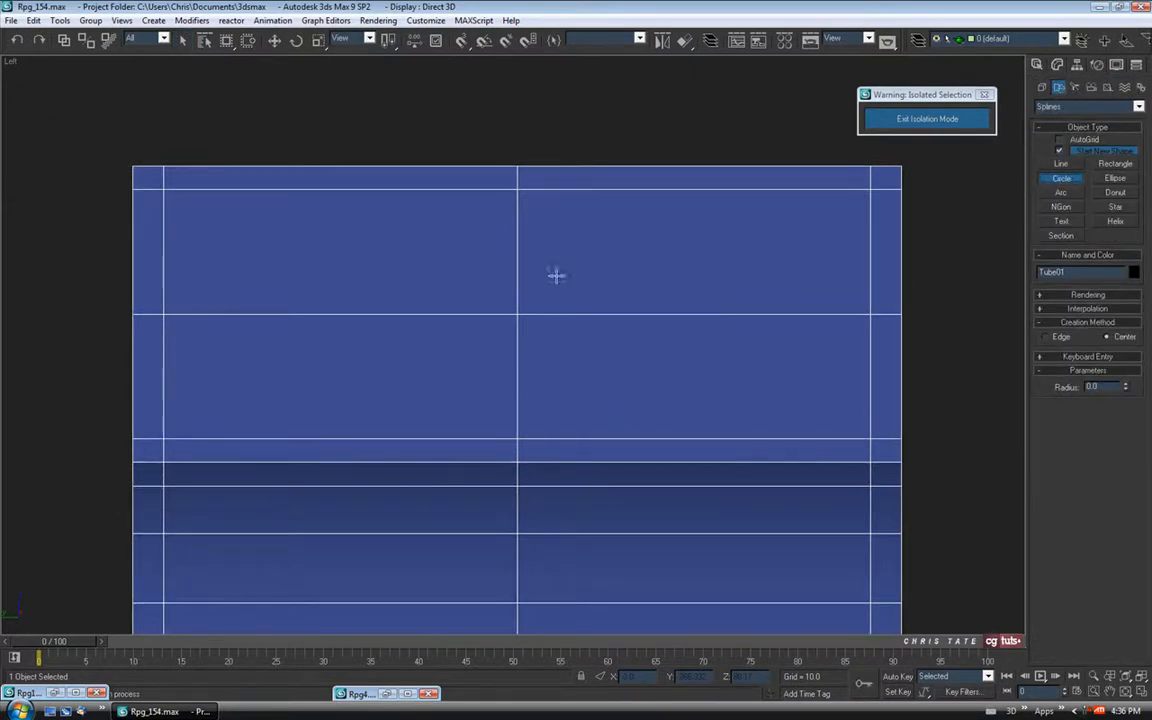
drag(517, 314, 516, 377)
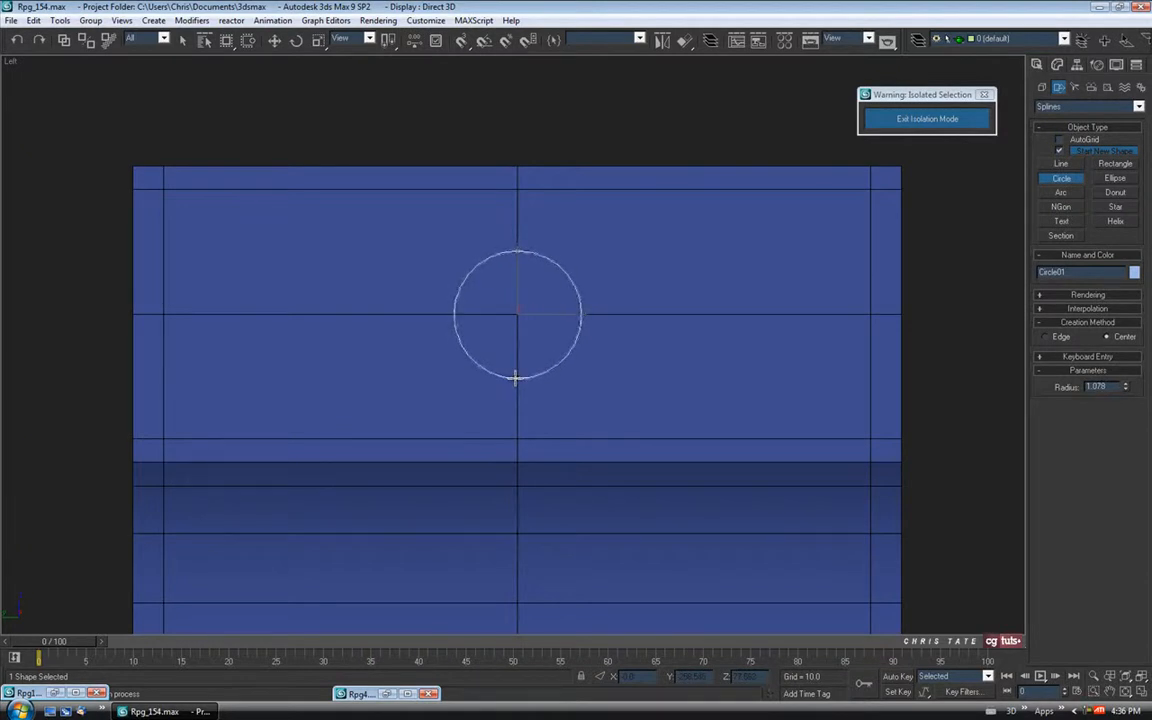
Step: Set the circle's radius to 1.0 and reduce its interpolation steps to 1 to make an octagon
double_click(1100, 386)
text(1.0)
key(Return)
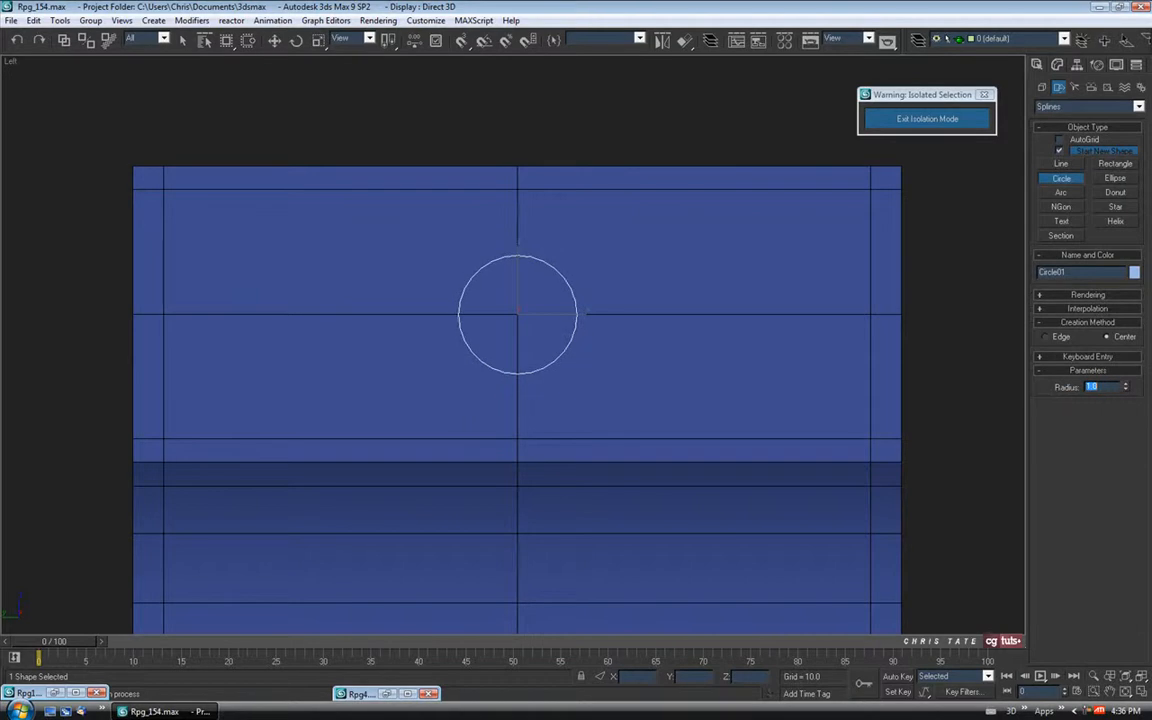
click(1082, 310)
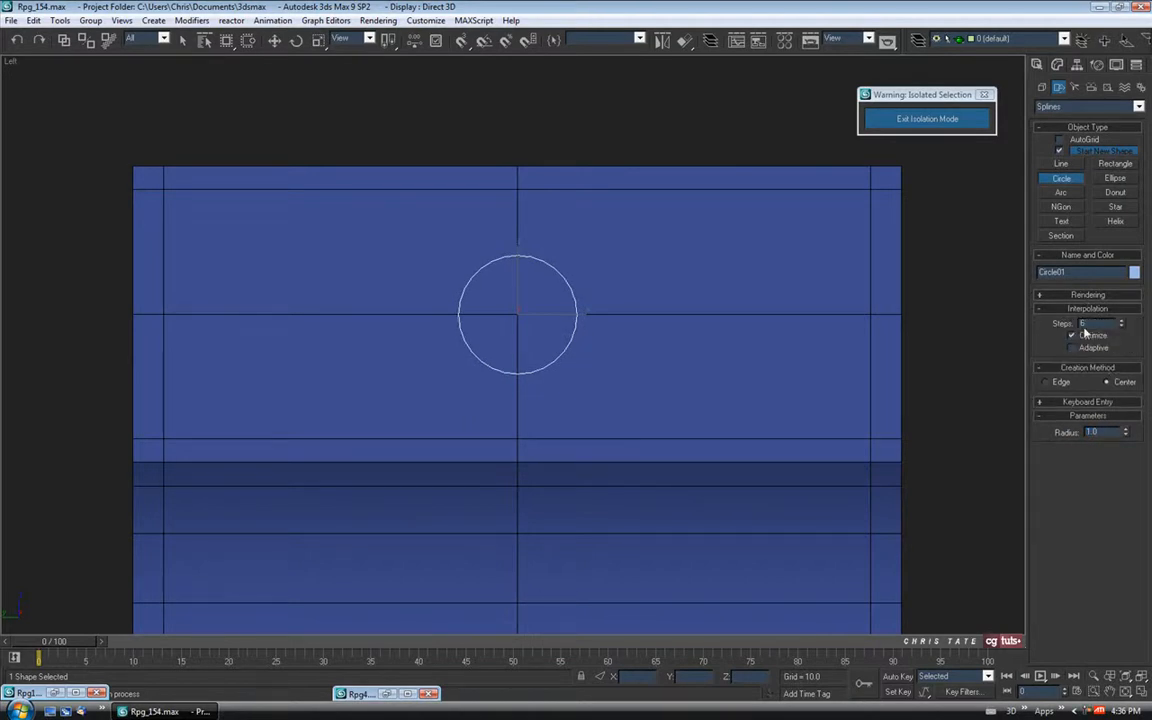
click(1122, 327)
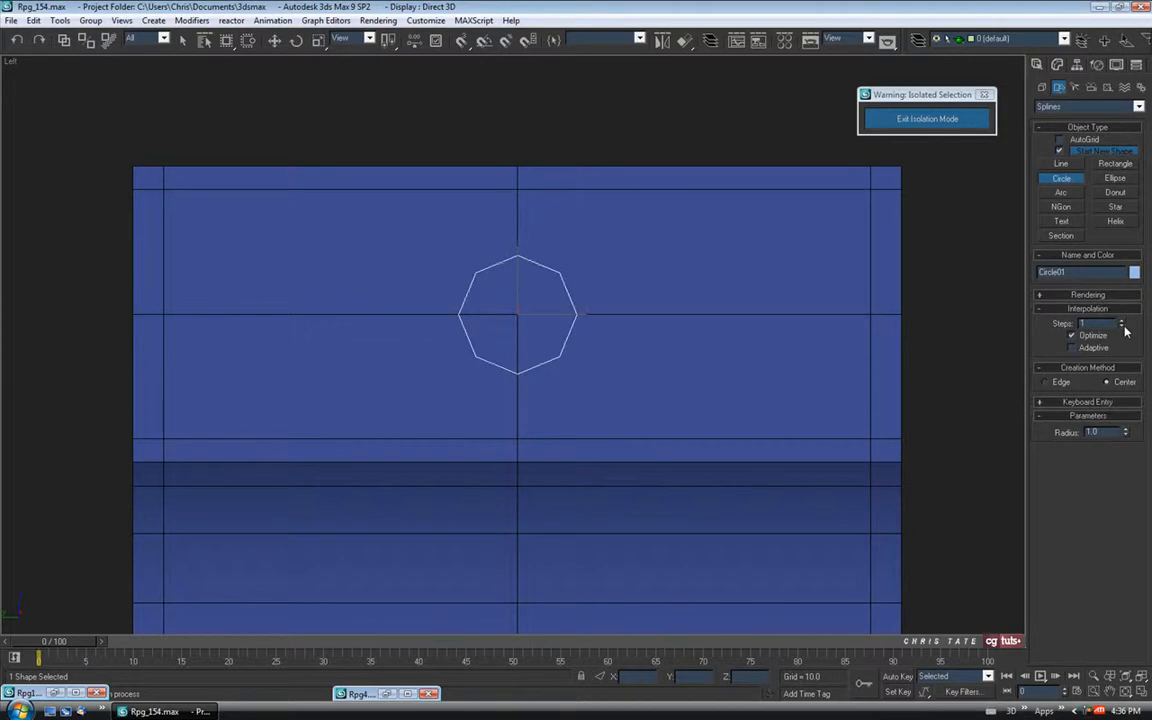
Step: Nudge the octagonal circle so its centre lies exactly on the crossing of the block's central edge loops
scroll(535, 298, up, 4)
scroll(554, 280, up, 2)
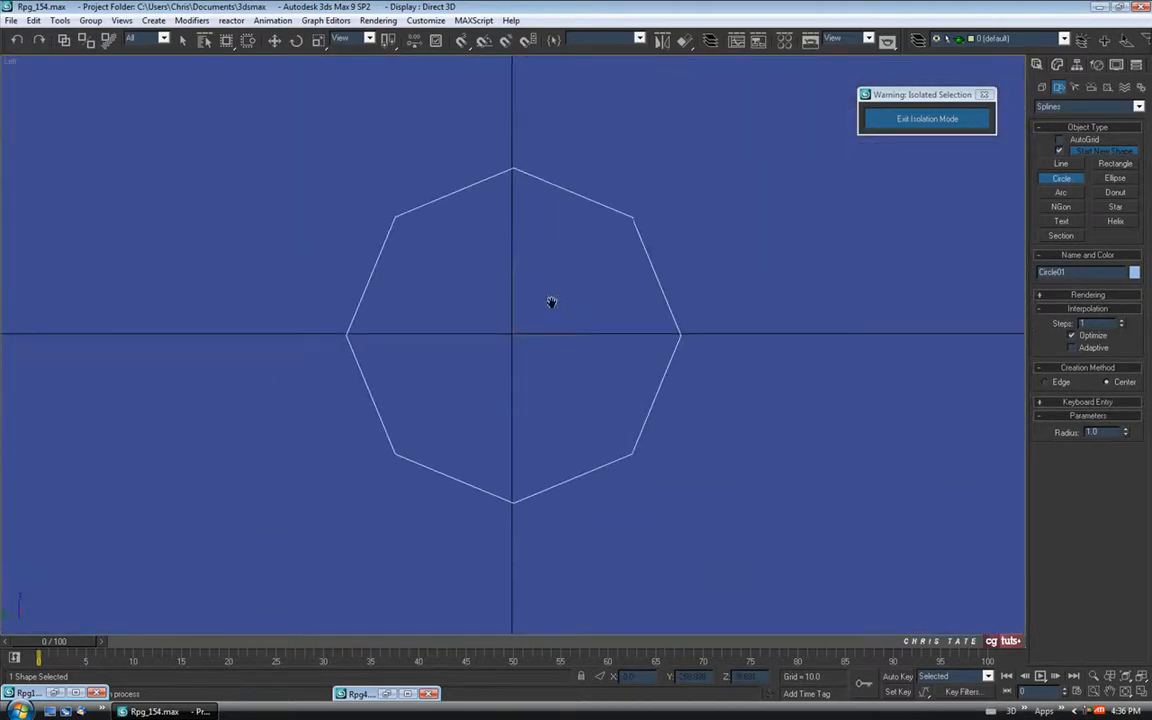
click(272, 40)
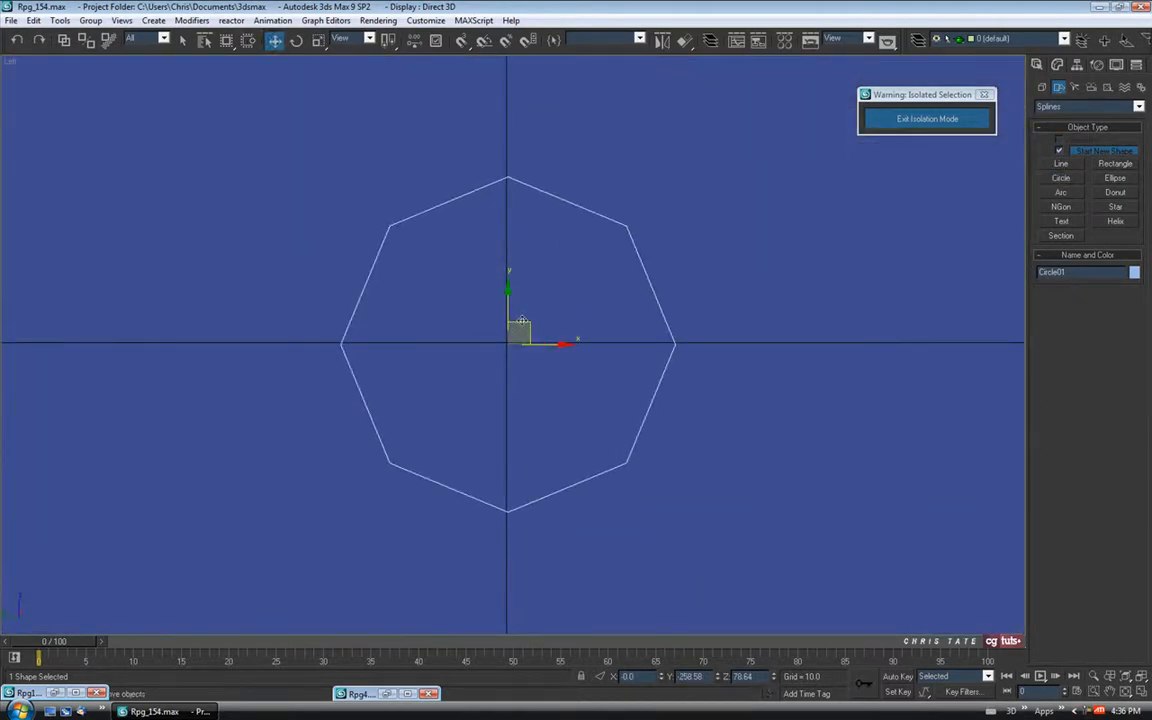
drag(522, 320, 521, 318)
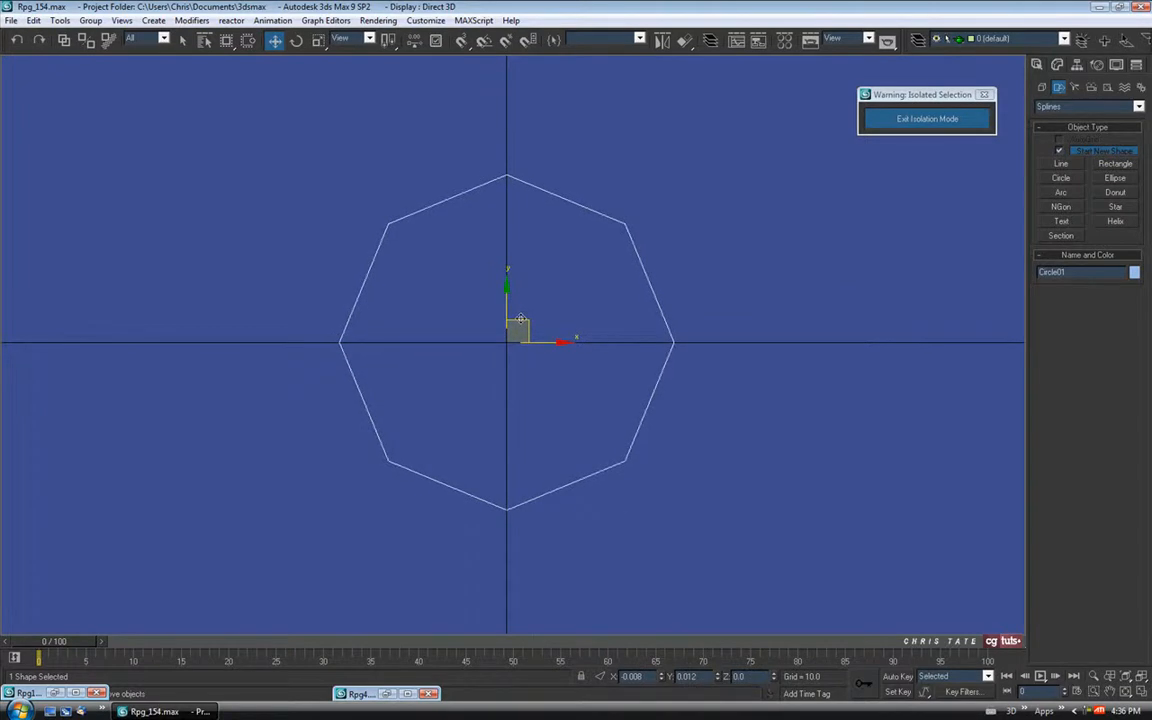
scroll(524, 312, down, 5)
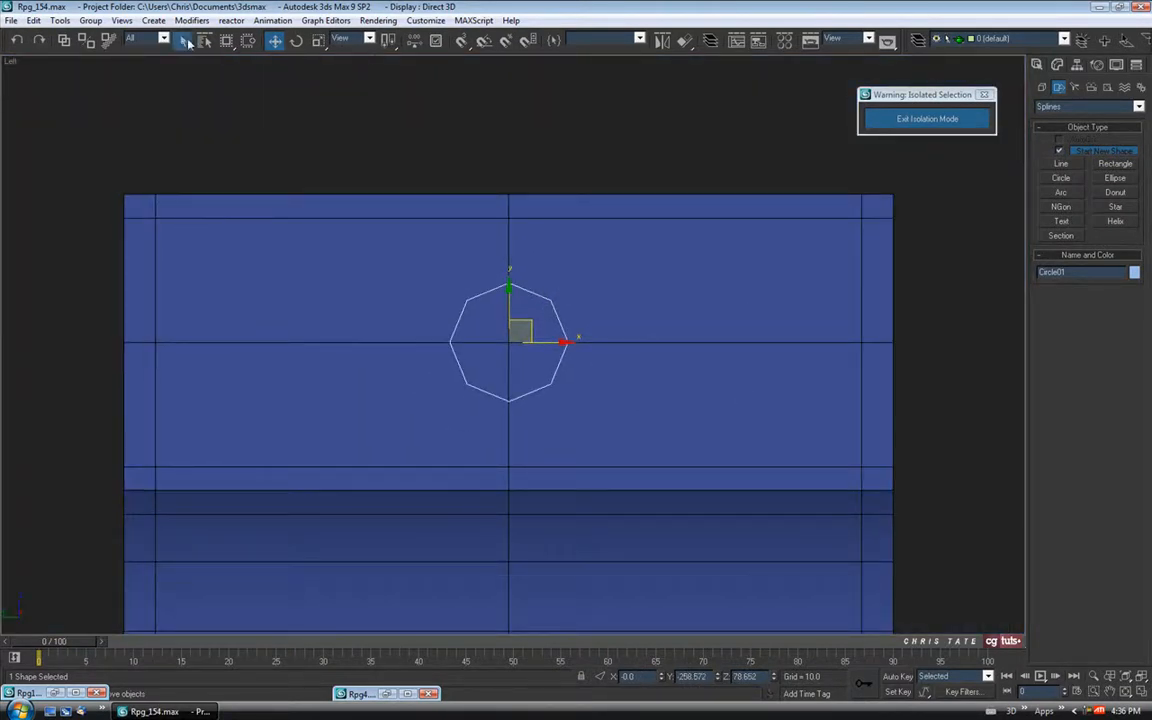
Step: Select the ring mesh and turn on 3D snapping with the Vertex option
click(184, 41)
click(610, 240)
click(461, 42)
right_click(461, 42)
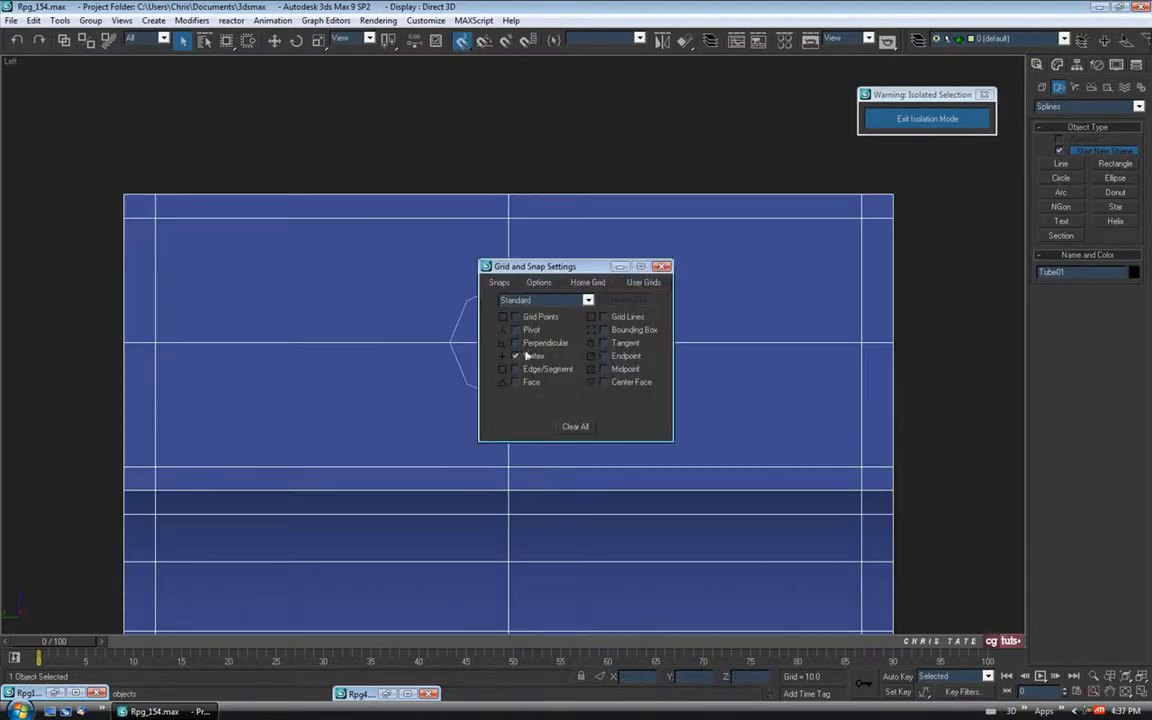
click(663, 267)
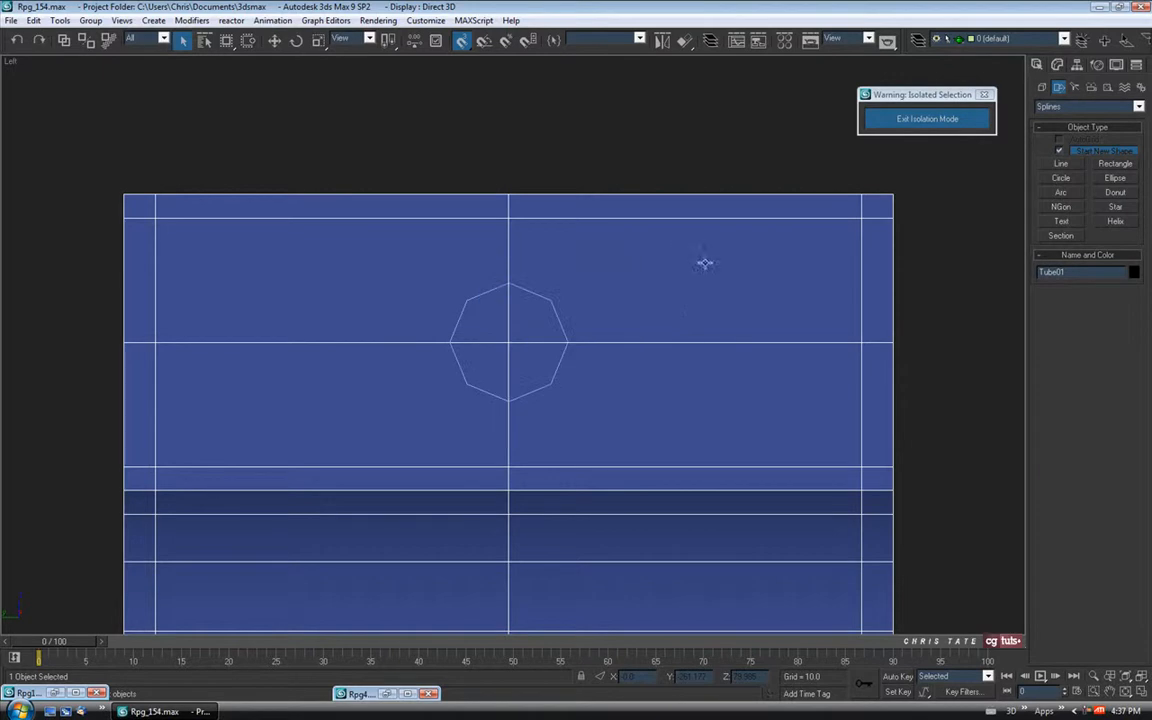
Step: Cut an octagon into the block's side face by tracing the circle's eight vertices with the Cut tool
click(1057, 64)
middle_drag(653, 386, 649, 368)
click(1113, 509)
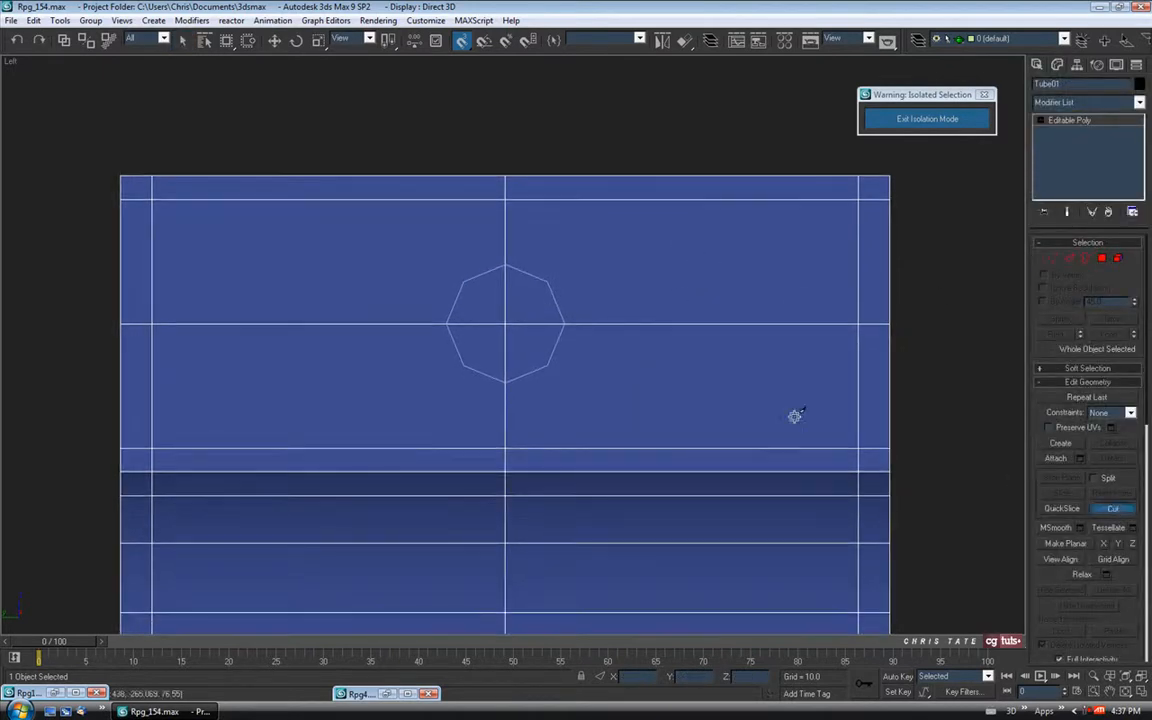
click(564, 324)
click(466, 284)
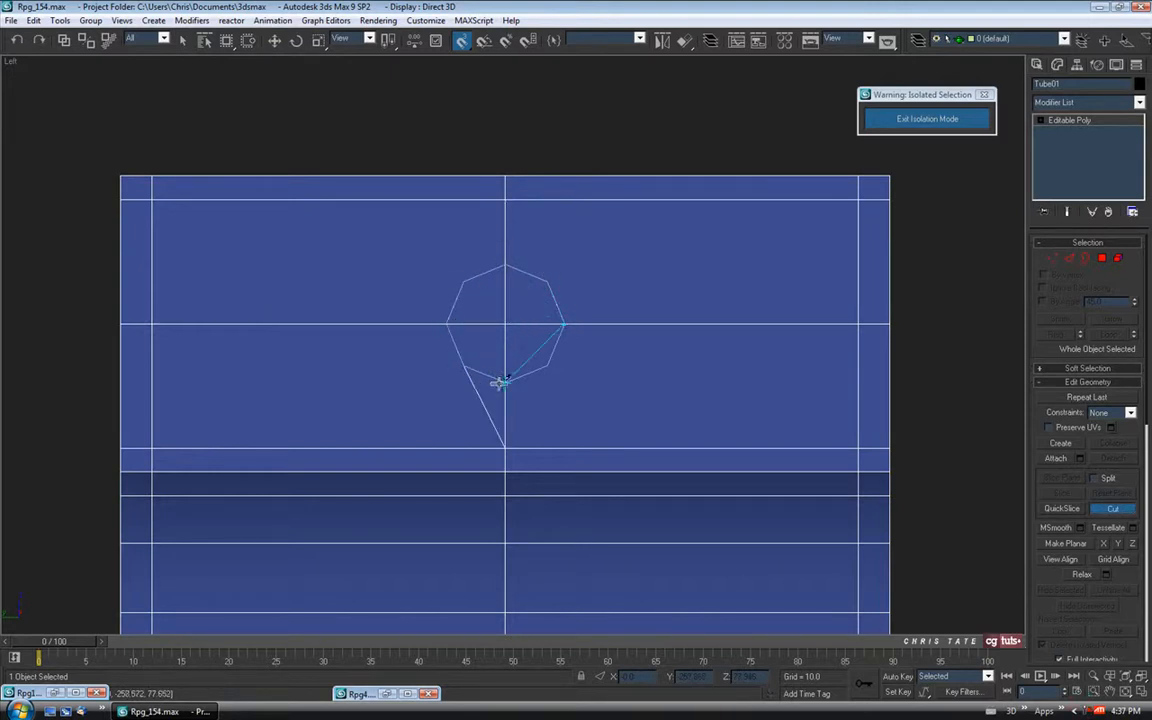
click(549, 365)
click(564, 324)
Step: Switch to the Right view and cut the same octagon into the block's opposite face, tracing the circle in wireframe
middle_drag(529, 341, 531, 370)
right_click(11, 61)
mouse_move(17, 70)
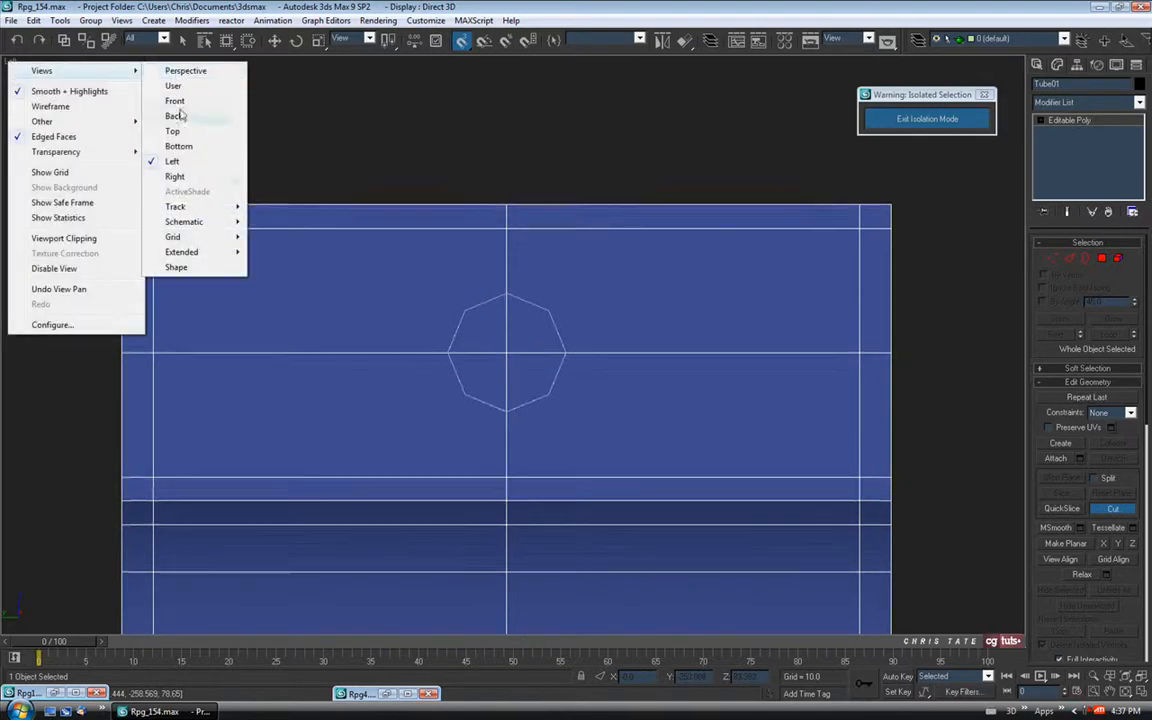
click(176, 176)
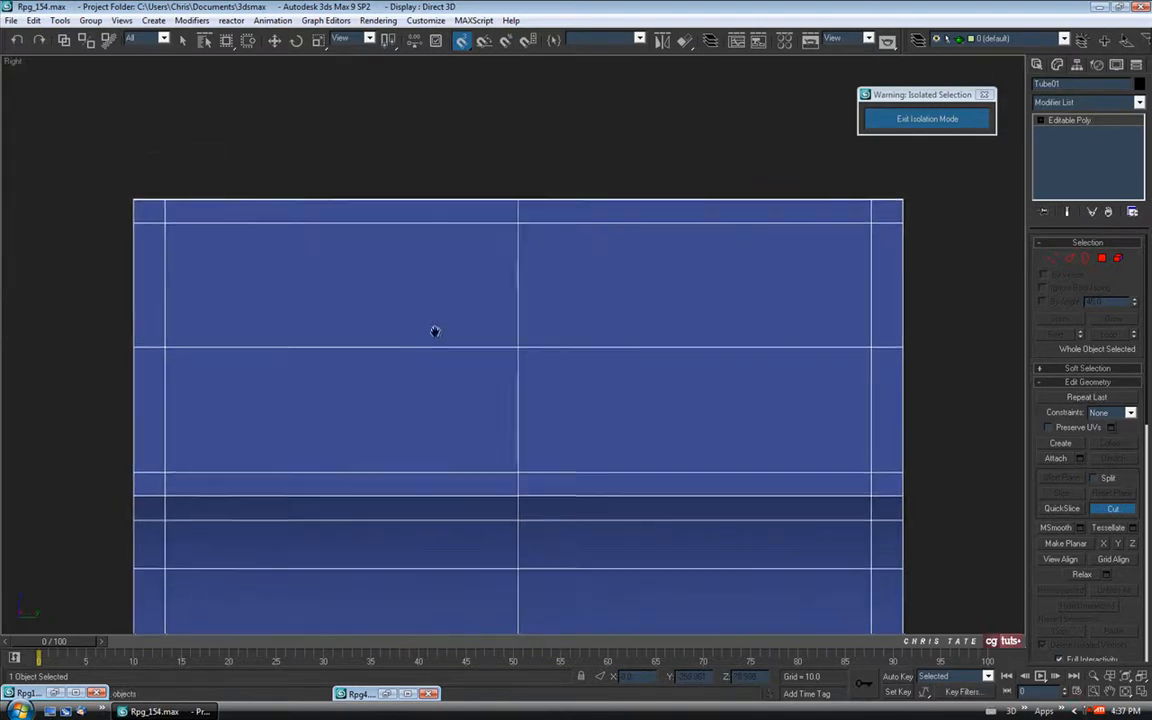
key(F3)
scroll(528, 369, up, 2)
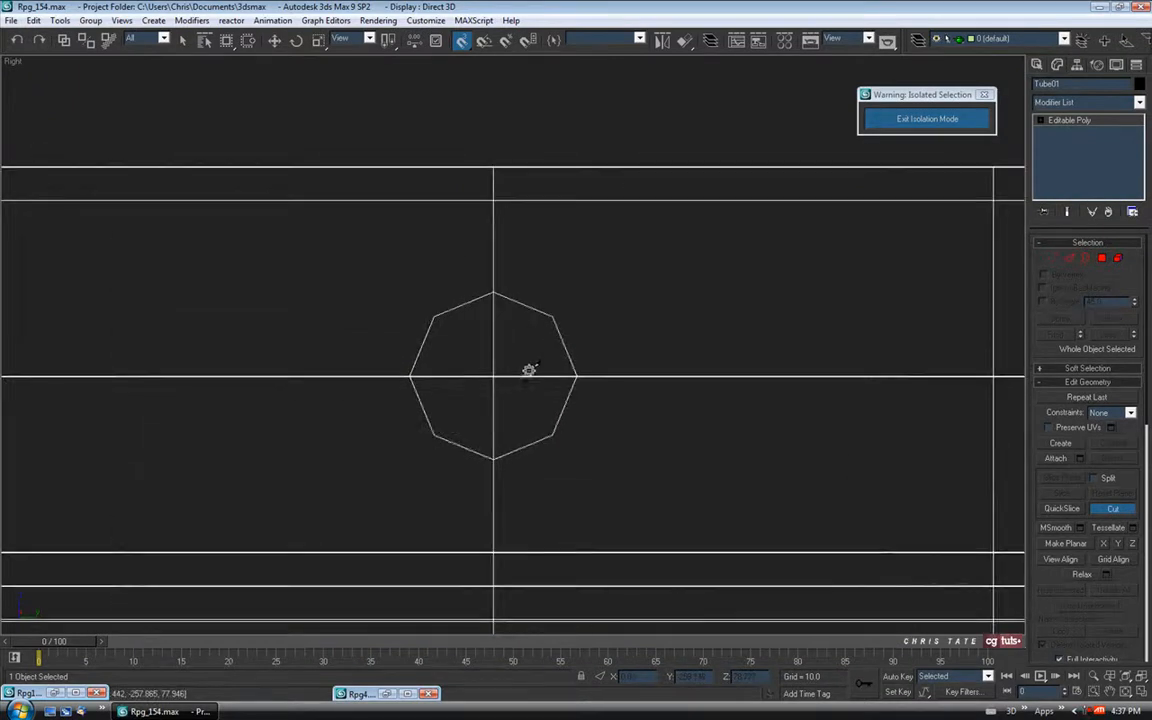
middle_drag(528, 369, 555, 303)
click(597, 311)
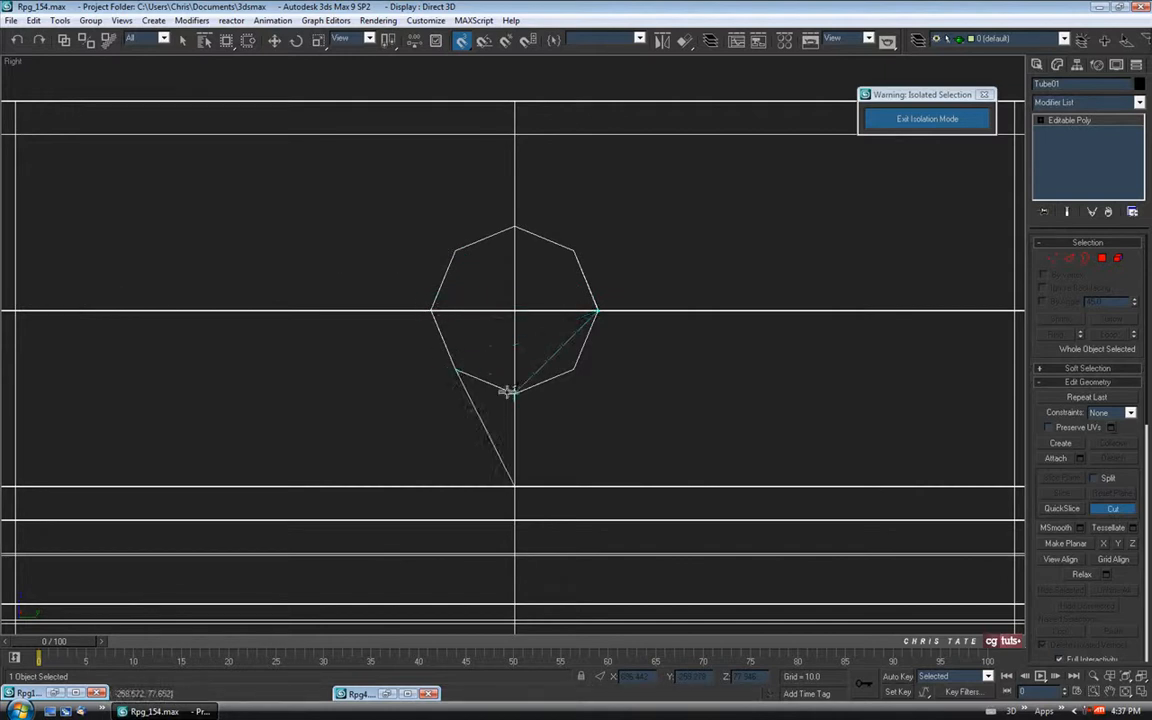
click(572, 370)
key(ctrl+z)
middle_drag(589, 284, 592, 322)
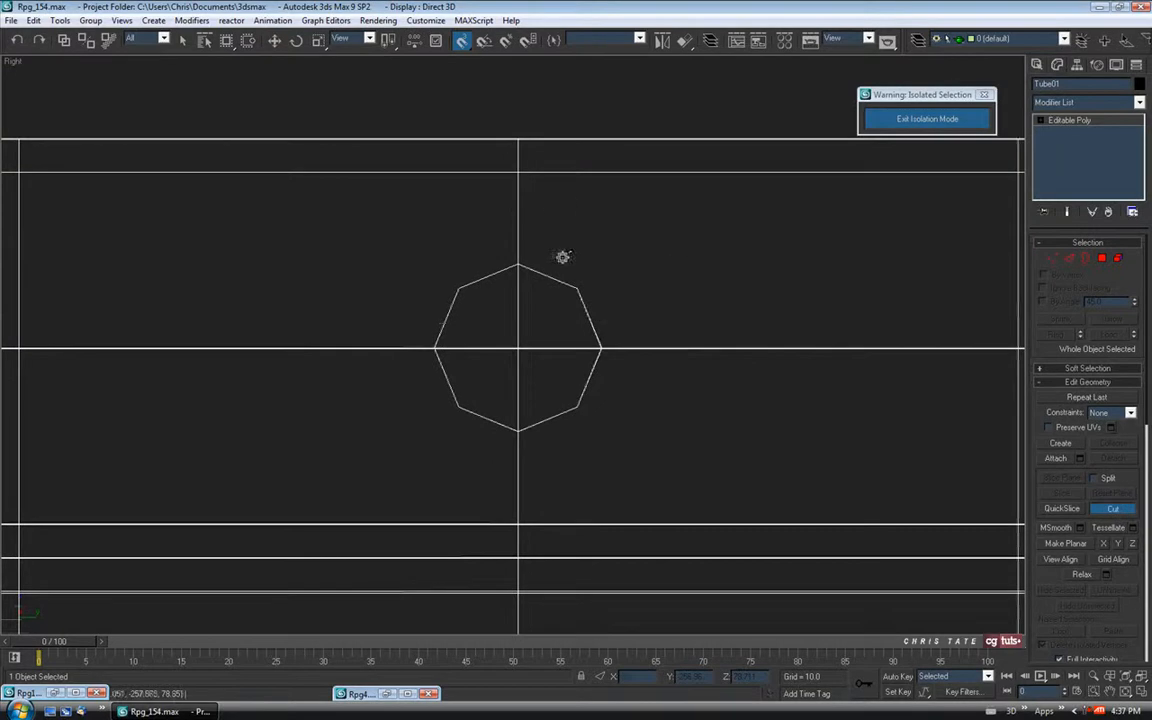
key(F3)
scroll(600, 290, down, 3)
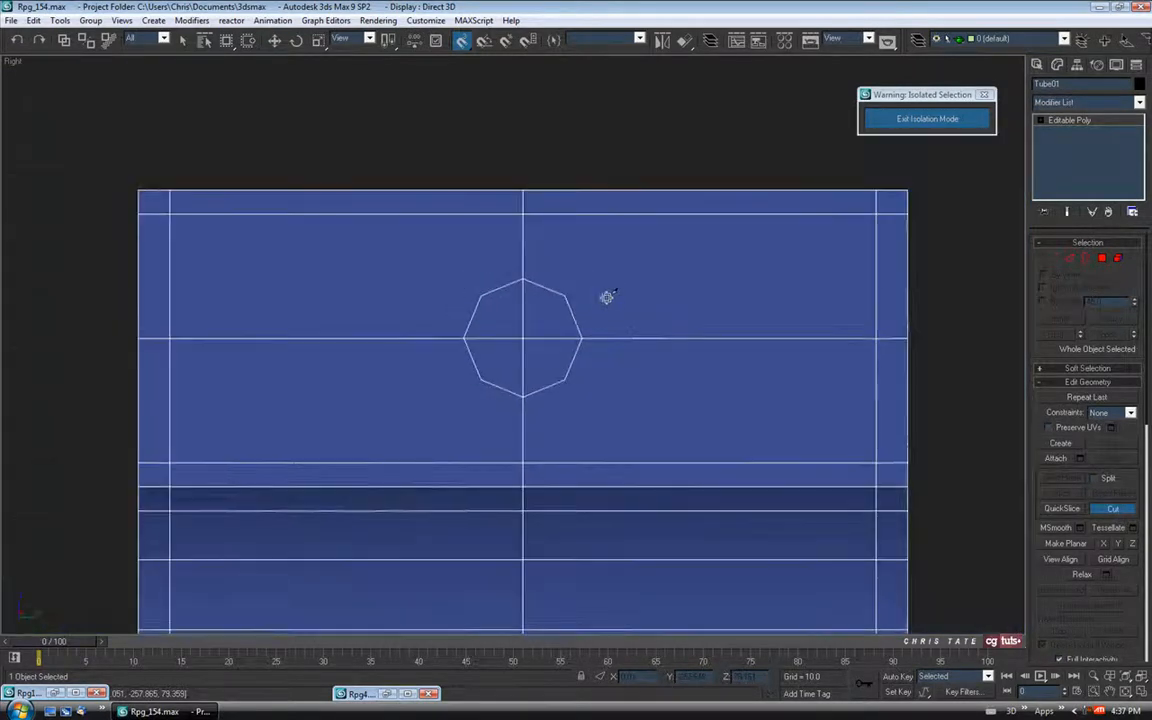
middle_drag(740, 352, 707, 334)
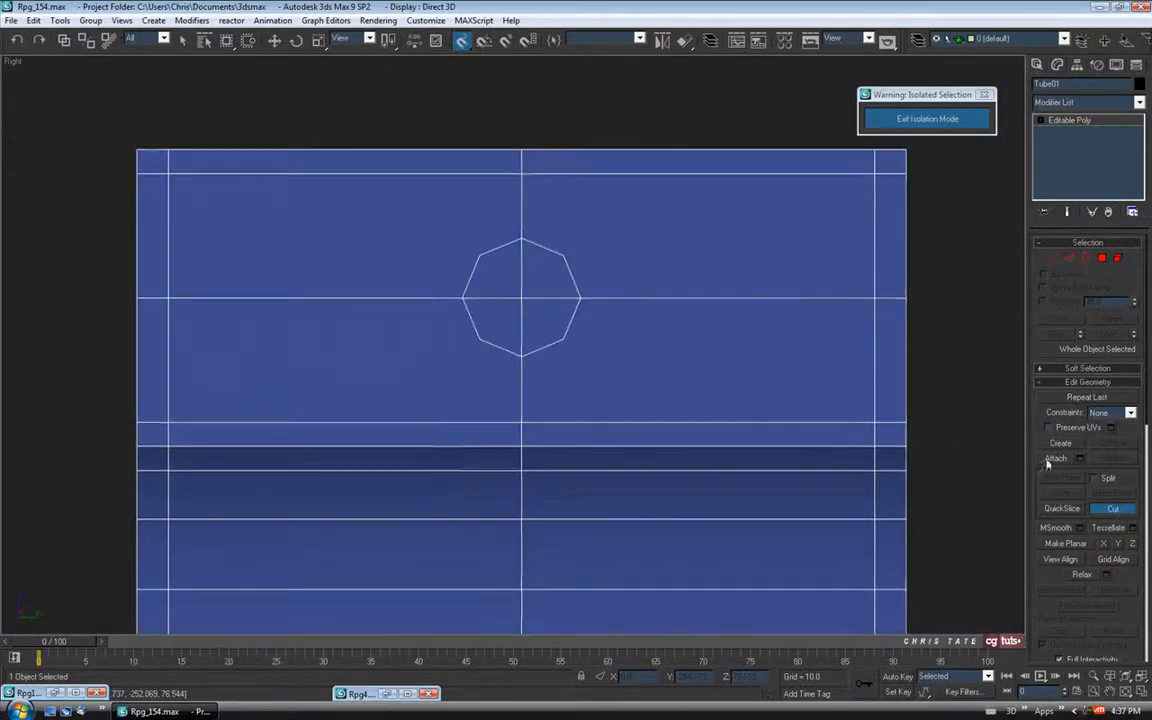
click(1113, 511)
Step: In the Perspective view, cut edges from the octagon's four diagonal vertices to the support-loop corners on one side of the block
key(alt+w)
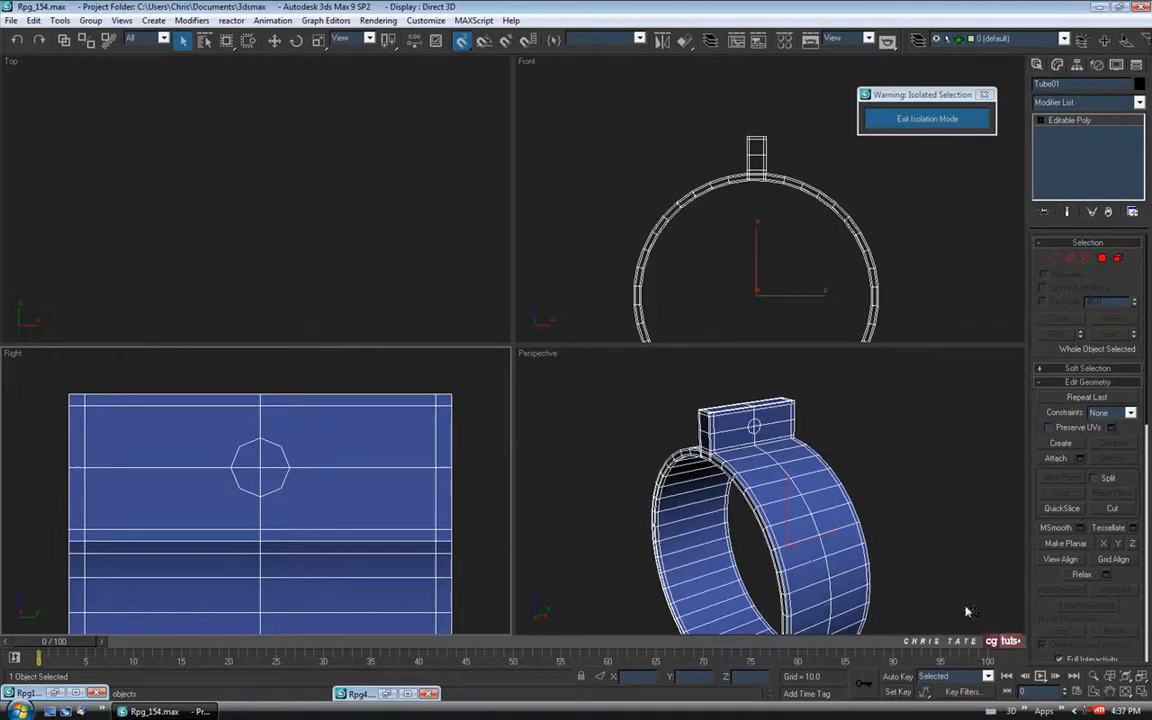
key(alt+w)
alt+middle_drag(679, 360, 560, 300)
scroll(548, 300, up, 5)
scroll(596, 321, down, 4)
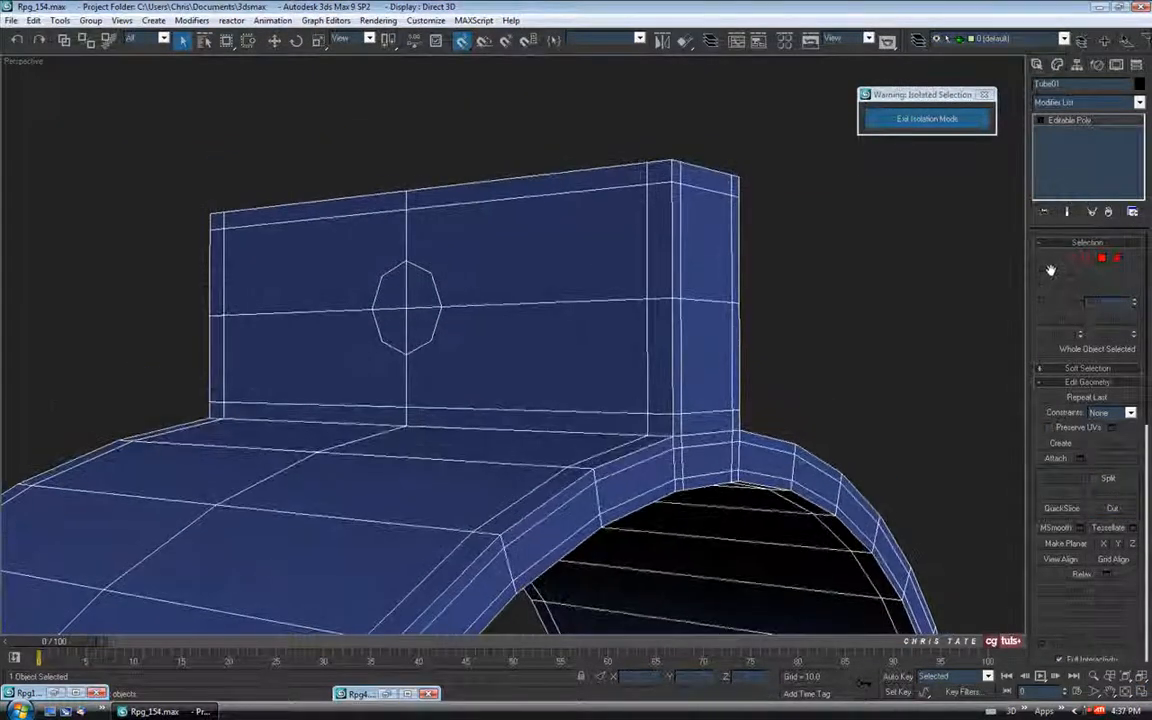
scroll(696, 342, up, 3)
alt+middle_drag(696, 342, 803, 262)
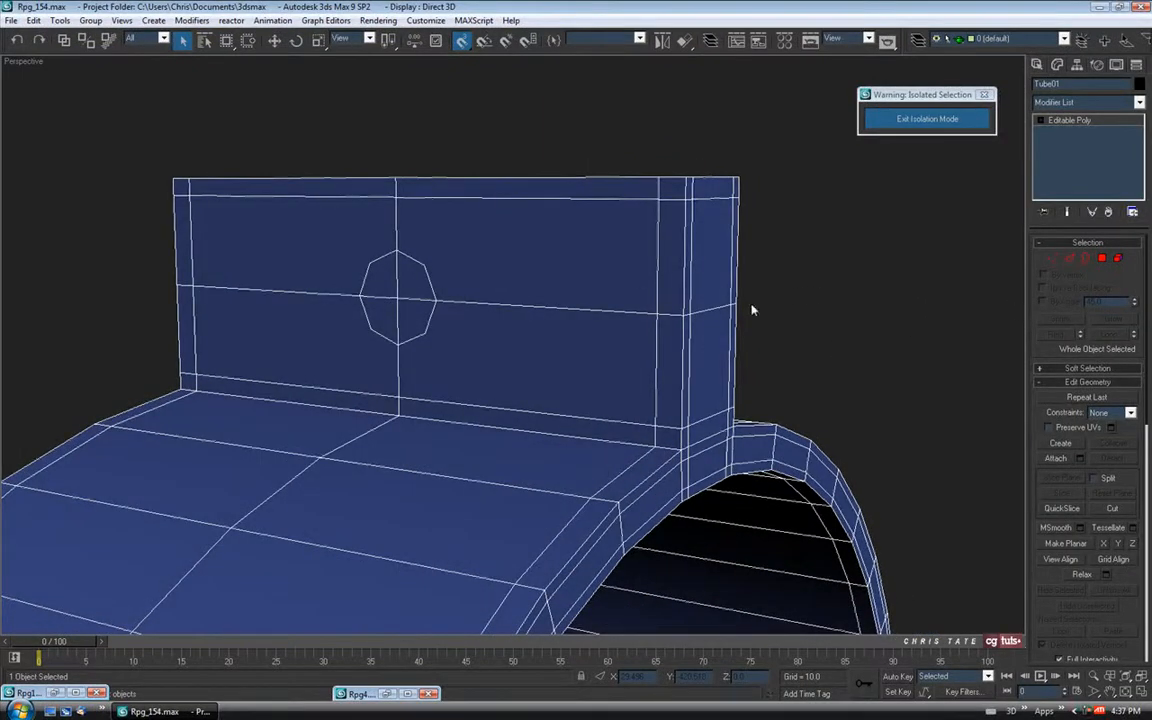
click(1112, 509)
alt+middle_drag(489, 198, 442, 260)
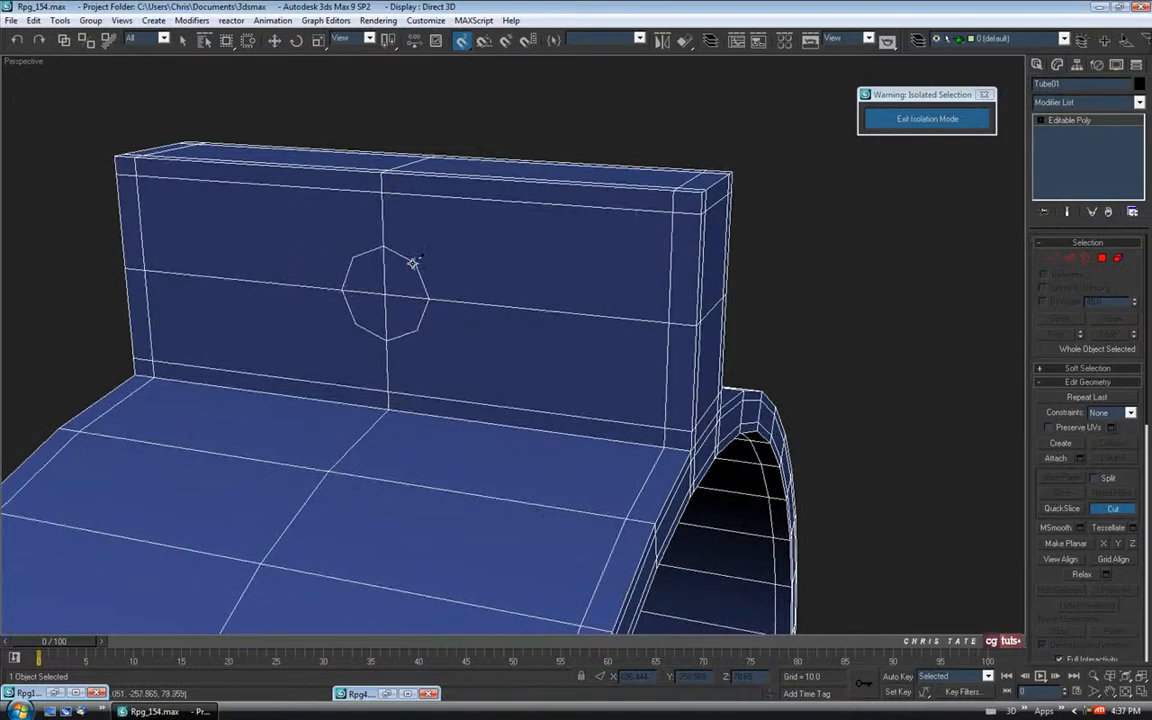
click(413, 262)
click(673, 211)
click(416, 330)
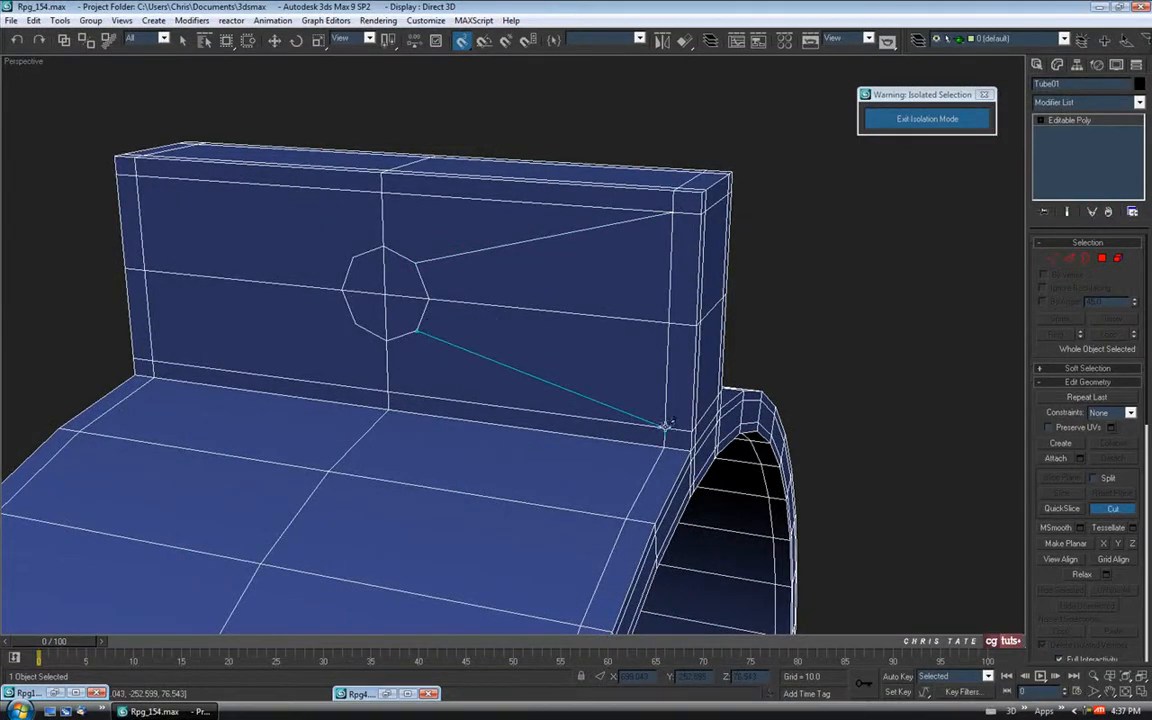
click(665, 425)
click(354, 325)
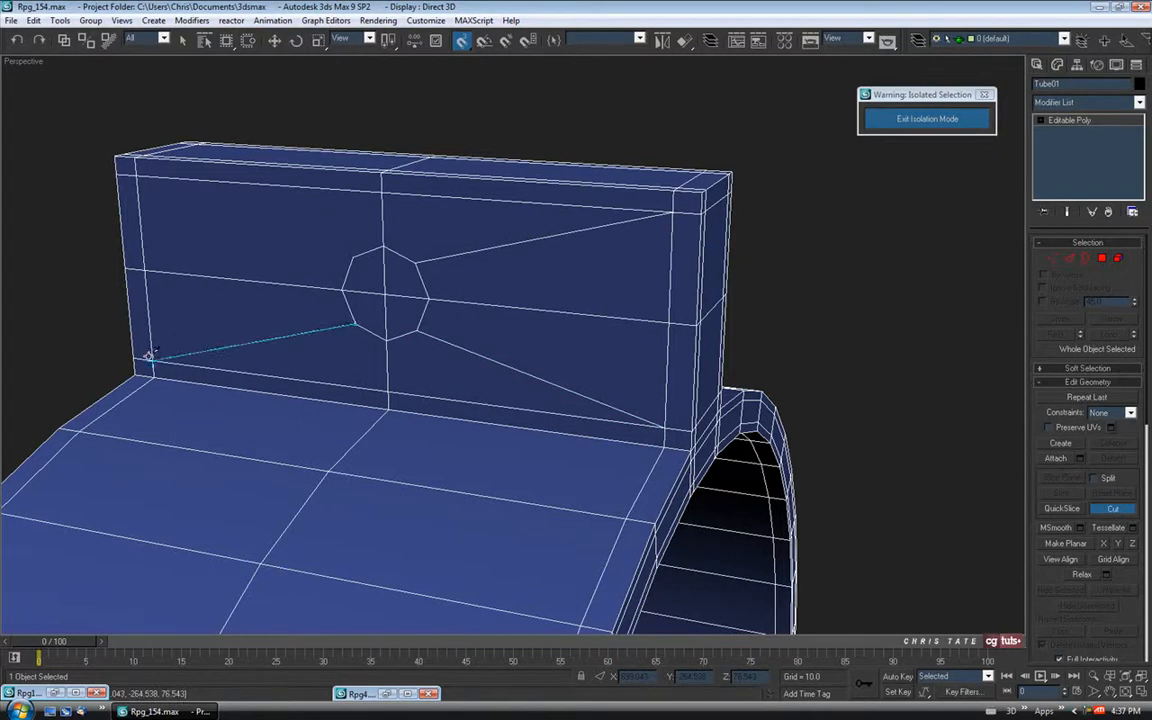
click(152, 360)
click(352, 258)
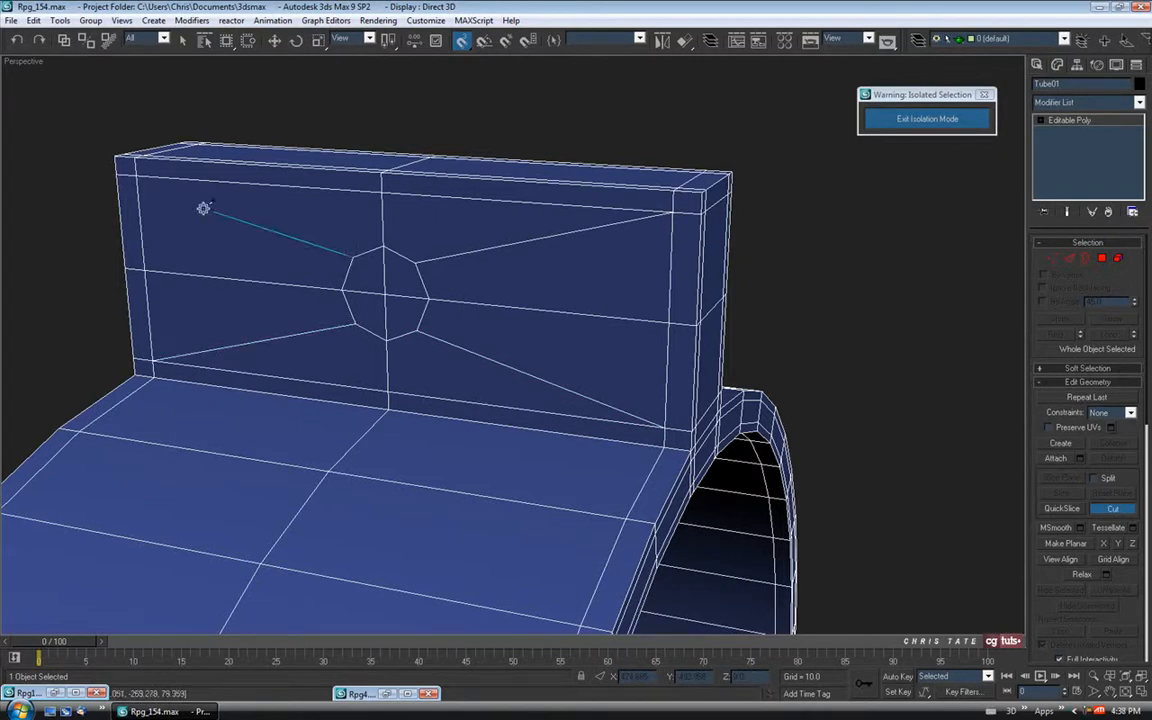
click(133, 175)
Step: Cut matching edges from the octagon's diagonal vertices to the four support-loop corners on the block's other side
alt+middle_drag(432, 288, 247, 283)
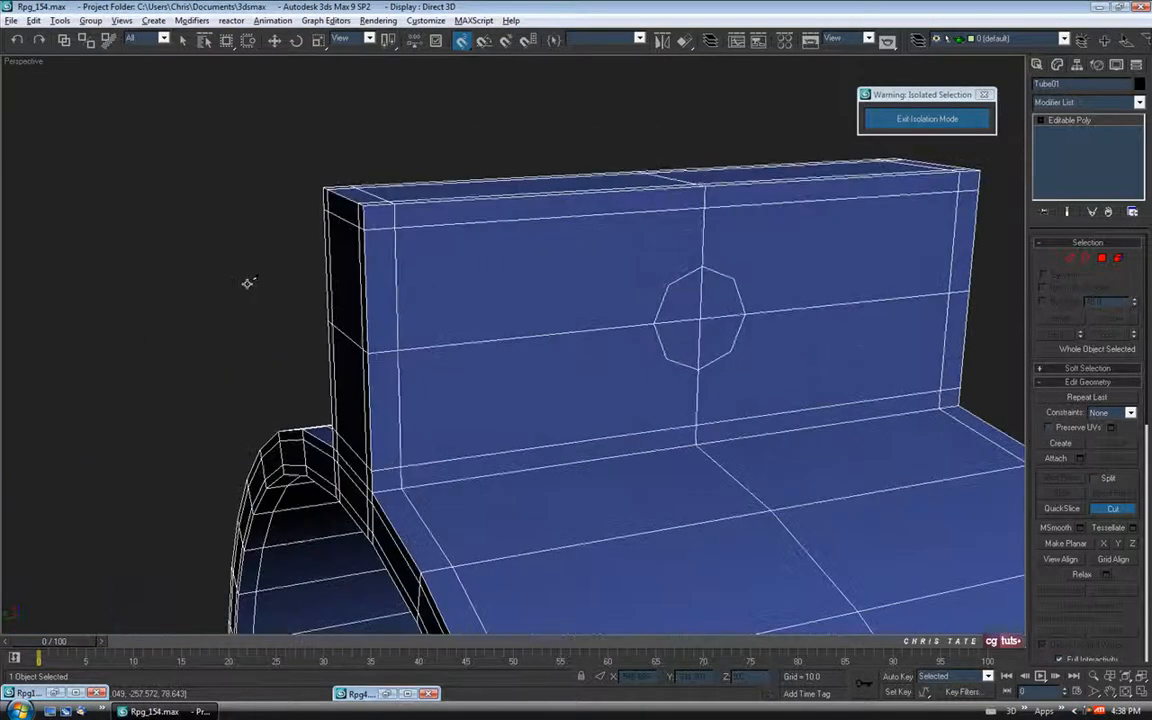
click(396, 228)
click(668, 283)
click(735, 280)
click(958, 190)
click(731, 351)
click(940, 391)
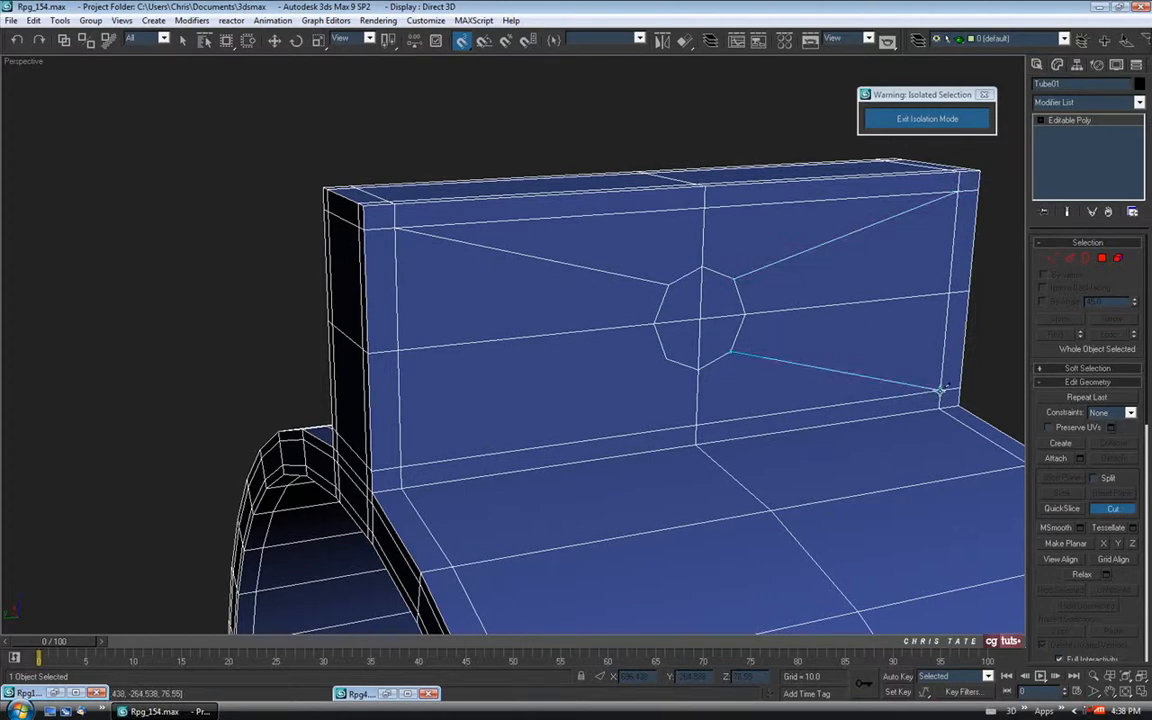
click(665, 359)
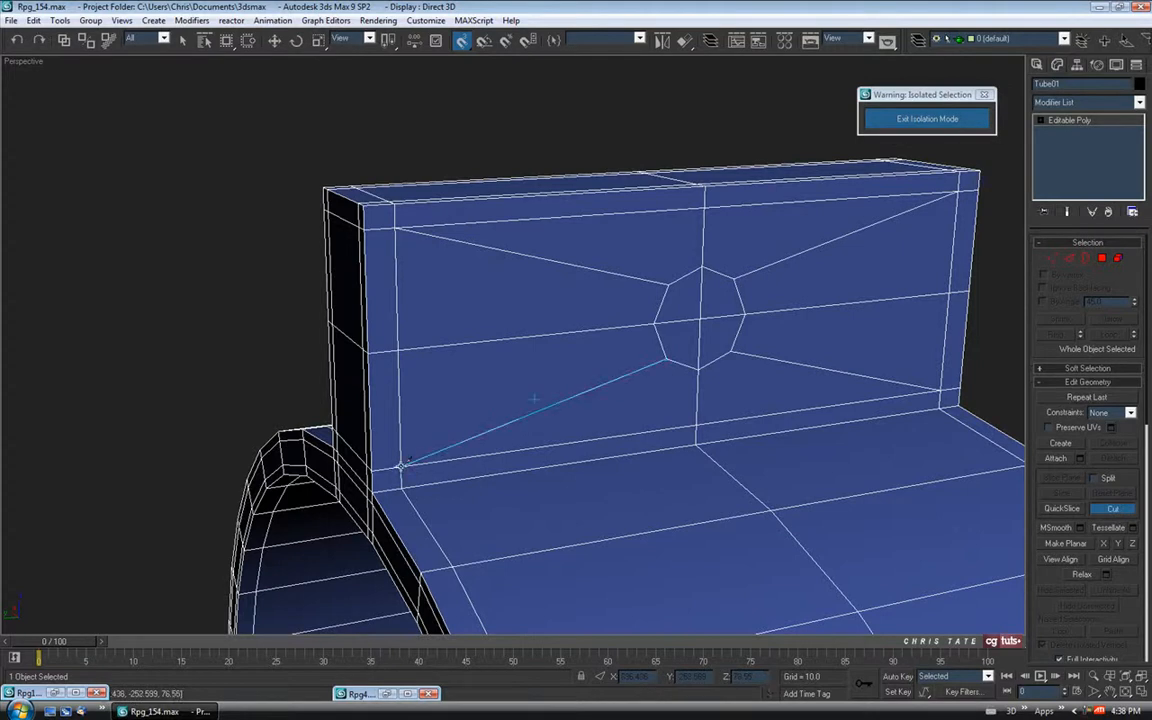
click(401, 465)
alt+middle_drag(401, 465, 924, 372)
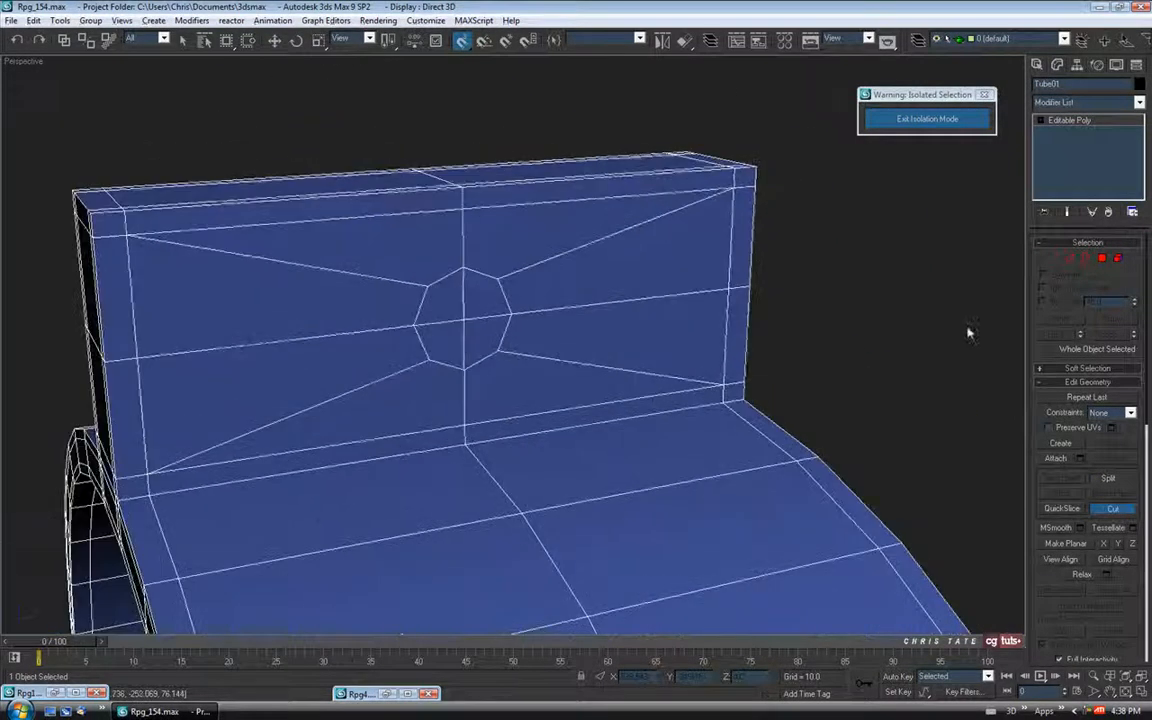
Step: With Ignore Backfacing on, select the eight polygons inside the octagons on both faces of the bracket block
click(1101, 259)
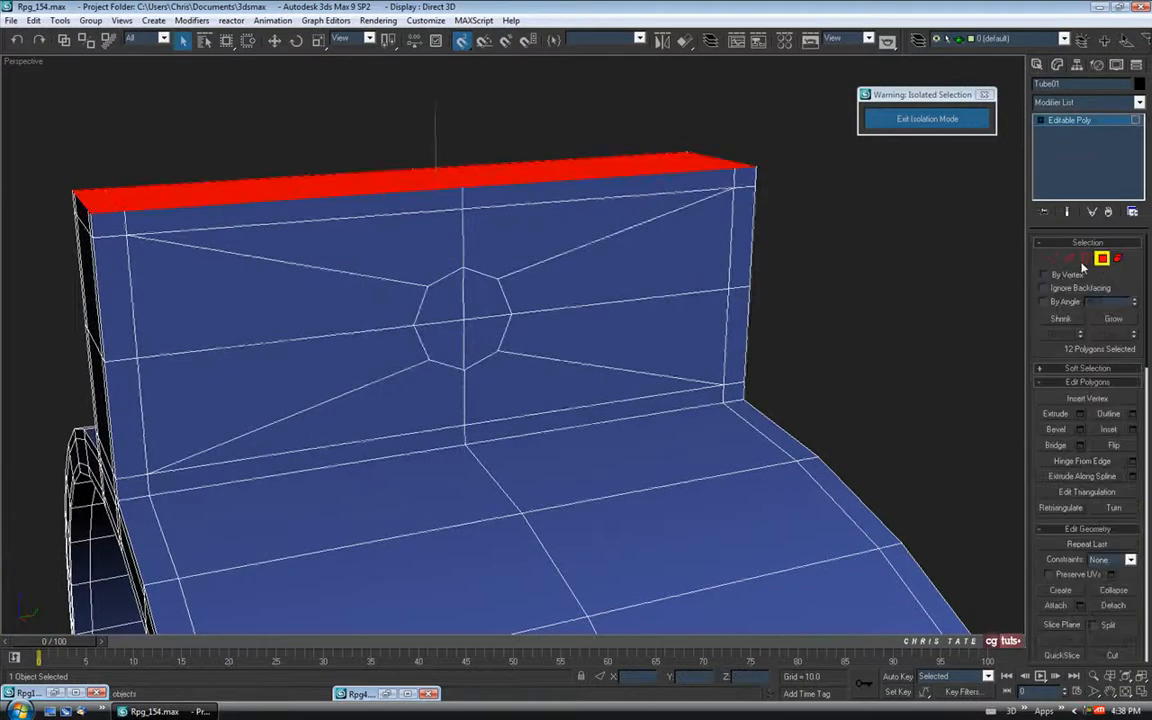
middle_drag(396, 326, 410, 325)
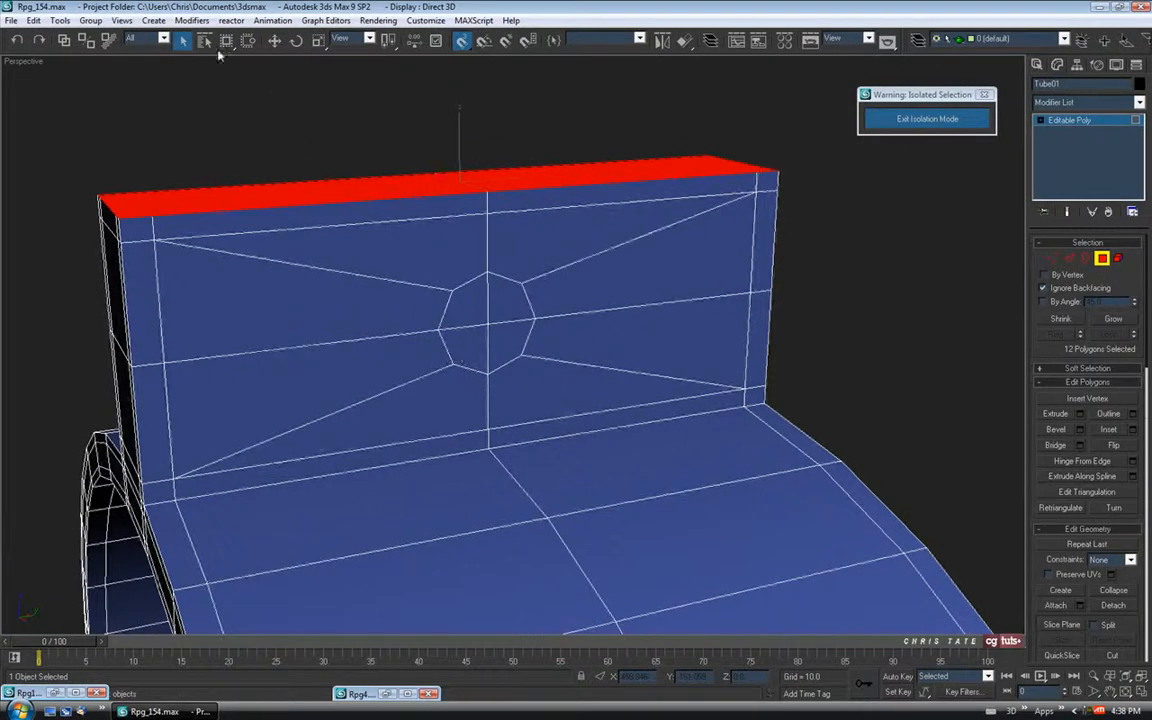
click(478, 343)
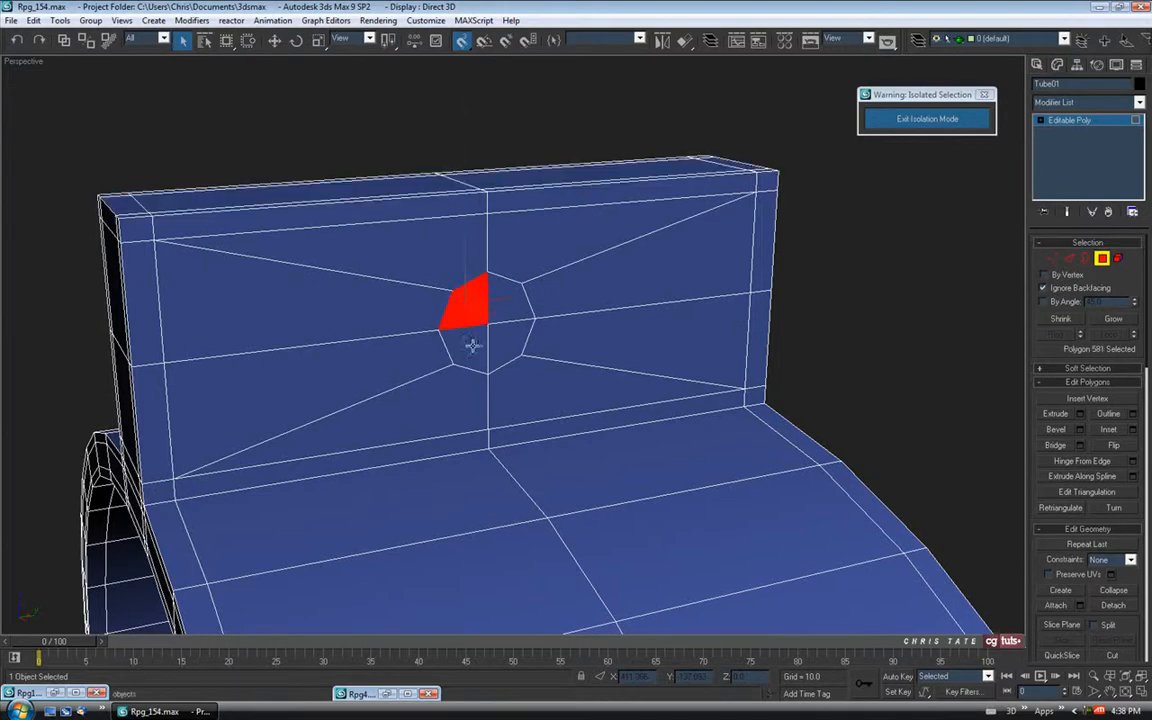
mouse_move(478, 343)
ctrl+mouse_down()
mouse_move(487, 295)
mouse_move(470, 330)
ctrl+mouse_up()
alt+middle_drag(470, 330, 495, 280)
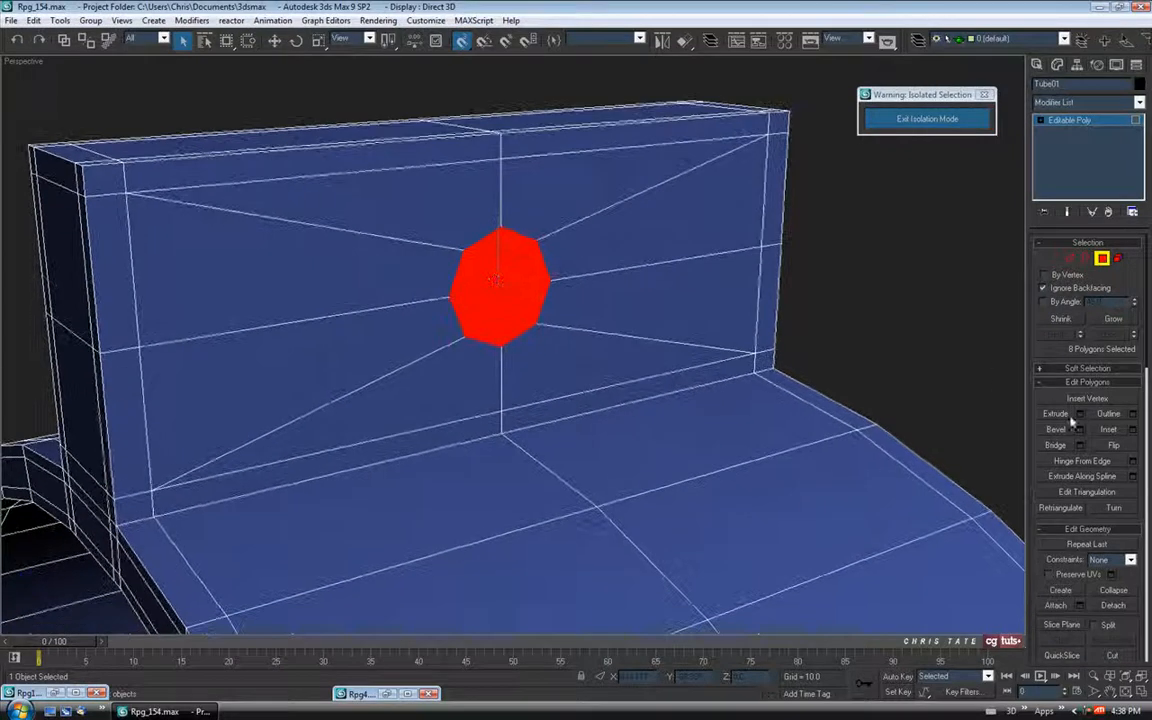
click(1133, 429)
scroll(487, 245, up, 4)
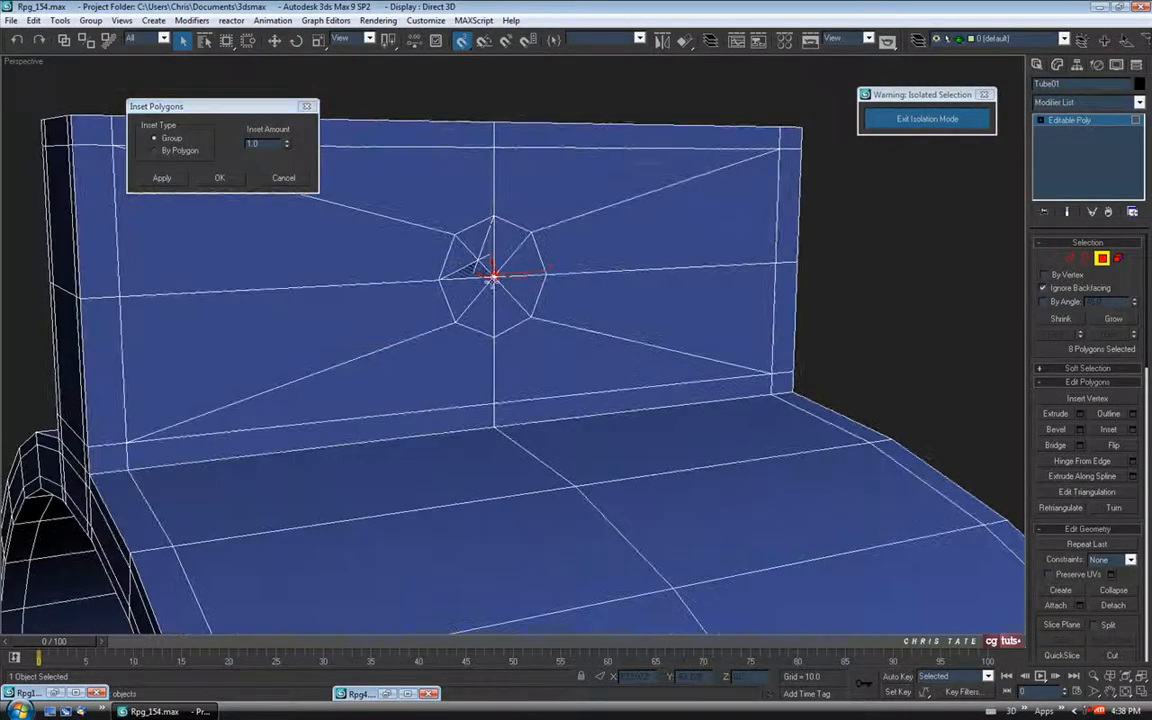
key(z)
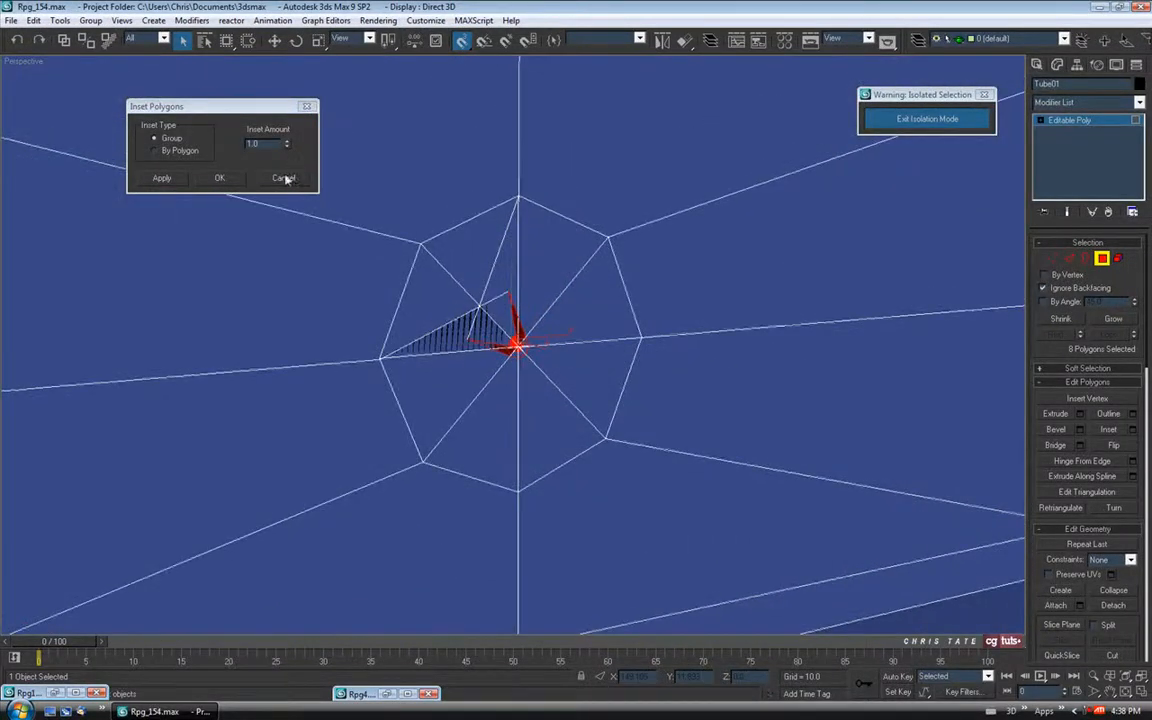
click(284, 178)
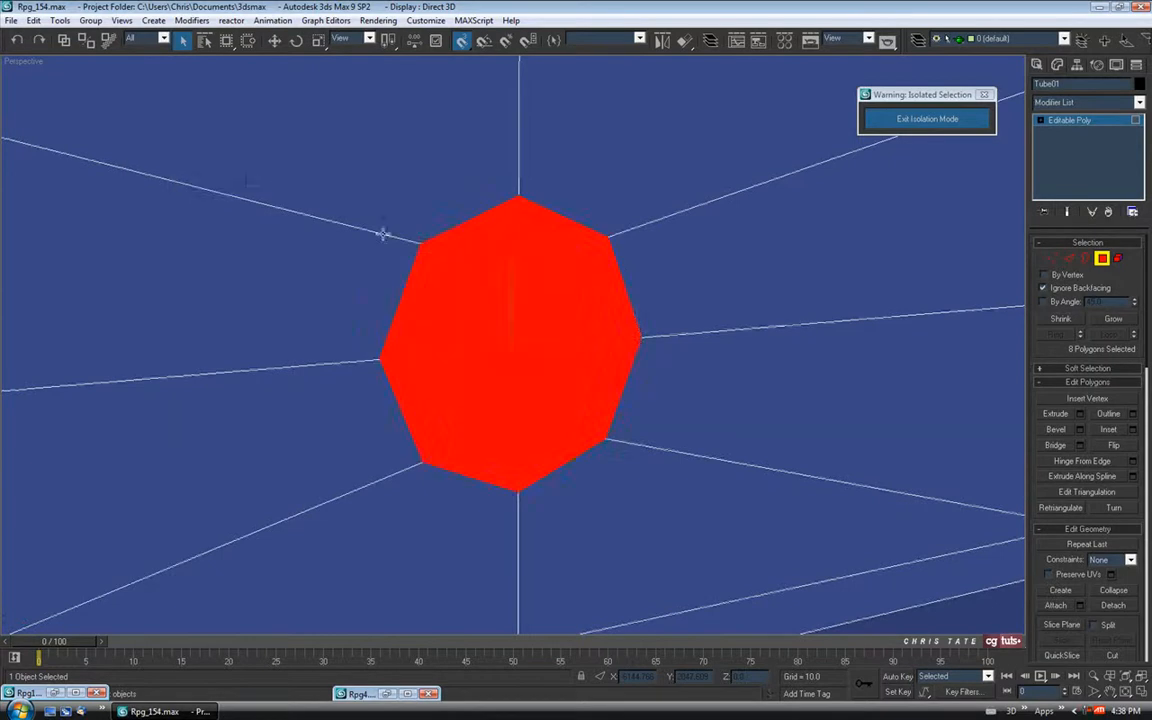
Step: Weld the overlapping vertices at each corner of the octagon on the bracket's first side face
click(1055, 261)
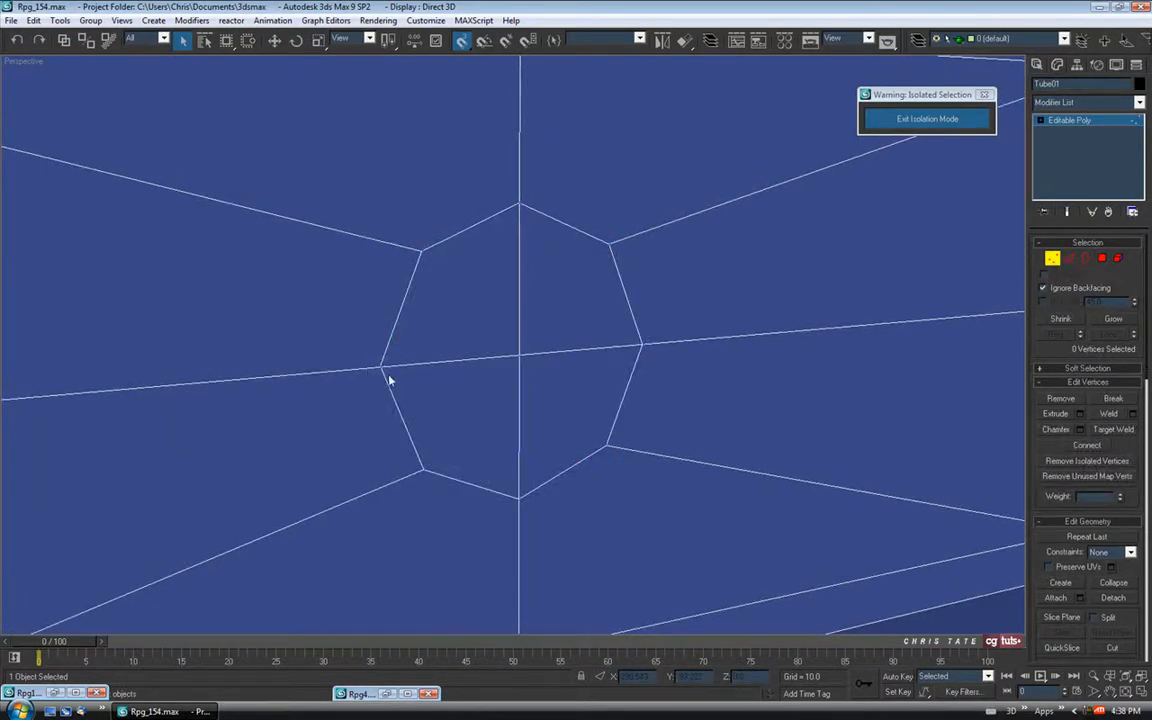
click(1108, 416)
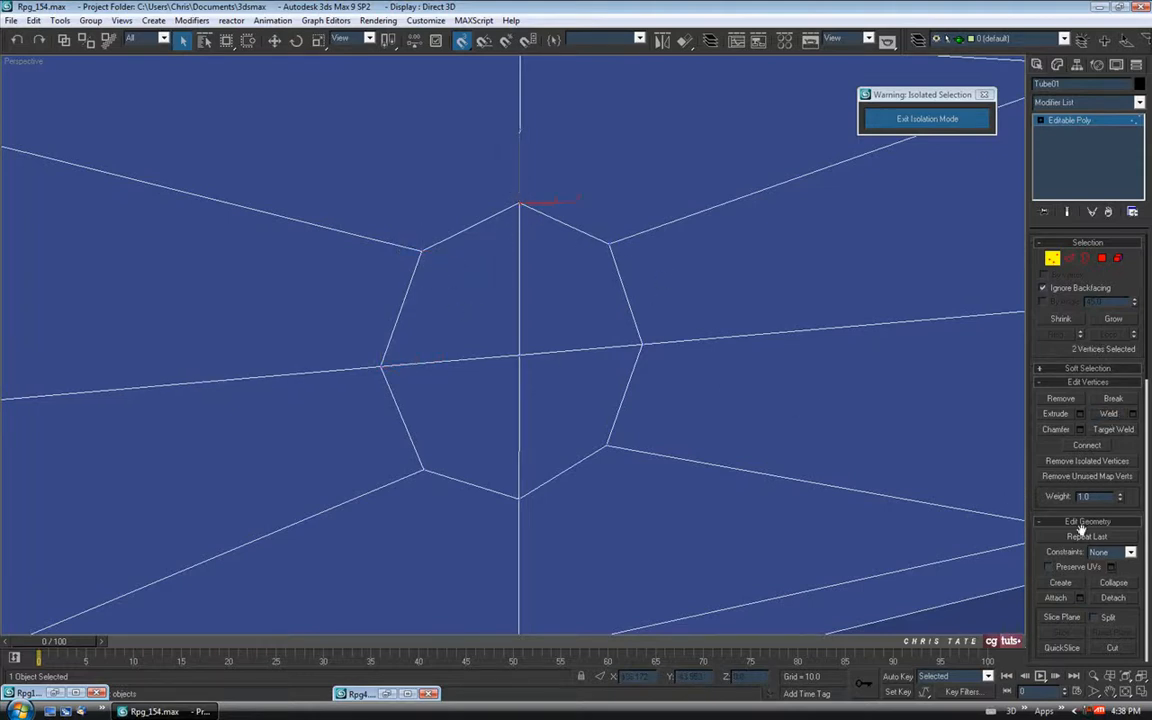
click(1109, 417)
click(614, 243)
click(643, 344)
click(430, 480)
Step: Weld the overlapping vertices at each corner of the octagon on the bracket's opposite face
alt+drag(231, 373, 384, 387)
alt+middle_drag(384, 387, 559, 244)
drag(584, 205, 608, 281)
click(1109, 414)
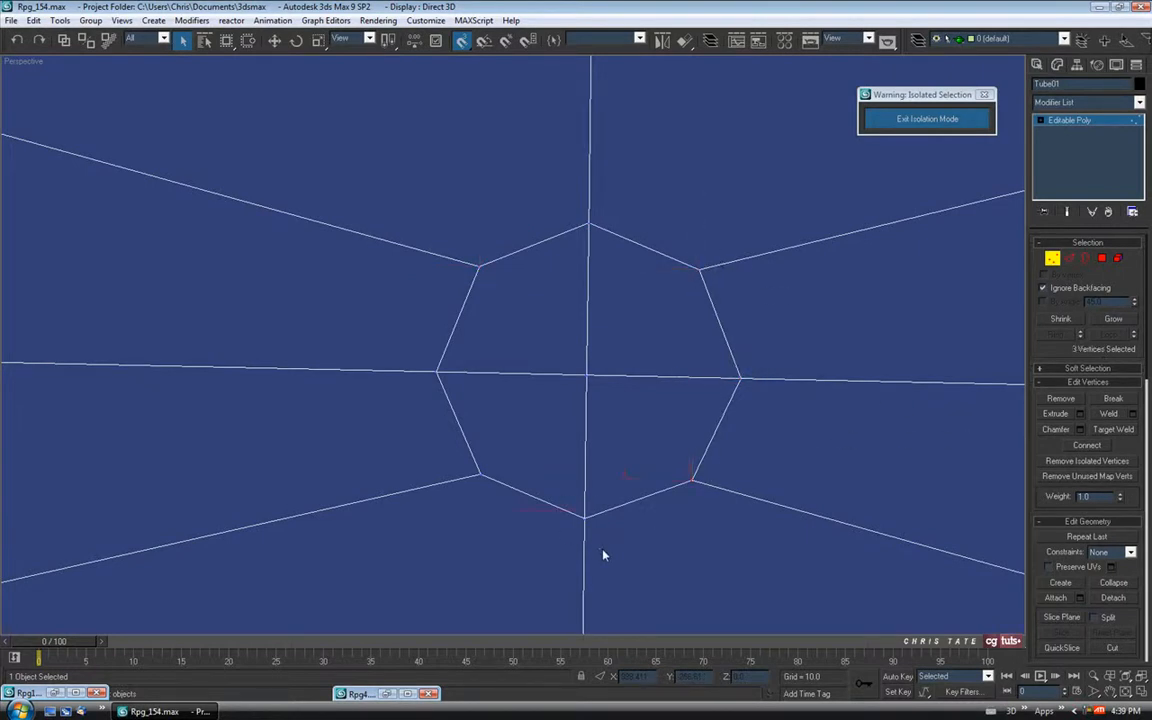
middle_drag(703, 517, 680, 513)
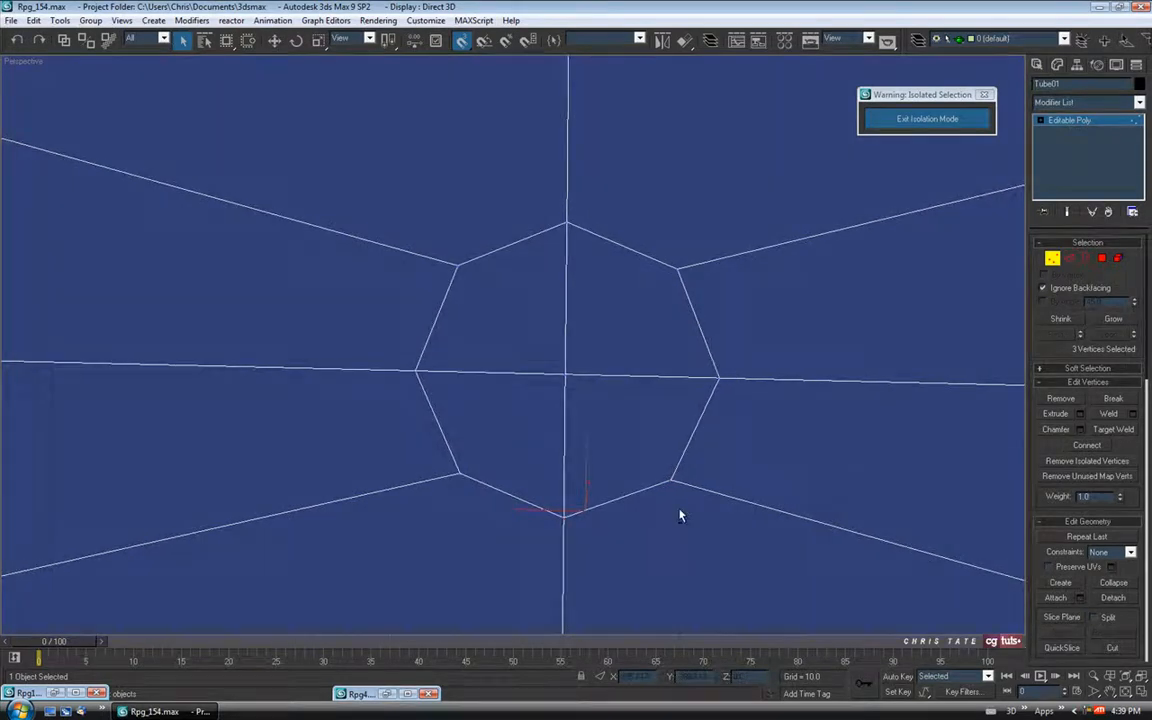
key(F3)
scroll(653, 483, up, 3)
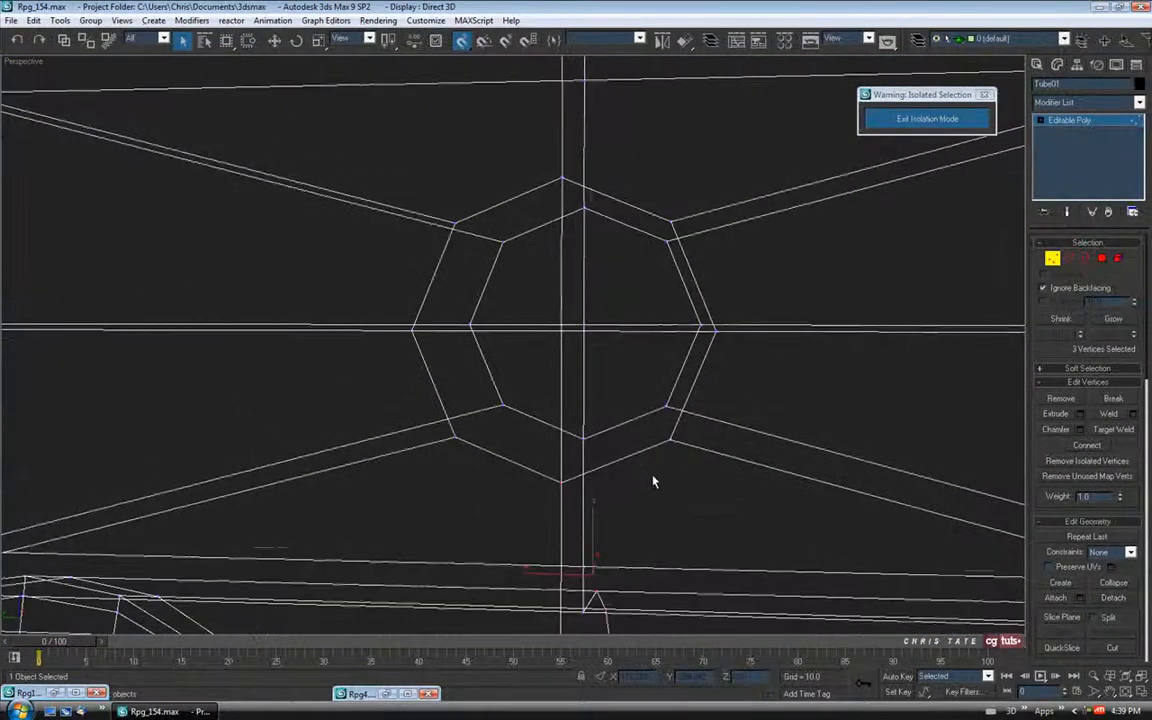
key(F3)
click(560, 483)
click(455, 437)
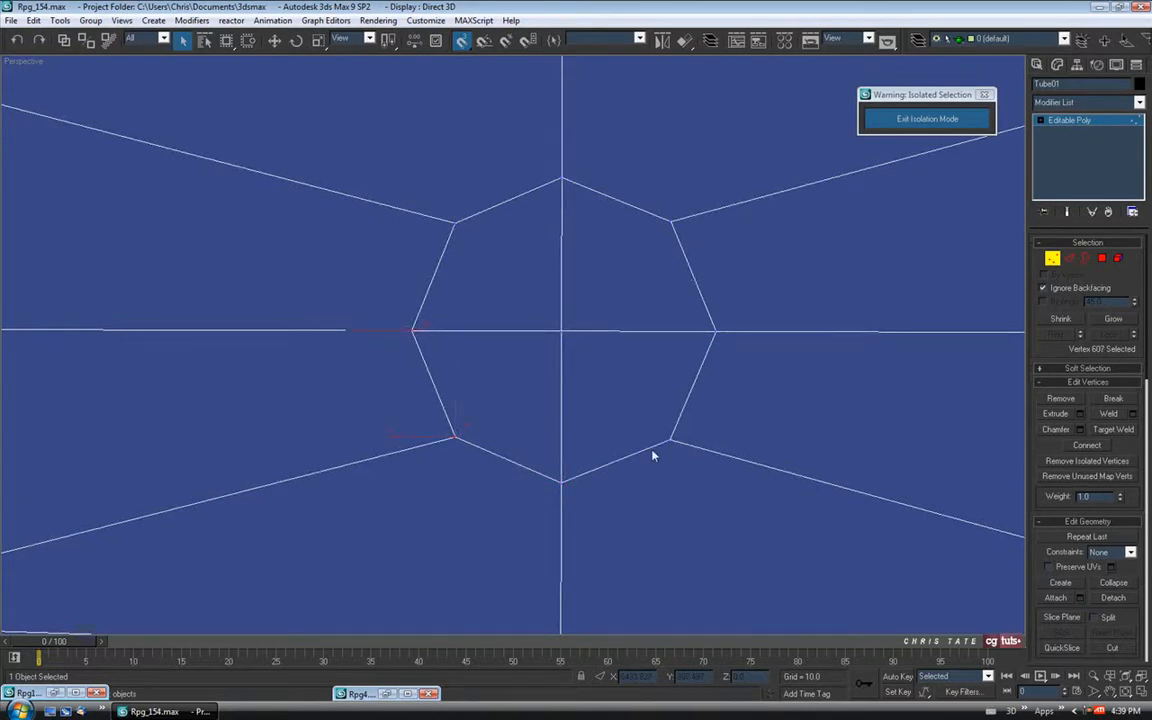
middle_drag(618, 466, 604, 479)
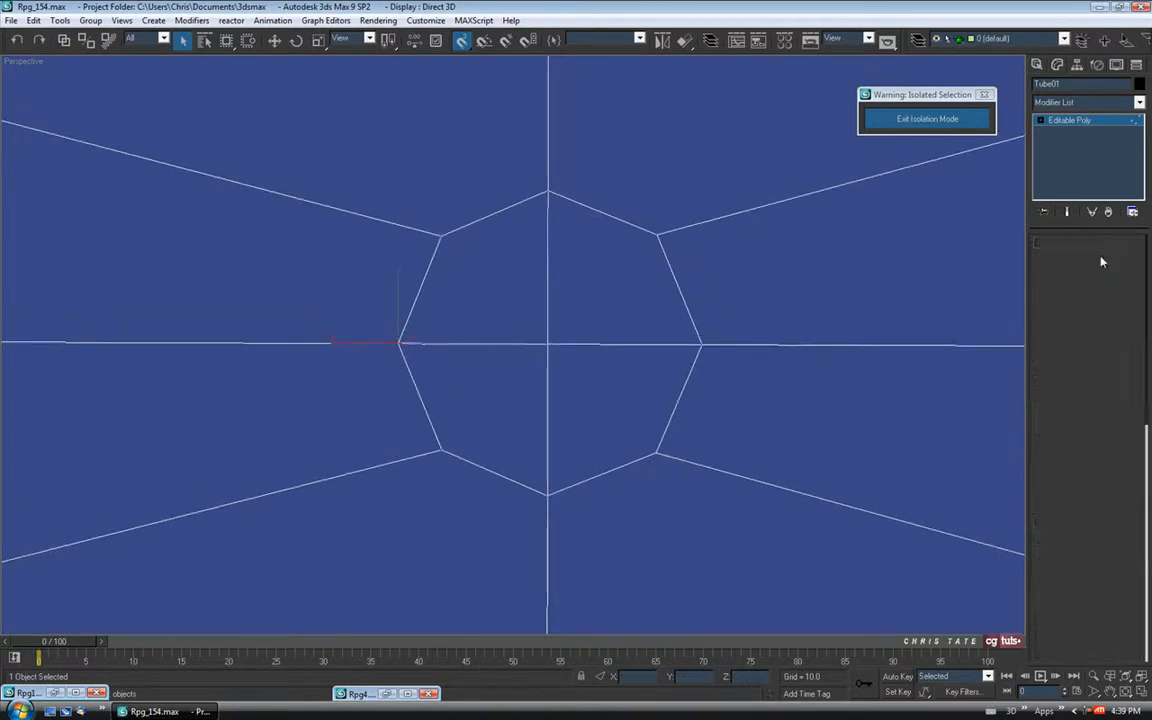
Step: Inset the octagon polygons on both faces as a group by 0.07 and bridge them into a hole through the bracket
click(1101, 259)
click(1134, 430)
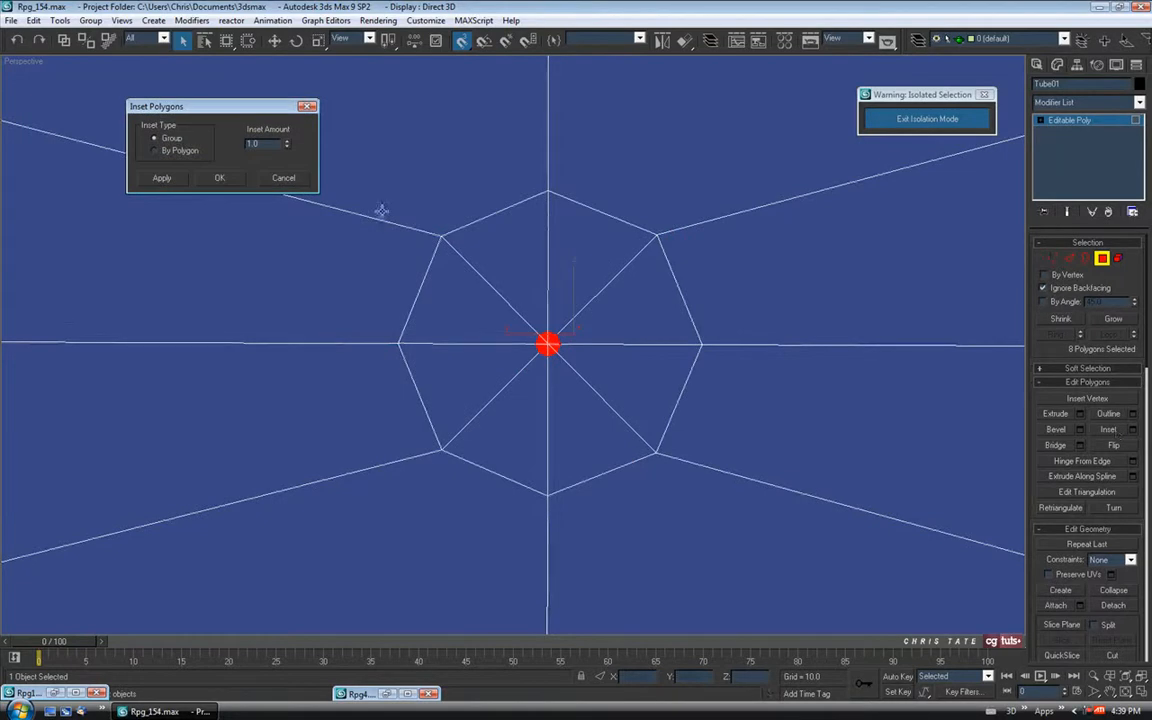
drag(285, 150, 292, 205)
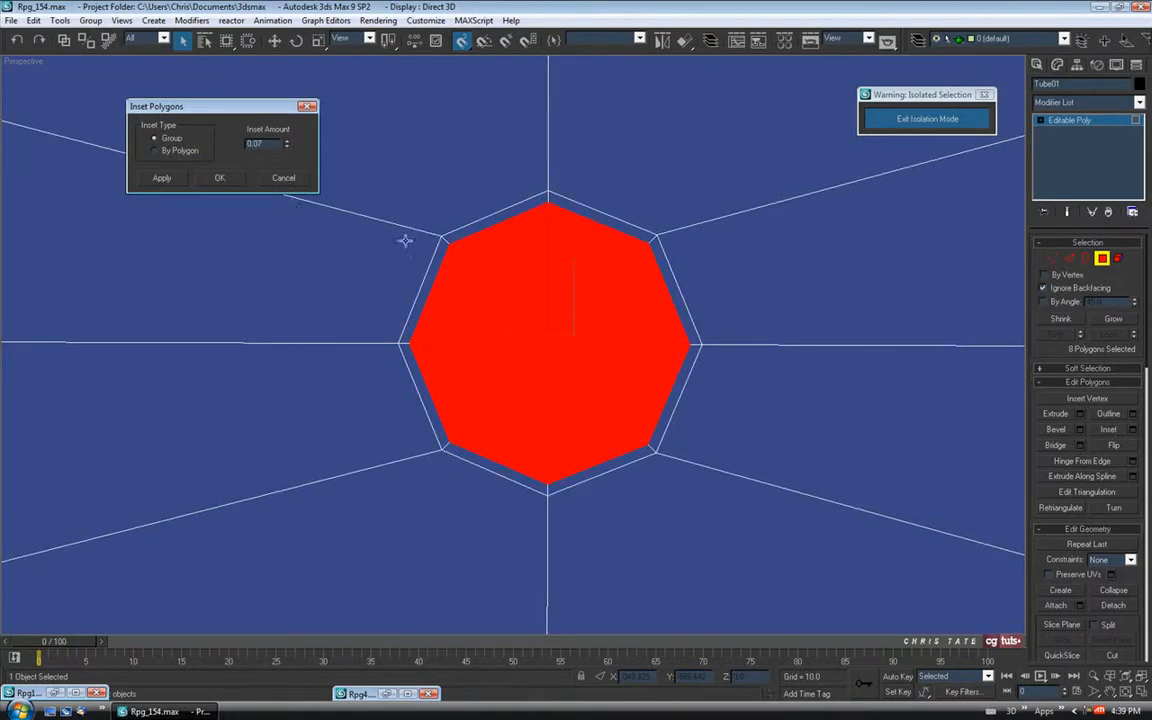
alt+middle_drag(411, 252, 454, 272)
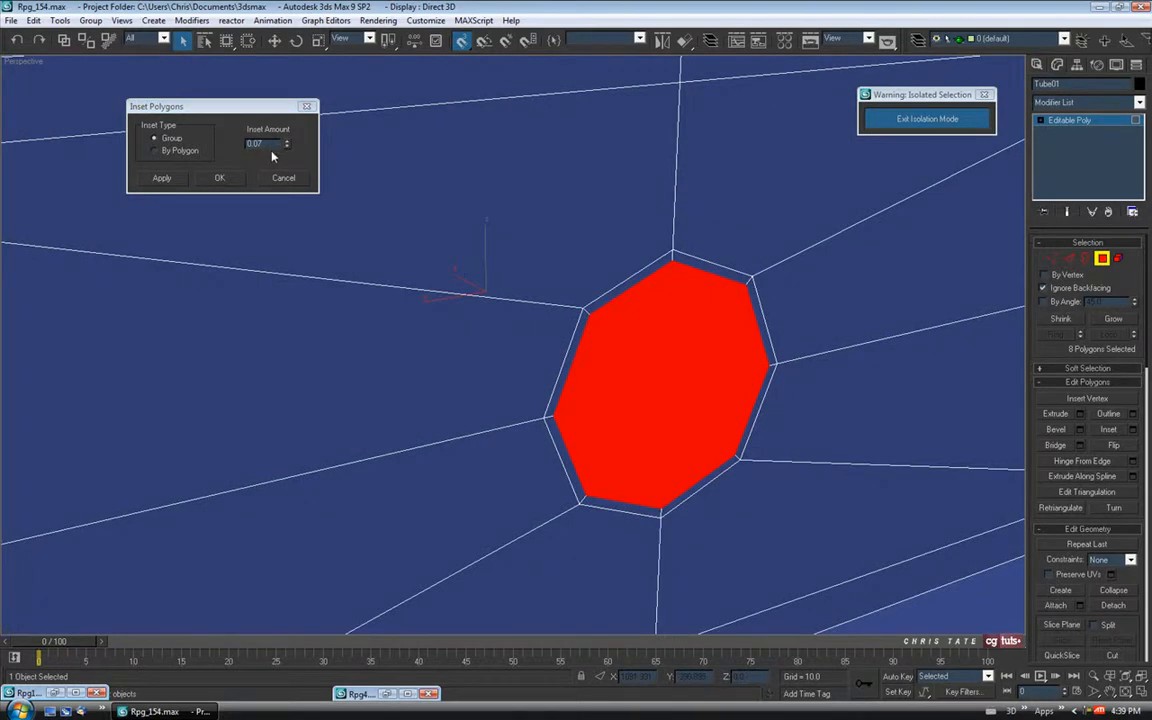
click(219, 177)
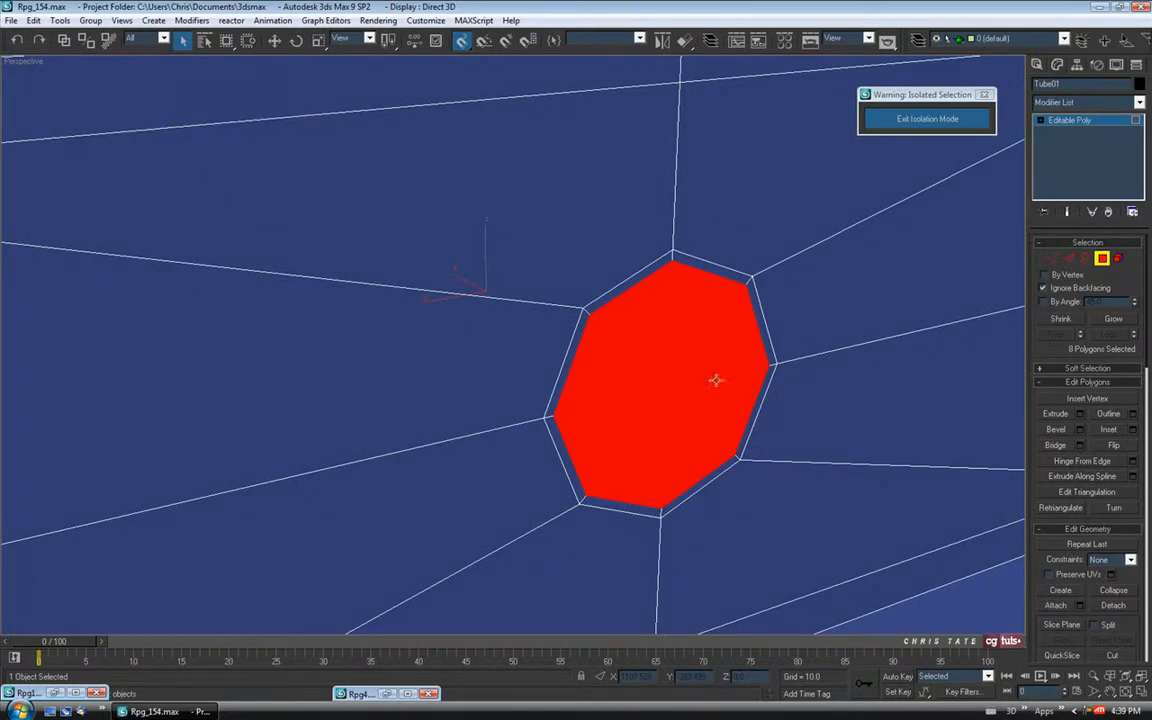
mouse_move(675, 385)
alt+middle_down()
mouse_move(651, 373)
mouse_move(856, 341)
alt+middle_up()
Step: Connect the ring of edges running through the hole with 2 segments and a pinch of 98, adding support loops near both openings
click(1069, 260)
middle_drag(778, 408, 730, 404)
click(628, 326)
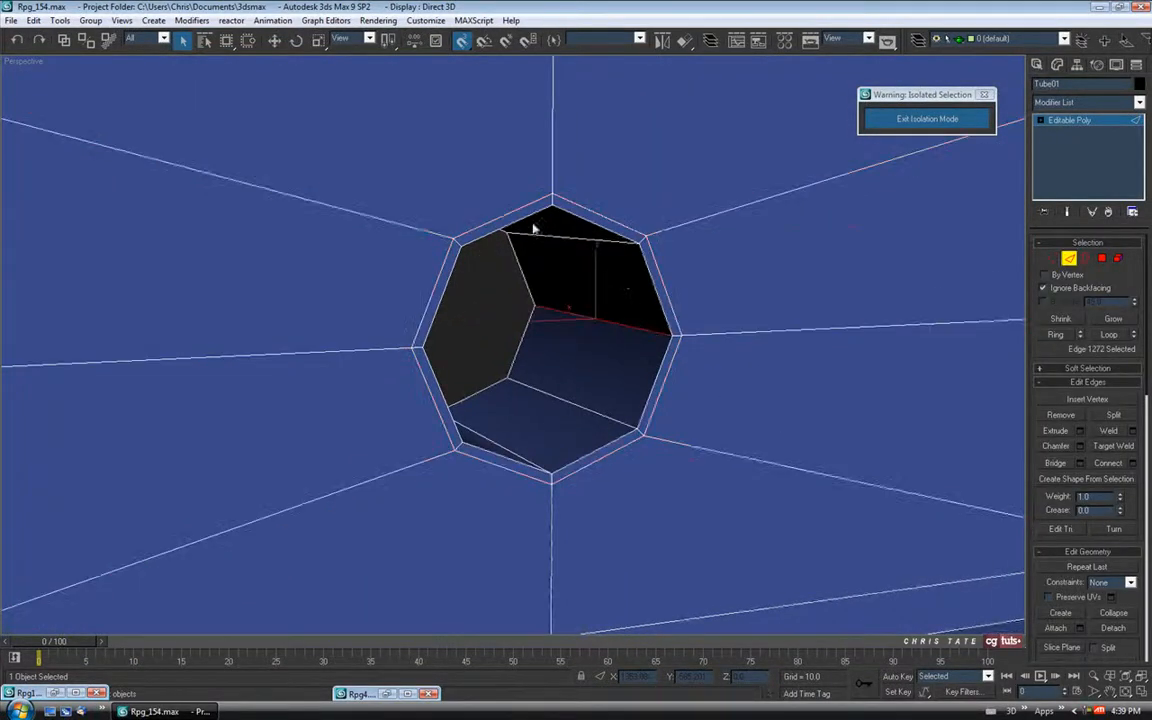
click(1057, 335)
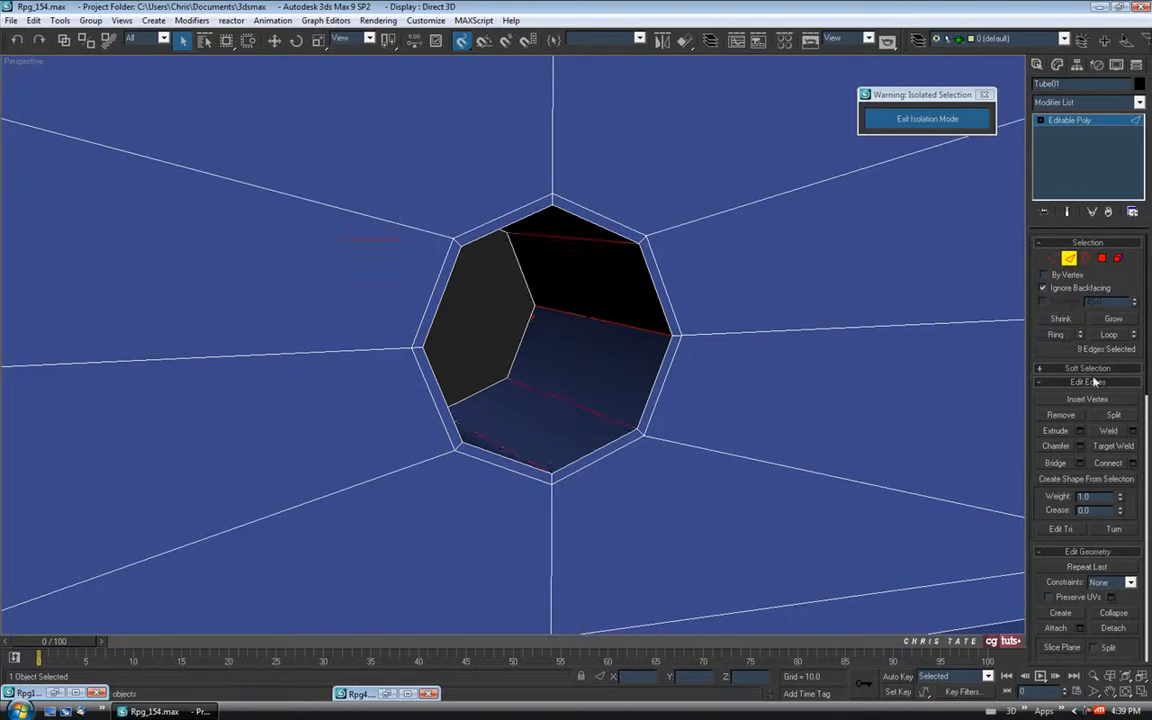
click(1132, 462)
click(212, 139)
drag(305, 142, 306, 13)
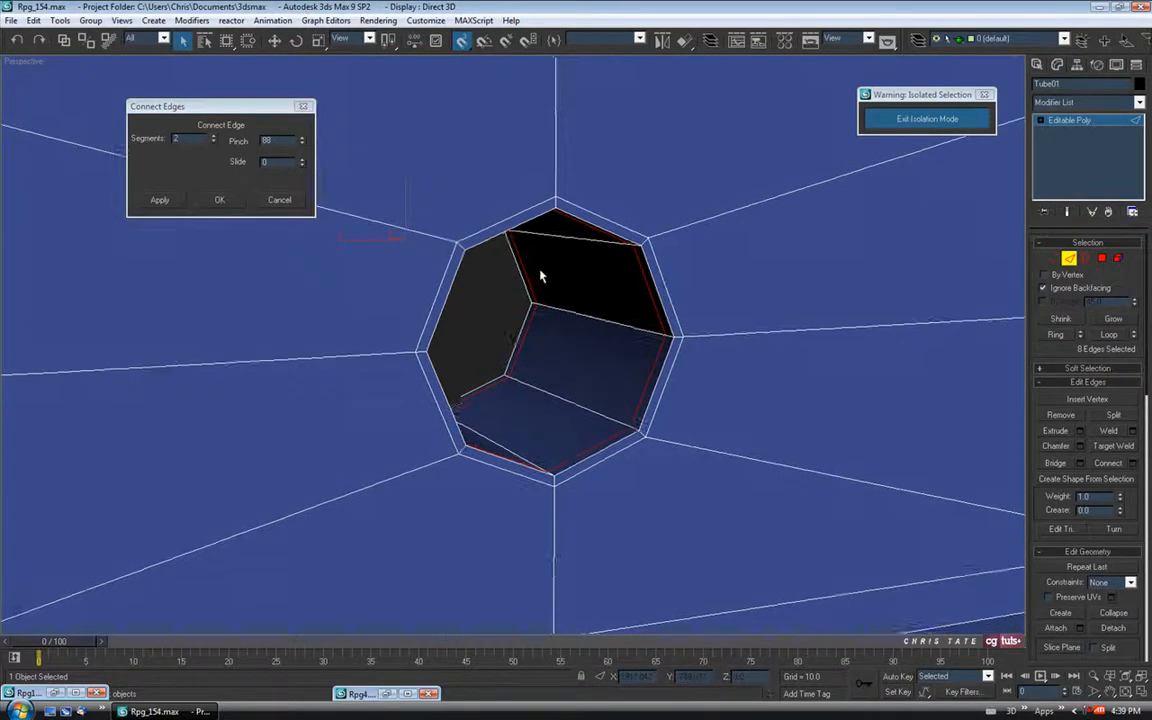
alt+middle_drag(535, 244, 563, 283)
click(303, 141)
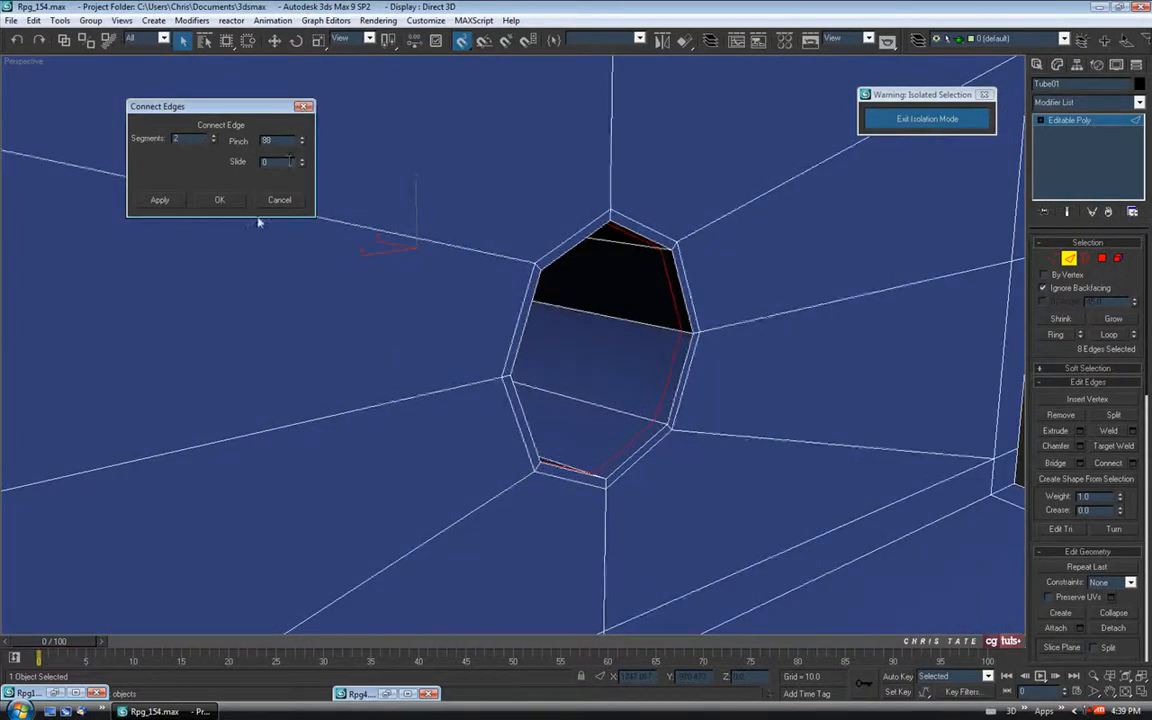
click(220, 202)
scroll(553, 298, down, 3)
alt+middle_drag(553, 296, 613, 283)
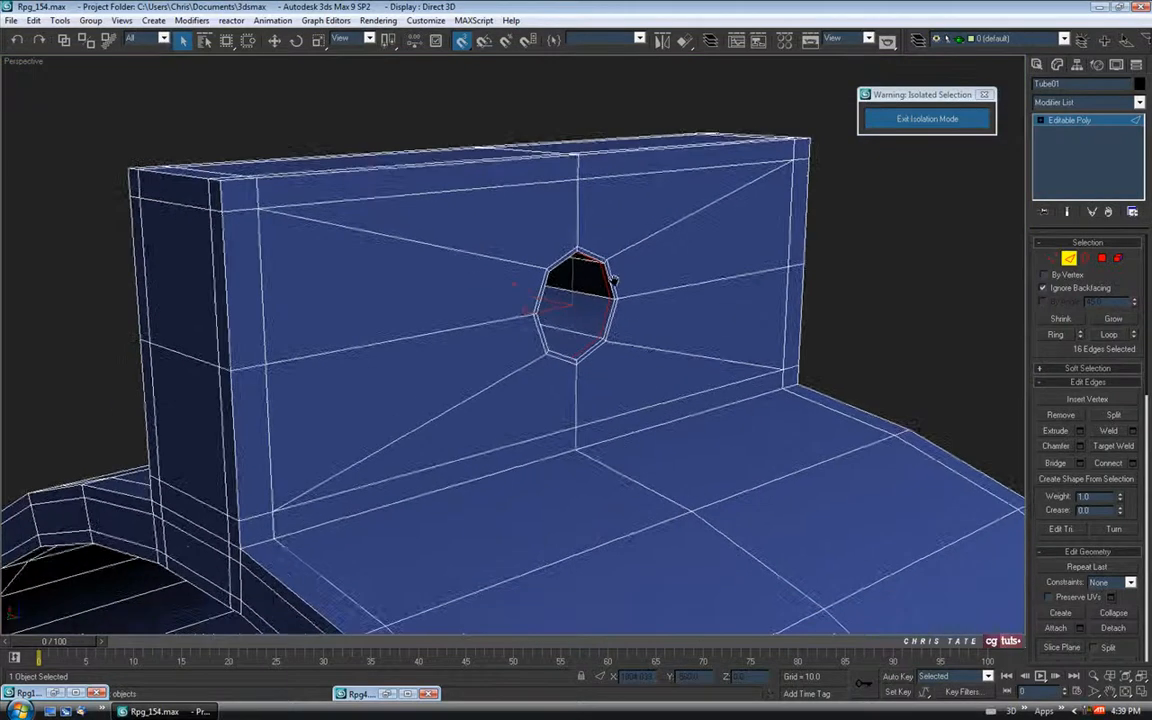
click(1069, 260)
Step: Apply a TurboSmooth modifier to the whole ring object with 2 iterations and Isoline Display enabled
alt+middle_drag(630, 355, 610, 193)
scroll(609, 360, down, 4)
alt+middle_drag(597, 414, 651, 323)
scroll(610, 368, down, 4)
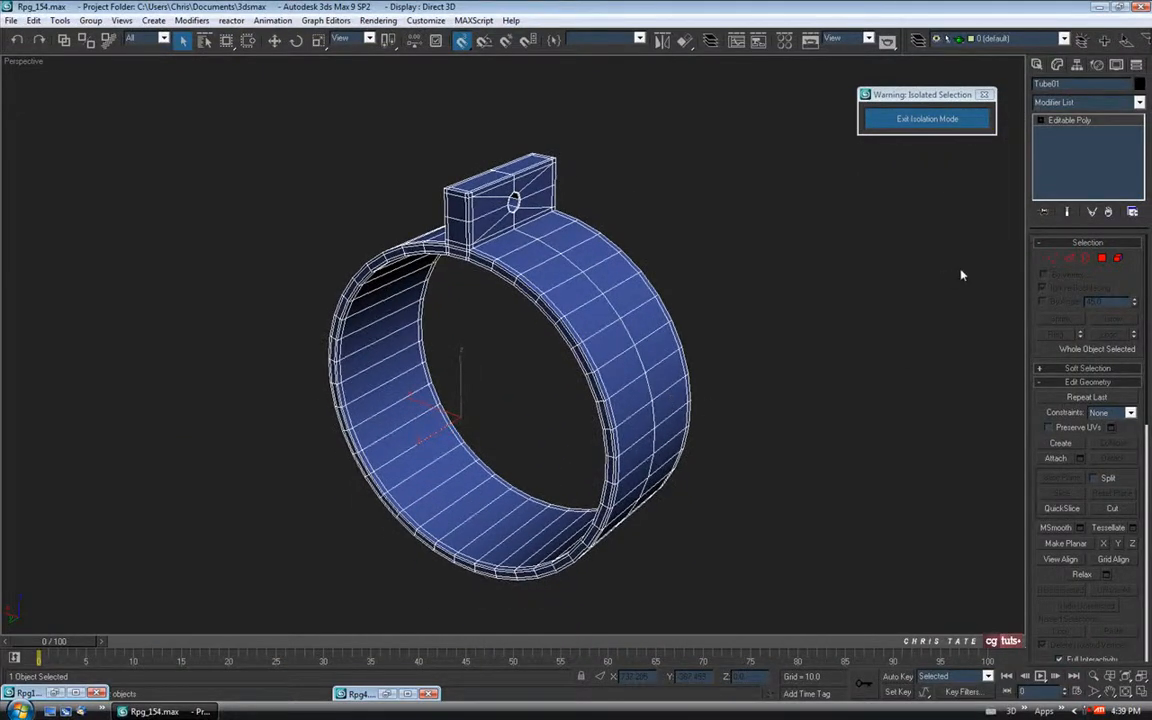
click(1141, 106)
drag(1142, 146, 1149, 430)
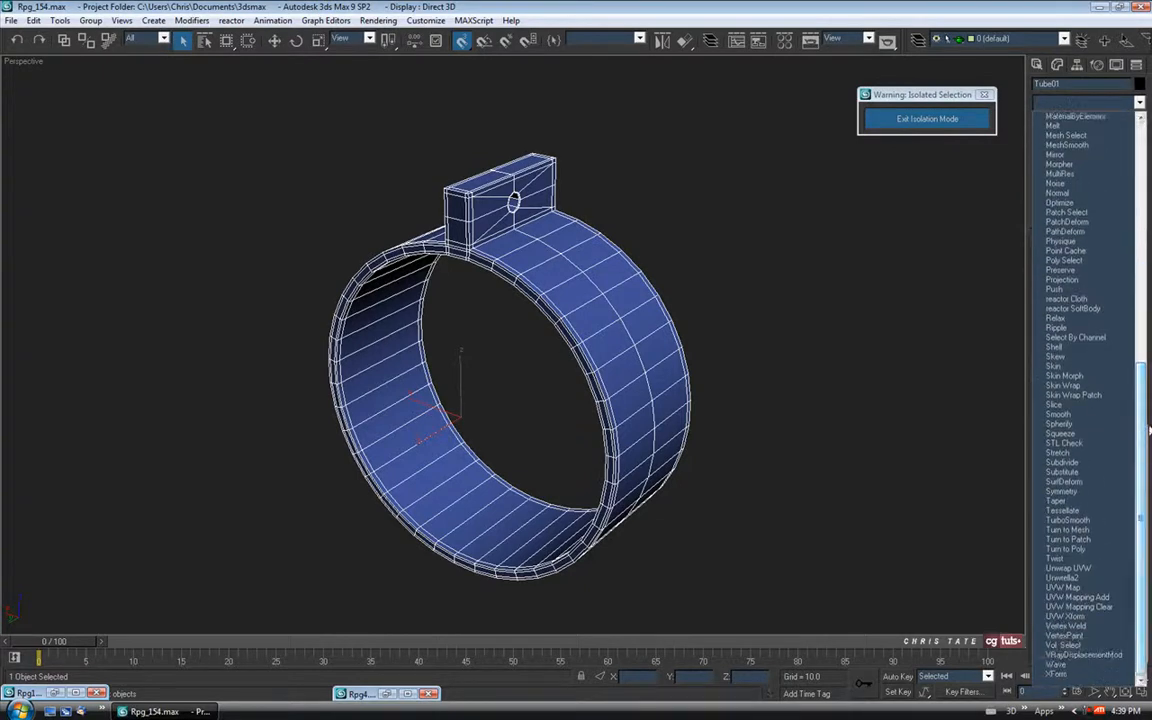
click(1068, 520)
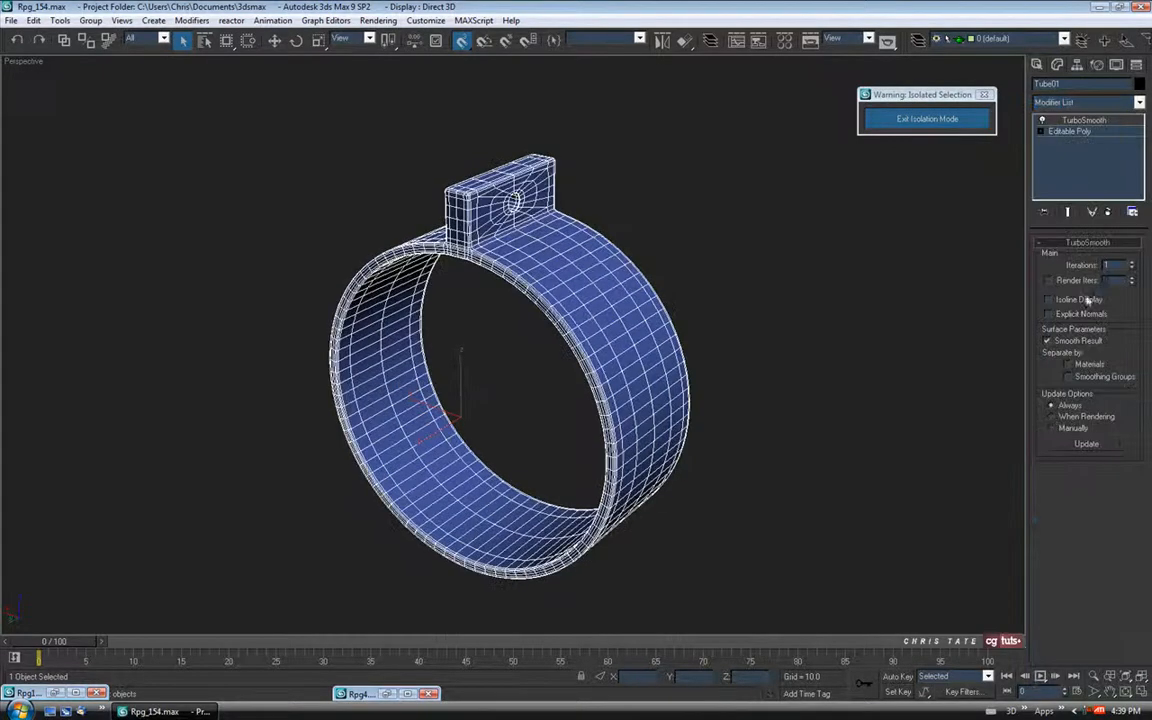
click(1131, 263)
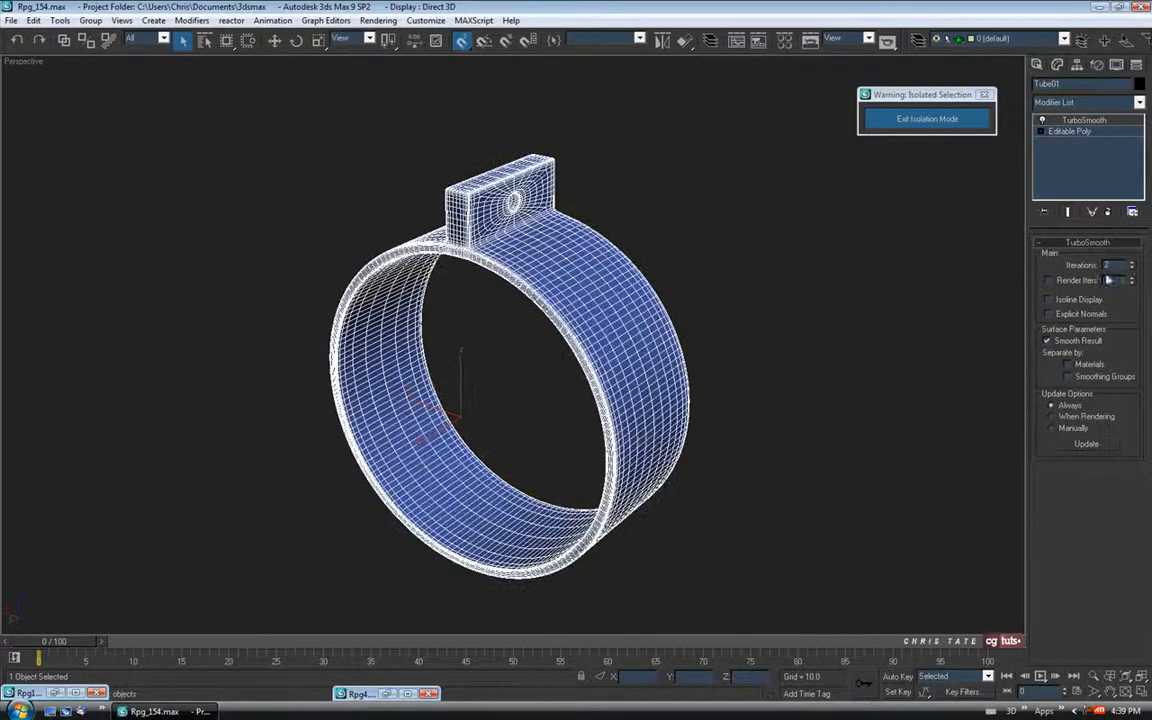
click(1049, 300)
Step: Inspect the smoothed ring and bracket up close, including the hole, in wireframe and shaded display
middle_drag(669, 387, 665, 402)
key(F3)
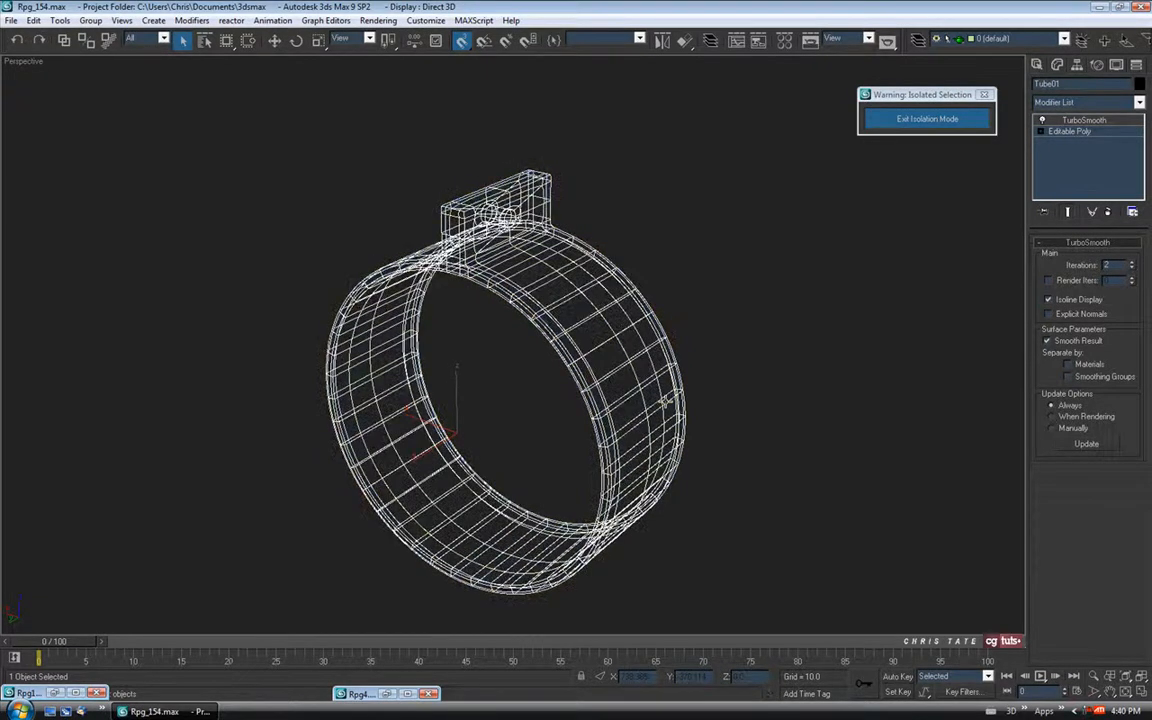
key(F3)
alt+middle_drag(676, 408, 681, 376)
alt+middle_drag(736, 388, 625, 375)
scroll(486, 255, up, 3)
middle_drag(512, 198, 543, 309)
key(F4)
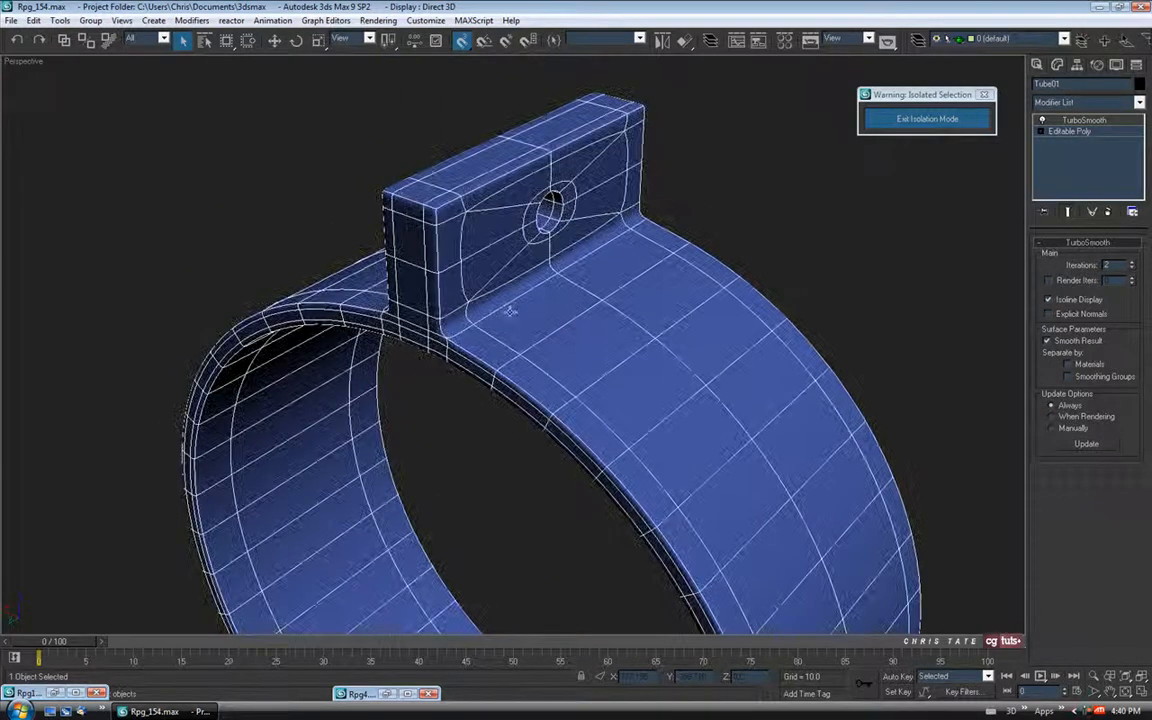
Step: Compare the unsmoothed base mesh with the Rpg4.jpg reference image, and return to the TurboSmooth level to review the smoothed ring
click(1090, 131)
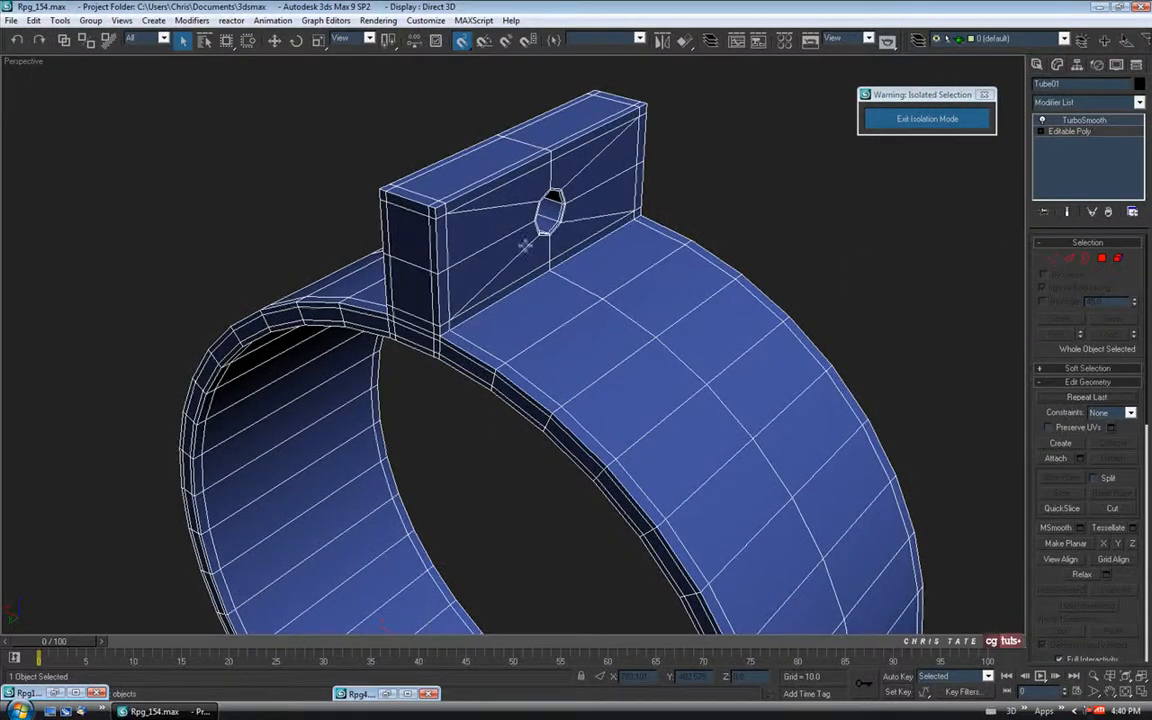
double_click(362, 693)
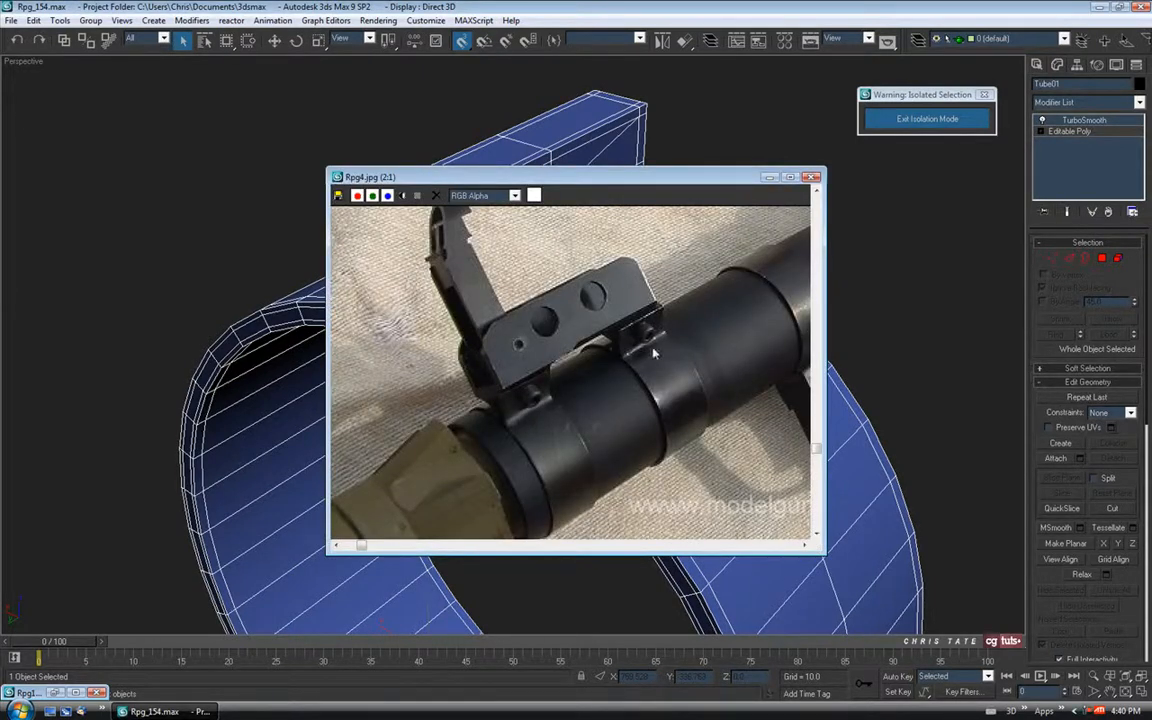
click(768, 177)
scroll(640, 330, up, 3)
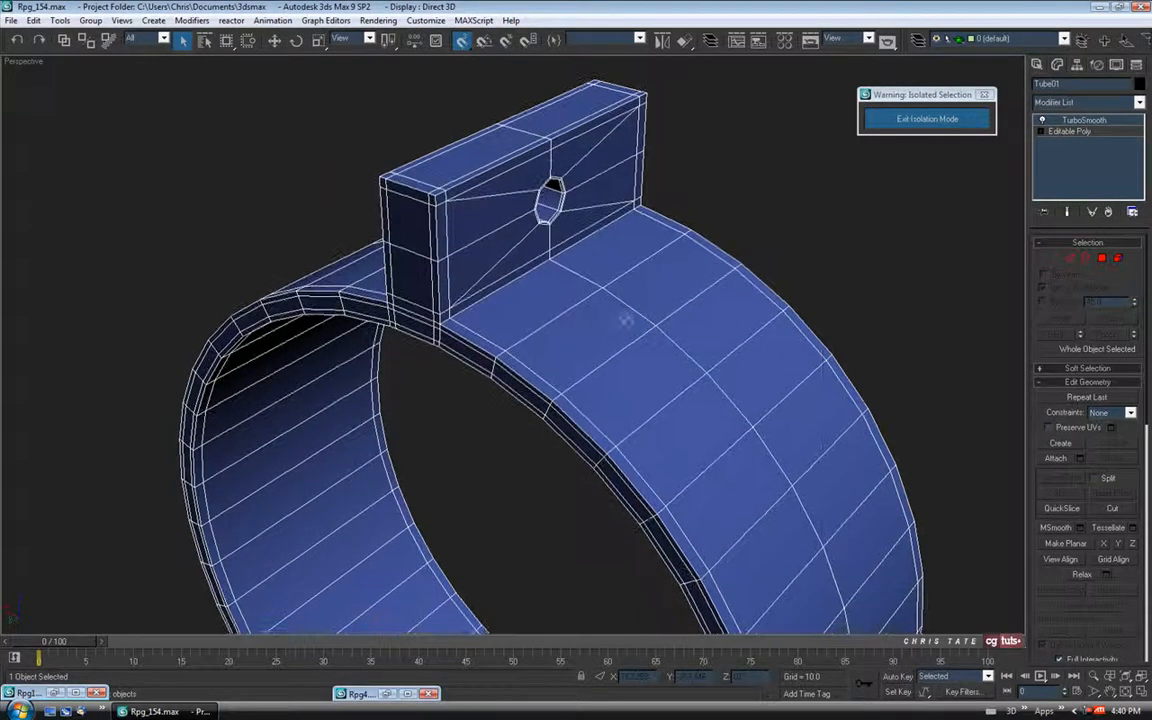
click(1084, 120)
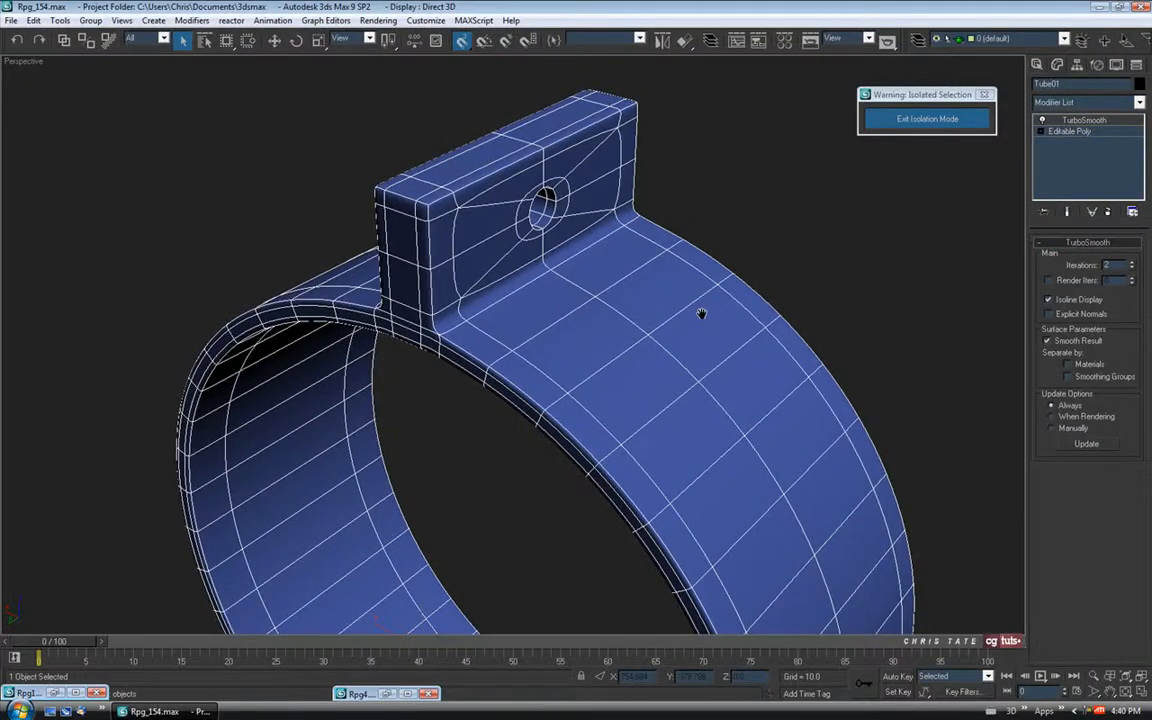
scroll(580, 280, down, 4)
alt+middle_drag(597, 286, 604, 288)
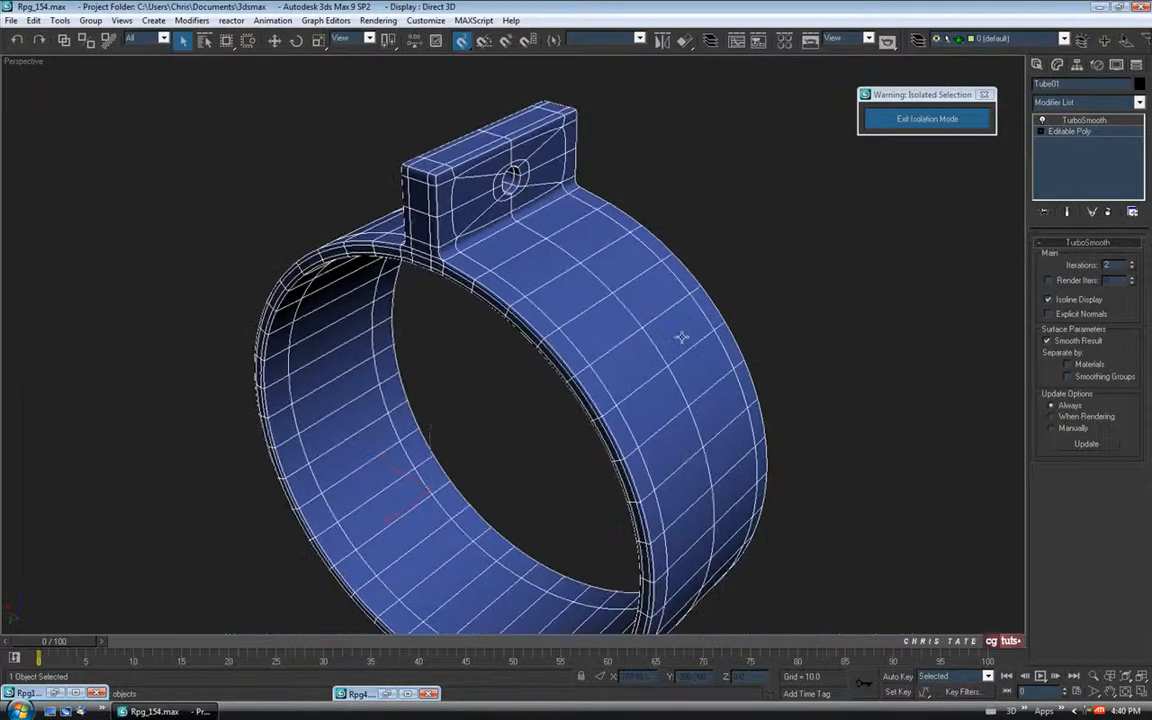
alt+middle_drag(676, 333, 792, 273)
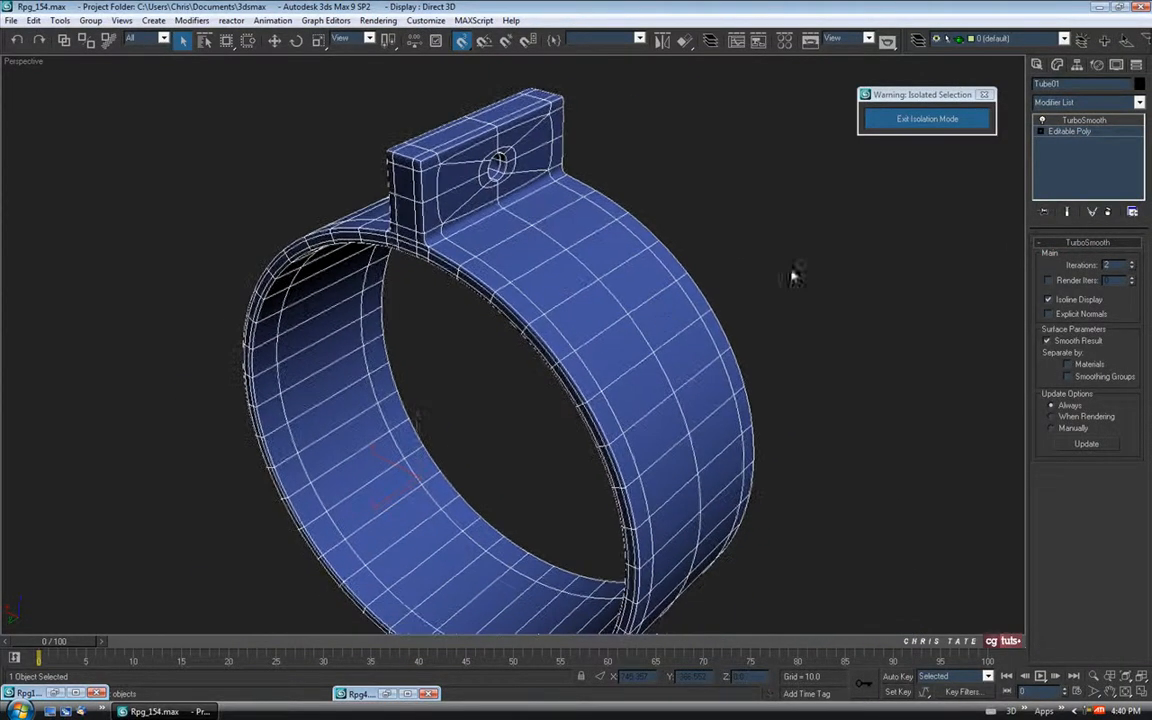
Step: Exit isolation mode and review the smoothed ring in place on the launcher tube
click(918, 120)
alt+middle_drag(449, 318, 470, 352)
key(alt+z)
alt+middle_drag(573, 401, 520, 190)
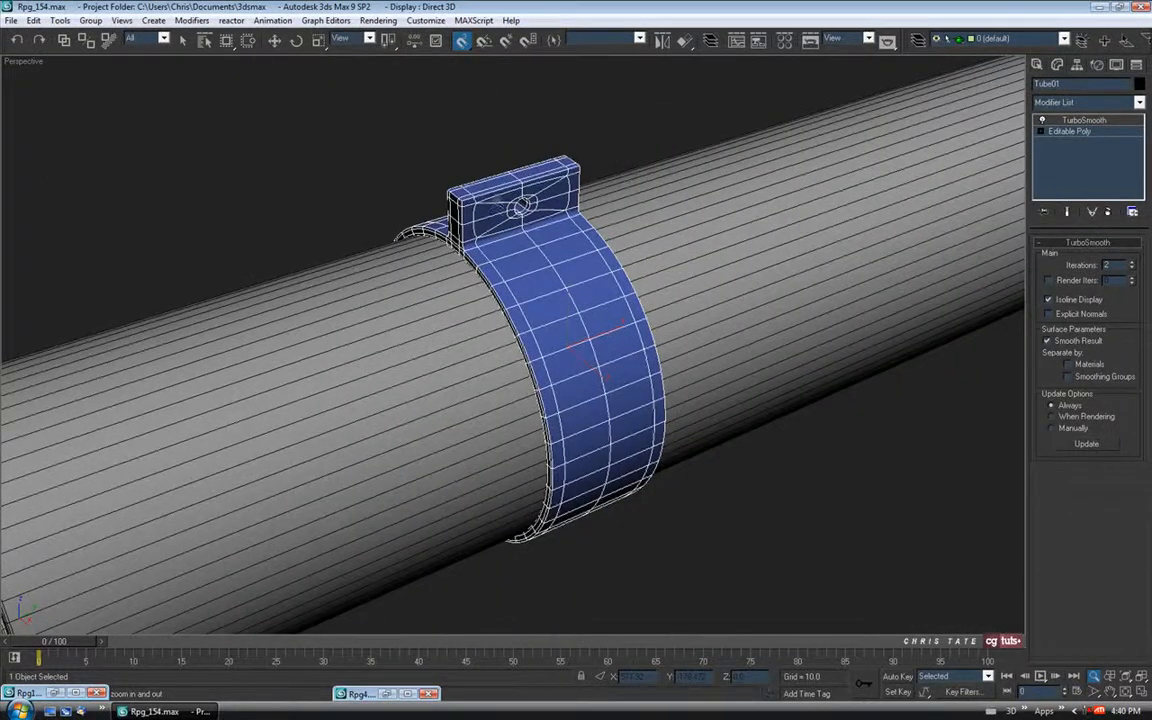
alt+middle_drag(470, 280, 569, 324)
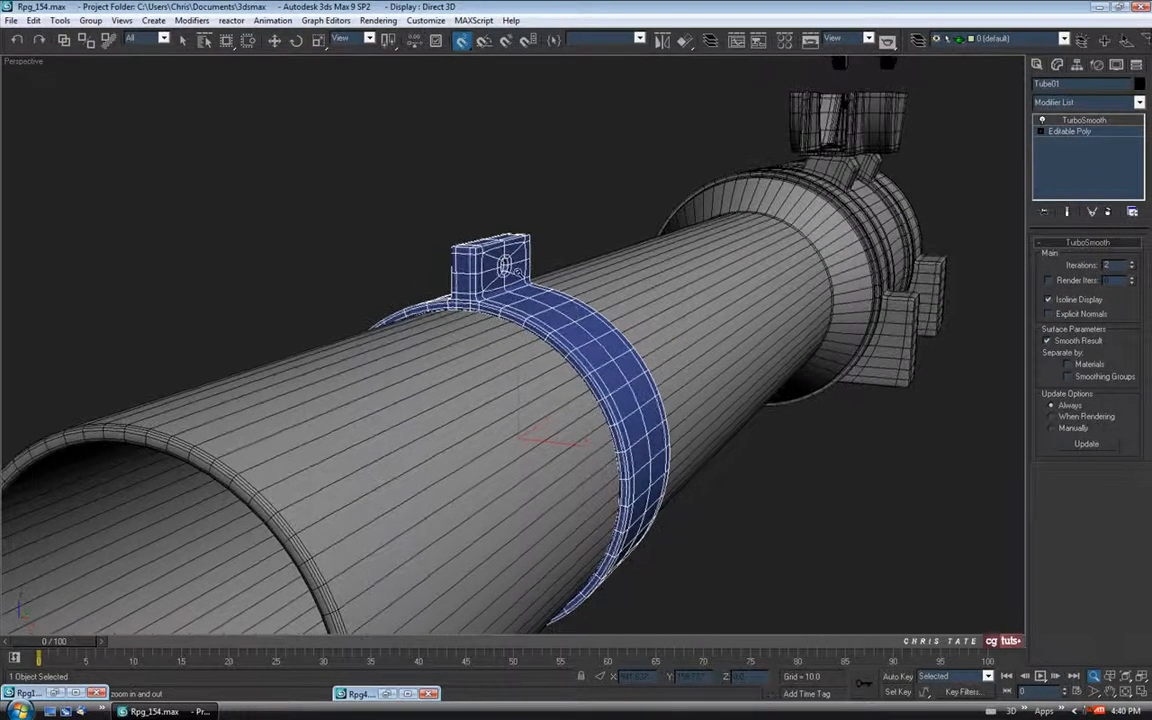
Step: Save the scene as the next incremental version, Rpg_155
click(10, 21)
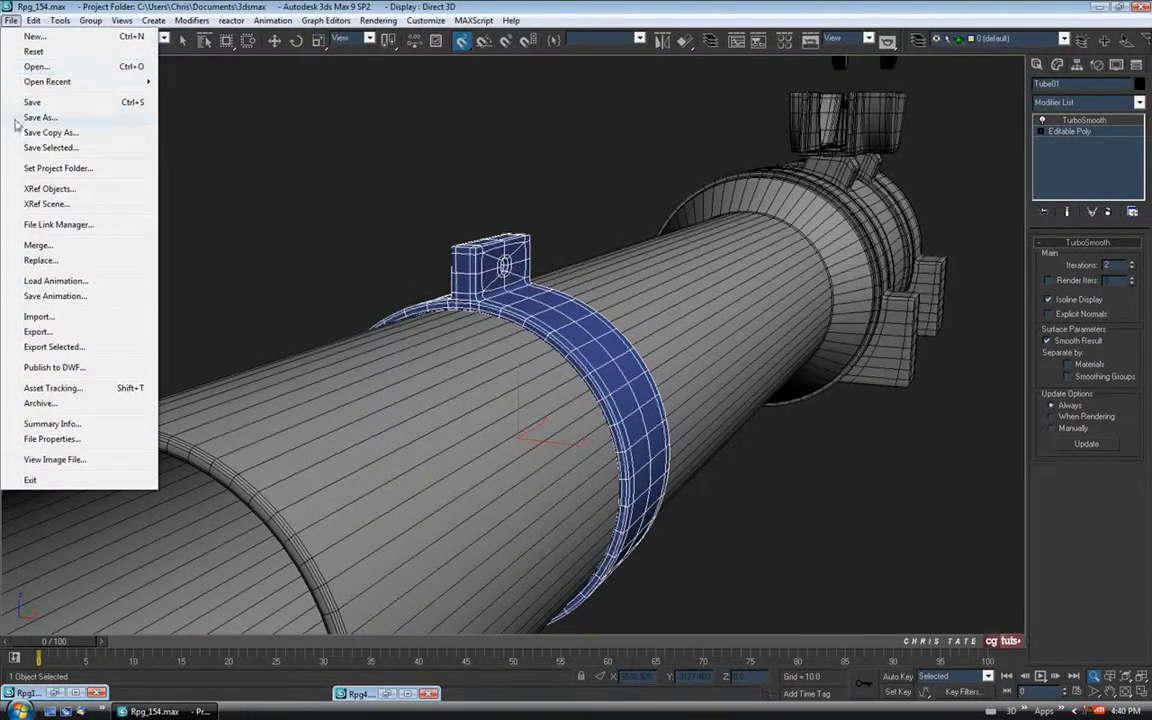
click(20, 116)
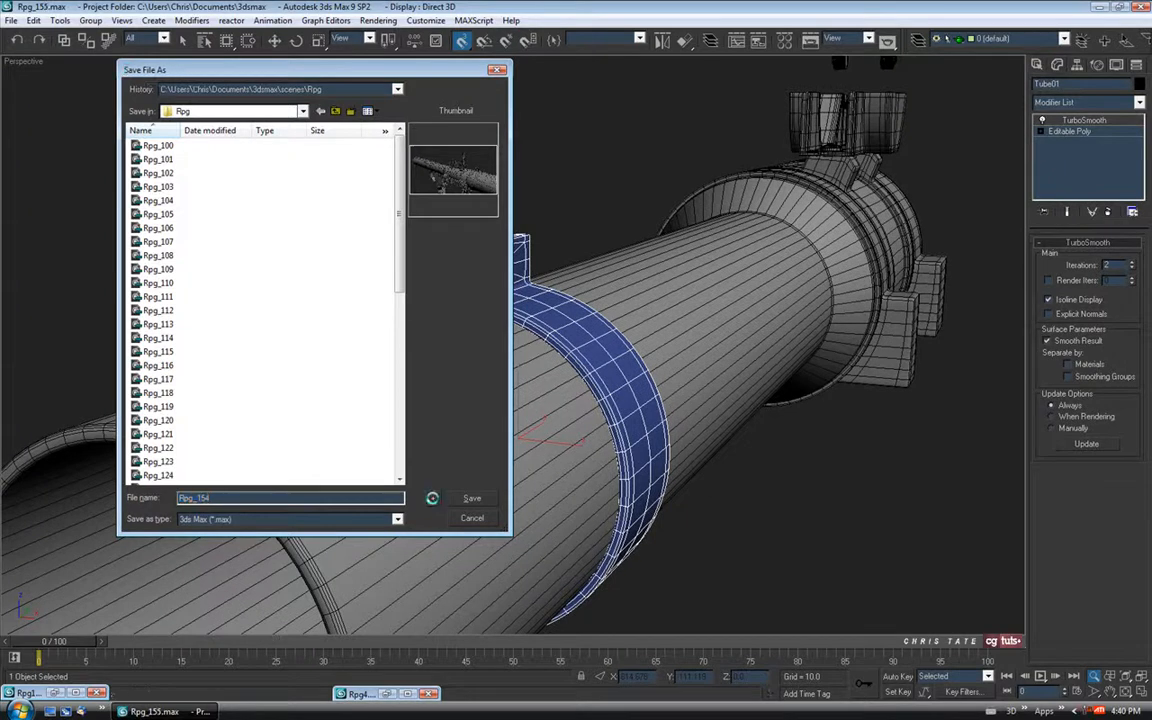
click(433, 497)
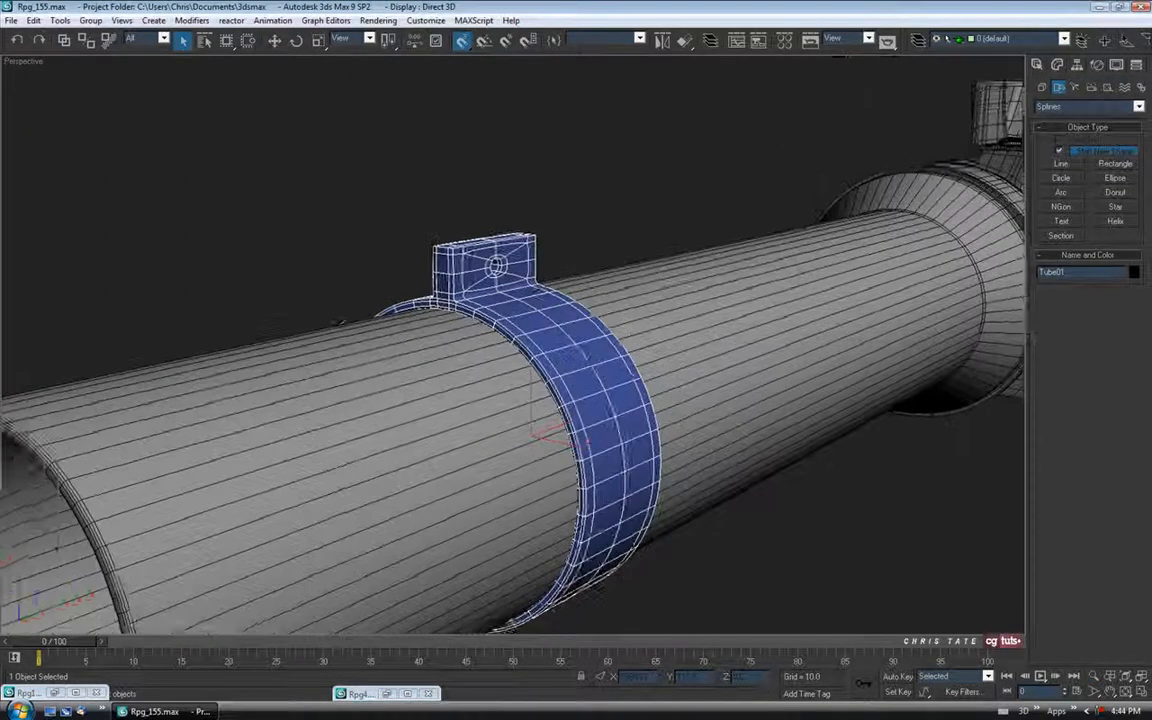
Step: Rename the ring object Iron_Sight_Band
alt+middle_drag(560, 287, 600, 330)
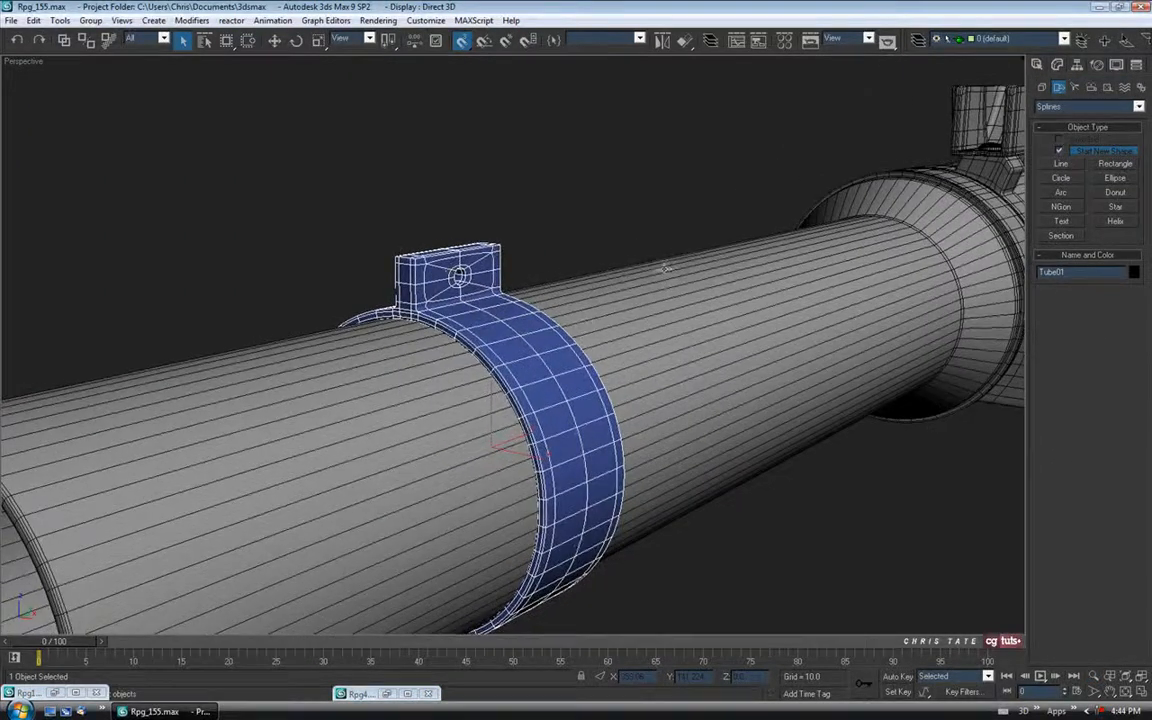
click(1036, 272)
key(BackSpace)
alt+middle_drag(499, 353, 751, 297)
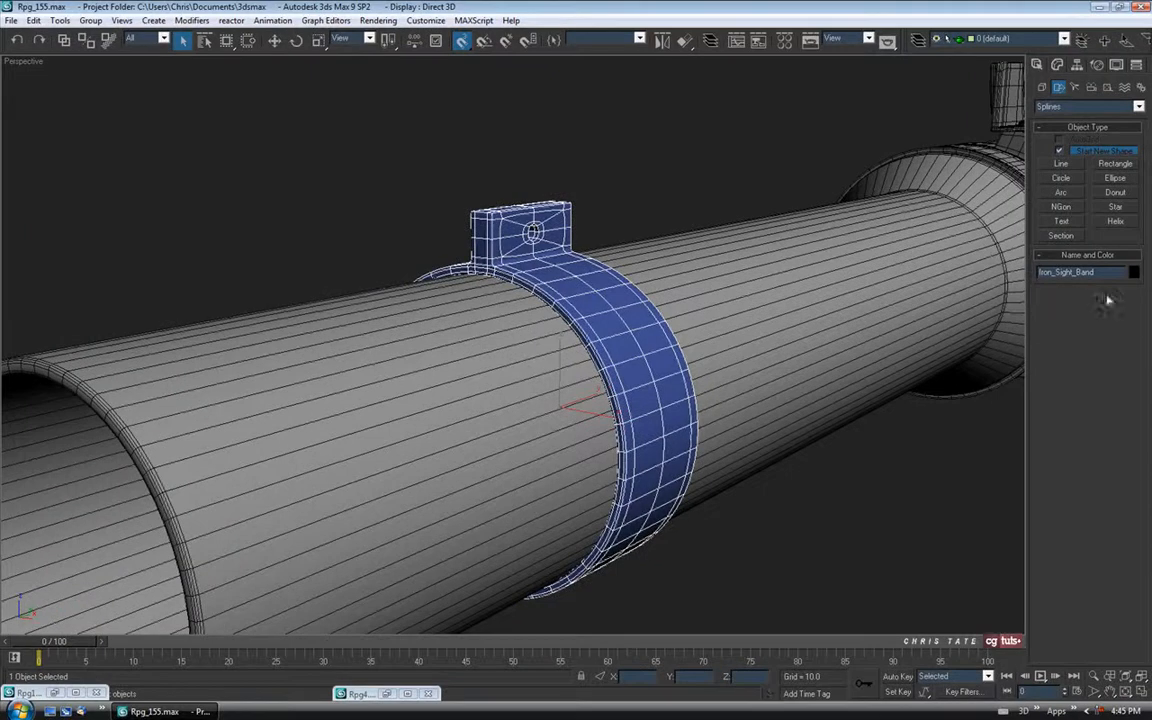
Step: Center the band's pivot on the object, affecting the pivot only
click(1077, 65)
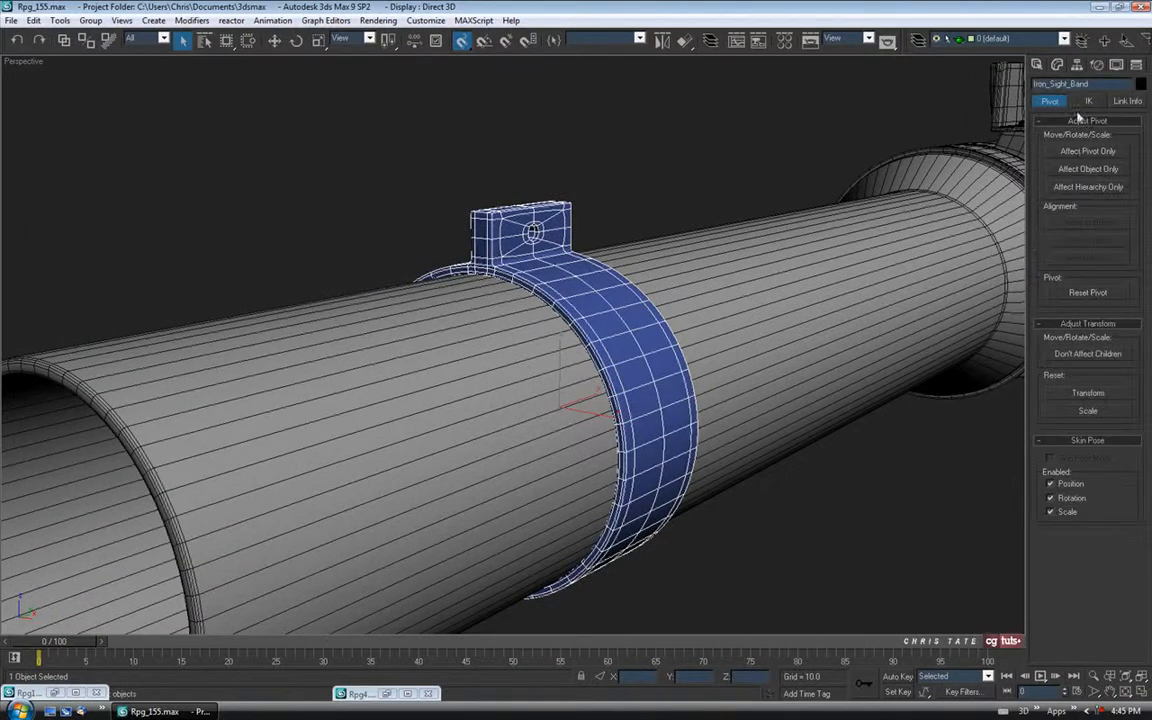
click(1077, 153)
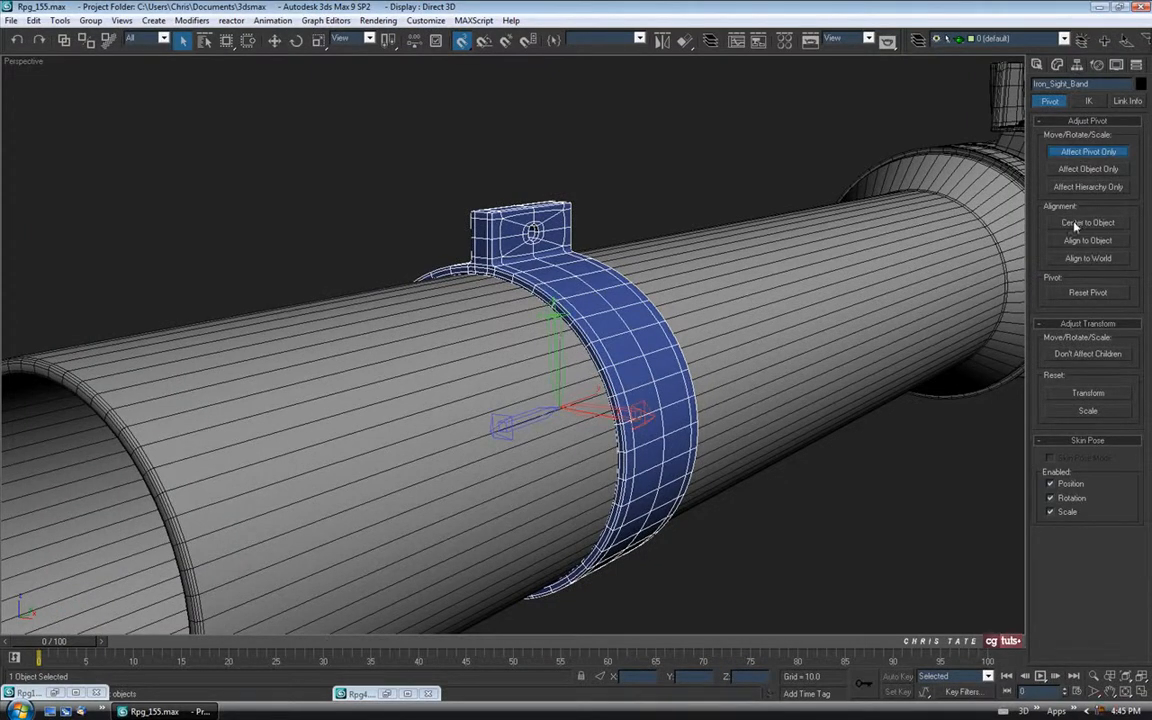
click(1088, 152)
click(1037, 65)
Step: Assign the grey 02 - Default material to the band and deselect it
middle_drag(776, 299, 831, 295)
key(m)
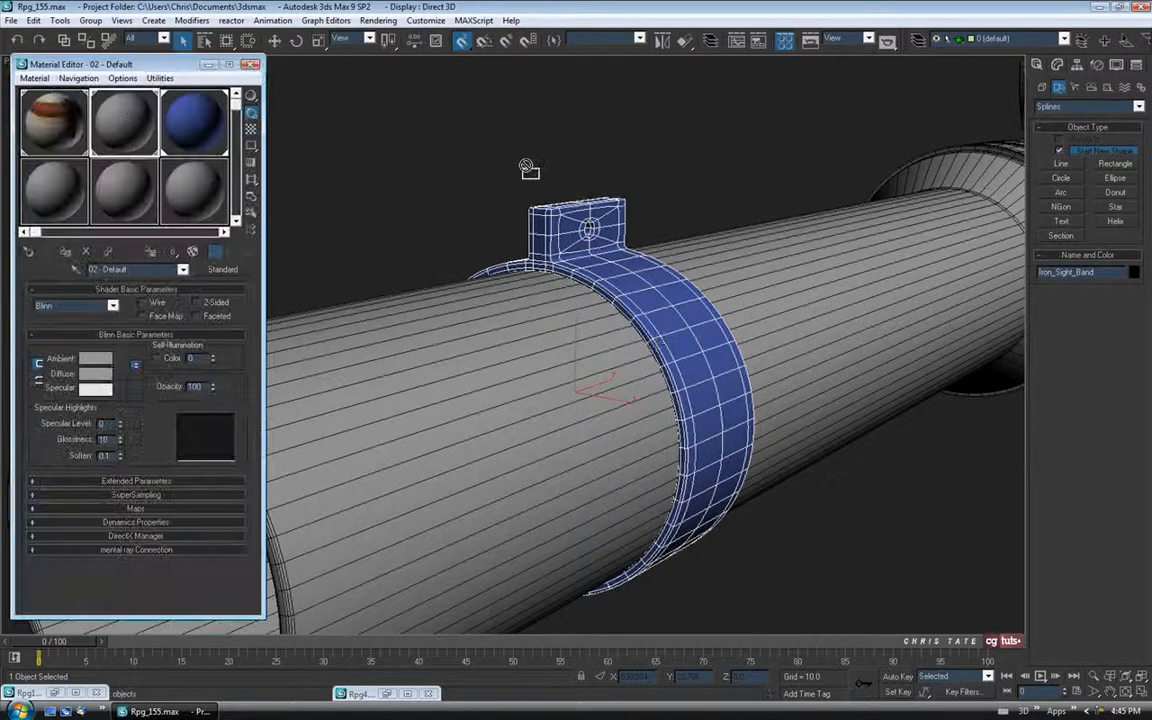
drag(335, 128, 582, 212)
click(250, 65)
middle_drag(458, 215, 412, 246)
click(502, 221)
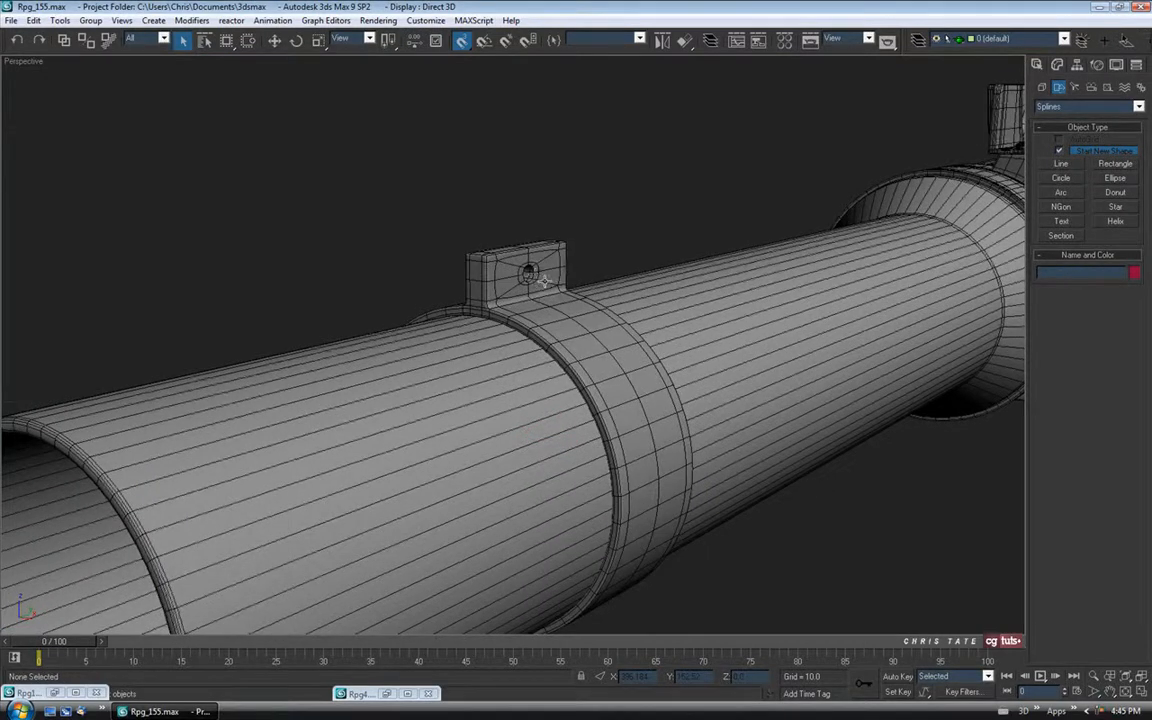
Step: Examine the sight mount, its two bands and their bolts in the Rpg4.jpg reference image
middle_drag(488, 362, 468, 337)
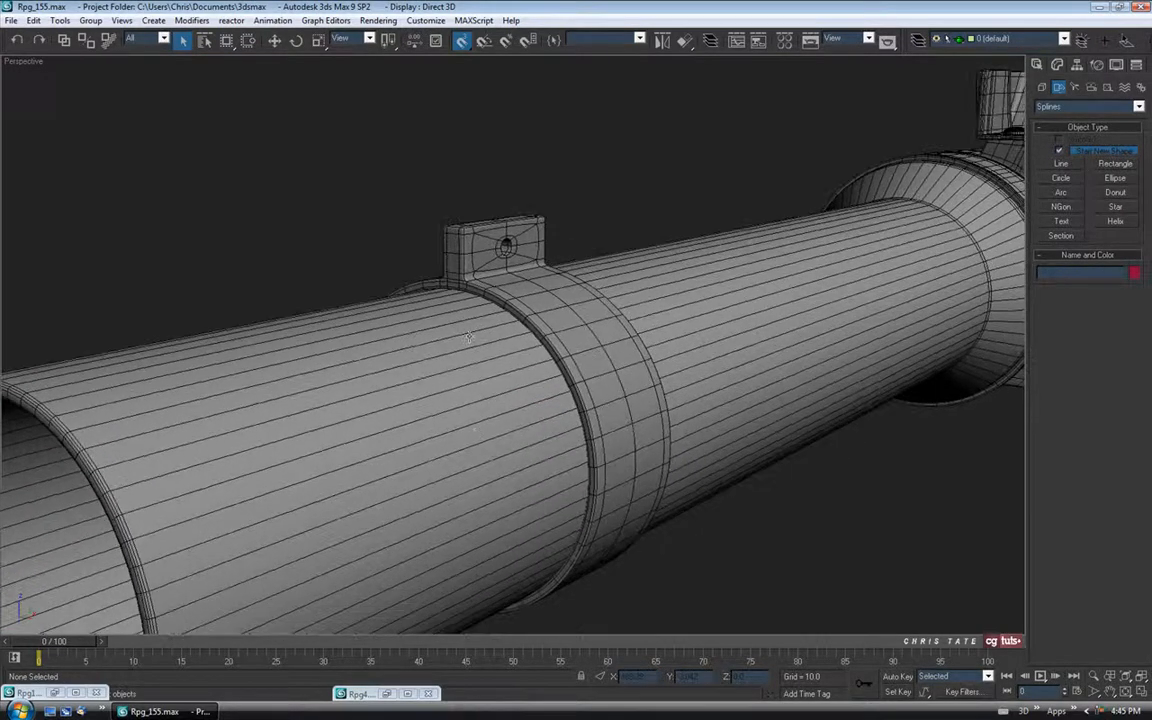
click(358, 693)
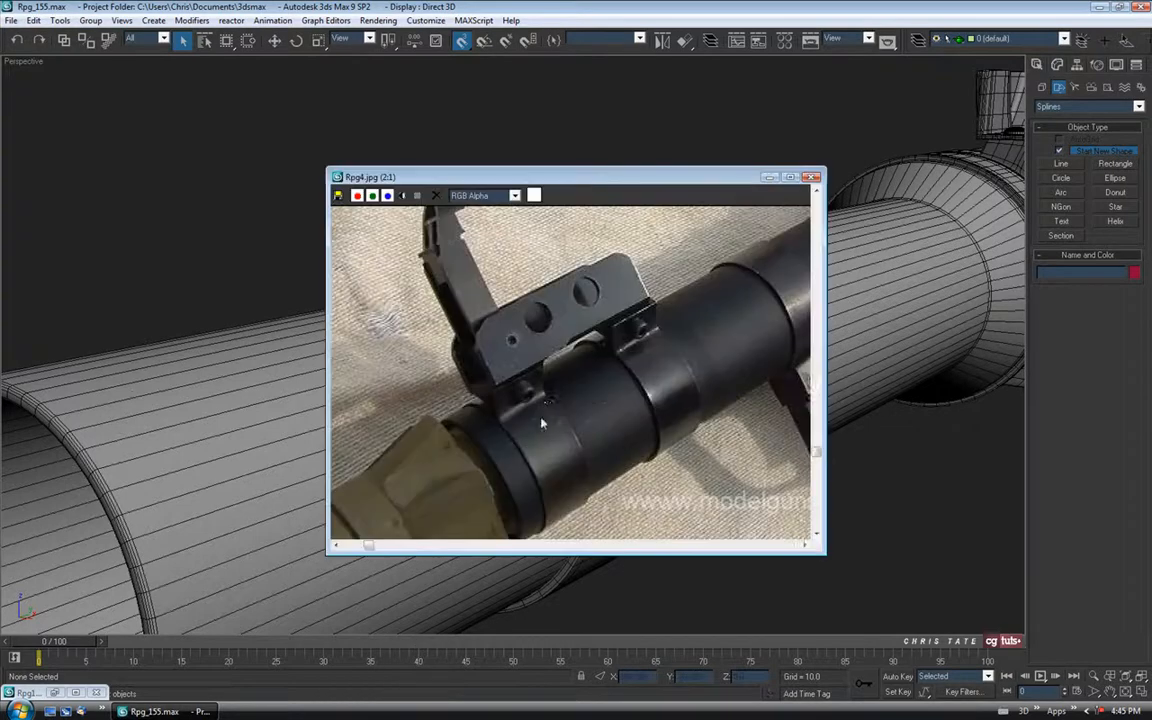
mouse_move(522, 409)
middle_down()
mouse_move(464, 418)
mouse_move(527, 404)
middle_up()
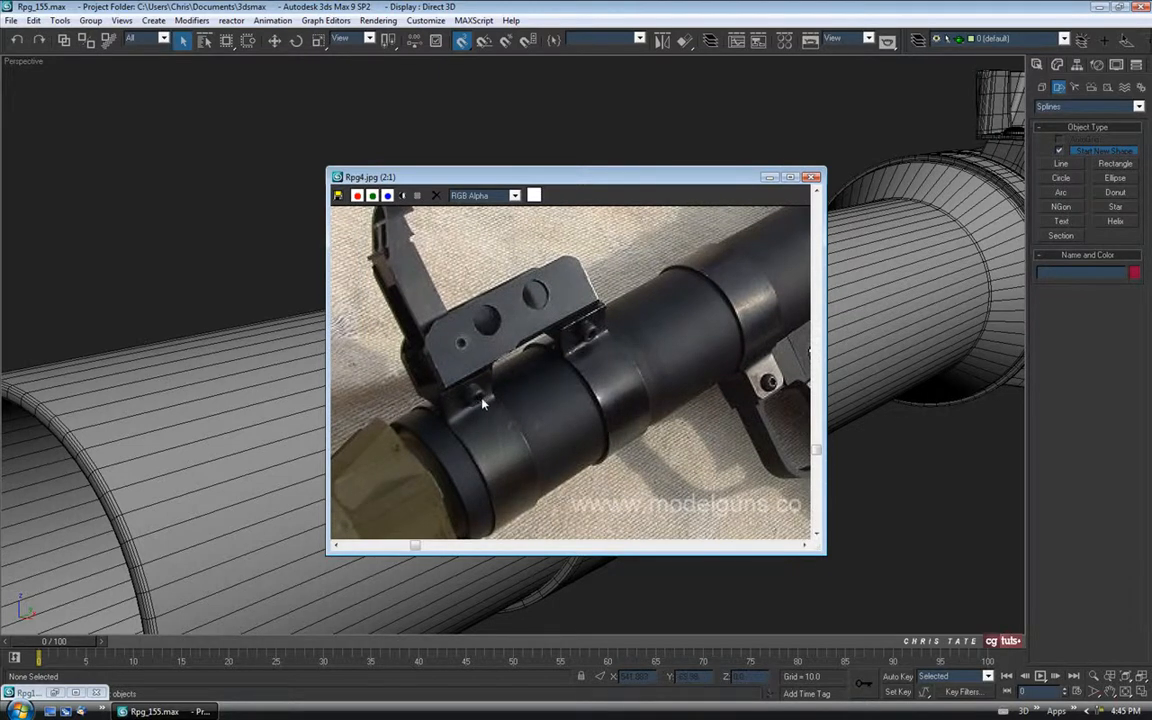
middle_drag(505, 396, 576, 352)
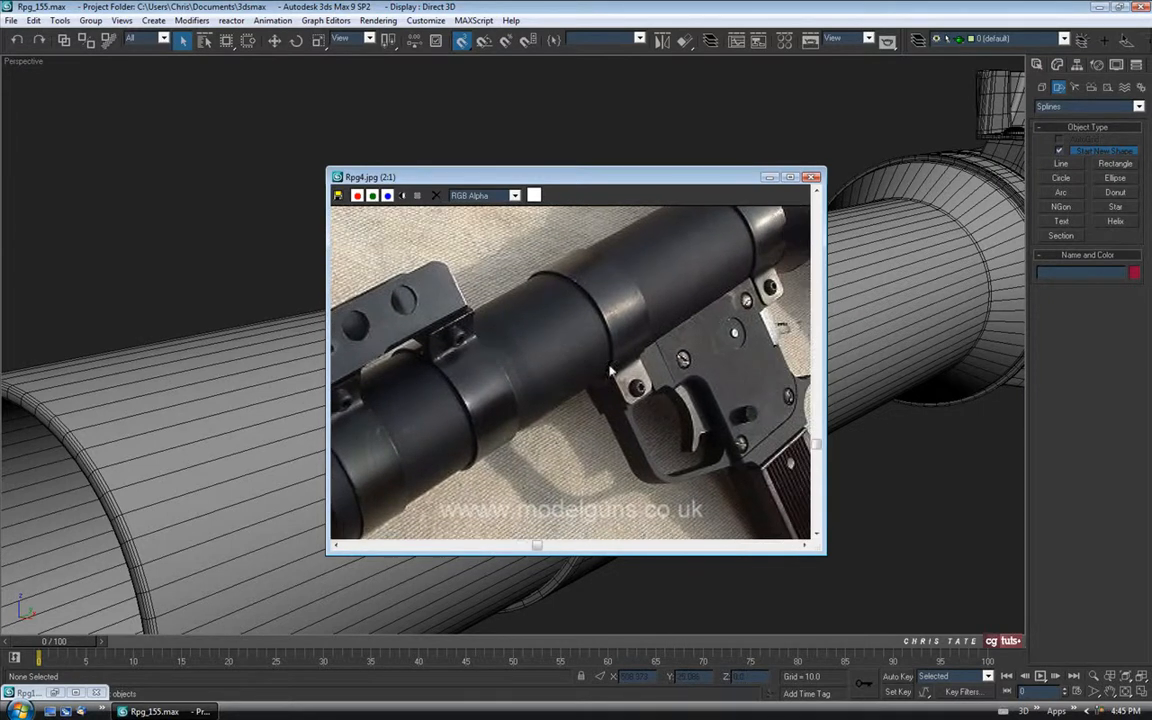
middle_drag(430, 316, 588, 336)
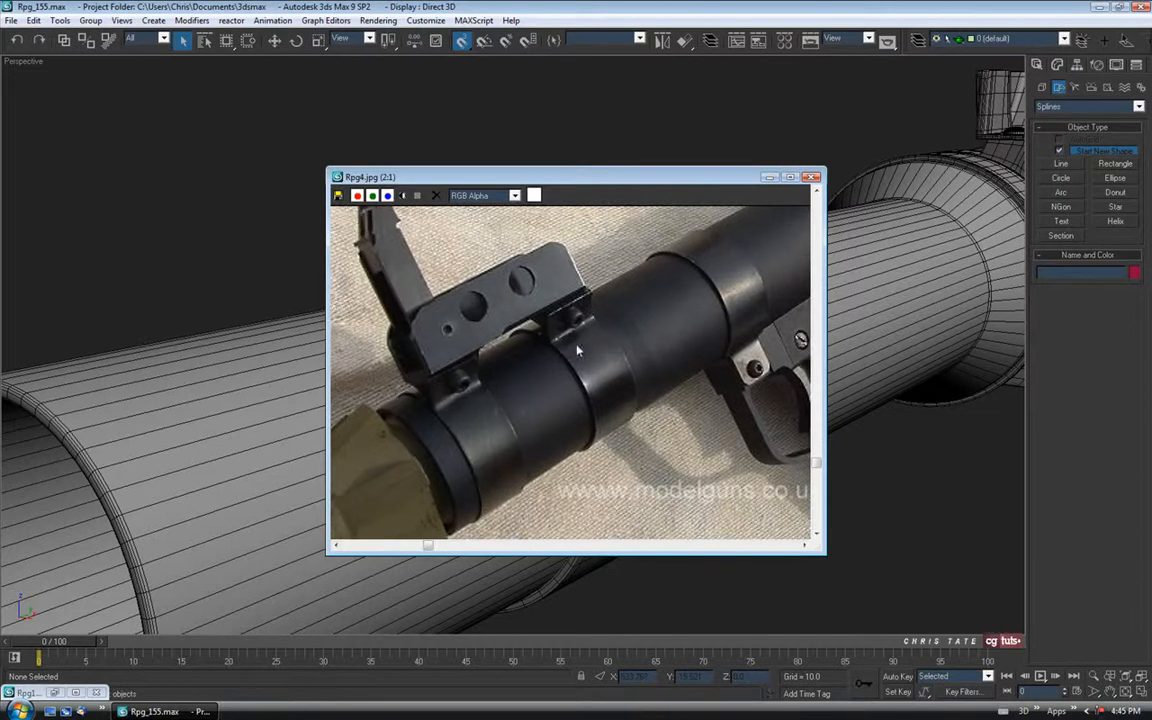
middle_drag(453, 430, 497, 448)
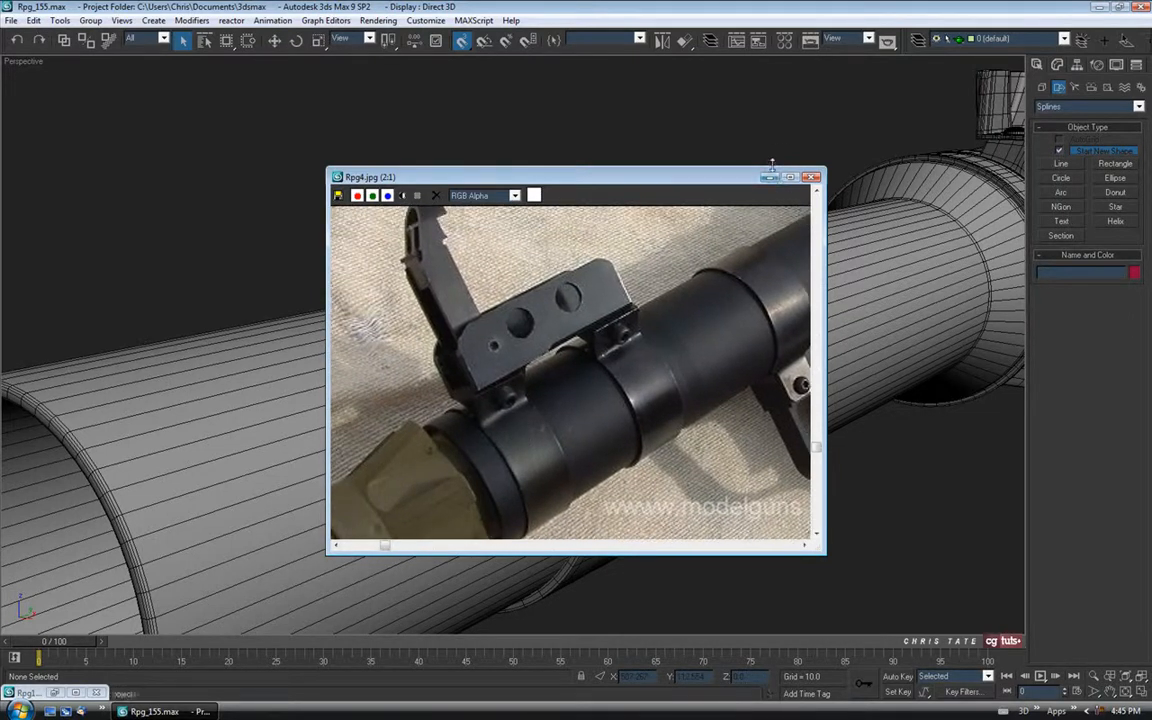
click(768, 177)
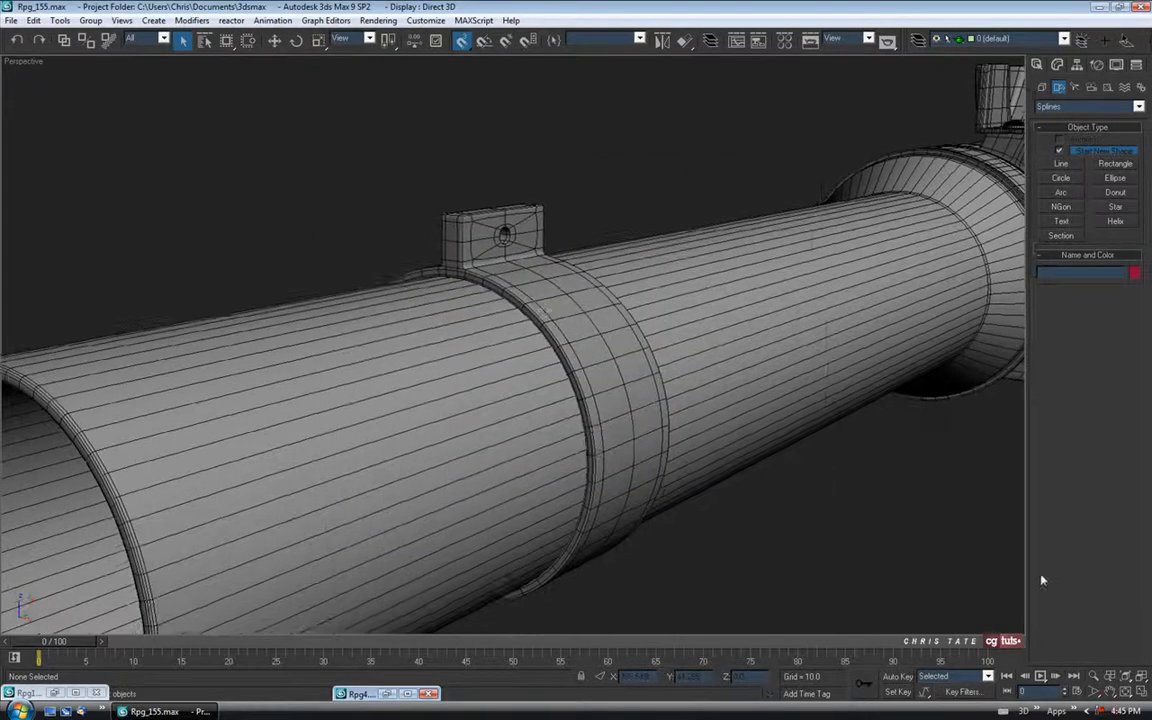
Step: Maximize the Right viewport and change it to the Left view
click(1140, 698)
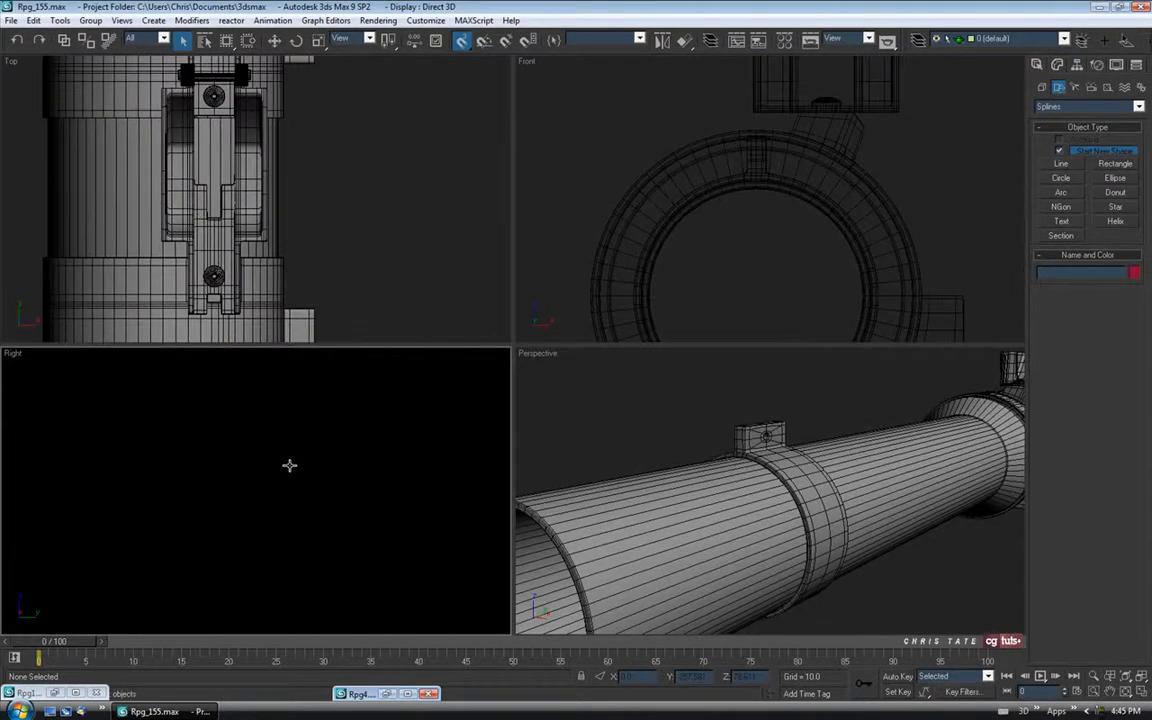
key(alt+w)
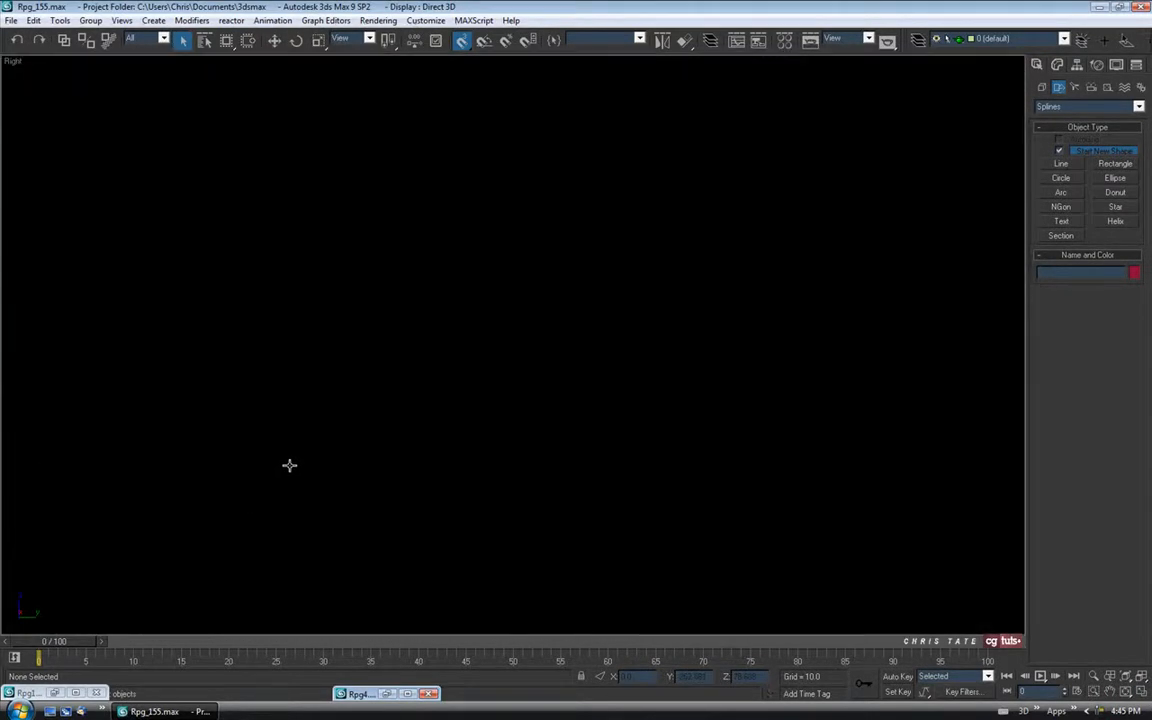
right_click(8, 62)
mouse_move(15, 69)
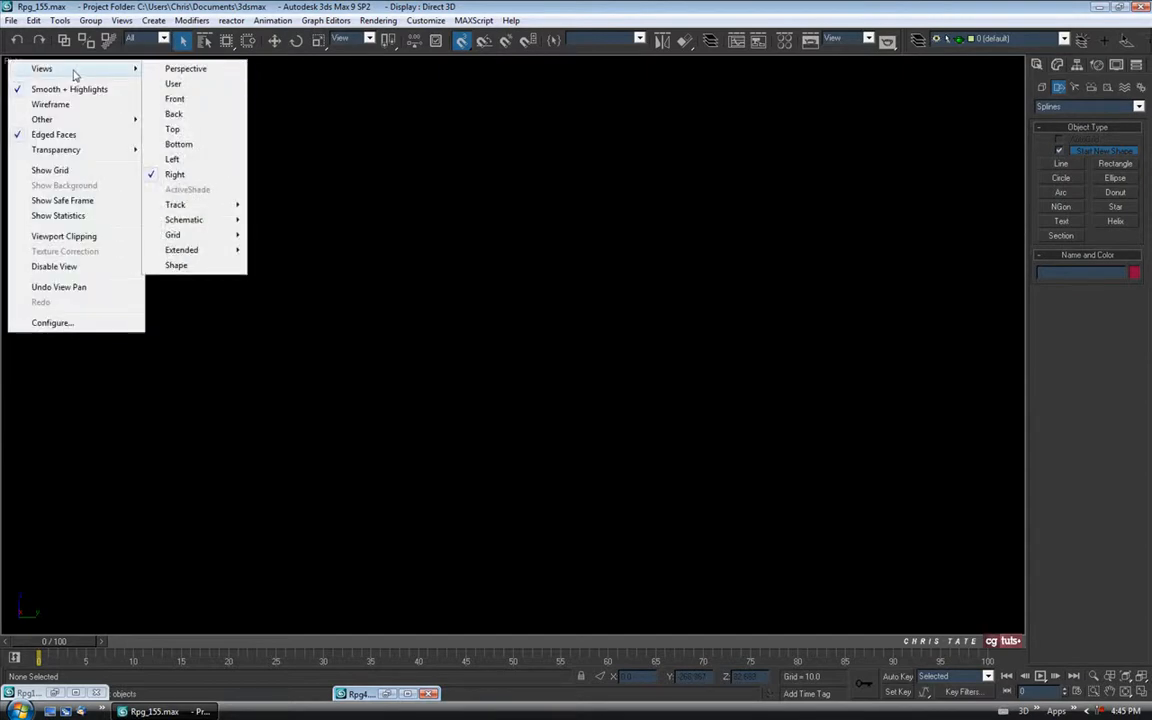
click(178, 163)
Step: Frame the bracket's round hole up close in the Left view, displayed in wireframe
middle_drag(424, 323, 437, 337)
scroll(545, 280, up, 2)
middle_drag(538, 281, 530, 299)
drag(506, 335, 554, 268)
key(Delete)
mouse_move(556, 318)
middle_down()
mouse_move(548, 350)
mouse_move(557, 310)
mouse_move(573, 326)
mouse_move(573, 314)
middle_up()
scroll(535, 325, up, 2)
key(F3)
middle_drag(681, 356, 677, 348)
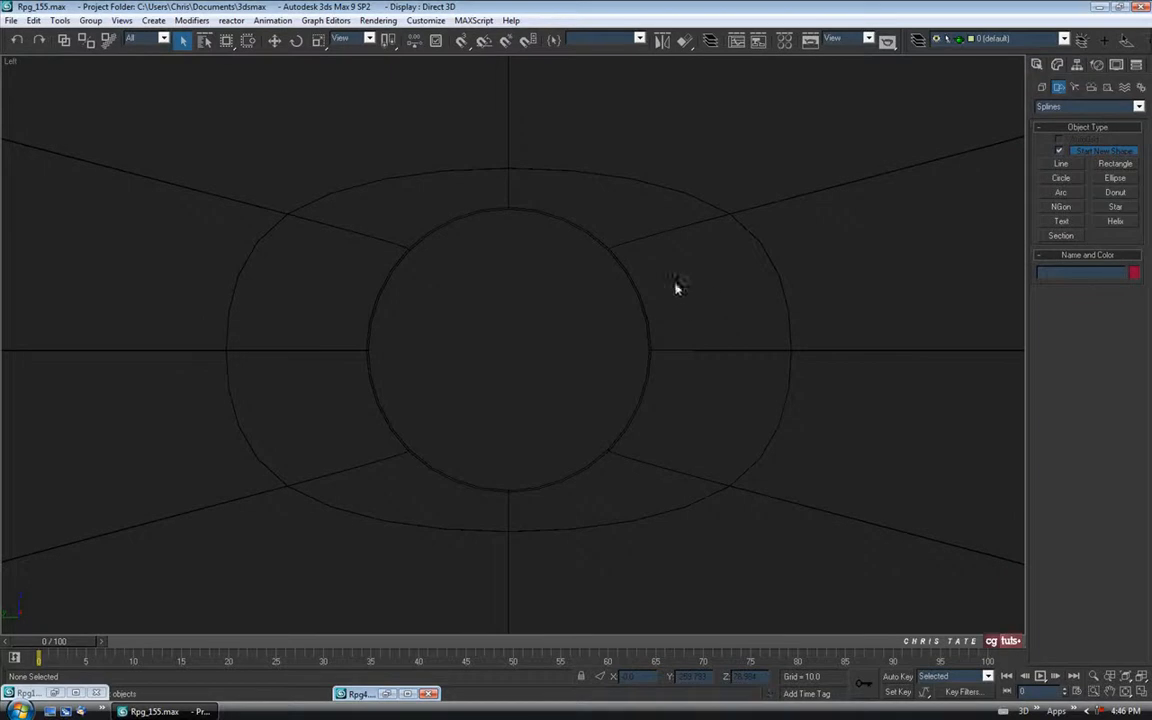
middle_drag(694, 306, 695, 321)
Step: Draw a circle spline about 1.19 in radius around the bracket's hole and shift it slightly sideways to center it
click(1061, 178)
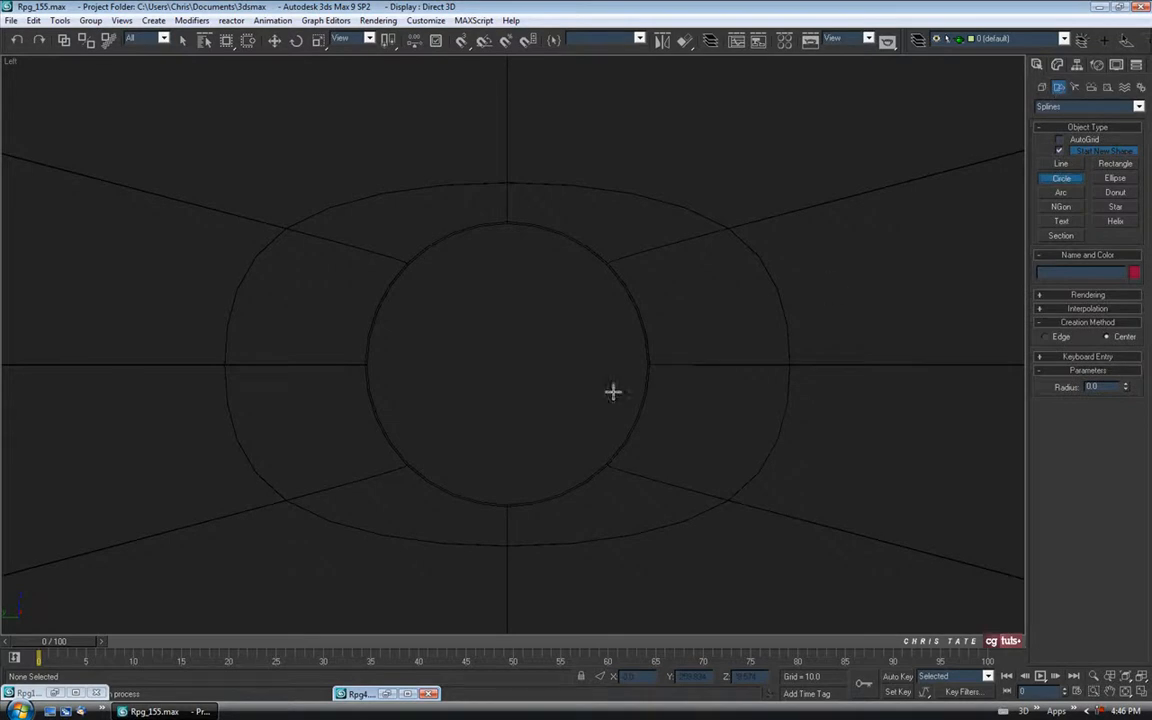
drag(502, 363, 513, 561)
click(274, 40)
drag(543, 363, 550, 364)
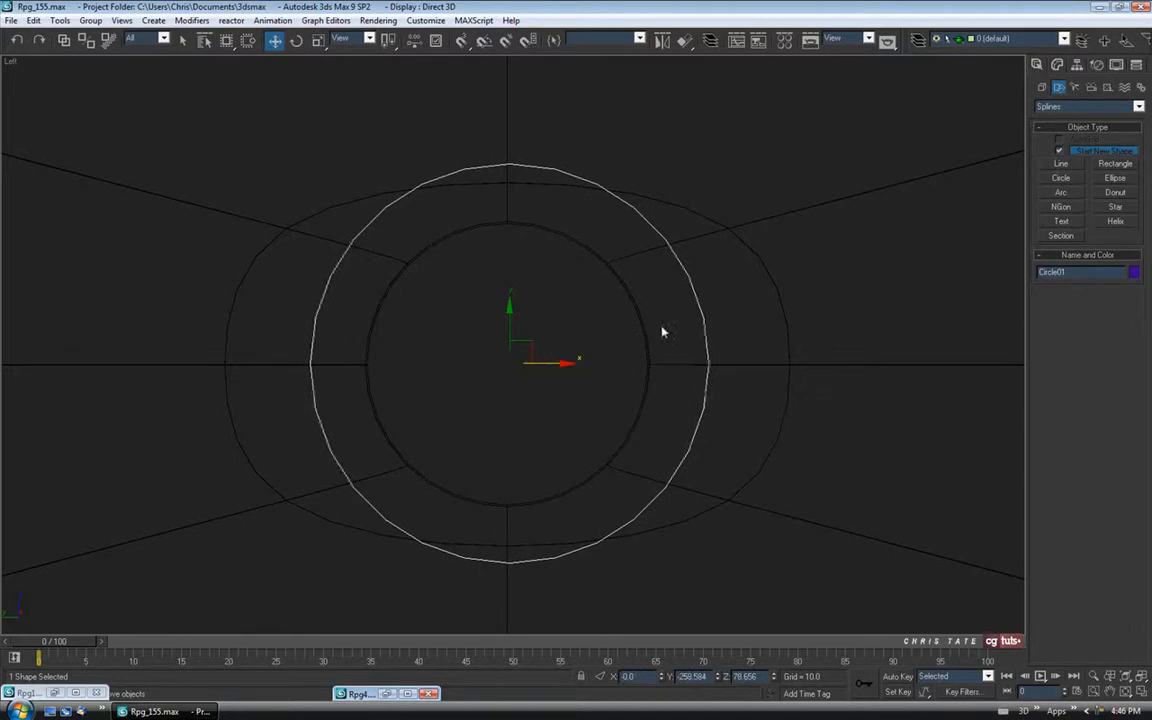
Step: Fine-tune the circle's horizontal position over the hole and set its radius to 1.2
click(1056, 65)
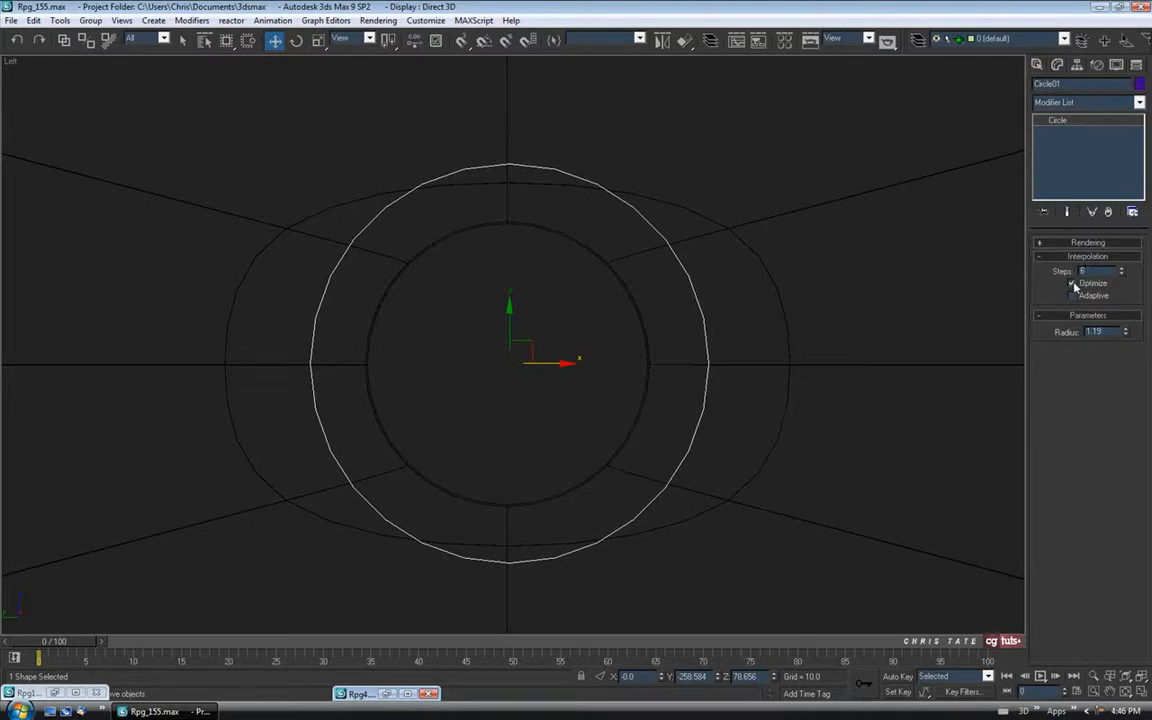
middle_drag(652, 360, 648, 350)
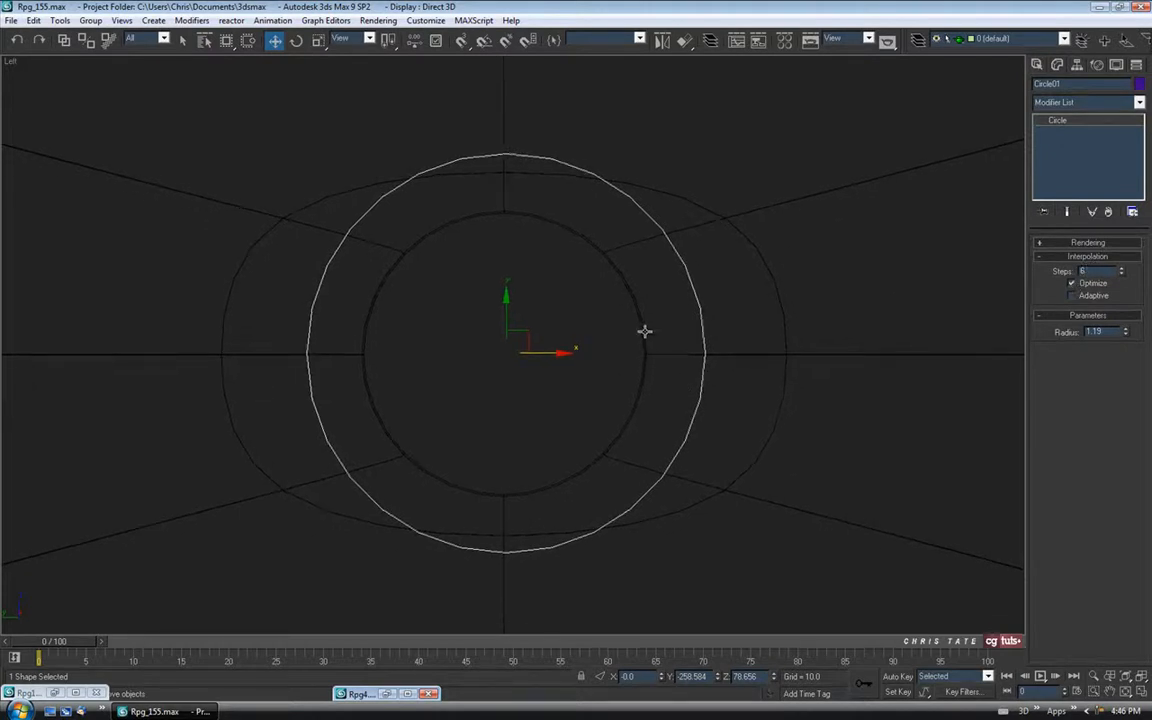
drag(545, 351, 541, 351)
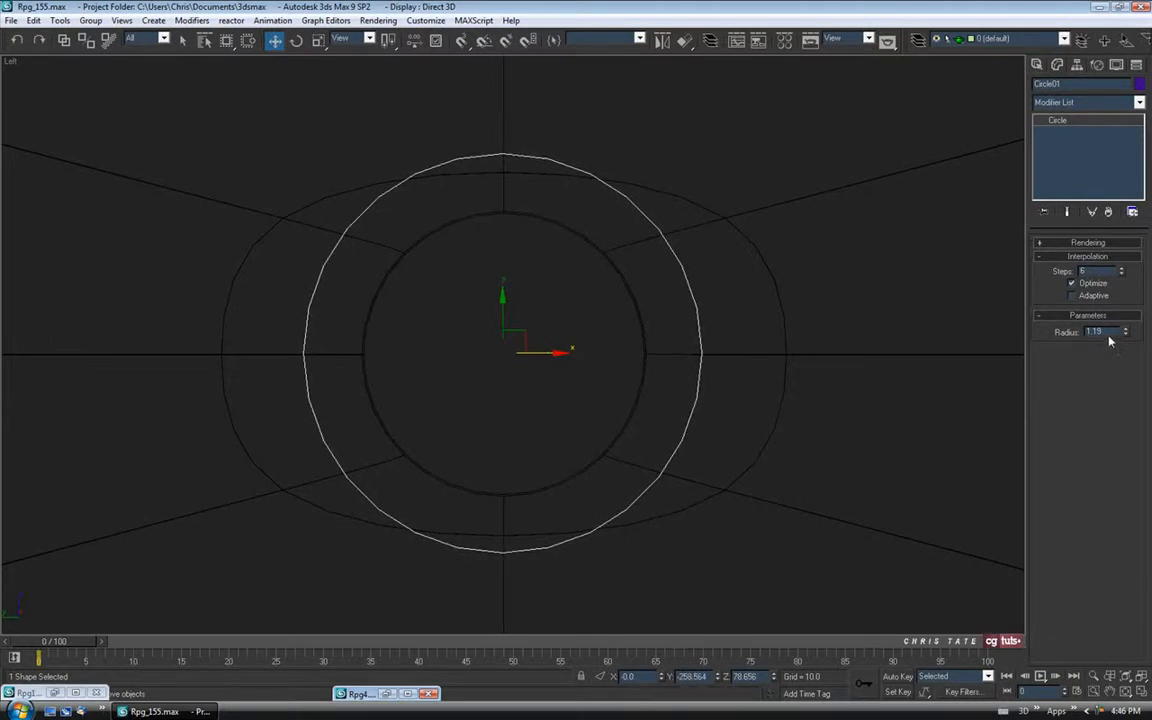
text(1.2)
key(Return)
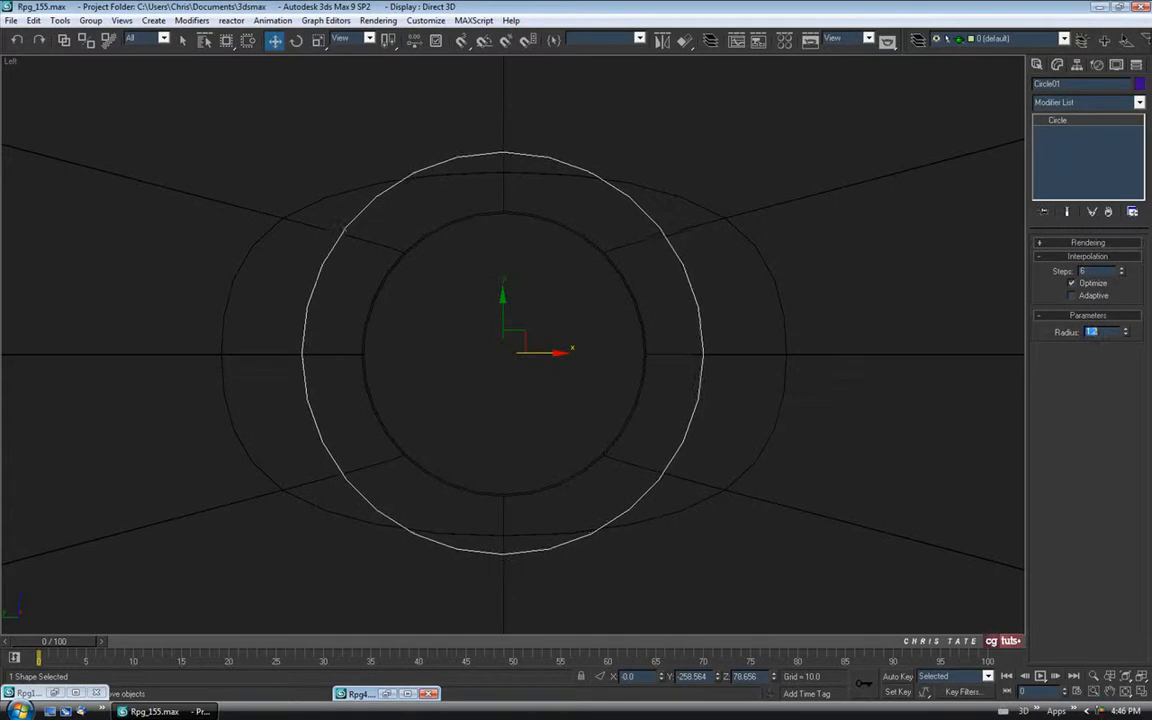
middle_drag(506, 322, 509, 326)
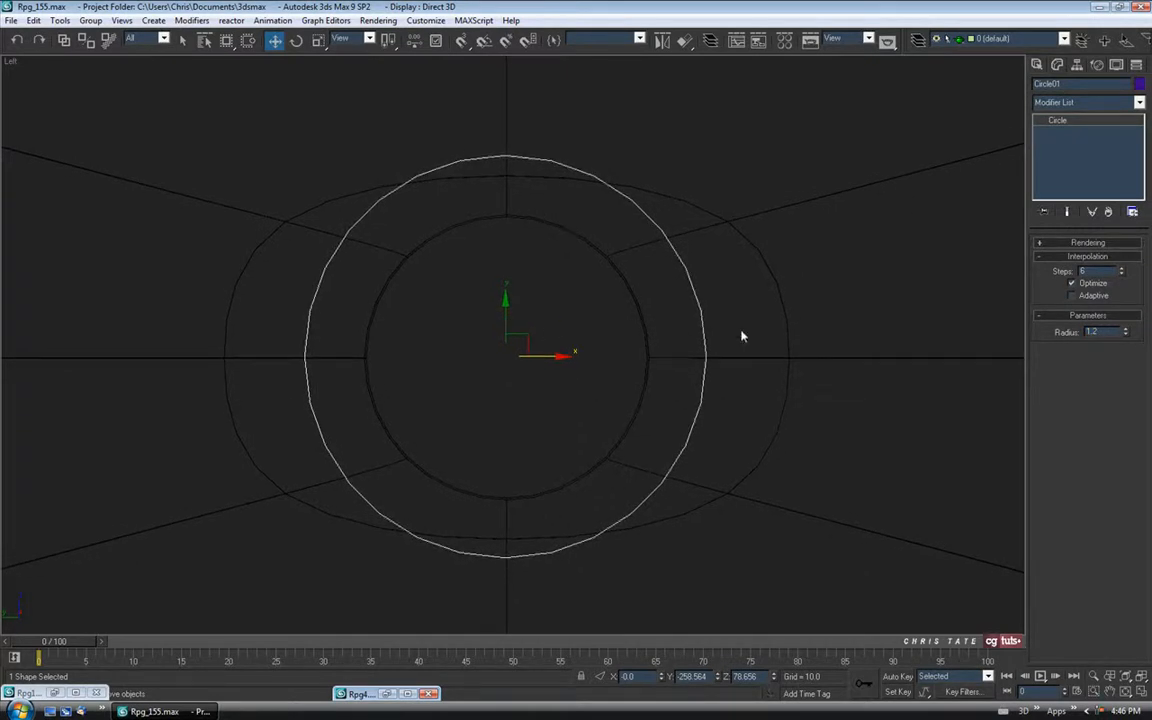
Step: Create a standard cylinder about 0.415 in radius from the center of the hole
click(1037, 64)
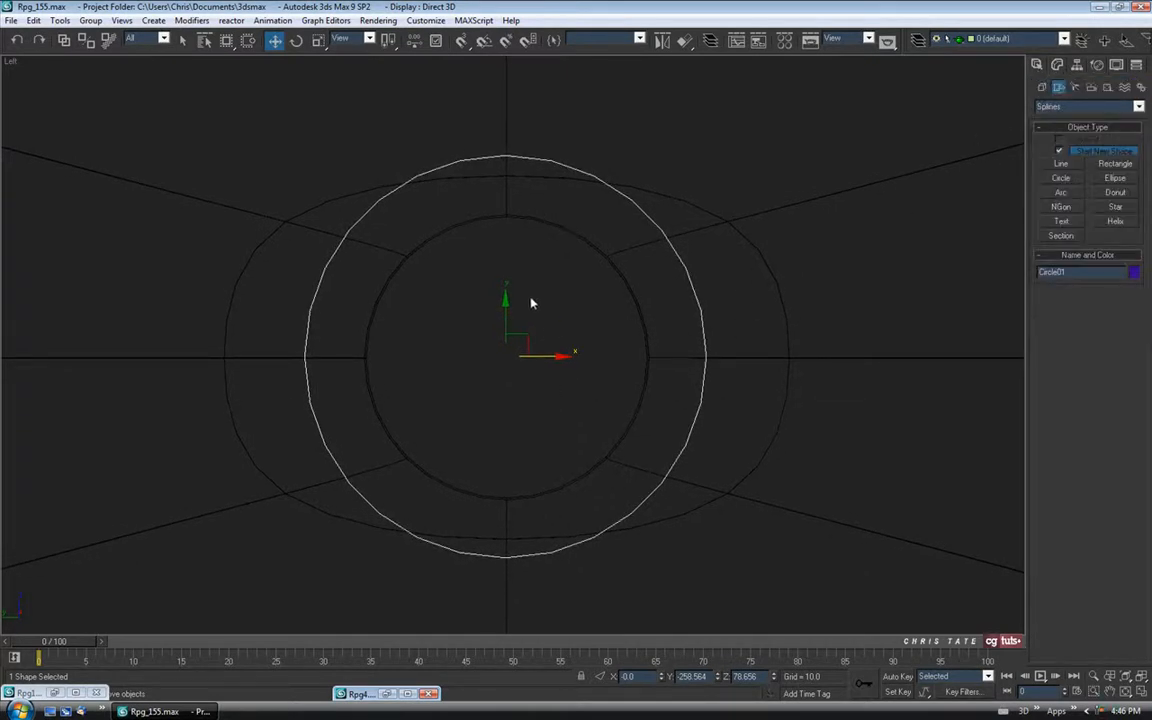
scroll(537, 376, up, 5)
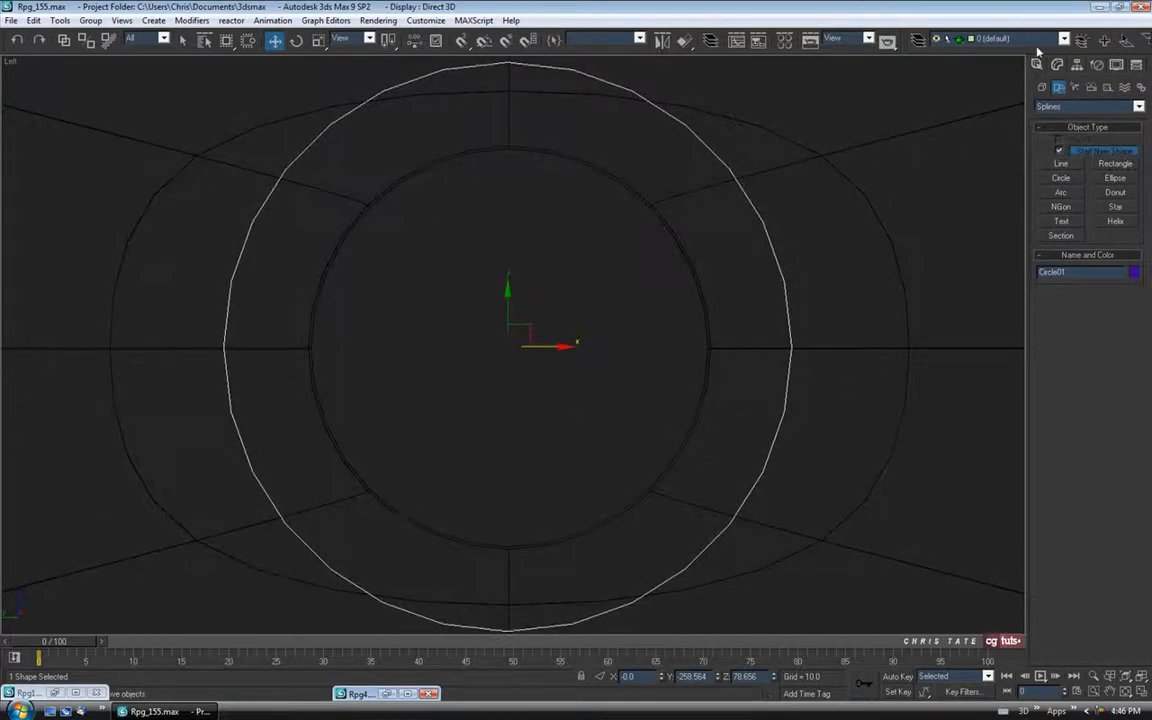
click(1042, 87)
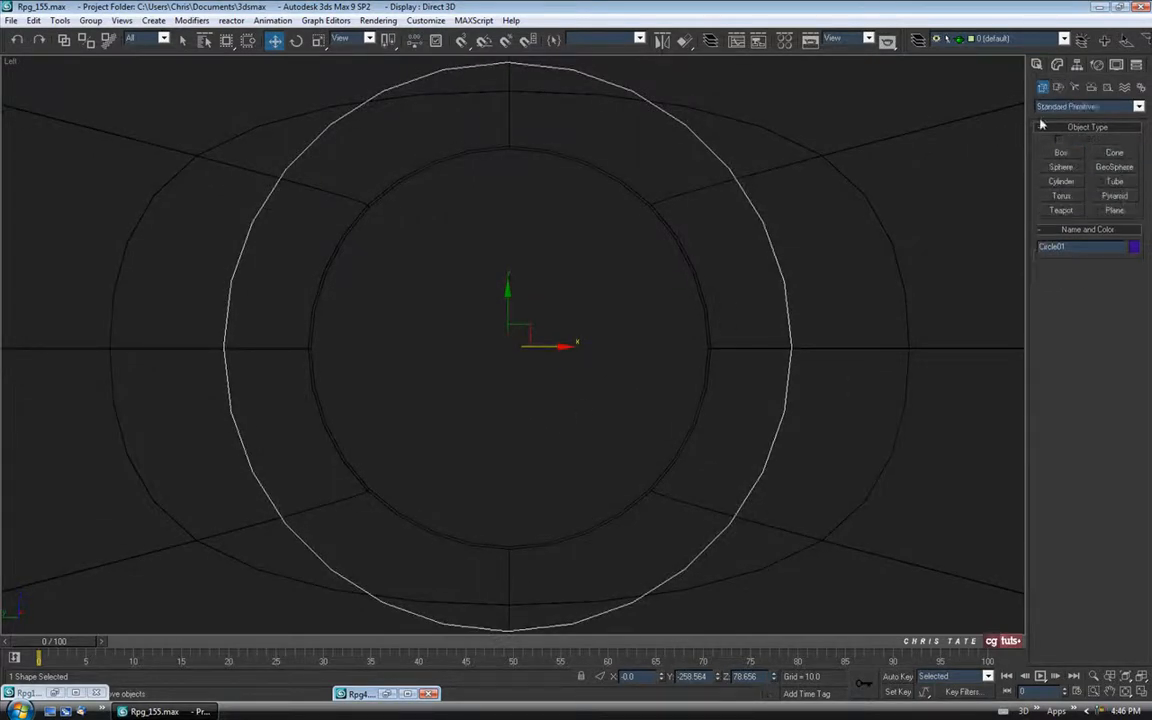
click(1046, 182)
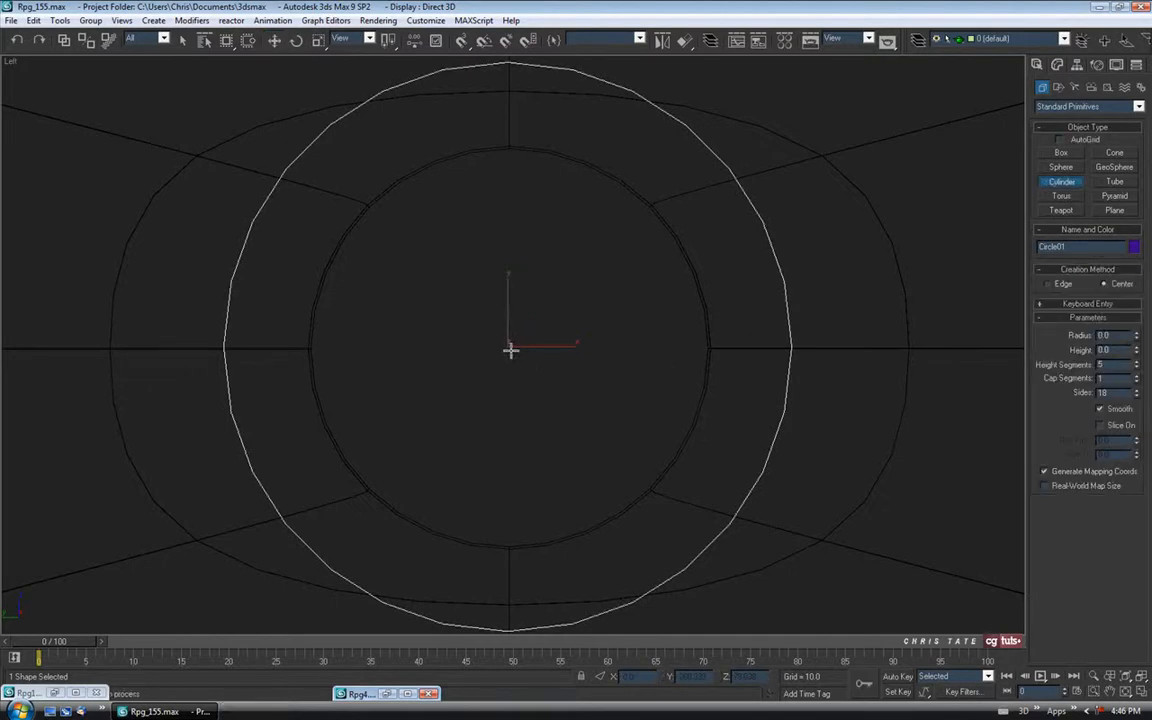
drag(507, 346, 503, 444)
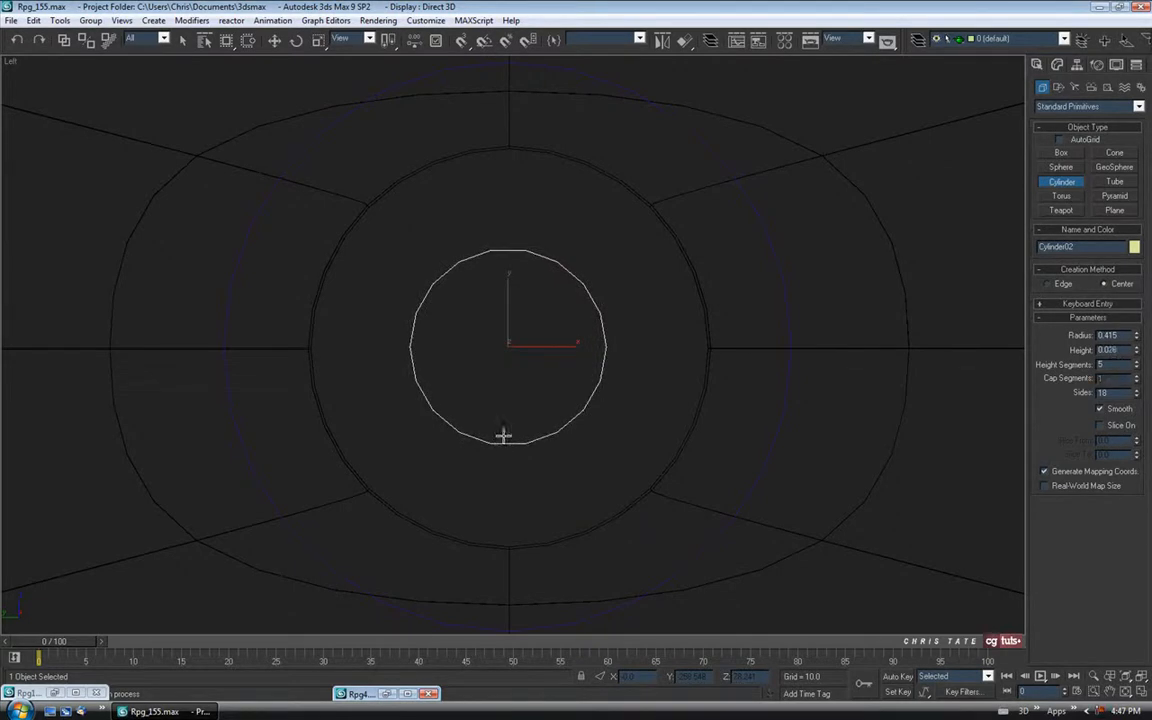
Step: Set the new cylinder's radius to 0.5
middle_drag(707, 334, 708, 318)
drag(1126, 336, 1061, 342)
text(0.5)
key(Return)
middle_drag(677, 331, 676, 301)
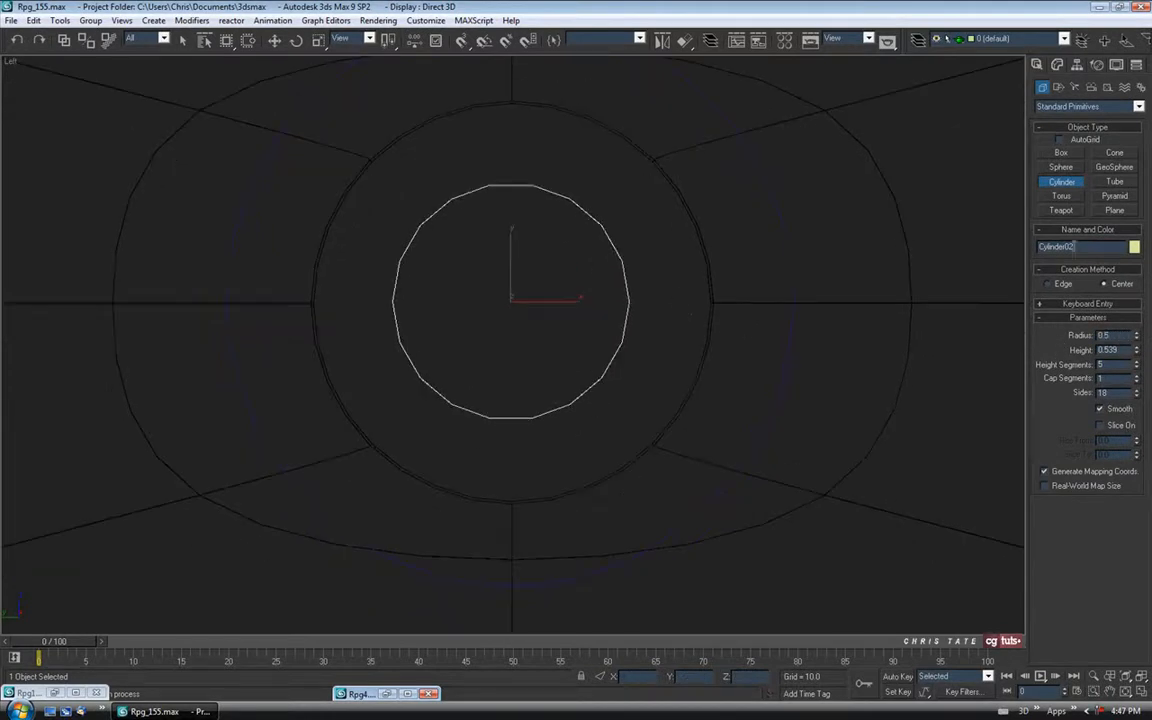
Step: Set the new cylinder's number of sides to 6
drag(1121, 393, 1062, 393)
text(6)
key(Return)
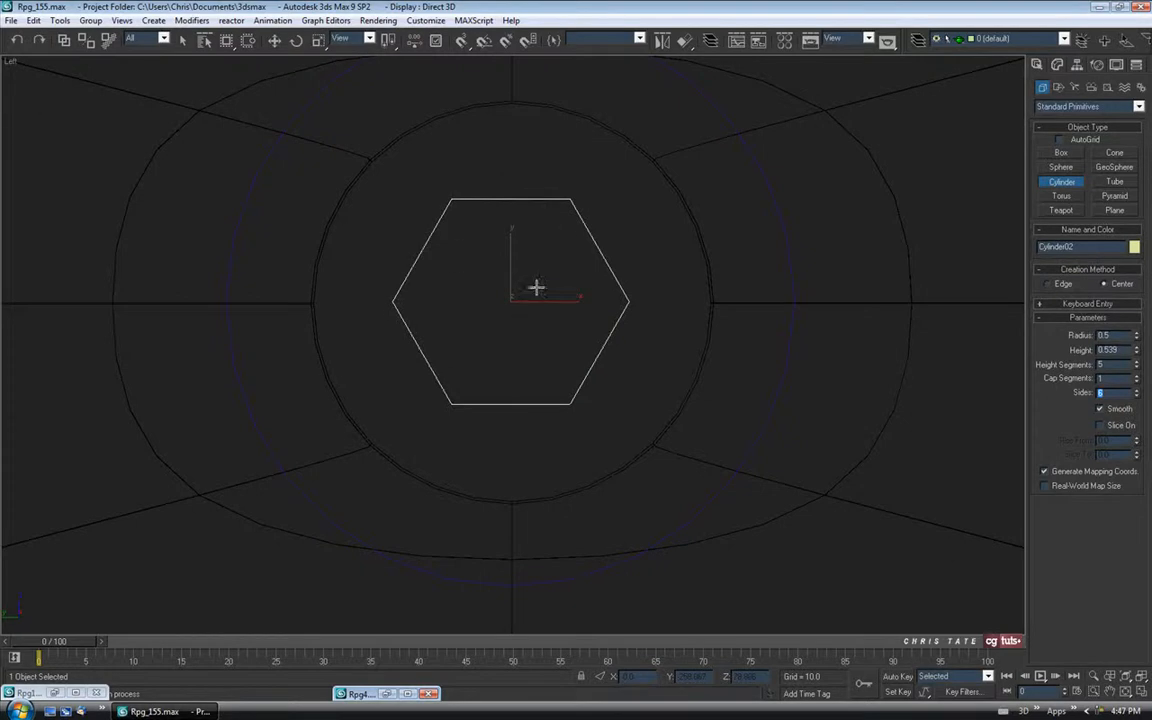
middle_drag(589, 324, 586, 352)
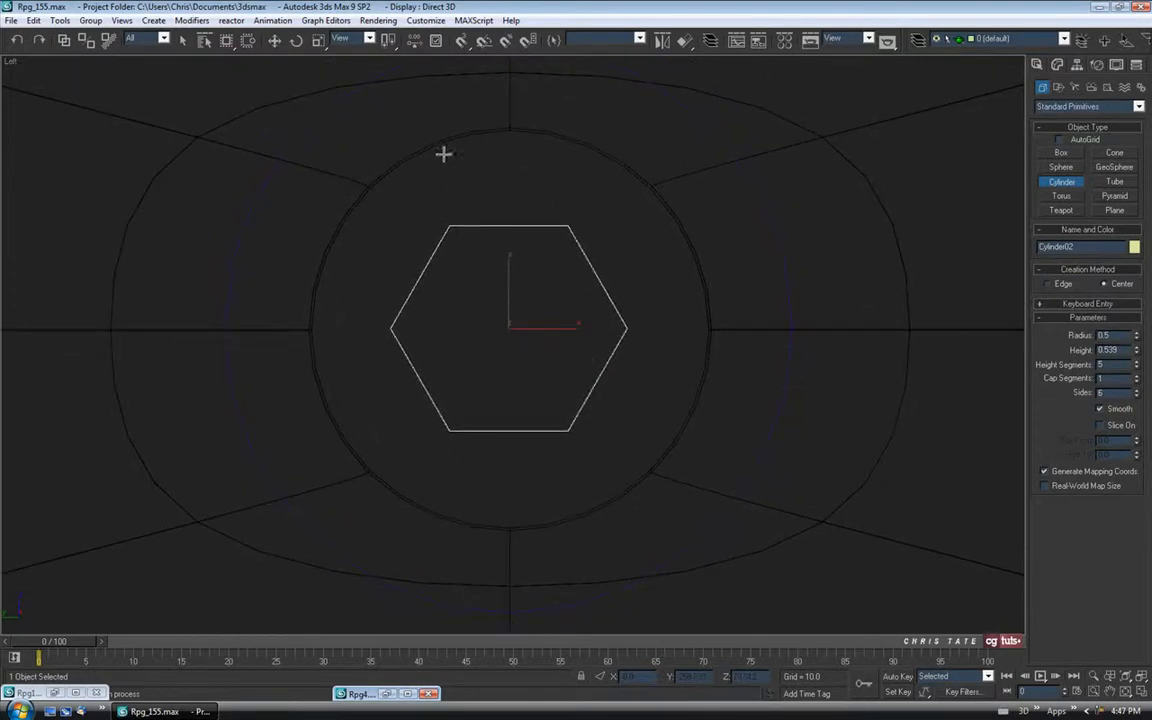
Step: Turn on snapping and trace the six-sided cylinder's outline with a closed line spline through all six corners
click(1059, 89)
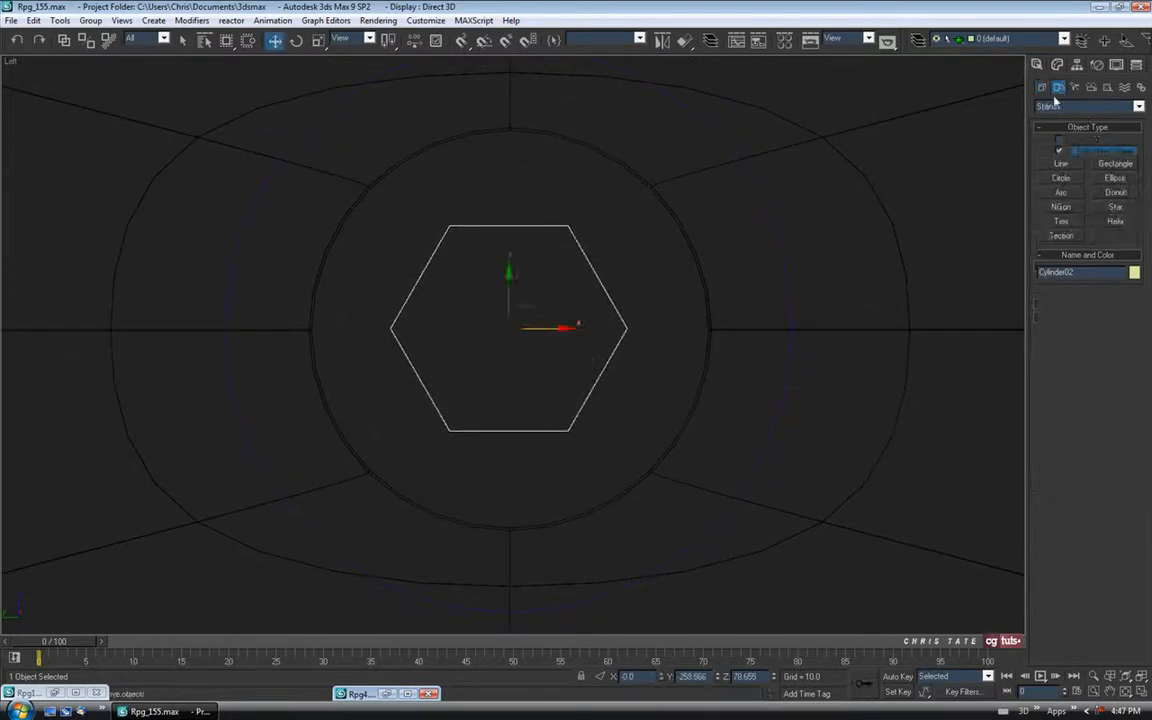
click(1059, 166)
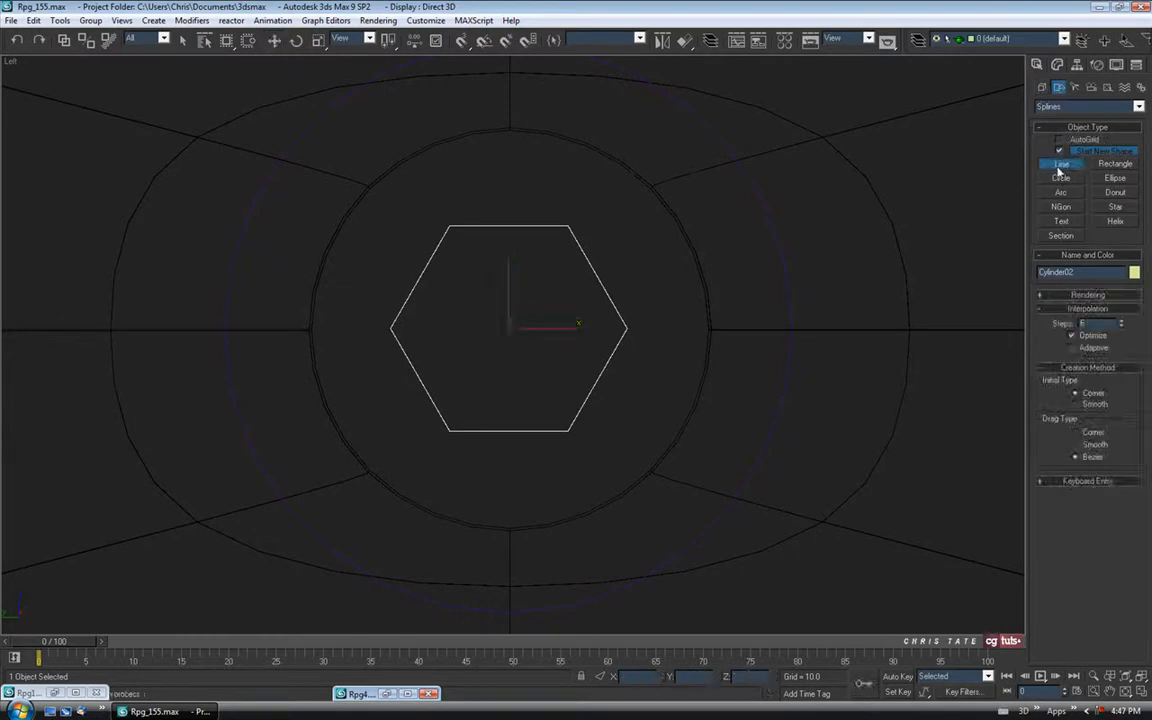
click(462, 42)
click(567, 226)
click(449, 226)
click(390, 328)
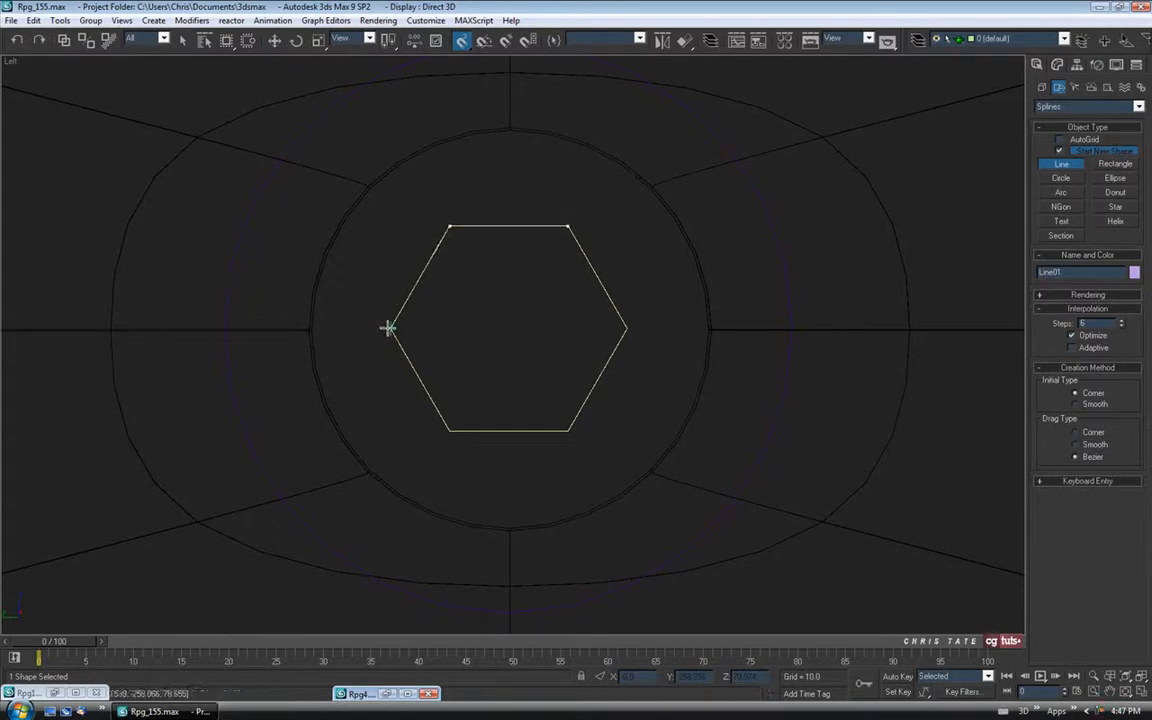
click(449, 431)
click(568, 431)
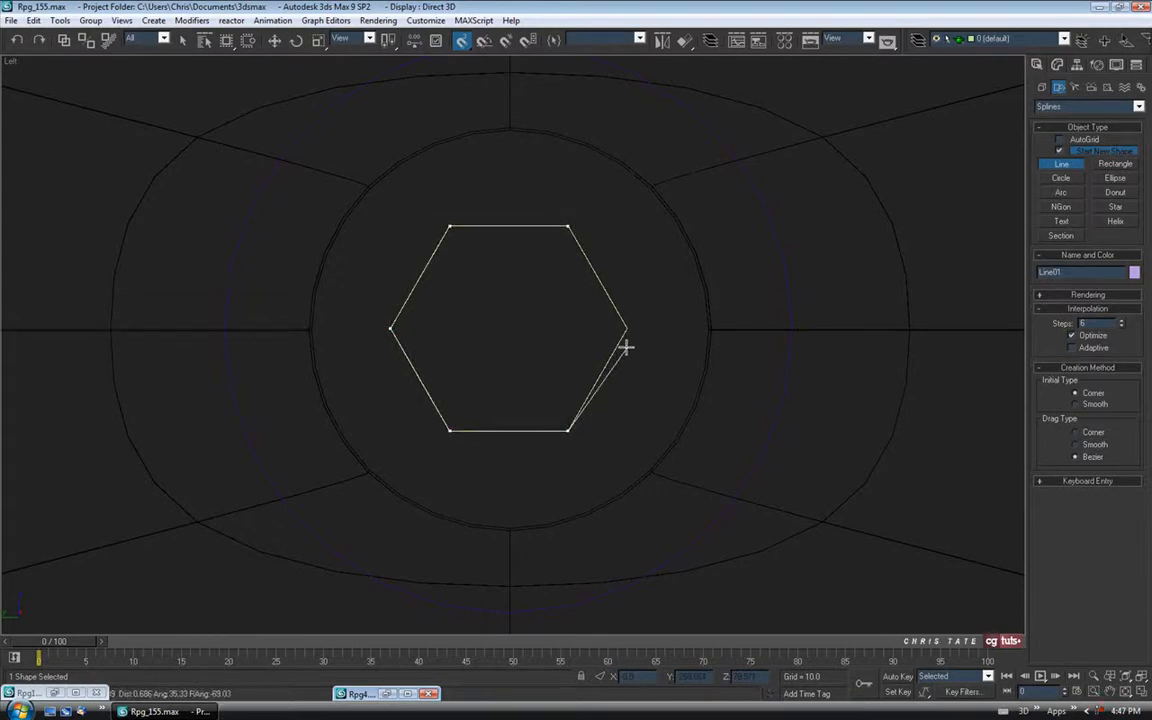
click(568, 226)
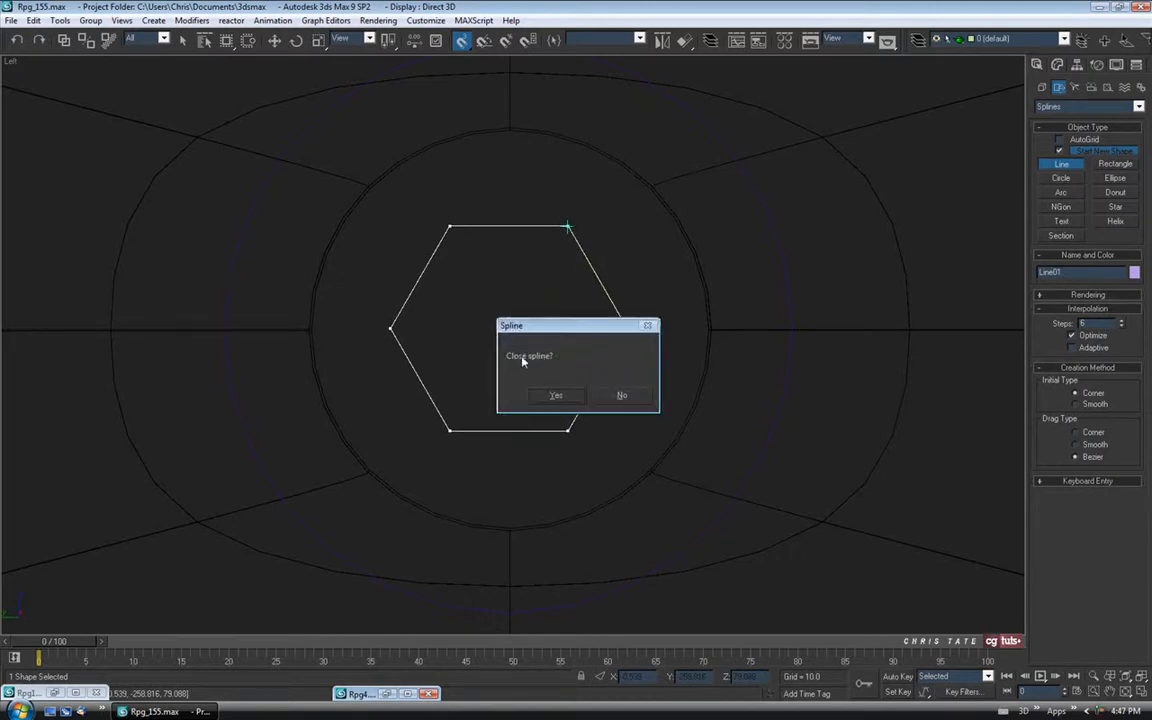
click(556, 396)
middle_drag(525, 257, 525, 249)
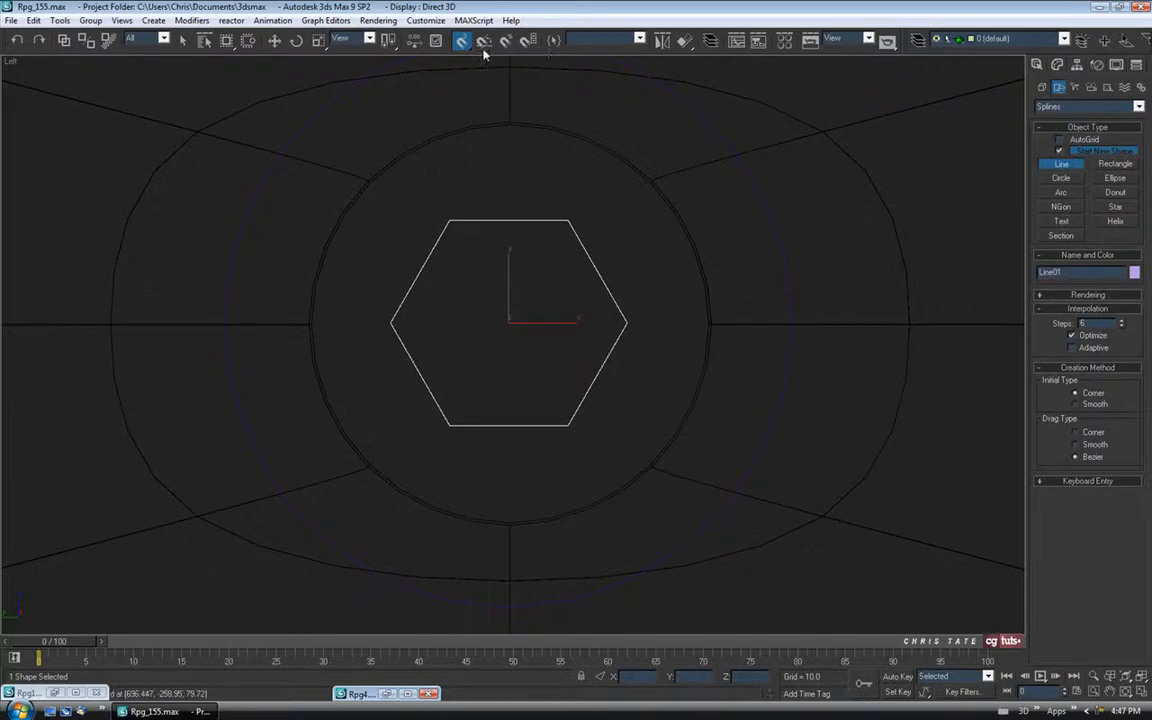
Step: Select Cylinder02 by name and delete it, leaving only the traced hexagon spline
click(183, 40)
middle_drag(446, 286, 450, 296)
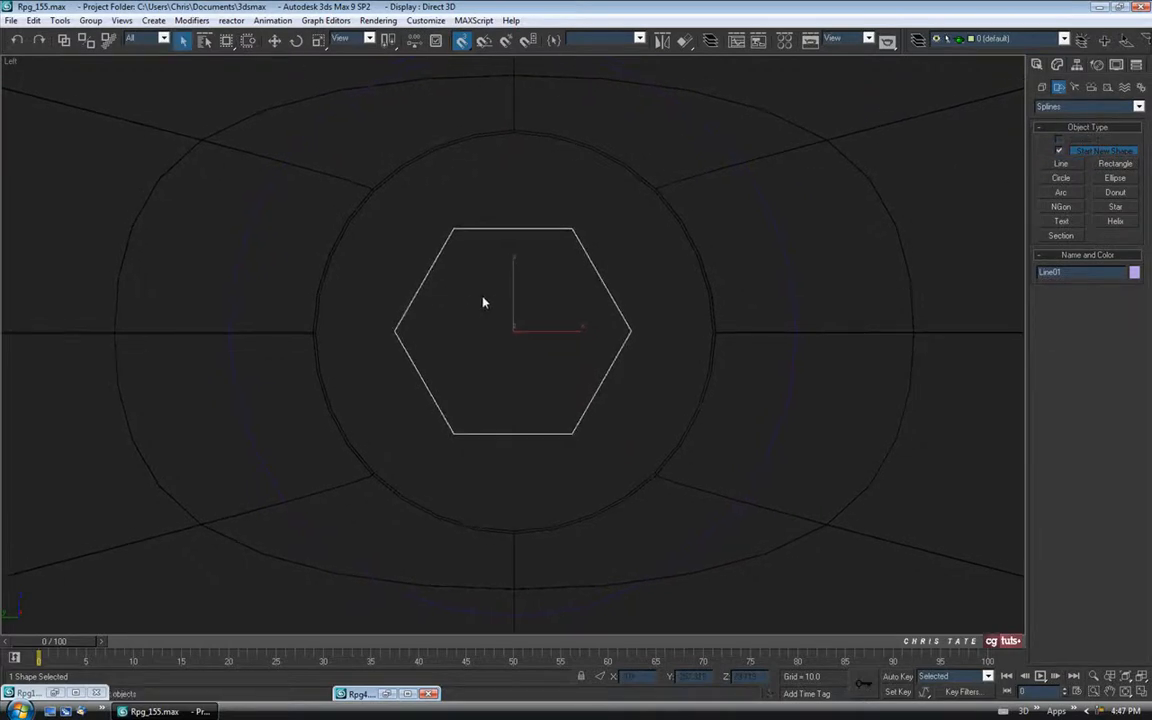
key(h)
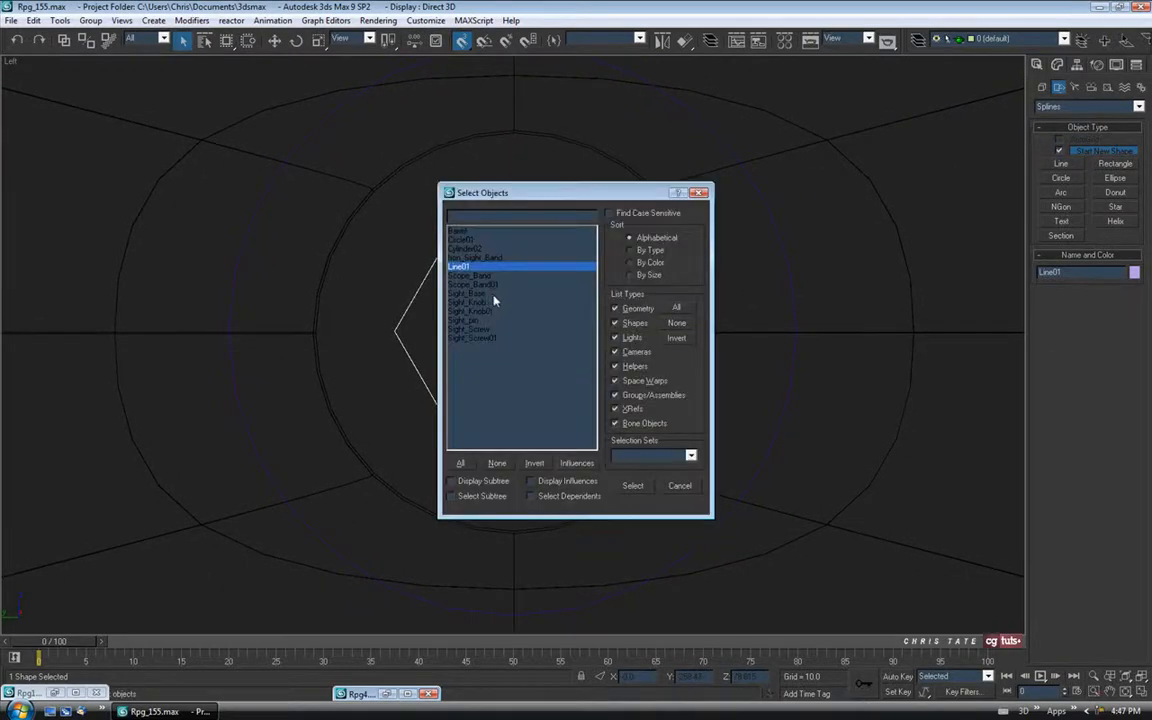
double_click(466, 249)
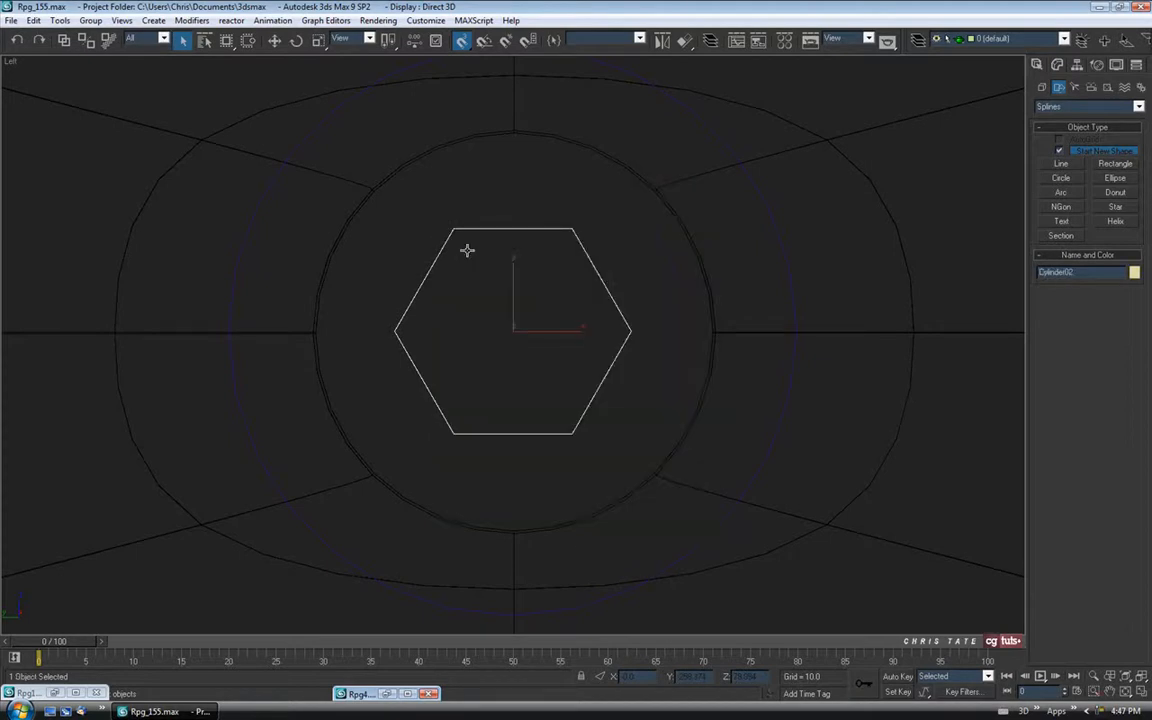
click(532, 305)
Step: Convert the circle to an editable spline and attach the hexagon spline to it
scroll(532, 309, down, 2)
middle_drag(532, 290, 526, 304)
drag(646, 222, 646, 222)
right_click(641, 221)
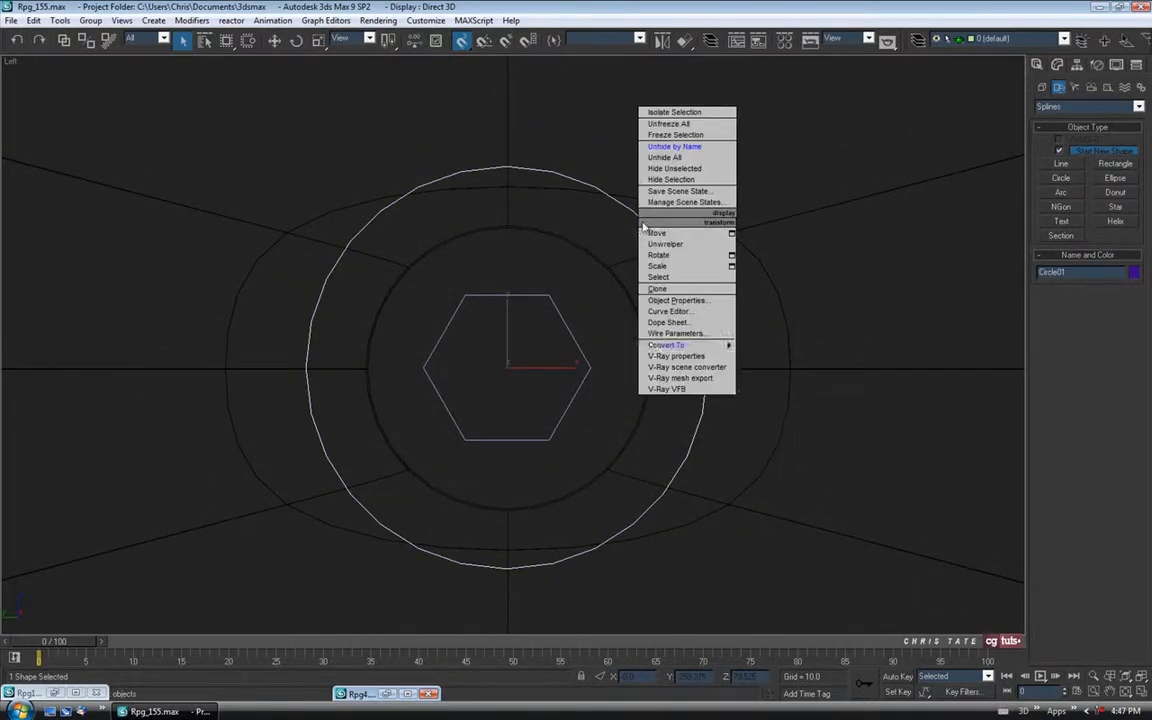
mouse_move(690, 345)
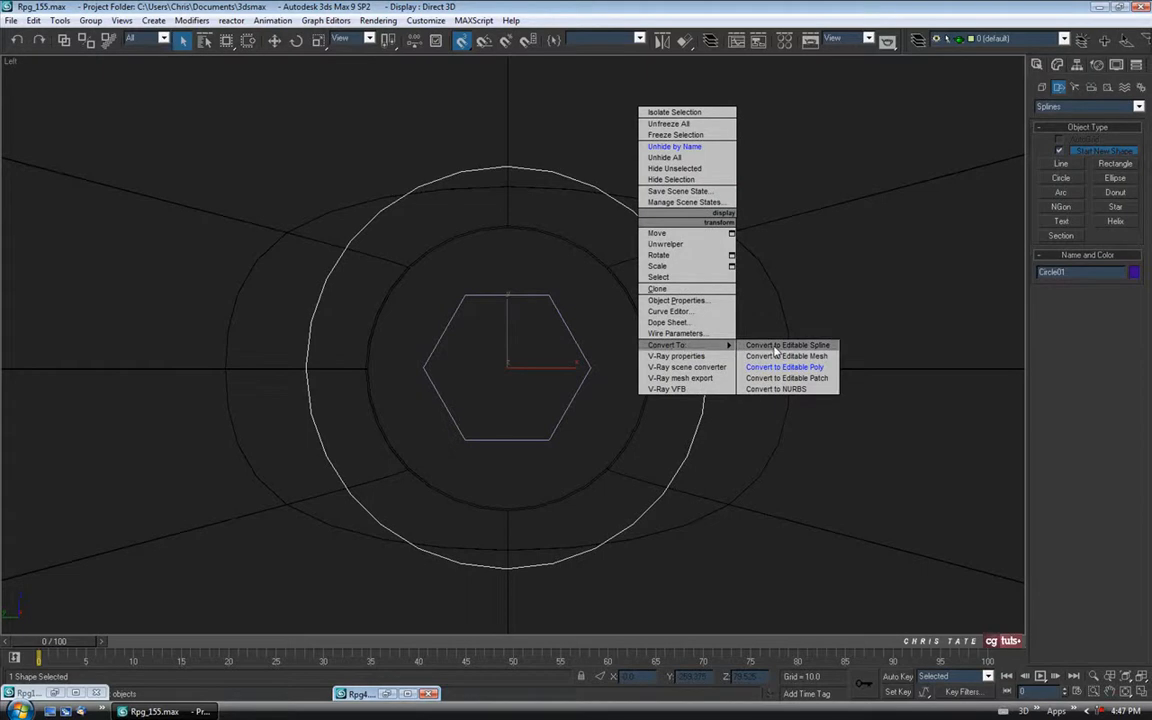
click(775, 346)
click(1060, 561)
click(587, 361)
key(w)
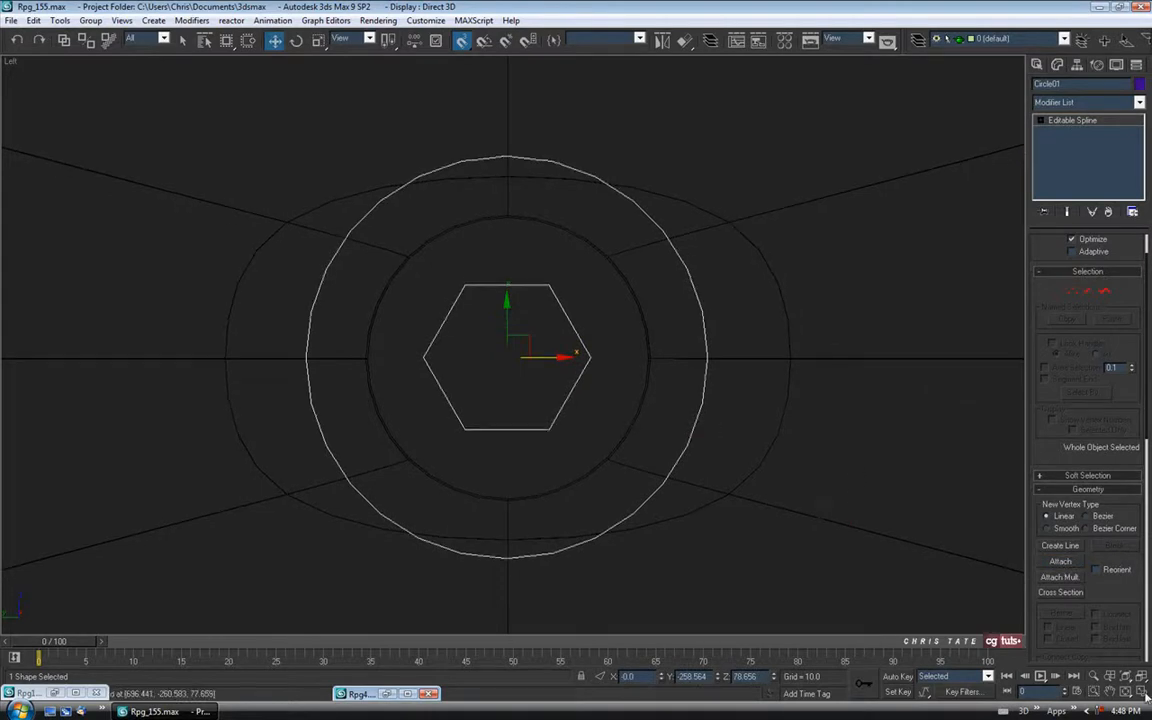
Step: Turn snapping off and move the combined circle and hexagon along X until they sit beside the bracket's hole
click(1142, 692)
right_click(830, 535)
click(1142, 692)
scroll(752, 455, down, 4)
scroll(705, 419, down, 5)
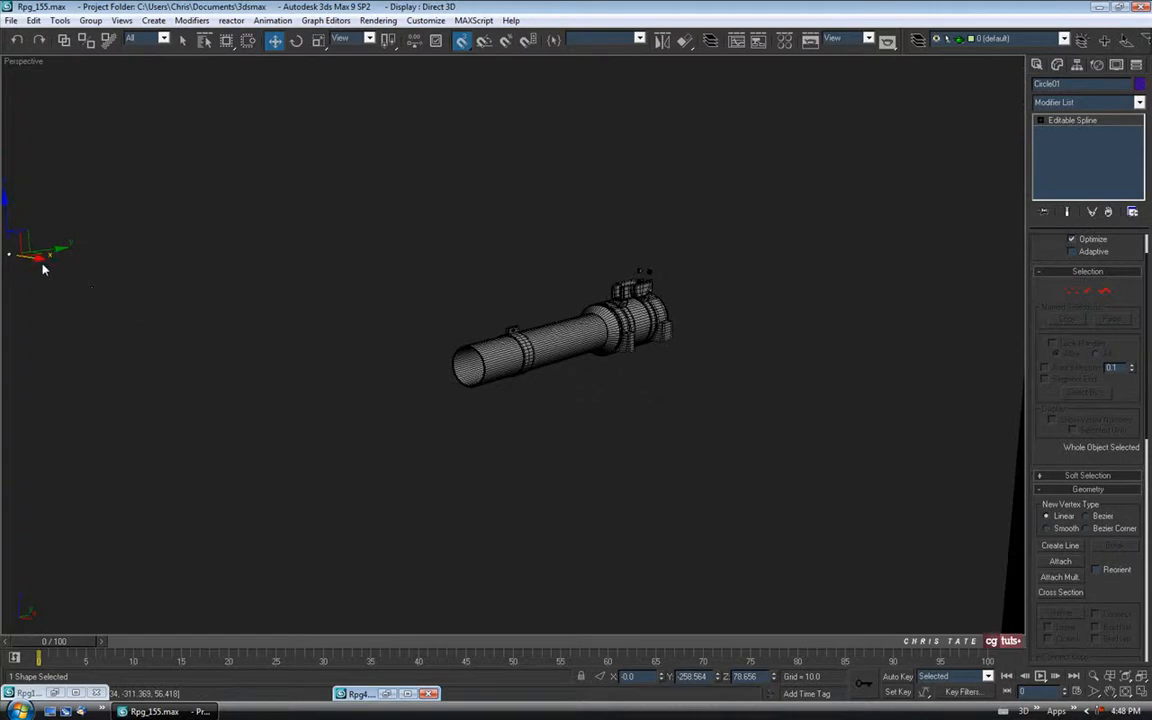
drag(38, 257, 357, 326)
key(ctrl+z)
drag(33, 259, 528, 321)
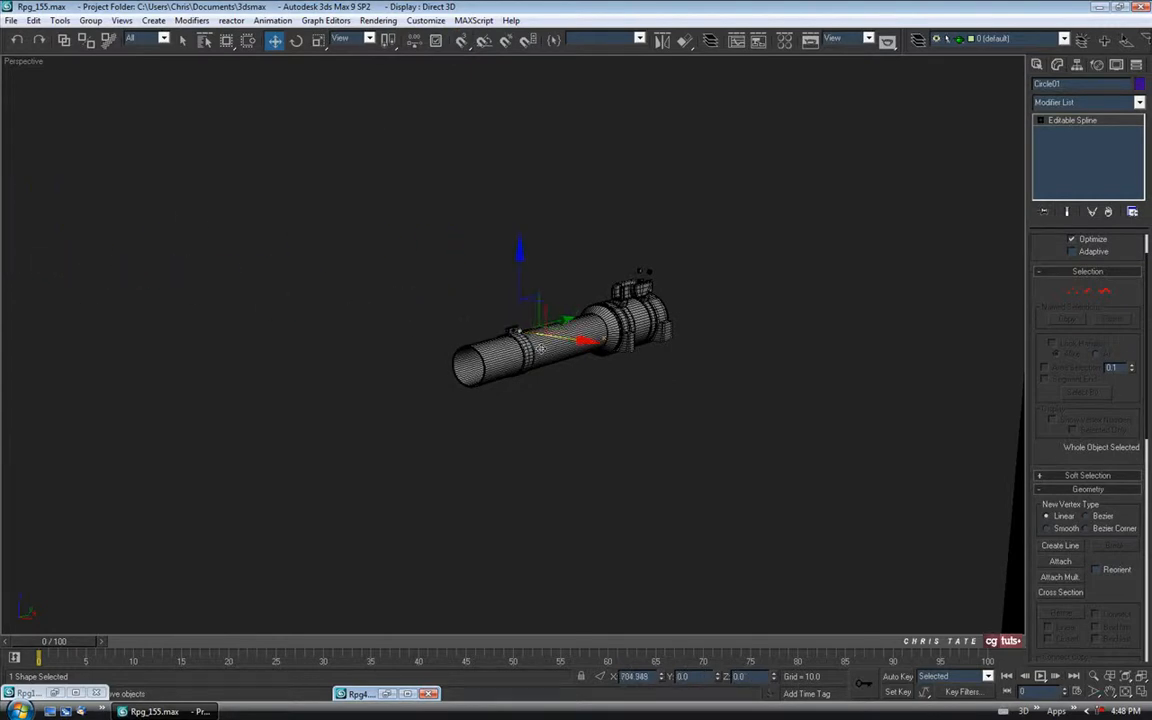
key(z)
alt+middle_drag(522, 349, 620, 370)
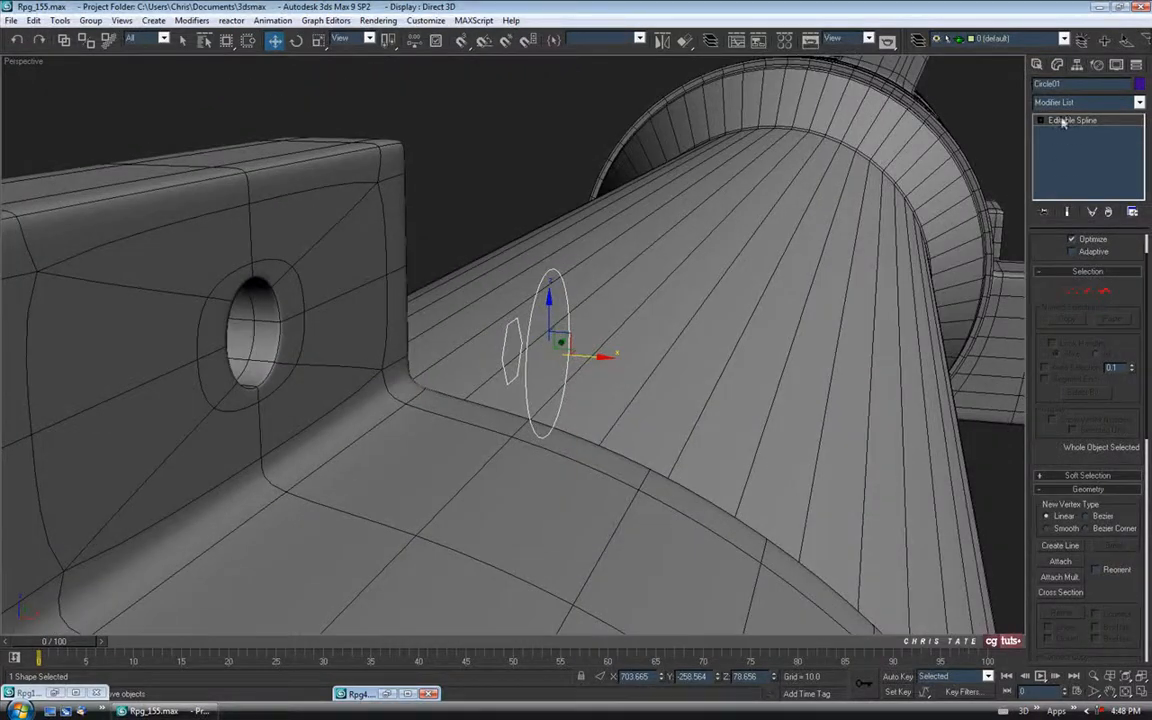
Step: Select the hexagon at spline level and move it along X toward the plane of the circle
click(1106, 294)
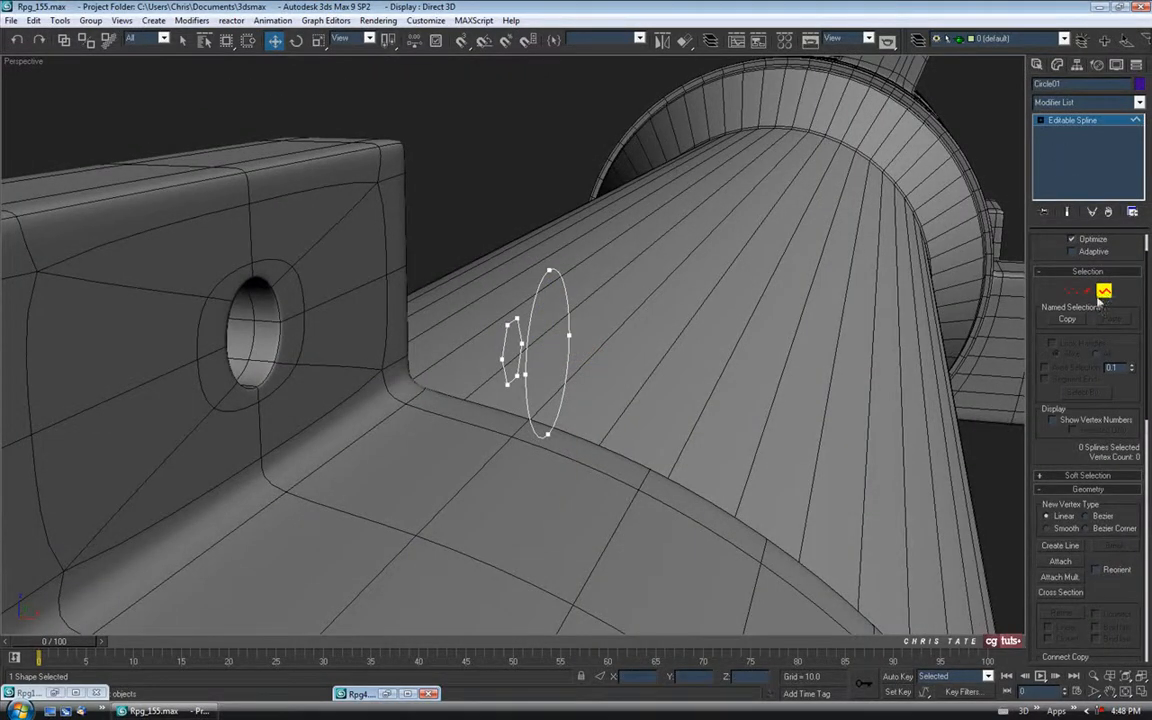
click(505, 338)
scroll(510, 320, up, 4)
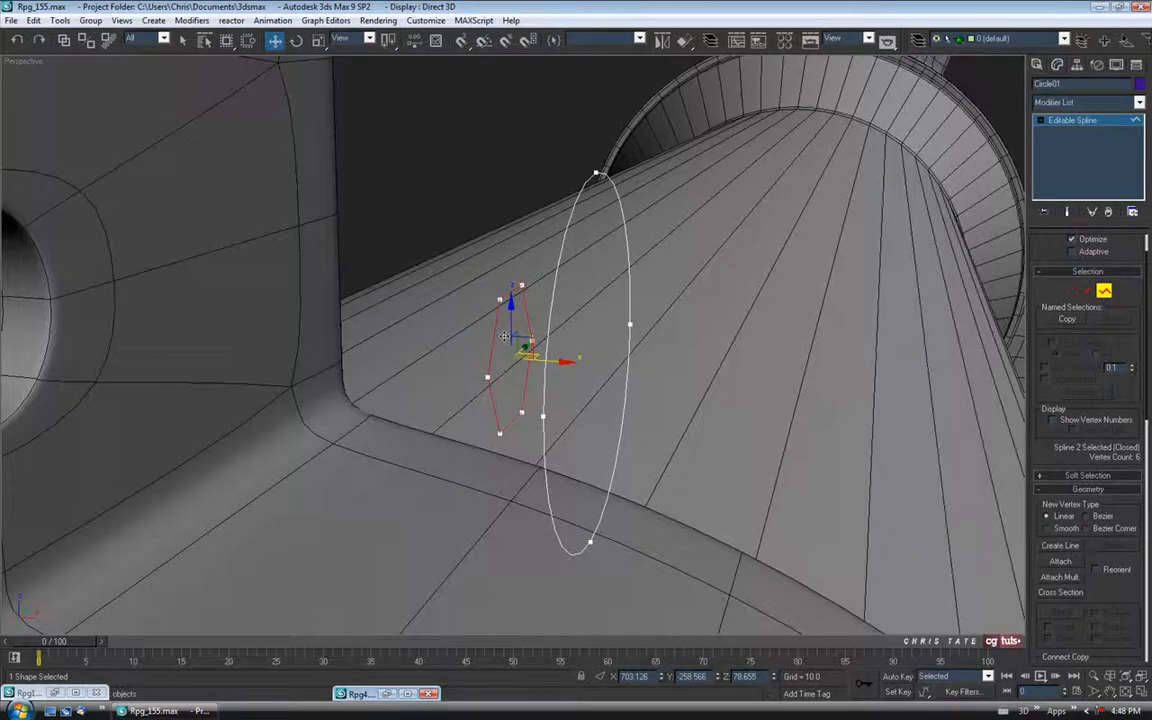
alt+middle_drag(500, 340, 510, 335)
drag(575, 366, 662, 374)
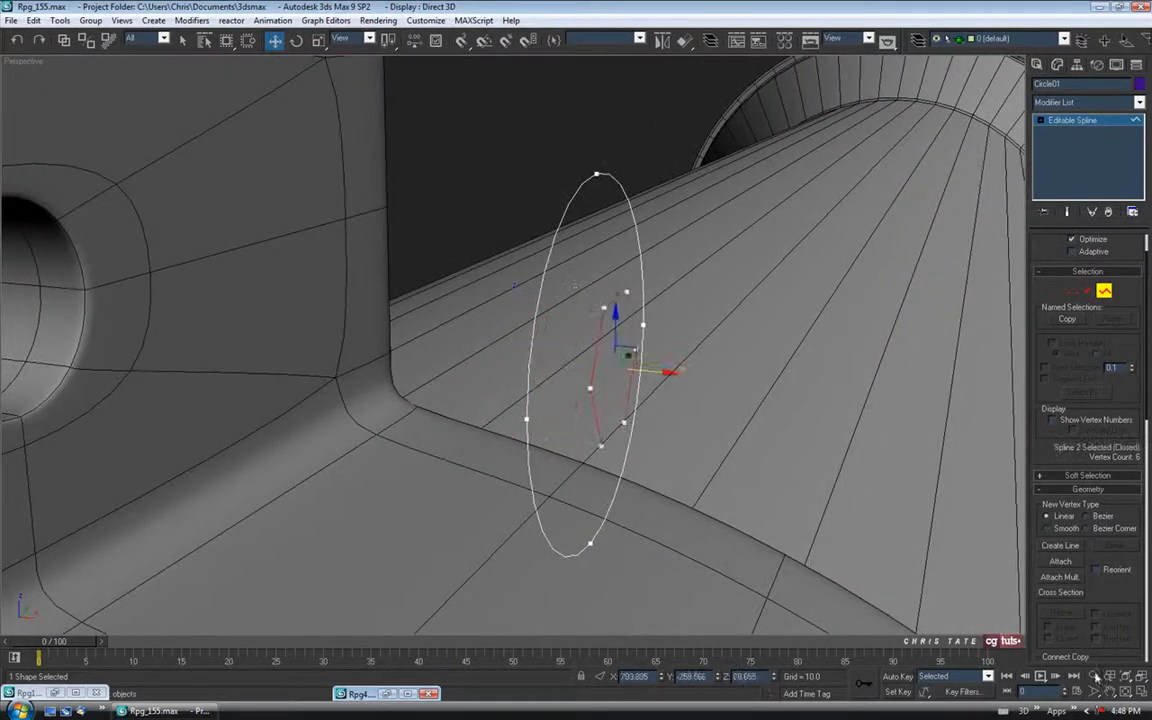
Step: Move the hexagon back along X in the front view to nearly line up with the circle
click(1141, 691)
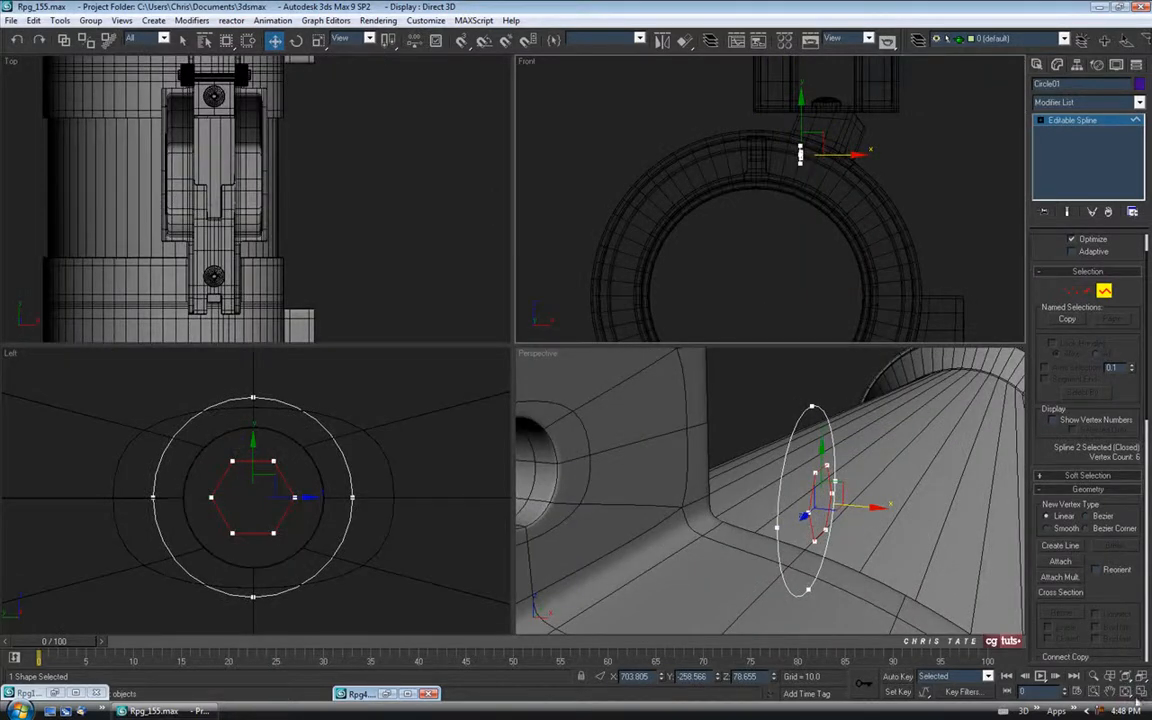
click(1137, 696)
scroll(524, 288, up, 8)
middle_drag(674, 181, 522, 411)
middle_drag(610, 185, 512, 337)
scroll(510, 337, up, 4)
drag(556, 323, 463, 326)
scroll(411, 313, up, 4)
middle_drag(411, 313, 679, 368)
middle_drag(447, 229, 468, 328)
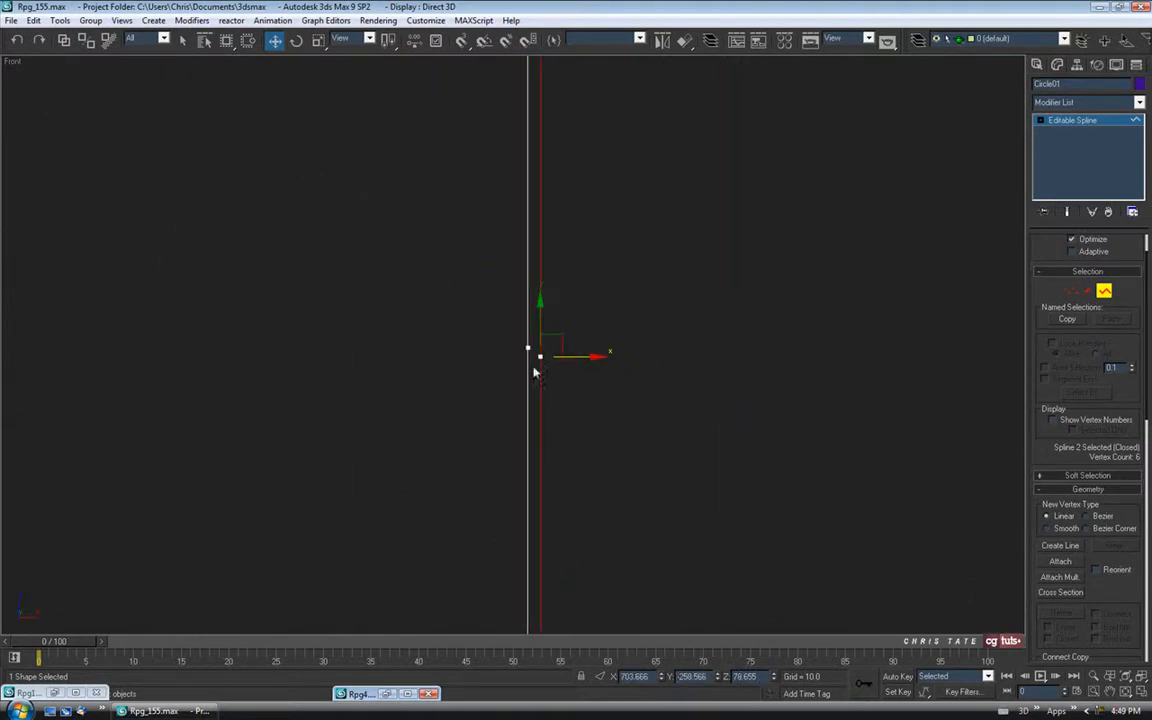
Step: Fine-tune the hexagon's X position to about 703.665 so it lies in the circle's plane
drag(573, 356, 570, 356)
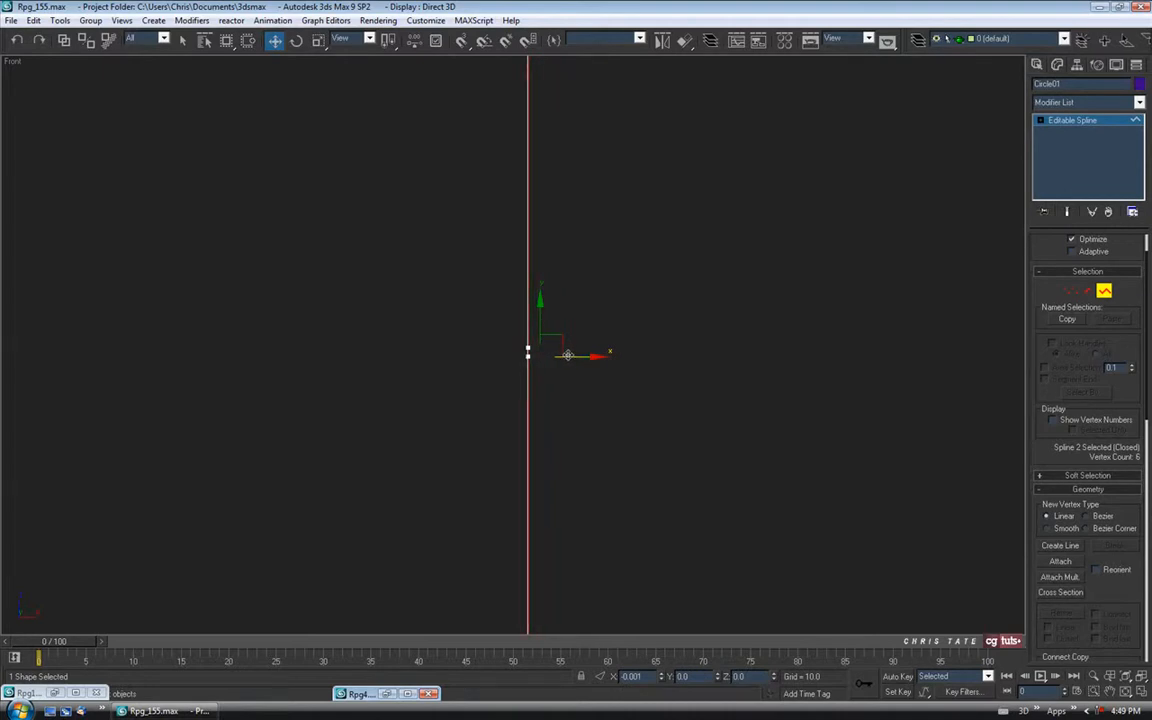
drag(568, 356, 568, 356)
scroll(517, 351, up, 5)
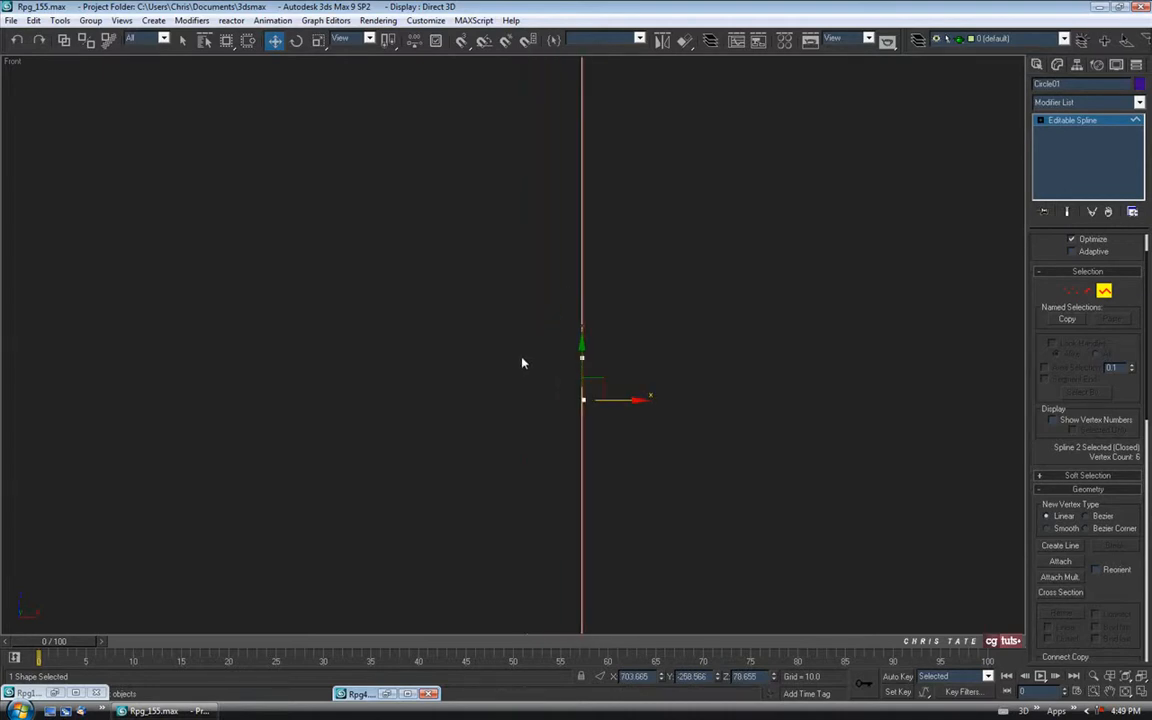
middle_drag(578, 407, 523, 389)
drag(570, 383, 569, 380)
scroll(569, 380, down, 3)
scroll(558, 375, down, 4)
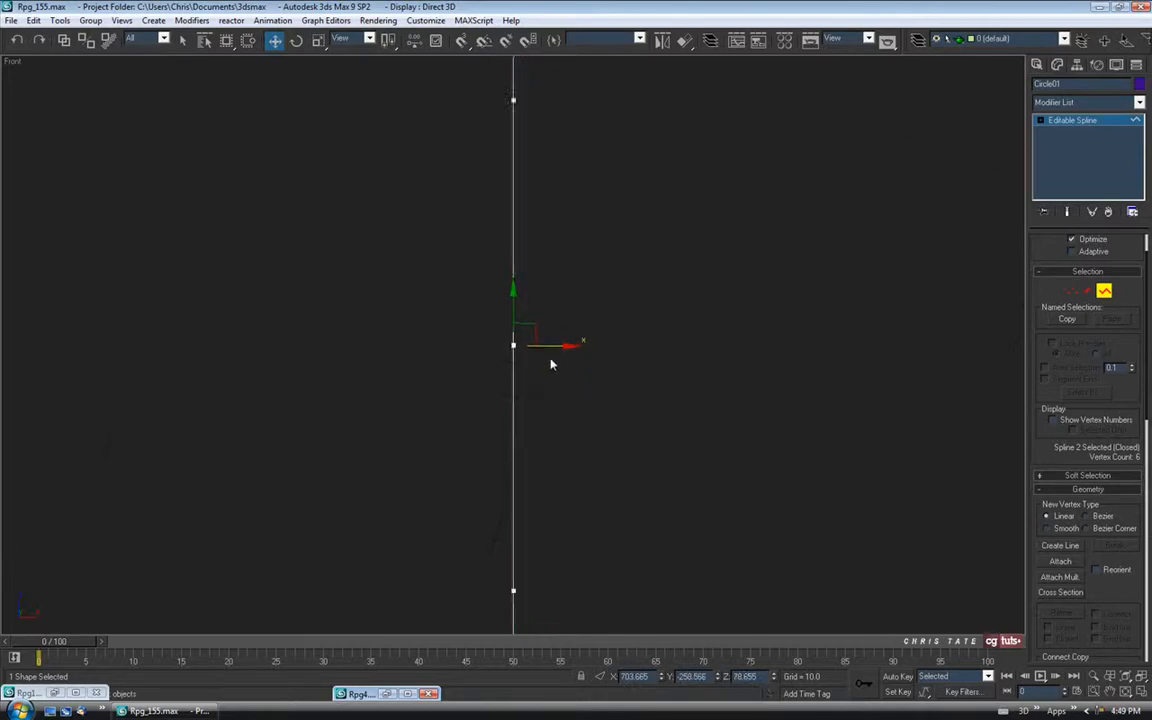
scroll(549, 340, down, 3)
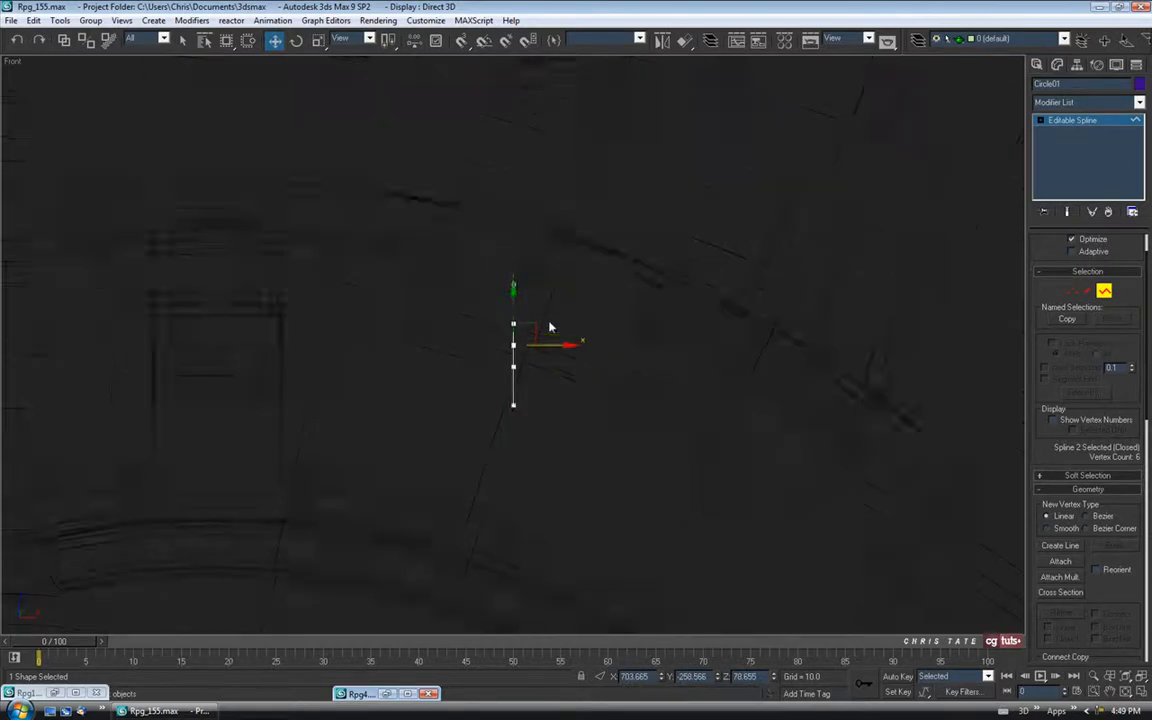
Step: Leave spline editing and apply a Shell modifier to the combined shape to form the bolt head
click(1105, 292)
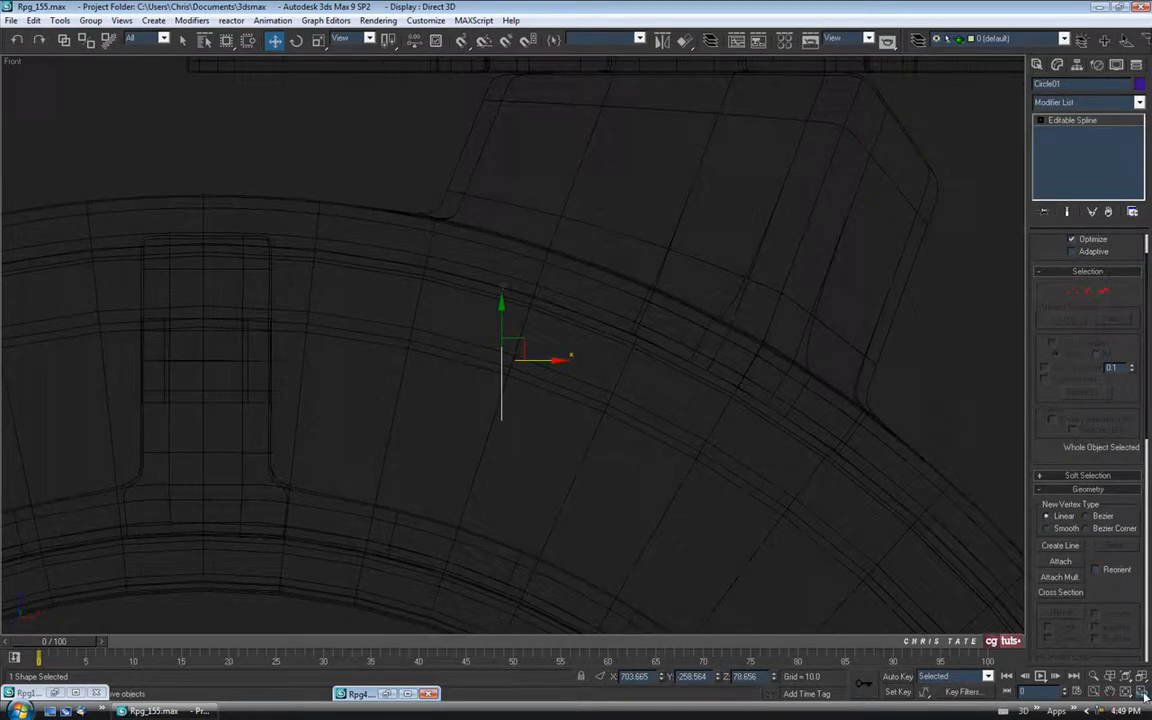
click(1141, 693)
right_click(776, 503)
key(alt+w)
mouse_move(643, 426)
alt+middle_down()
mouse_move(668, 424)
mouse_move(631, 440)
alt+middle_up()
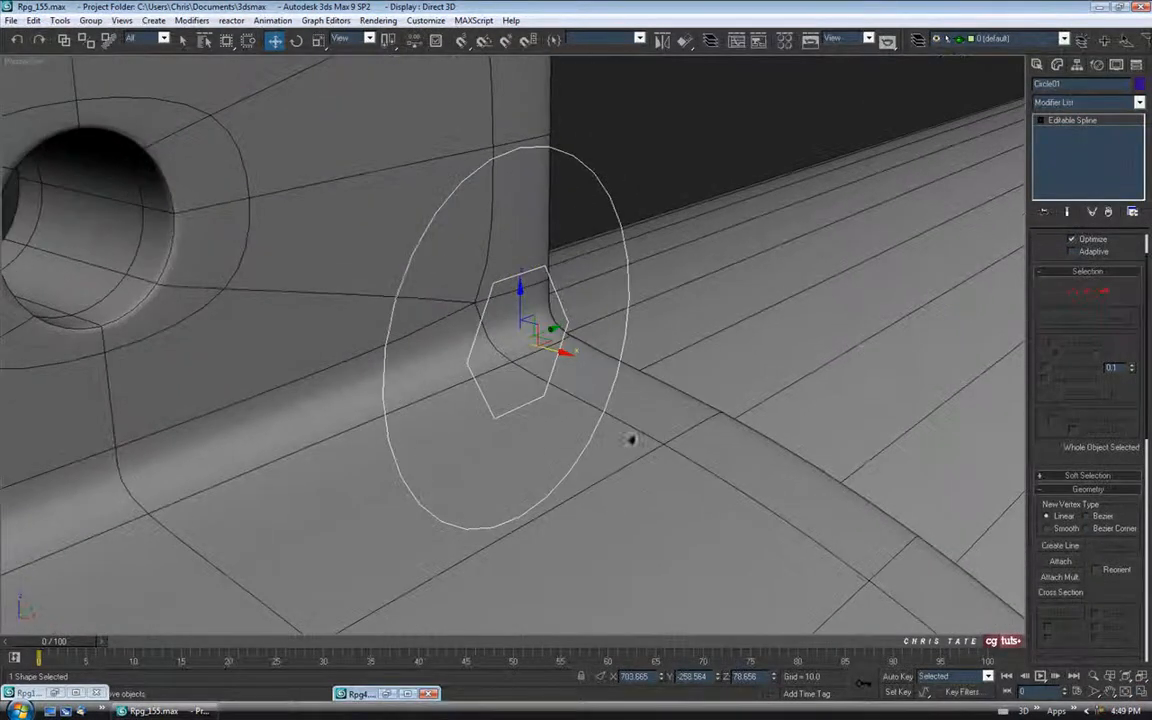
click(1139, 102)
drag(1146, 136, 1146, 352)
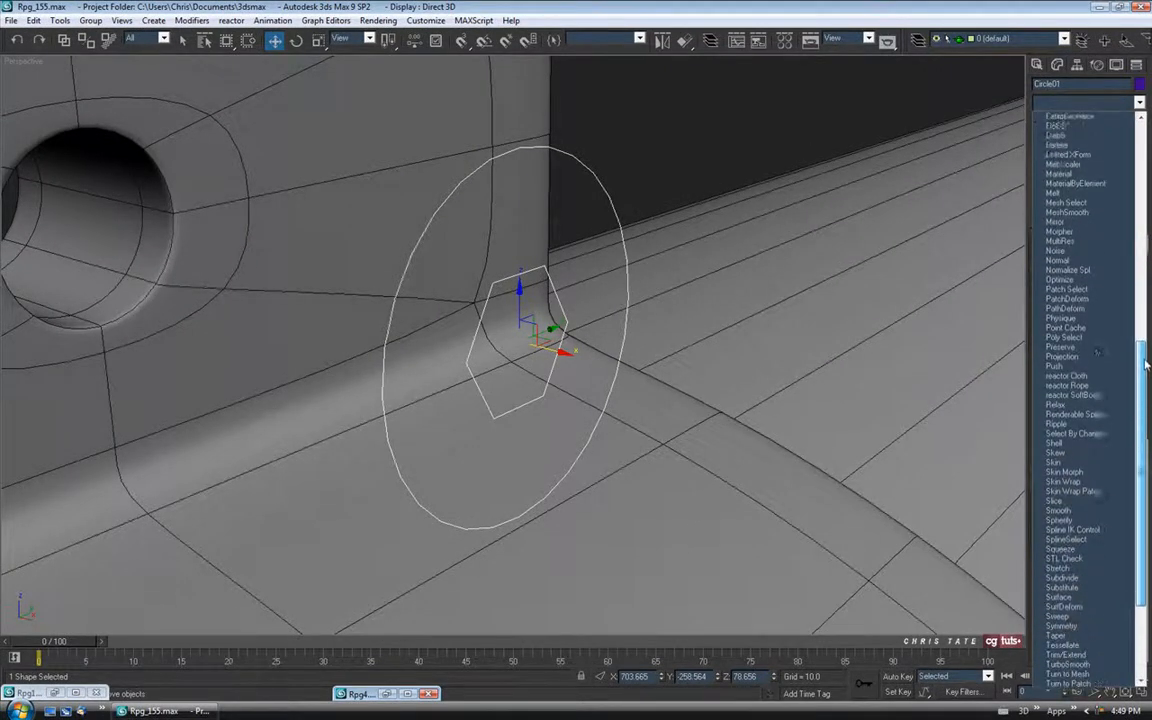
click(1056, 462)
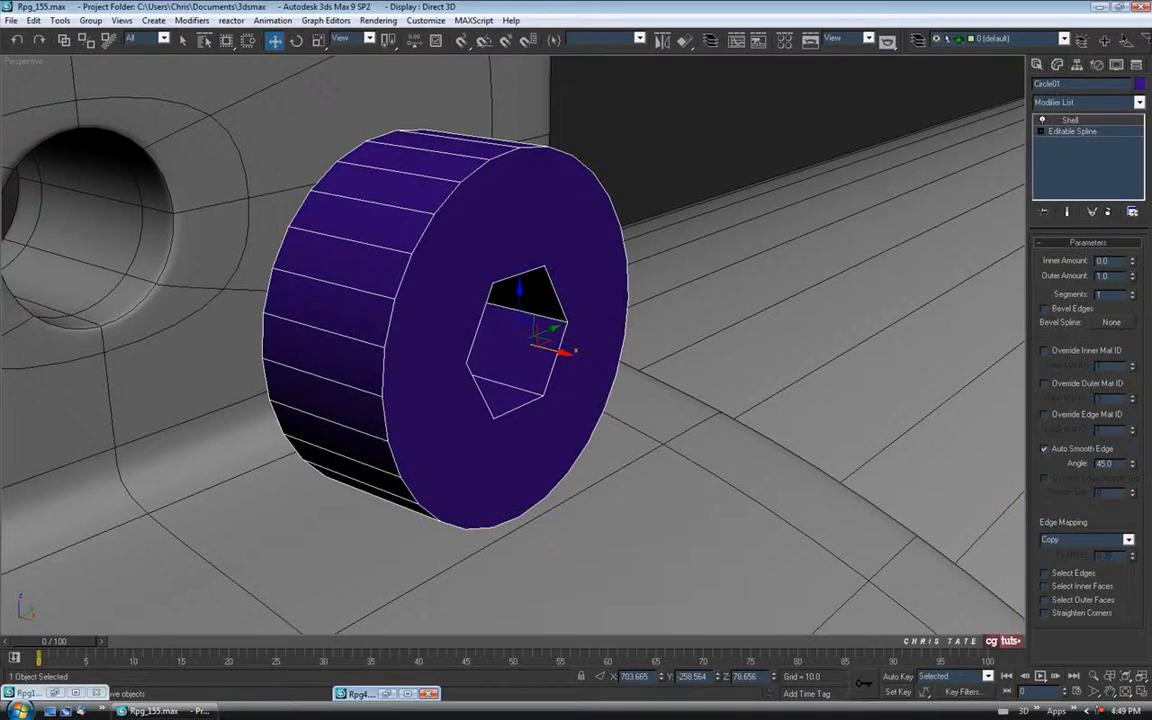
alt+middle_drag(609, 342, 656, 381)
scroll(656, 381, down, 3)
Step: Check the bolts in the Rpg4.jpg reference image and move the bolt head along X into the bracket's hole, to about 700.042
click(388, 694)
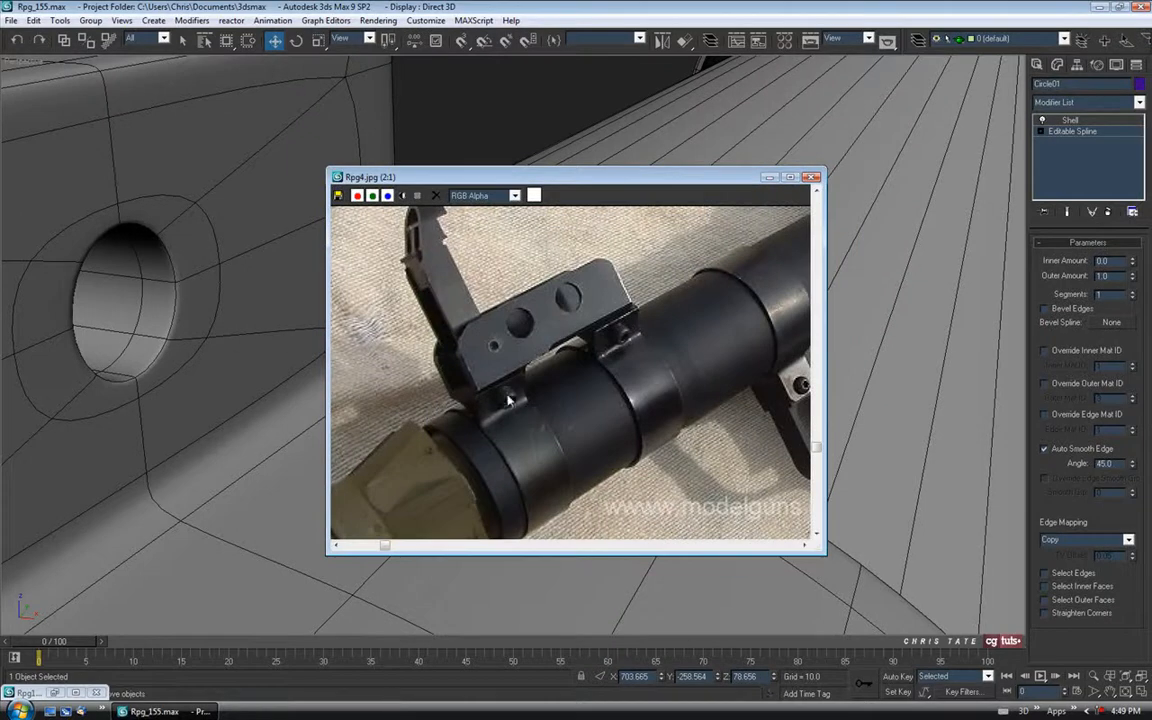
click(770, 178)
middle_drag(668, 390, 736, 397)
drag(656, 370, 318, 351)
scroll(617, 386, down, 6)
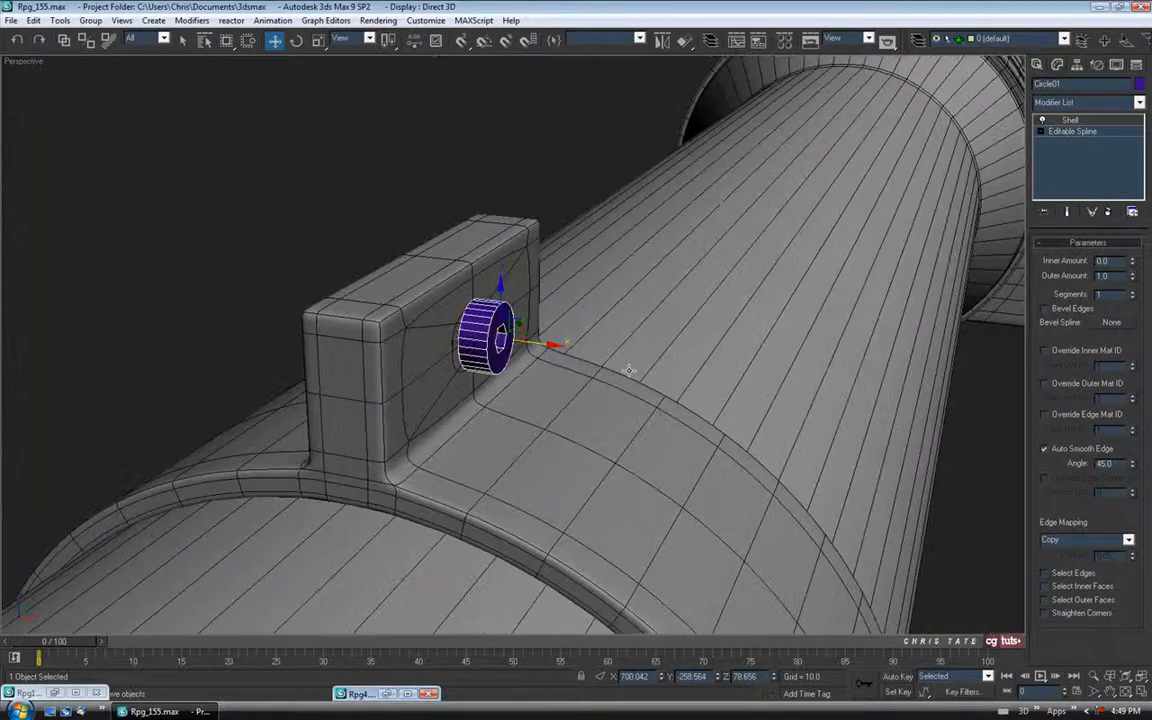
alt+middle_drag(624, 377, 755, 398)
scroll(755, 398, up, 3)
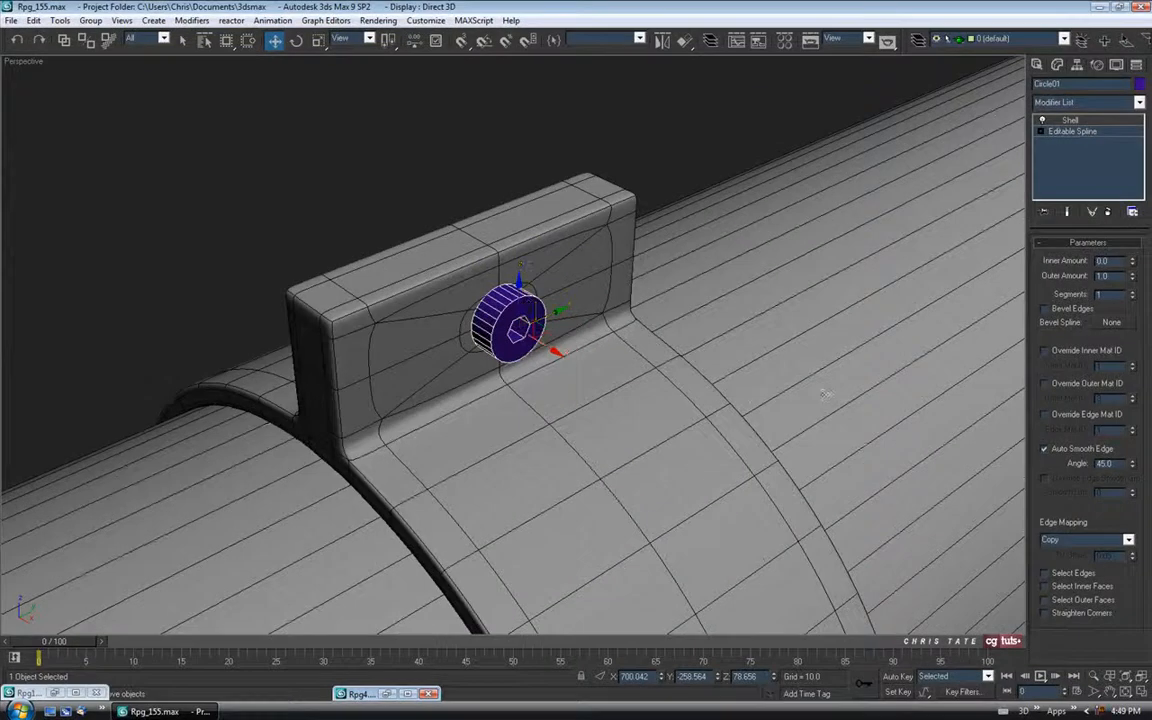
Step: Set the Shell's outer amount to 1.3 and shift the bolt head about 0.36 outward along X
drag(1115, 276, 1053, 283)
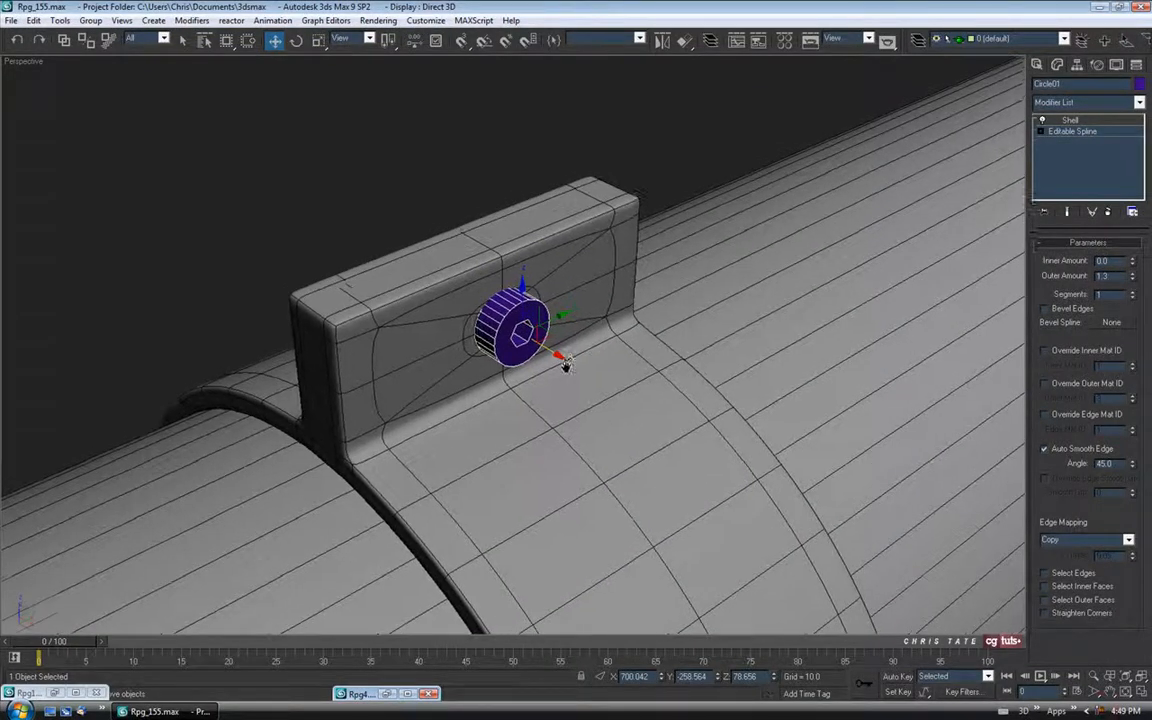
scroll(558, 358, up, 3)
drag(614, 389, 626, 402)
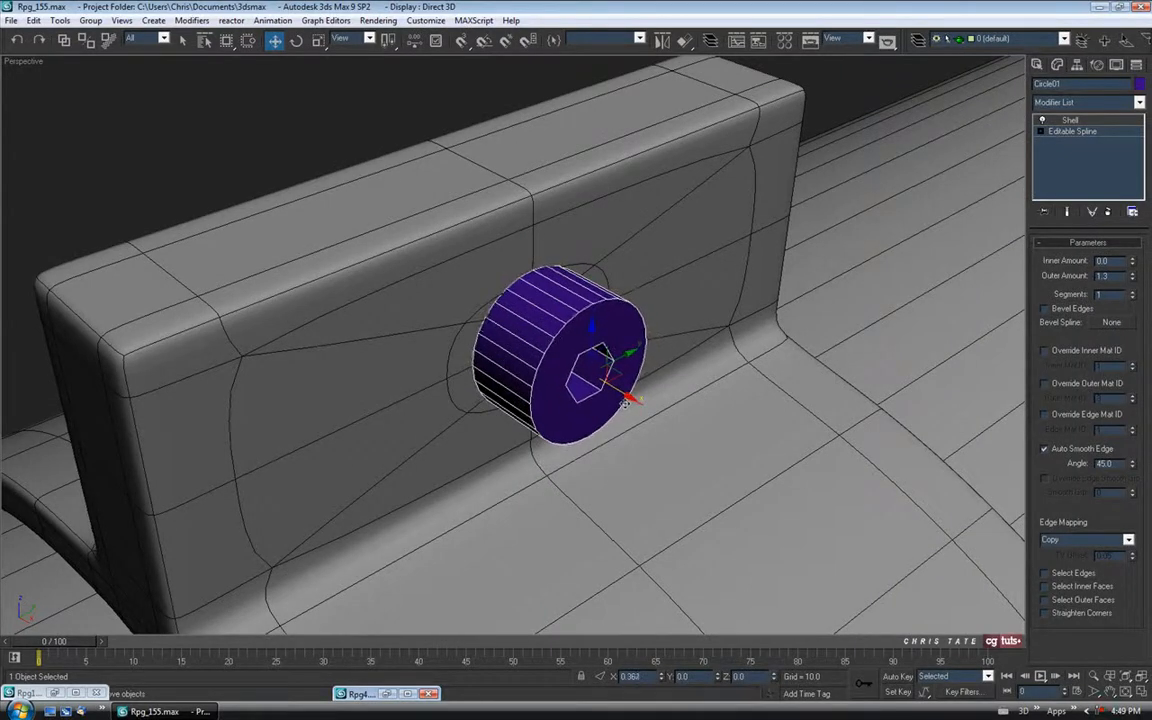
Step: Isolate the bolt head and convert it to an Editable Poly
alt+middle_drag(625, 478, 550, 403)
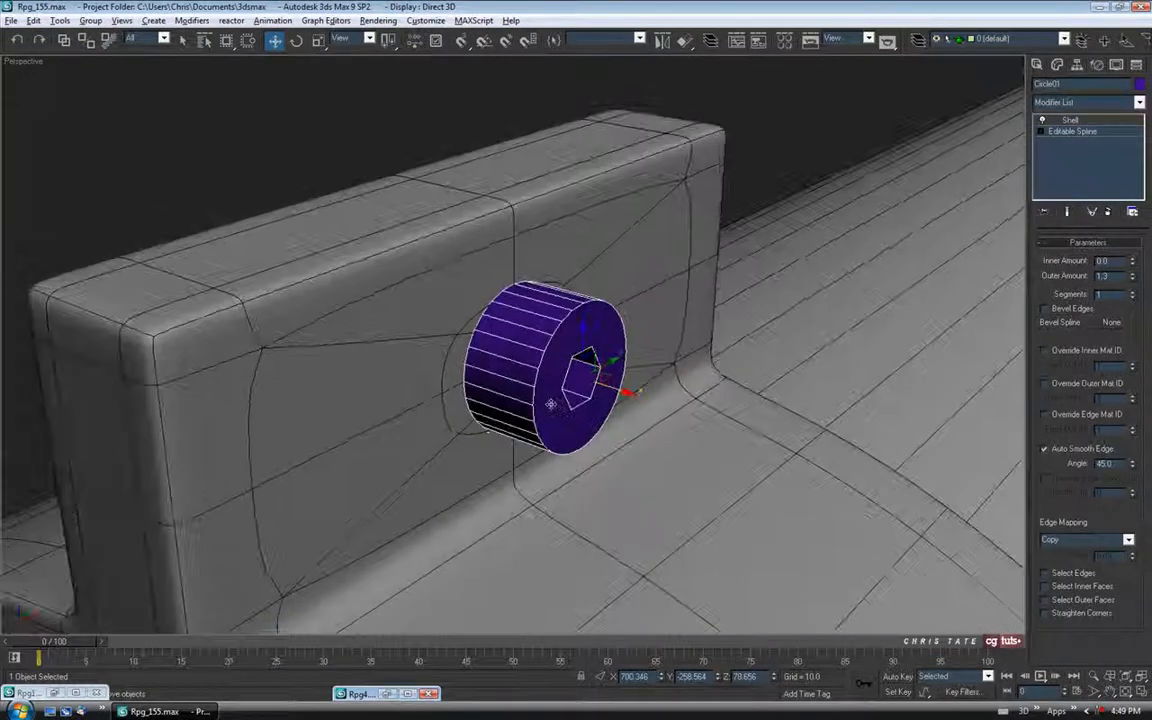
scroll(550, 403, up, 2)
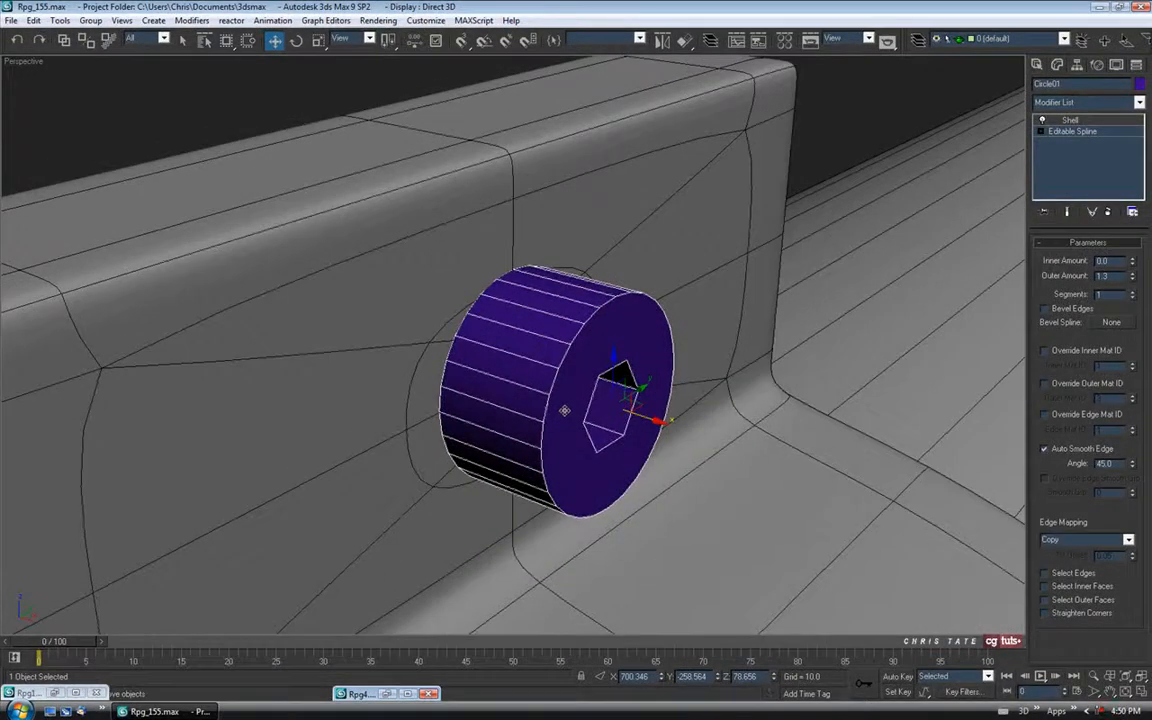
middle_drag(587, 449, 568, 378)
key(alt+q)
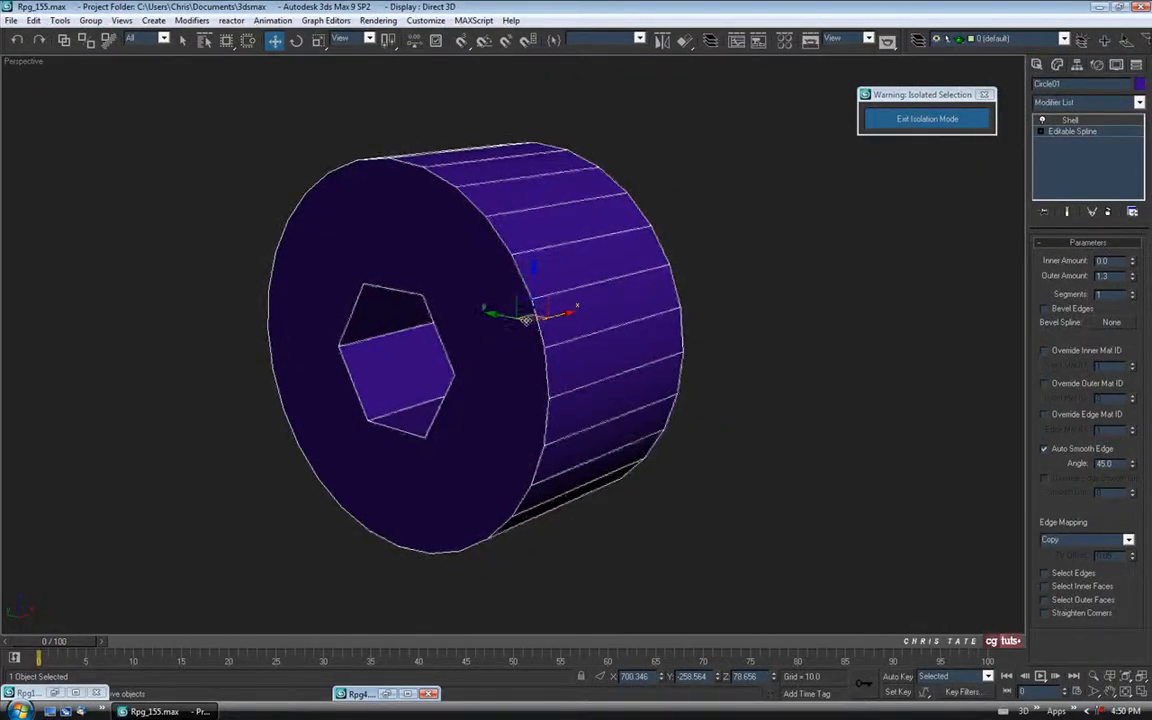
right_click(446, 305)
click(578, 443)
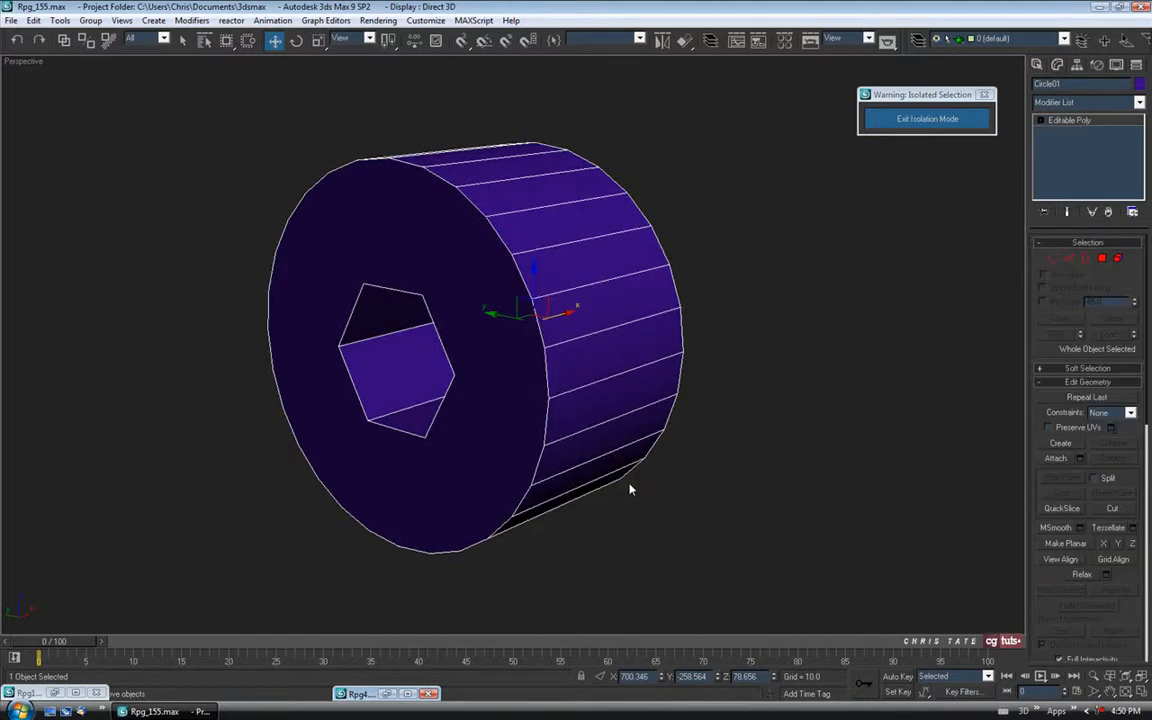
Step: Delete the flat ring-shaped polygon on the bolt head's back side
click(1101, 258)
click(494, 412)
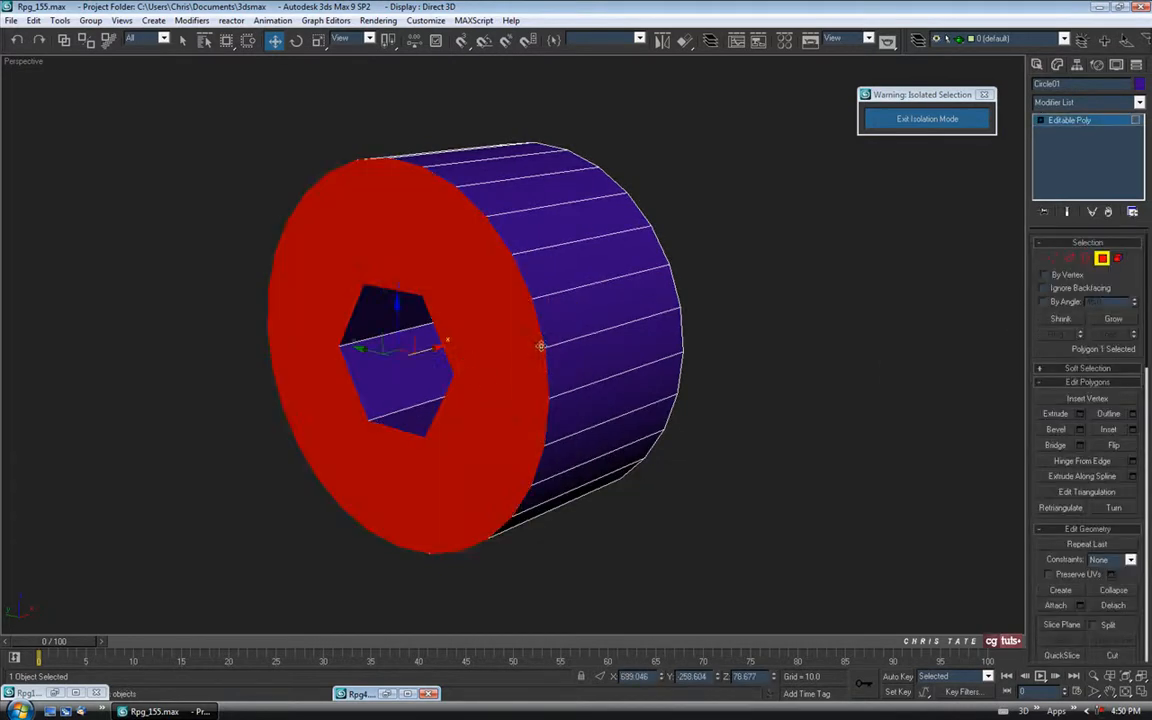
key(Delete)
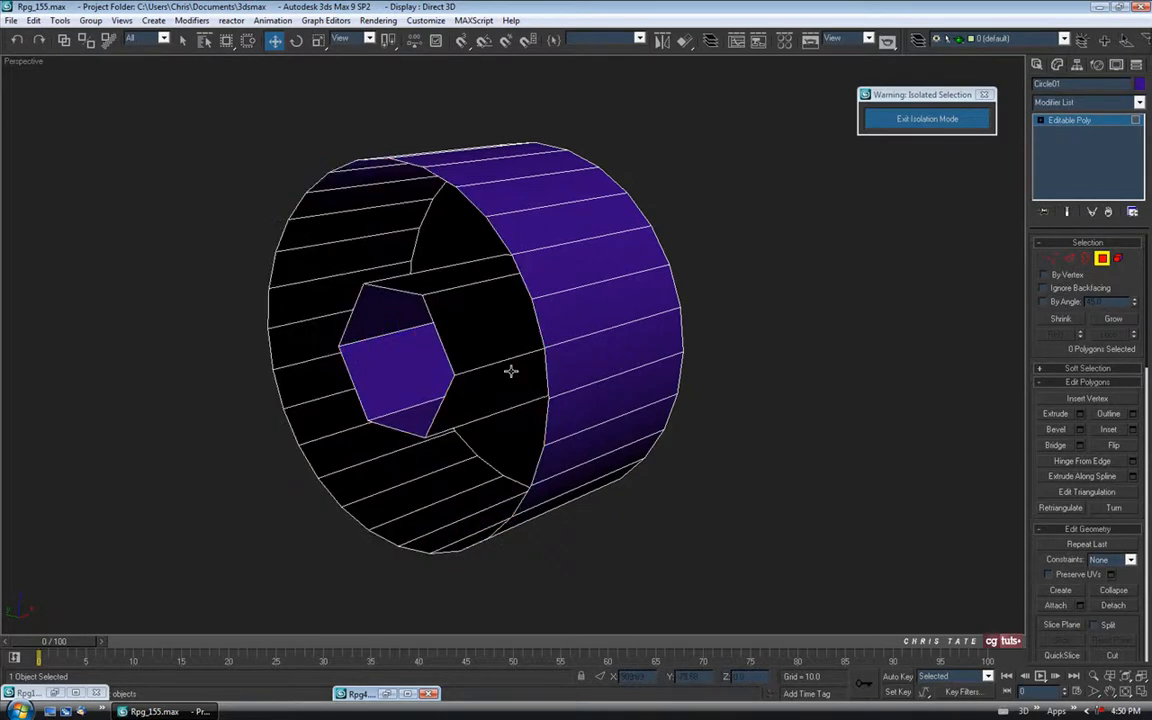
Step: Move the hexagonal socket's open border along X toward the front face, to about 699.714, making the socket shallower
click(1086, 258)
click(435, 325)
alt+middle_drag(411, 368, 481, 399)
drag(427, 352, 478, 342)
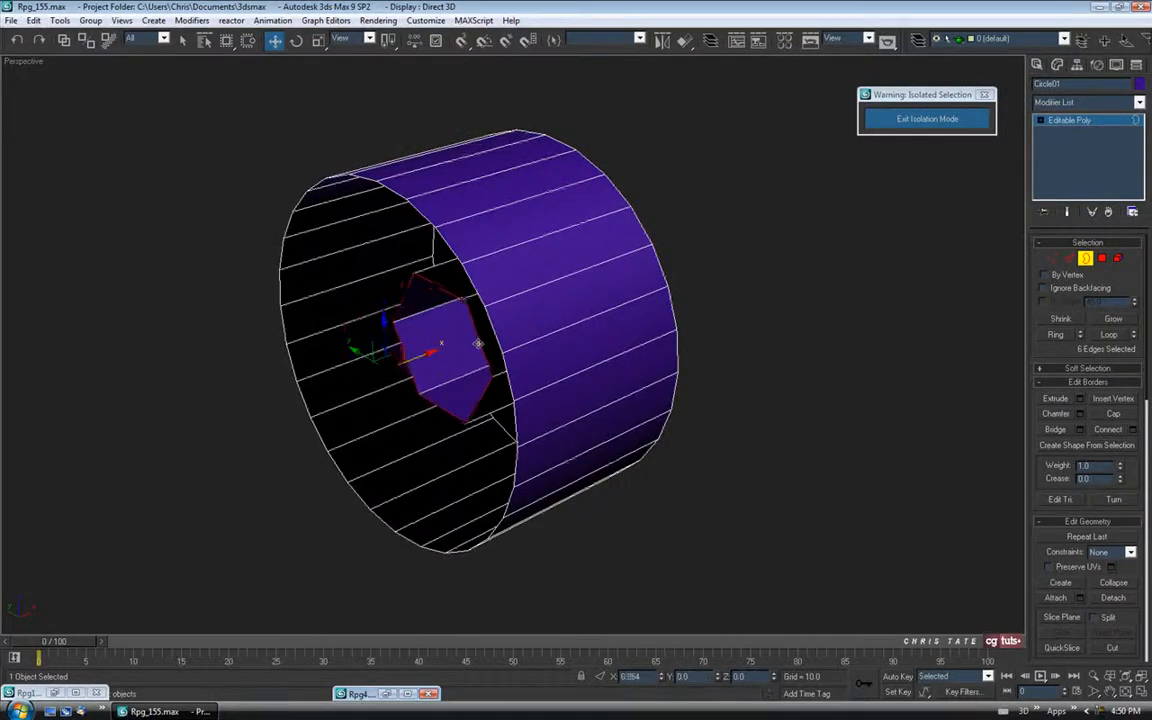
alt+middle_drag(547, 357, 455, 389)
drag(542, 333, 558, 350)
alt+middle_drag(560, 411, 784, 417)
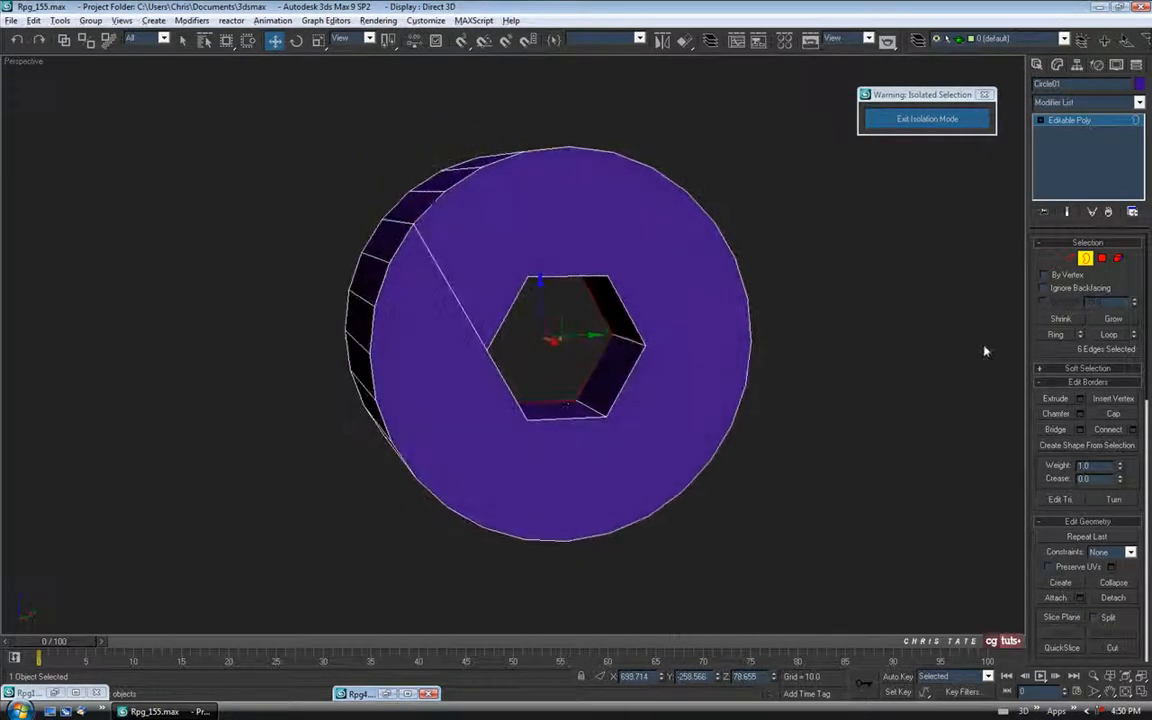
Step: Cap the hexagonal border to close the socket's floor, and cap the open circular border at the bolt head's back
click(1113, 414)
alt+middle_drag(550, 307, 787, 442)
alt+middle_drag(525, 342, 484, 262)
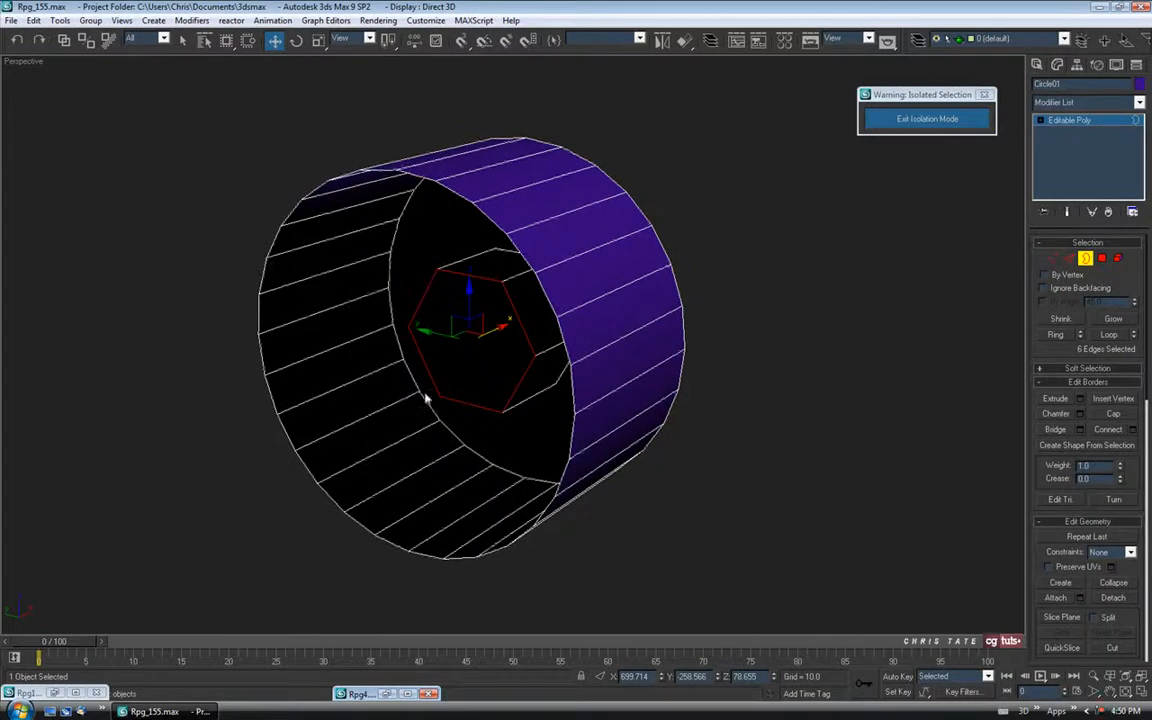
middle_drag(433, 410, 437, 381)
scroll(437, 381, down, 2)
middle_drag(600, 360, 621, 382)
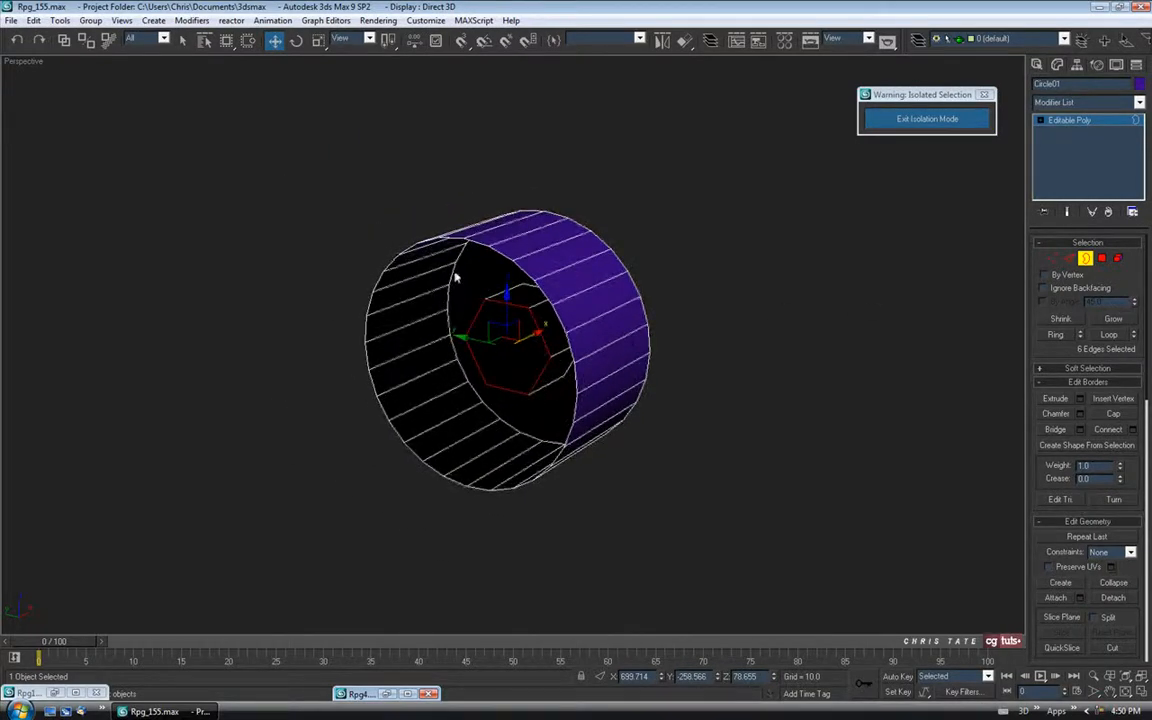
double_click(373, 283)
alt+middle_drag(380, 275, 423, 357)
click(1113, 414)
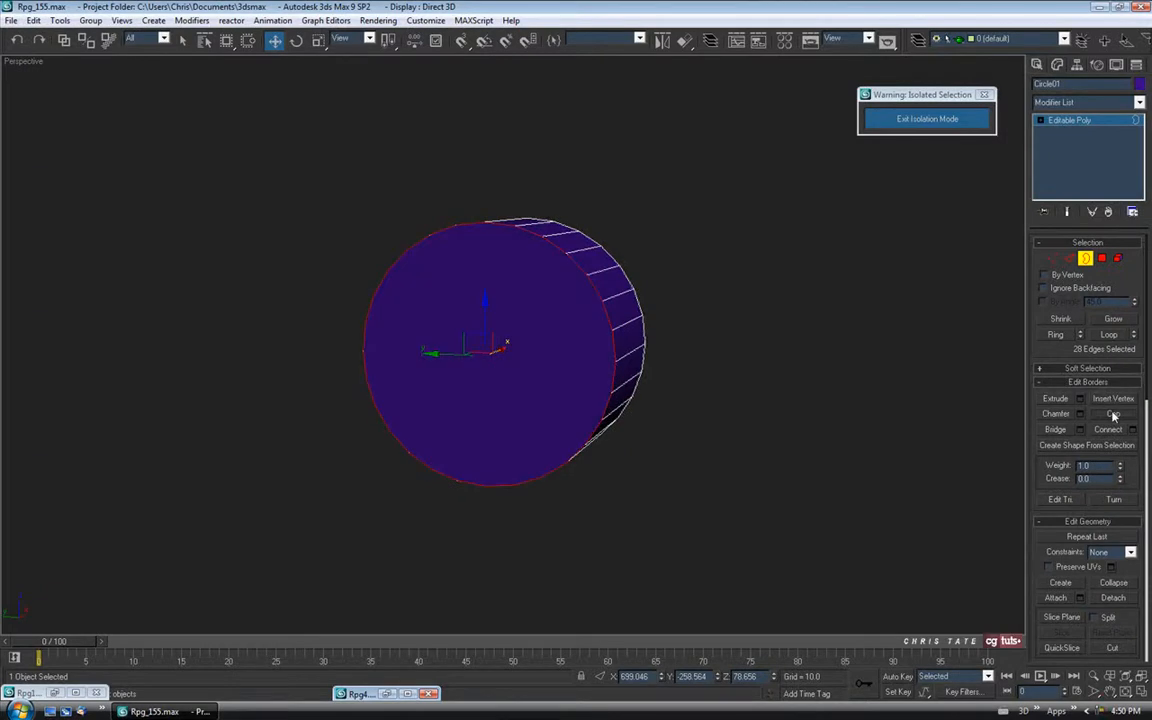
alt+middle_drag(521, 371, 501, 364)
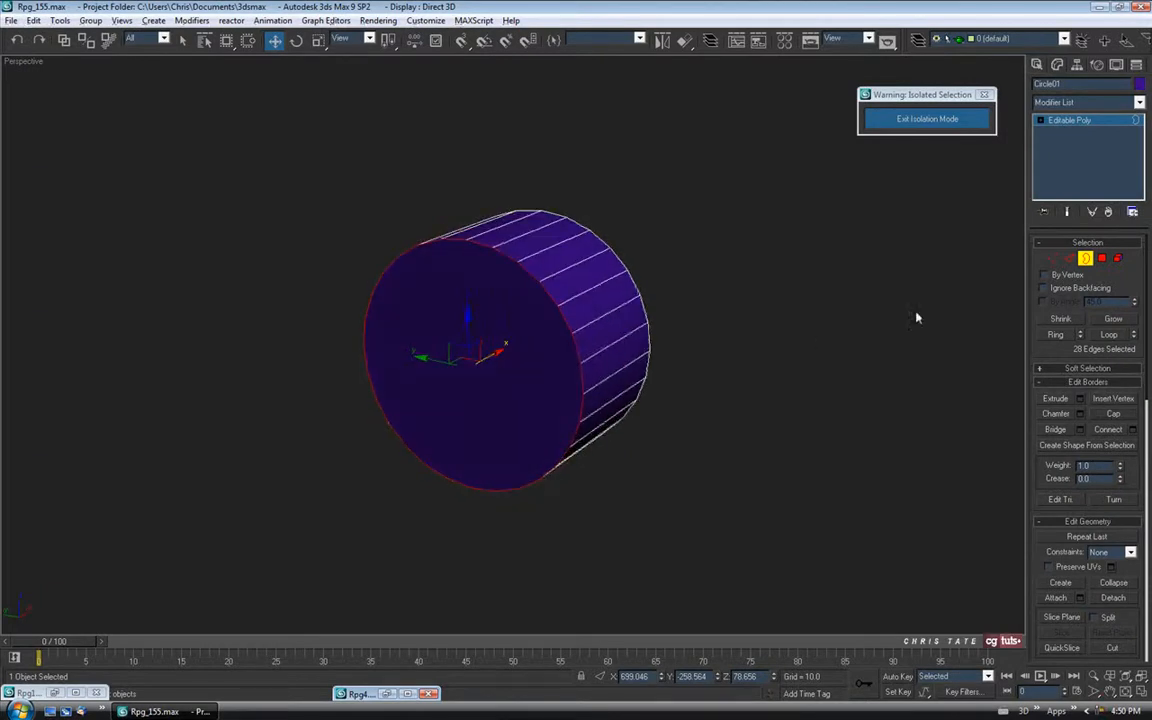
Step: Select the bolt head's capped back polygon and try a group inset of 0.47 on it
click(1102, 259)
click(480, 322)
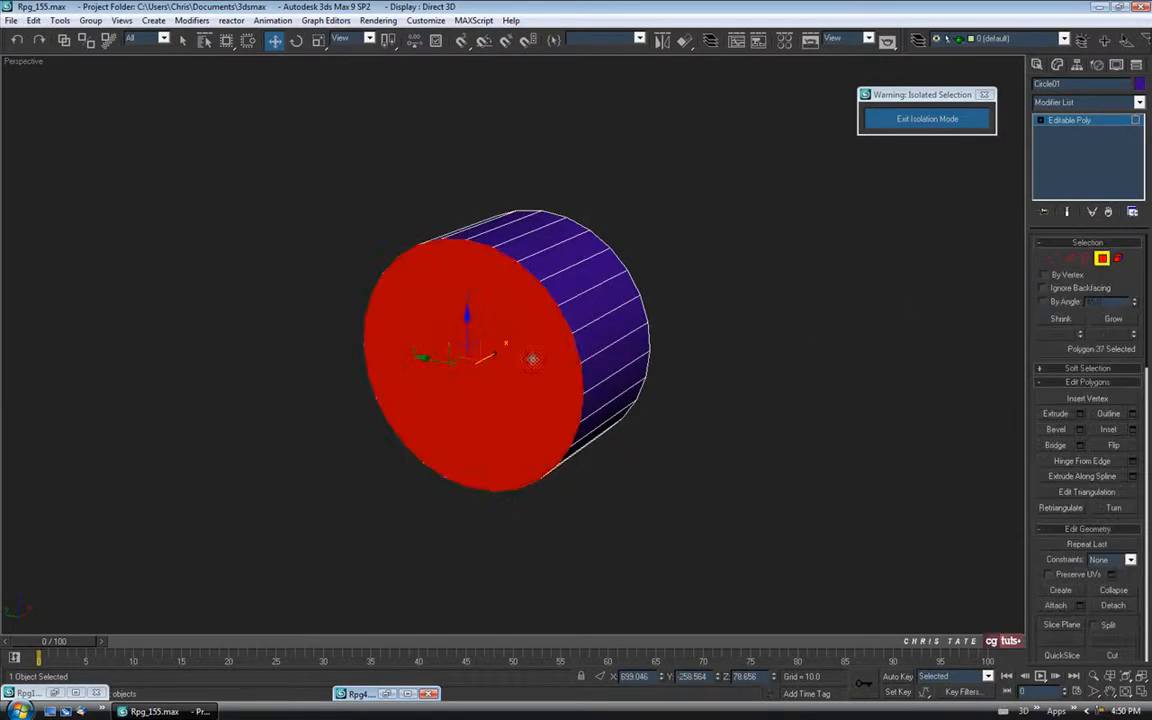
click(1133, 430)
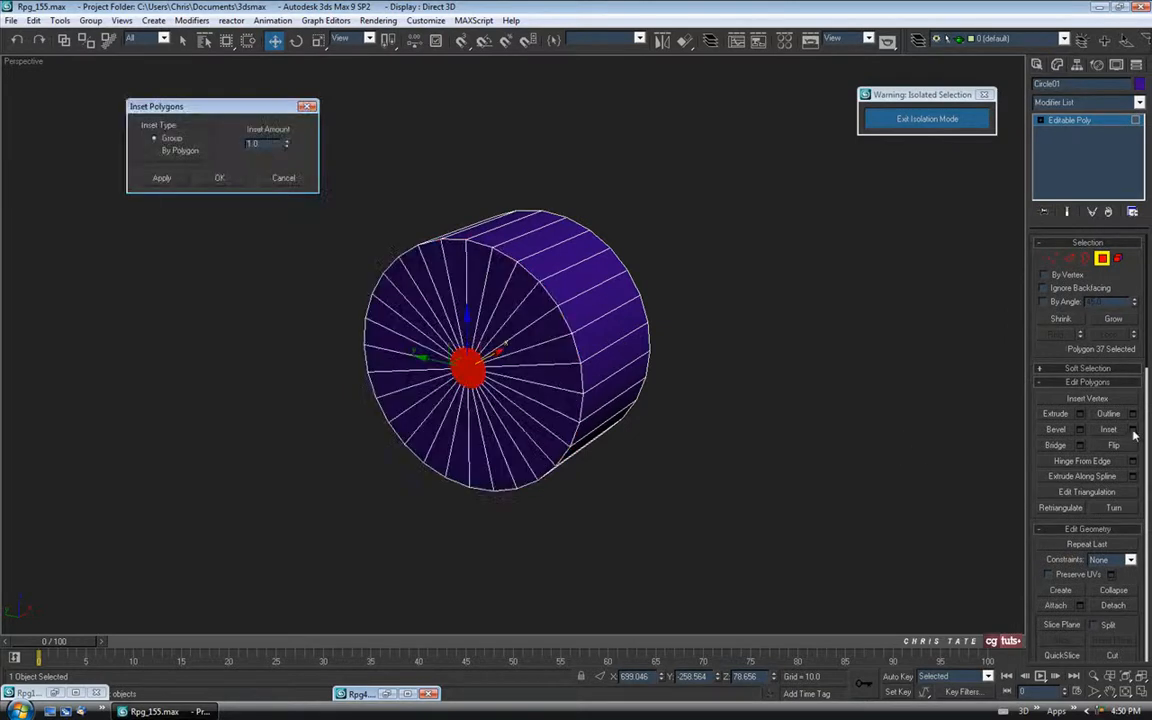
drag(287, 148, 288, 176)
alt+middle_drag(578, 350, 530, 324)
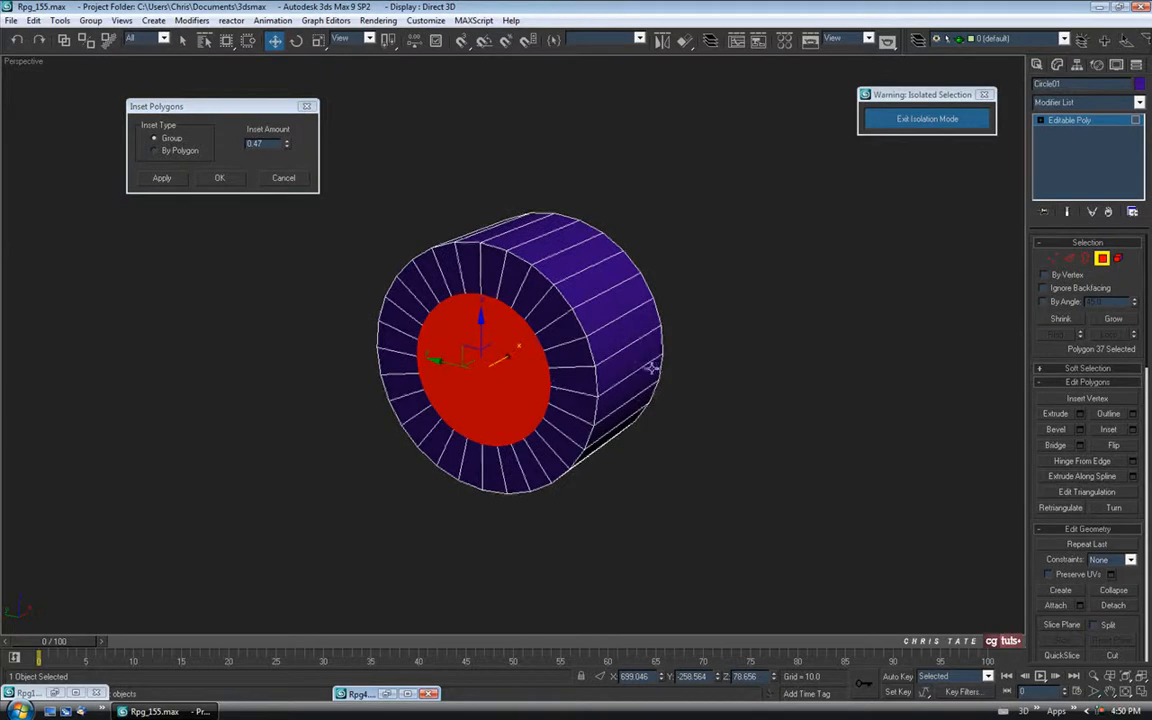
Step: Exit isolation in the Left view and inset the back polygon by 0.36 to match the bracket's hole
click(1143, 692)
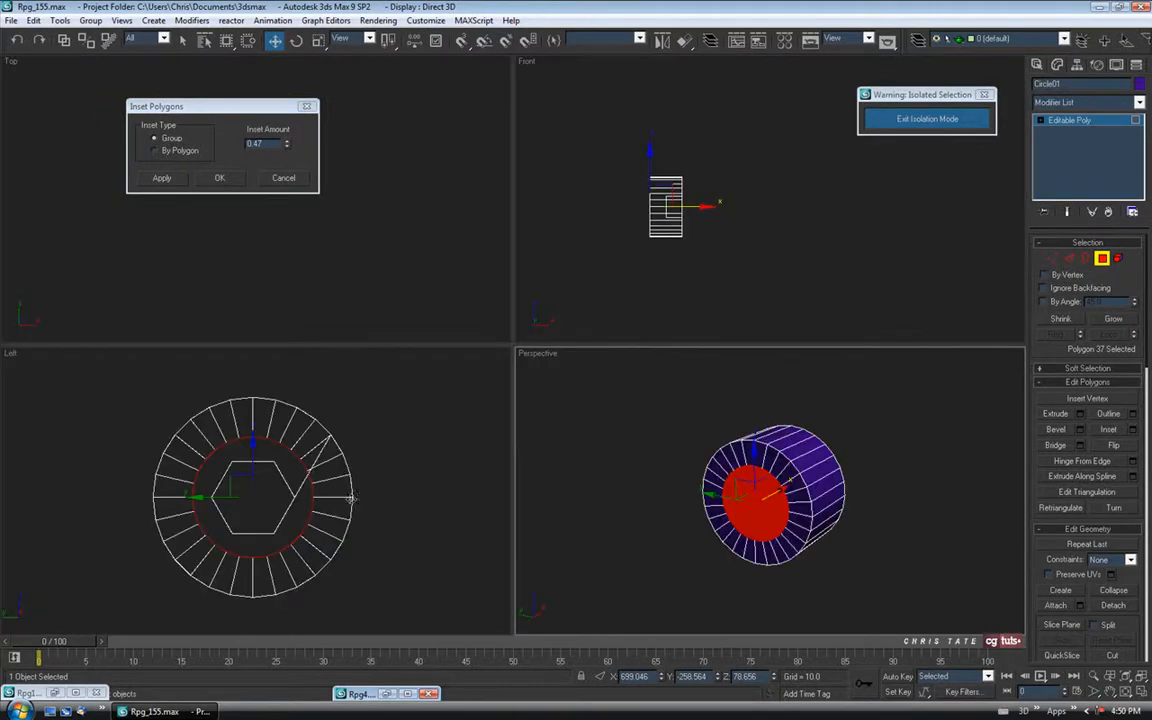
click(1139, 695)
middle_drag(617, 411, 594, 430)
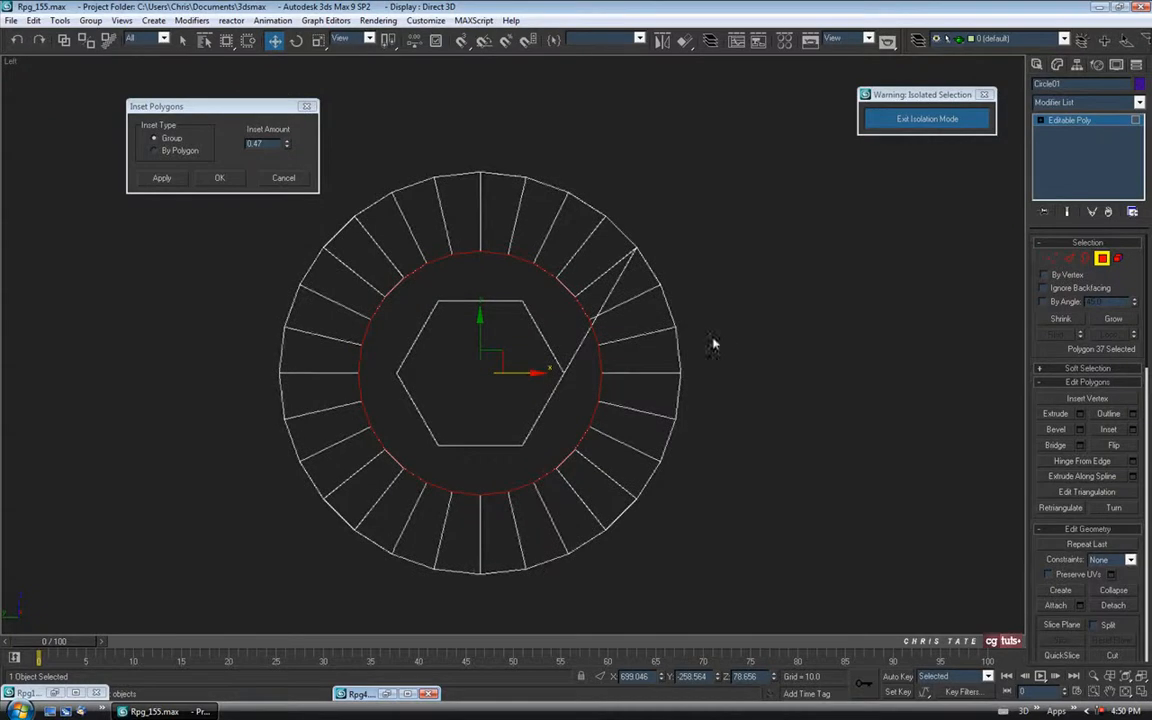
click(927, 119)
middle_drag(602, 378, 601, 375)
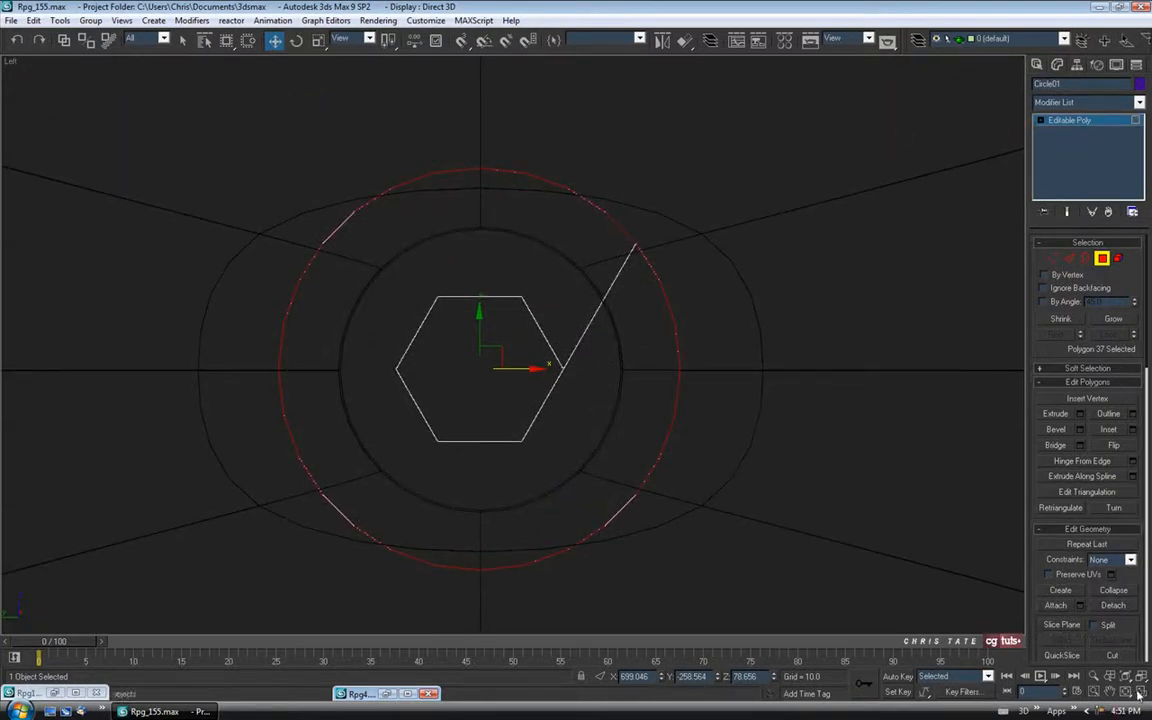
click(1133, 430)
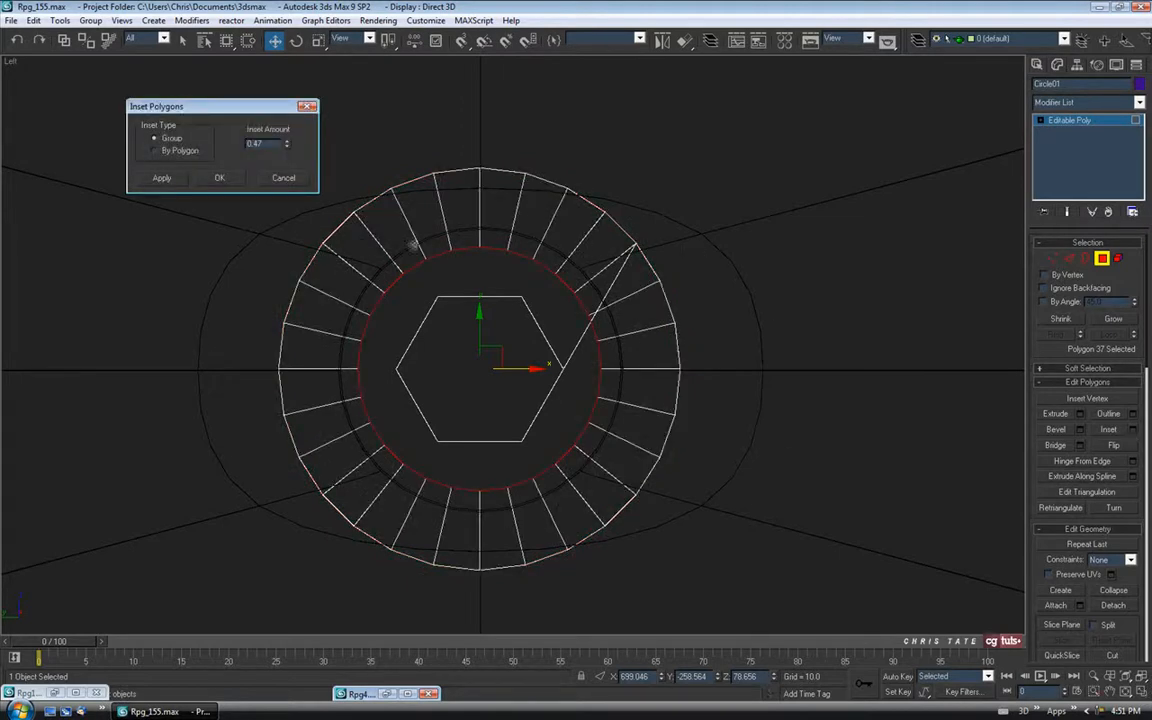
drag(289, 146, 288, 145)
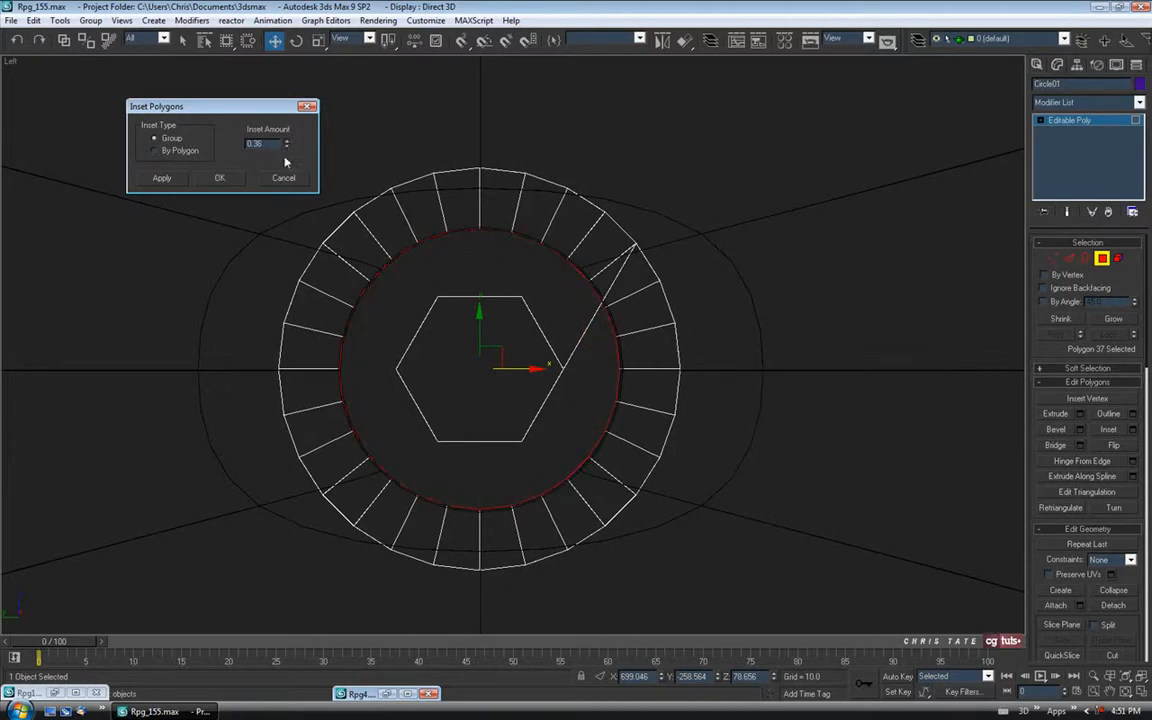
click(233, 180)
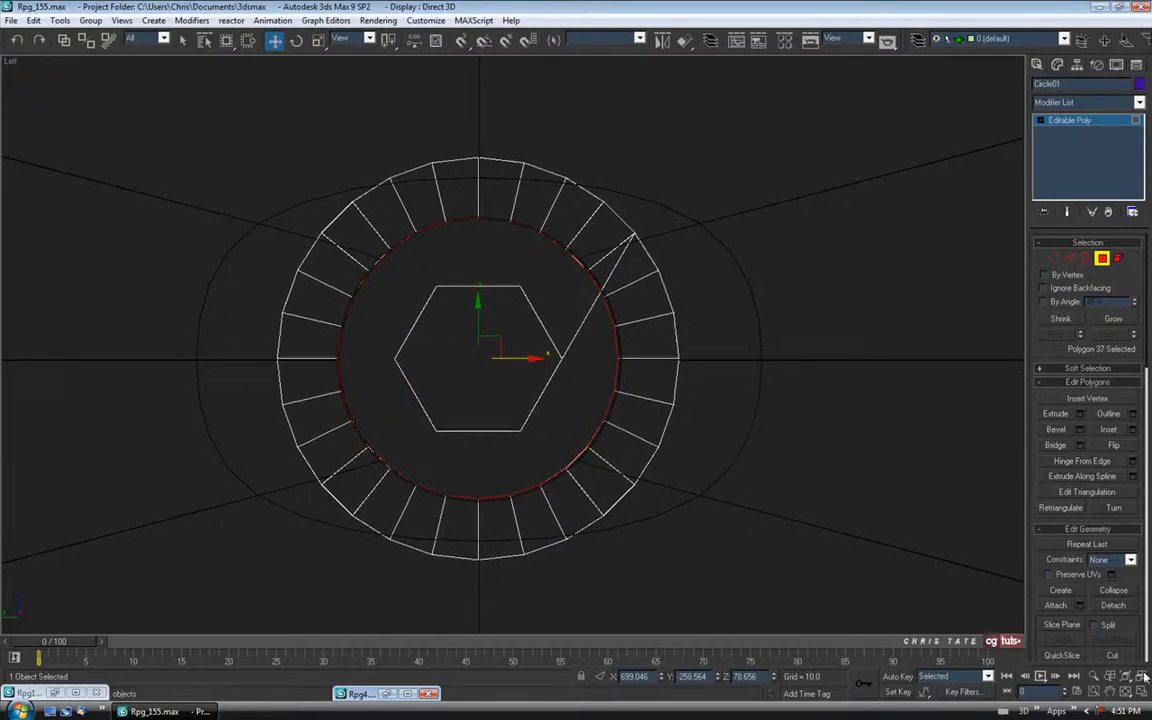
Step: Return to the Perspective view and show the bolt head and bracket in wireframe
middle_drag(758, 484, 742, 433)
key(alt+w)
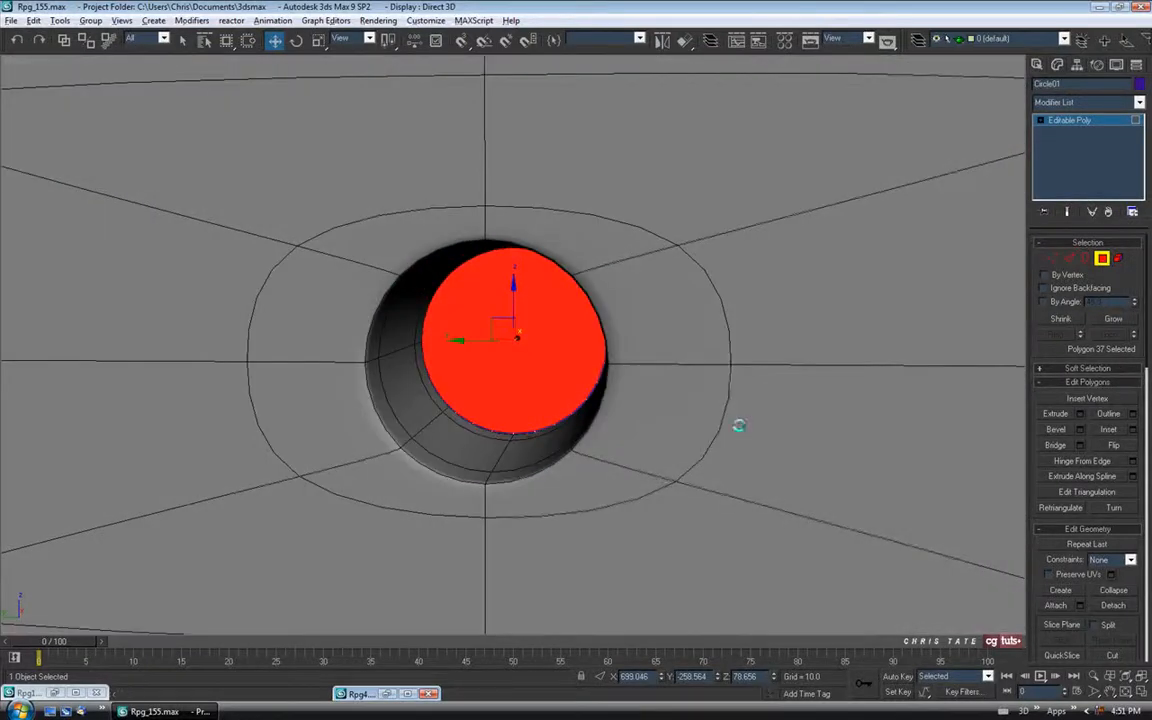
key(F3)
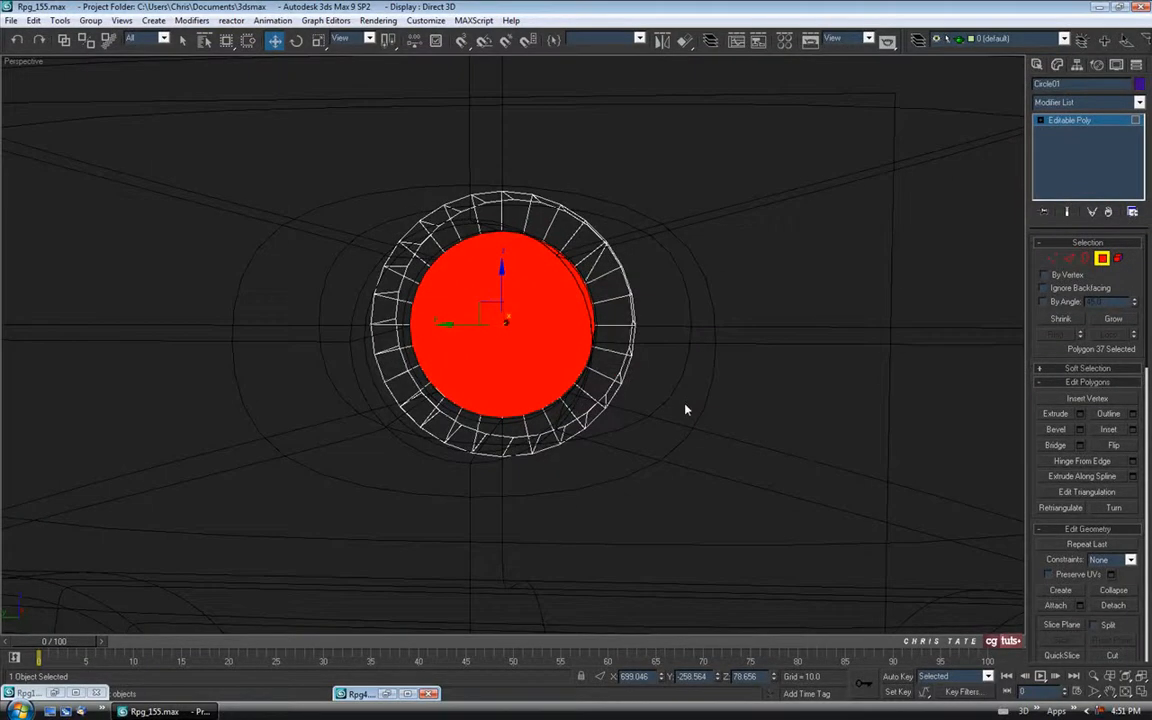
Step: Extrude the selected round polygon at the back of the bolt head as a group to form a shaft through the bracket
alt+middle_drag(663, 437, 587, 261)
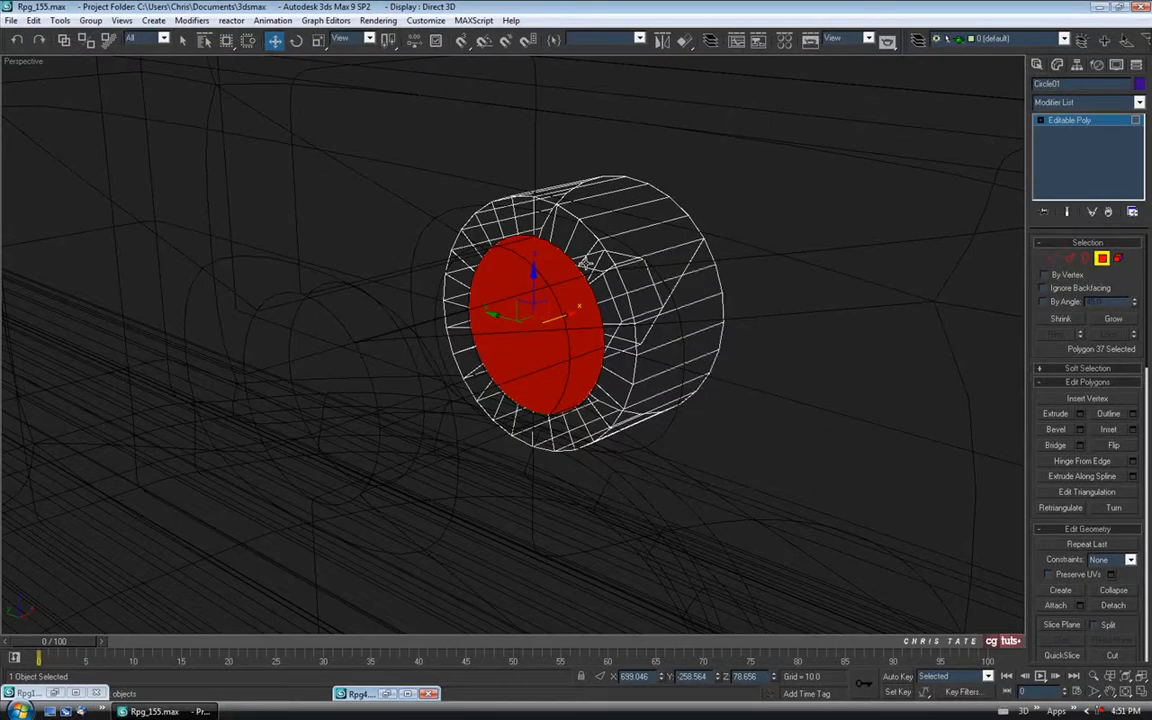
alt+middle_drag(626, 383, 614, 288)
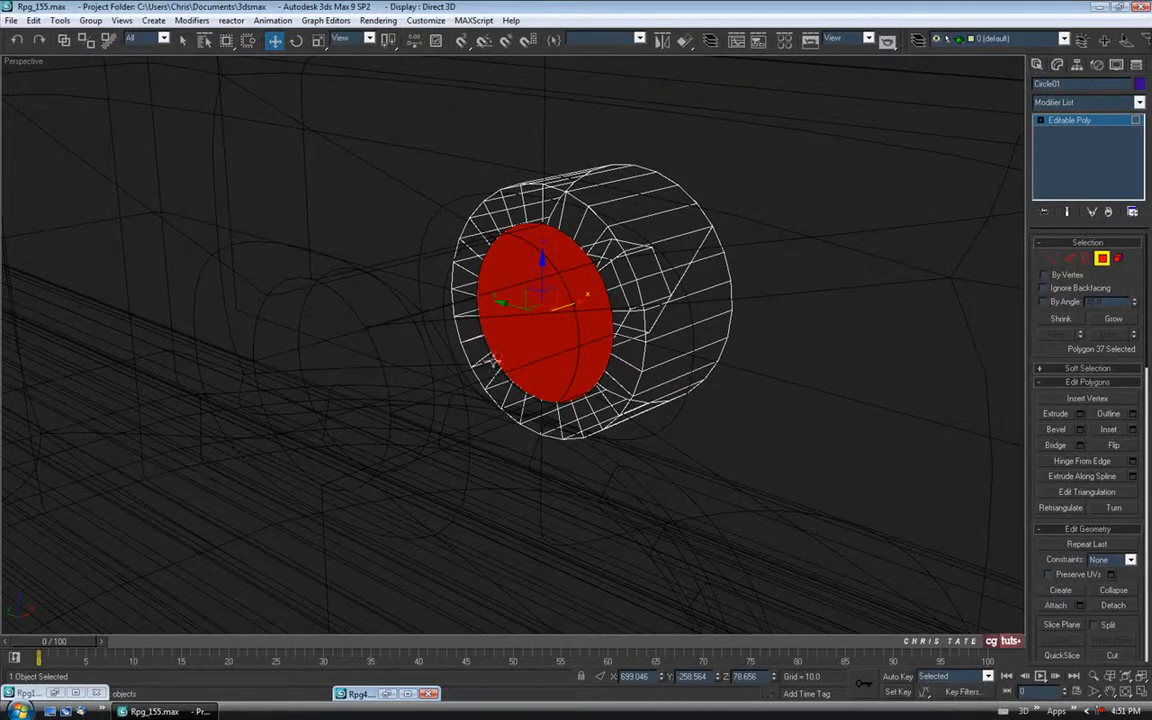
click(1081, 414)
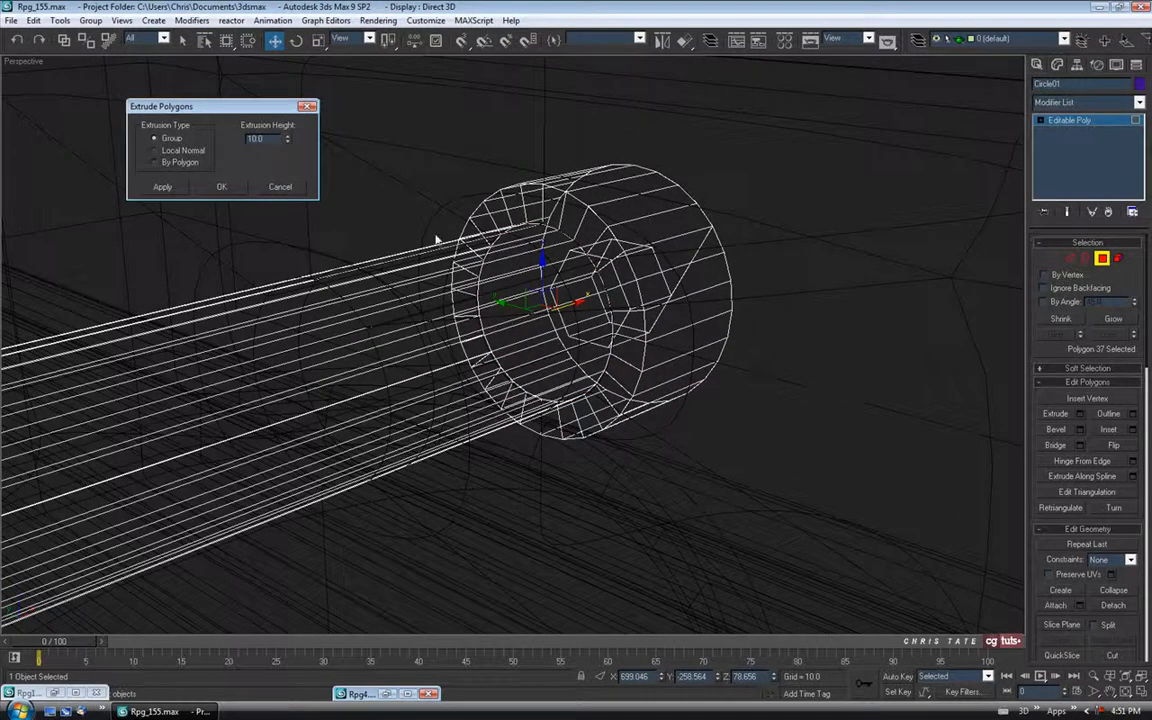
key(F3)
drag(287, 140, 297, 192)
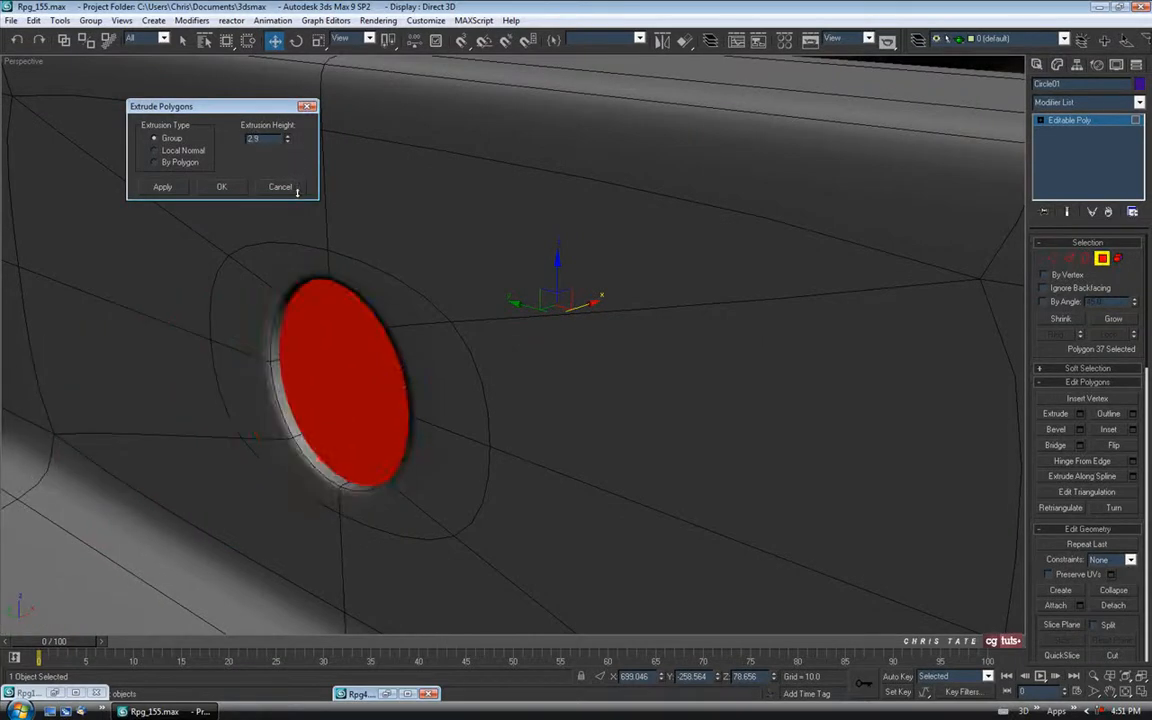
click(222, 187)
scroll(540, 350, down, 6)
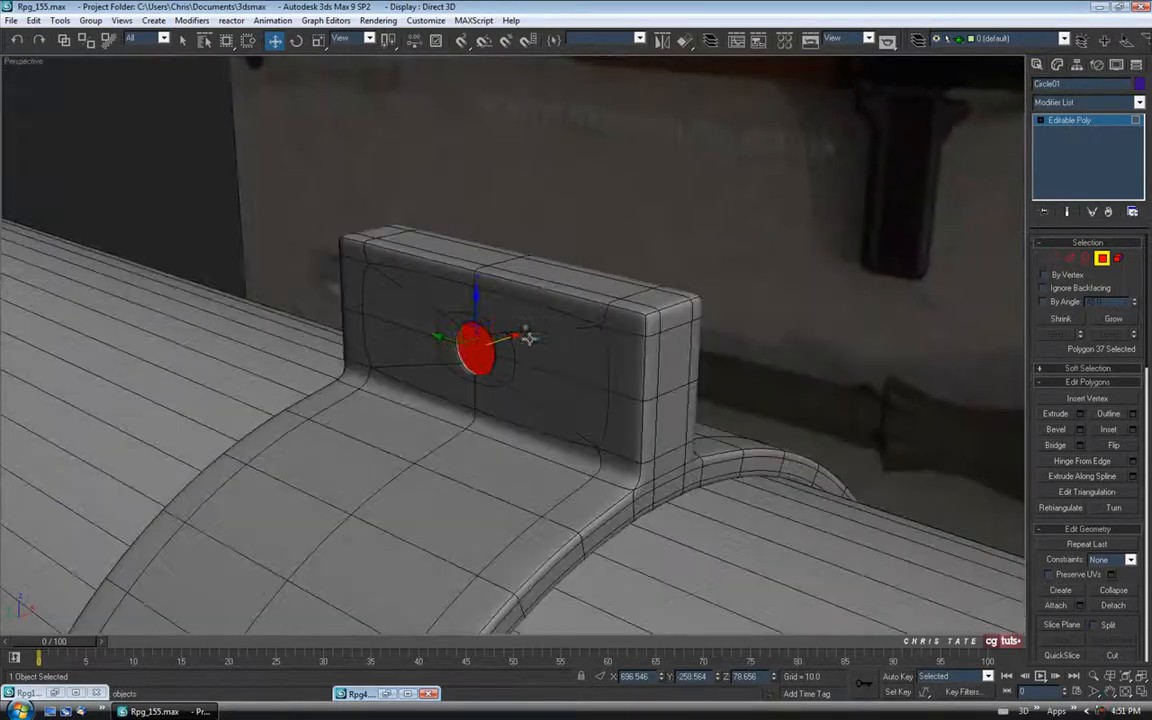
mouse_move(586, 396)
alt+middle_down()
mouse_move(630, 360)
mouse_move(698, 366)
mouse_move(597, 386)
alt+middle_up()
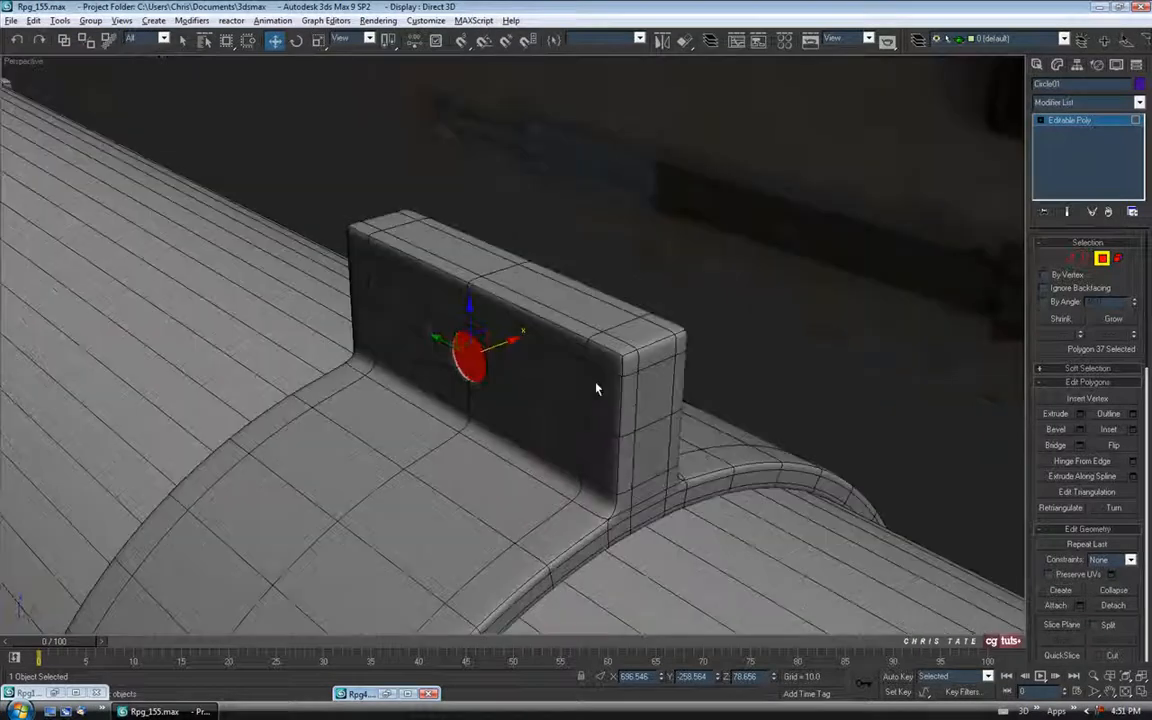
scroll(535, 275, up, 5)
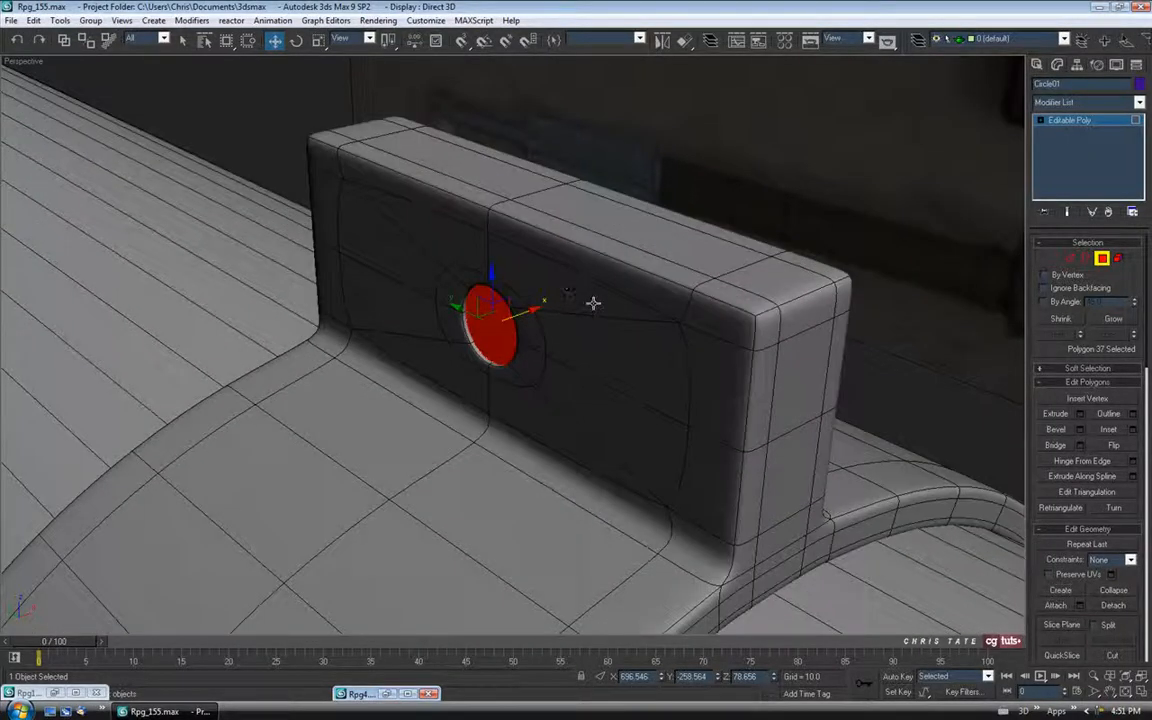
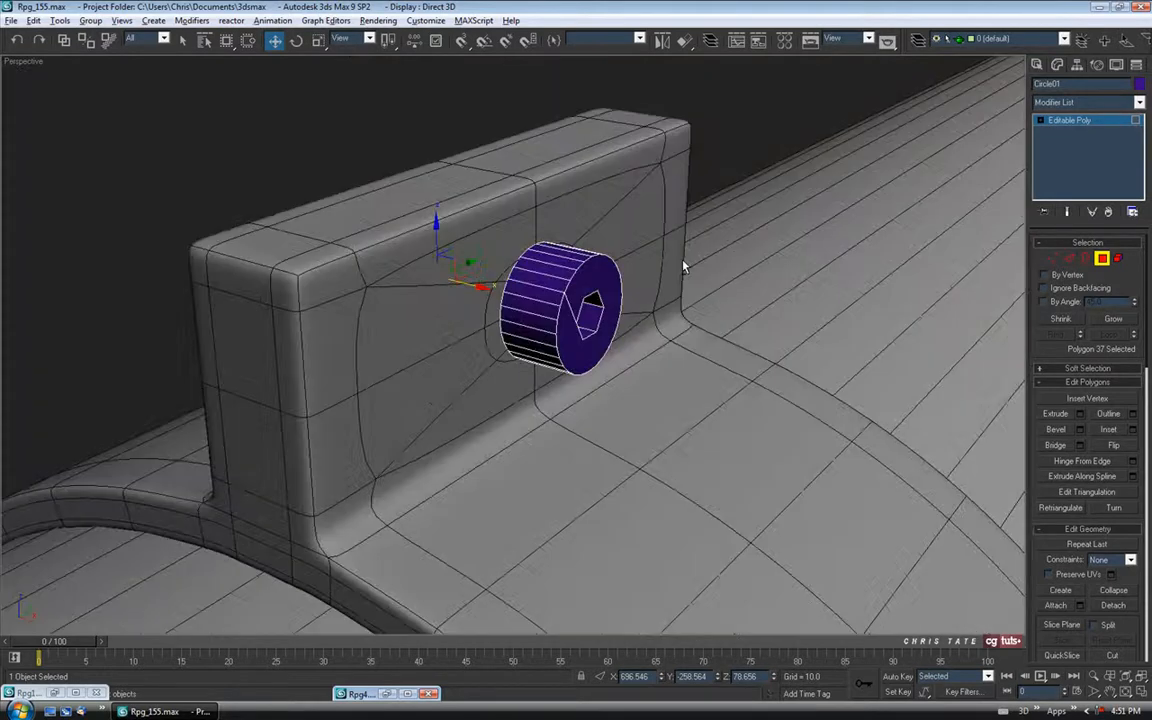
alt+middle_drag(684, 260, 966, 269)
click(1102, 259)
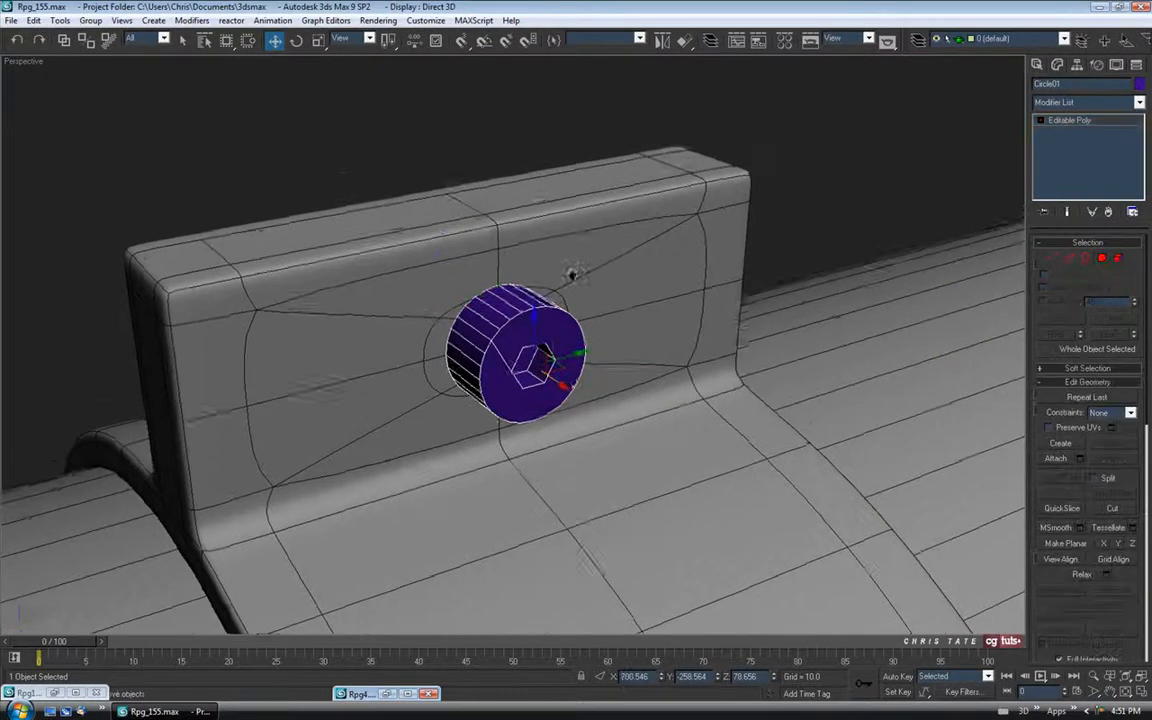
Step: Cut a horizontal edge across the bolt's front face from the hexagonal socket's corner to the outer rim
scroll(569, 269, up, 6)
alt+middle_drag(567, 271, 568, 272)
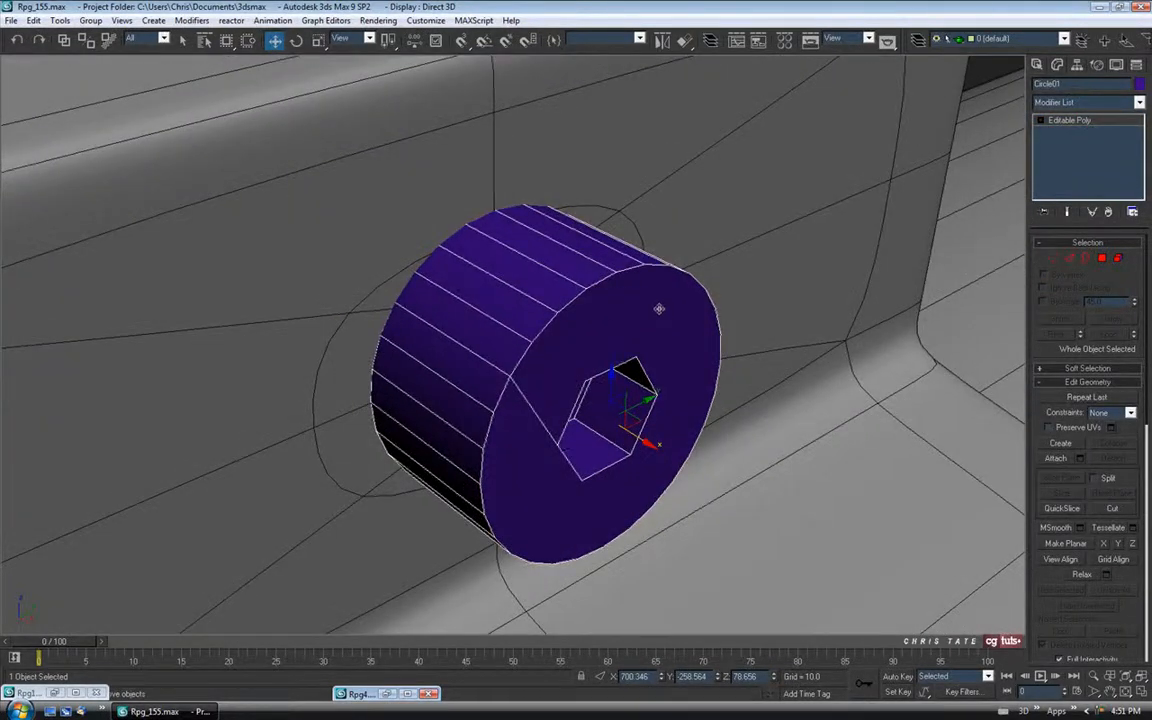
click(1069, 258)
alt+middle_drag(643, 411, 469, 280)
scroll(469, 280, up, 3)
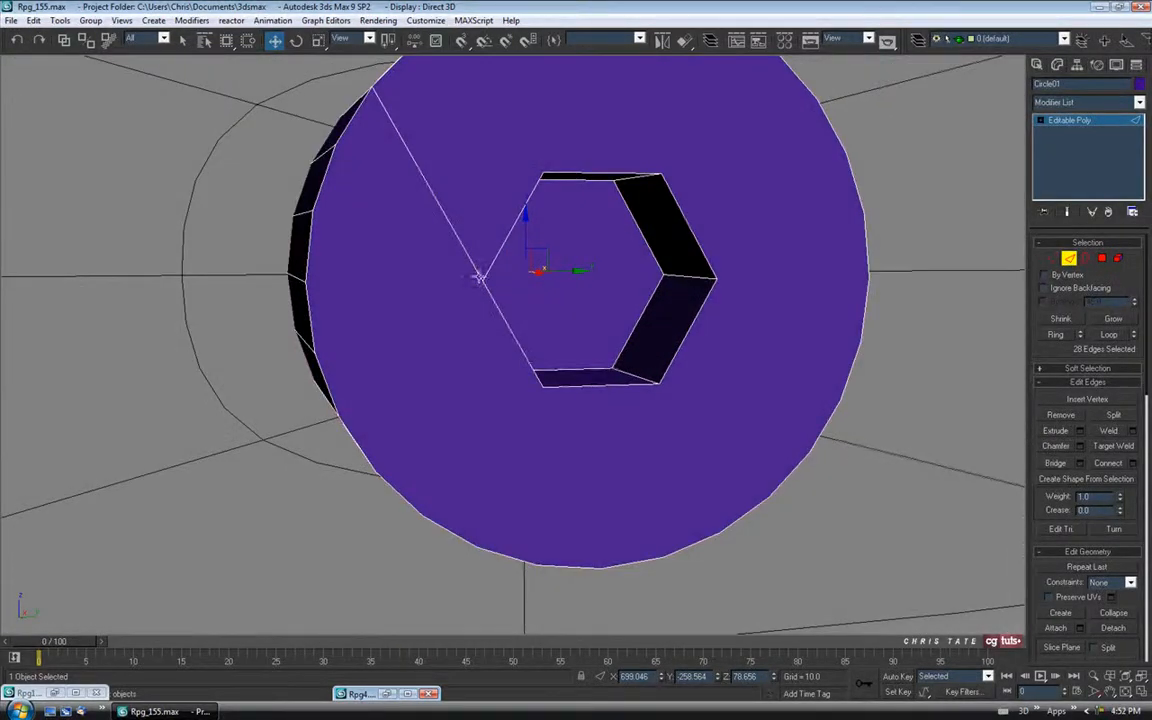
click(1069, 259)
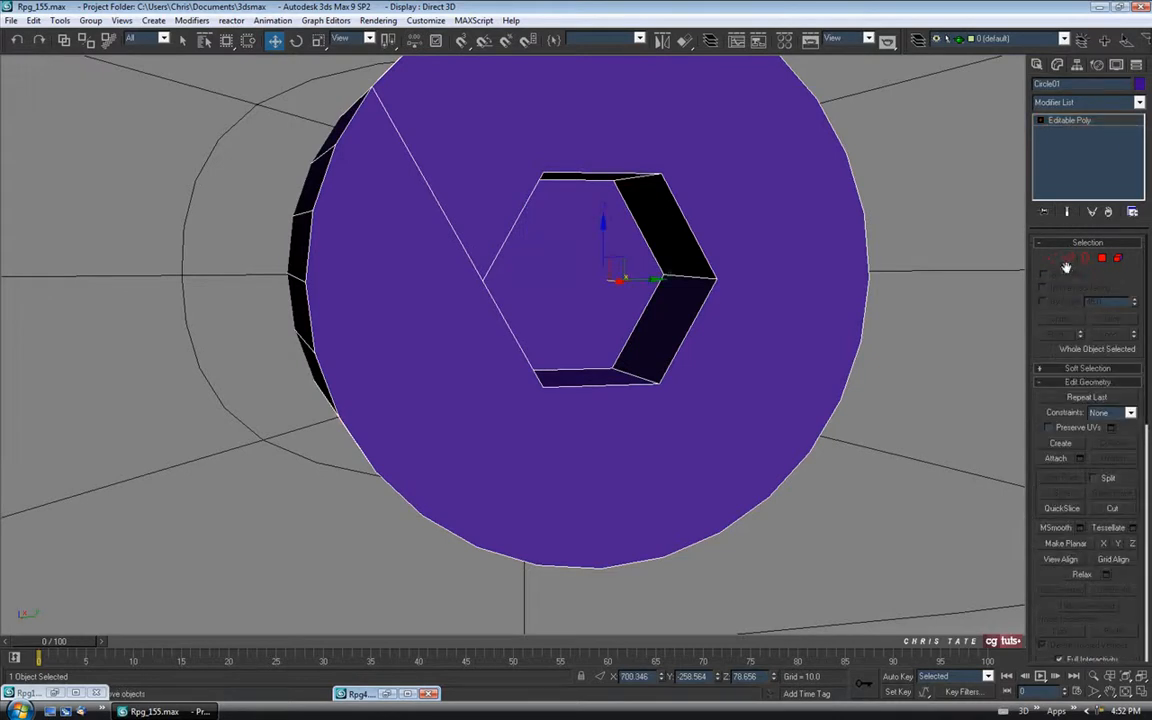
click(1112, 508)
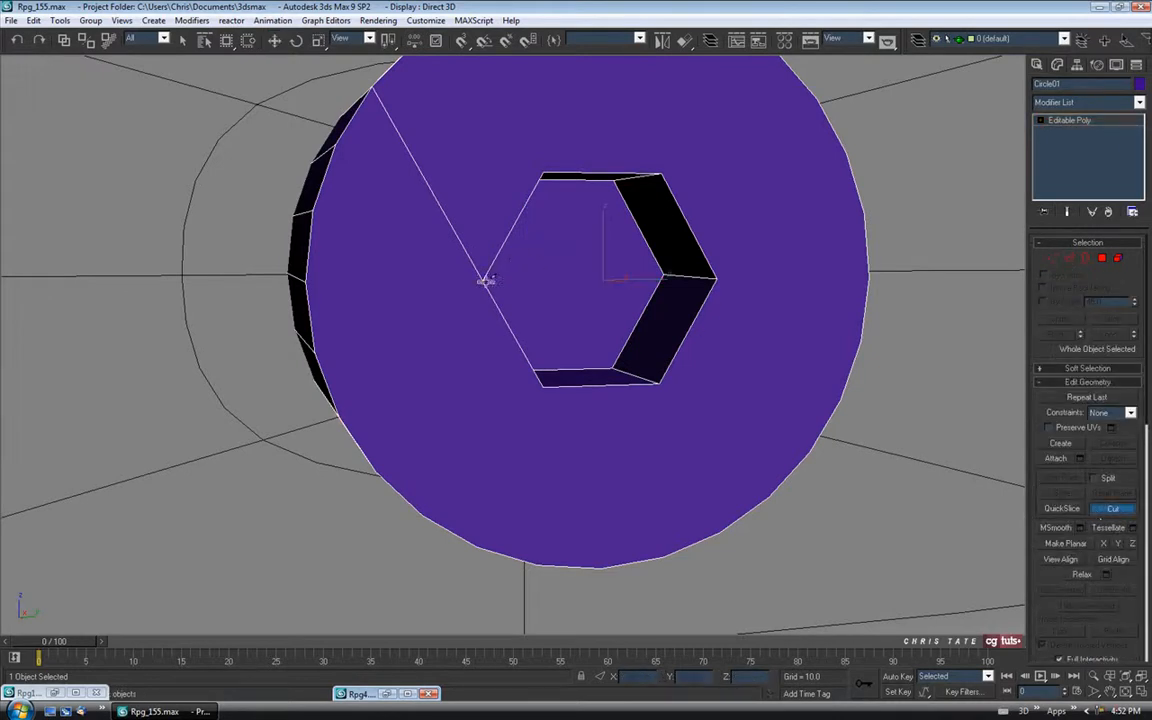
click(483, 280)
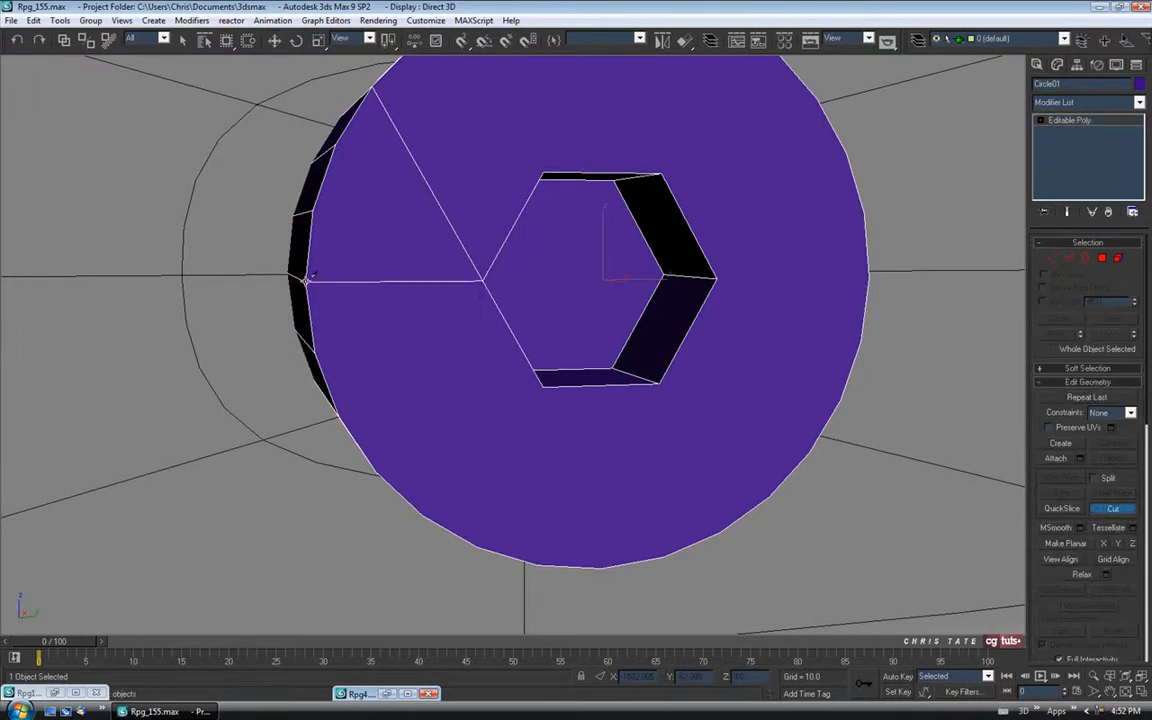
click(306, 280)
right_click(308, 280)
Step: Remove the diagonal edge between the hexagonal socket and the outer rim on the bolt's front face
mouse_move(589, 381)
alt+middle_down()
mouse_move(568, 383)
mouse_move(585, 387)
alt+middle_up()
key(2)
key(w)
click(298, 240)
click(715, 410)
alt+middle_drag(690, 455, 725, 445)
Step: Chamfer only the edges of the bolt's hexagonal socket by 0.04
drag(345, 134, 617, 413)
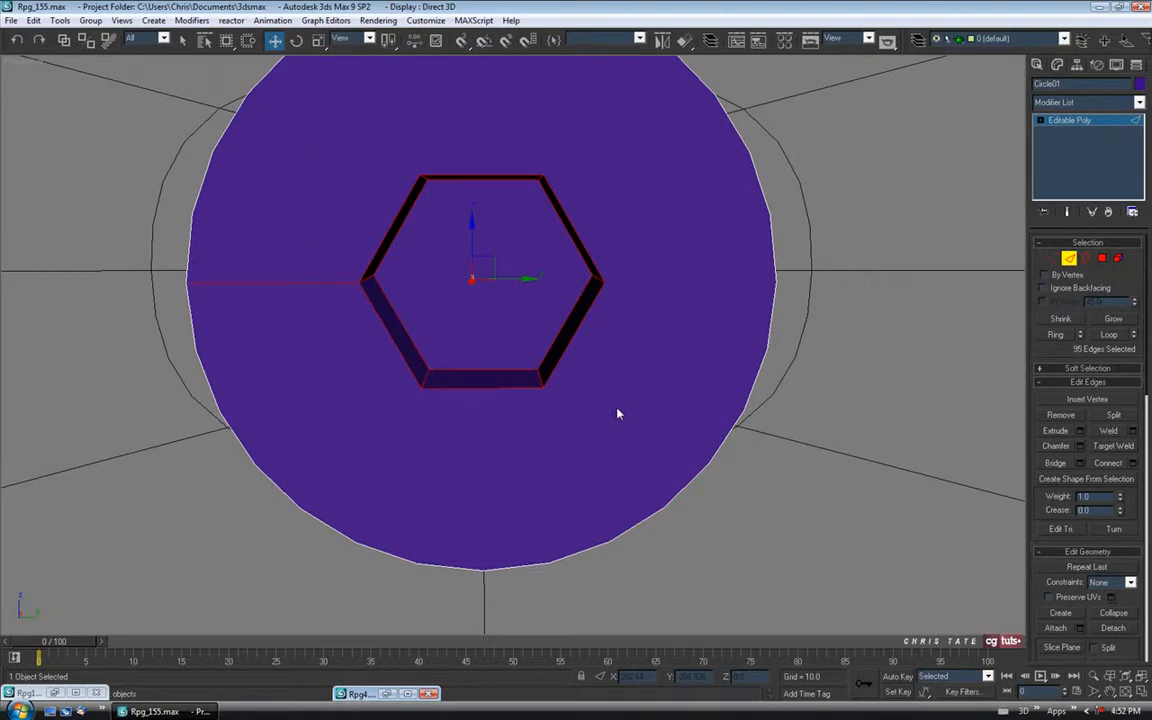
drag(264, 345, 297, 206)
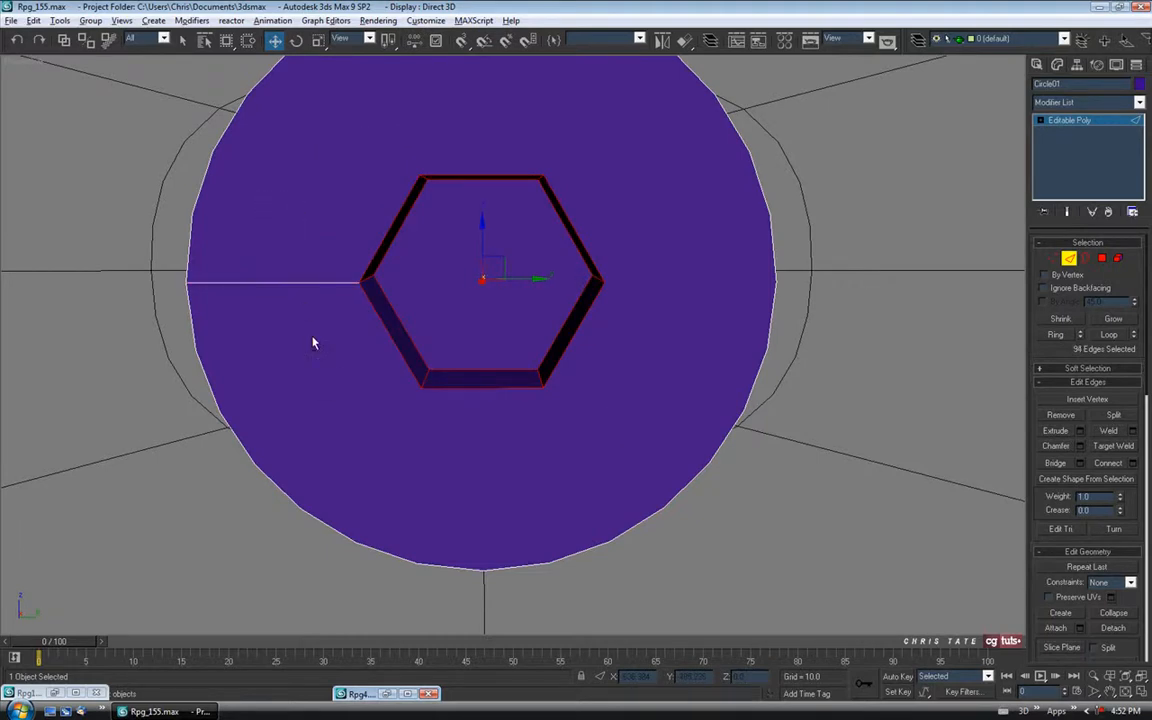
key(F3)
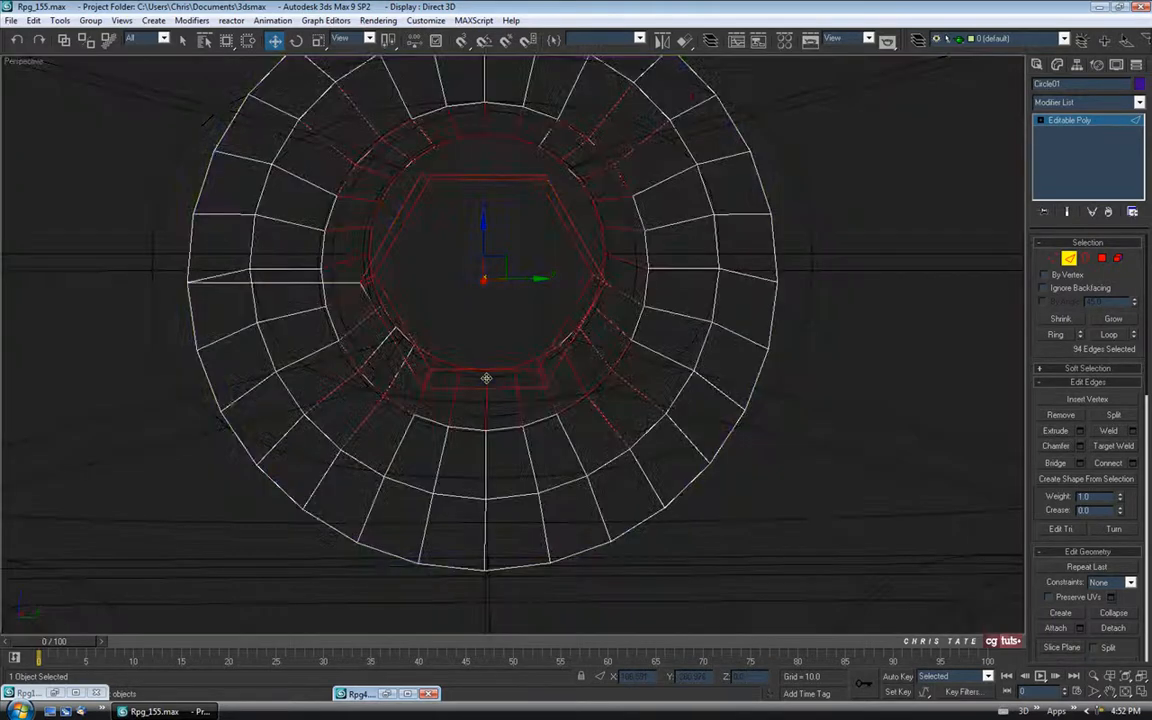
scroll(486, 378, down, 5)
alt+middle_drag(490, 382, 365, 186)
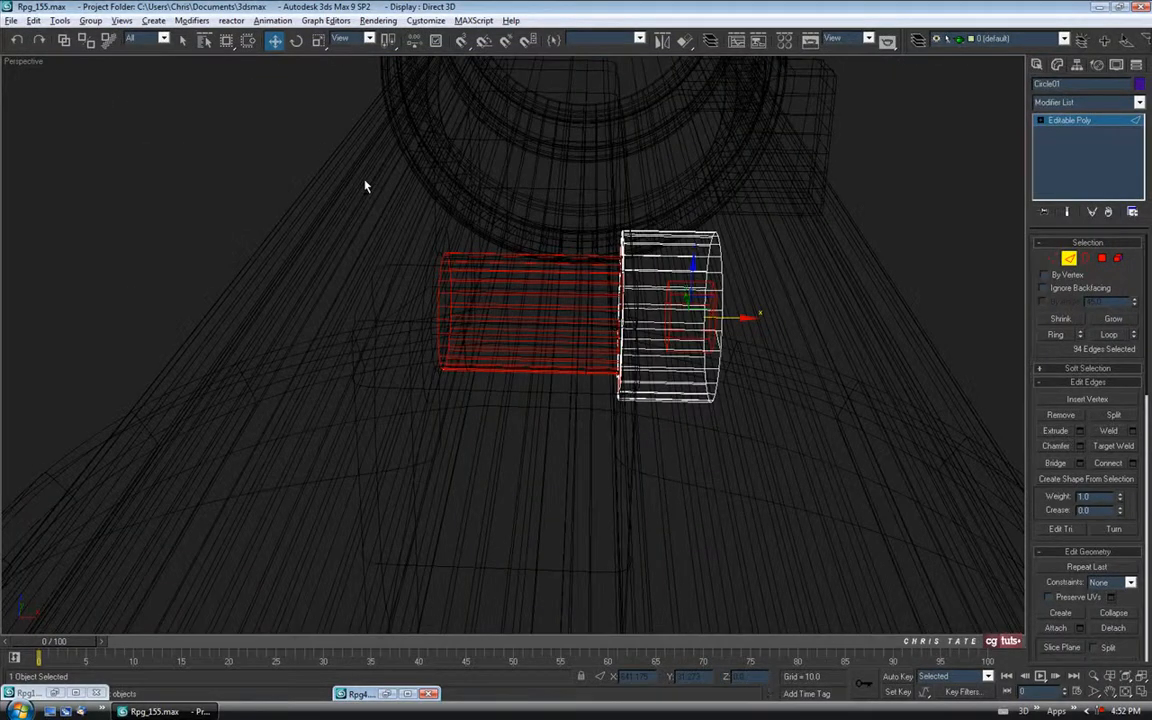
alt+drag(365, 186, 641, 536)
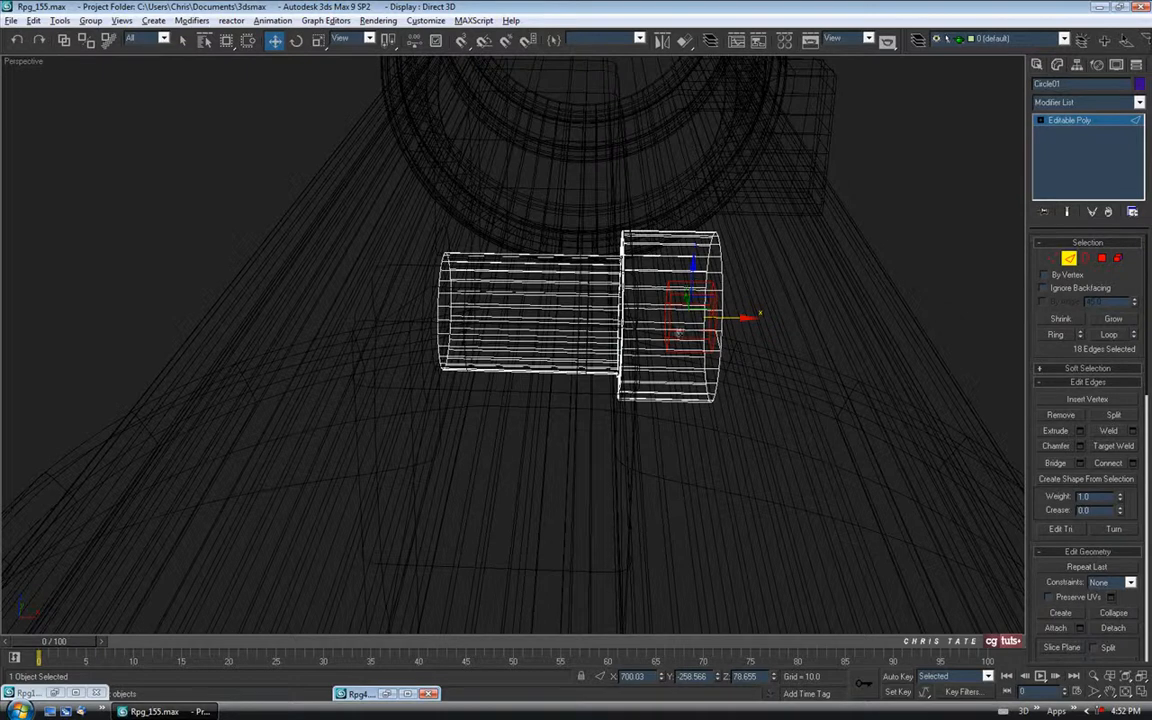
mouse_move(688, 321)
alt+middle_down()
mouse_move(627, 357)
mouse_move(567, 354)
mouse_move(566, 377)
mouse_move(553, 363)
mouse_move(848, 431)
alt+middle_up()
key(F3)
scroll(567, 354, up, 3)
click(1080, 446)
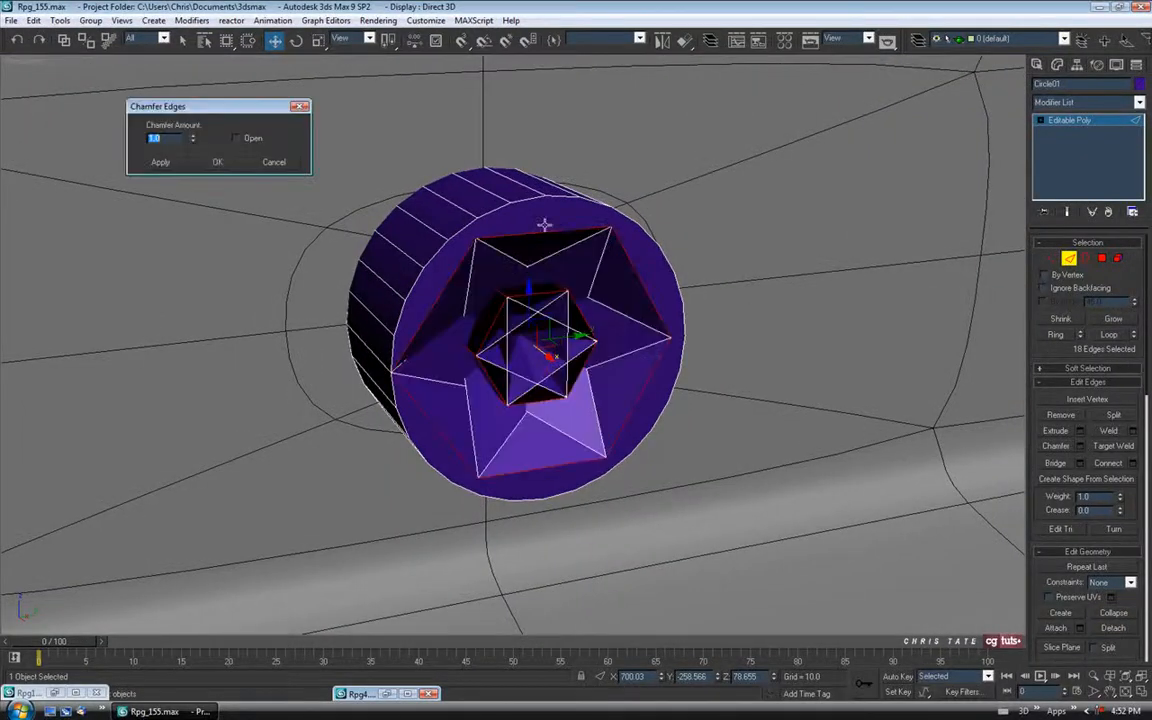
drag(193, 141, 205, 204)
alt+middle_drag(207, 210, 432, 274)
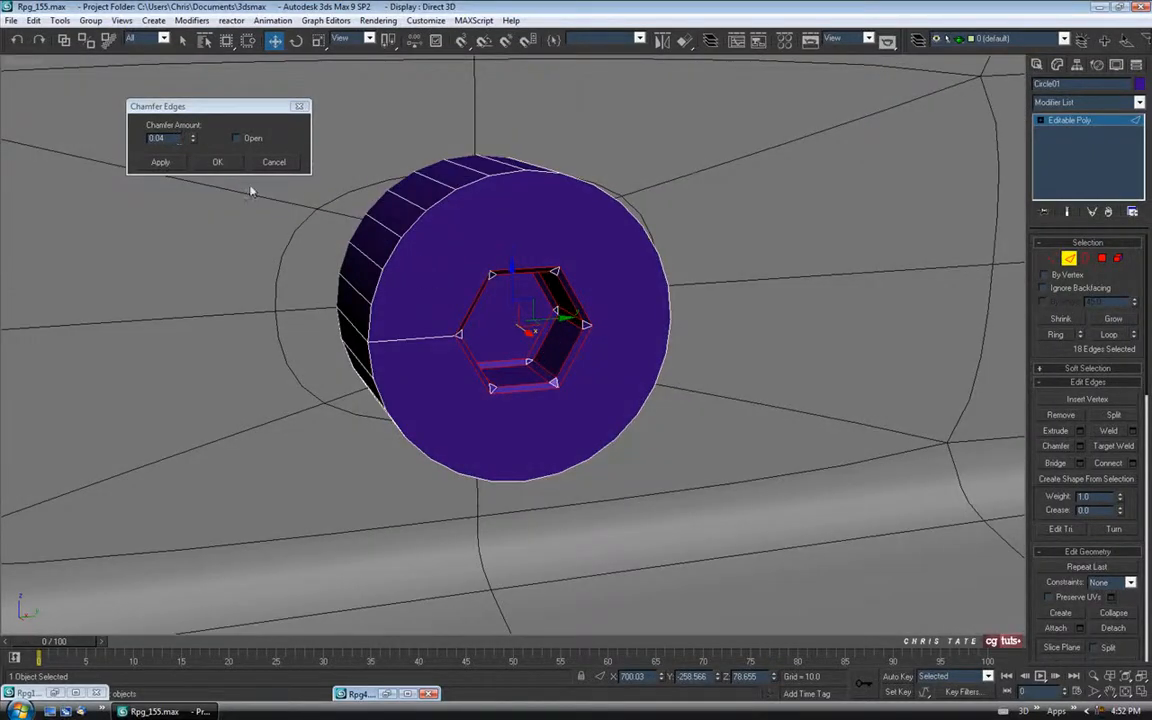
click(226, 164)
Step: Chamfer the front and back rim edges of the bolt head by 0.1
alt+middle_drag(470, 330, 527, 252)
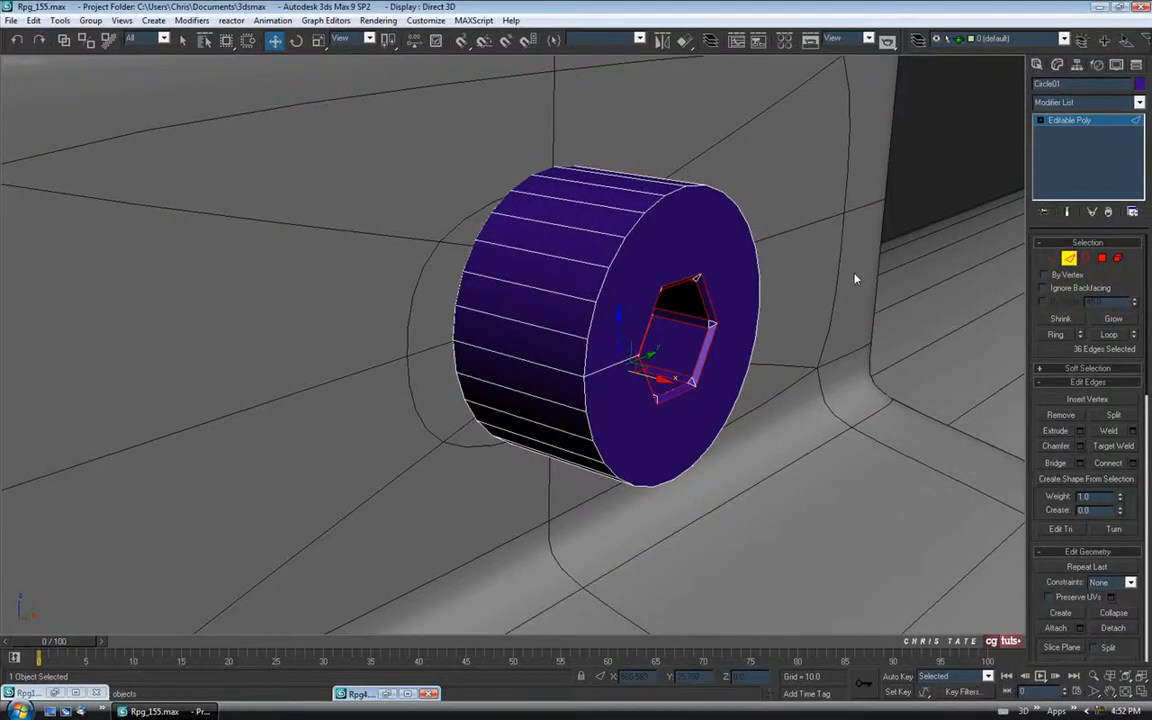
click(567, 259)
click(1057, 334)
ctrl+click(1101, 259)
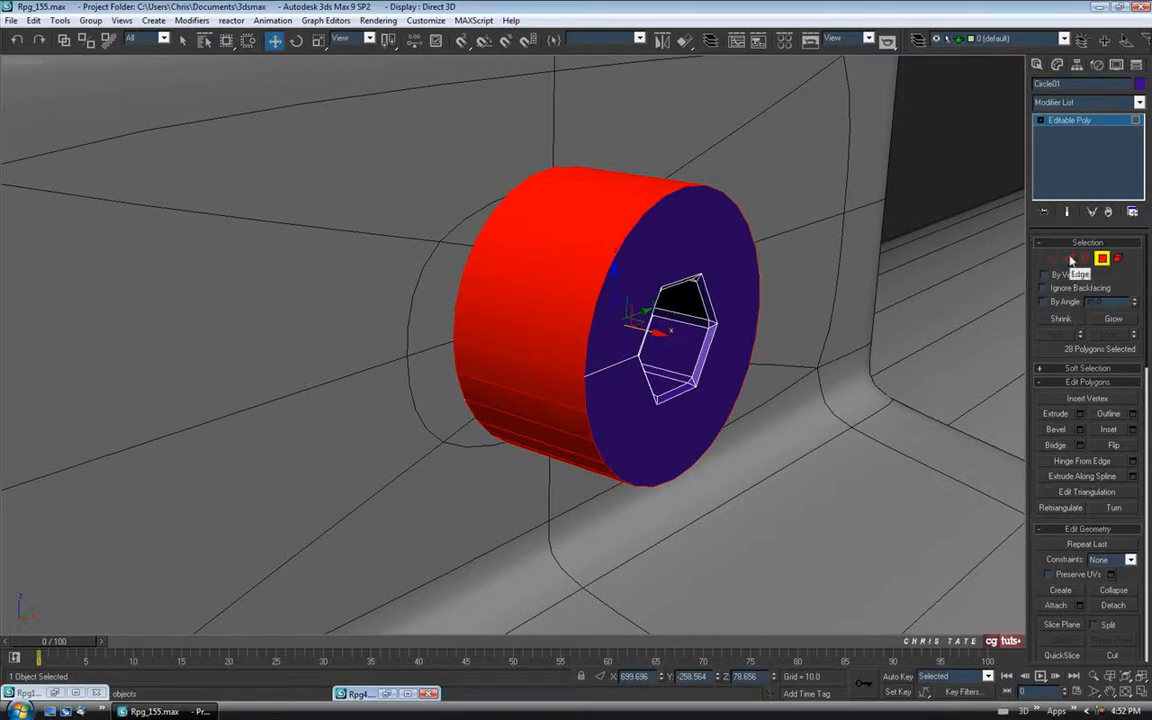
ctrl+click(1070, 259)
alt+middle_drag(640, 306, 674, 180)
click(674, 124)
alt+drag(695, 543, 692, 540)
alt+middle_drag(692, 540, 670, 472)
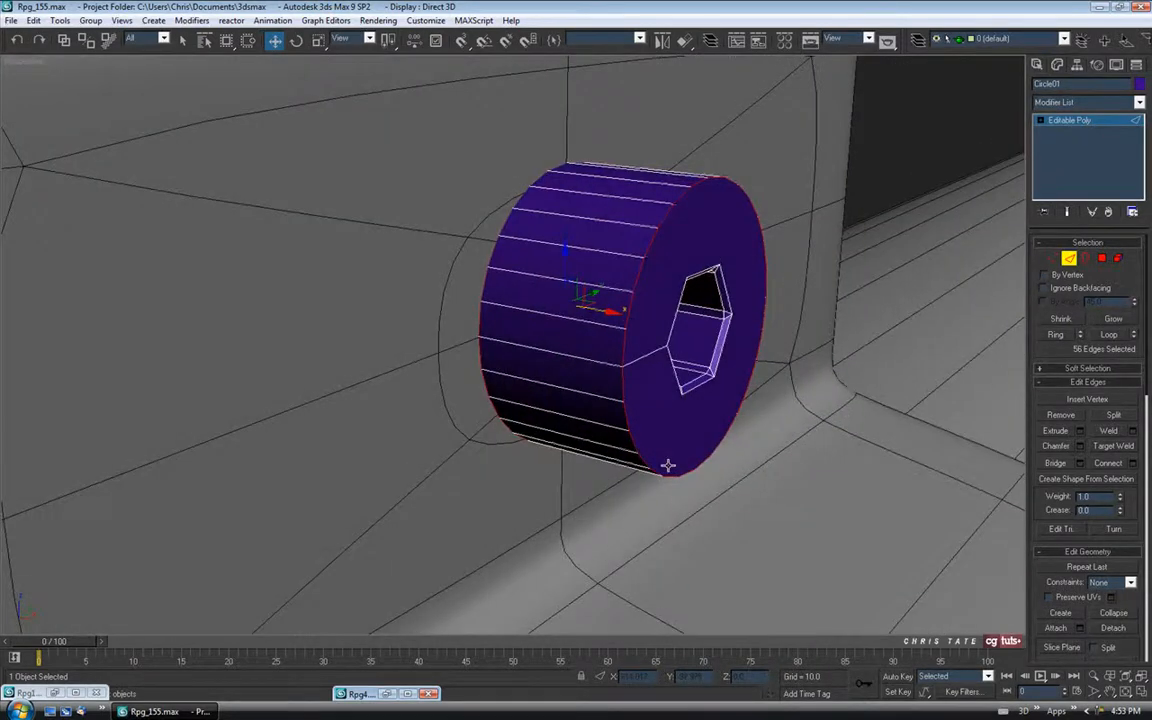
key(F3)
key(F3)
alt+middle_drag(597, 421, 573, 491)
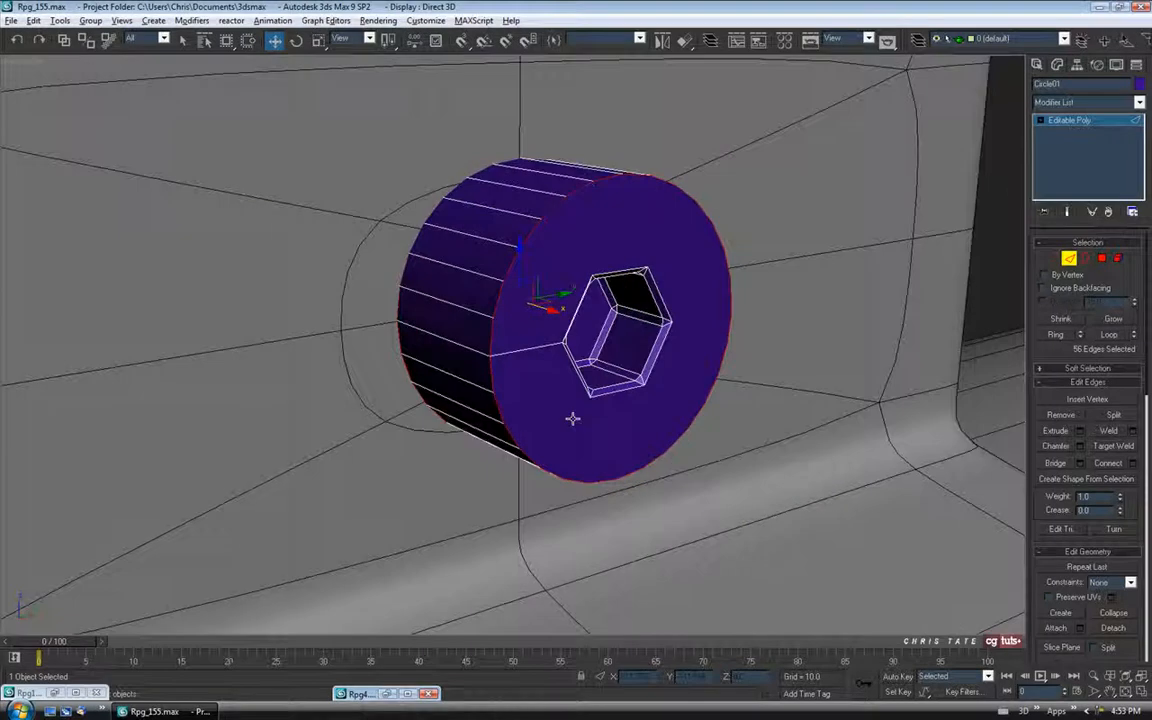
click(1081, 447)
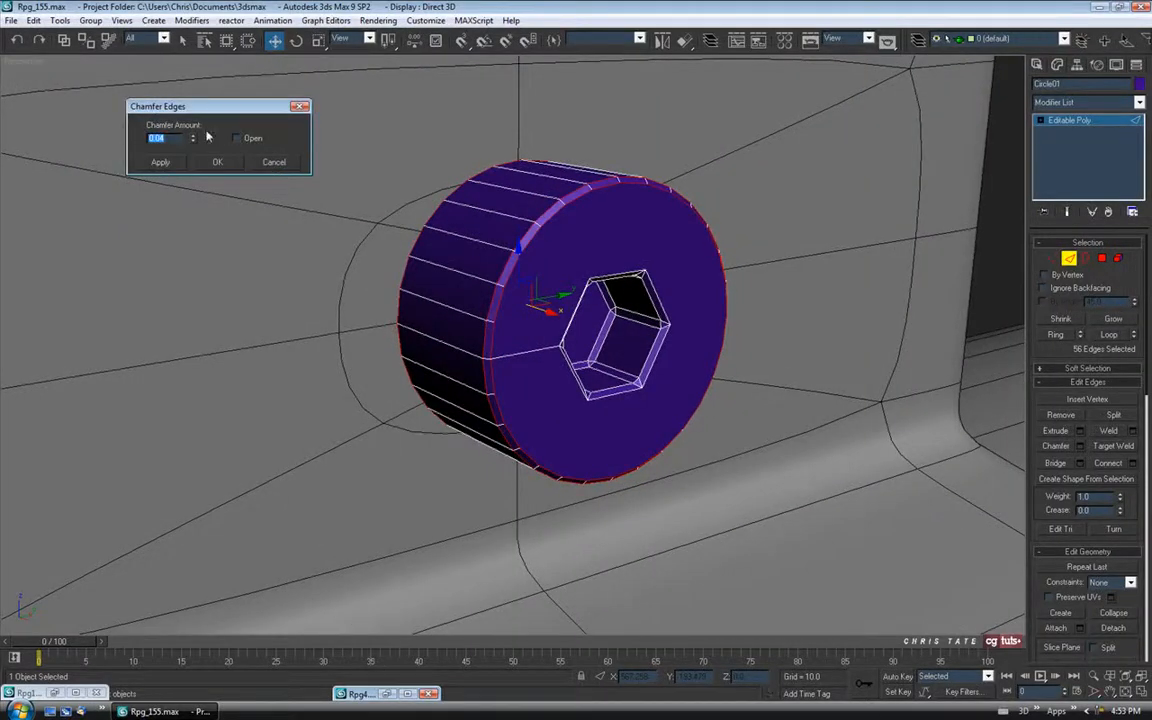
drag(194, 139, 193, 131)
alt+middle_drag(278, 208, 321, 242)
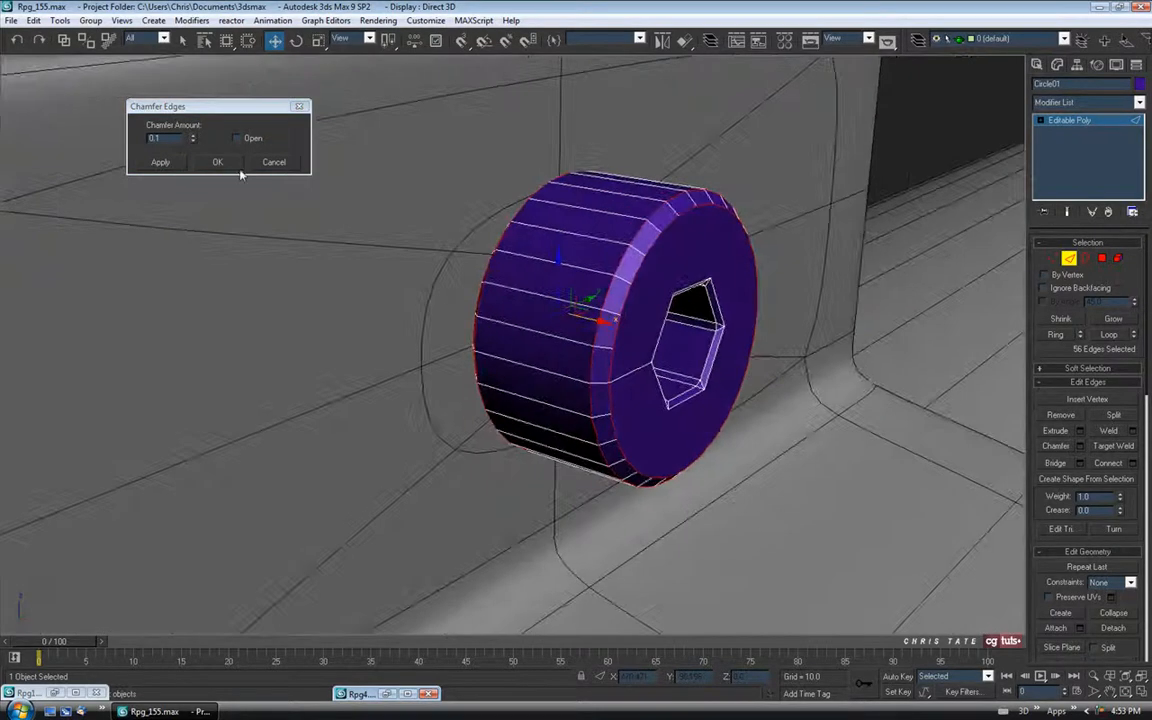
click(165, 163)
Step: Chamfer the bolt head's bevelled rim edges a second time by 0.04 to round them off
drag(193, 139, 194, 141)
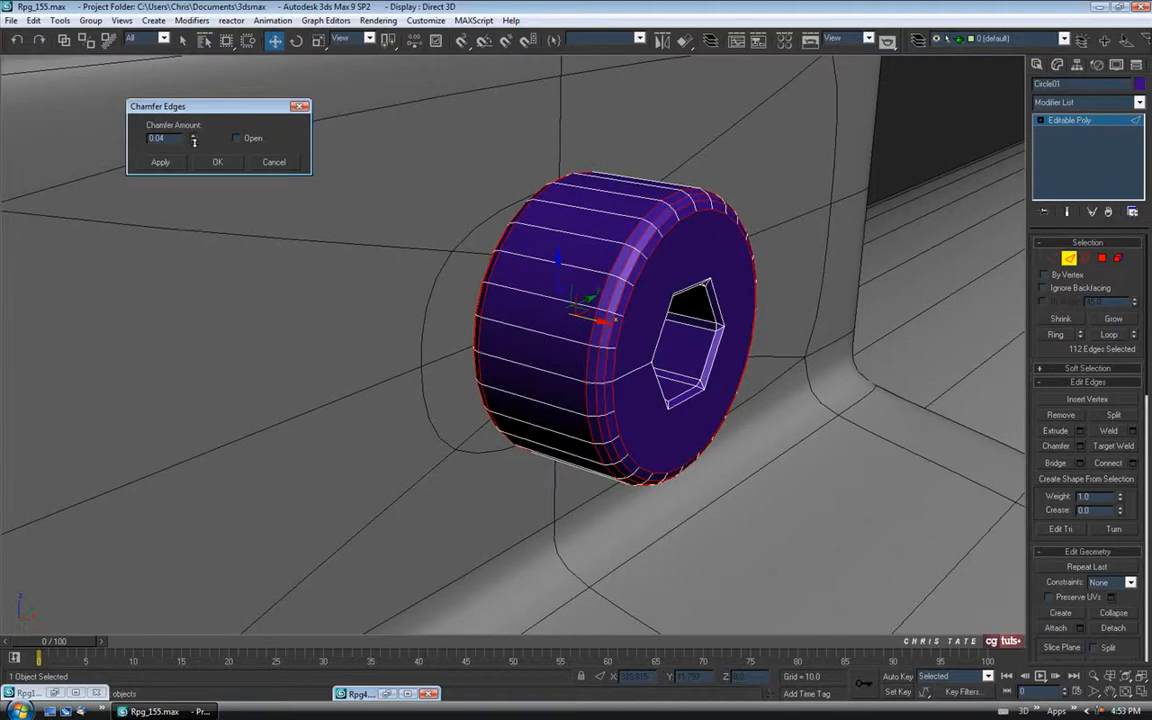
alt+middle_drag(385, 262, 249, 226)
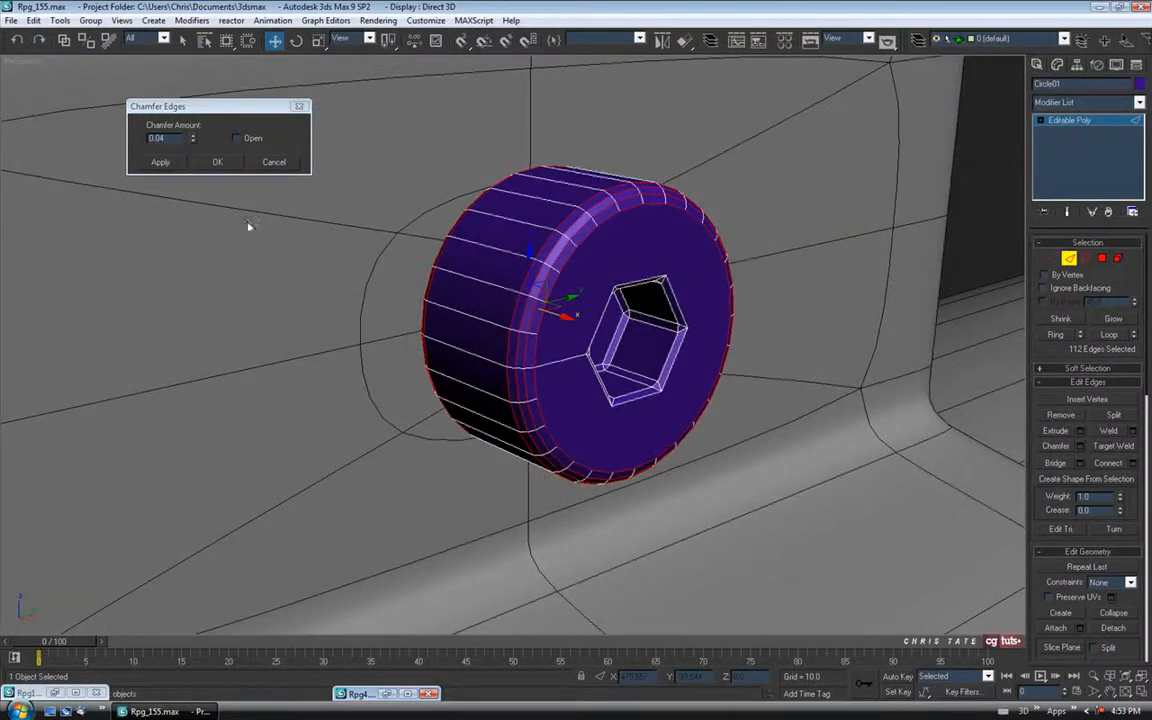
click(217, 163)
alt+middle_drag(553, 300, 741, 332)
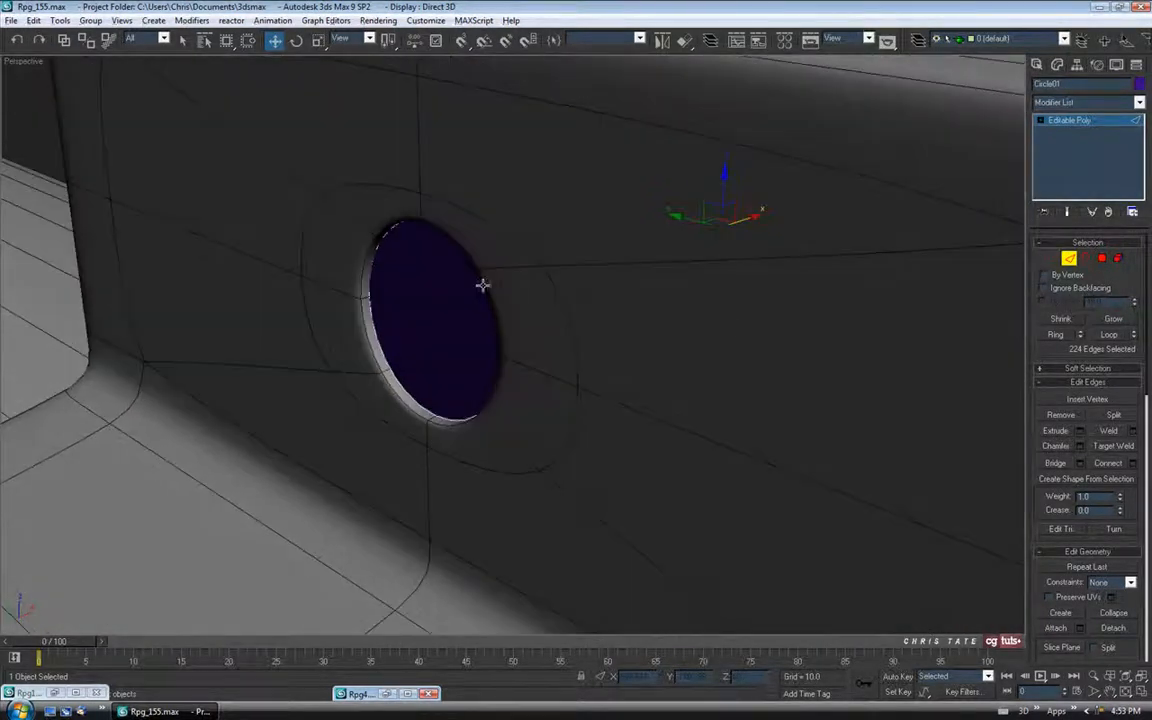
alt+middle_drag(612, 356, 489, 391)
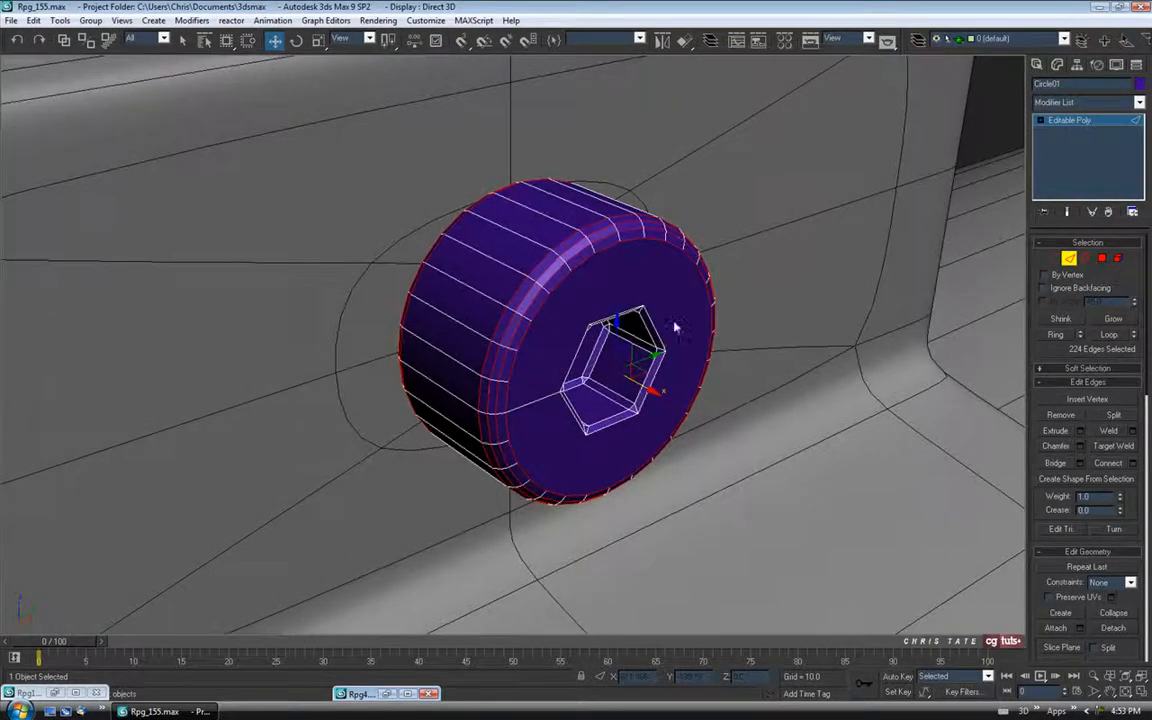
middle_drag(694, 324, 626, 317)
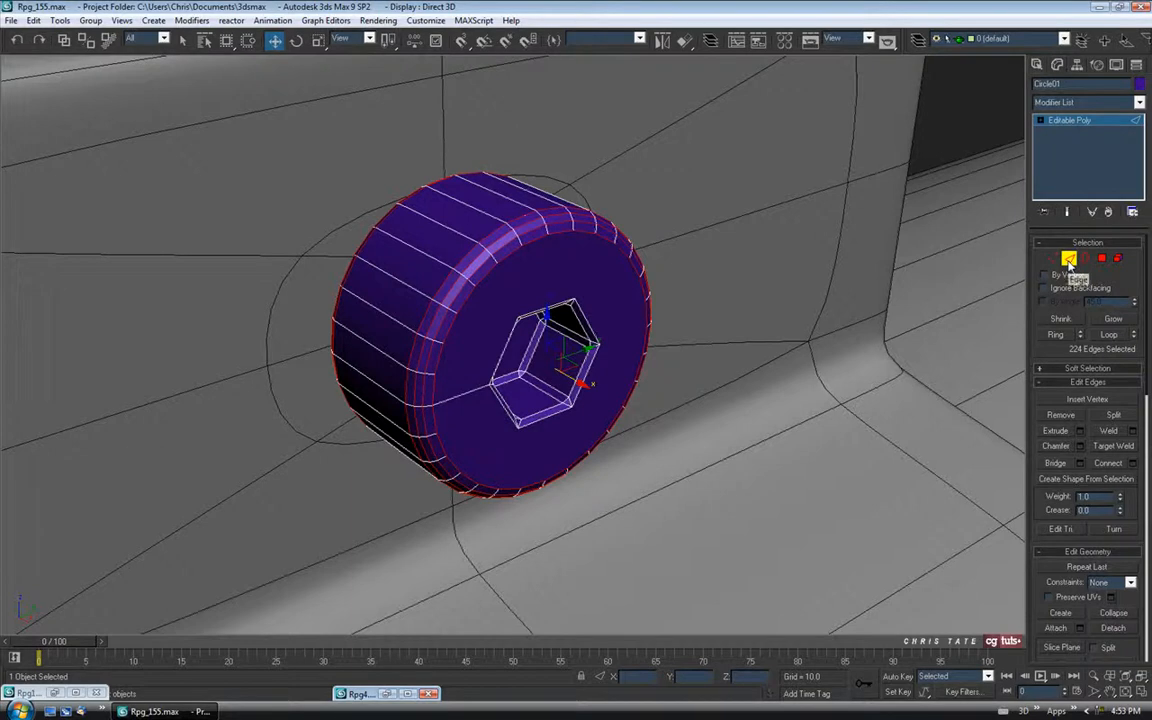
Step: Leave edge editing and set the bolt's object color to black
click(1068, 260)
click(1141, 85)
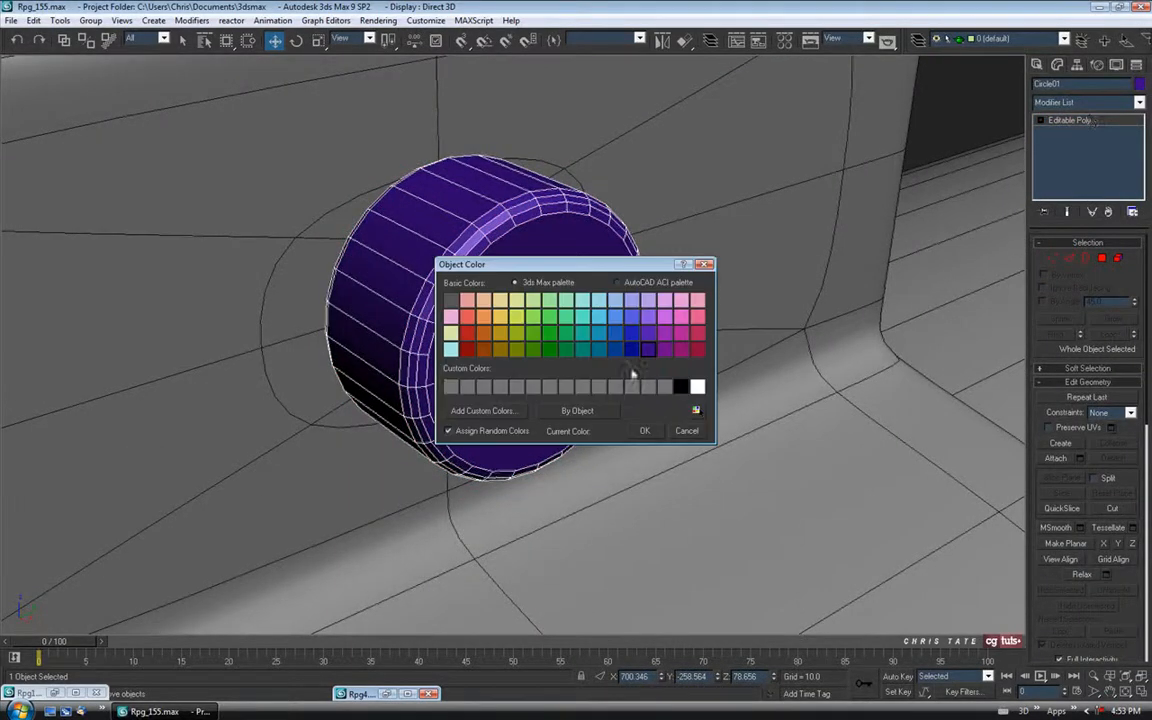
click(680, 387)
click(644, 430)
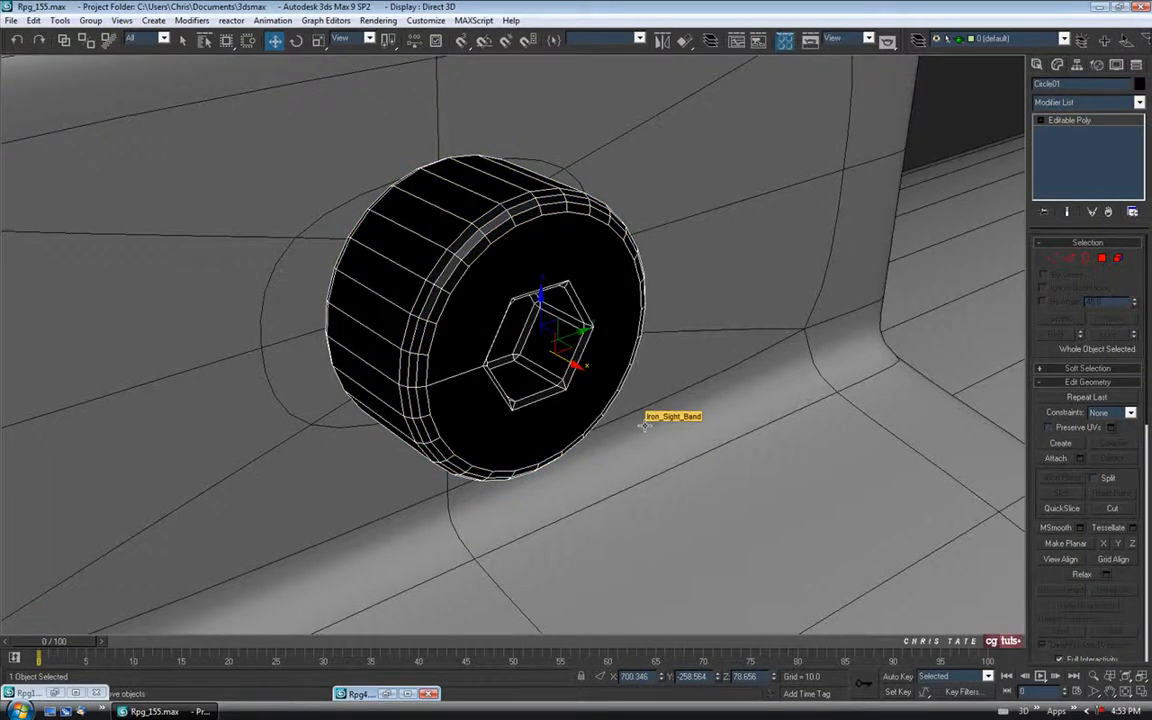
Step: Assign a sample material from the Material Editor to the bolt and close the editor
key(m)
drag(183, 127, 449, 258)
click(250, 64)
middle_drag(471, 267, 478, 267)
scroll(479, 267, down, 5)
middle_drag(525, 299, 522, 316)
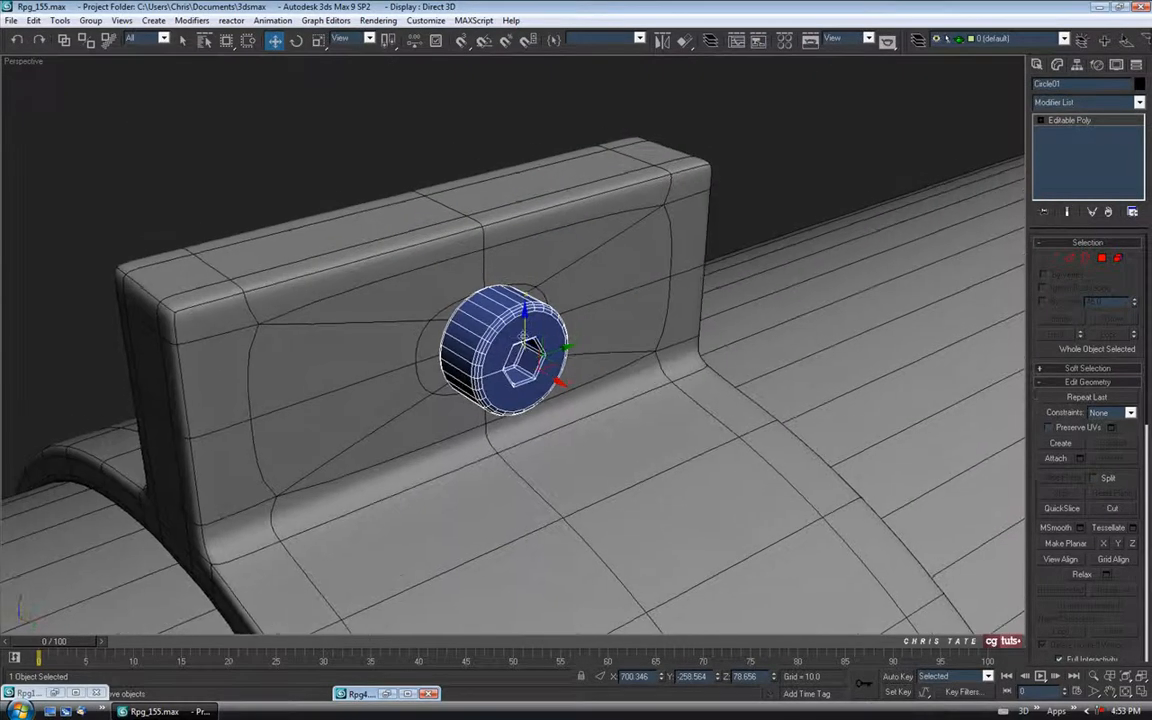
Step: Examine the bolt head's shading up close, both with and without the edge display
alt+middle_drag(701, 290, 692, 311)
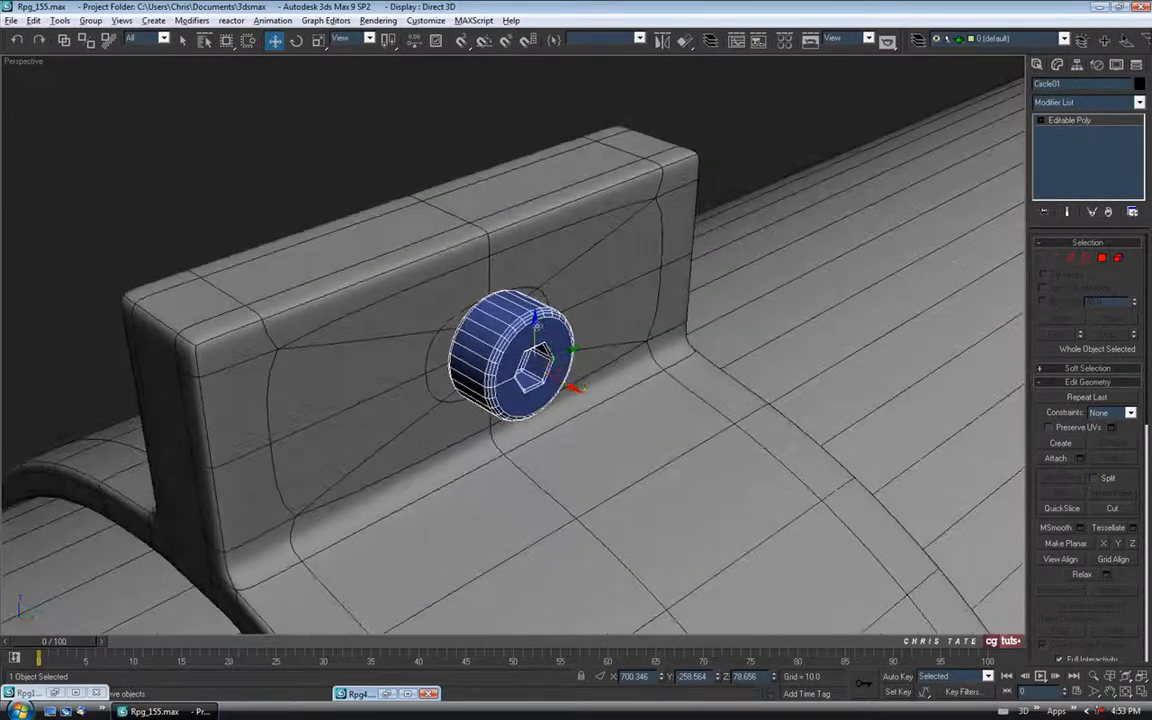
alt+middle_drag(447, 329, 505, 343)
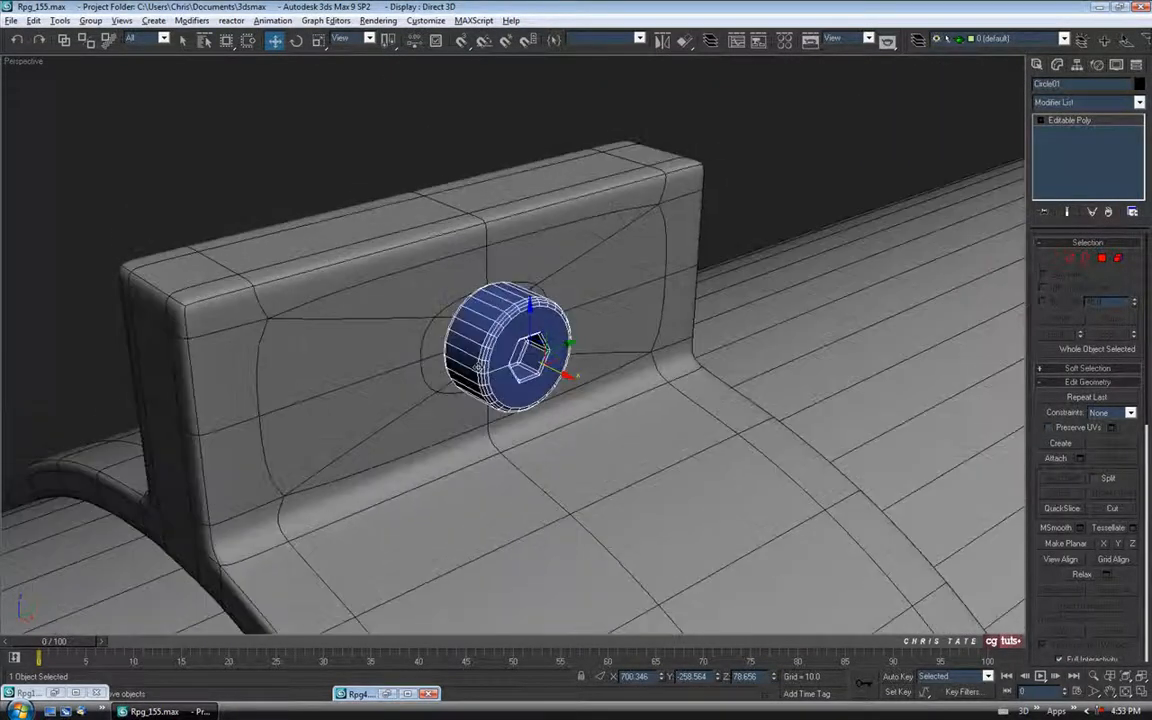
alt+middle_drag(500, 272, 511, 265)
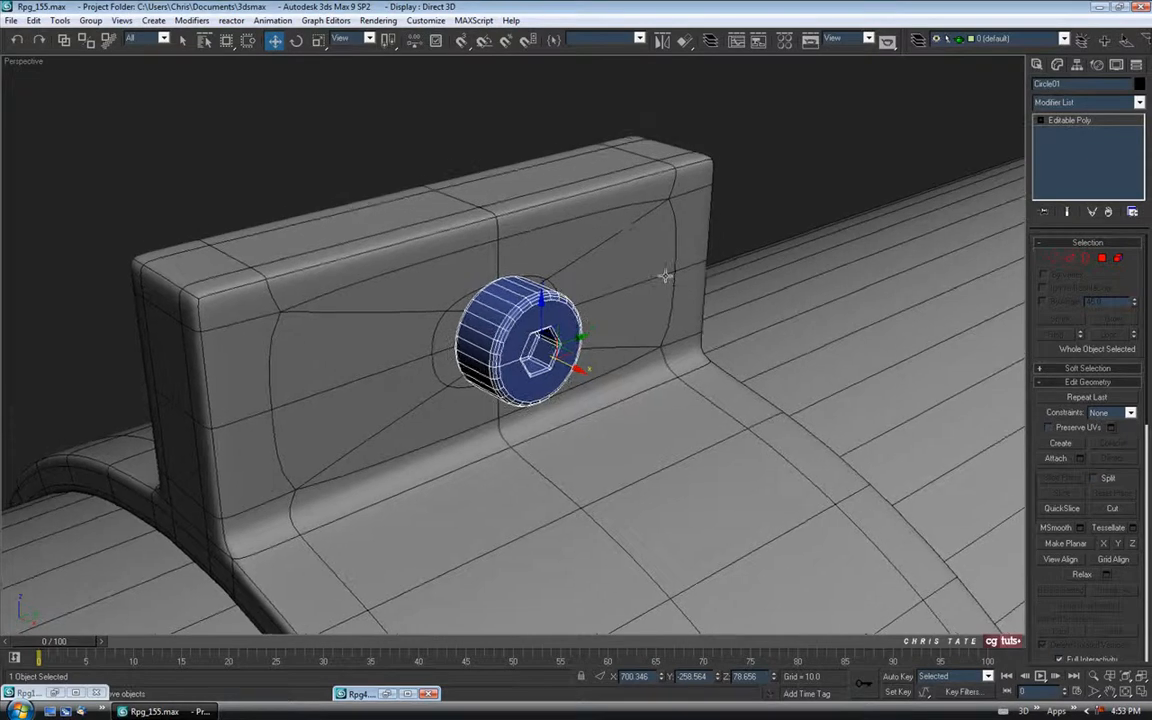
middle_drag(634, 293, 643, 297)
key(F4)
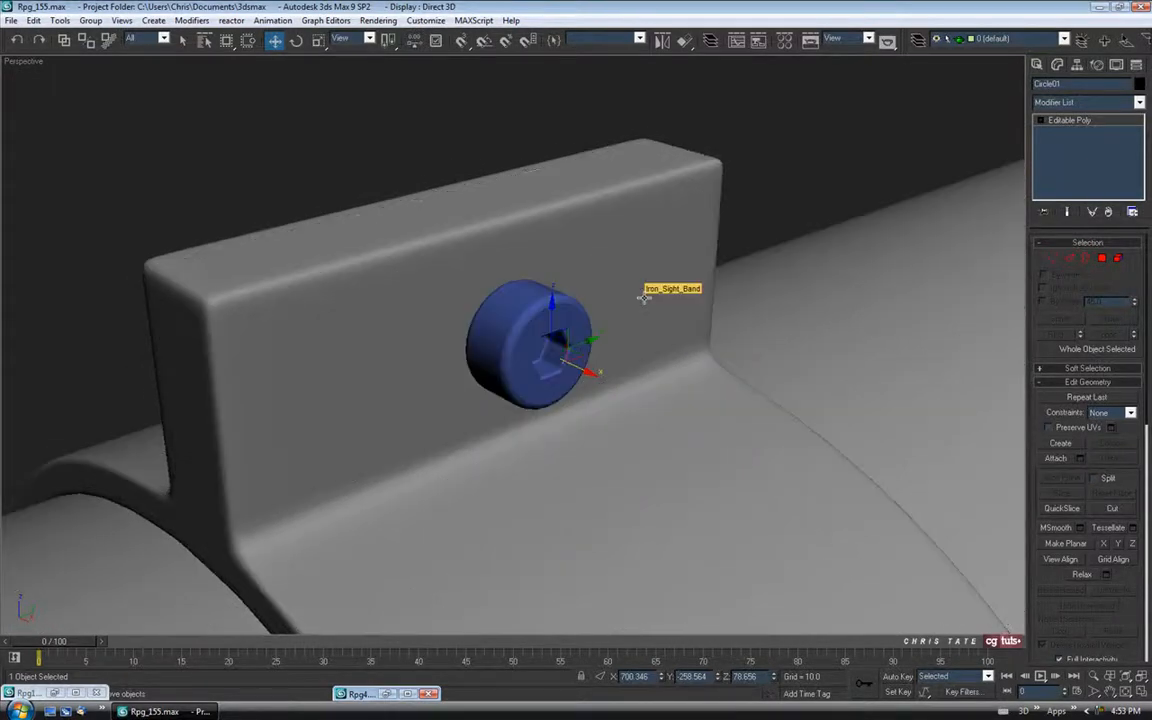
scroll(530, 282, up, 3)
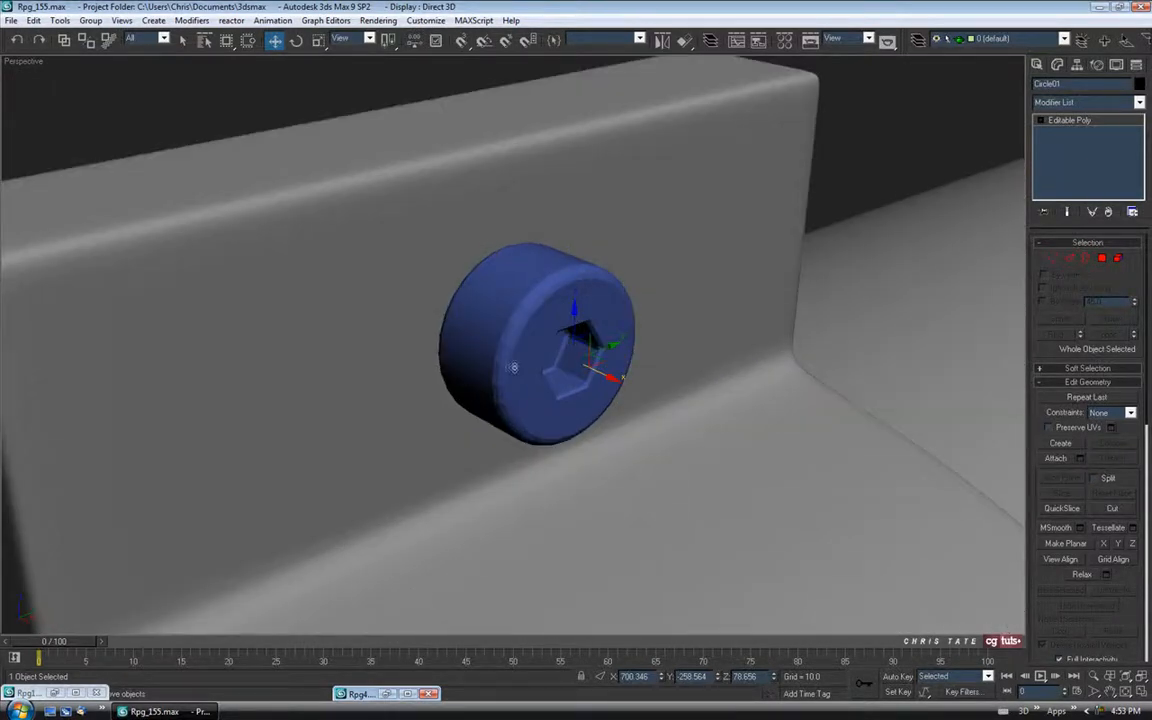
key(F4)
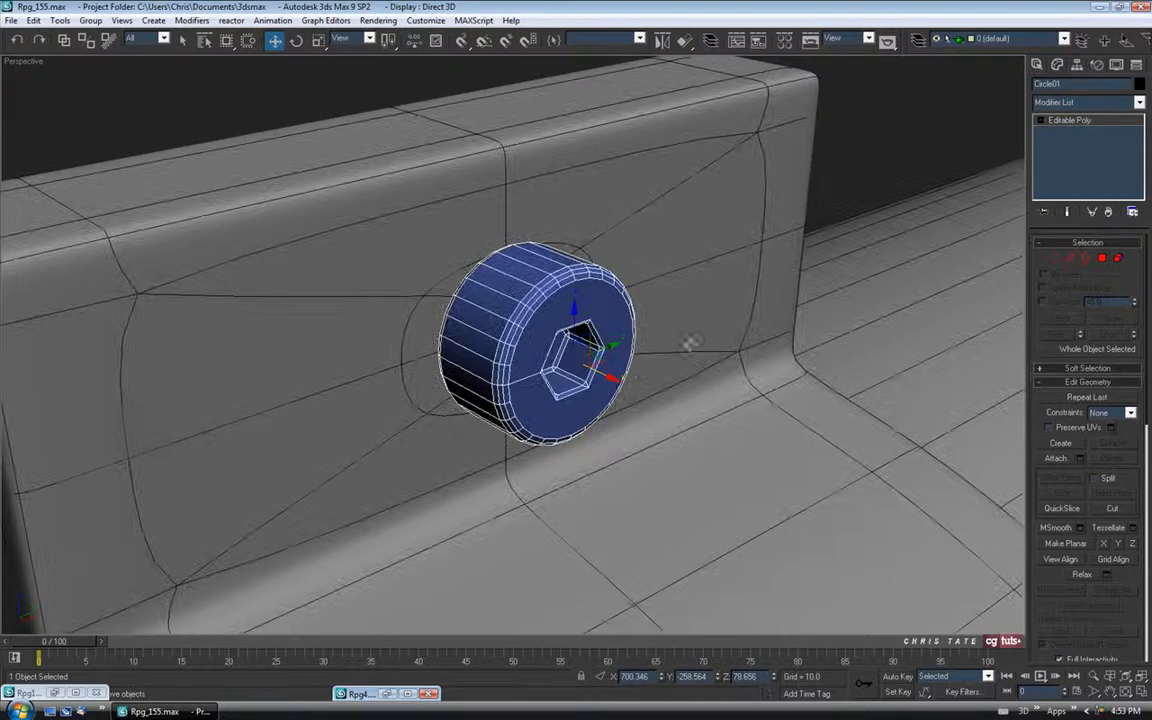
Step: Add a Smooth modifier with Auto Smooth enabled to the bolt and check its shading
click(1138, 102)
scroll(1140, 160, down, 5)
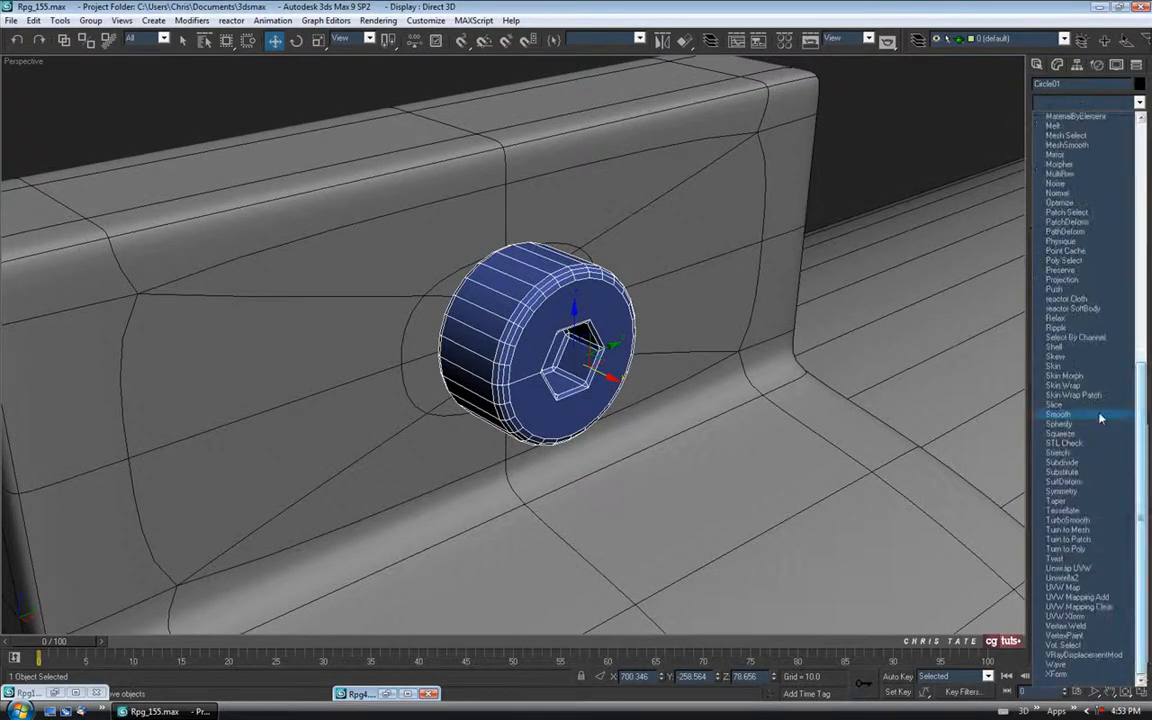
click(1060, 407)
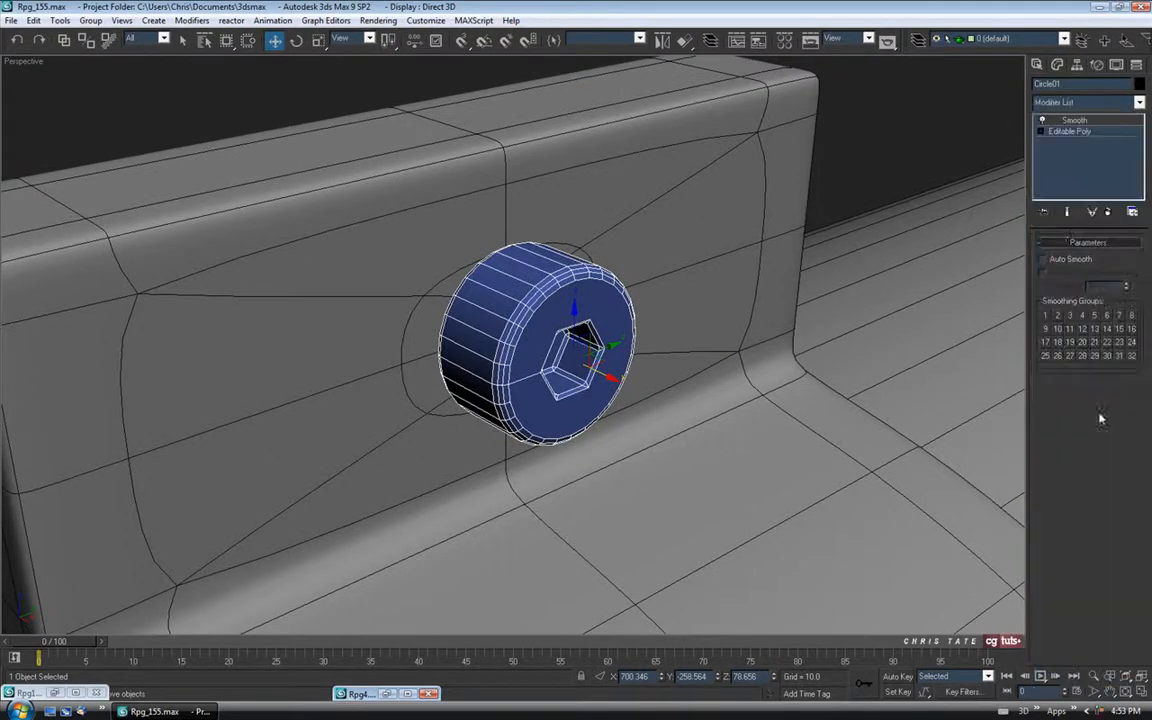
click(1043, 260)
middle_drag(678, 366, 667, 354)
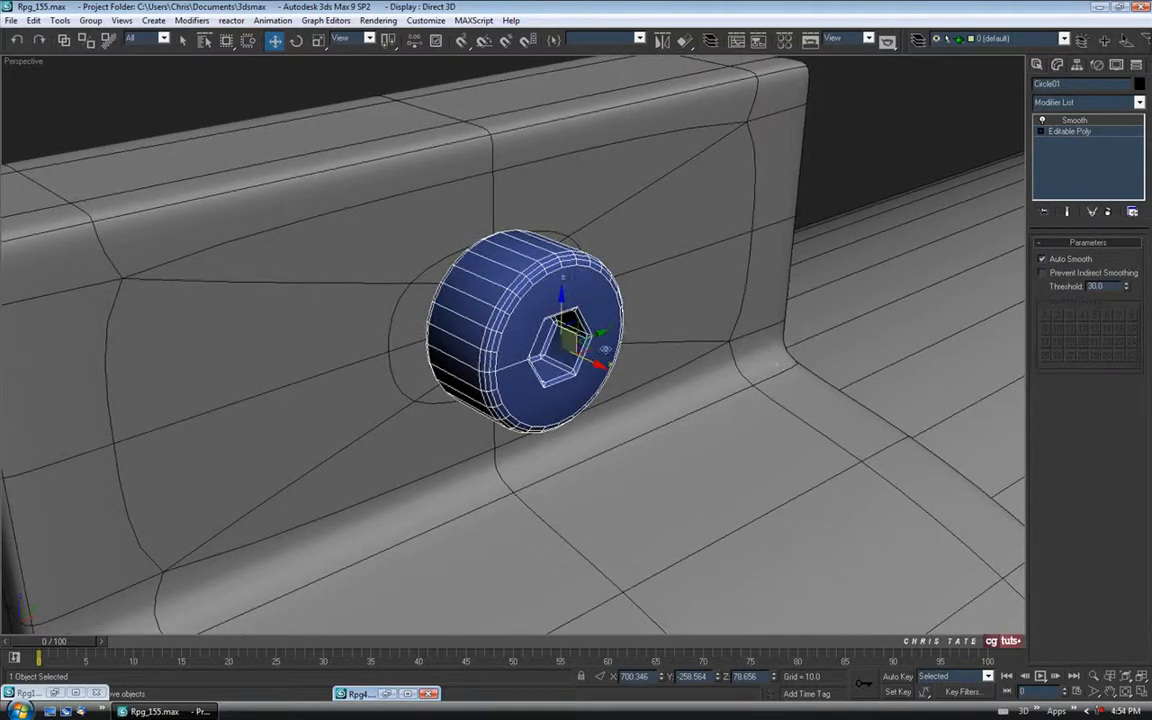
key(F4)
key(F4)
alt+middle_drag(683, 400, 681, 373)
scroll(512, 269, down, 2)
Step: Copy the iron sight band's name and rename the bolt Iron_Sight_Band_Screw
click(182, 41)
click(594, 153)
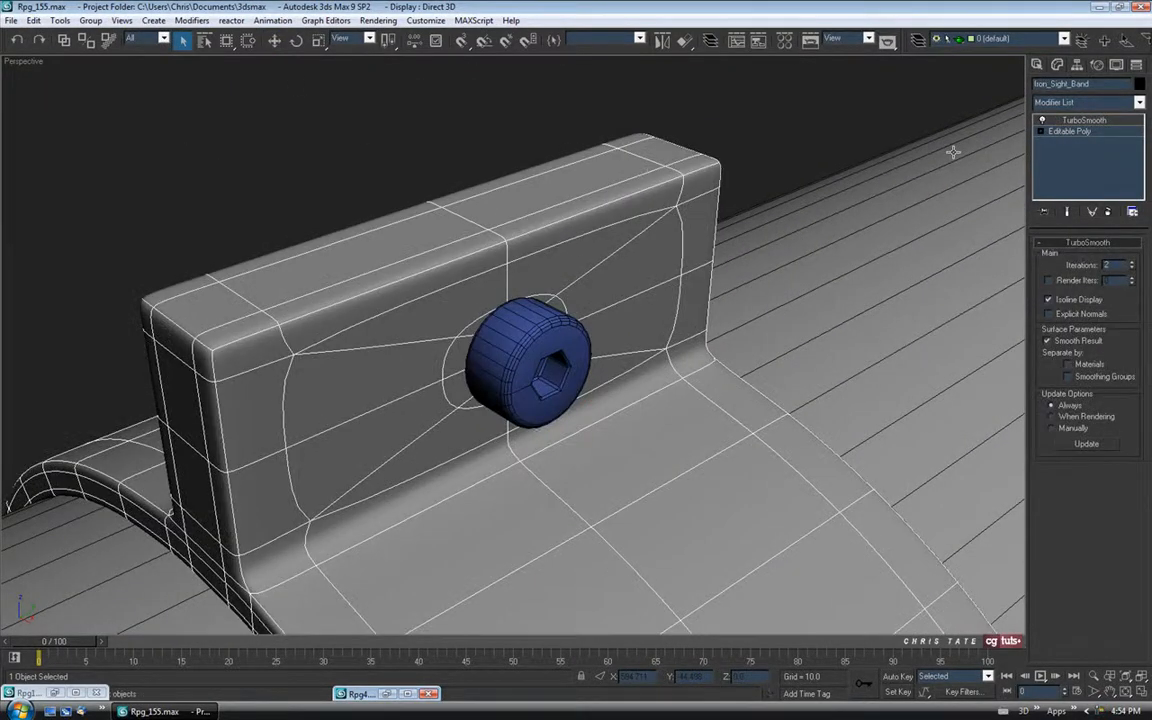
click(1088, 86)
key(ctrl+c)
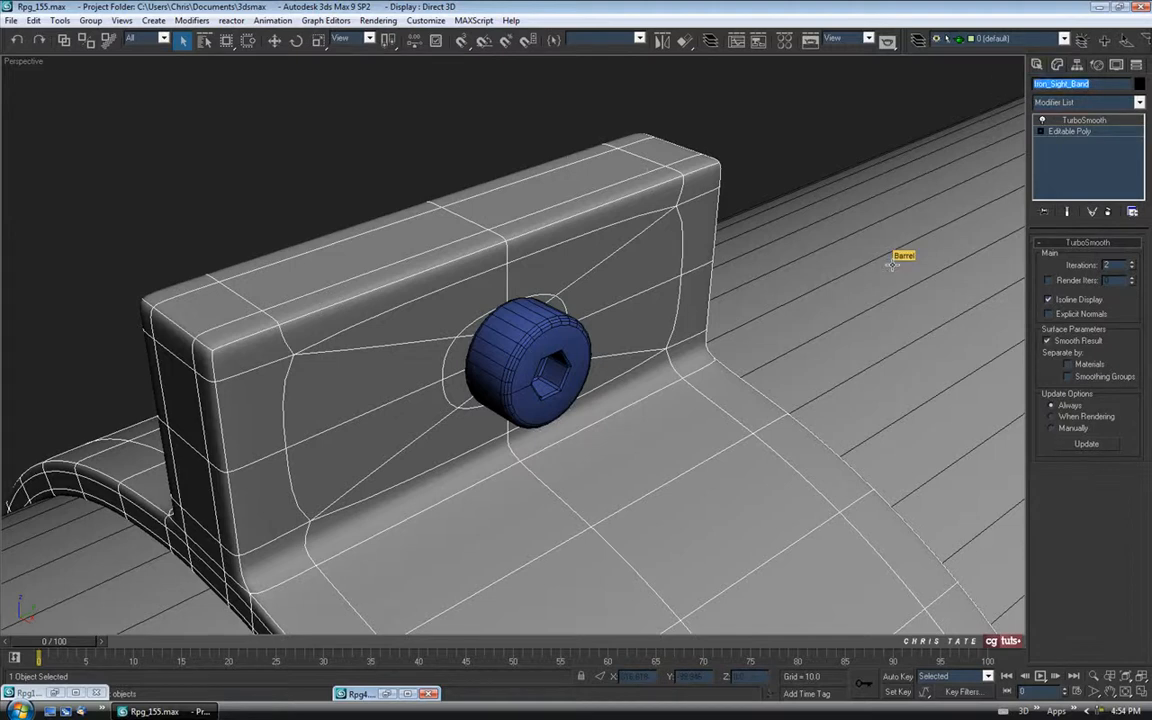
click(549, 418)
click(516, 415)
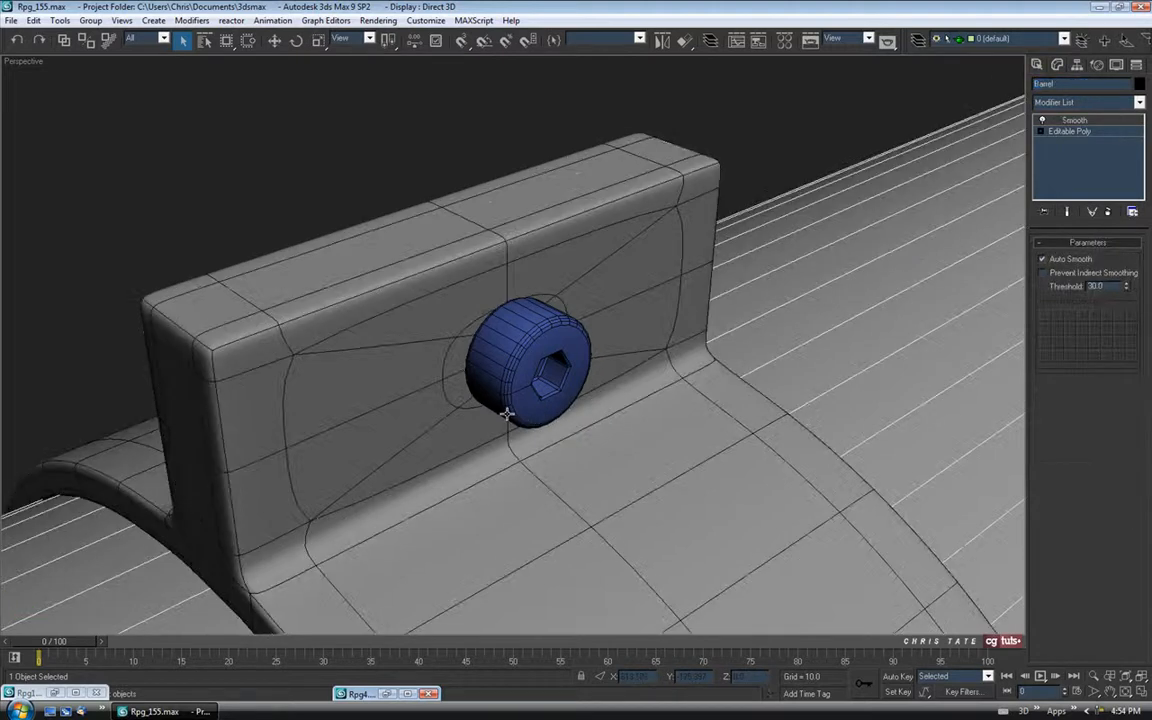
click(503, 408)
drag(1073, 84, 995, 103)
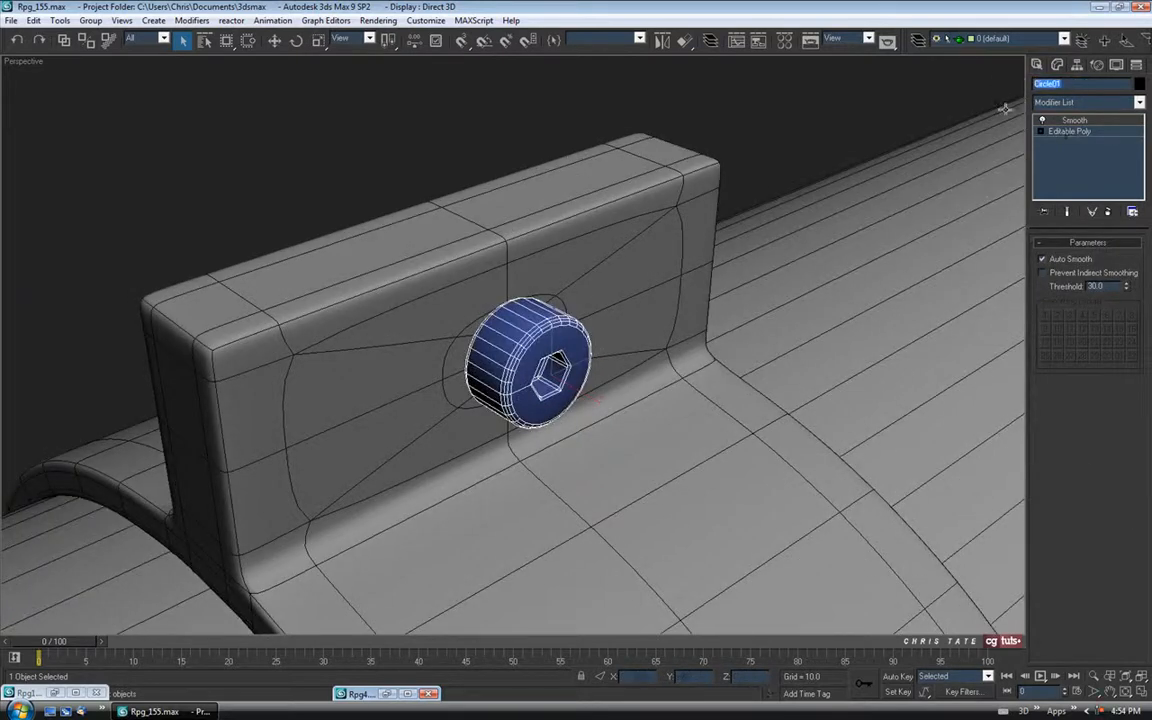
key(ctrl+v)
middle_drag(641, 329, 643, 316)
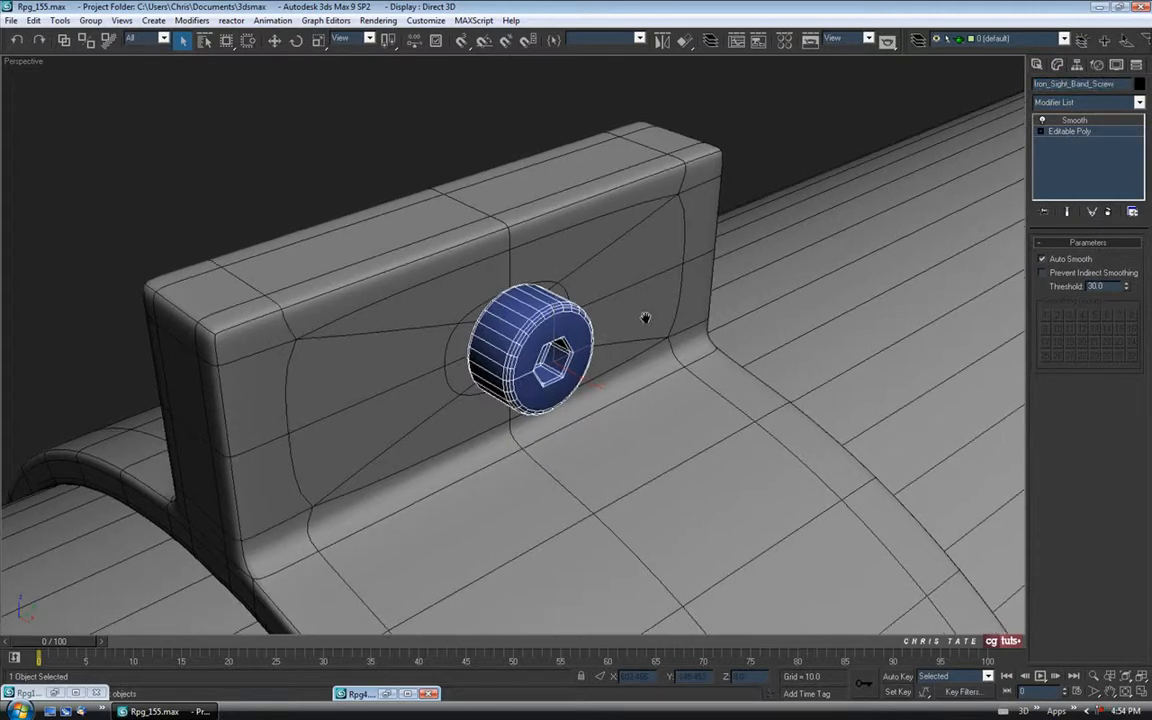
Step: Center the screw's pivot on the object
click(1079, 66)
click(1088, 151)
click(1084, 155)
click(1038, 66)
Step: Assign the grey sample material from the Material Editor to the screw, close the editor and clear the selection
middle_drag(777, 324, 781, 308)
scroll(754, 294, down, 5)
key(m)
drag(99, 112, 524, 285)
click(252, 65)
click(437, 200)
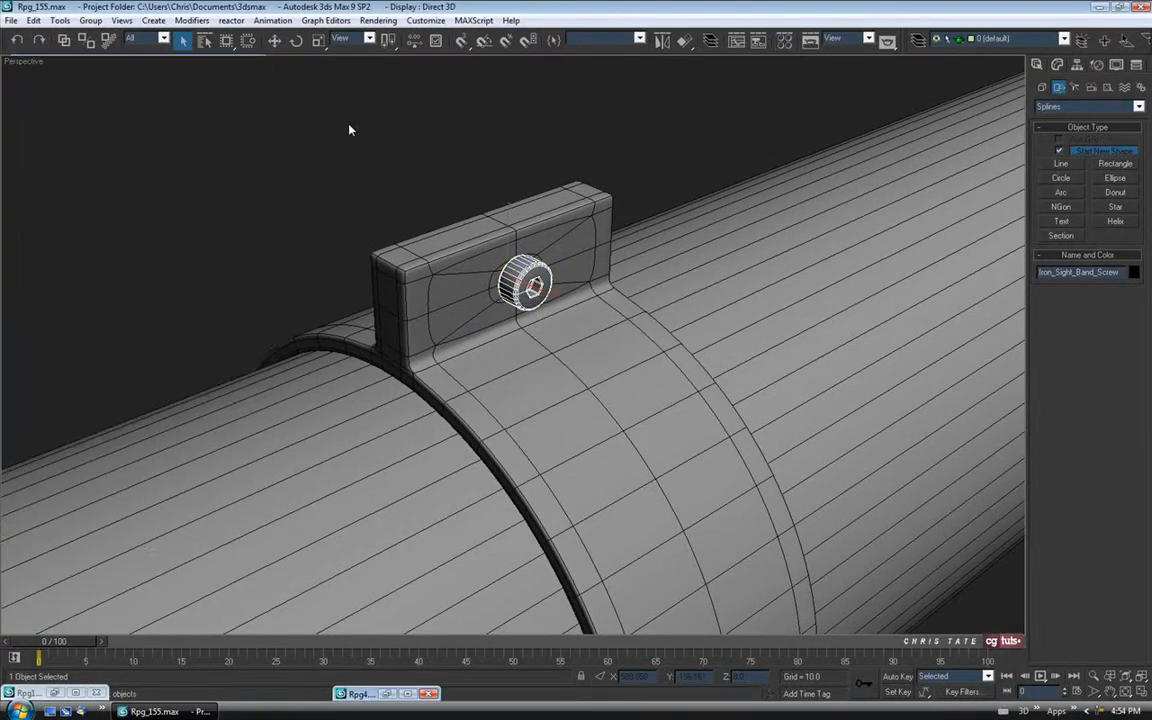
Step: Select the iron sight band together with its screw and show the whole ring in a maximized Front view
alt+middle_drag(437, 200, 556, 362)
scroll(557, 331, down, 6)
alt+middle_drag(518, 355, 712, 162)
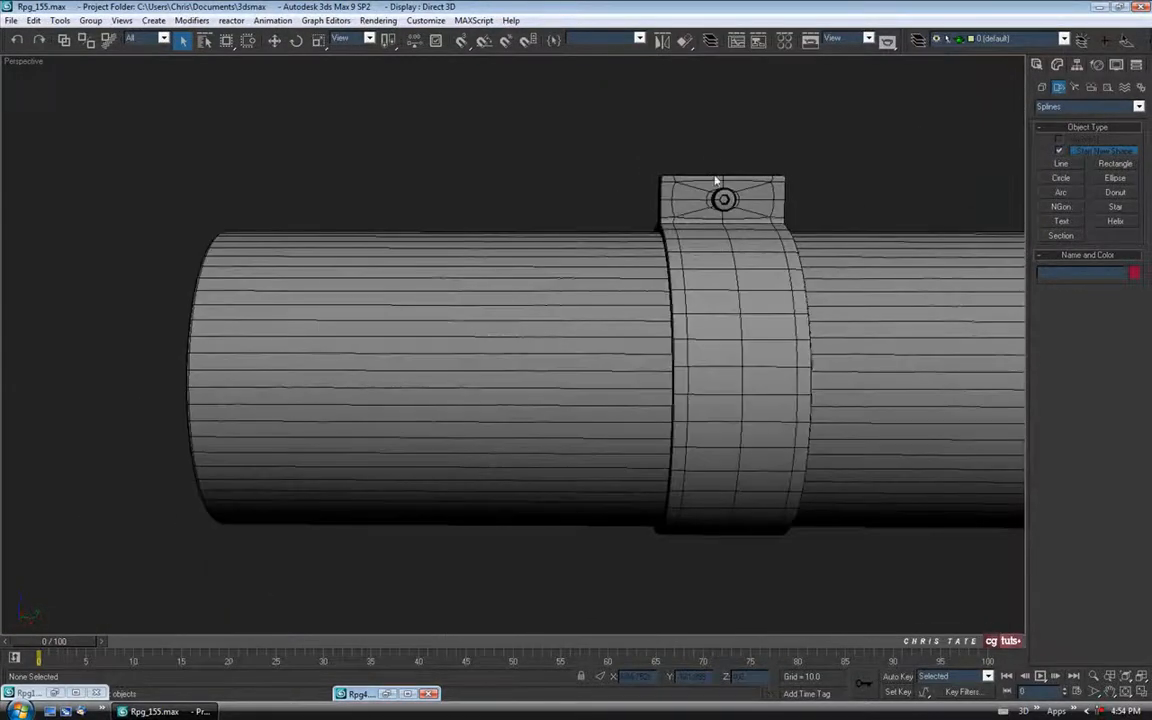
drag(712, 160, 748, 214)
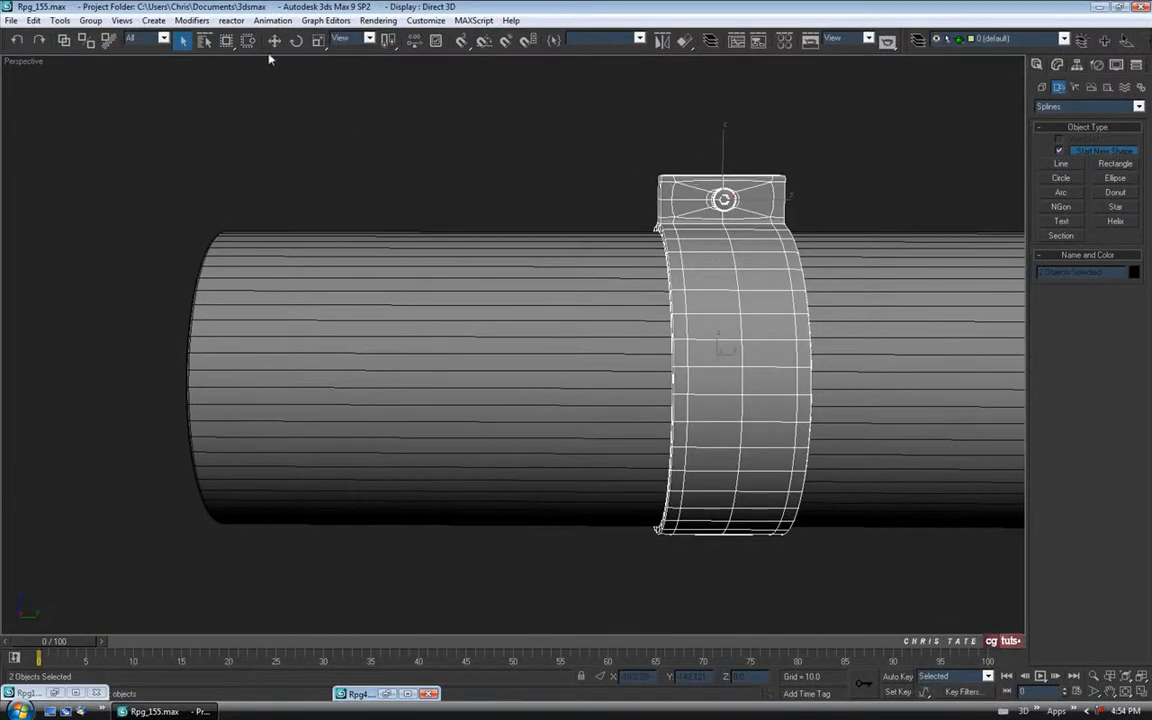
click(1143, 693)
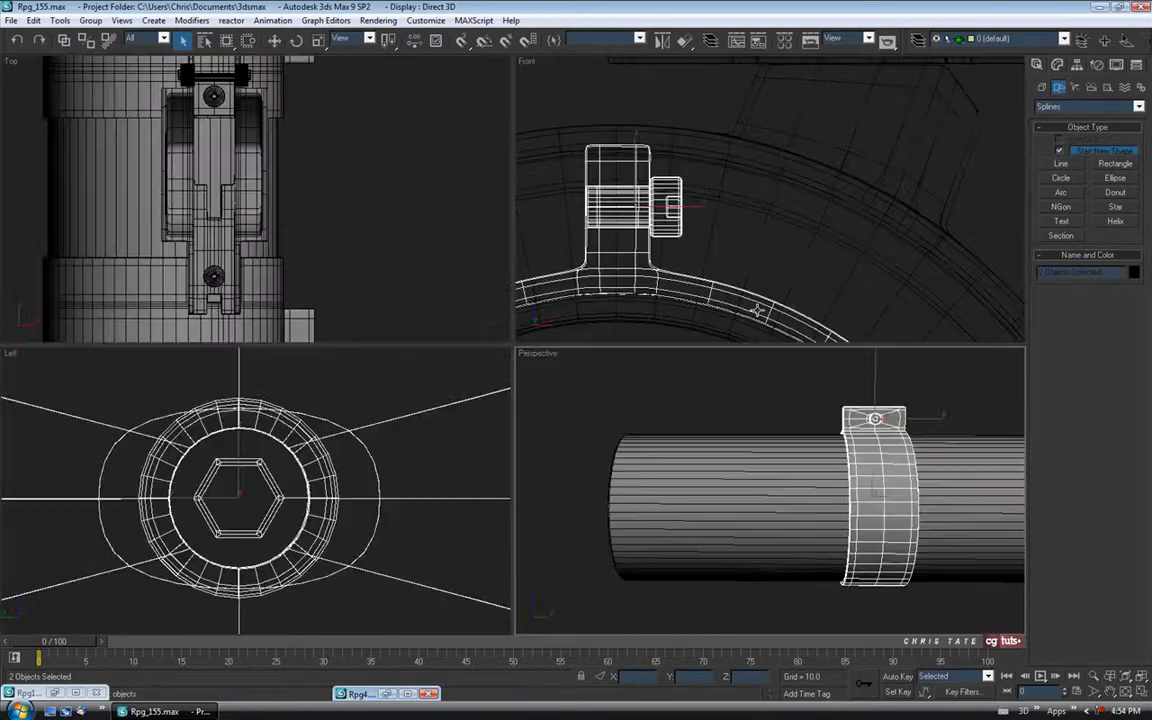
click(1143, 693)
scroll(620, 305, down, 6)
scroll(640, 208, down, 1)
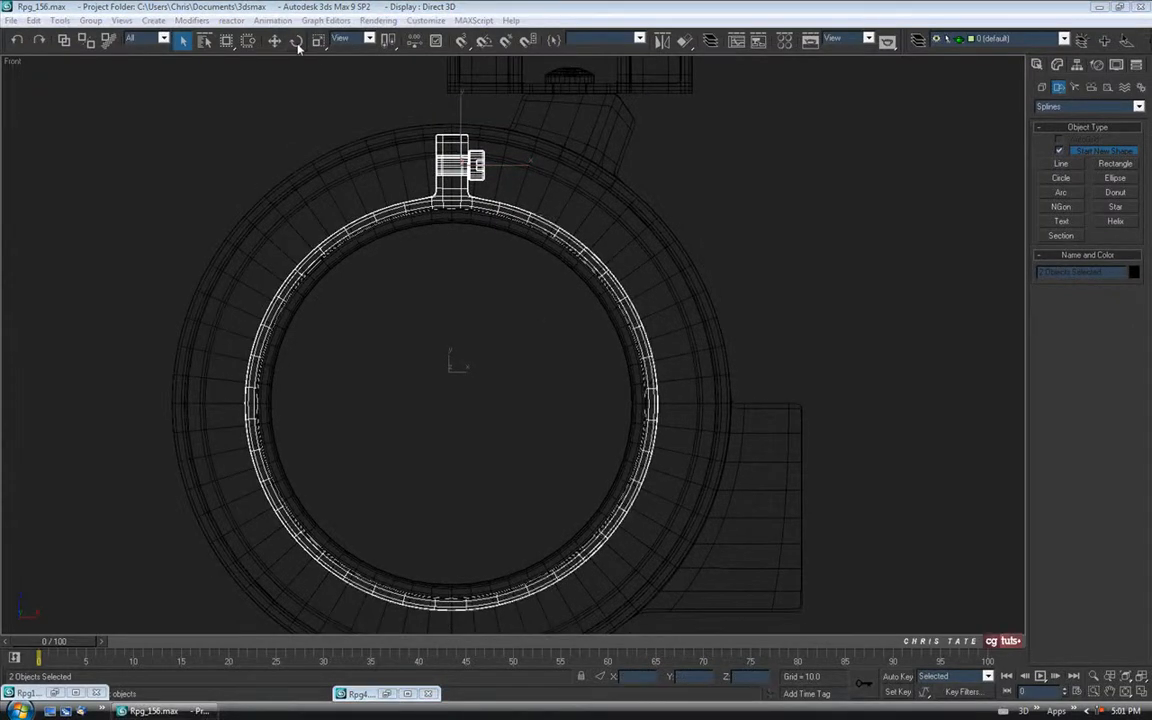
Step: Try to rotate the band and screw together about the screw's location in the Front view
click(297, 41)
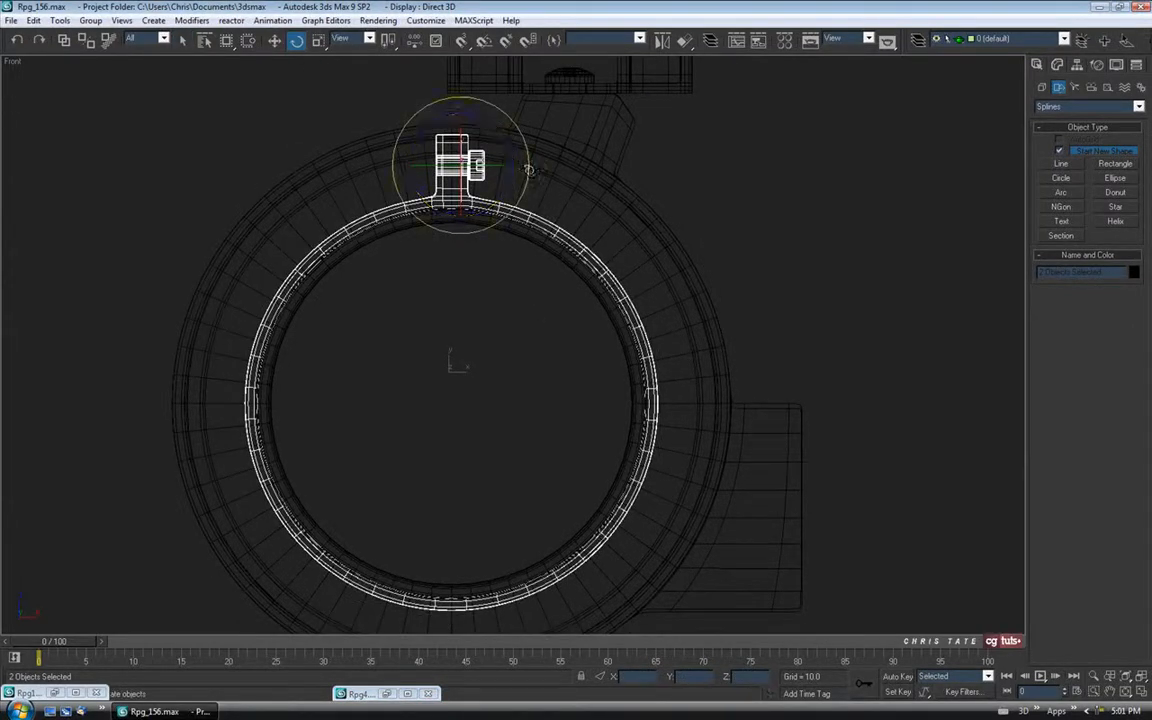
drag(528, 169, 548, 211)
key(q)
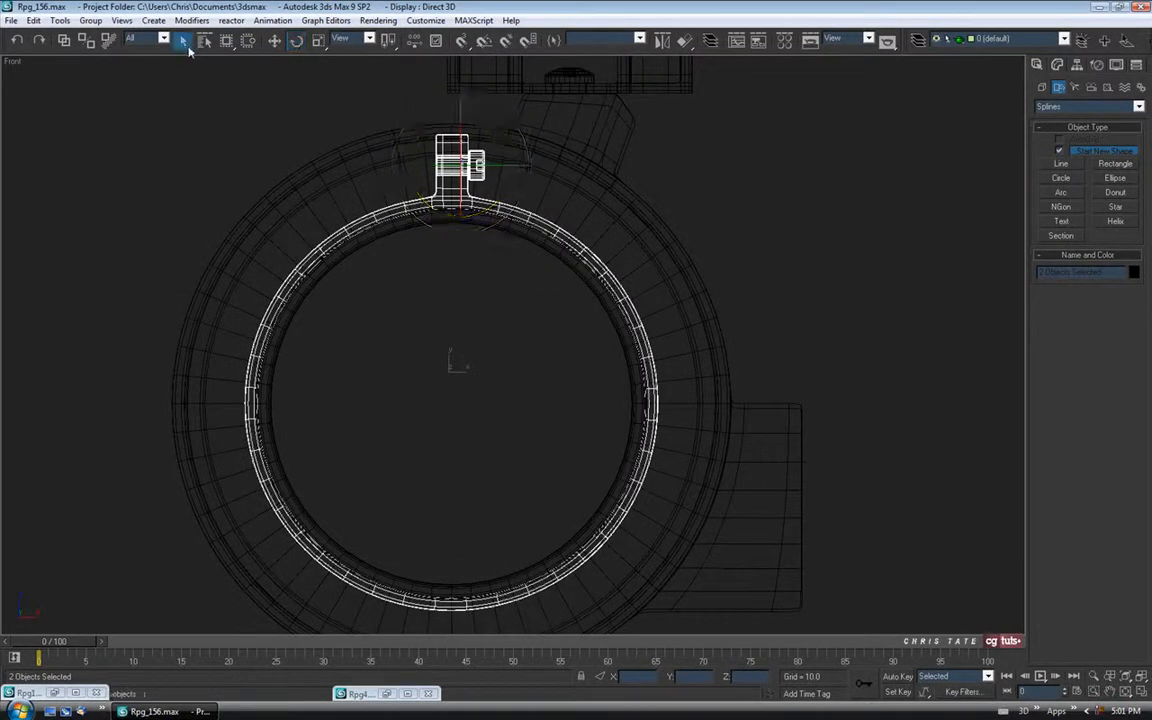
Step: Select only the iron sight band and reset its pivot
click(505, 205)
click(505, 205)
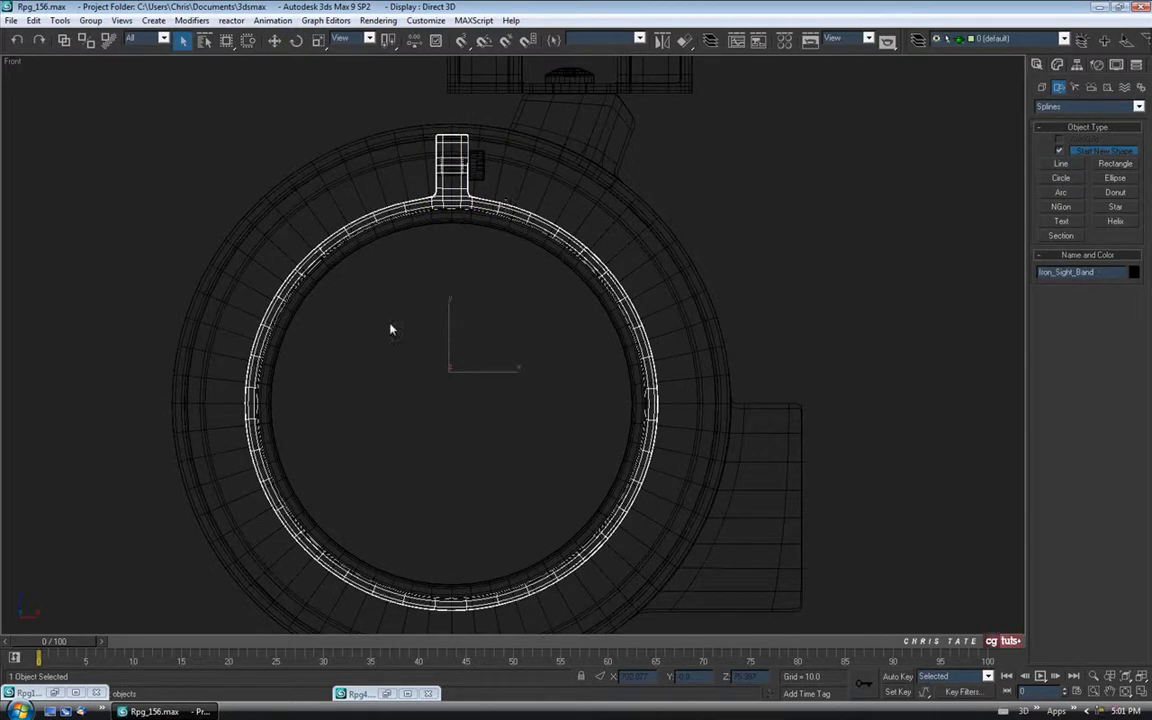
click(1077, 67)
click(1074, 153)
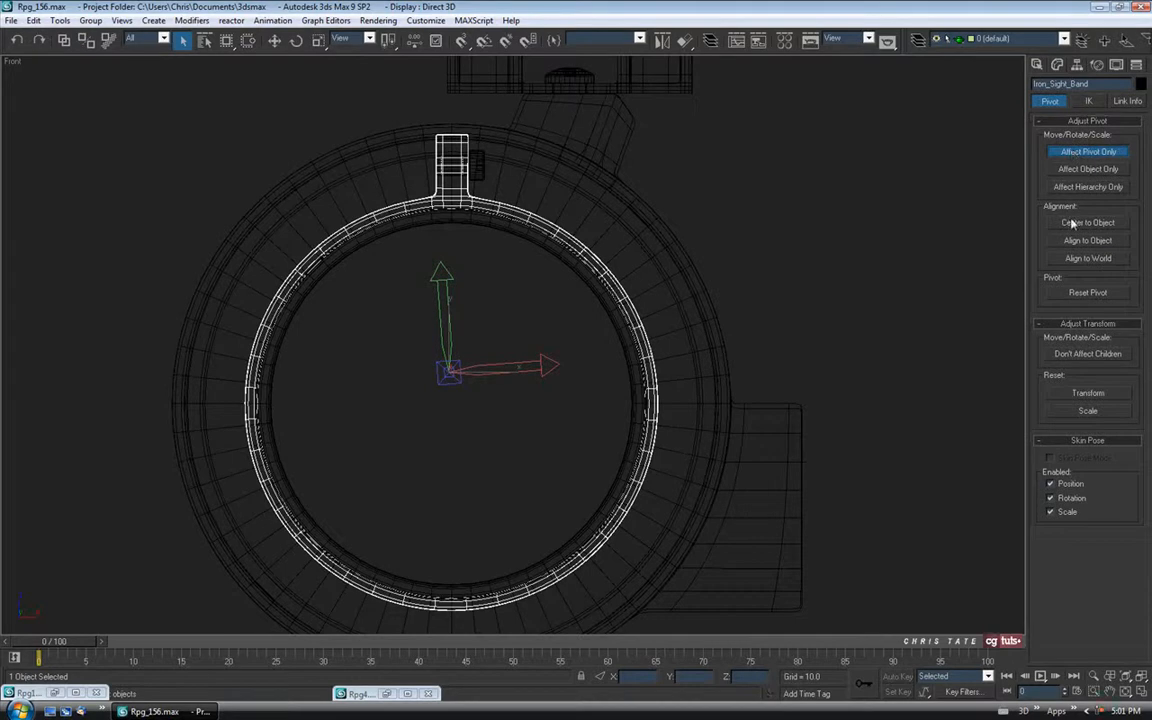
click(1080, 153)
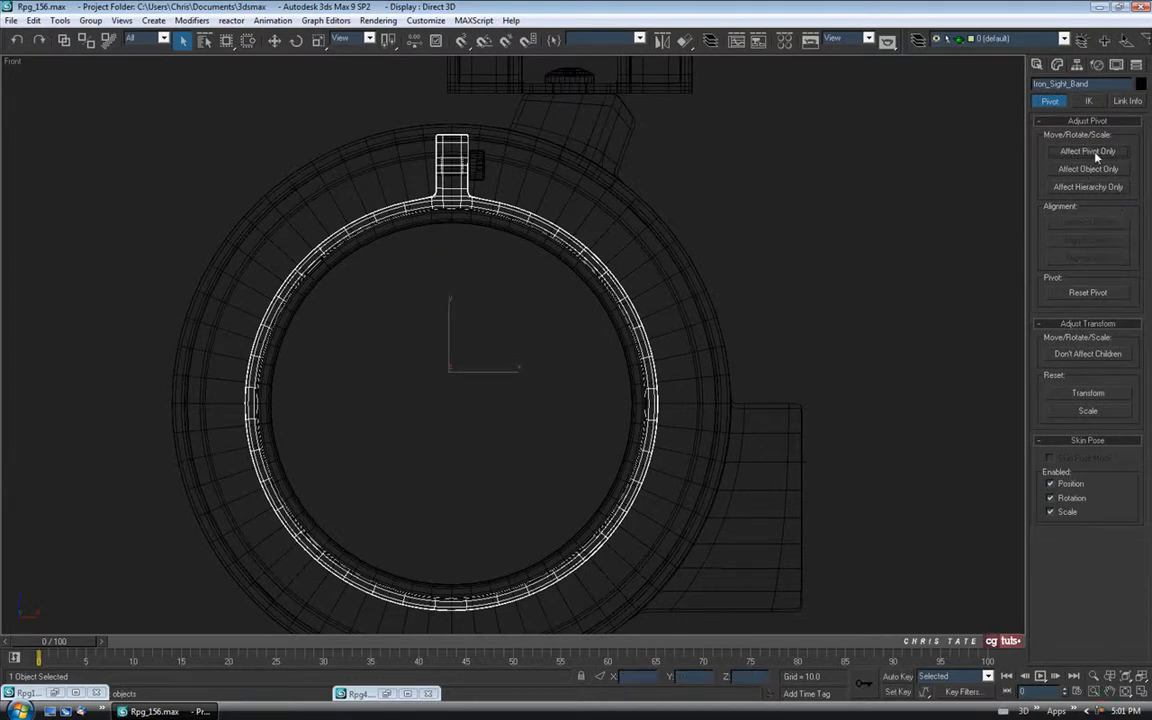
click(1105, 154)
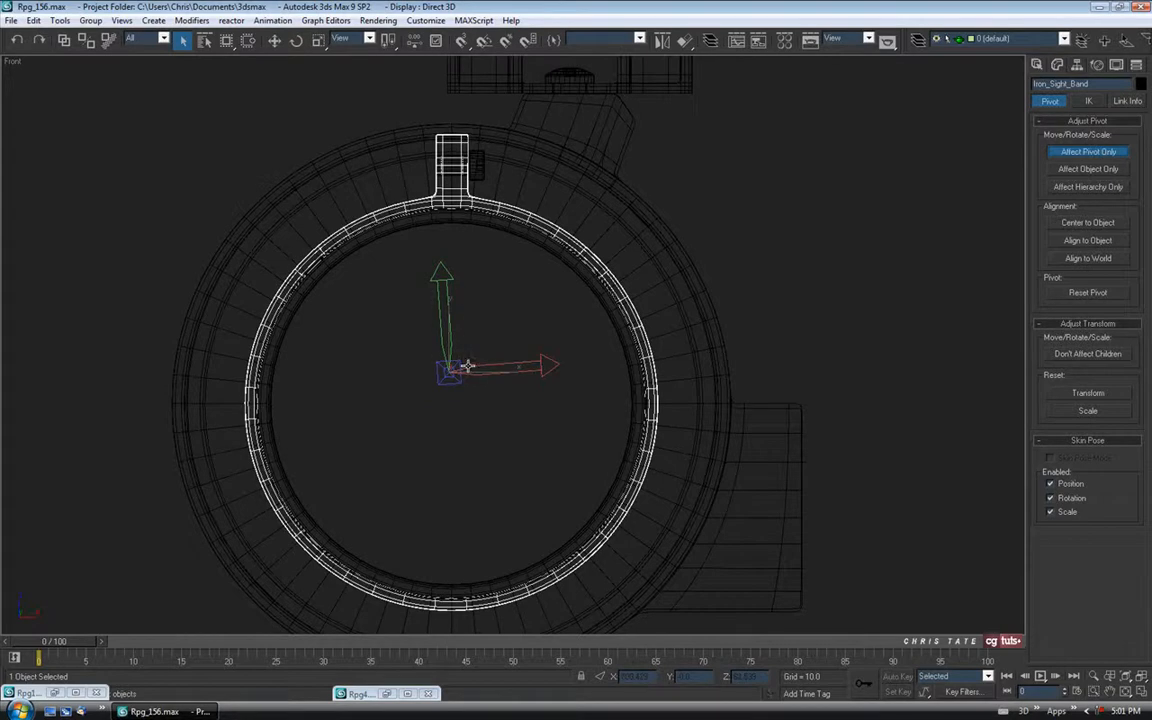
click(1066, 153)
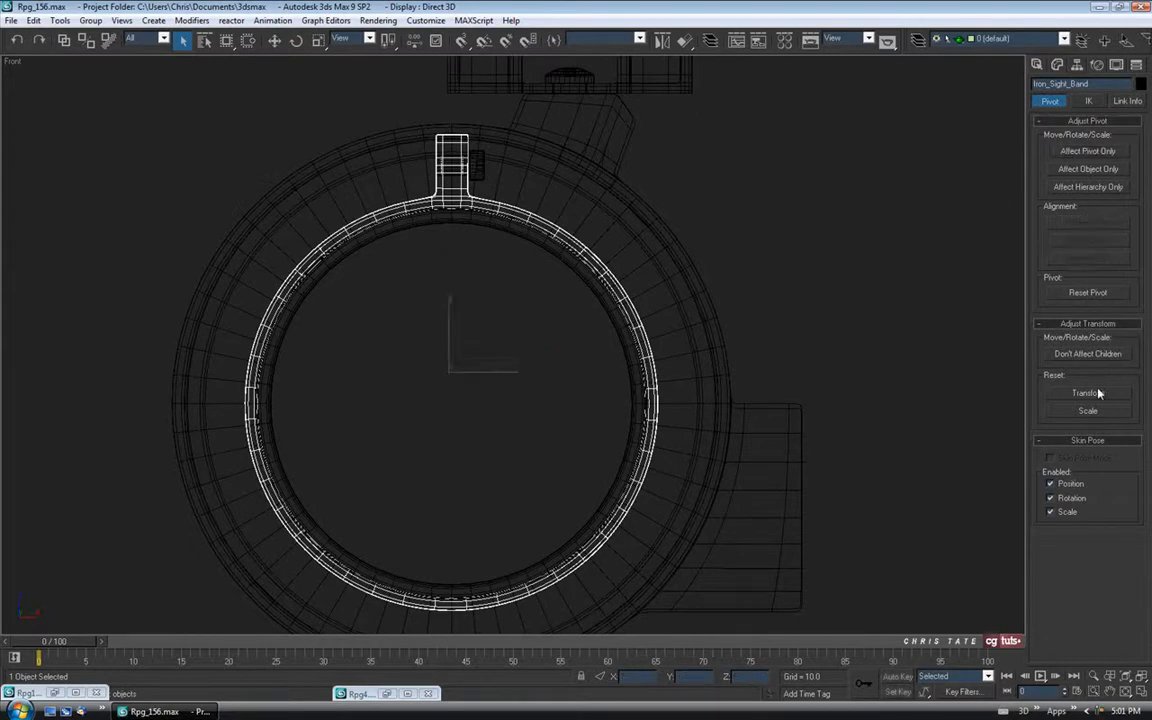
click(1091, 296)
Step: Align the screw's pivot to the iron sight band's pivot point in X, Y and Z position
click(481, 174)
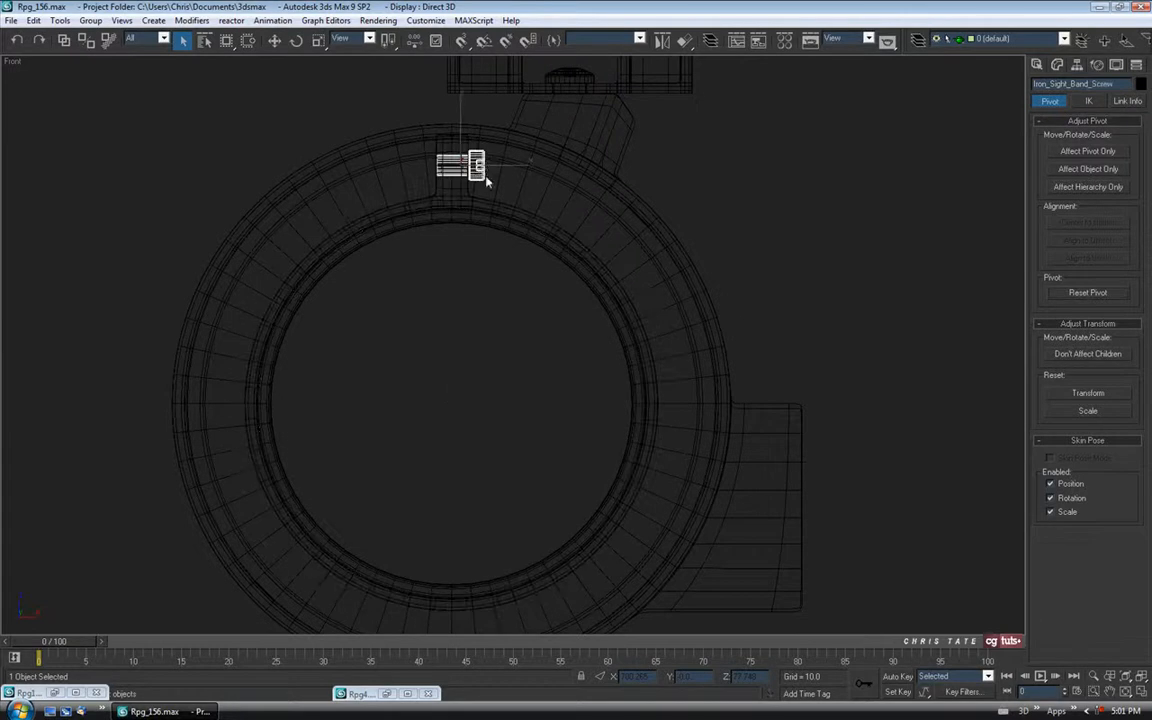
click(1096, 154)
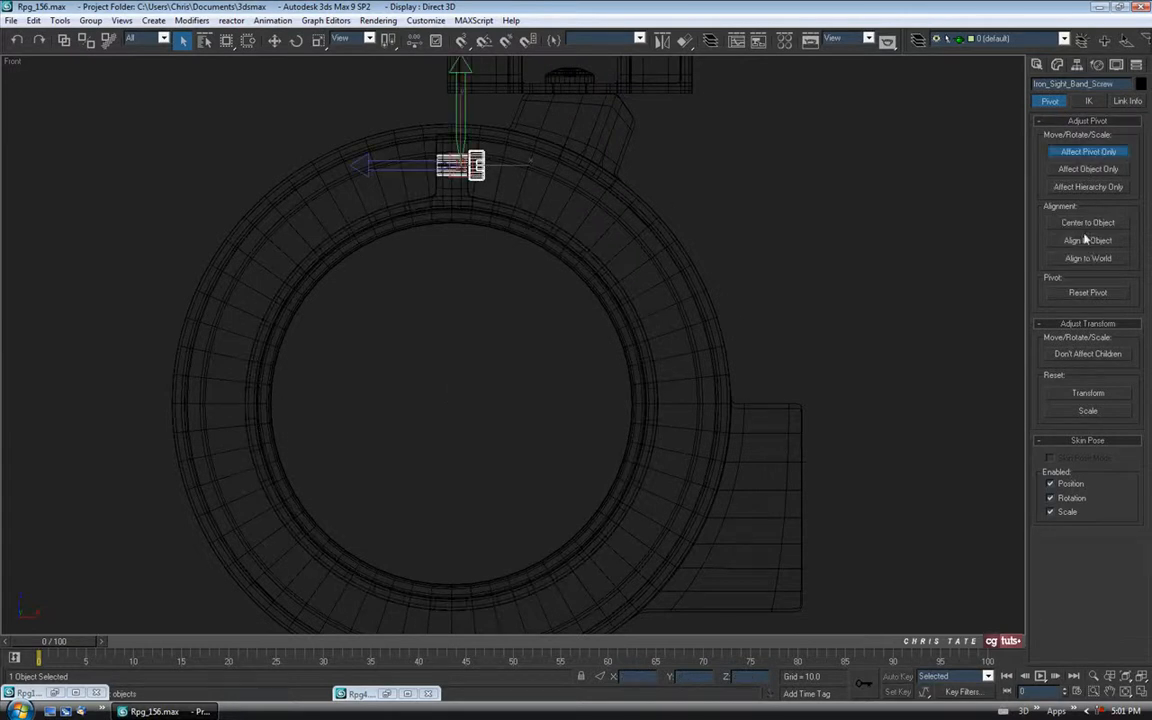
click(684, 40)
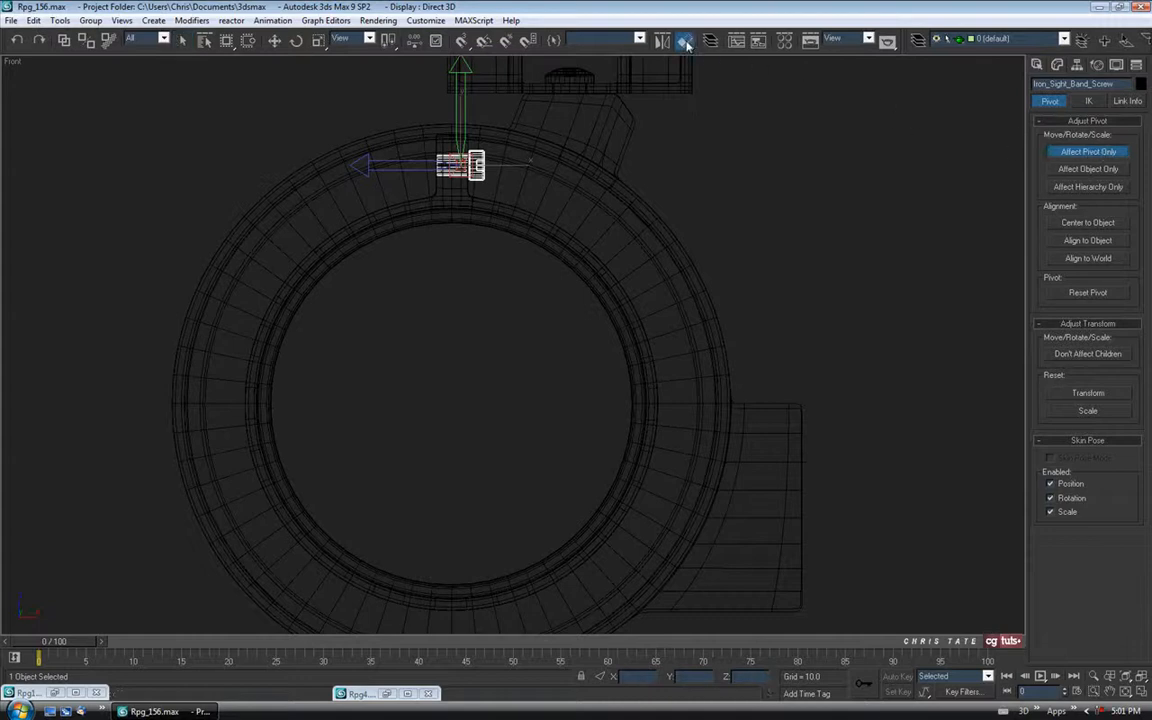
click(455, 192)
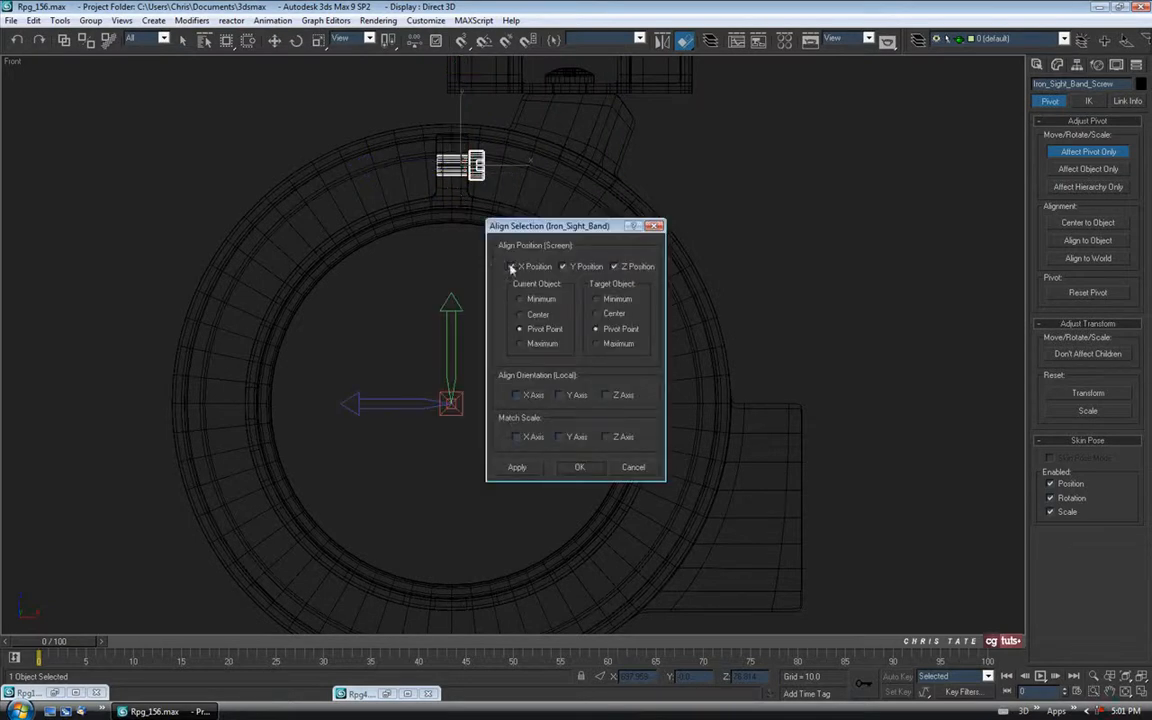
click(579, 467)
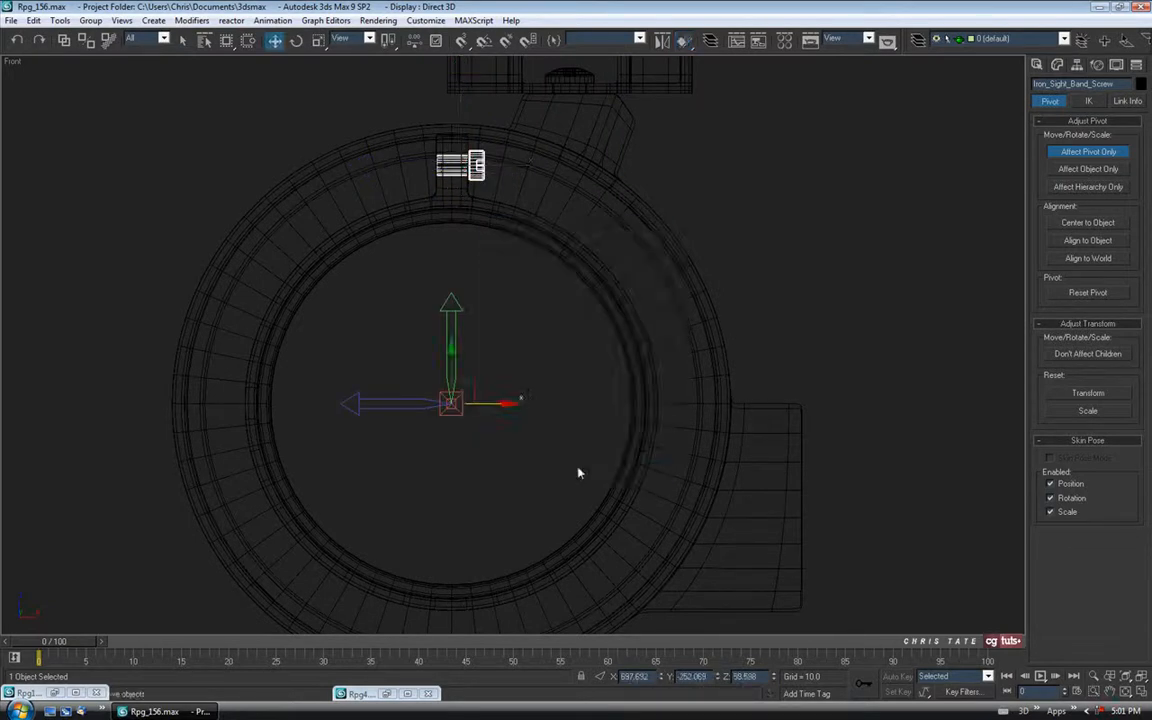
click(1100, 153)
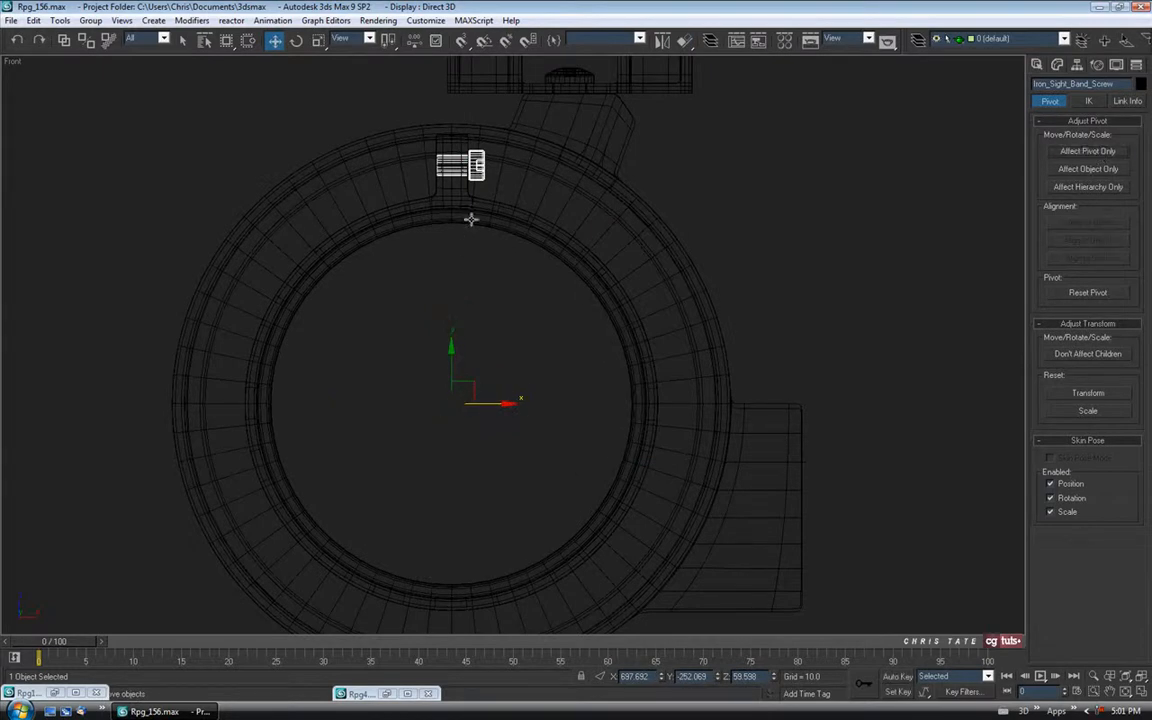
Step: Add the iron sight band to the screw selection and rotate both together about 51 degrees clockwise in the Front view
click(185, 41)
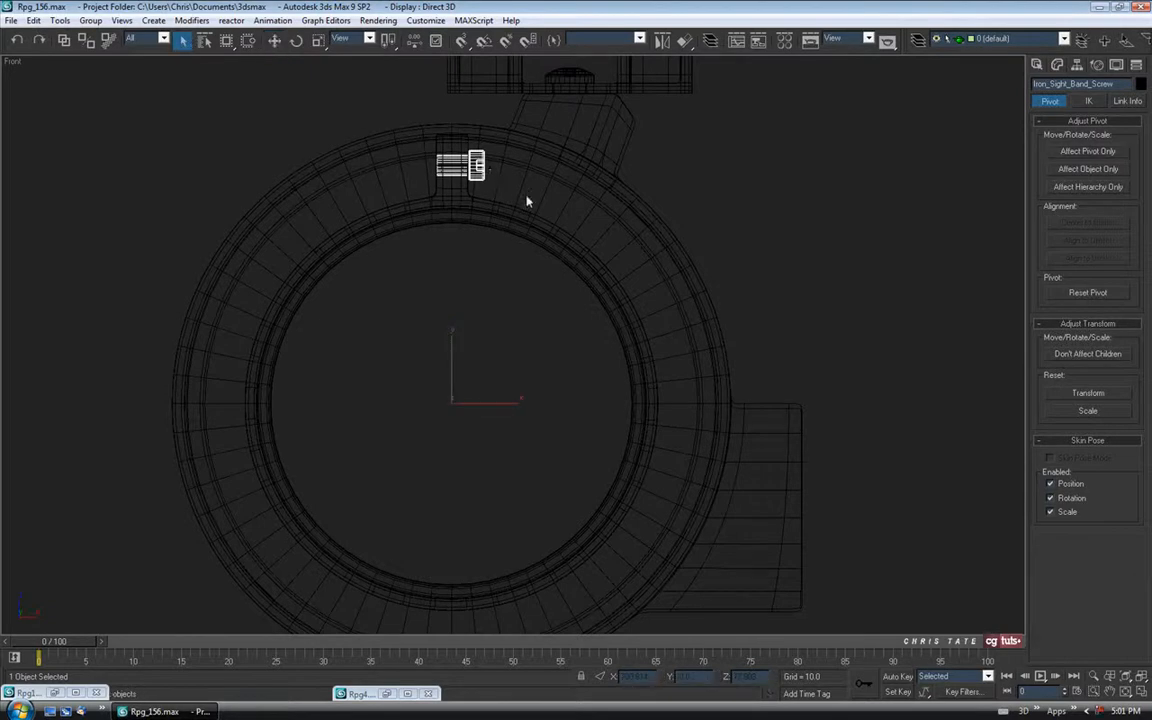
ctrl+click(456, 190)
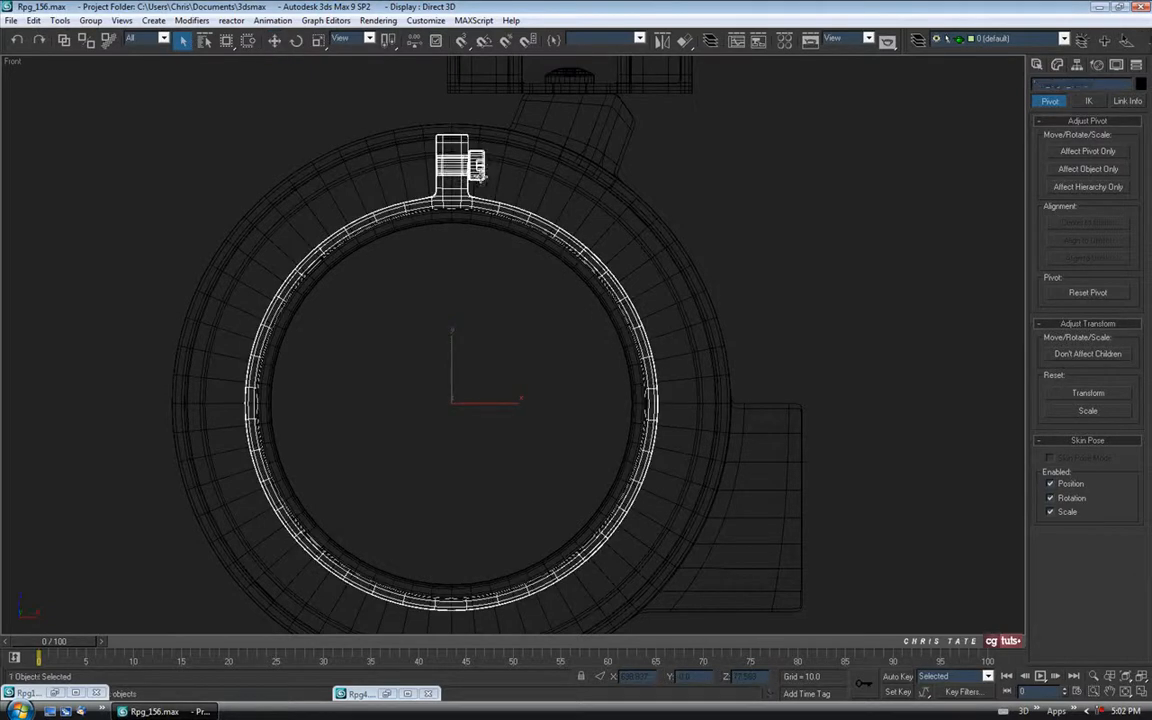
click(296, 40)
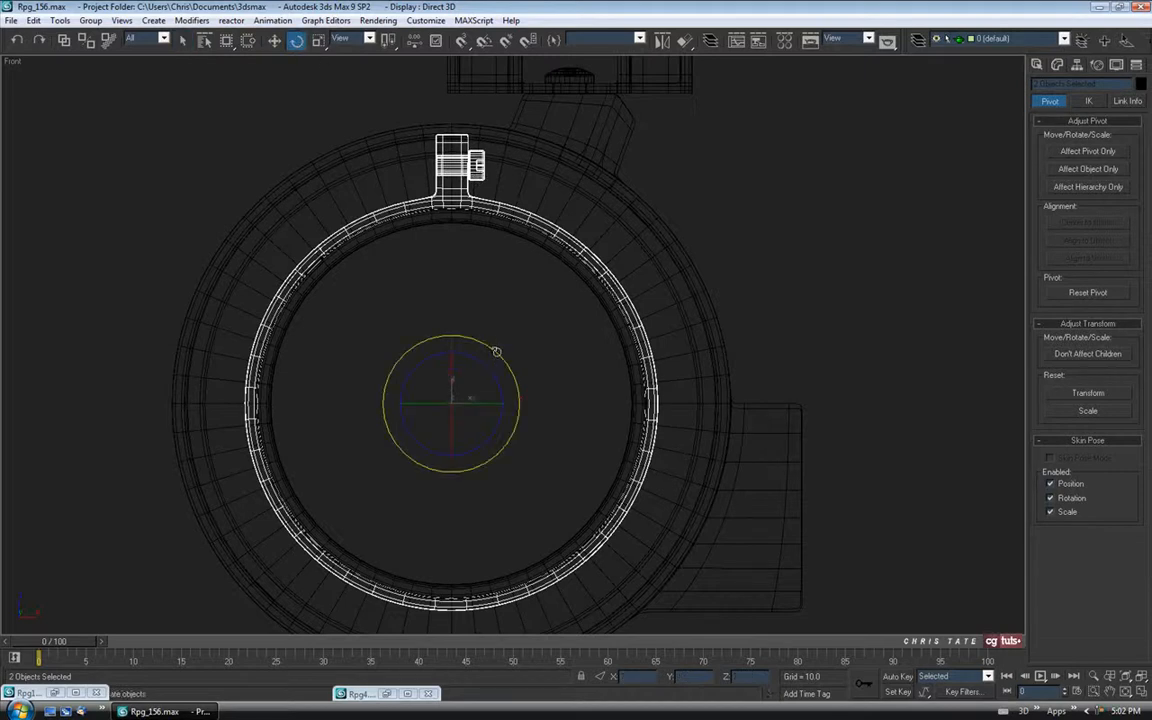
drag(497, 352, 534, 418)
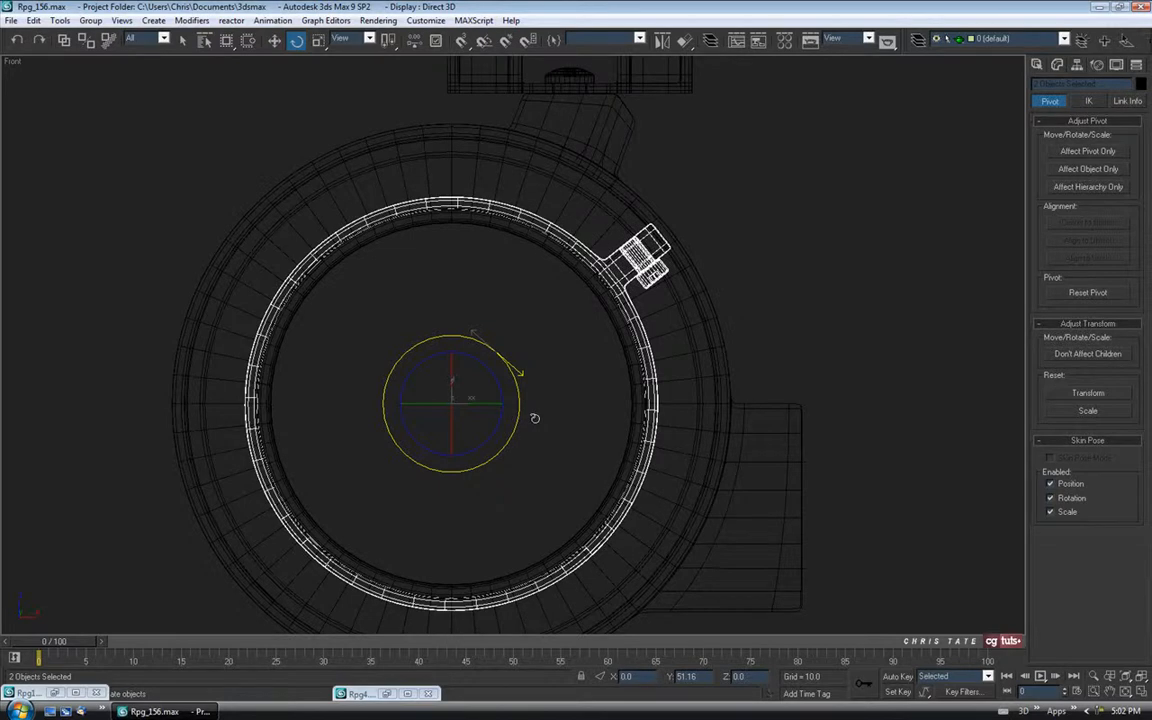
drag(534, 418, 534, 418)
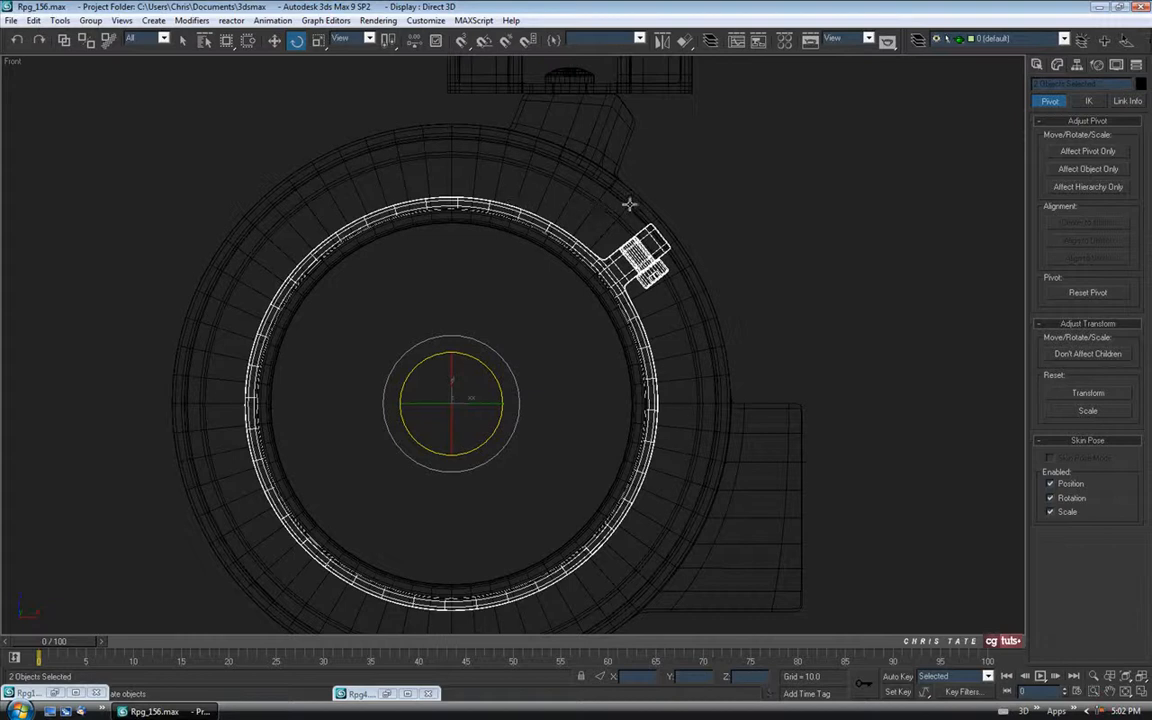
Step: Rotate the band and its screw back counterclockwise by about 5 degrees in the maximized Front view
click(1141, 691)
right_click(688, 432)
key(alt+w)
alt+middle_drag(688, 432, 698, 490)
click(1141, 691)
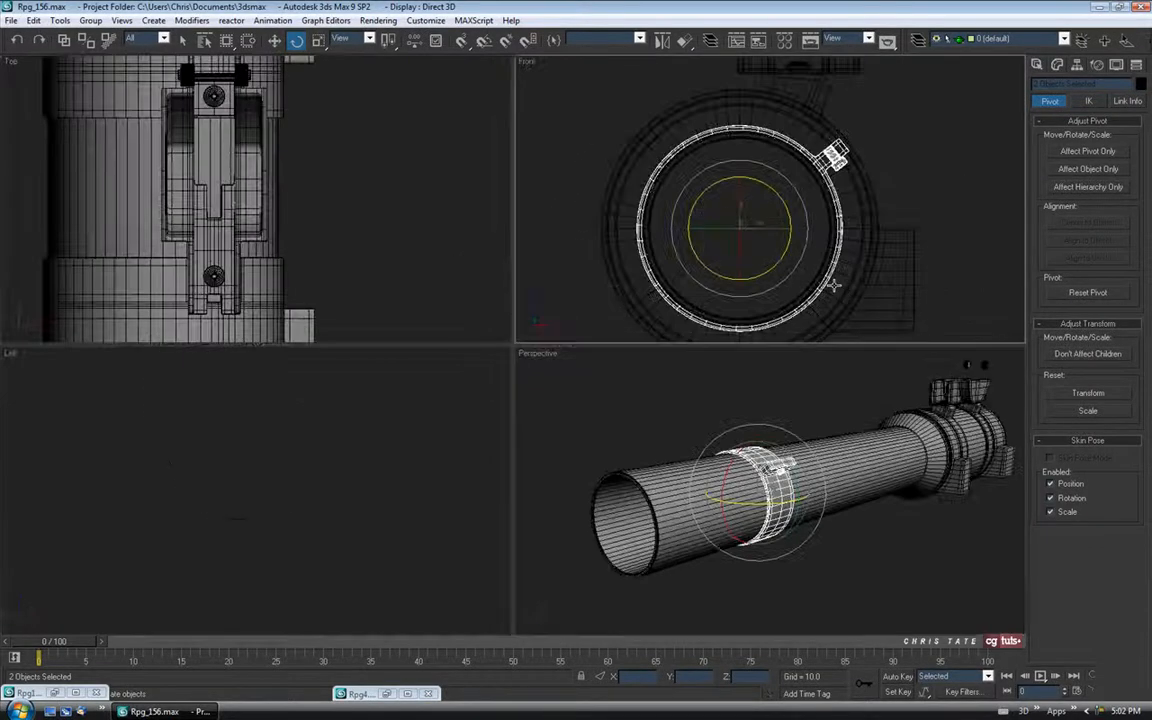
click(1141, 691)
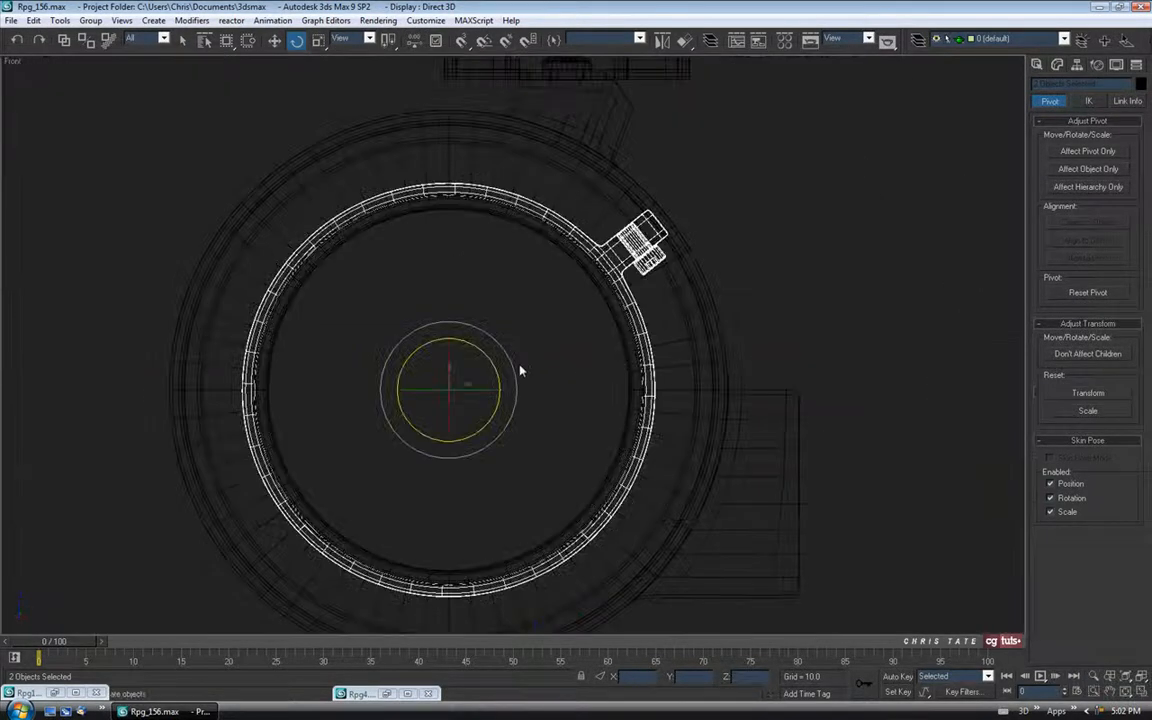
drag(509, 360, 508, 353)
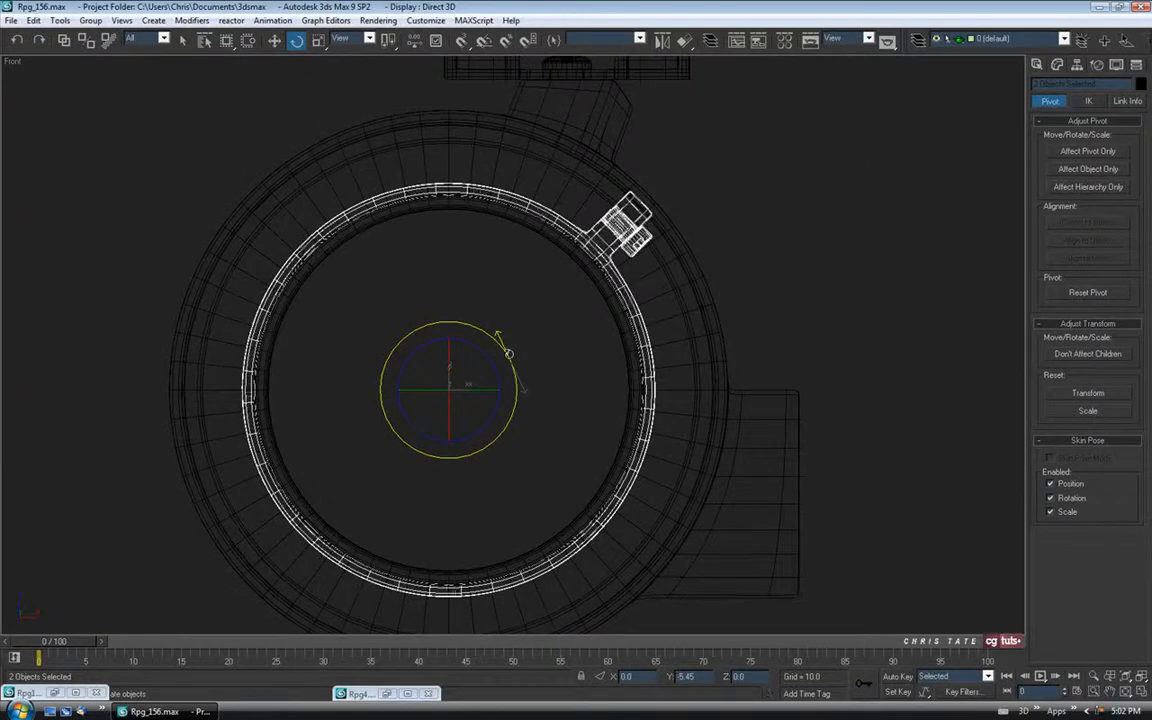
middle_drag(627, 172, 625, 198)
scroll(648, 148, up, 2)
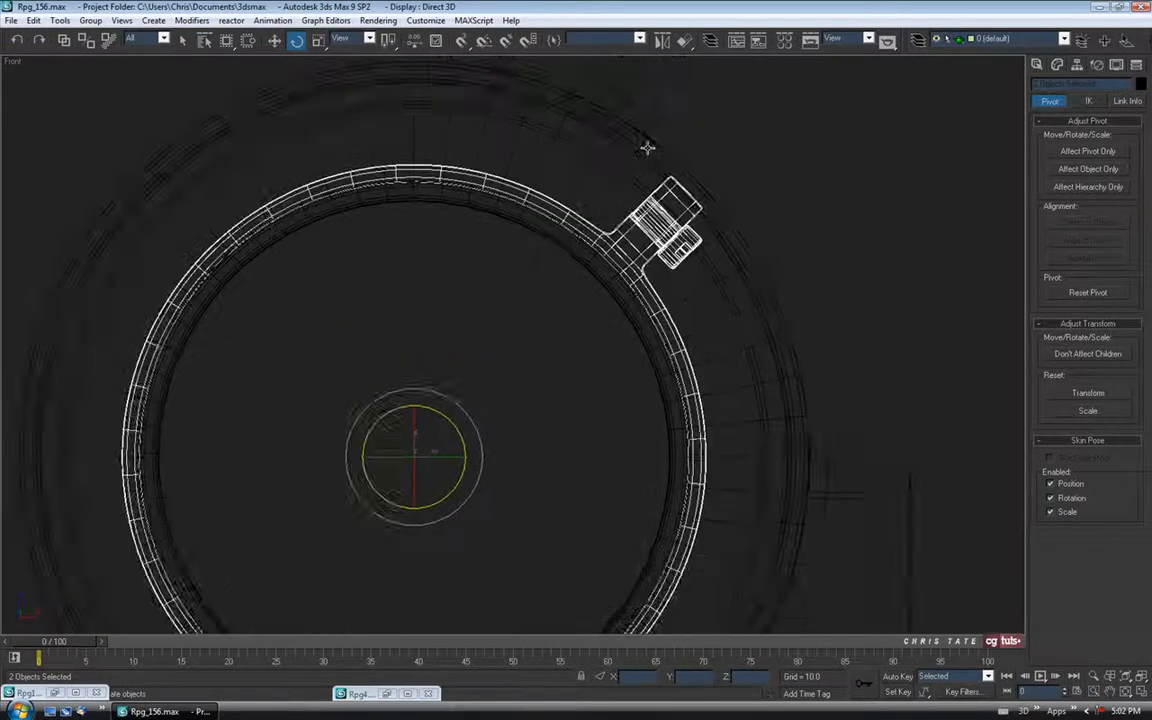
middle_drag(648, 148, 605, 198)
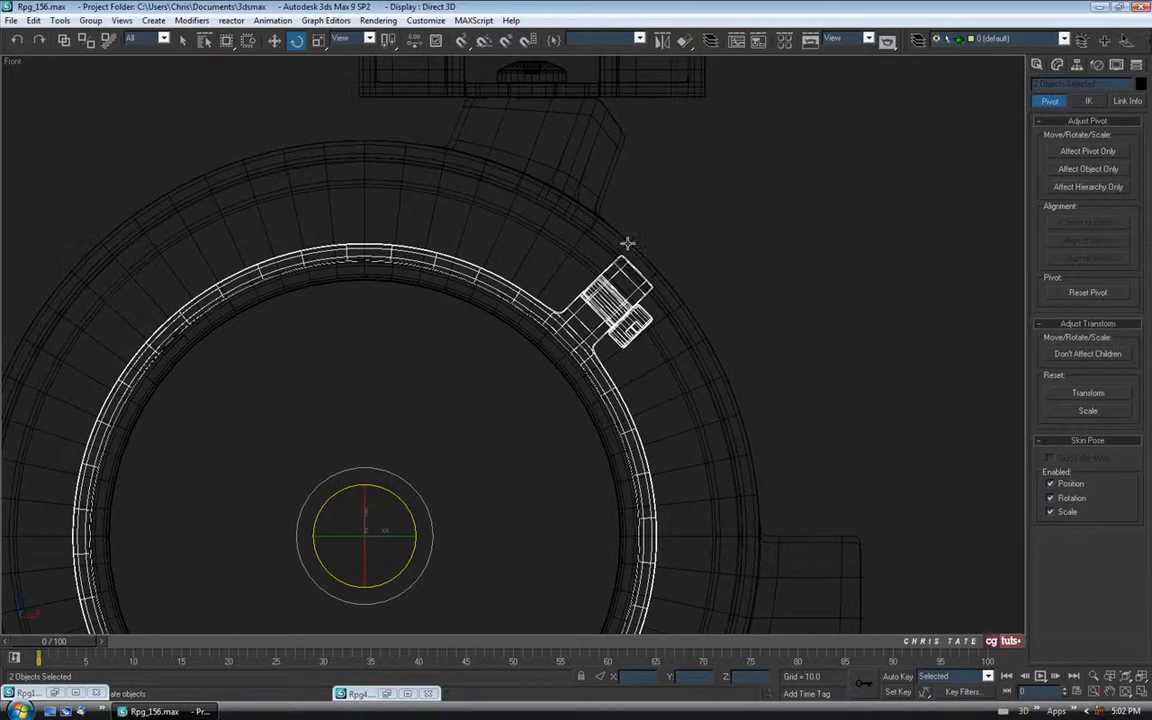
scroll(573, 369, down, 2)
middle_drag(592, 376, 682, 284)
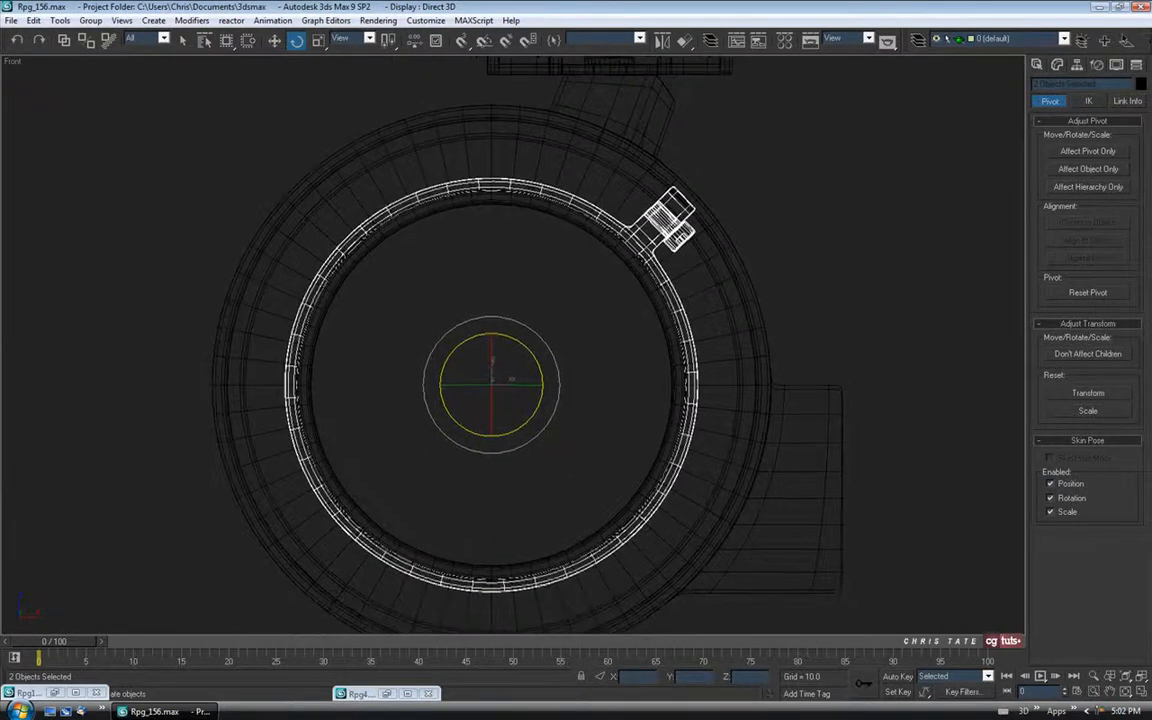
Step: Clone the band and screw as one copy along the tube in the Left view, beneath the upright end of the reference iron sight
click(1141, 697)
right_click(797, 513)
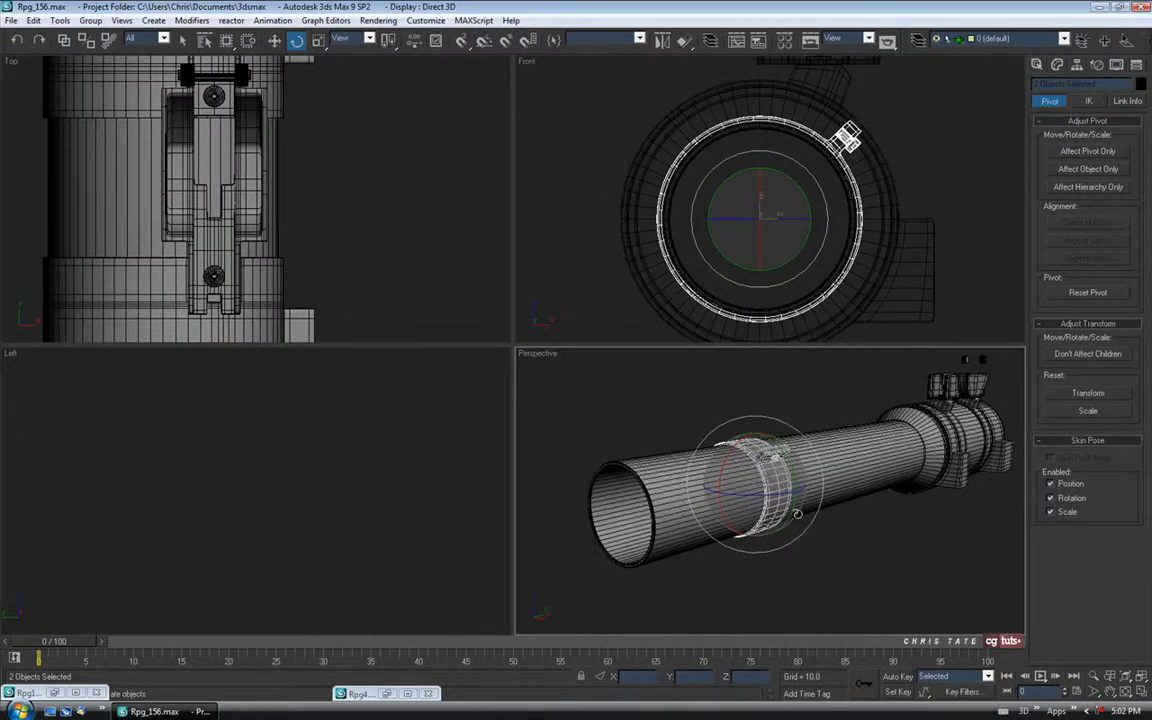
middle_drag(343, 466, 333, 465)
key(alt+w)
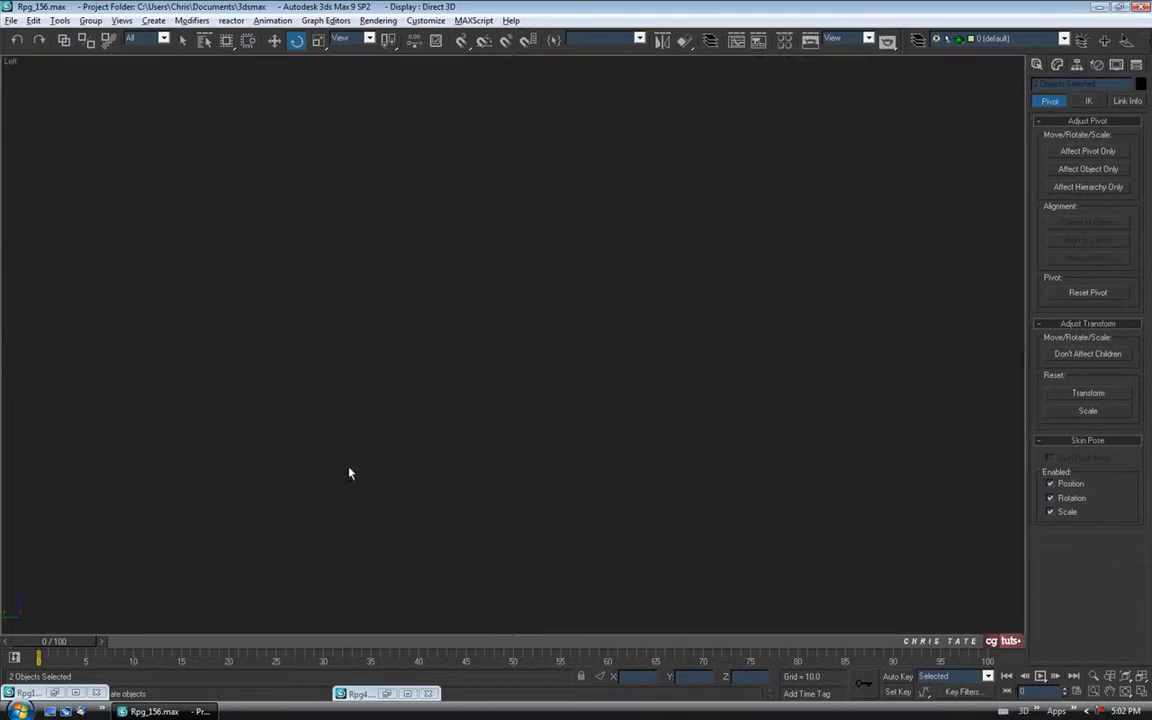
scroll(420, 405, down, 5)
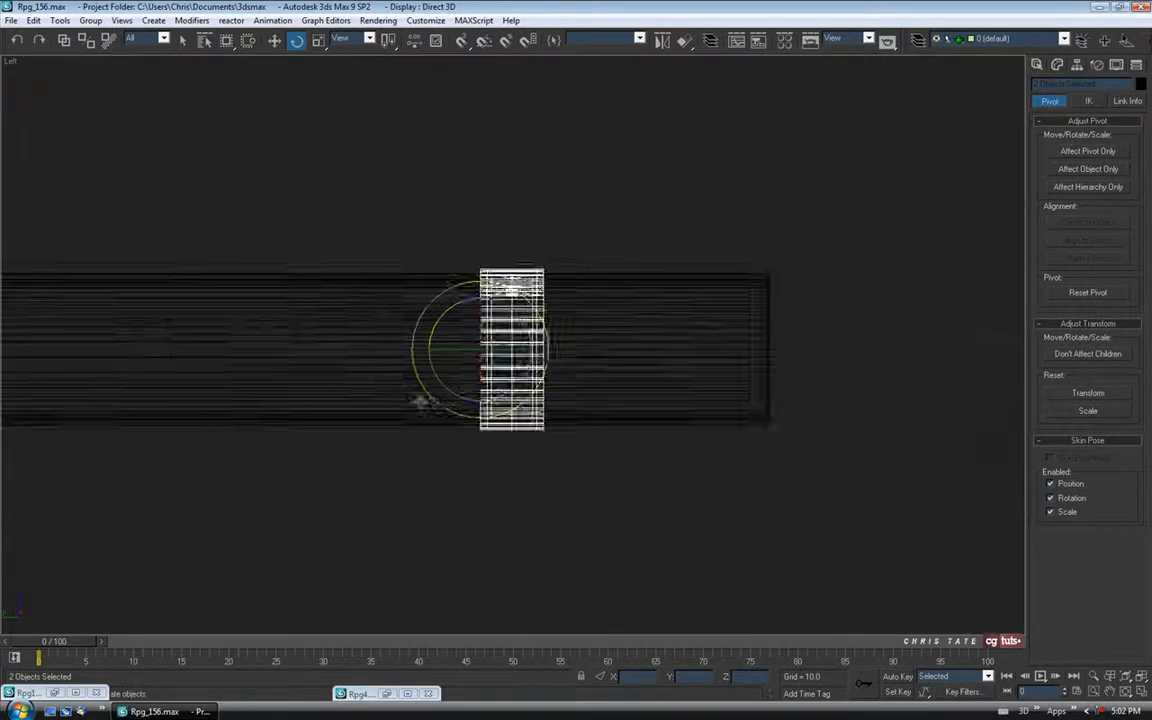
scroll(600, 330, up, 6)
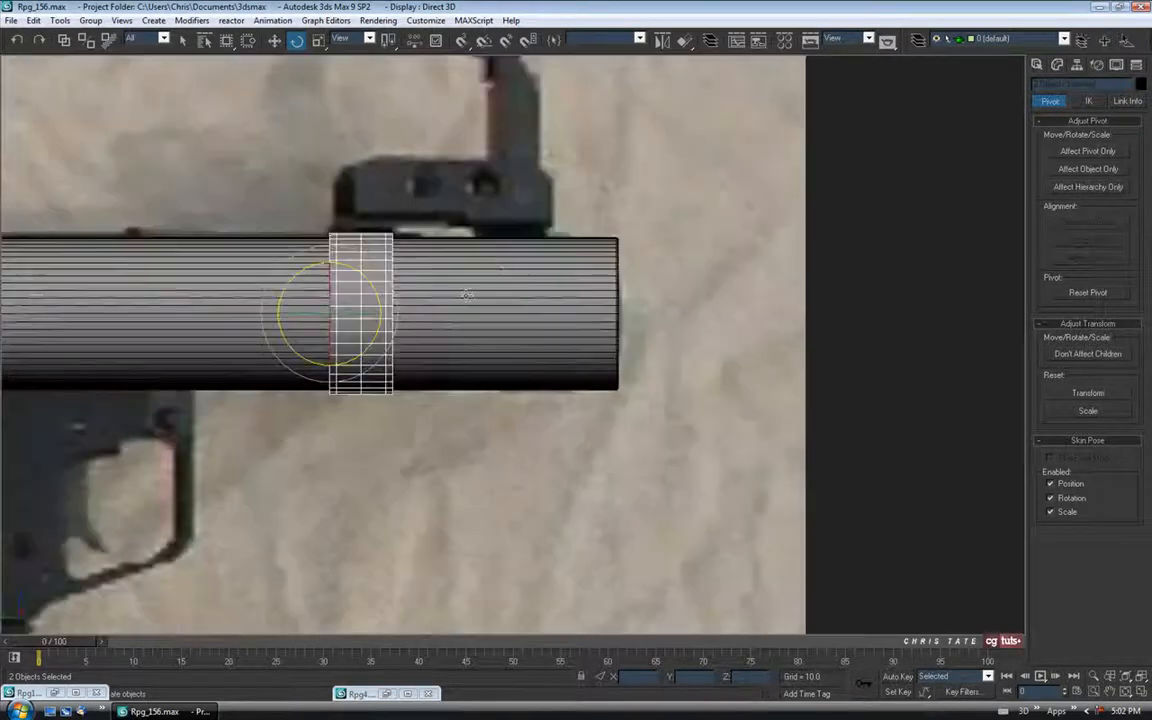
middle_drag(467, 295, 472, 307)
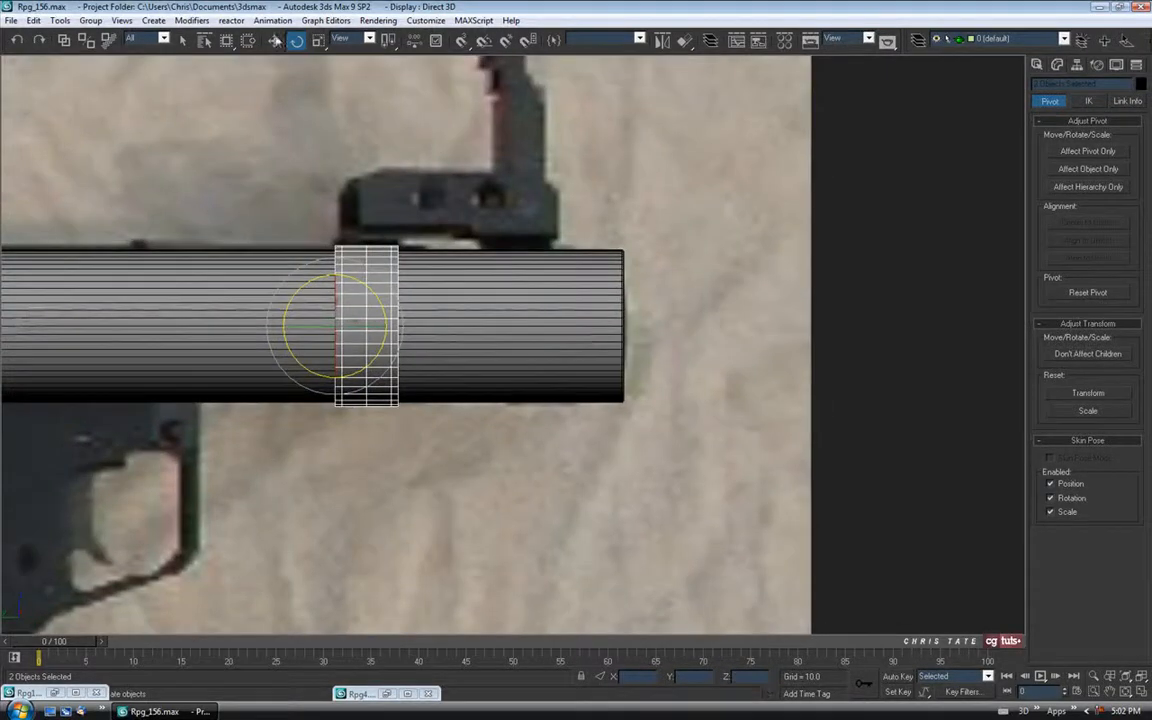
click(274, 40)
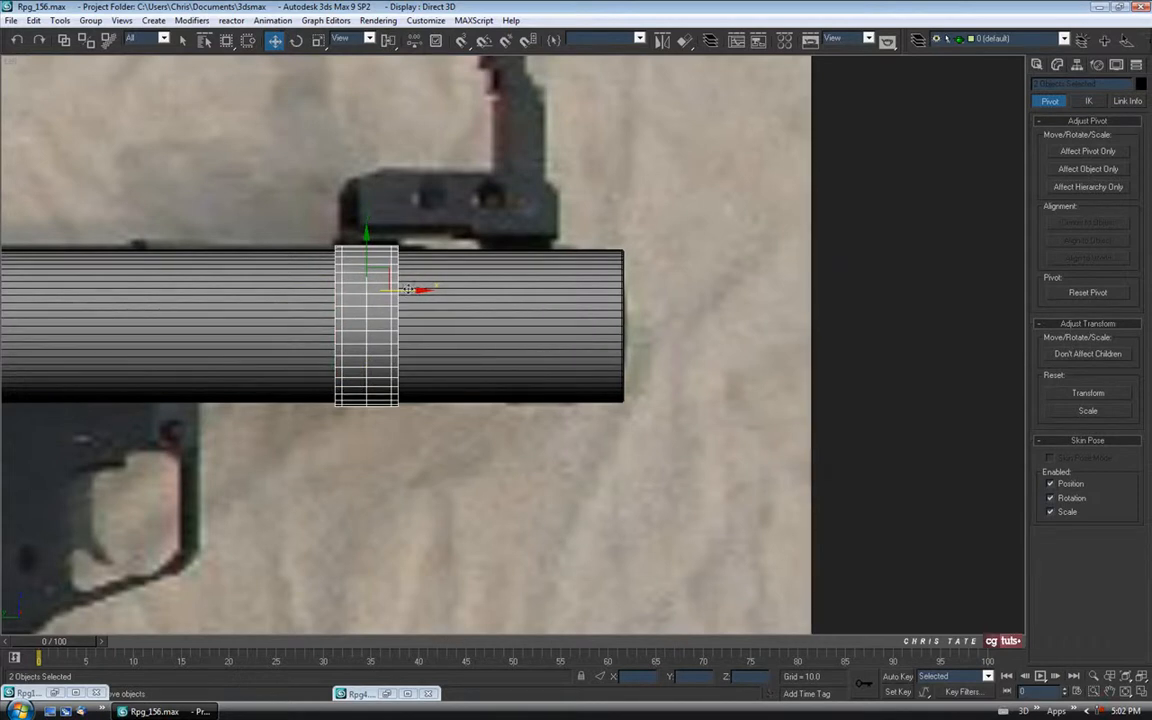
drag(407, 290, 558, 290)
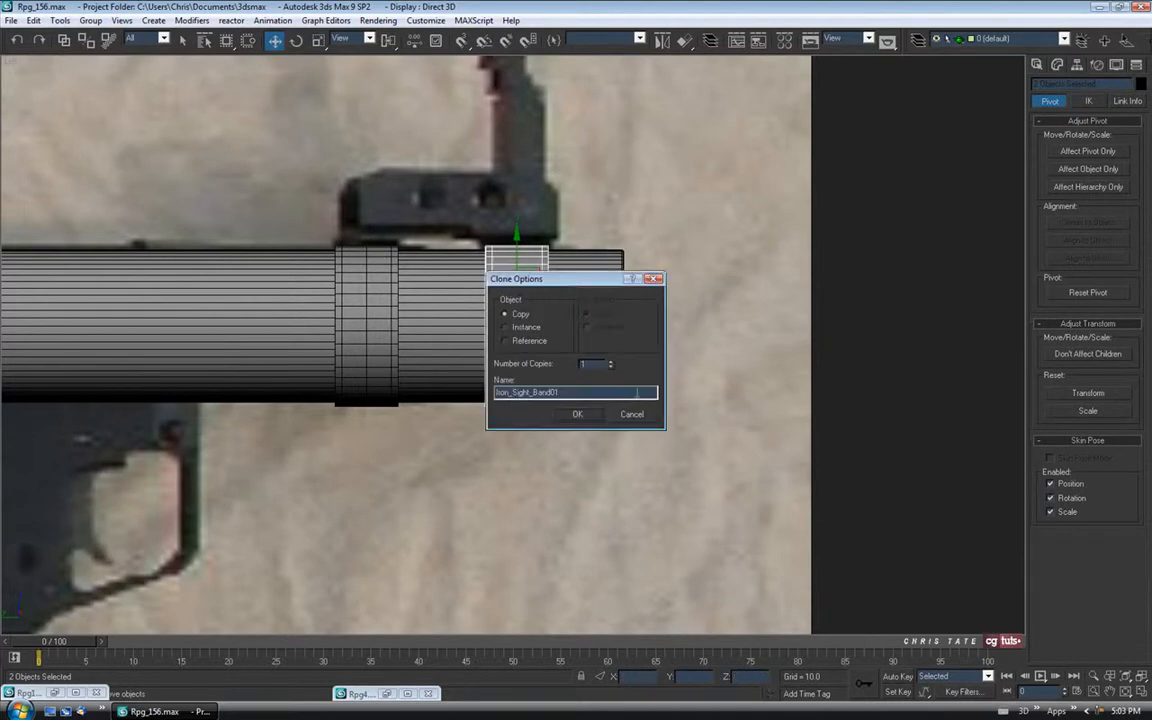
click(577, 414)
Step: Show both bands in a maximized Perspective view and save the scene as the incremental file Rpg_157.max
click(1141, 692)
right_click(811, 509)
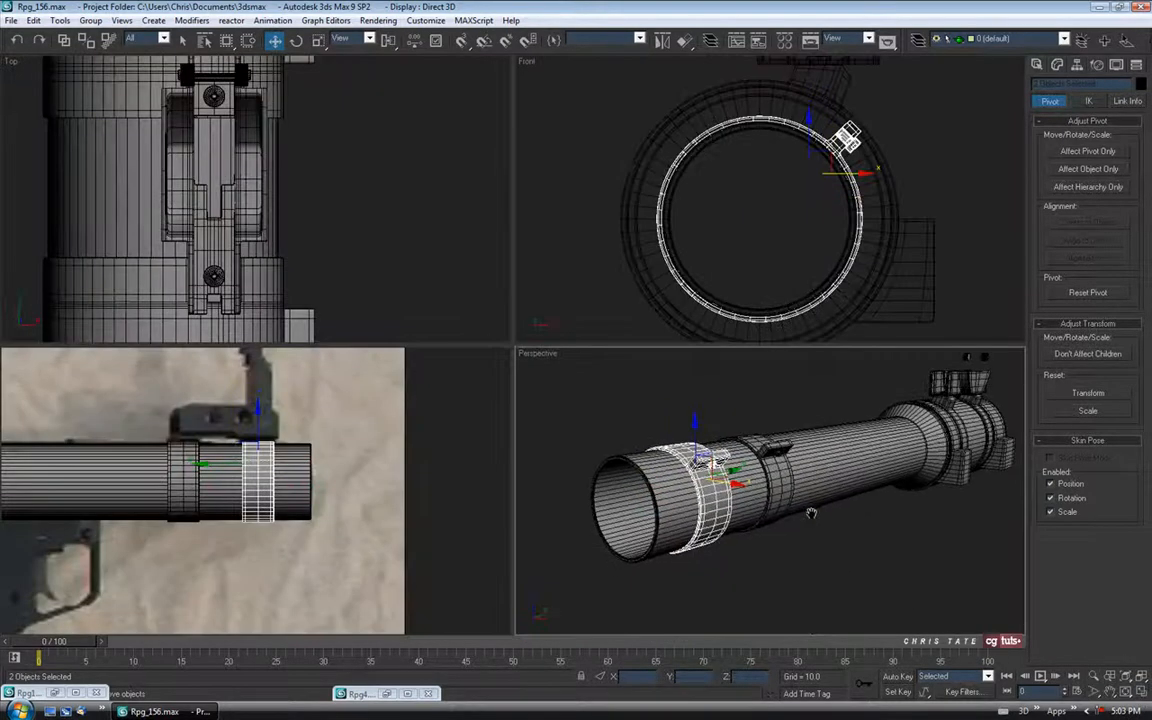
click(1142, 691)
mouse_move(713, 459)
alt+middle_down()
mouse_move(743, 456)
mouse_move(692, 425)
mouse_move(707, 417)
mouse_move(715, 453)
alt+middle_up()
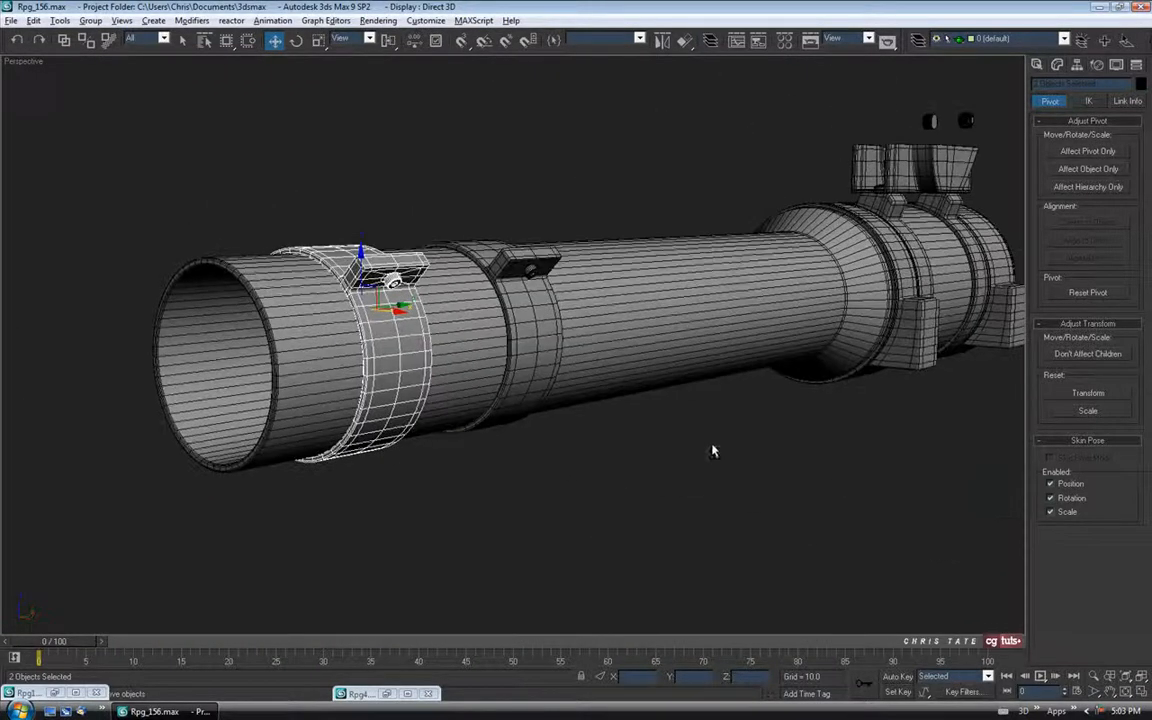
alt+middle_drag(602, 458, 635, 452)
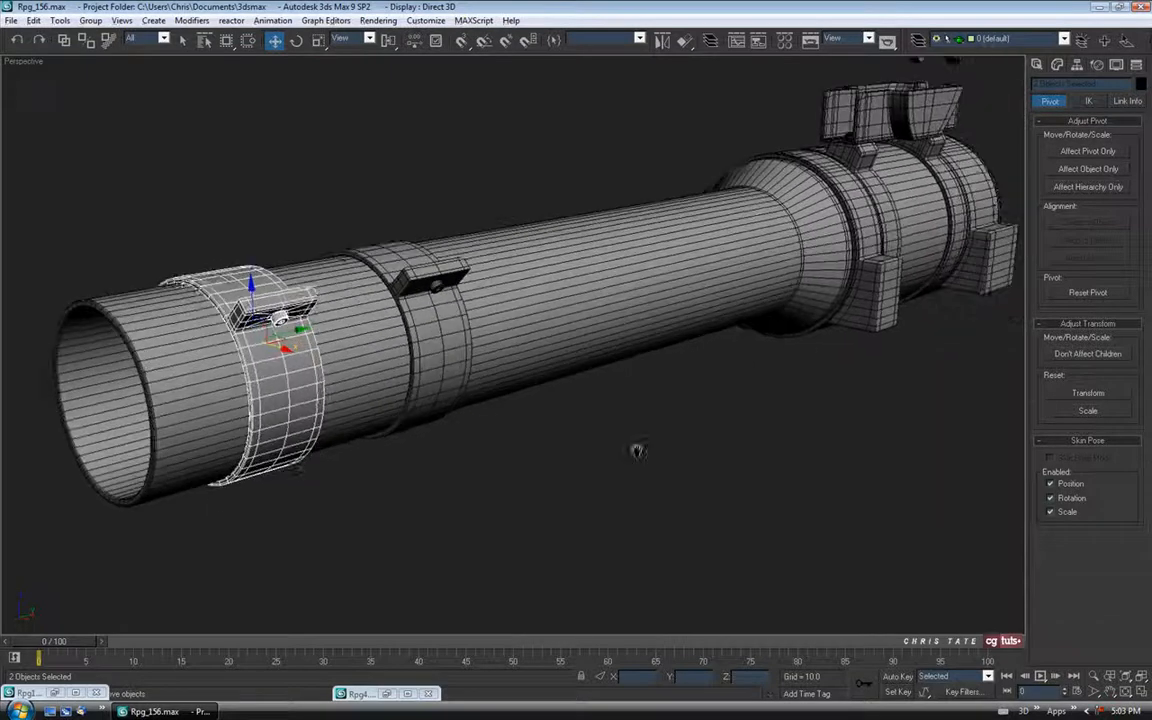
click(12, 20)
click(30, 116)
click(433, 499)
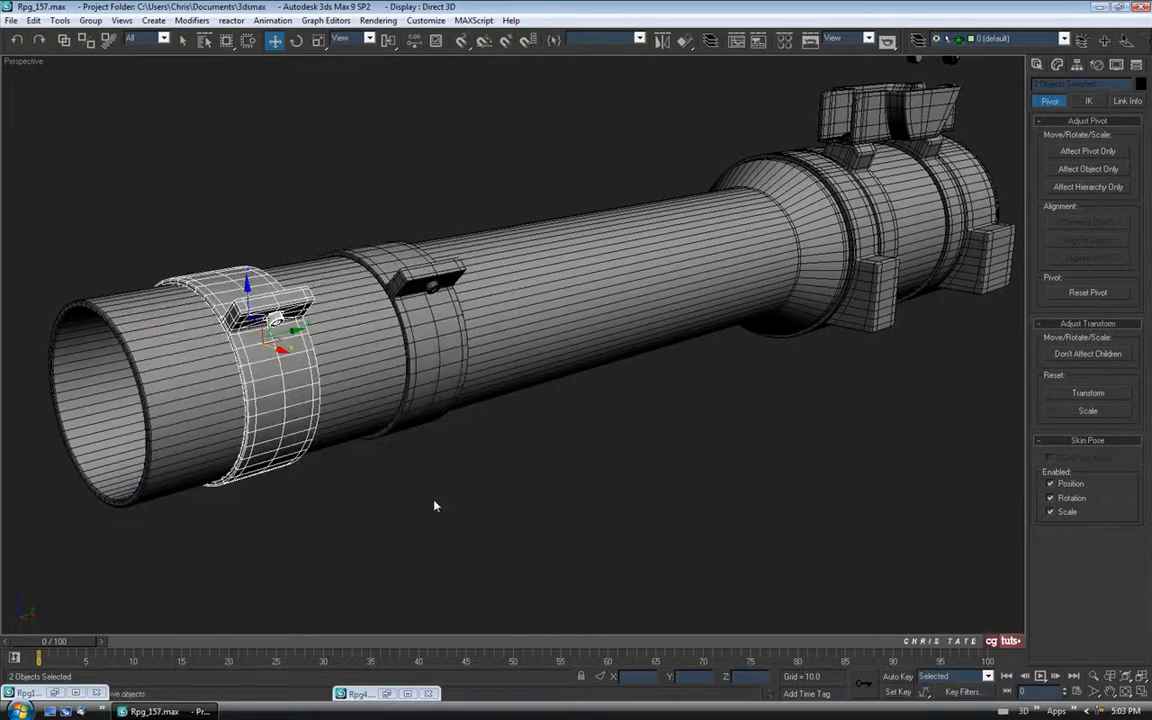
Step: Consult the iron sight in the Rpg4.jpg reference and hide the bands, mounts and small parts around the tube's wide section
click(357, 693)
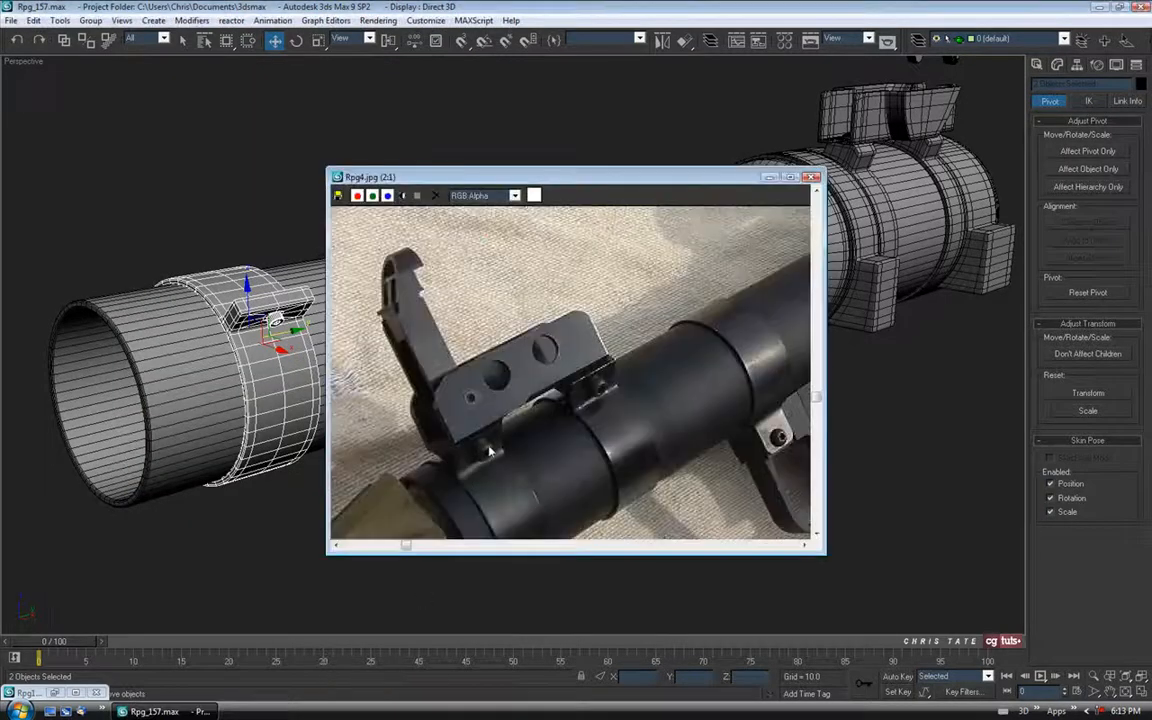
middle_drag(512, 431, 534, 399)
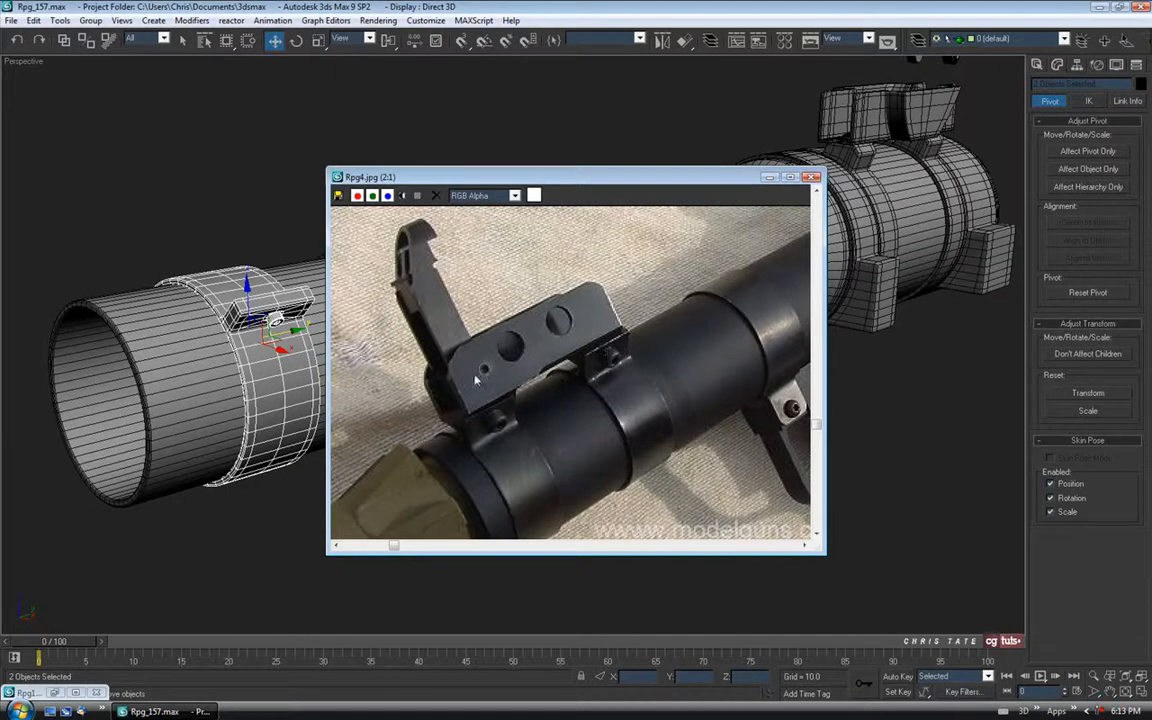
middle_drag(567, 341, 571, 354)
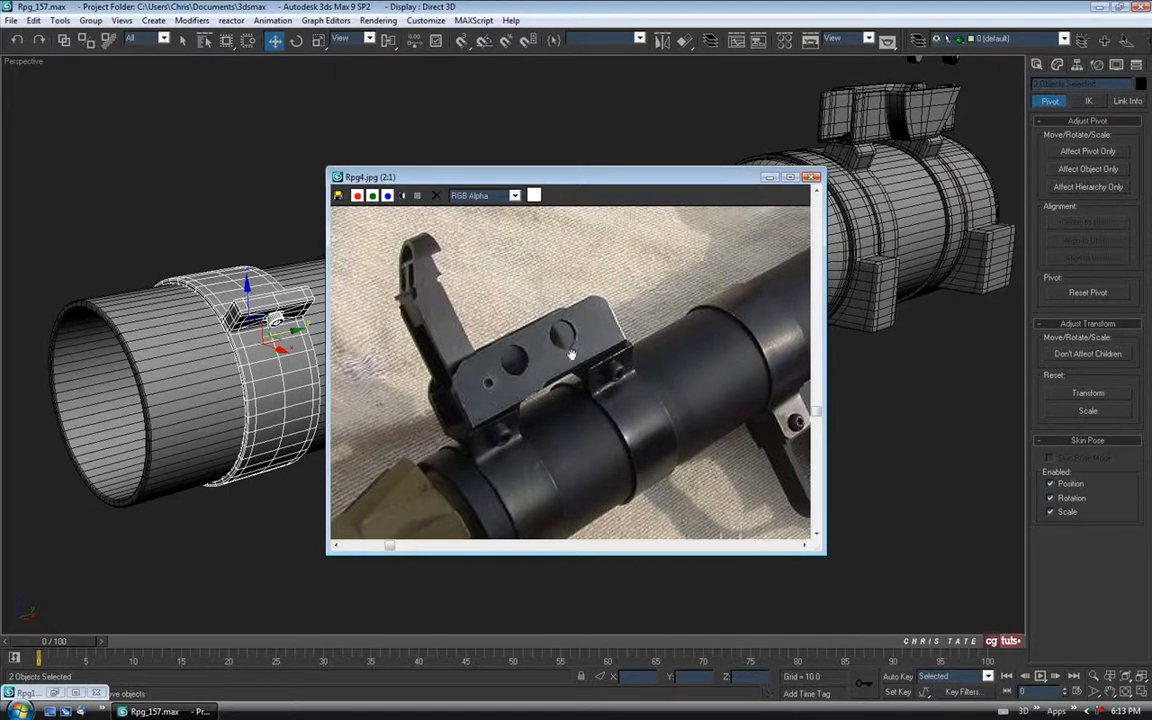
click(769, 177)
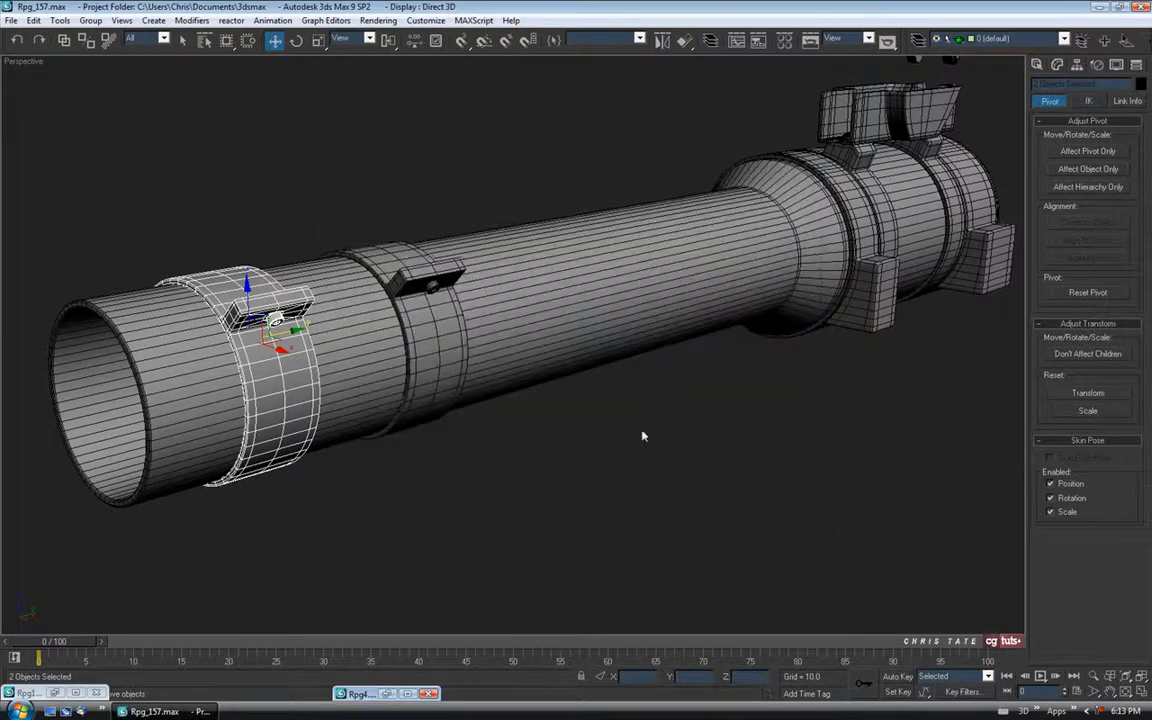
alt+middle_drag(634, 435, 627, 398)
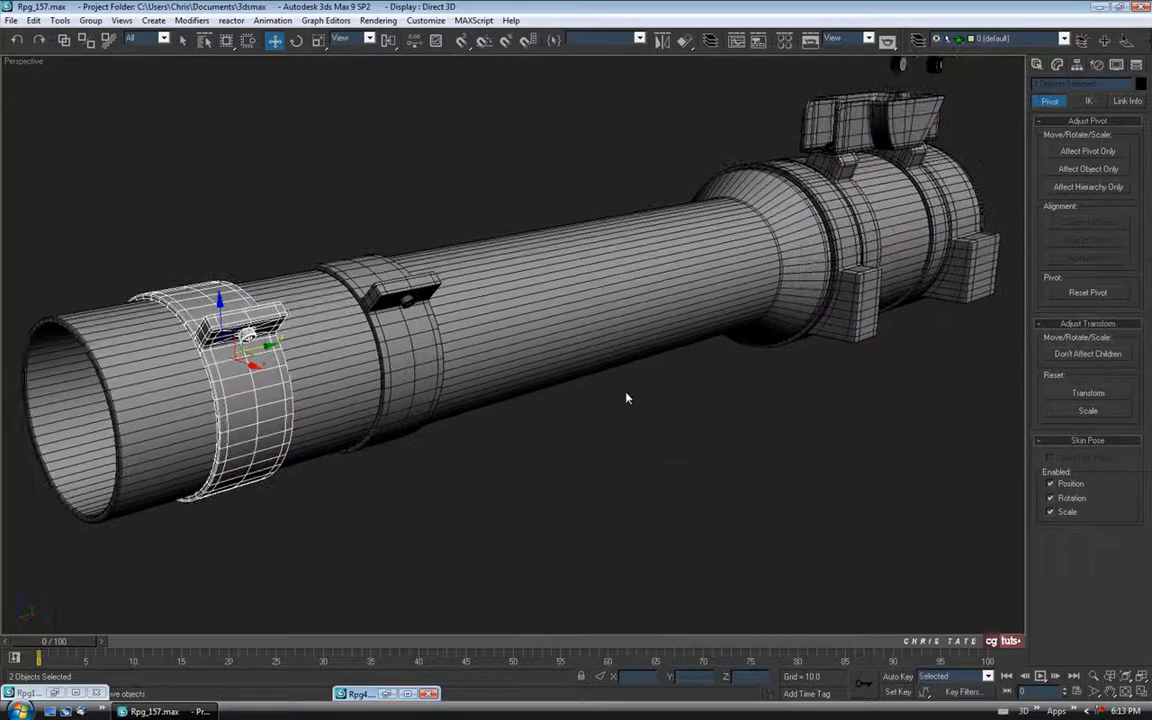
alt+middle_drag(683, 372, 584, 445)
drag(617, 72, 1001, 513)
alt+drag(419, 183, 559, 626)
right_click(679, 466)
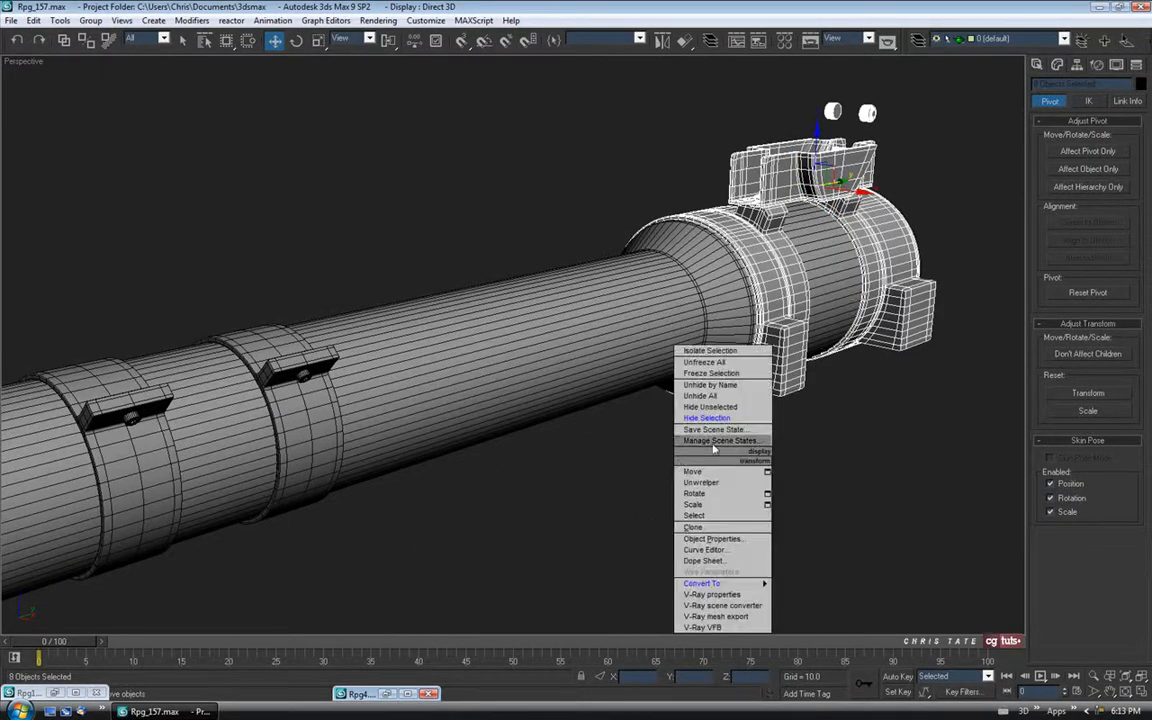
click(700, 419)
alt+middle_drag(645, 442, 579, 486)
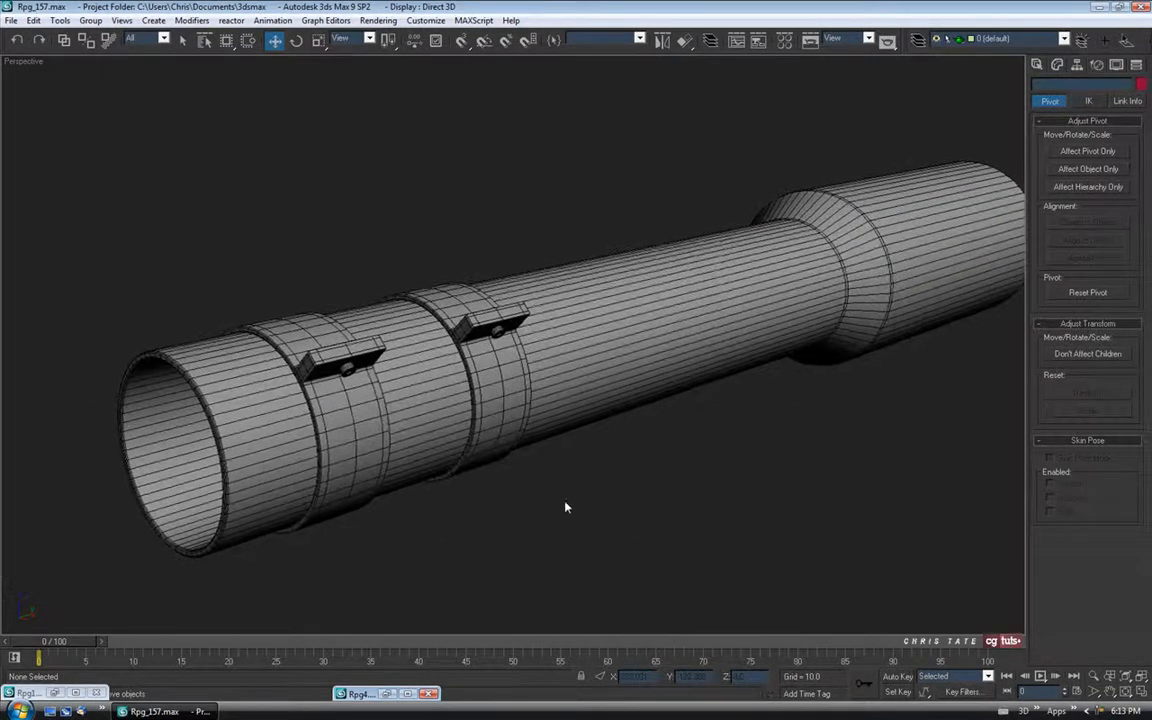
Step: Draw a rectangle spline about 13.6 long and 44.7 wide over the iron sight's base in the maximized Left view
key(alt+w)
middle_drag(239, 489, 251, 499)
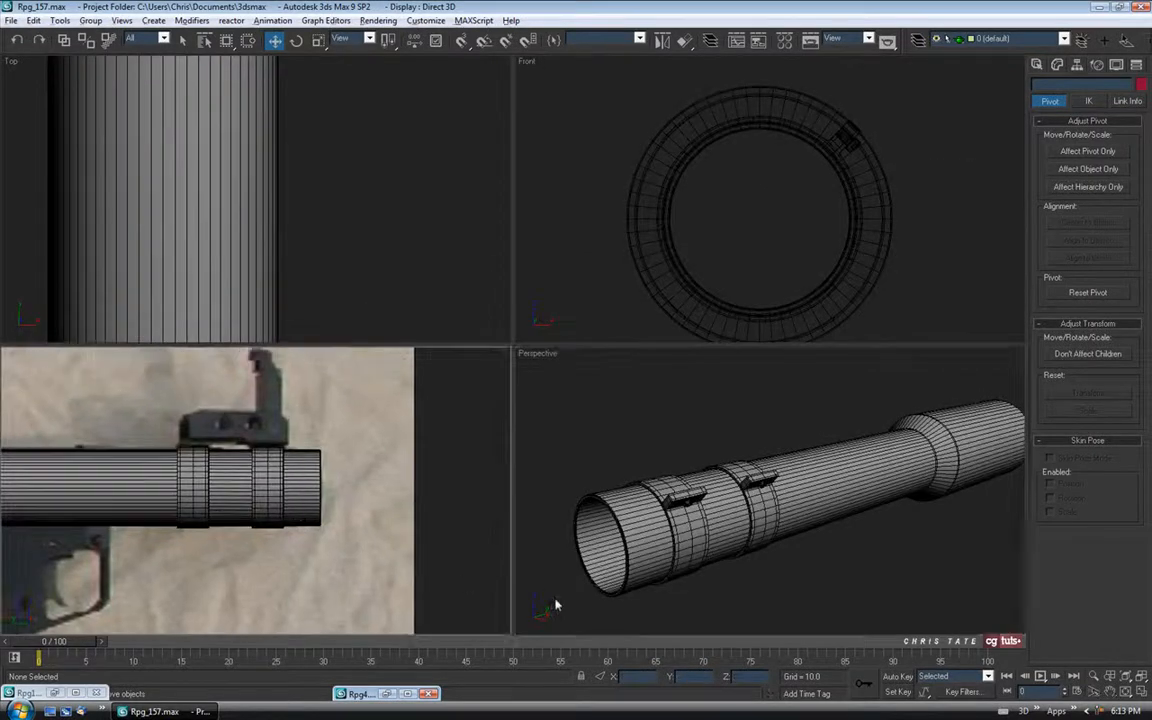
key(alt+w)
middle_drag(542, 386, 577, 502)
scroll(542, 342, up, 2)
middle_drag(622, 334, 671, 347)
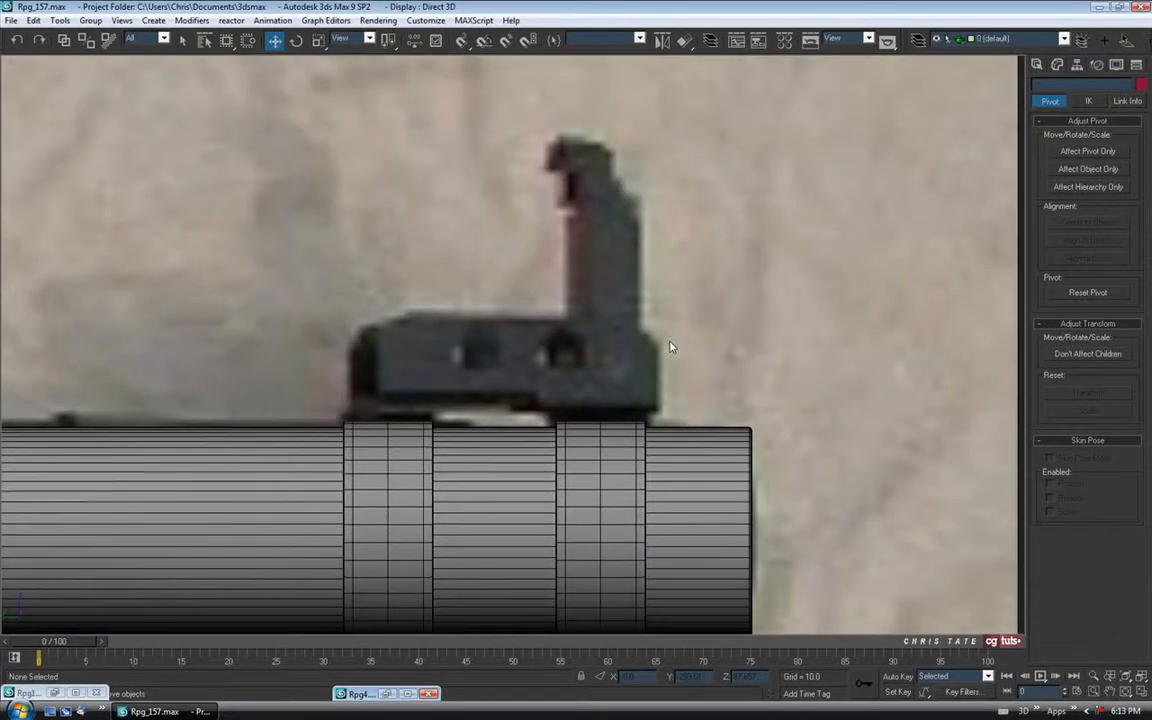
click(1036, 66)
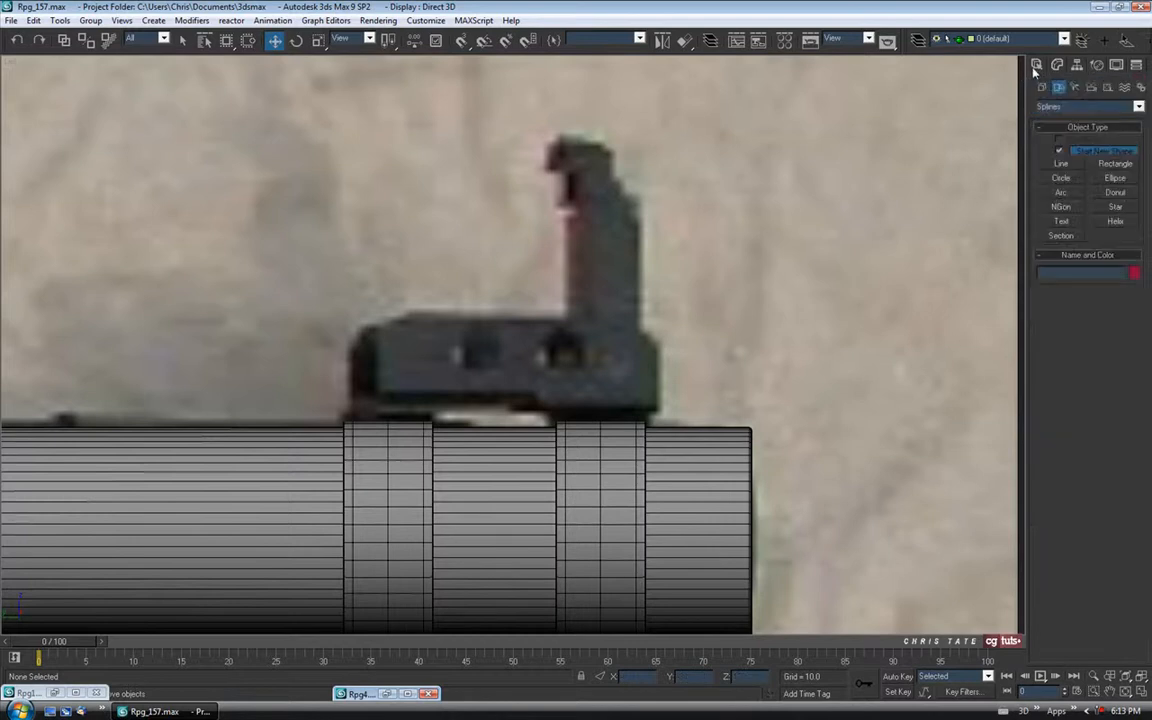
click(1115, 164)
scroll(507, 373, up, 3)
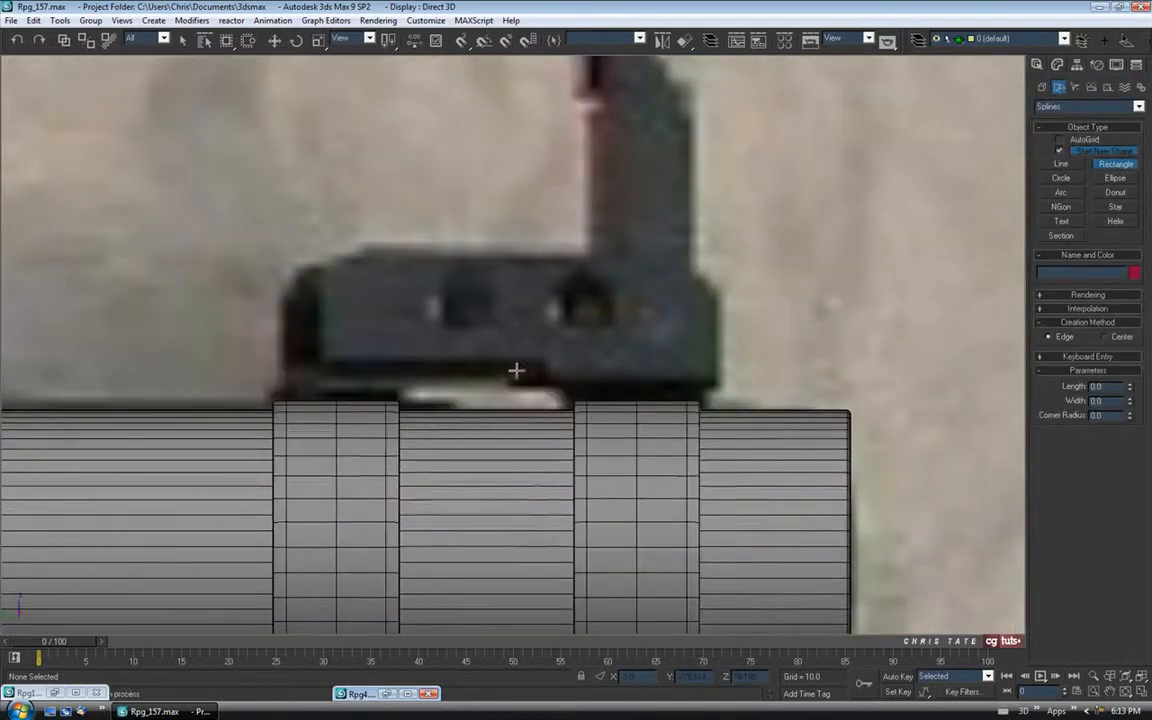
drag(716, 385, 280, 252)
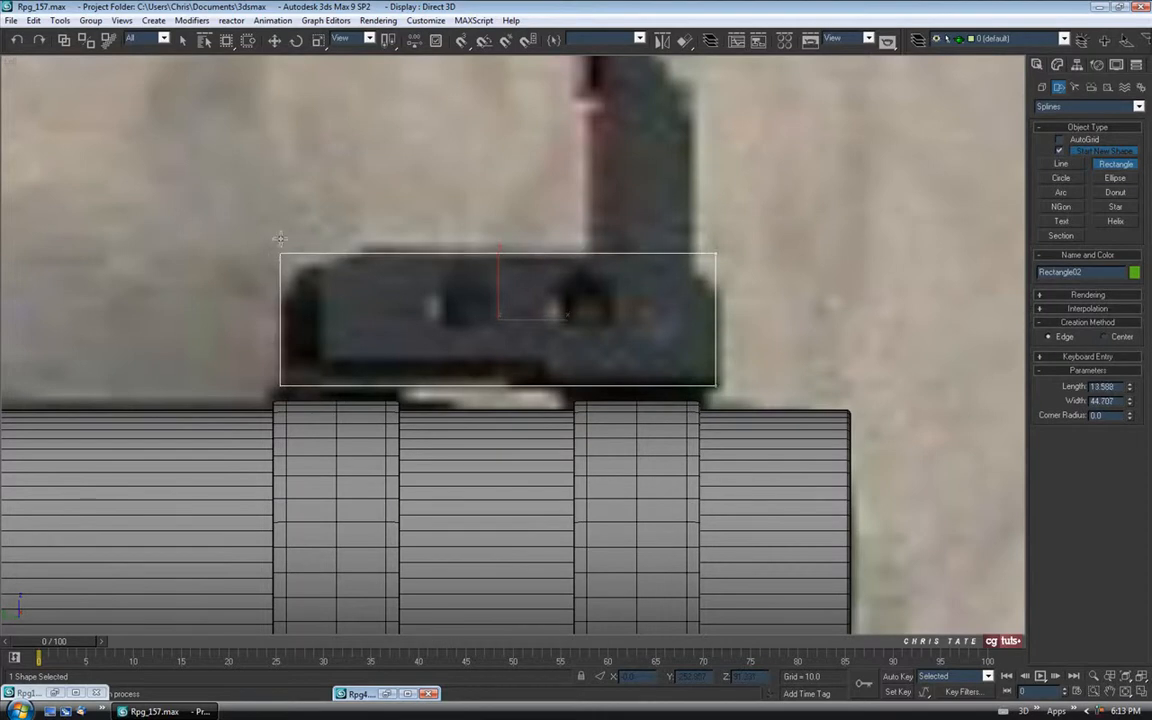
Step: Consult the sight base in the Rpg4.jpg reference, and convert the traced rectangle to an editable spline at vertex level
middle_drag(550, 331, 540, 365)
click(386, 694)
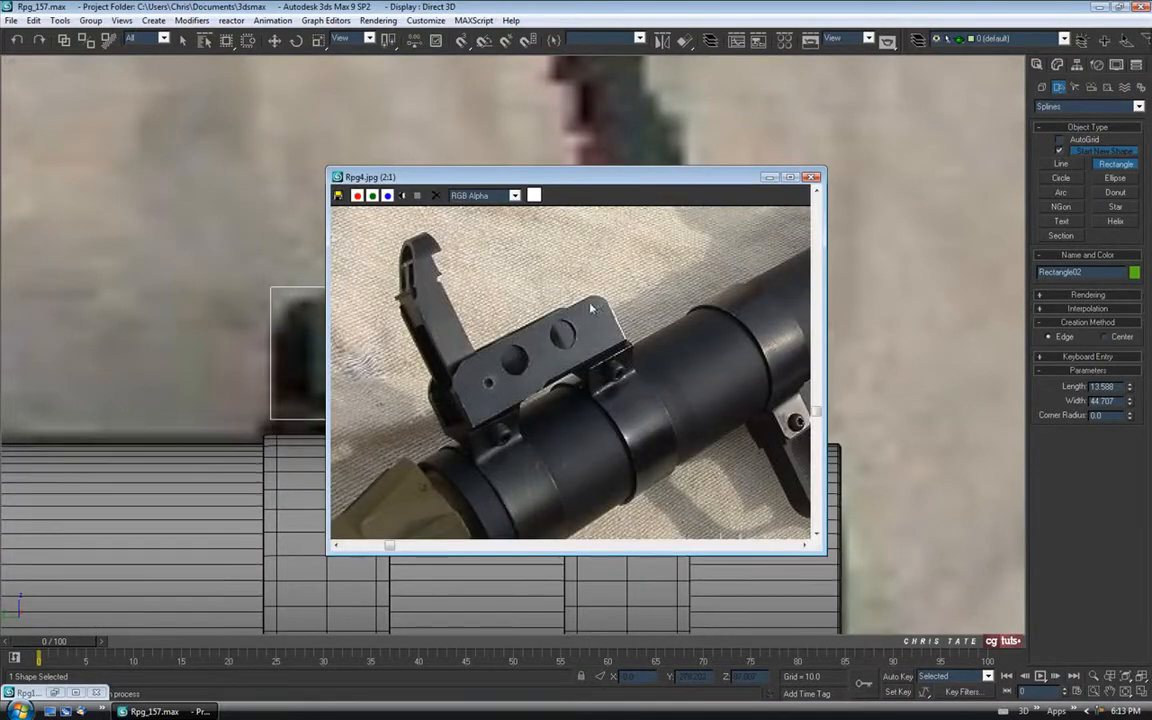
click(769, 177)
middle_drag(624, 433, 597, 428)
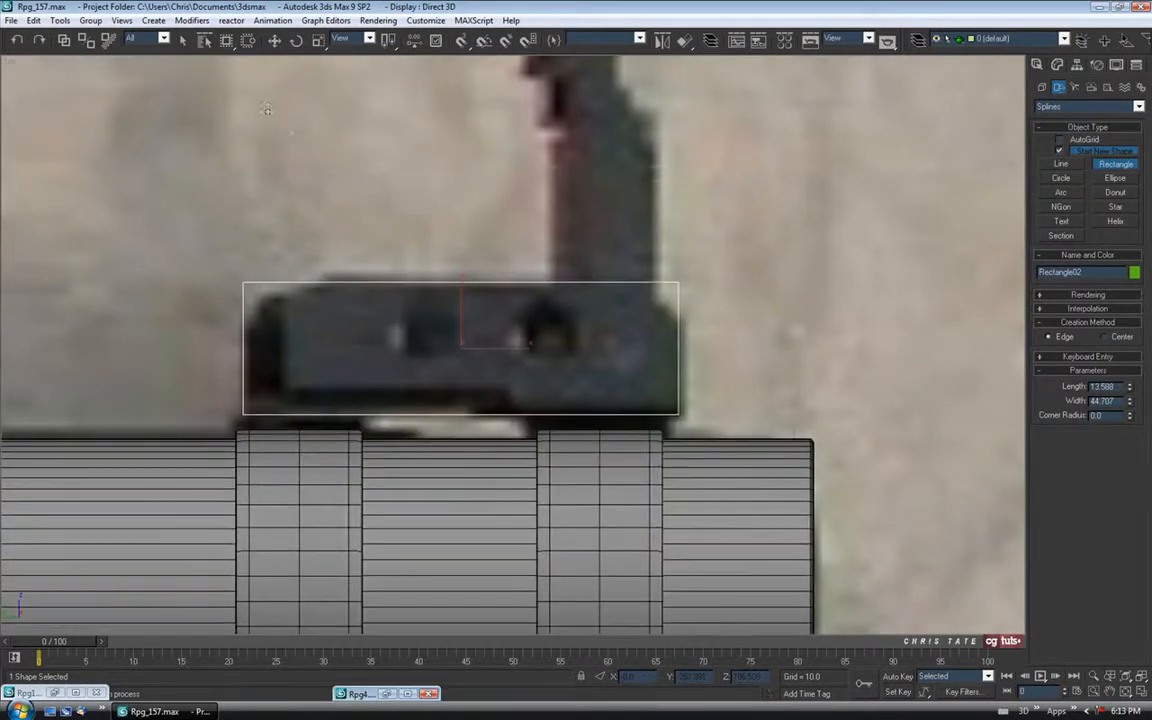
right_click(548, 290)
right_click(547, 287)
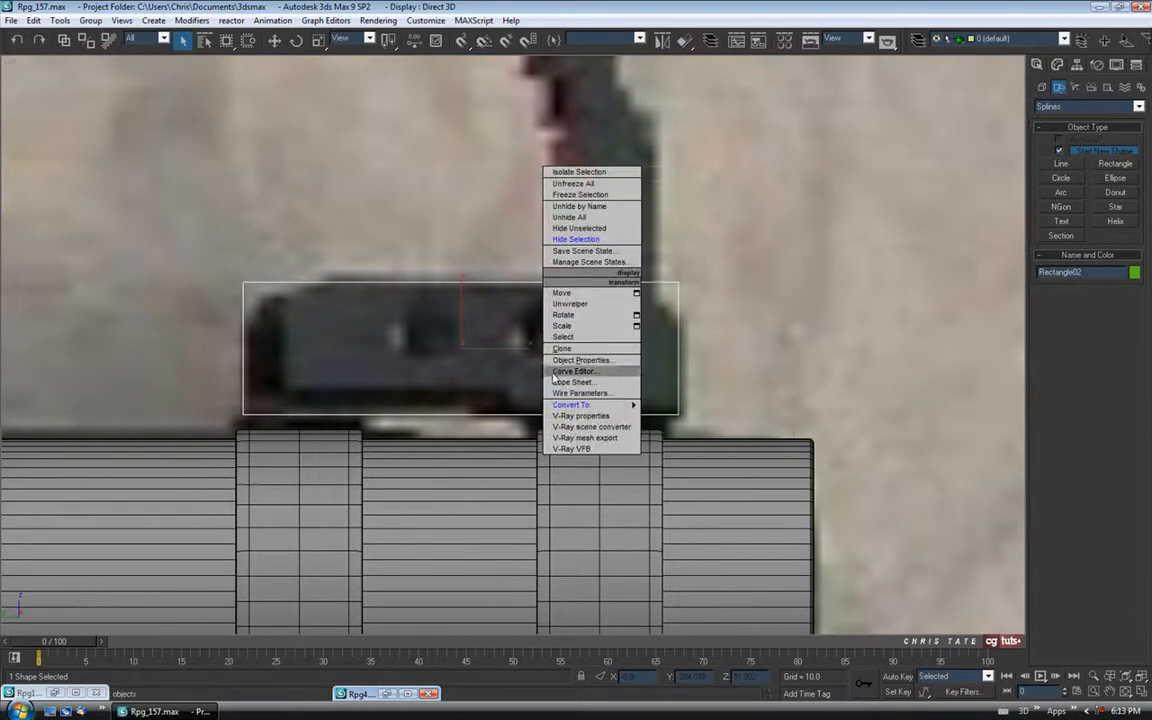
mouse_move(571, 404)
drag(1031, 288, 1035, 448)
click(1070, 334)
middle_drag(773, 376, 775, 373)
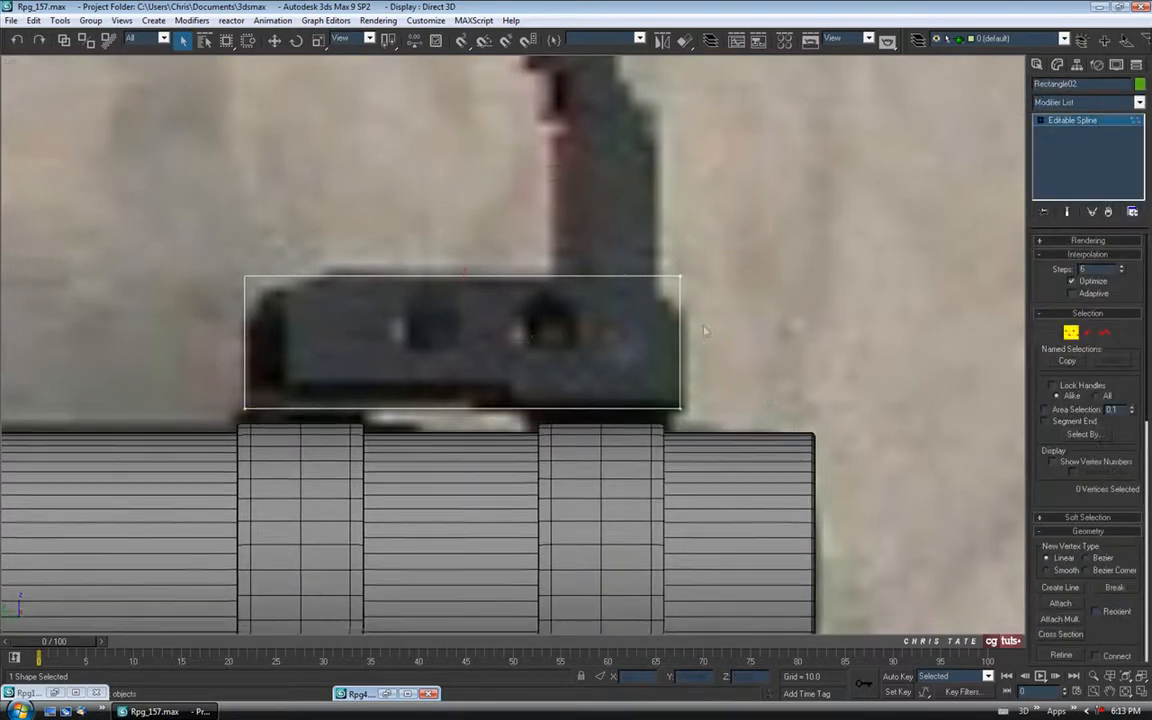
Step: Fillet the rectangle's two upper corner vertices by about 3.3 and leave vertex editing
click(681, 277)
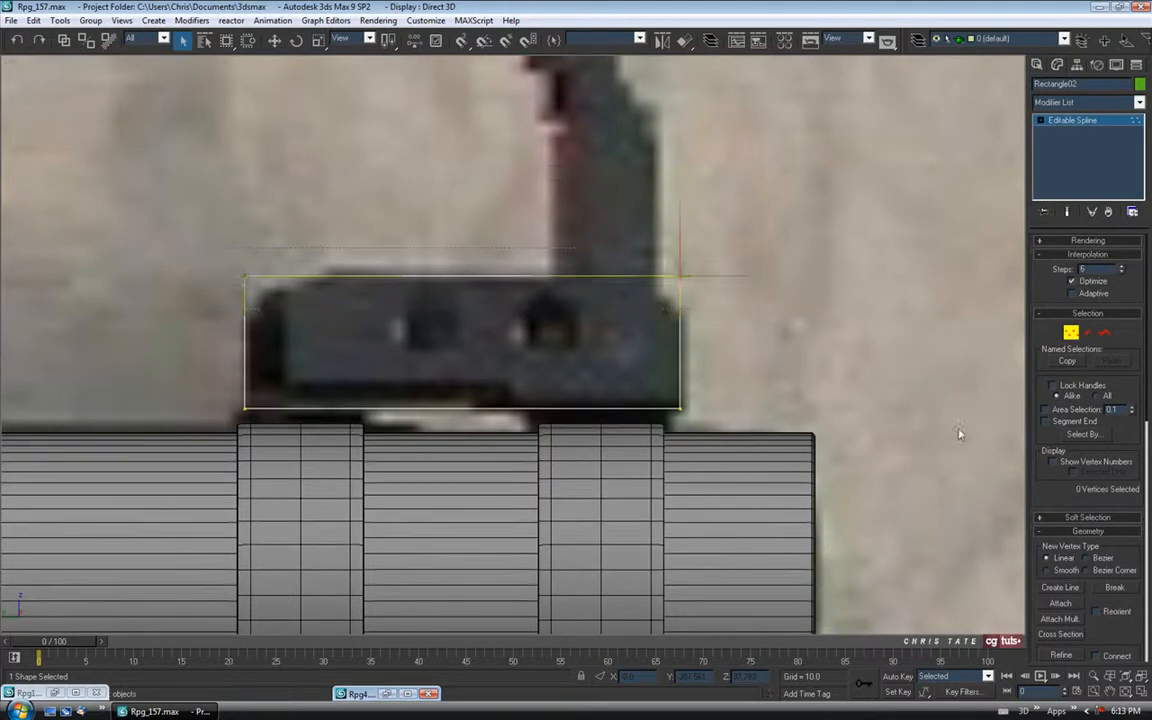
scroll(1056, 296, down, 5)
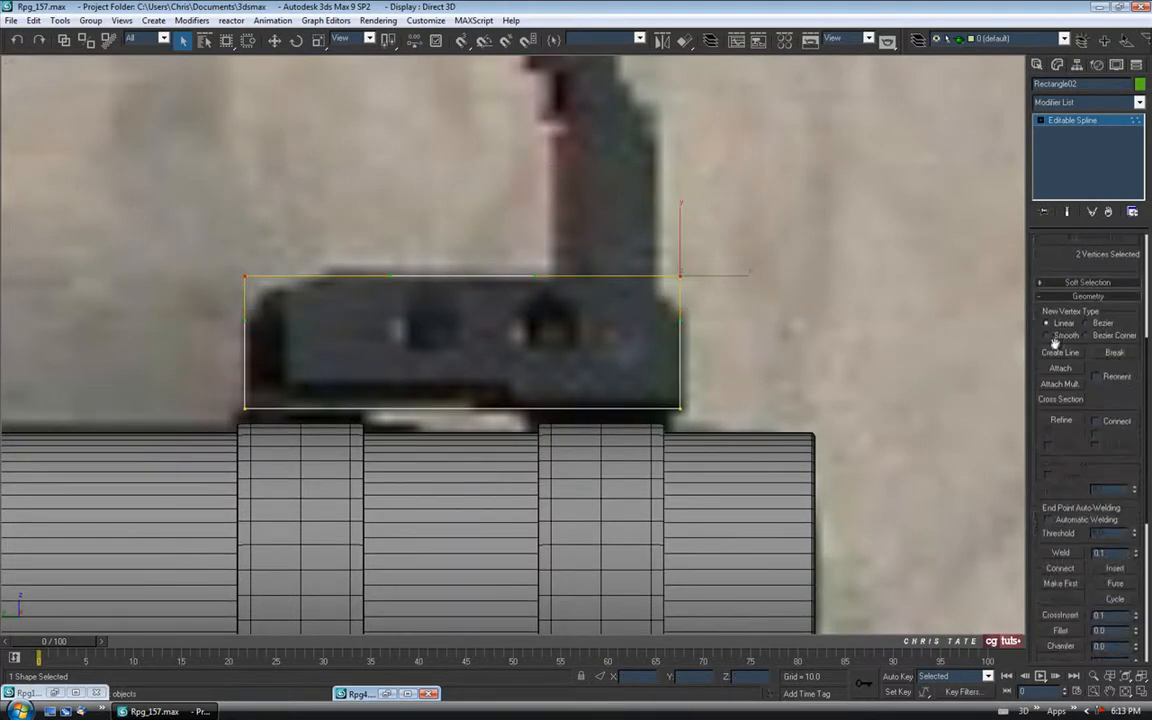
click(1059, 631)
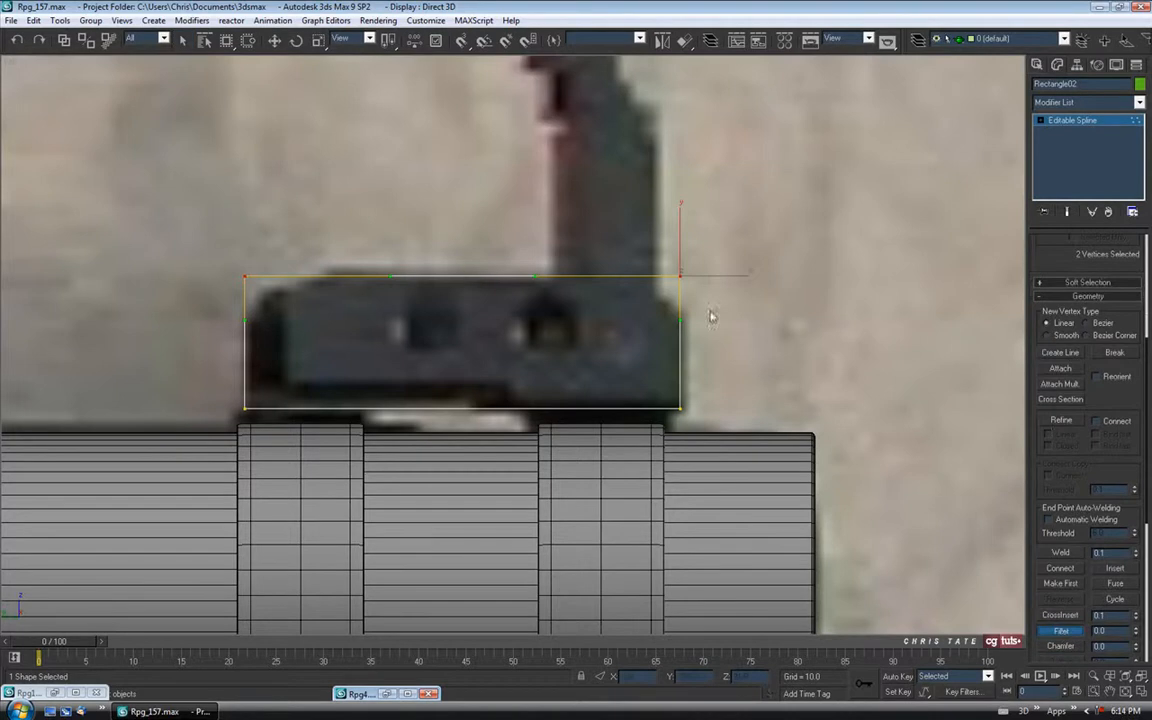
drag(680, 272, 680, 242)
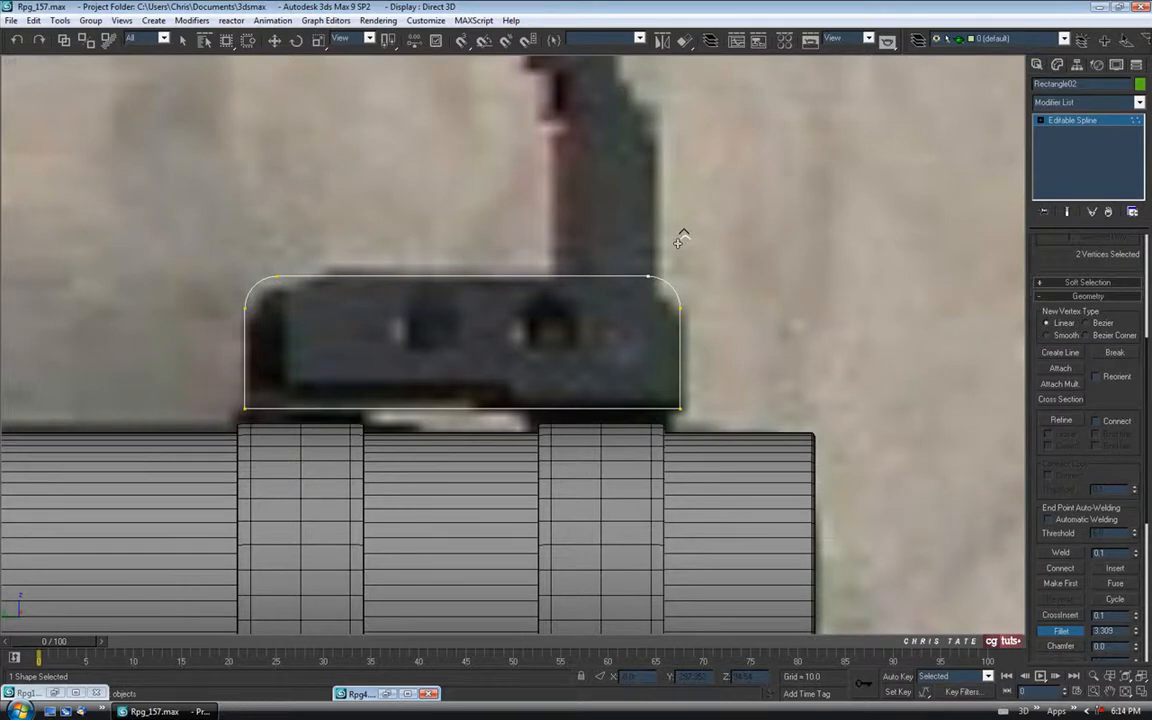
middle_drag(663, 352, 670, 336)
key(w)
scroll(1037, 410, up, 5)
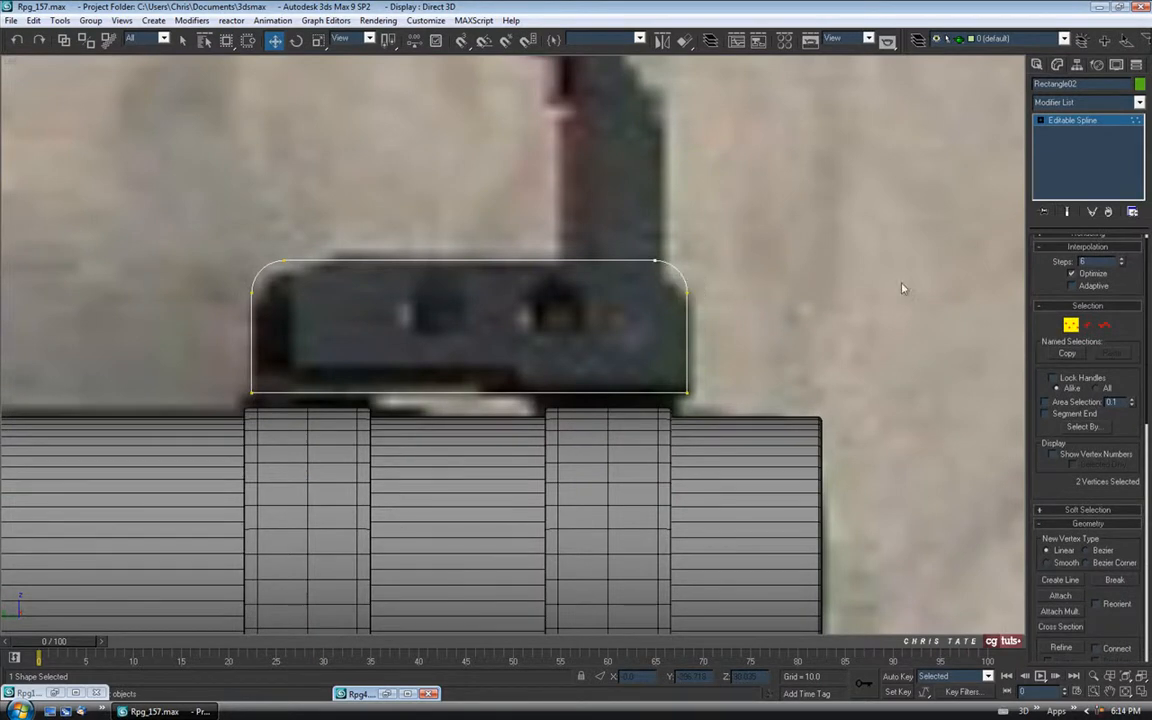
drag(1048, 279, 1050, 289)
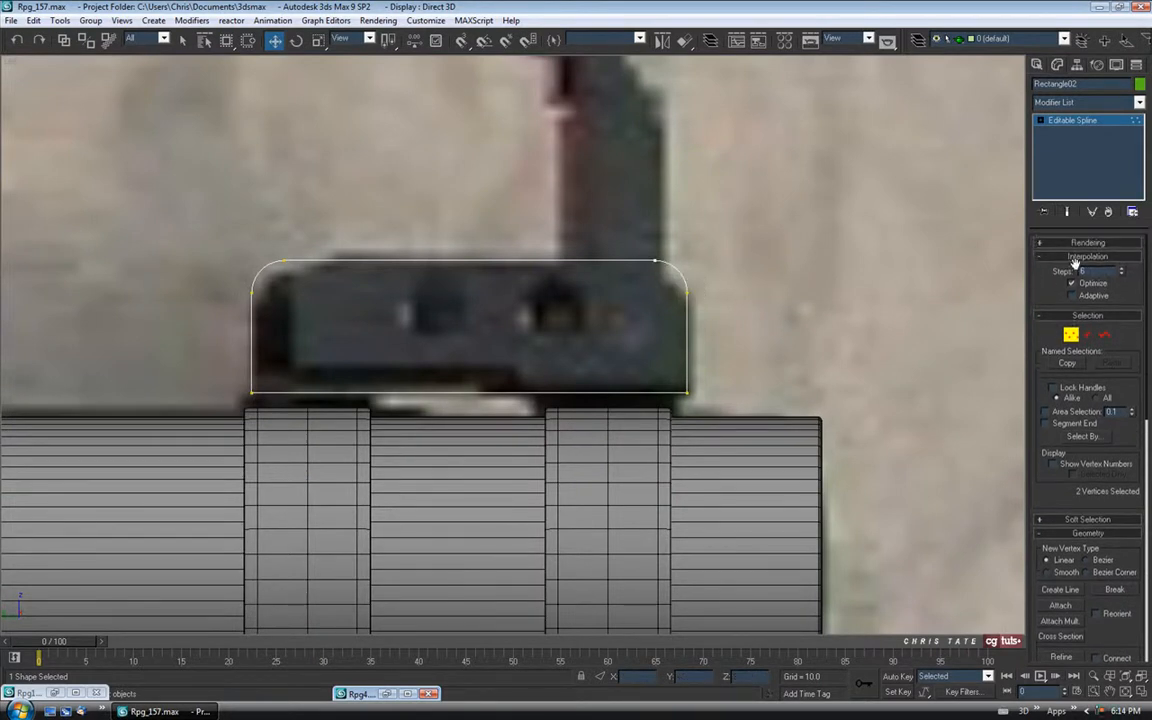
middle_drag(617, 327, 648, 357)
click(1076, 341)
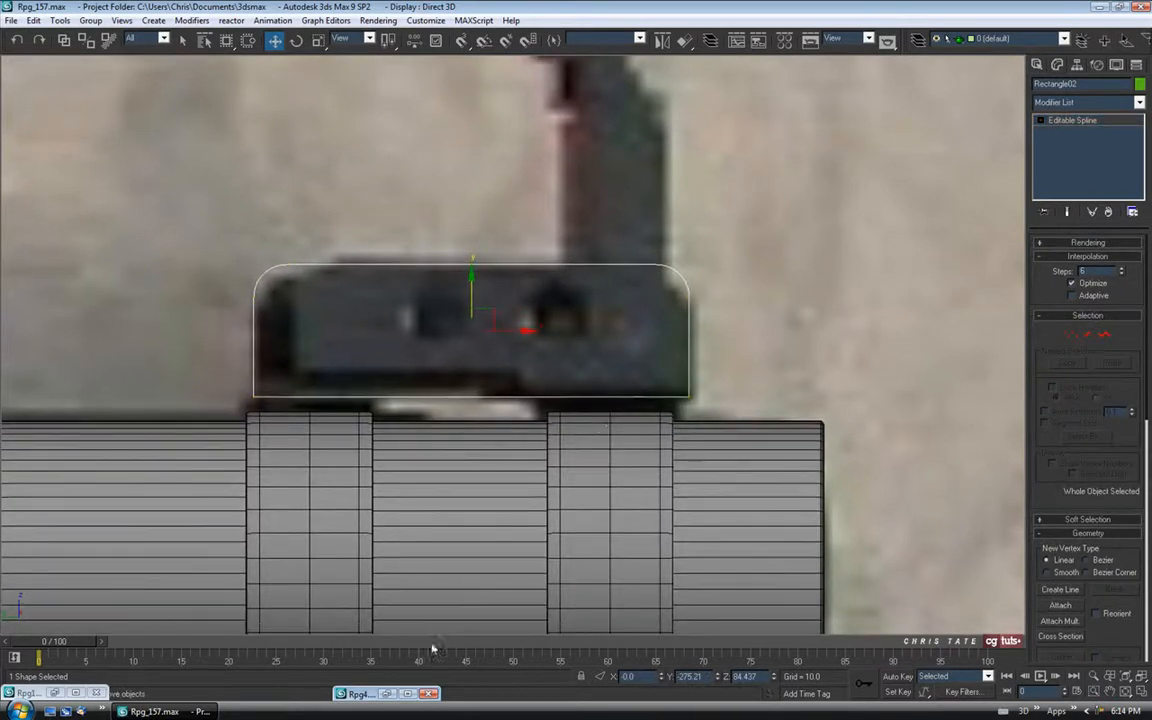
Step: Check the holes in Rpg4.jpg and draw a circle spline with radius 3.0 over the base hole farther from the upright
click(388, 694)
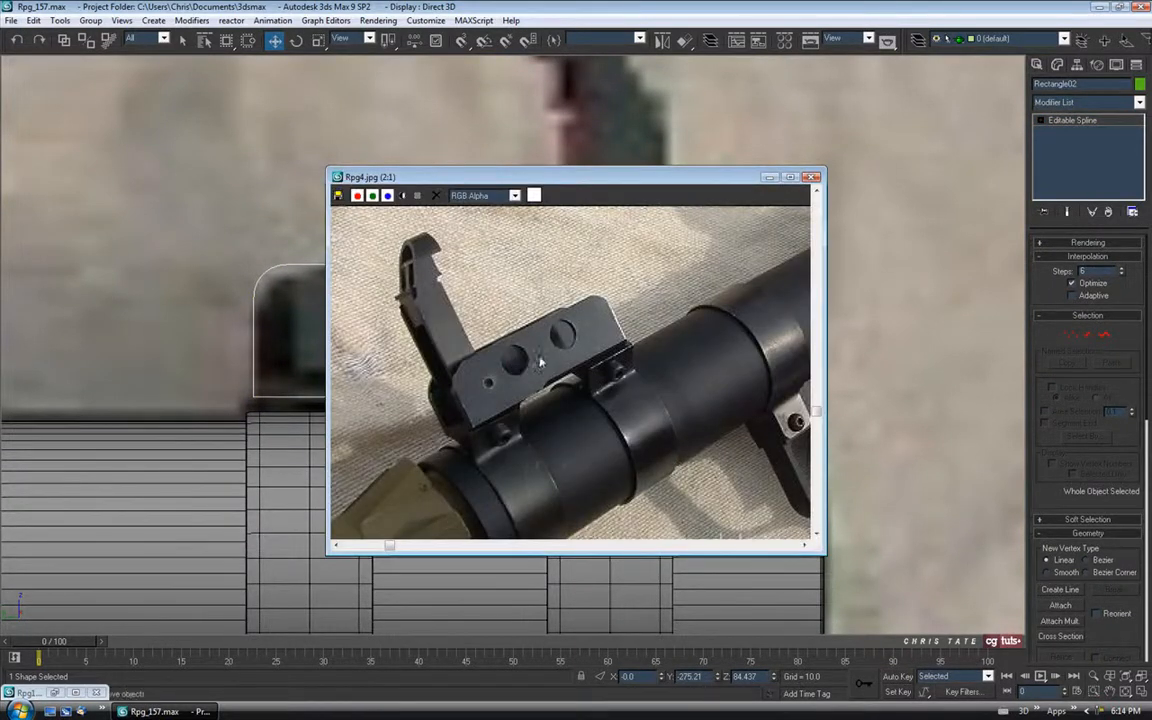
click(767, 178)
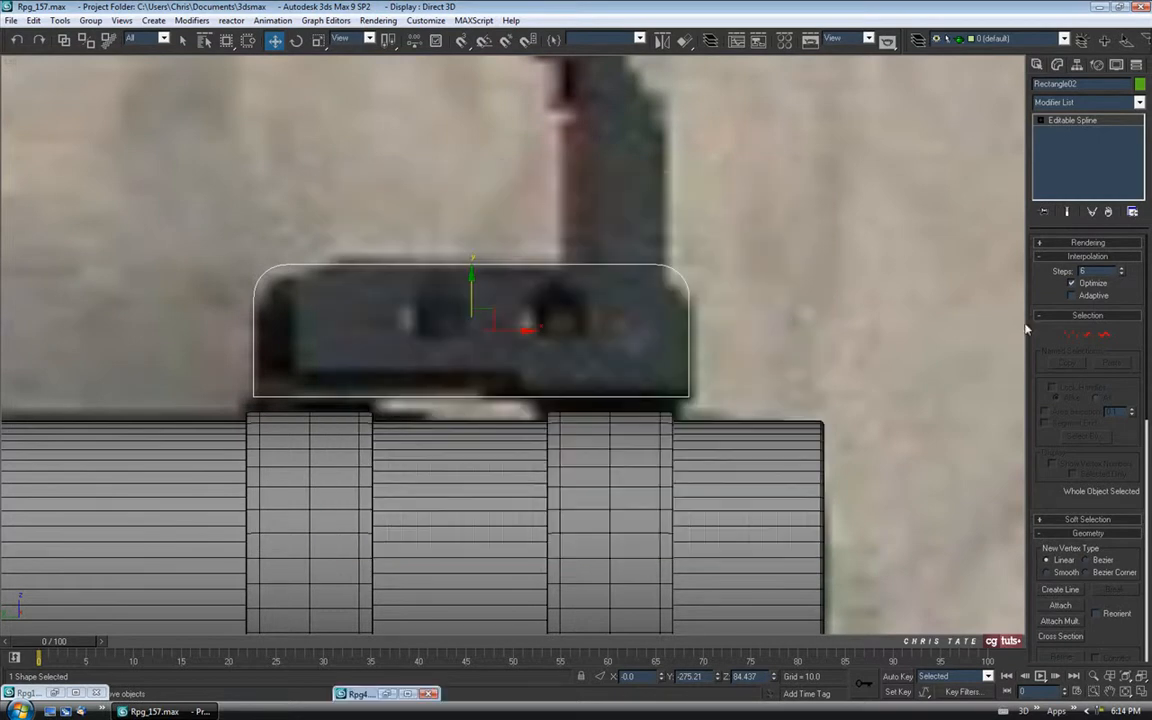
click(1037, 65)
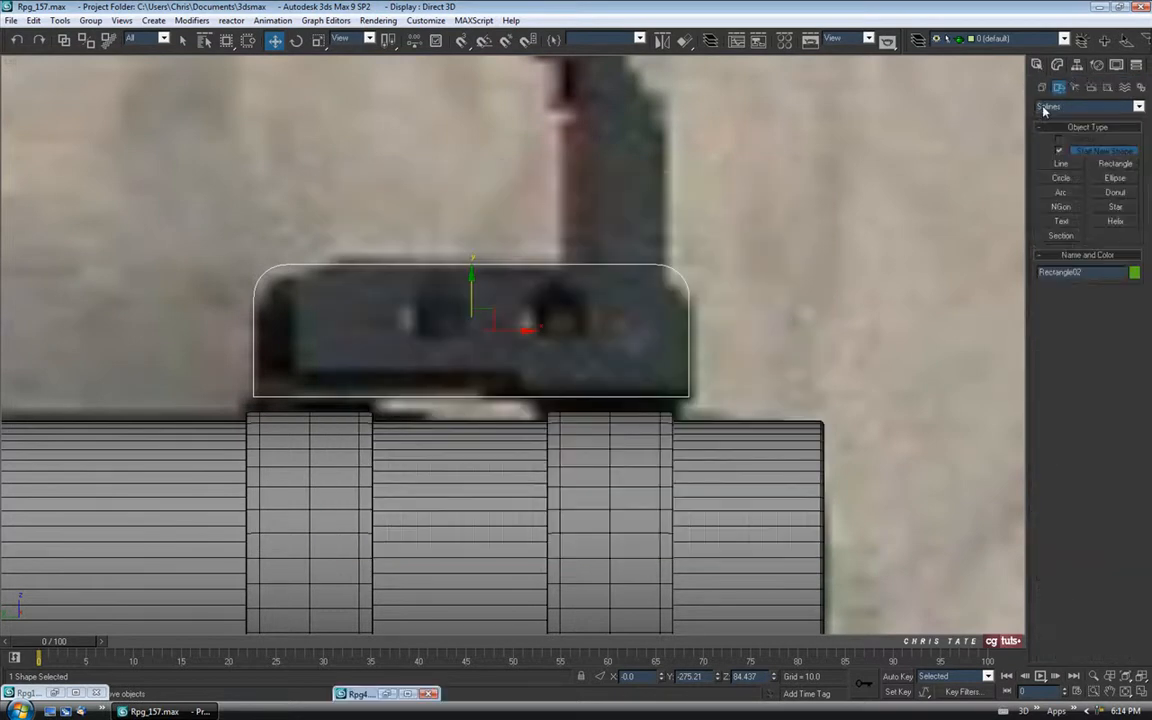
click(1058, 178)
drag(435, 320, 435, 349)
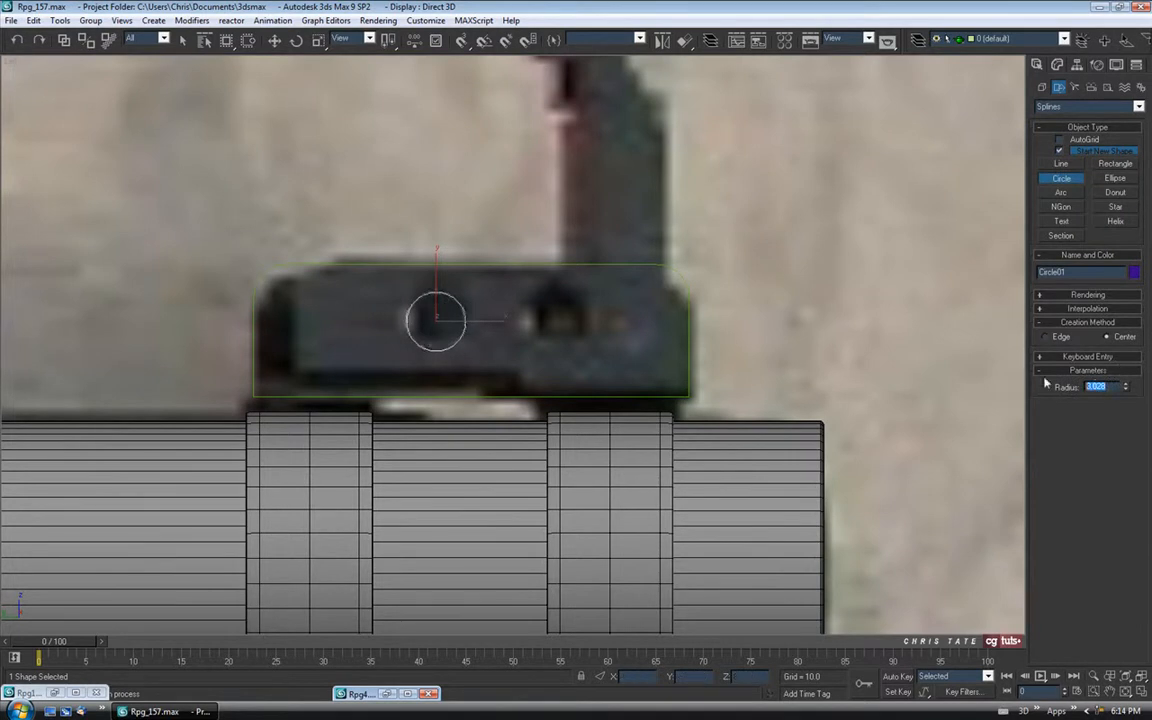
scroll(435, 320, up, 2)
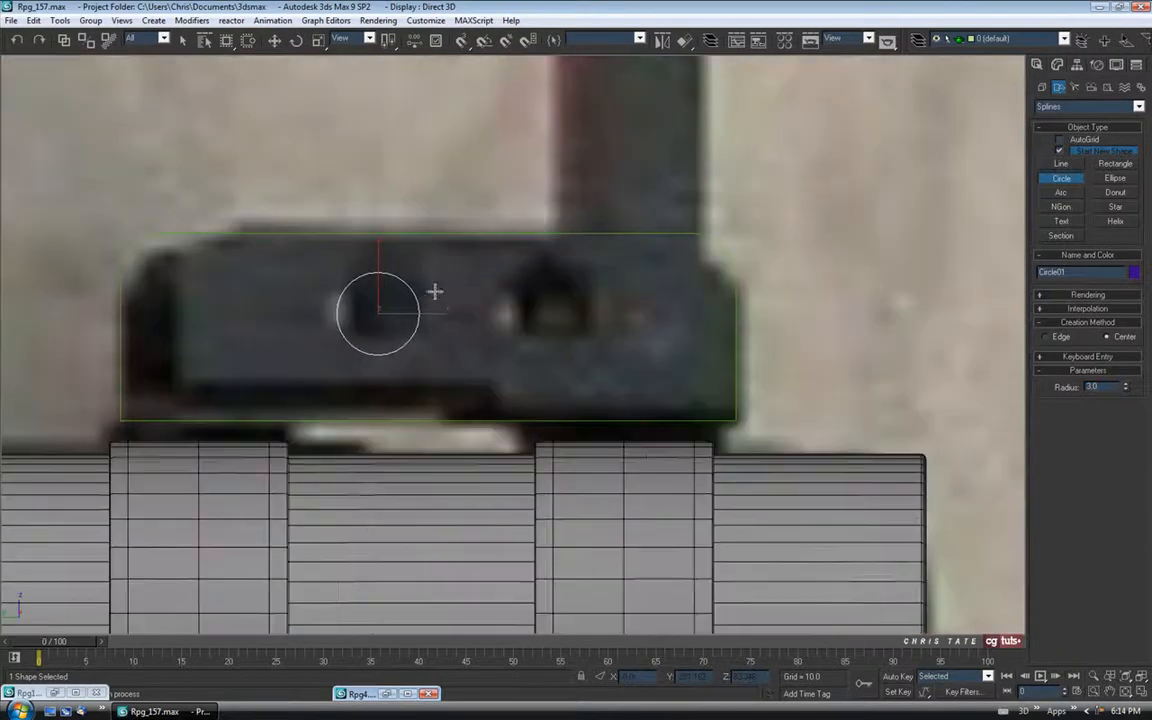
middle_drag(459, 274, 467, 295)
Step: Clone the circle as one copy along X onto the second large hole of the sight base
click(275, 42)
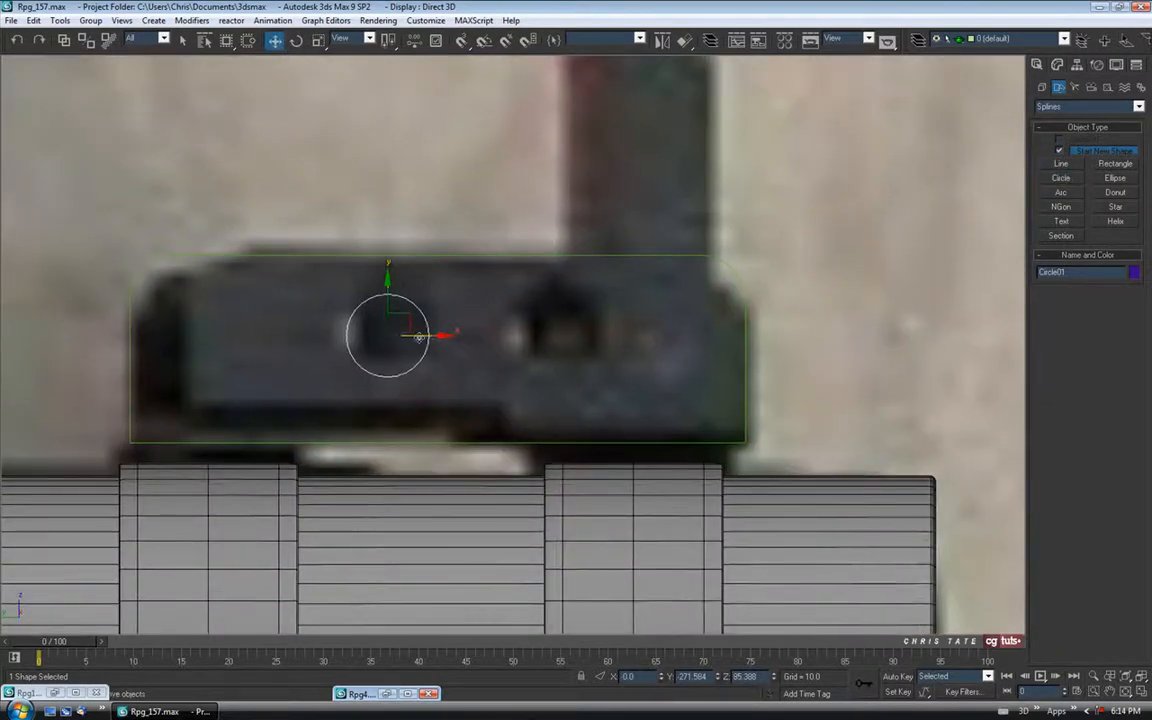
drag(427, 338, 599, 341)
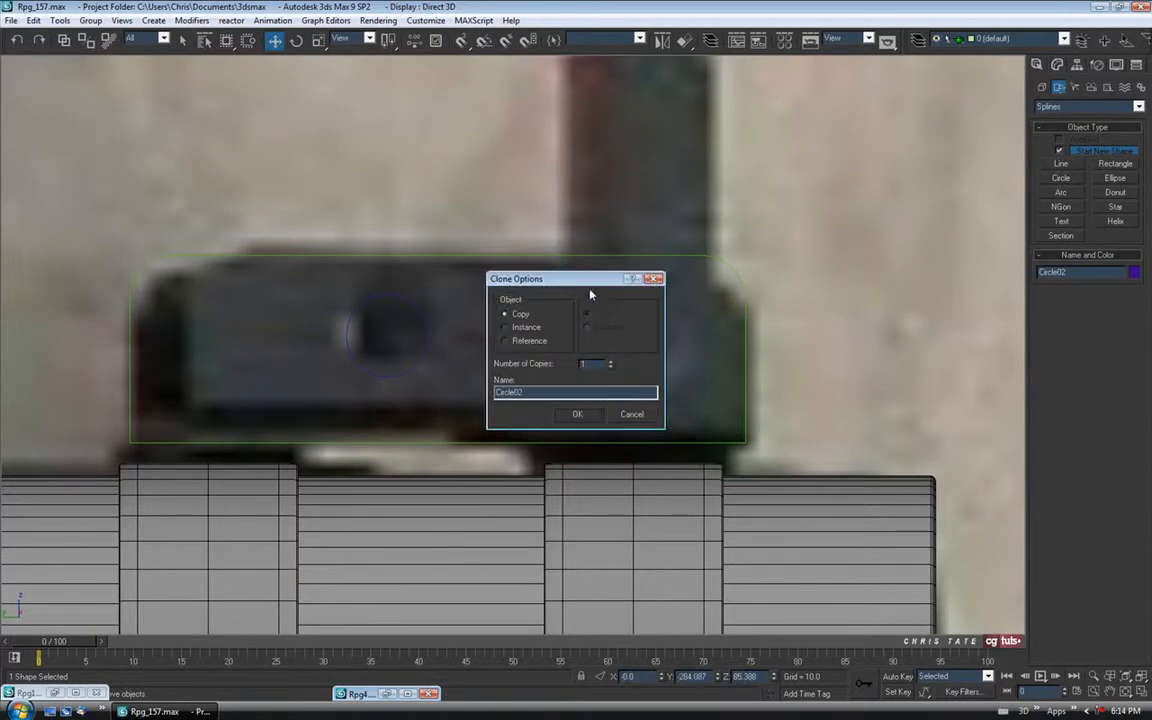
click(578, 415)
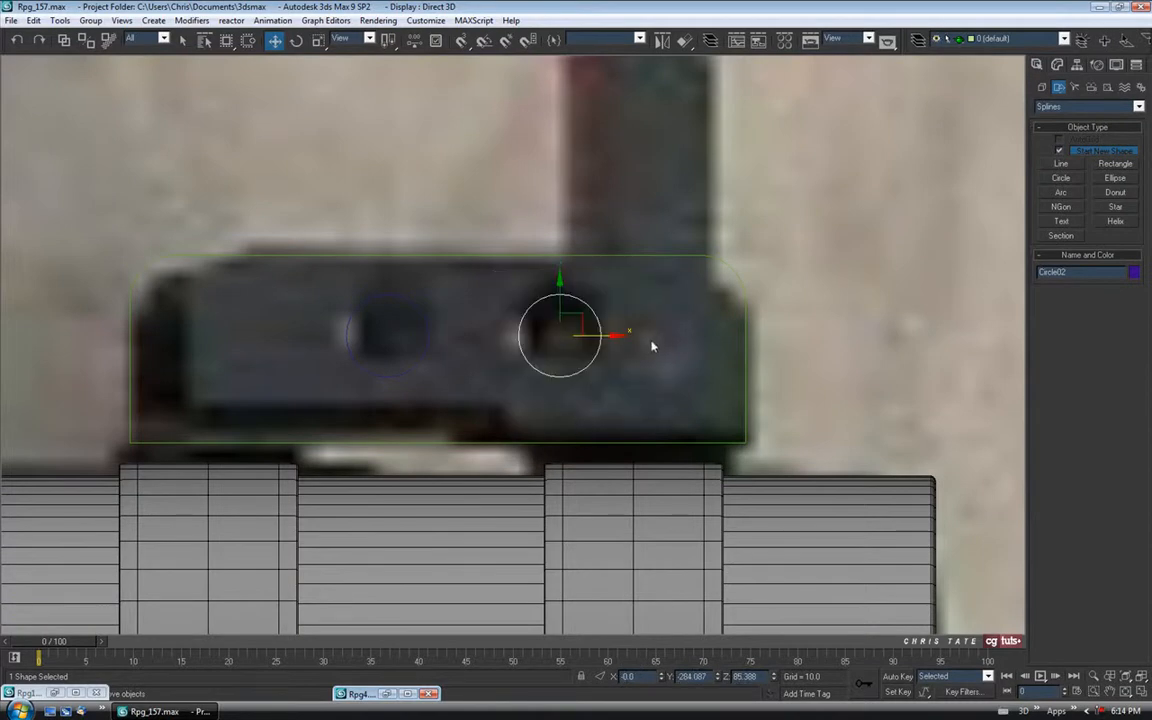
Step: Clone a third circle toward the upright end, scale it down to about 32%, and align it over the small pin hole
click(407, 692)
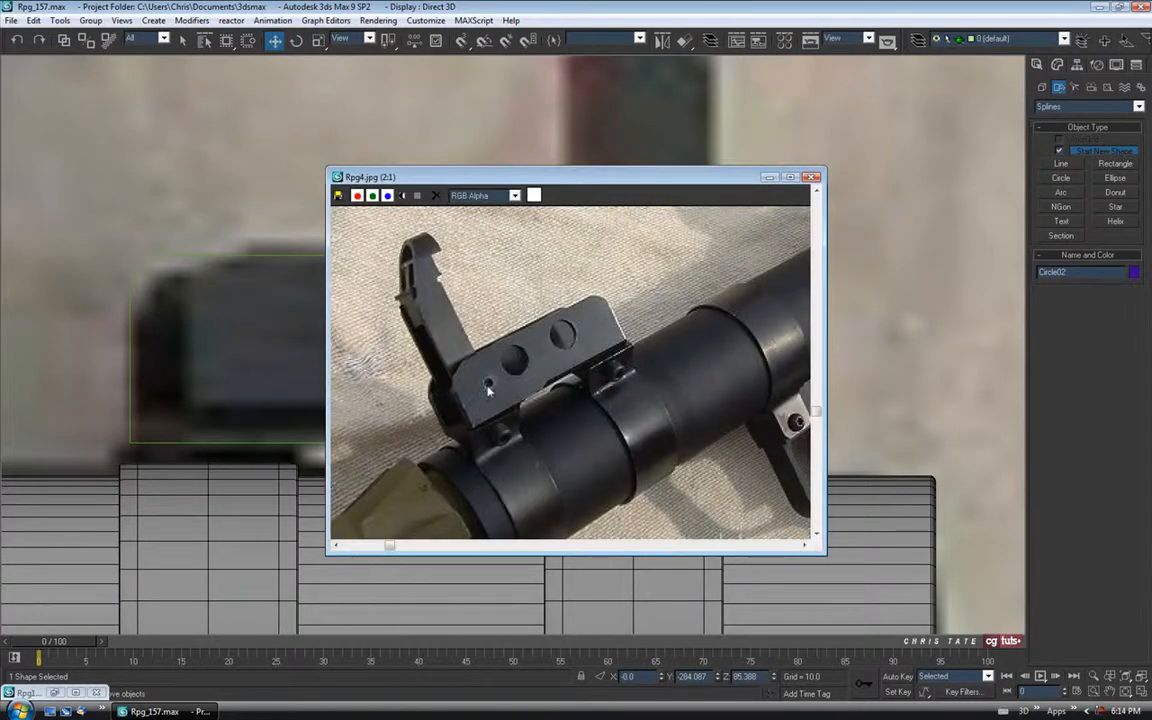
click(768, 177)
mouse_move(609, 335)
shift+mouse_down()
mouse_move(707, 336)
mouse_move(666, 330)
mouse_move(668, 473)
shift+mouse_up()
click(529, 378)
click(318, 40)
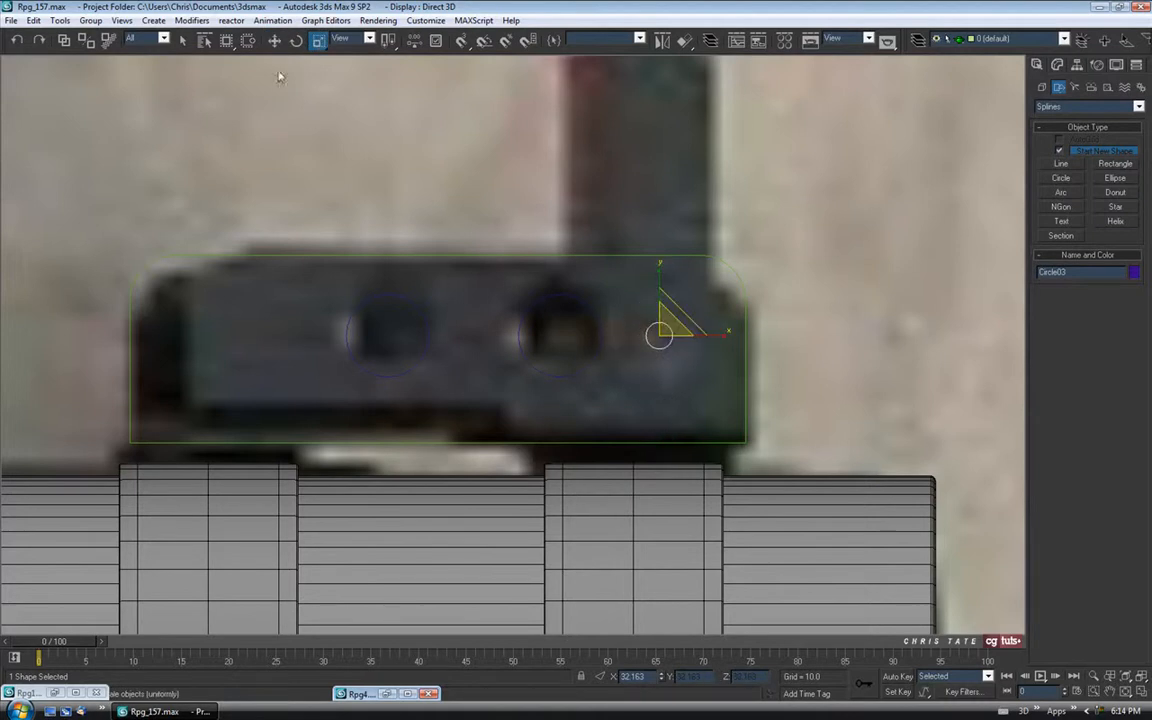
click(275, 41)
middle_drag(640, 367, 597, 359)
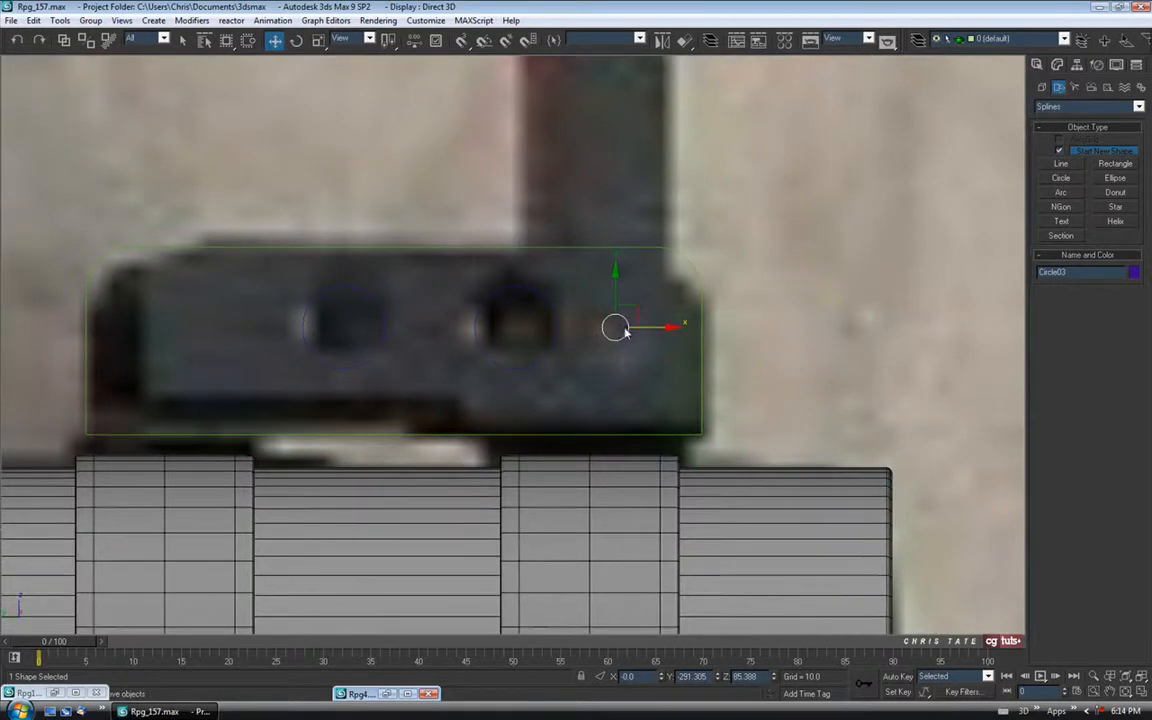
drag(633, 310, 624, 312)
middle_drag(486, 352, 516, 320)
middle_drag(741, 355, 815, 289)
Step: Attach Circle01, Circle02 and Circle03 to the rounded rectangle spline as one shape
click(764, 241)
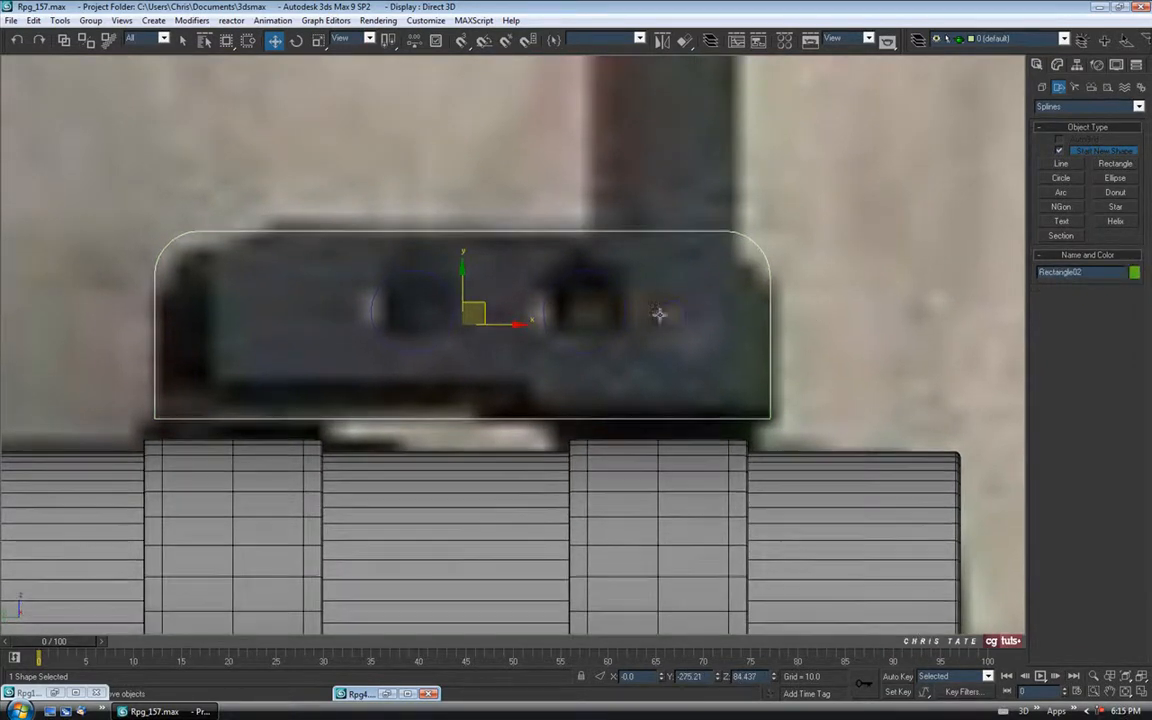
key(q)
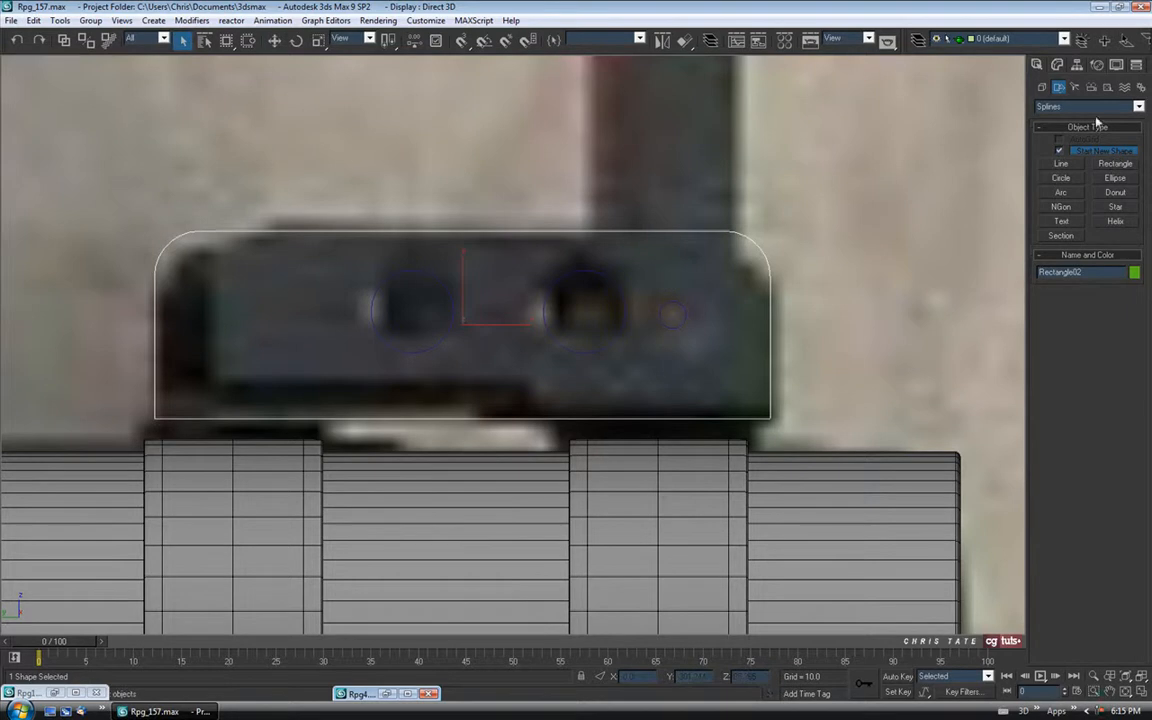
click(1058, 66)
drag(1043, 501, 1041, 277)
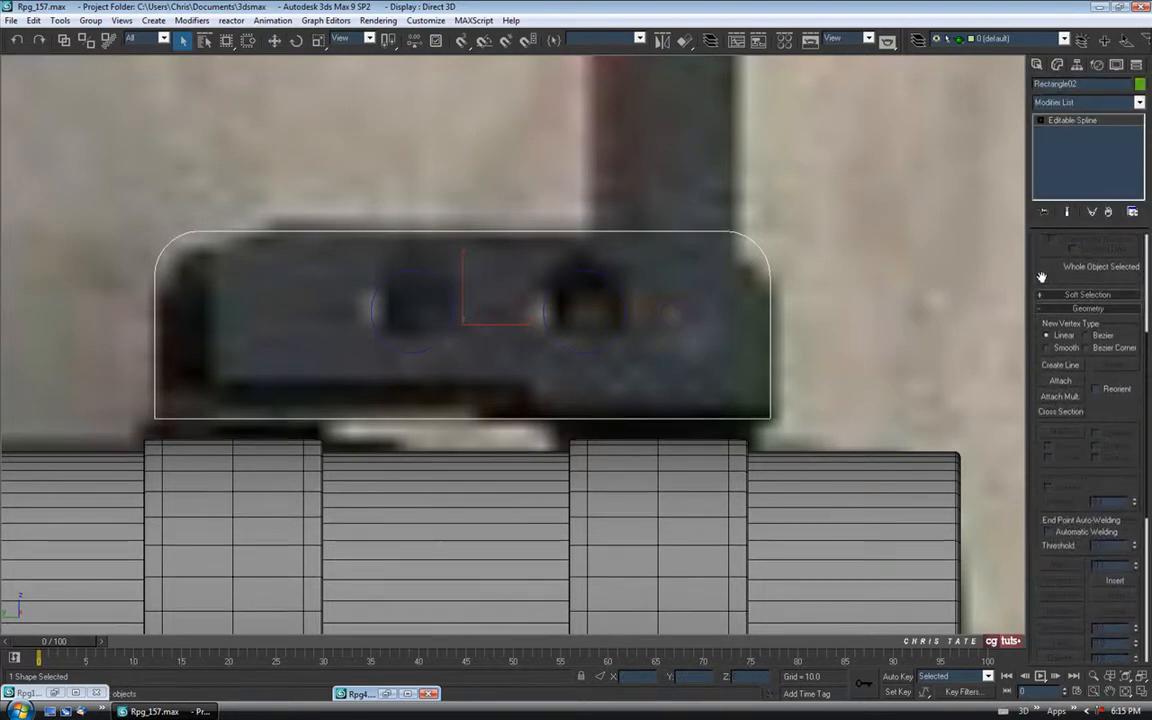
click(1059, 397)
drag(508, 199, 724, 149)
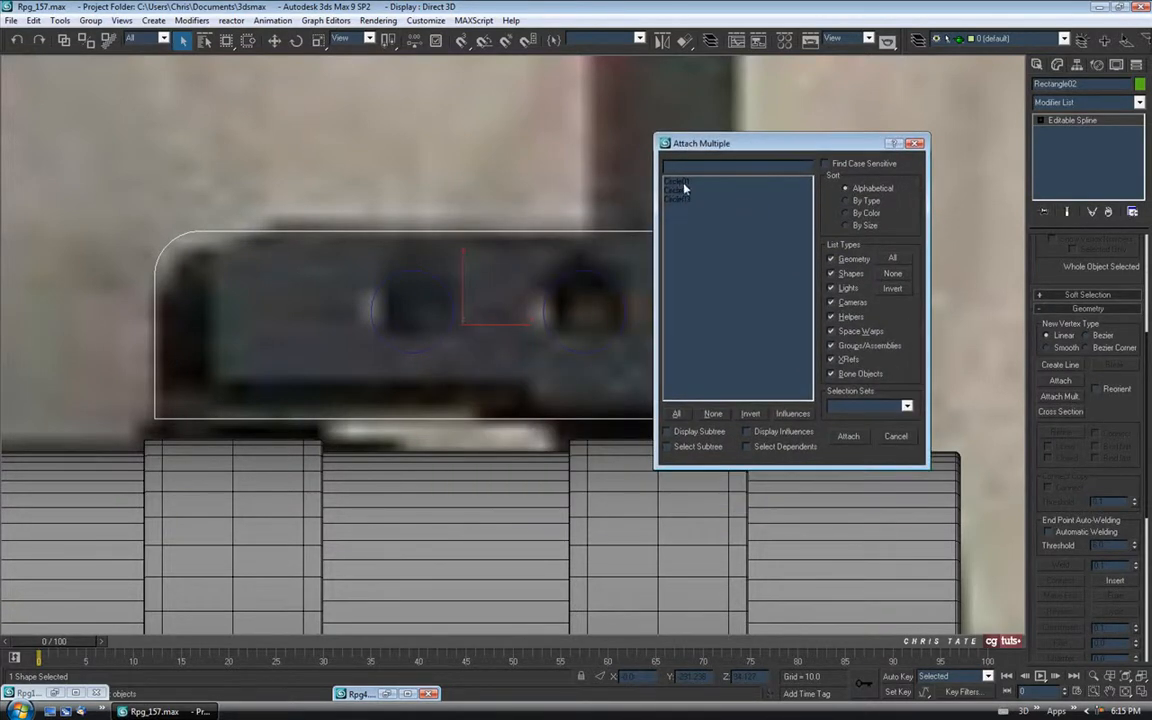
drag(676, 184, 679, 244)
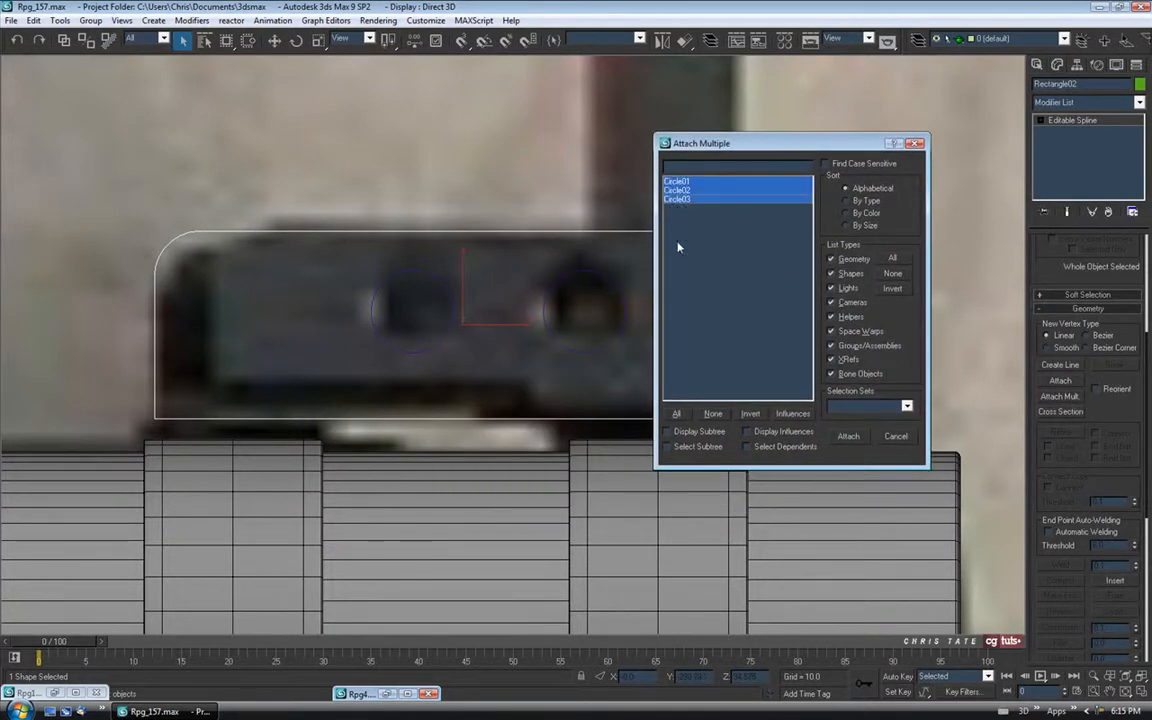
click(848, 437)
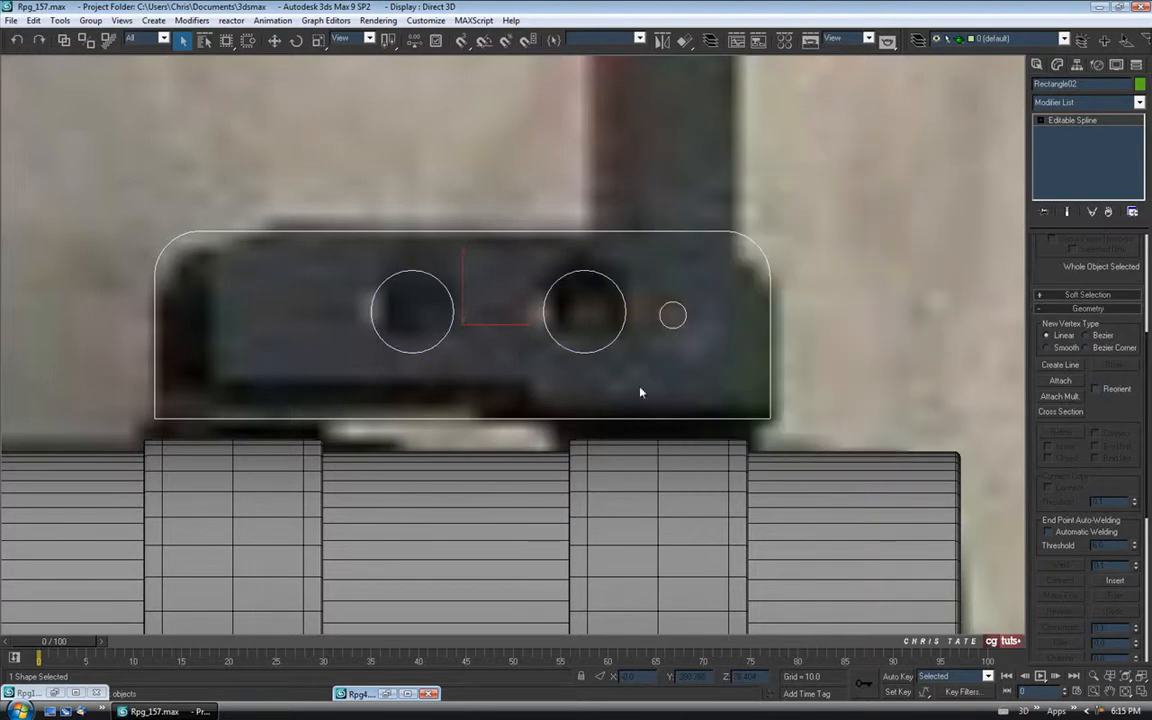
Step: In a maximized Perspective view, move the combined spline along X to about 713 so it stands over the tube's two bands
middle_drag(594, 343, 594, 331)
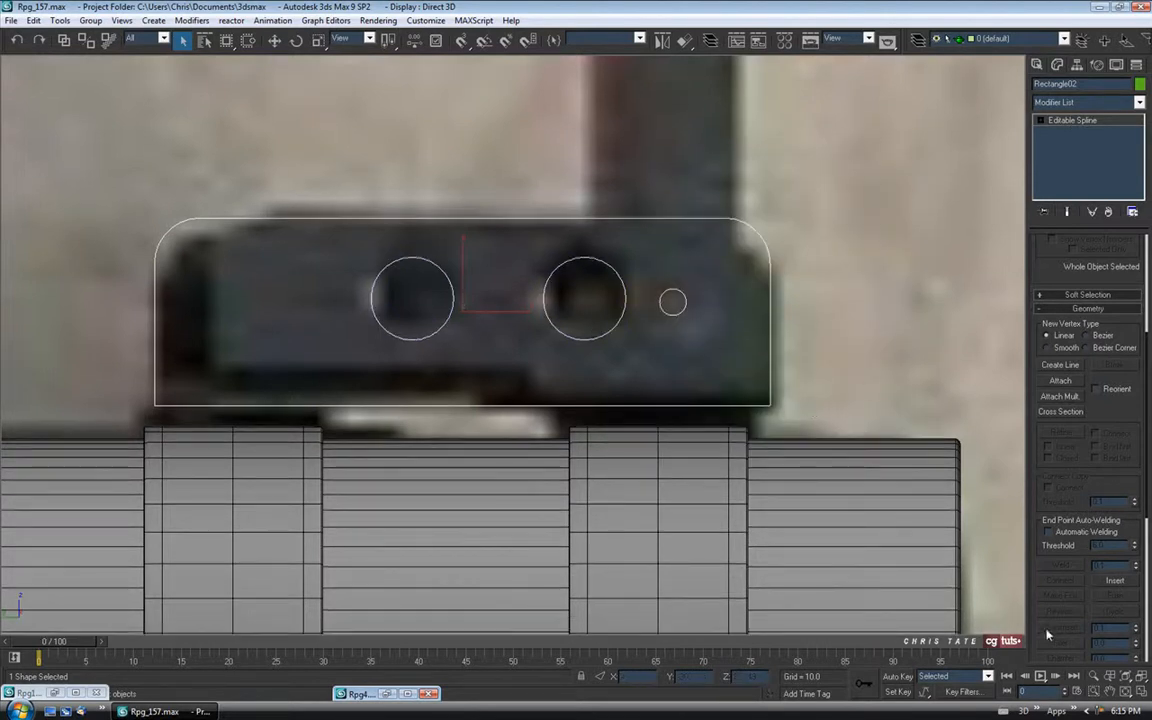
key(alt+w)
middle_click(750, 477)
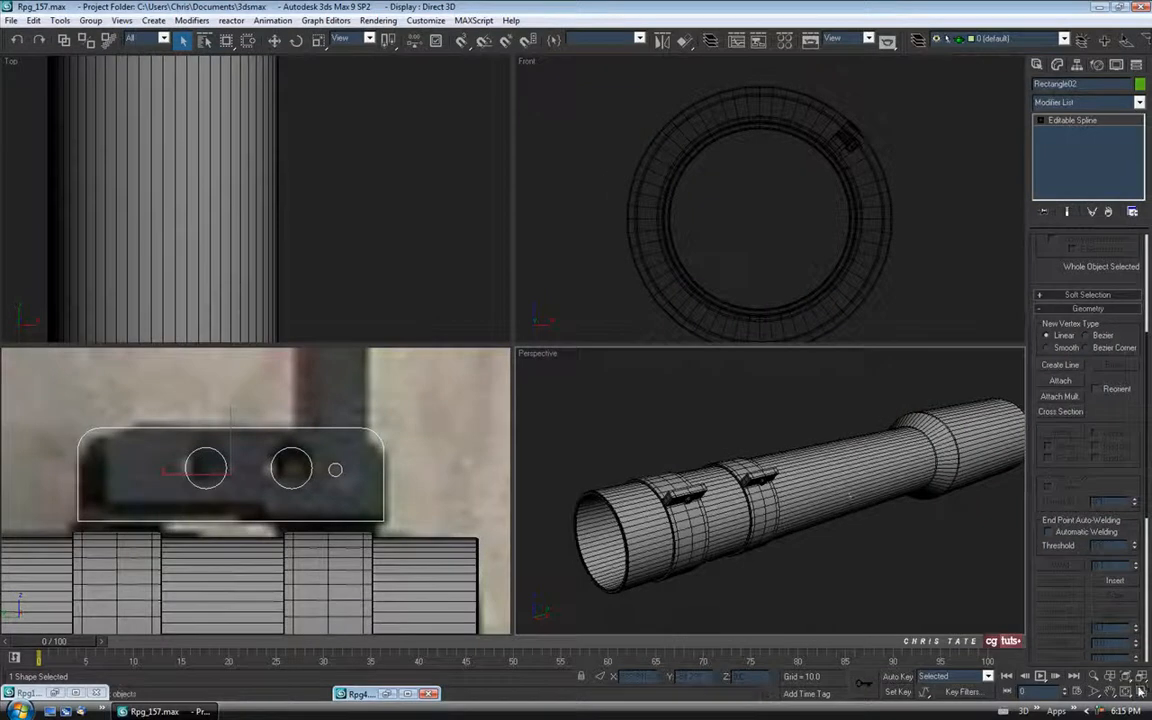
key(alt+w)
scroll(749, 477, down, 10)
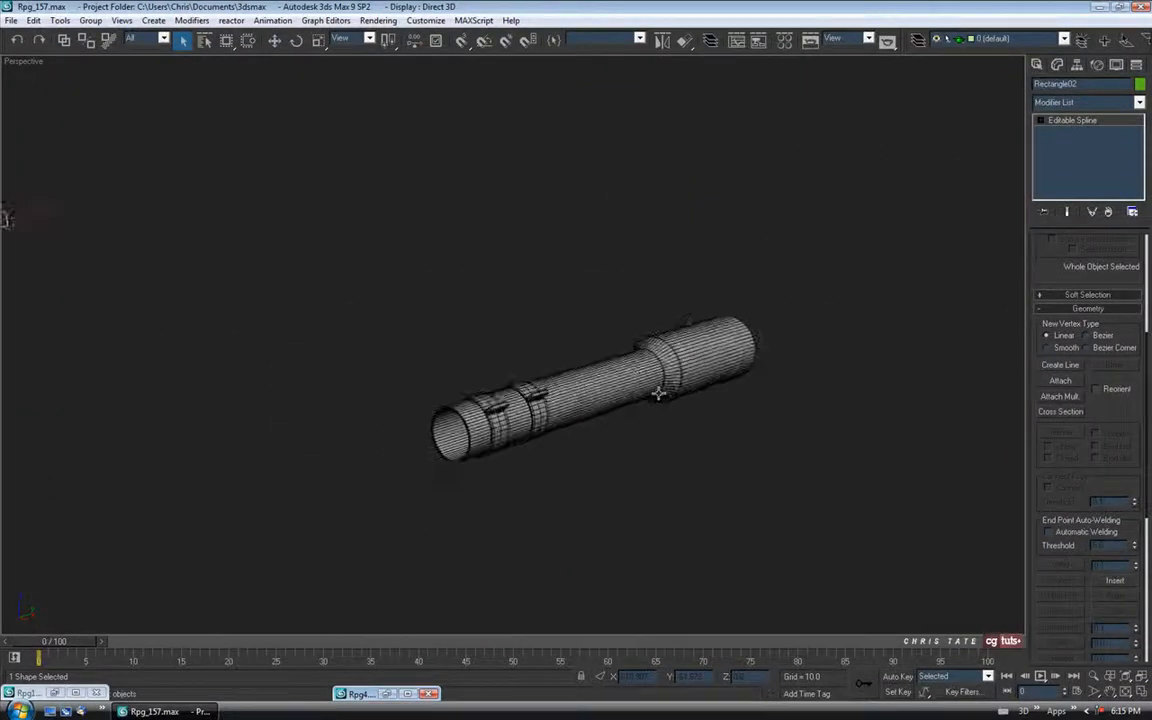
click(274, 40)
drag(42, 232, 578, 400)
scroll(560, 400, up, 12)
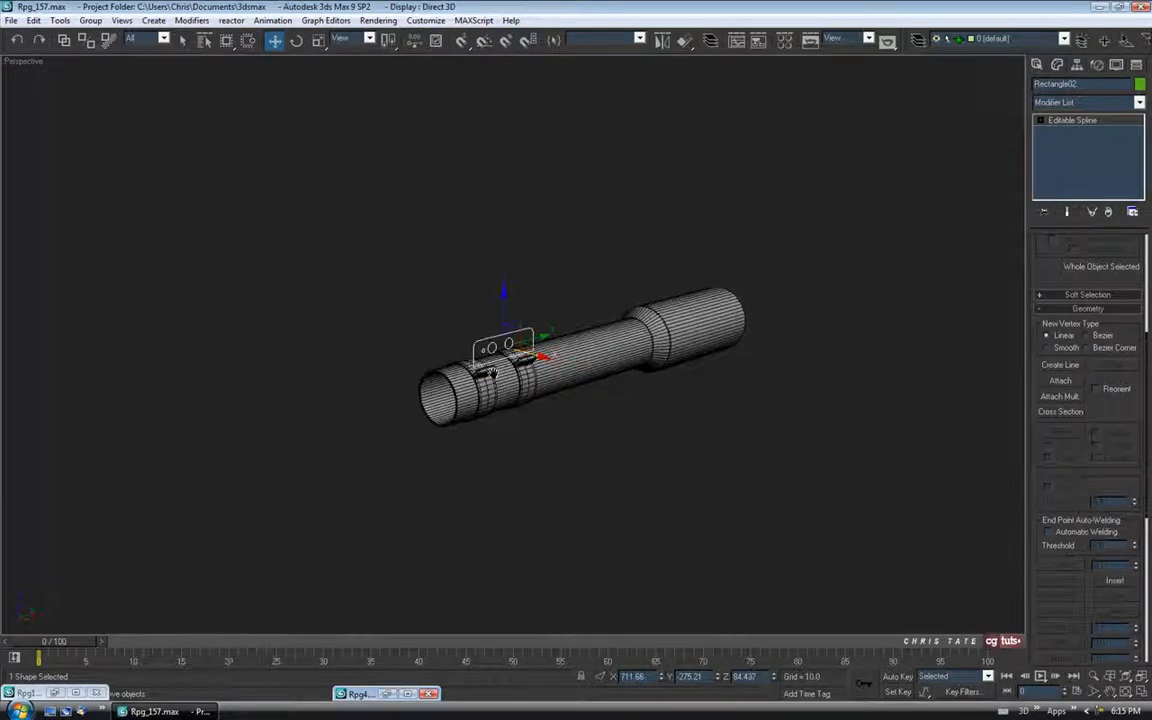
alt+middle_drag(480, 363, 543, 368)
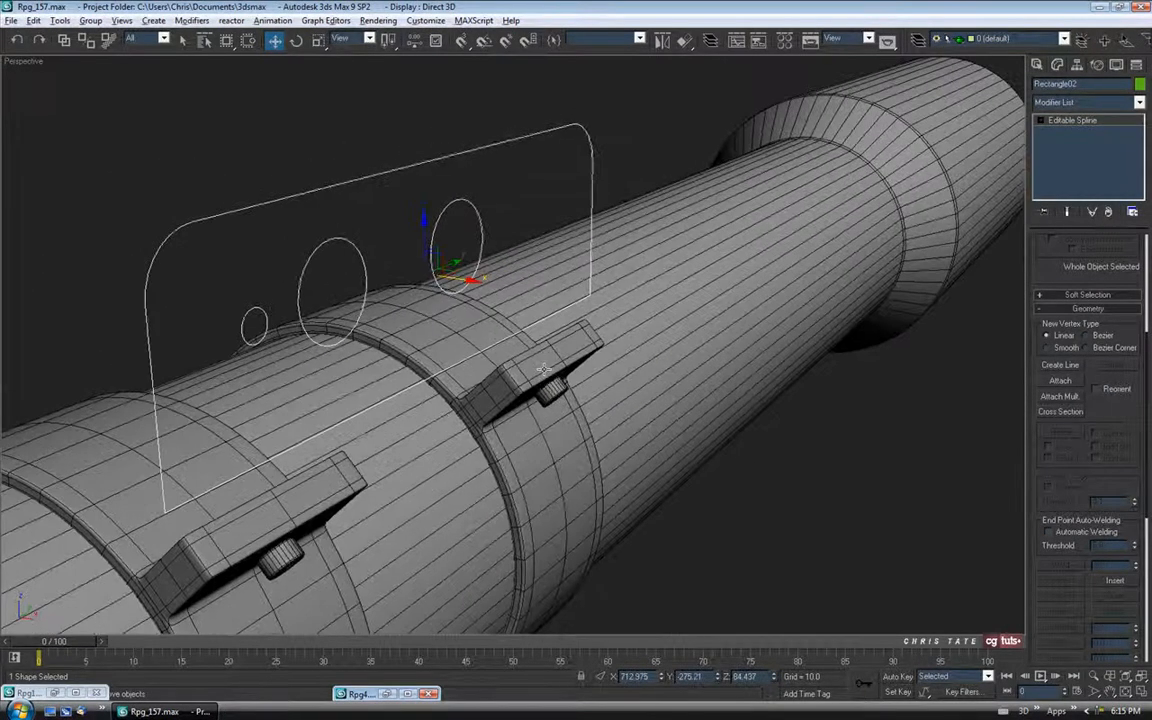
Step: Apply a Shell modifier to the combined spline to turn it into a thick plate with three holes
scroll(1112, 188, up, 3)
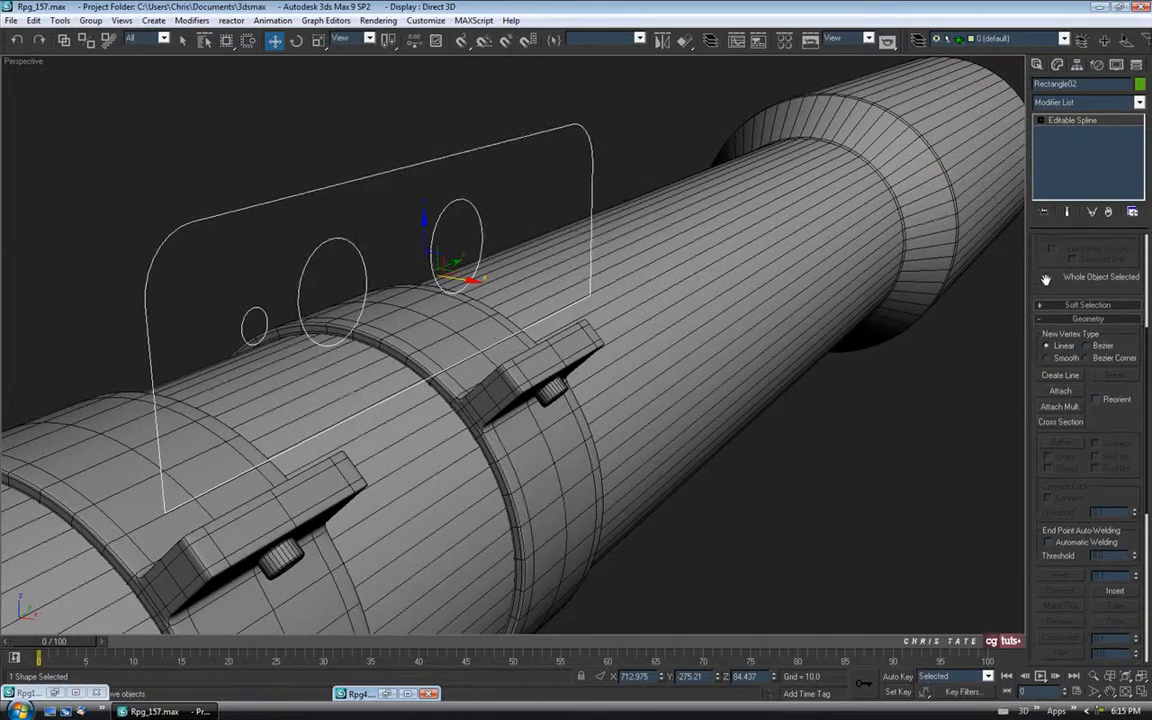
click(1139, 102)
scroll(1090, 400, down, 10)
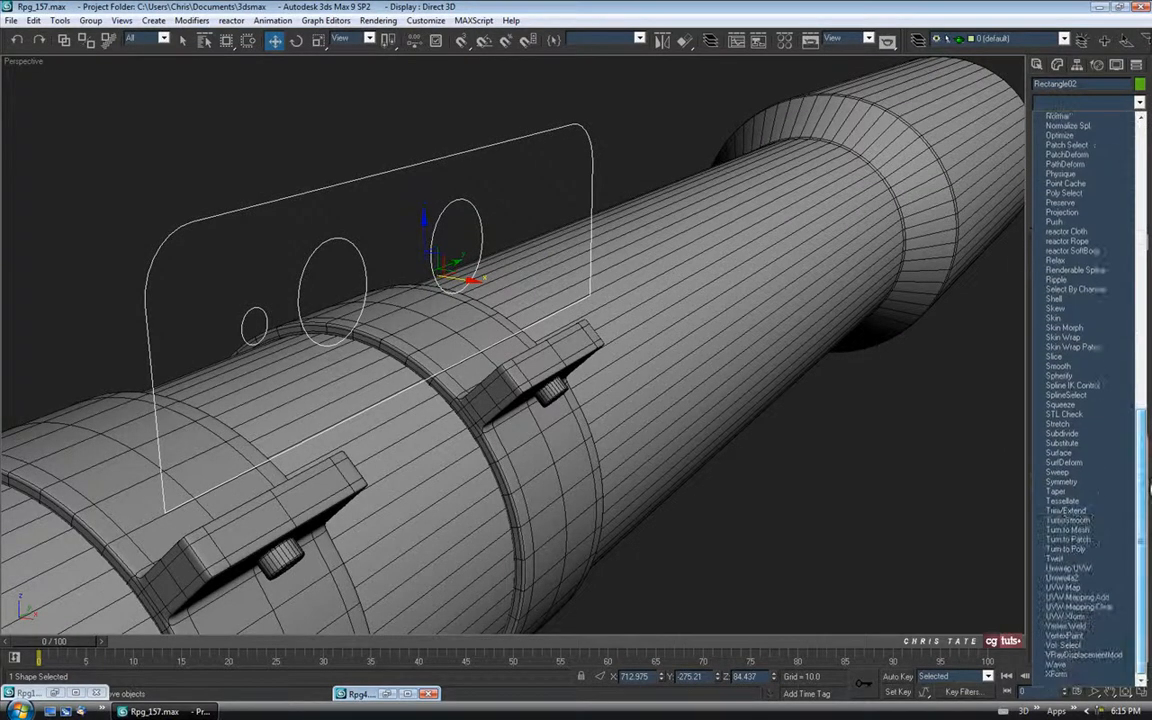
click(1054, 298)
alt+middle_drag(490, 290, 631, 308)
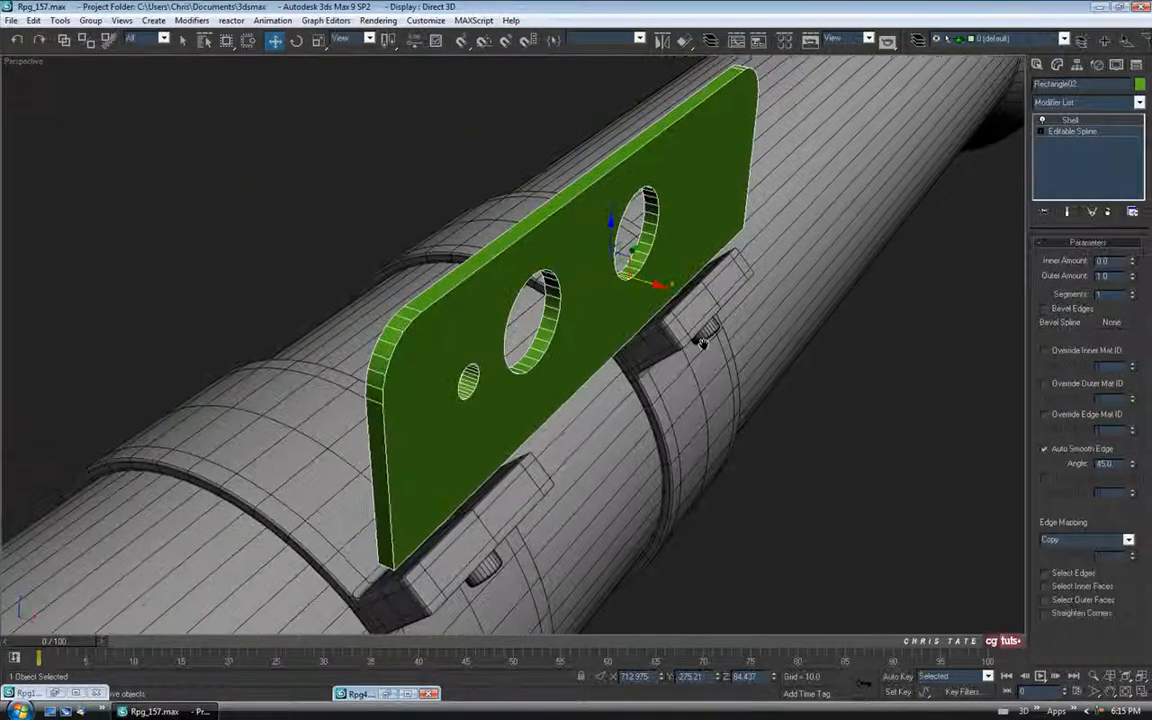
Step: Compare the plate with the two sight reference images and convert it to an Editable Poly
click(407, 694)
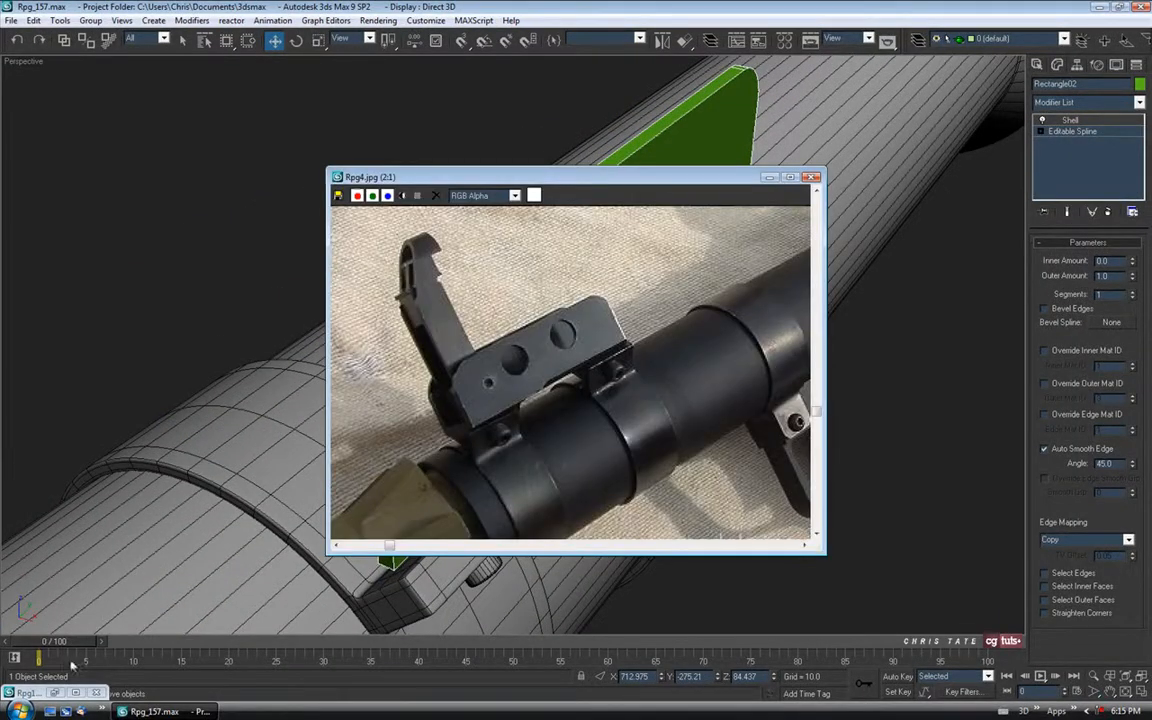
click(57, 693)
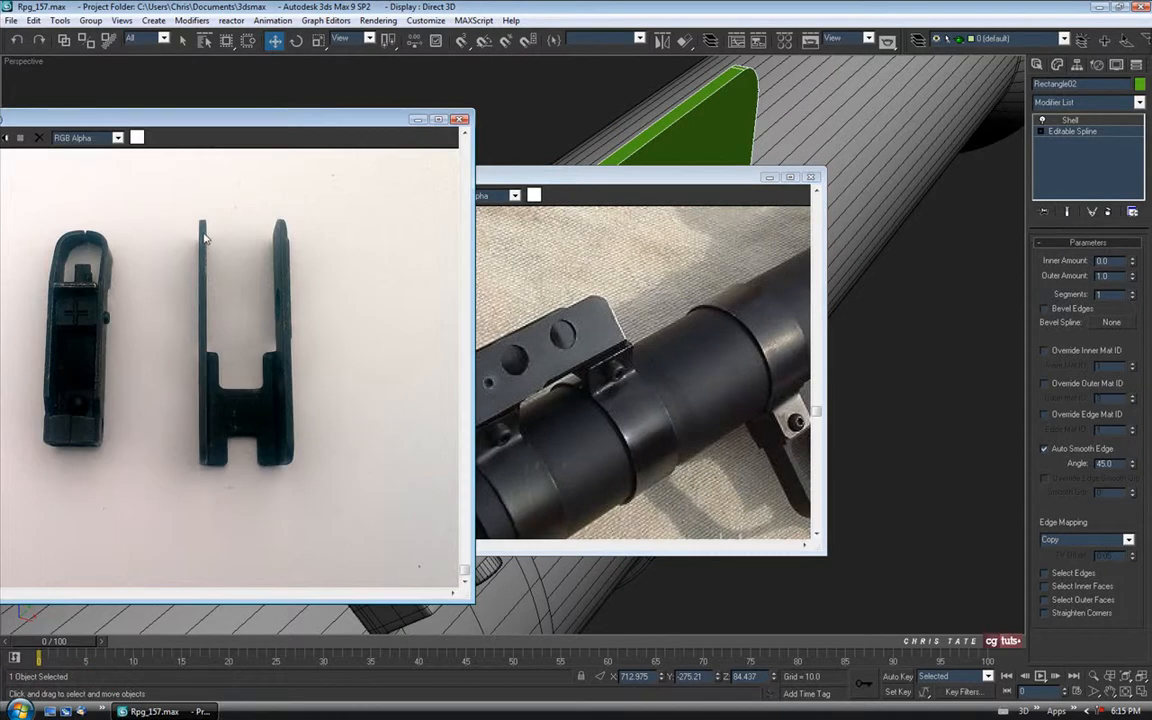
click(418, 119)
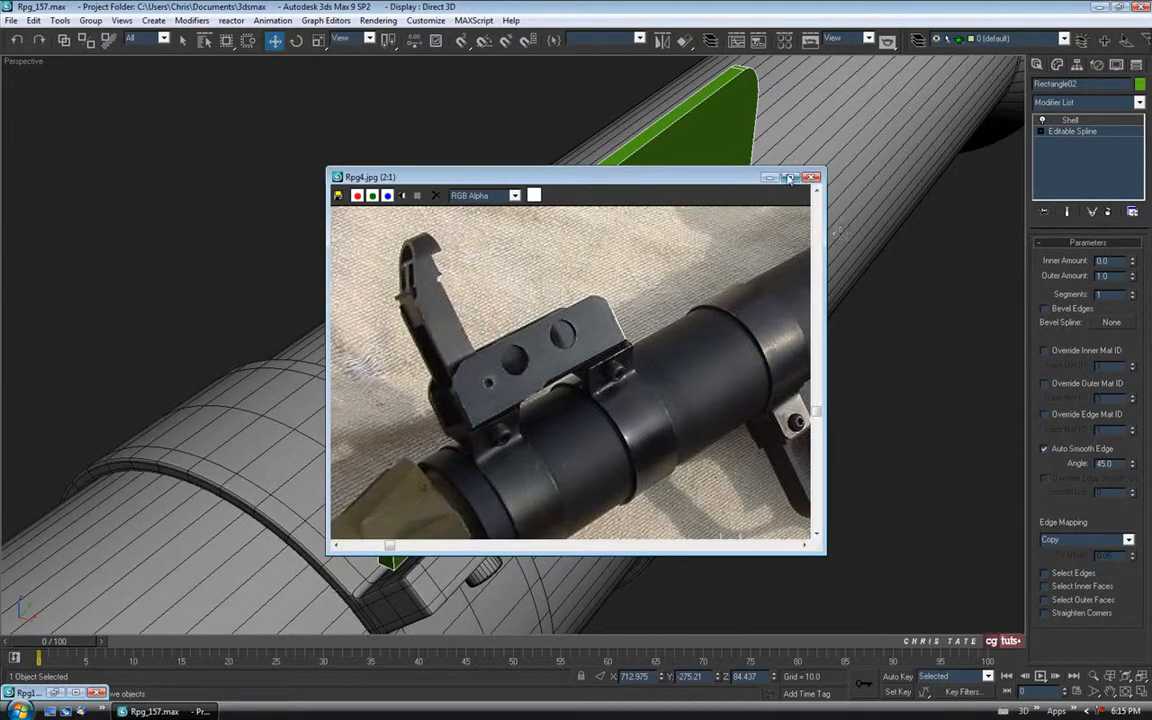
click(769, 177)
alt+middle_drag(532, 391, 481, 296)
right_click(455, 249)
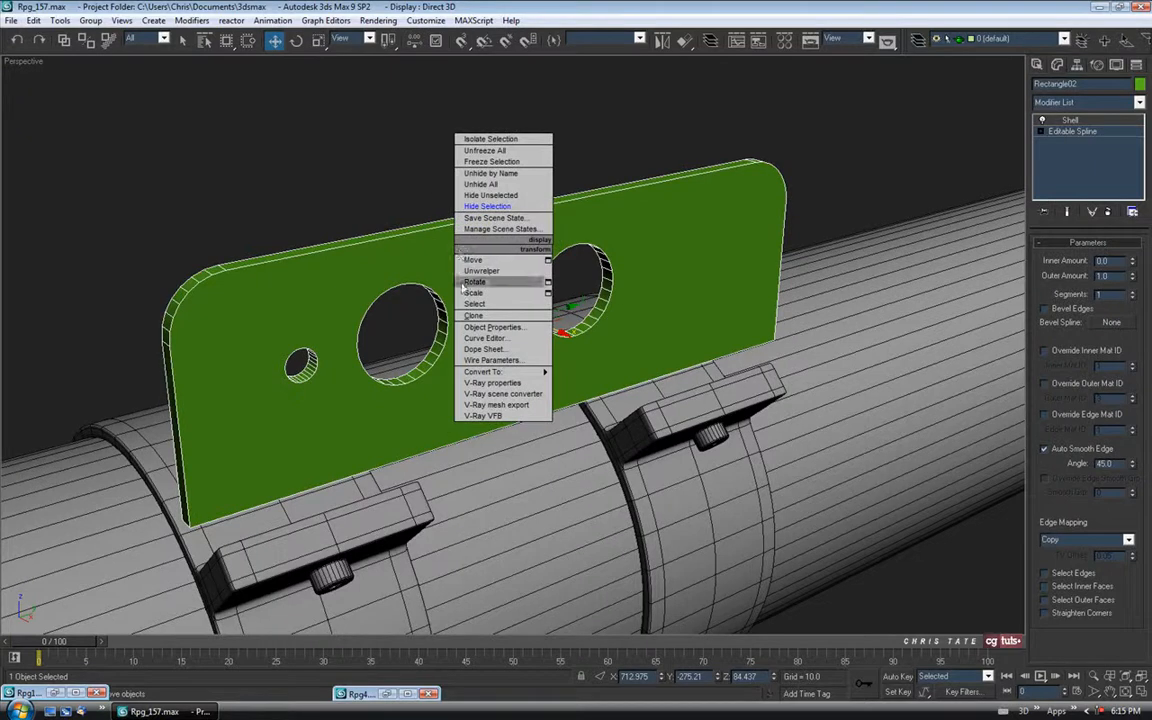
mouse_move(510, 372)
click(601, 383)
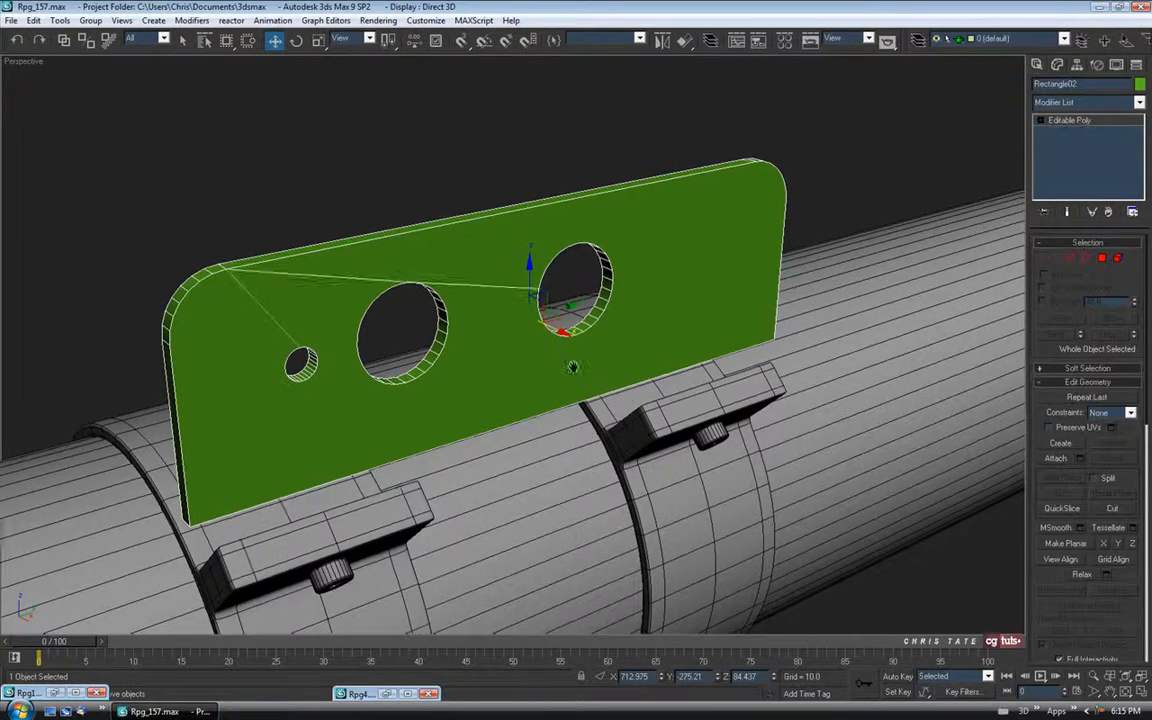
alt+middle_drag(773, 413, 770, 385)
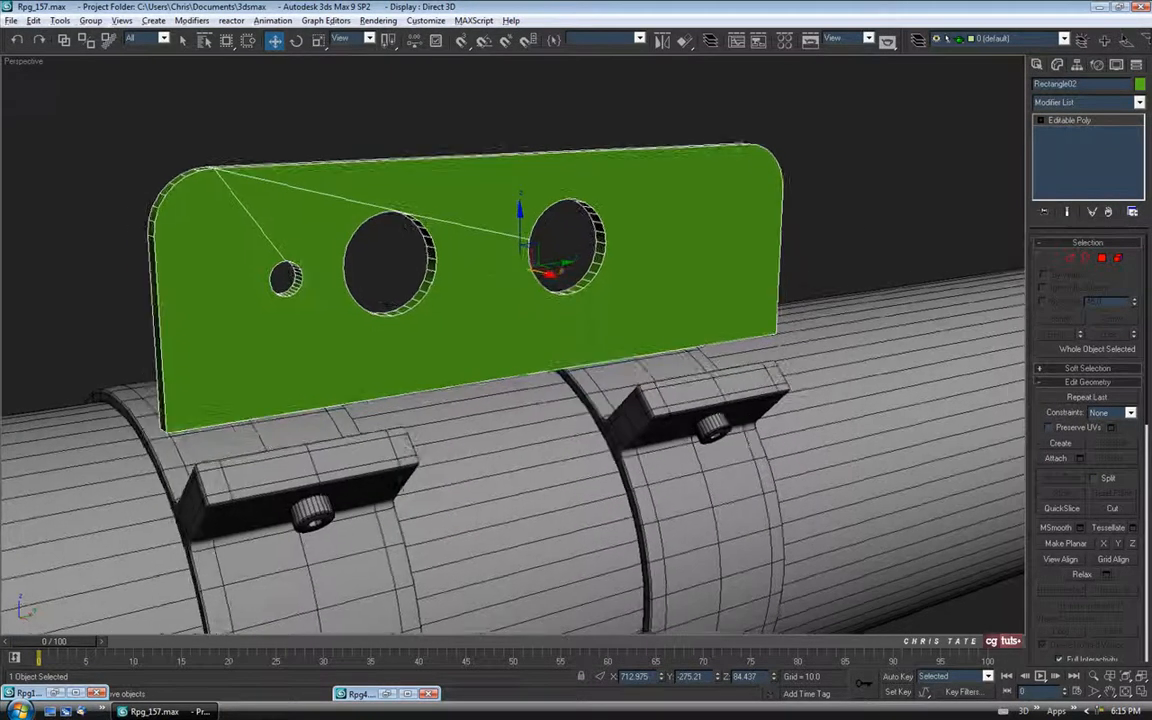
Step: Set the plate's object color to black and assign it the blue material from the Material Editor
click(1140, 85)
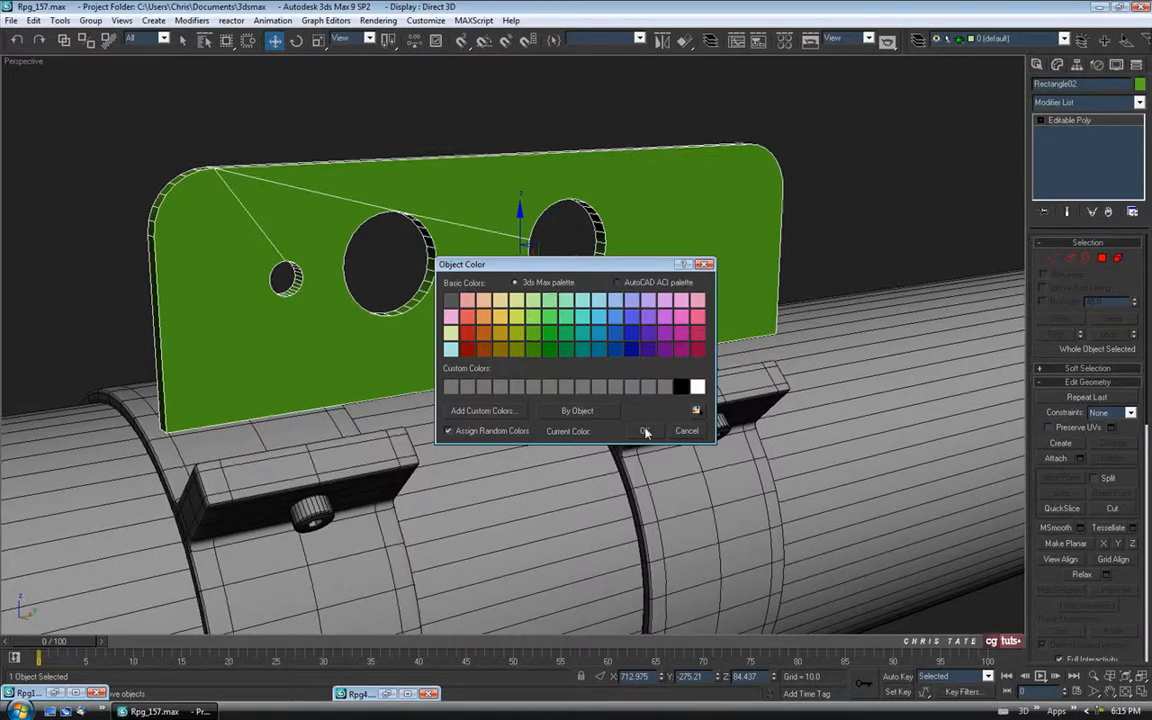
click(644, 431)
key(m)
drag(173, 124, 353, 164)
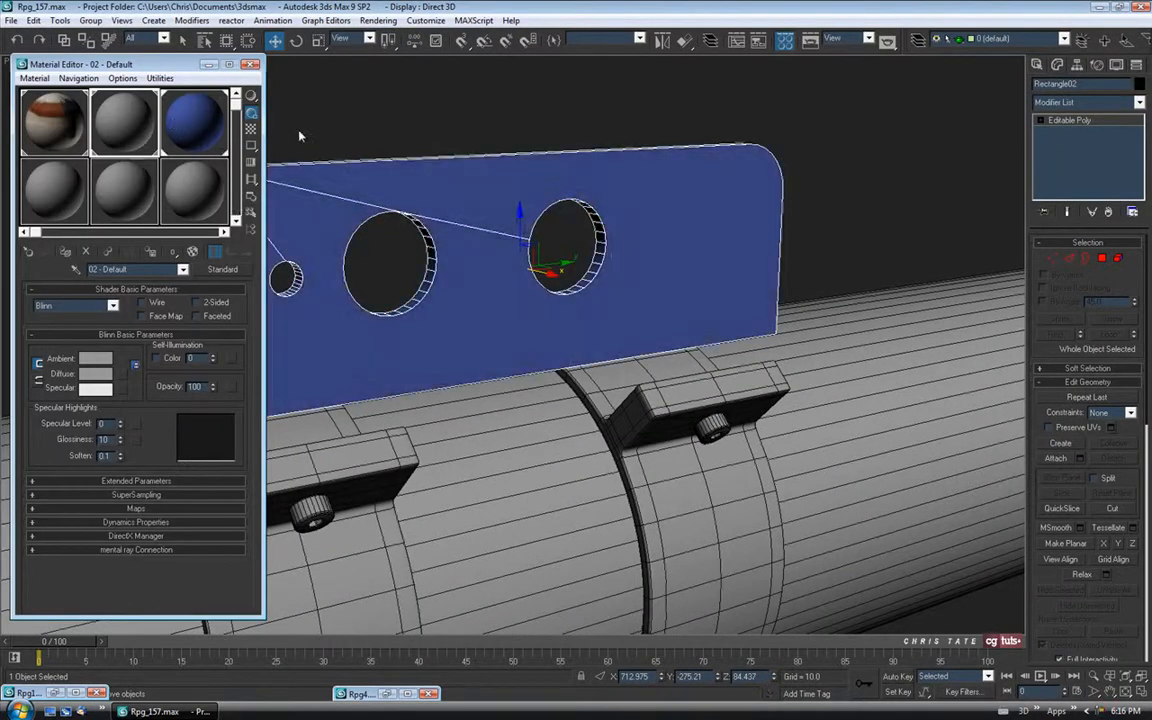
click(207, 65)
Step: Cut vertical edges from the large hole farthest from the pin hole to the plate's upper and lower edges
scroll(620, 368, up, 2)
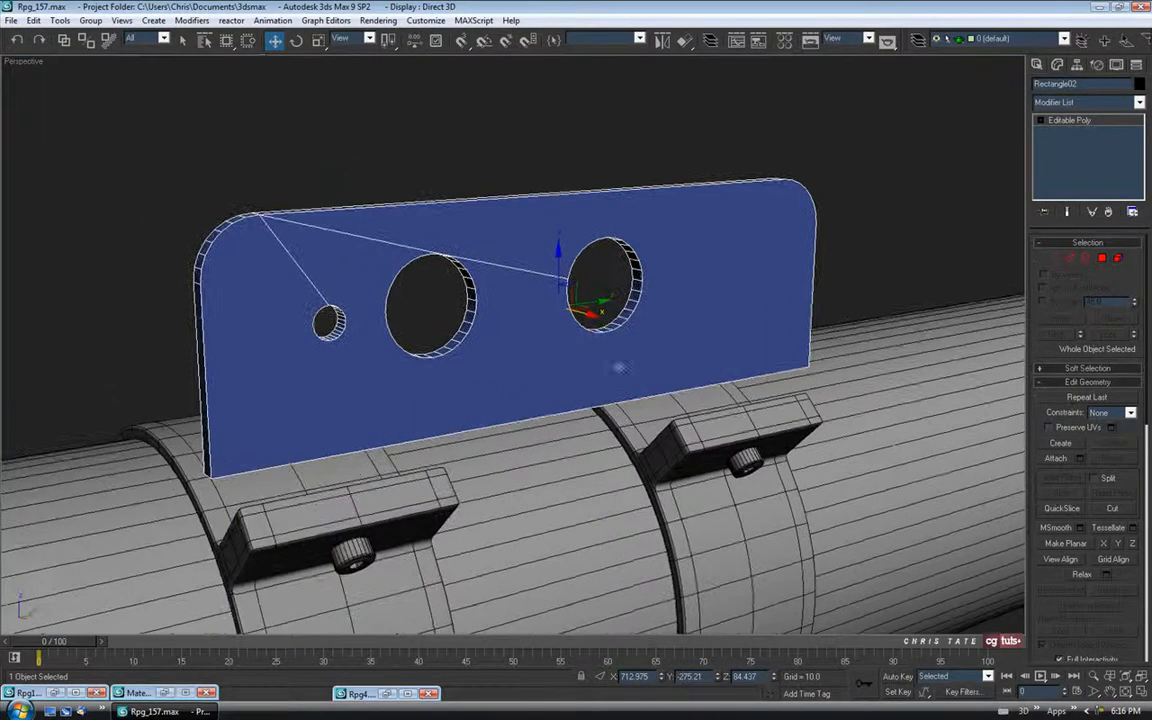
click(1124, 508)
alt+middle_drag(521, 300, 592, 331)
scroll(660, 299, up, 6)
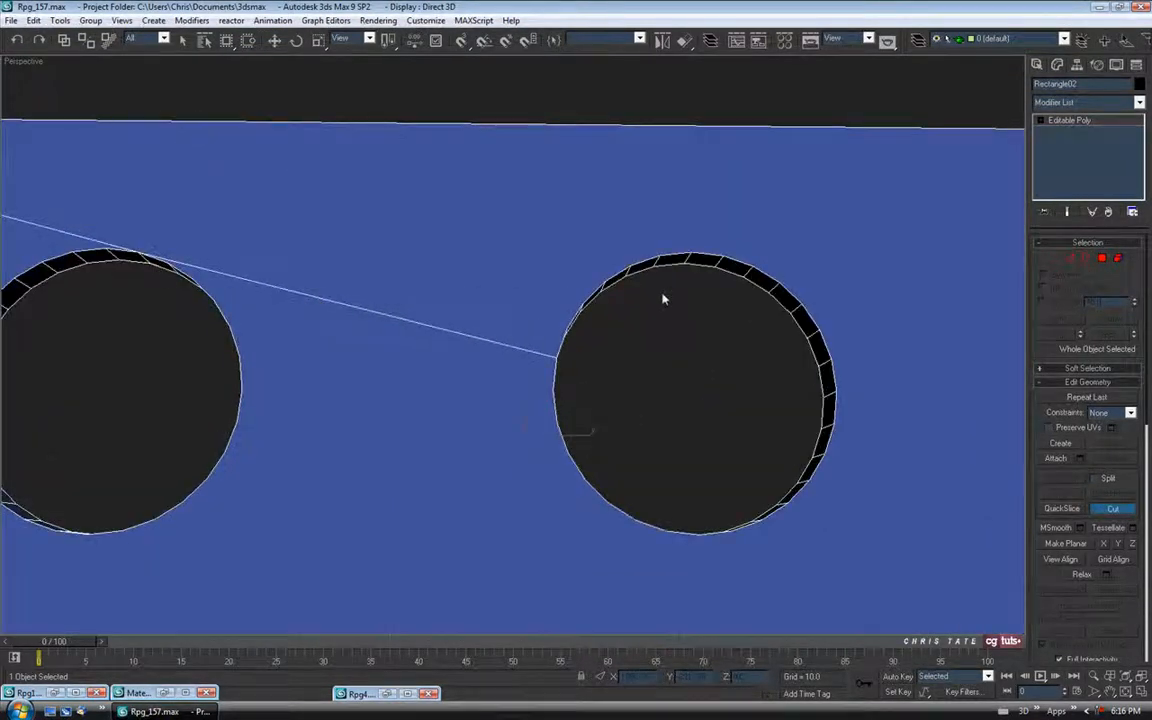
alt+middle_drag(663, 299, 650, 254)
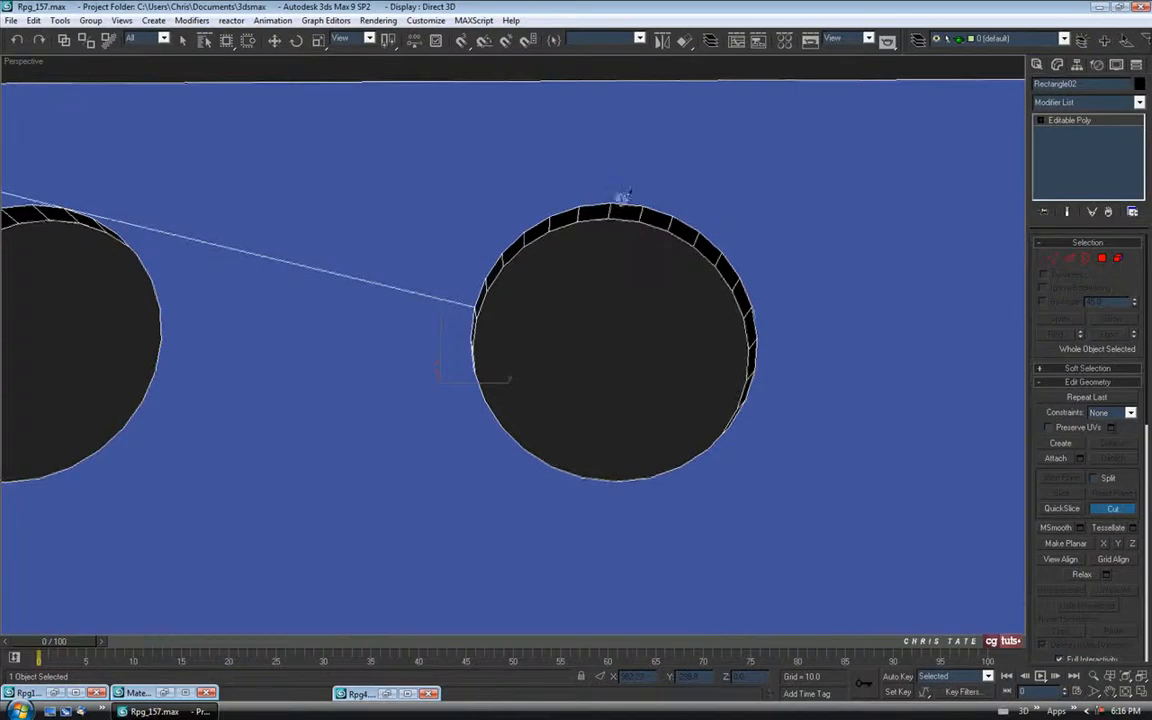
click(609, 203)
click(612, 80)
right_click(612, 82)
alt+middle_drag(620, 346, 610, 140)
click(607, 340)
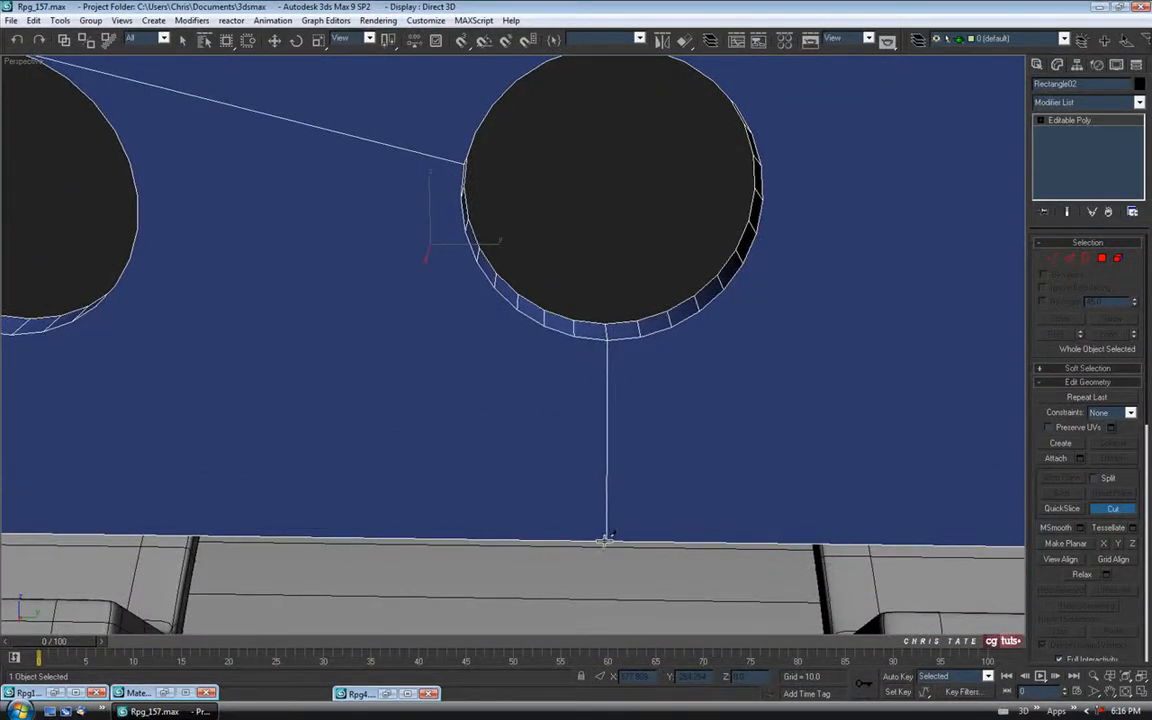
Step: Cut vertical edges from the middle hole to the plate's lower and upper edges
middle_drag(407, 441, 836, 431)
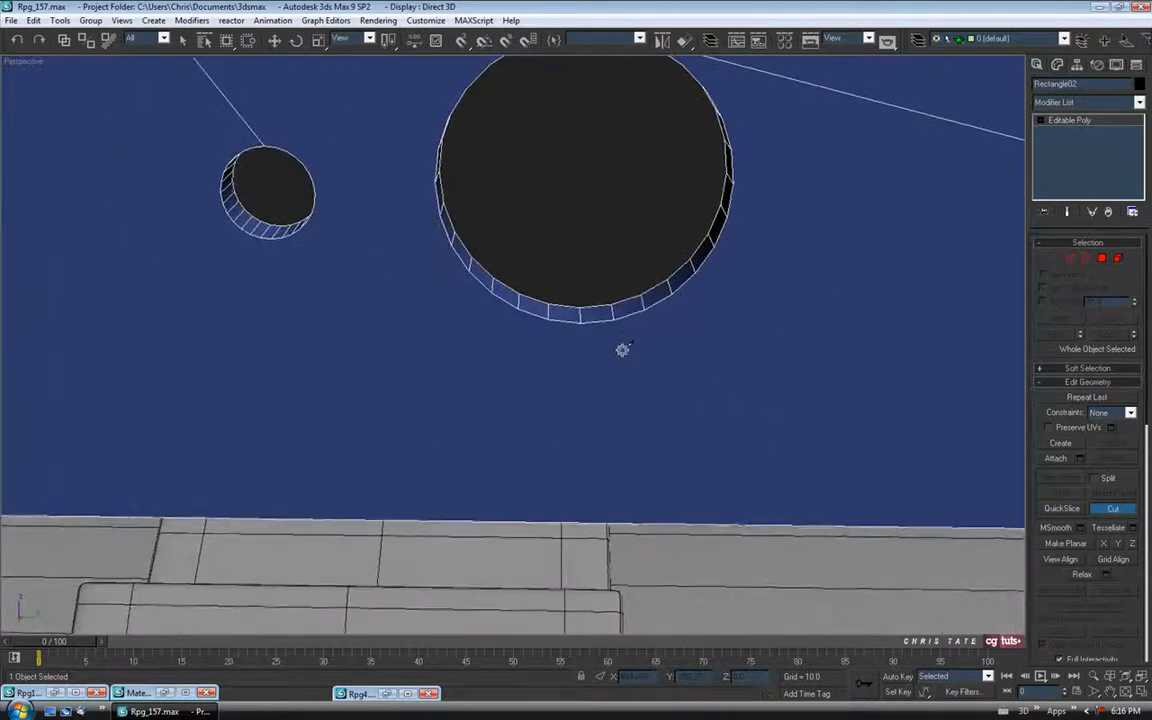
click(580, 322)
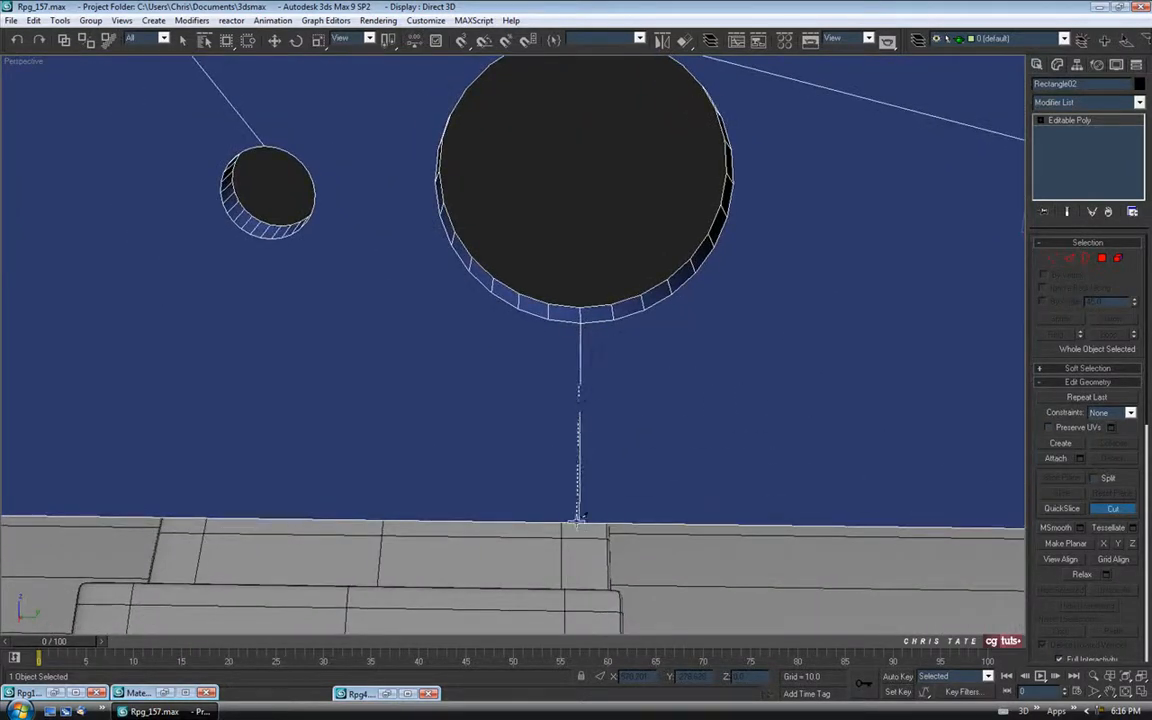
click(576, 522)
alt+middle_drag(580, 304, 581, 211)
click(546, 213)
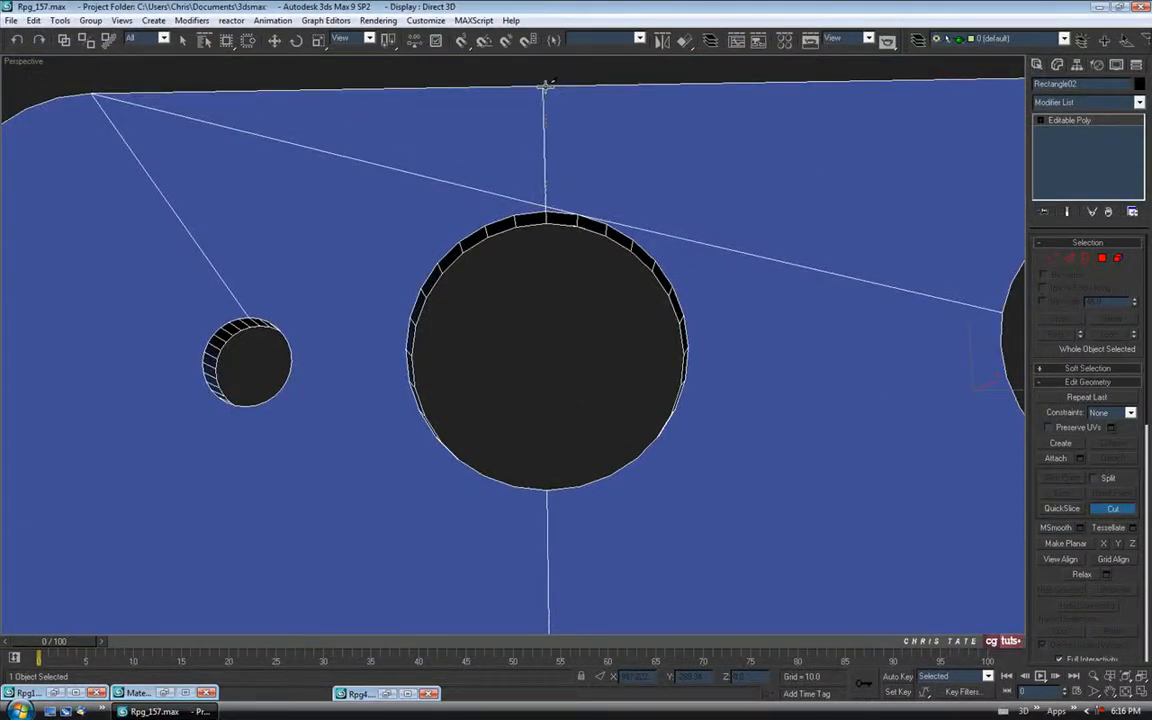
click(548, 85)
Step: Check the sight reference and cut a vertical edge from the bottom of the small pin hole to the plate's lower edge
middle_drag(558, 185, 563, 149)
scroll(558, 494, down, 3)
alt+middle_drag(528, 333, 504, 216)
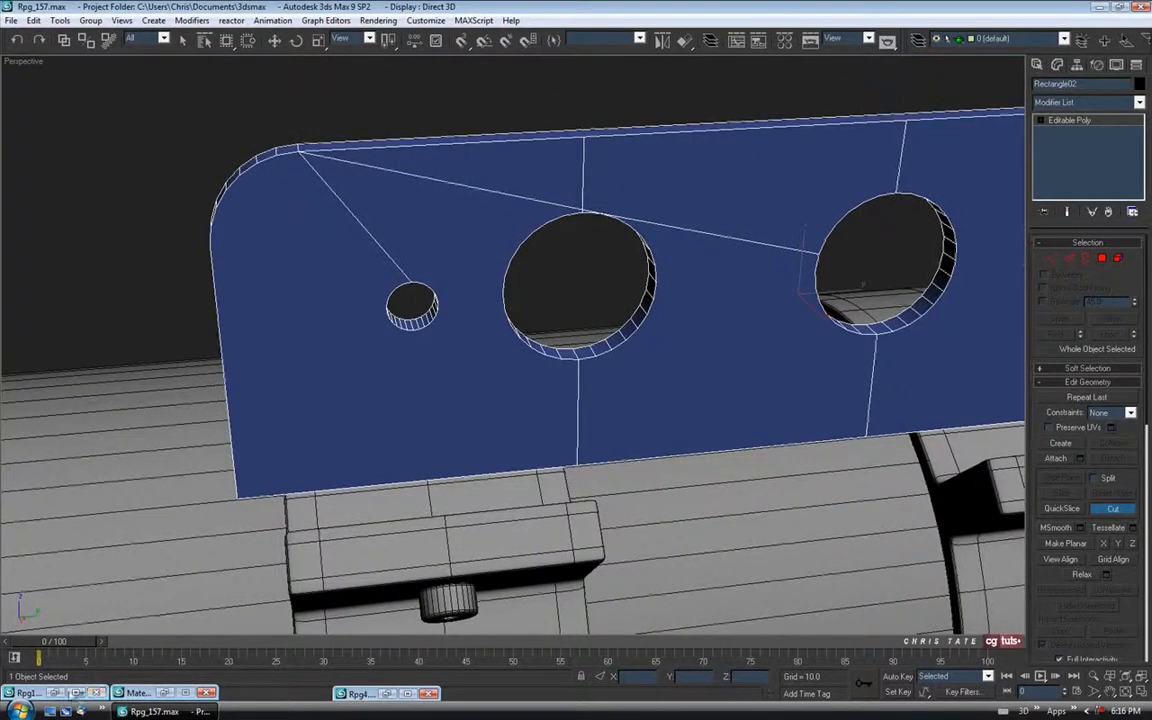
click(56, 693)
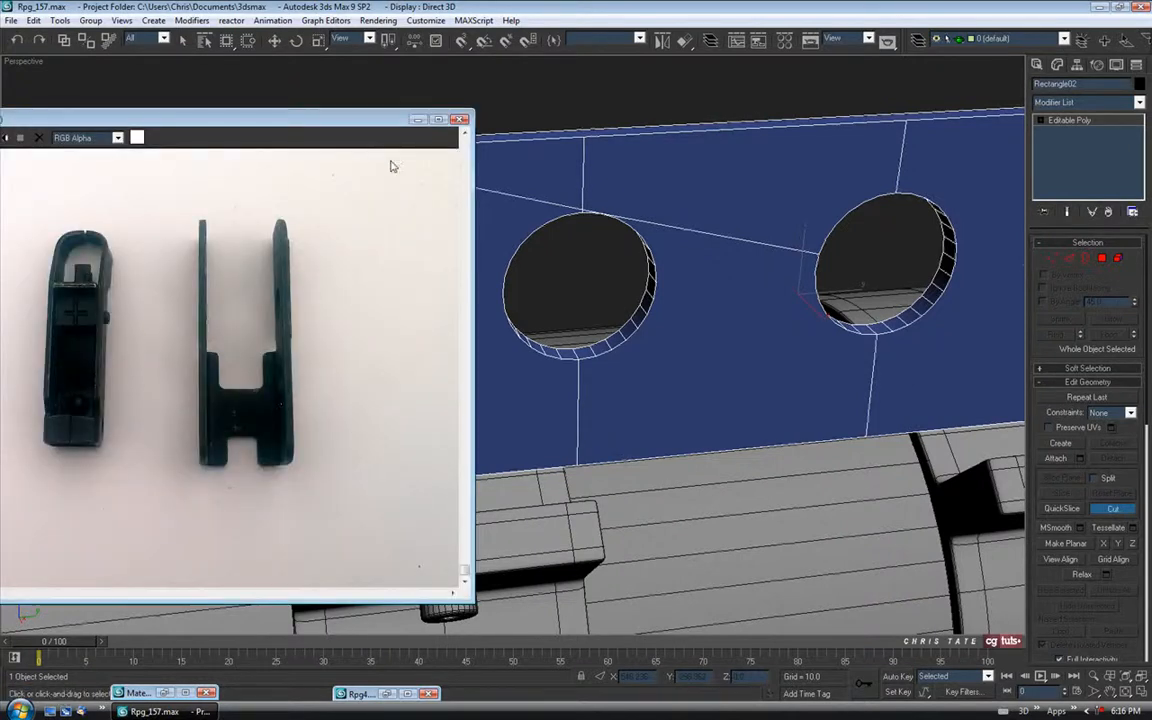
click(418, 119)
alt+middle_drag(511, 326, 503, 307)
middle_drag(438, 254, 448, 280)
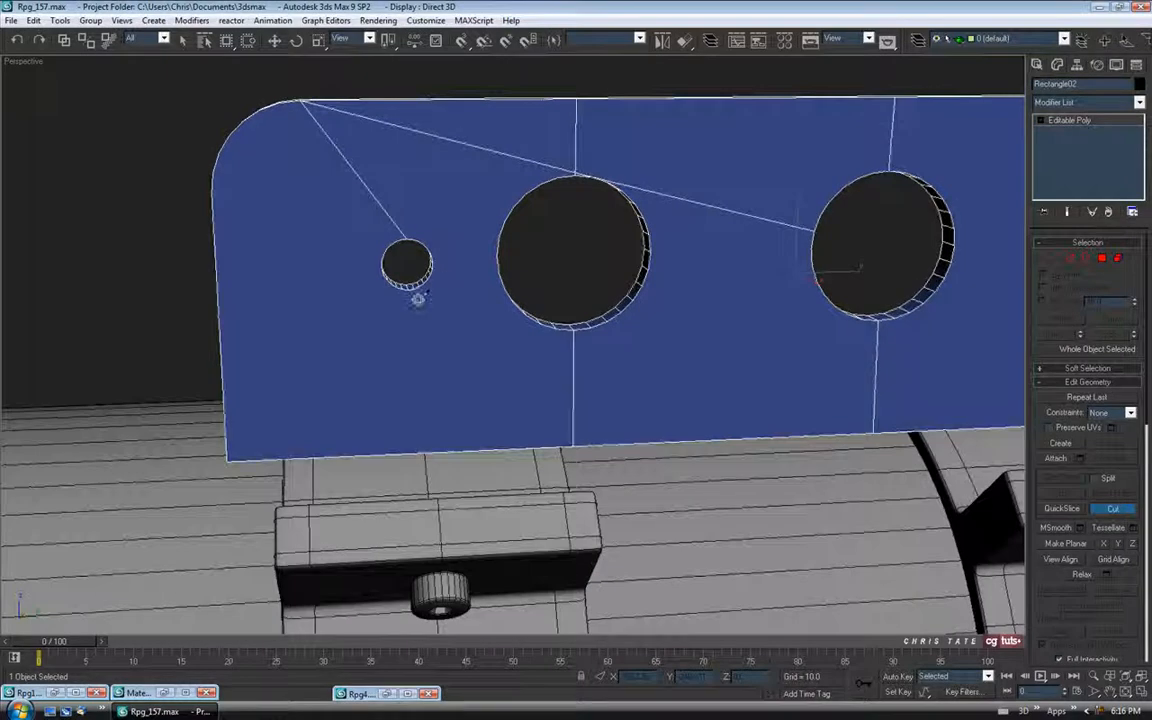
scroll(411, 301, up, 3)
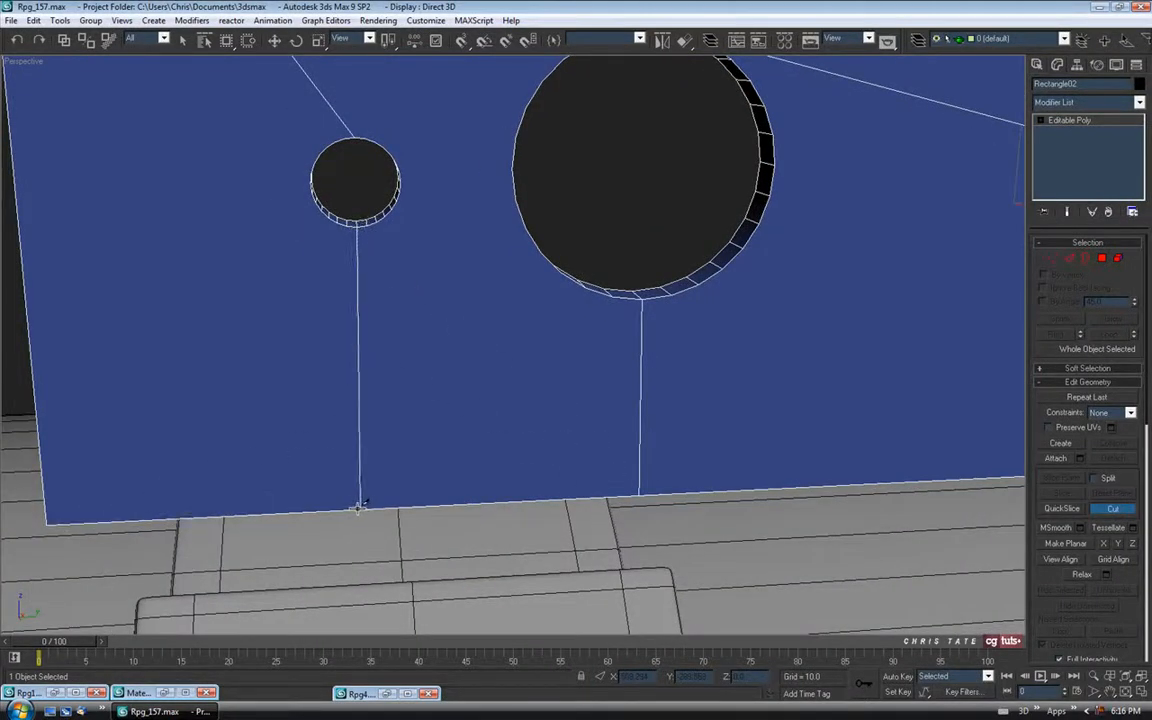
middle_drag(414, 350, 434, 321)
Step: Cut horizontal edges linking the pin hole to the middle hole and the middle hole to the far large hole
middle_drag(488, 260, 403, 340)
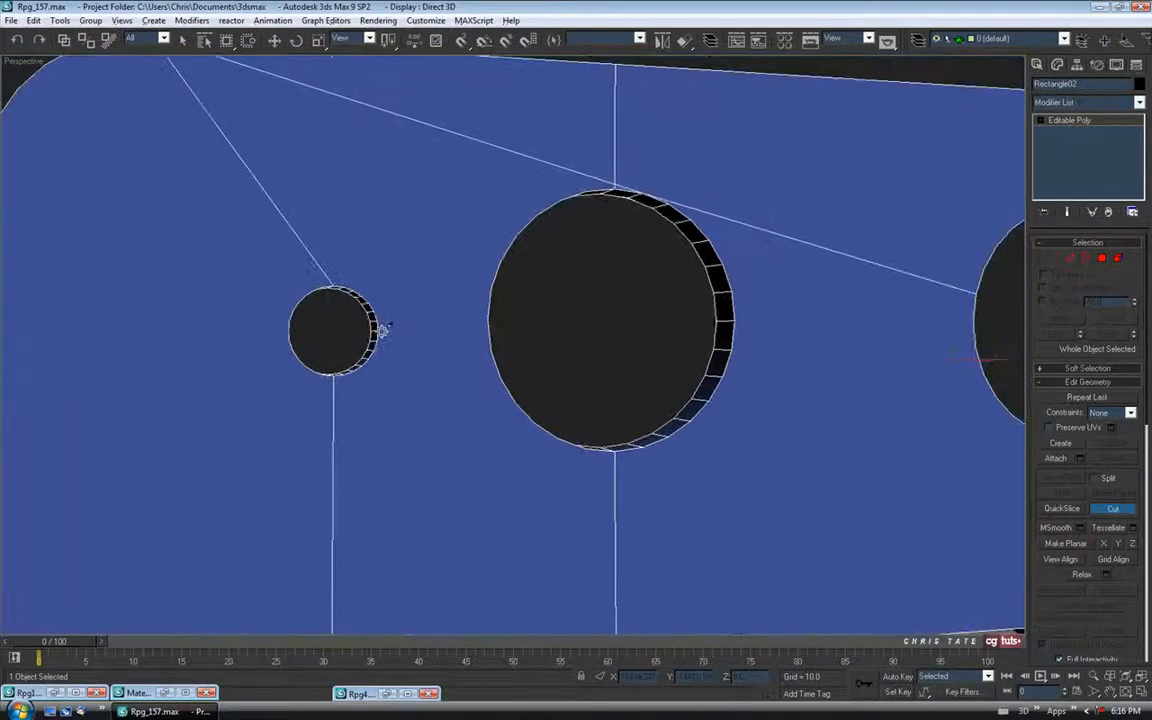
click(380, 326)
middle_drag(536, 333, 402, 334)
click(446, 318)
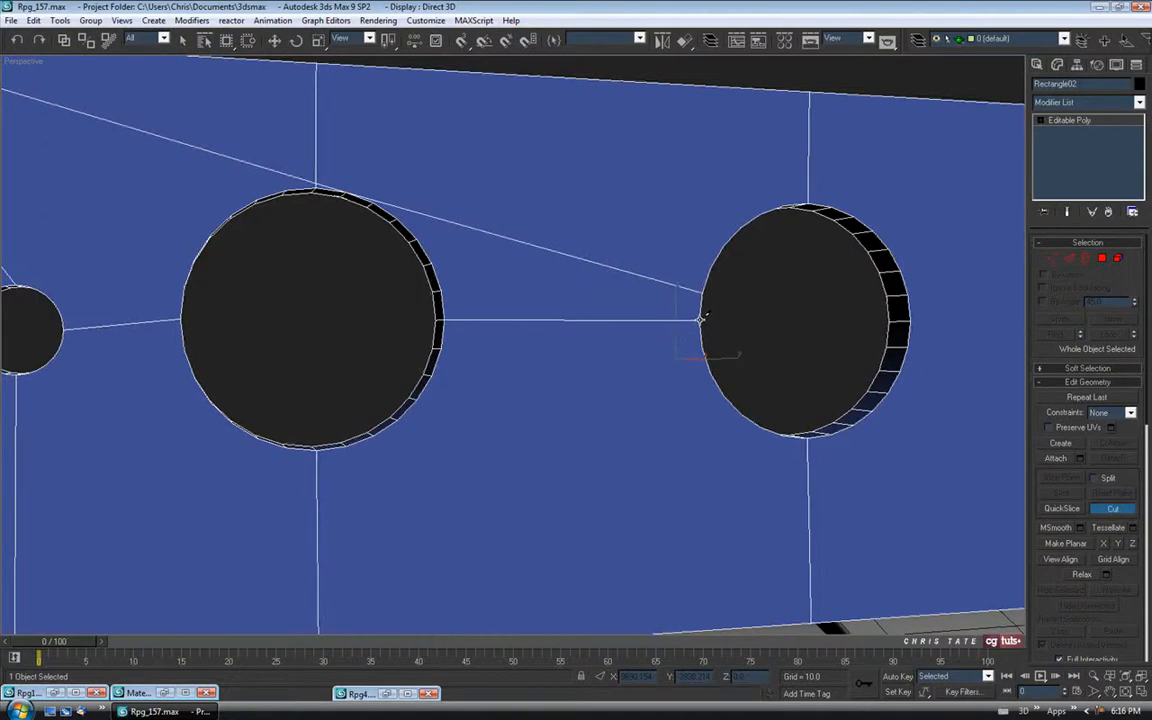
middle_drag(635, 424, 588, 381)
scroll(445, 374, down, 2)
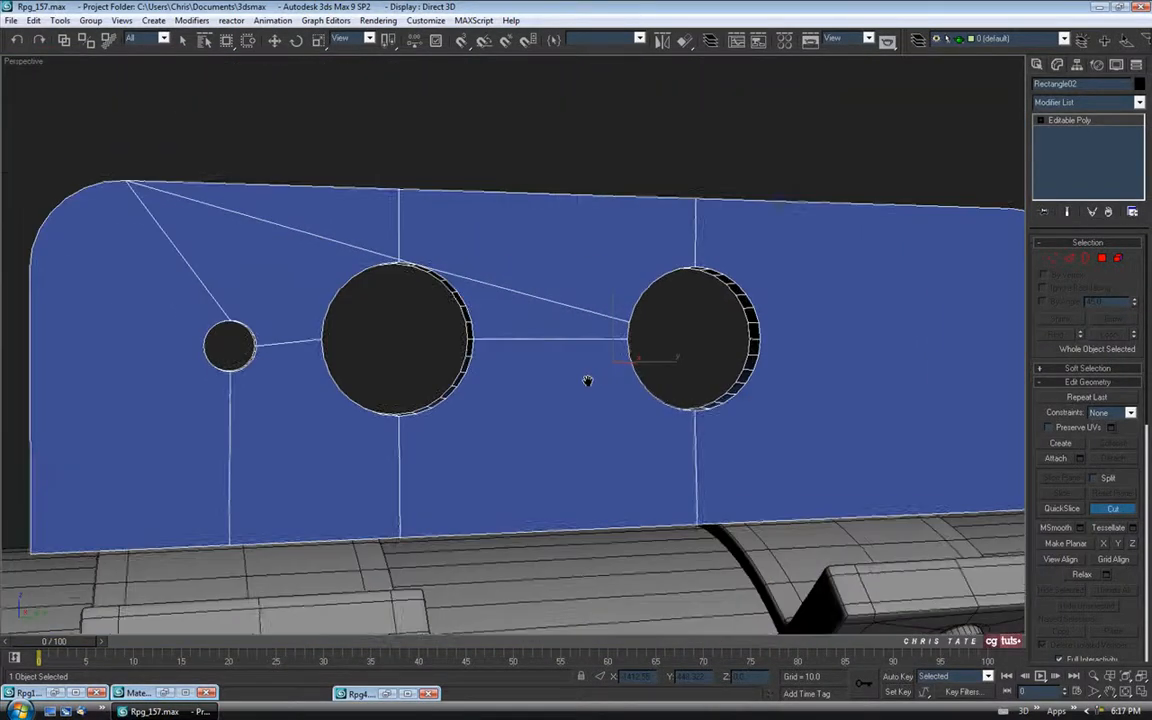
Step: Remove the three diagonal edges running from the rounded corner to the holes on this face of the plate
click(1069, 258)
key(w)
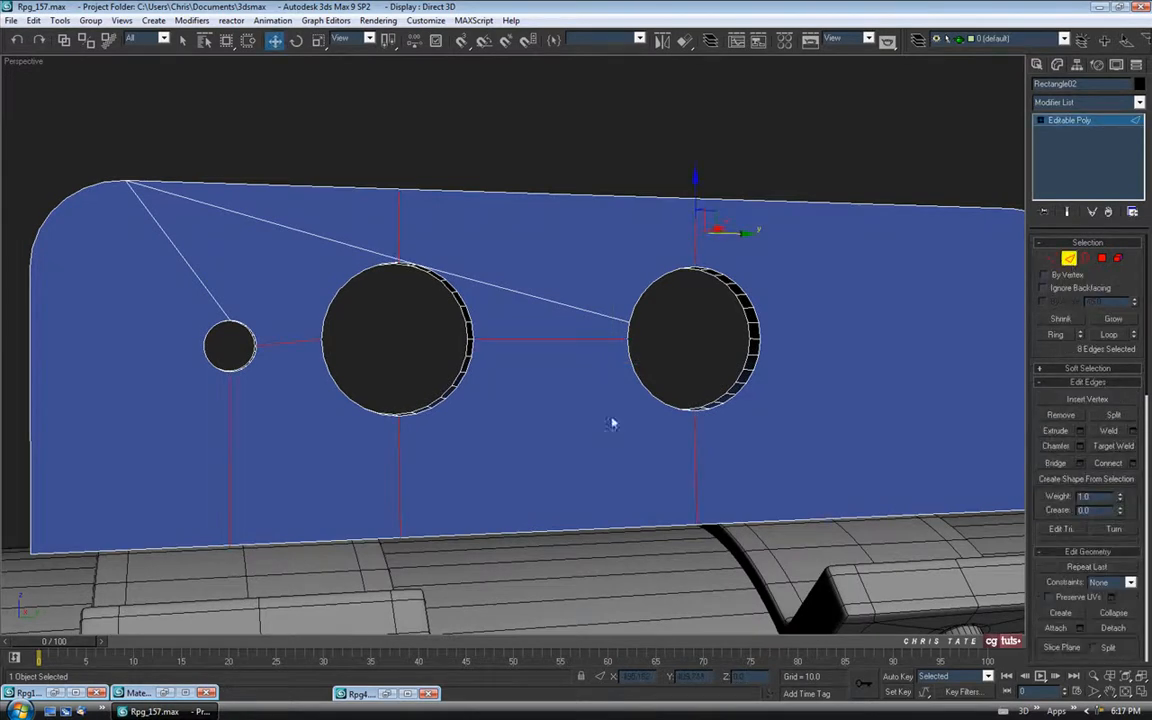
click(171, 244)
ctrl+click(263, 214)
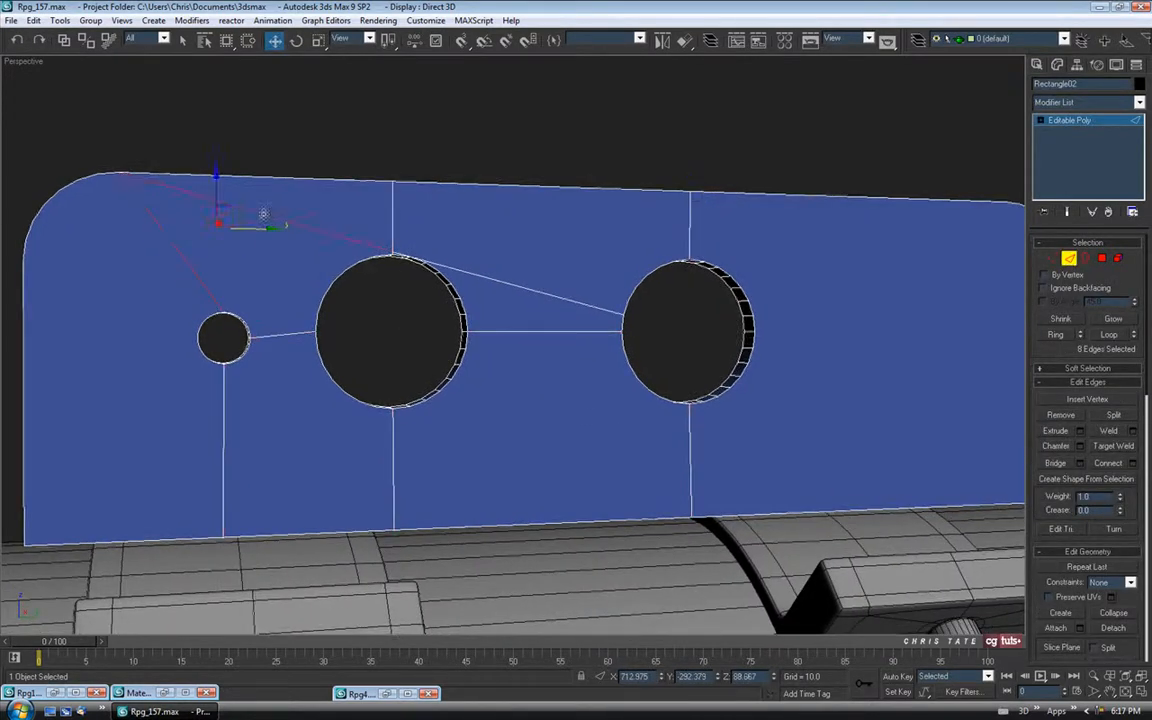
ctrl+click(491, 281)
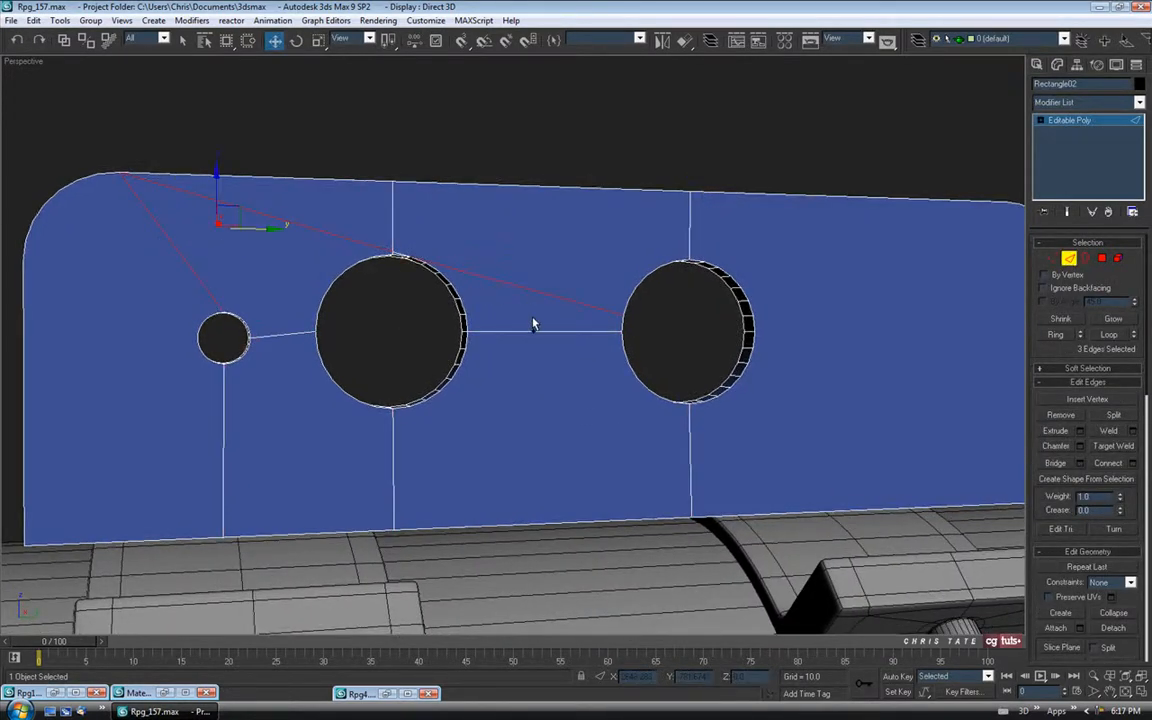
key(BackSpace)
scroll(385, 255, up, 3)
click(382, 266)
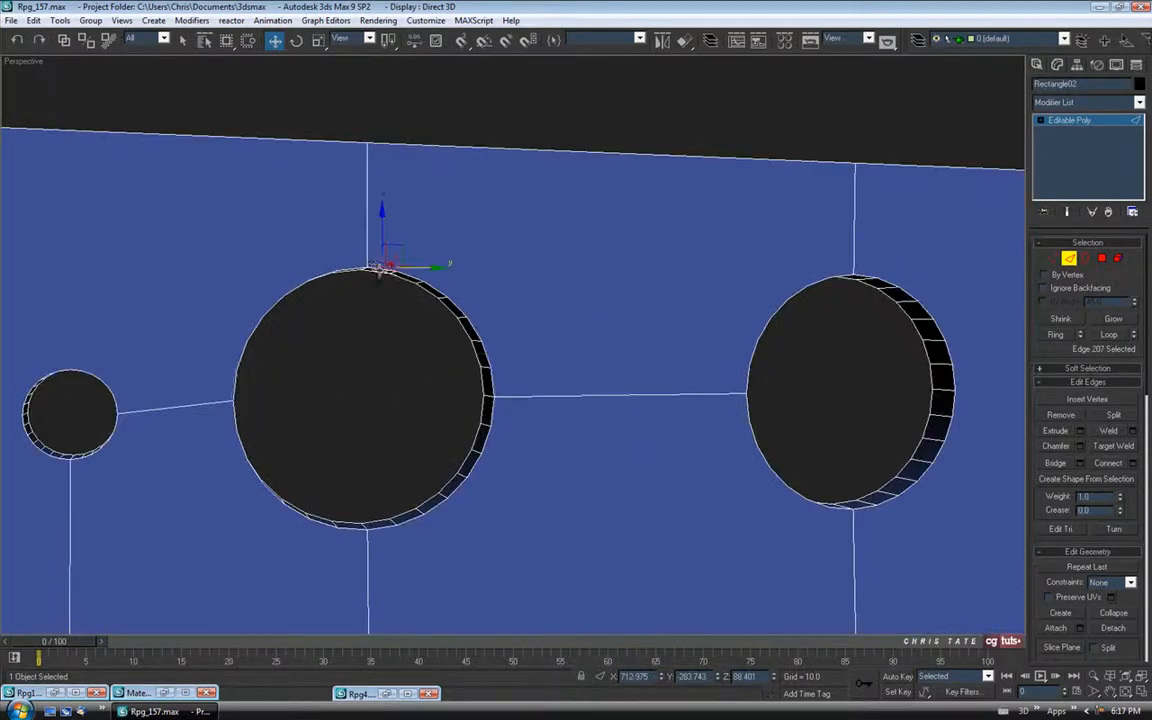
Step: On the plate's opposite face, cut a vertical edge from the top of the far large hole to the upper edge
scroll(427, 340, down, 6)
scroll(437, 381, down, 1)
alt+middle_drag(434, 391, 688, 395)
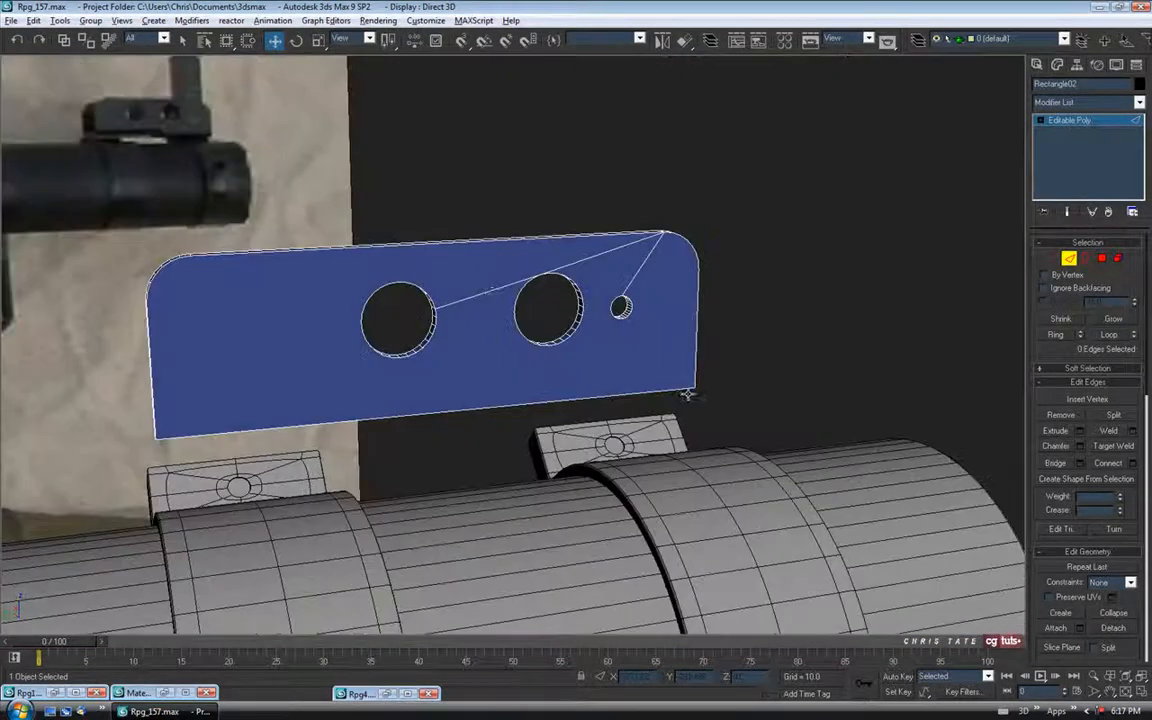
scroll(492, 293, up, 4)
alt+middle_drag(504, 311, 380, 132)
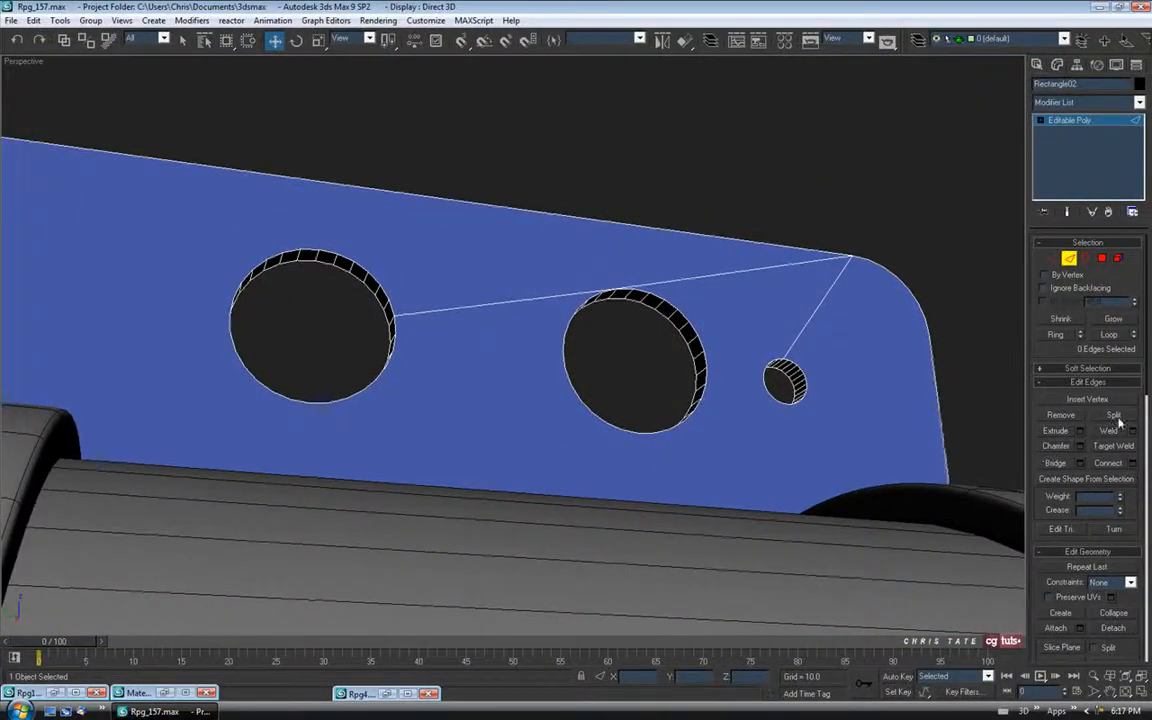
click(1069, 259)
click(1113, 508)
click(320, 250)
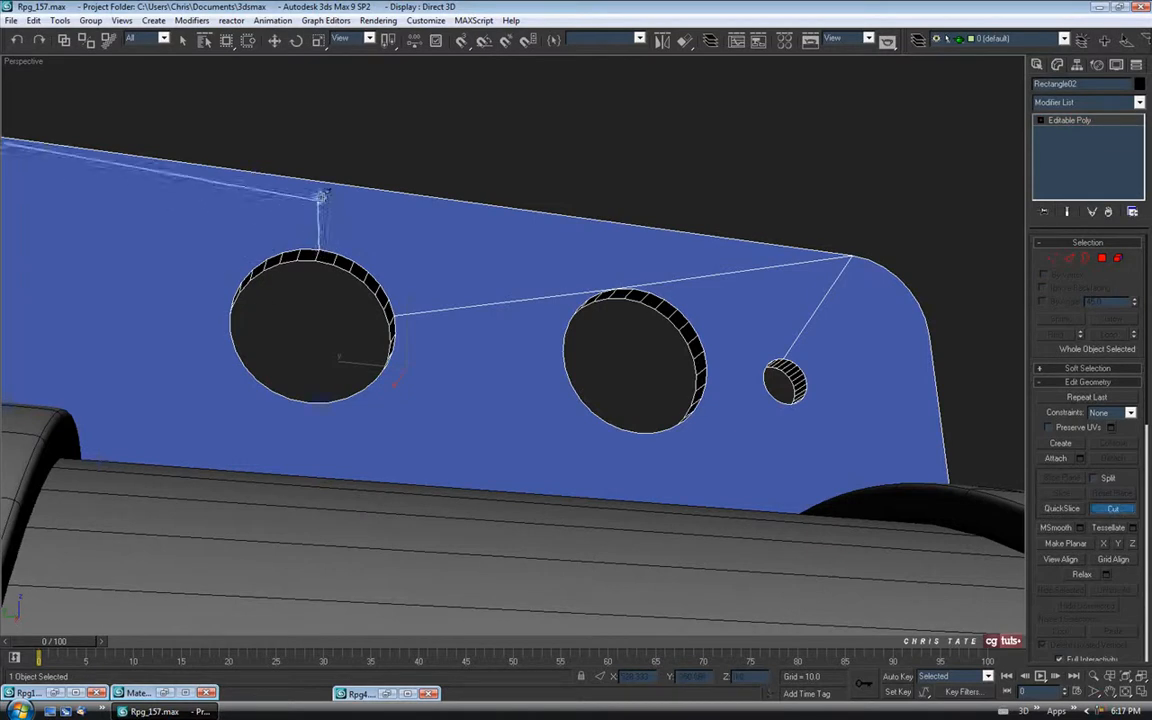
click(322, 182)
right_click(322, 183)
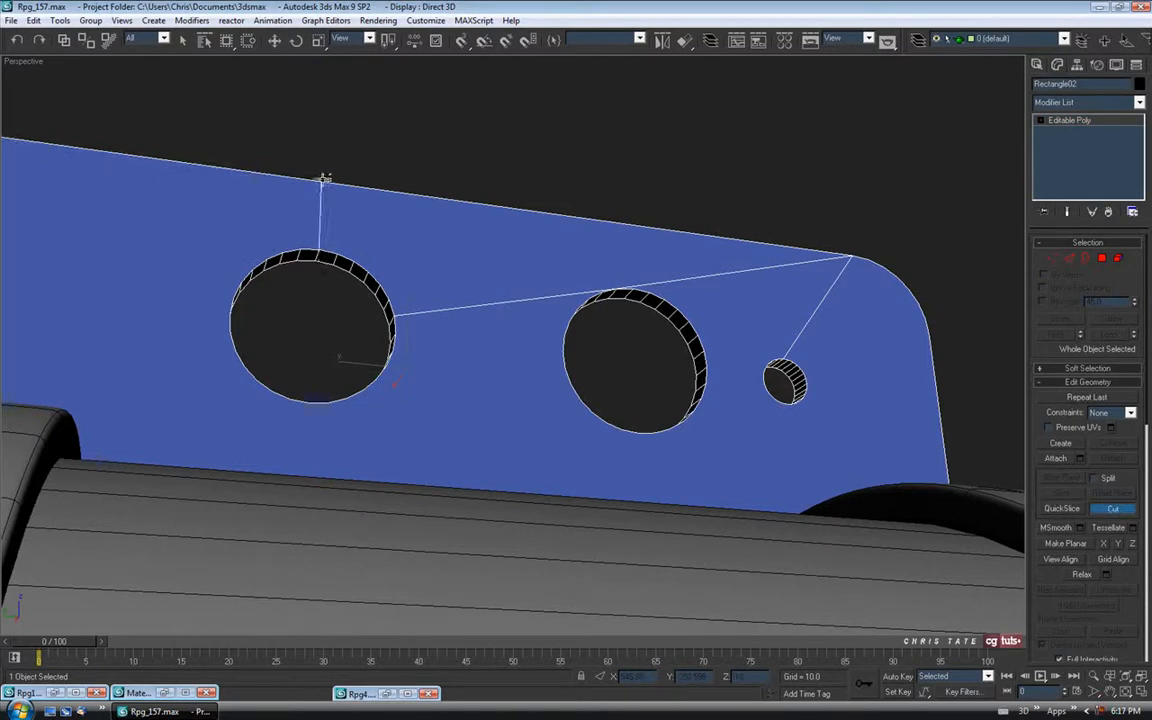
Step: On the same face, cut a vertical edge from the top of the middle hole to the plate's upper edge
alt+middle_drag(450, 262, 435, 273)
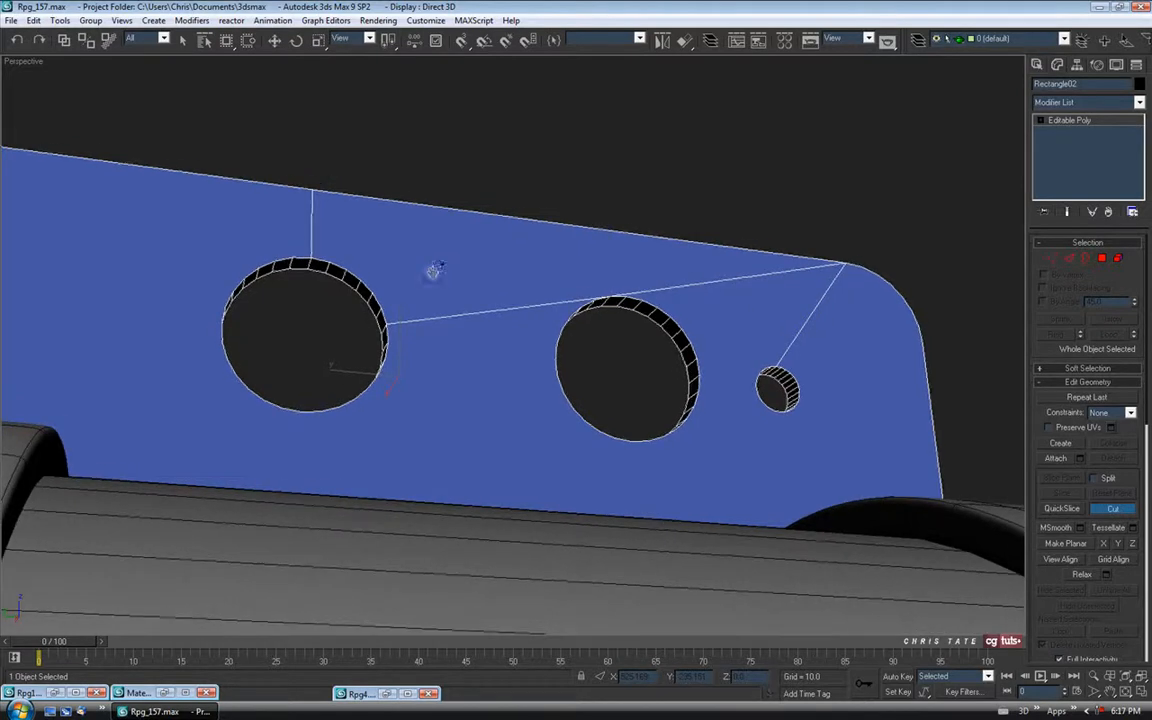
click(626, 296)
click(628, 232)
right_click(628, 232)
Step: Cut vertical edges from the bottoms of the far large hole and the middle hole to the plate's lower edge
alt+middle_drag(494, 368, 486, 421)
scroll(384, 376, up, 3)
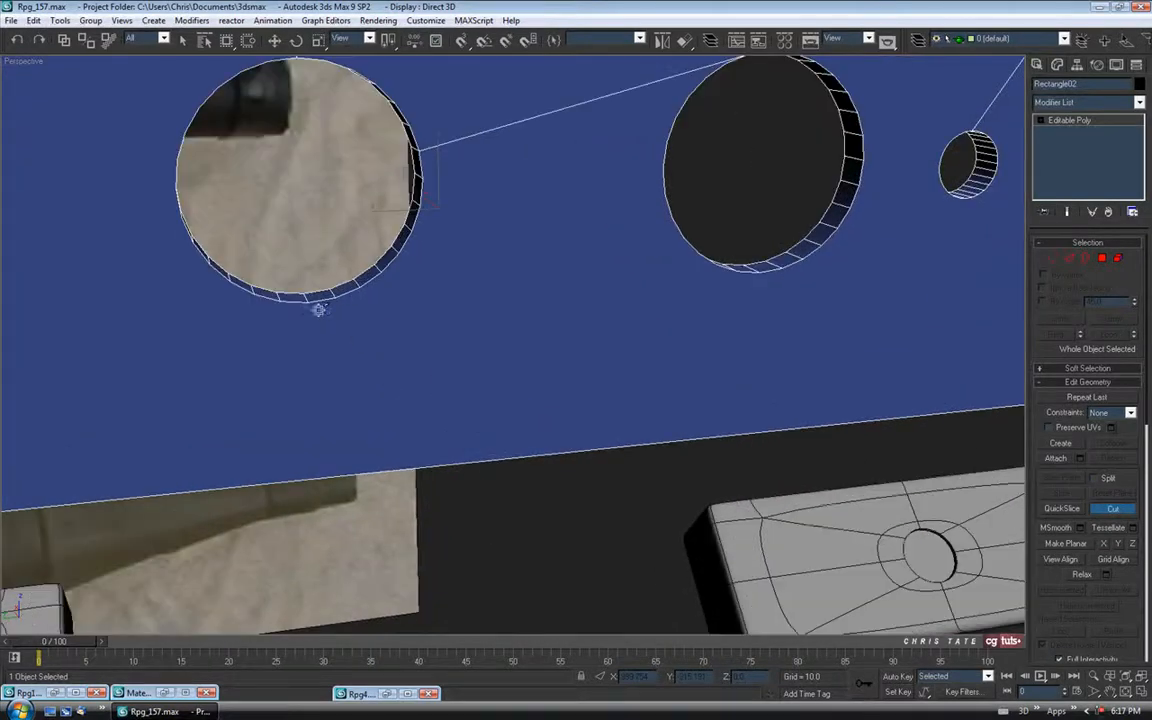
click(309, 304)
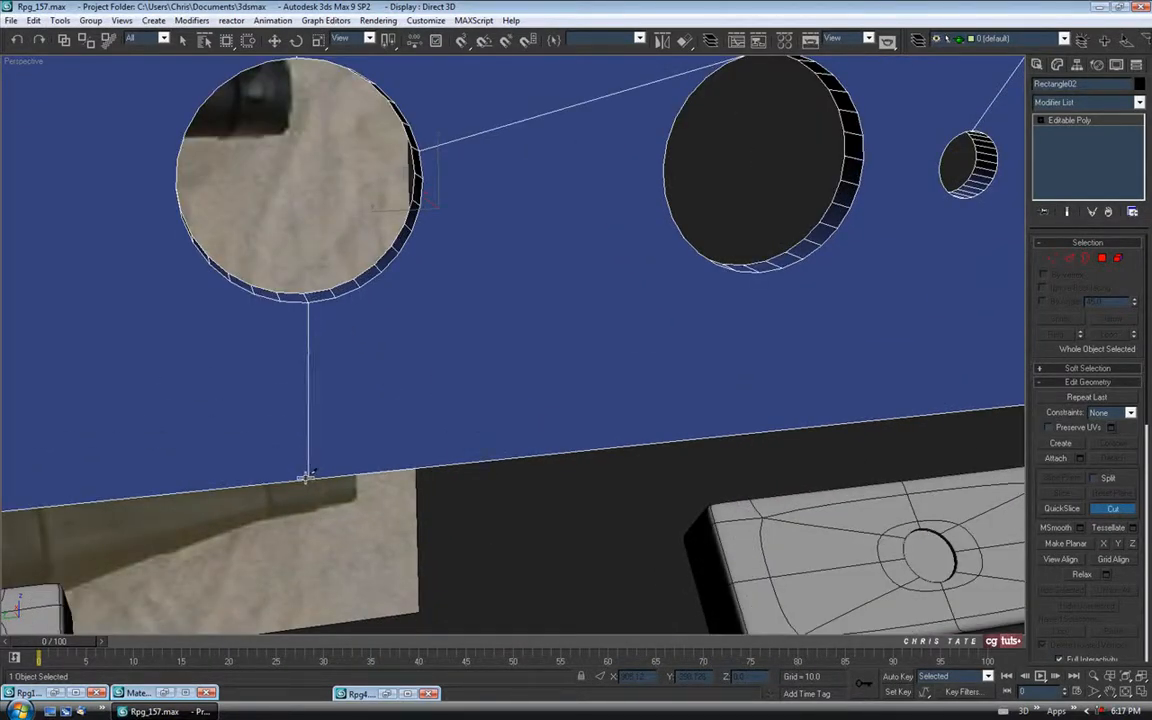
click(306, 477)
right_click(306, 477)
middle_drag(653, 383, 518, 399)
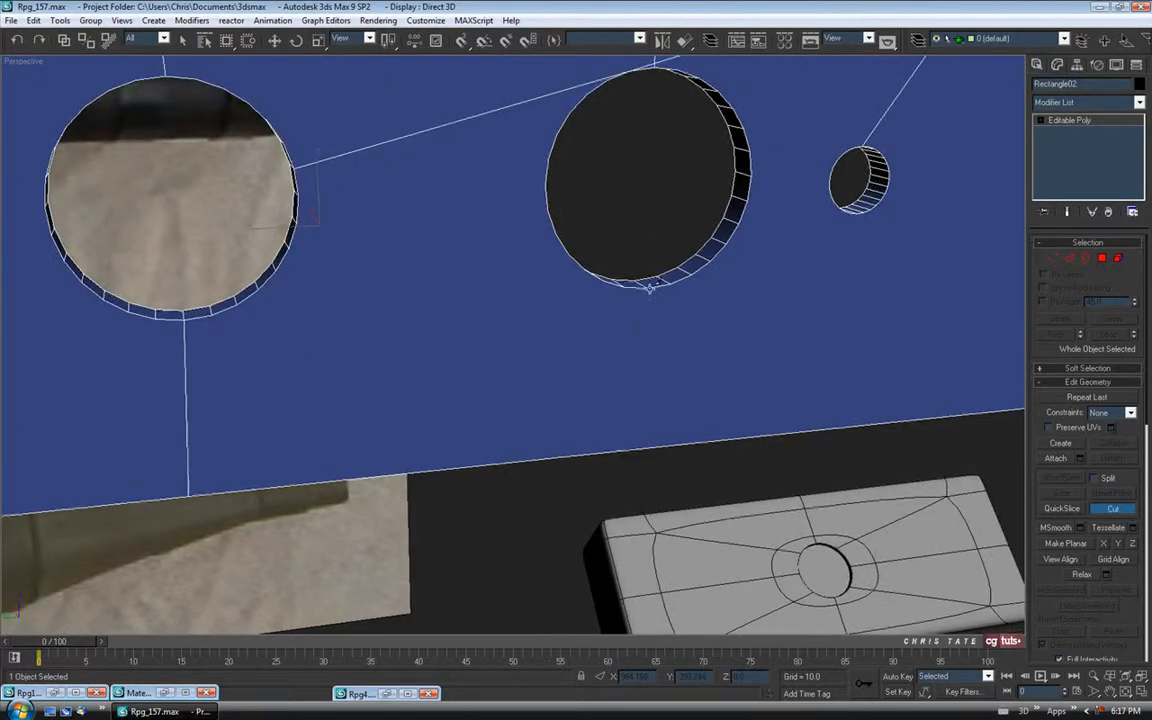
click(648, 287)
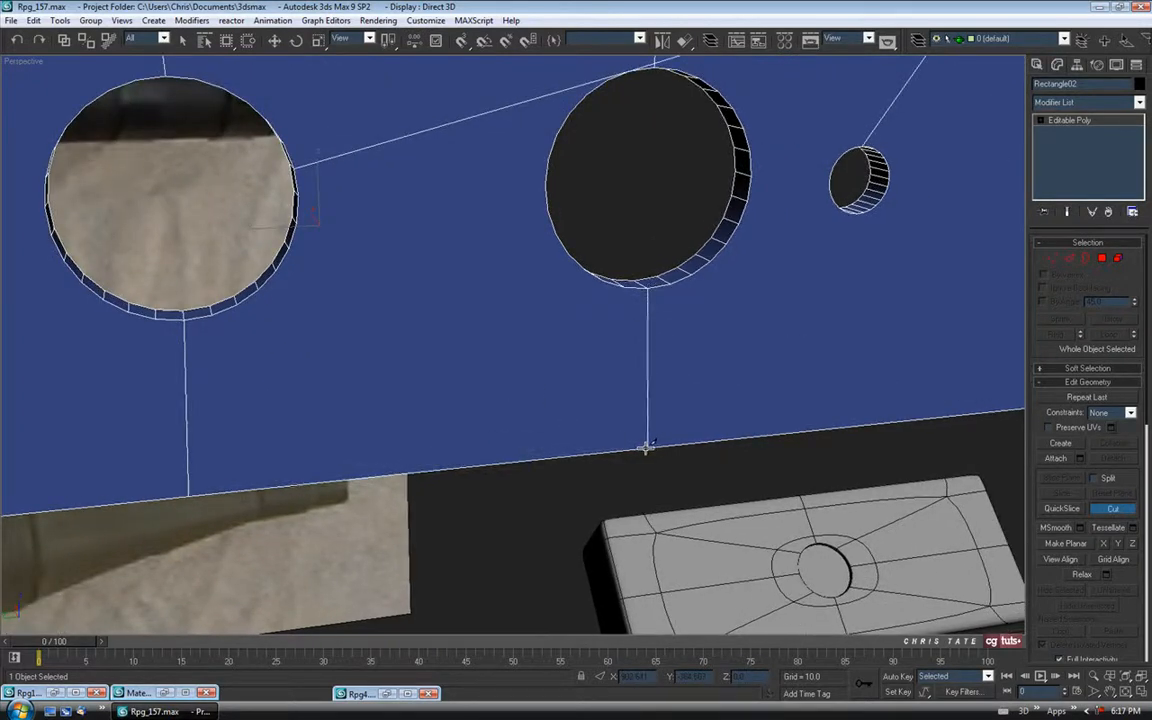
click(647, 447)
right_click(581, 401)
Step: On the same face, cut horizontal edges linking the middle hole to the pin hole and the far large hole to the middle hole
middle_drag(585, 308, 579, 461)
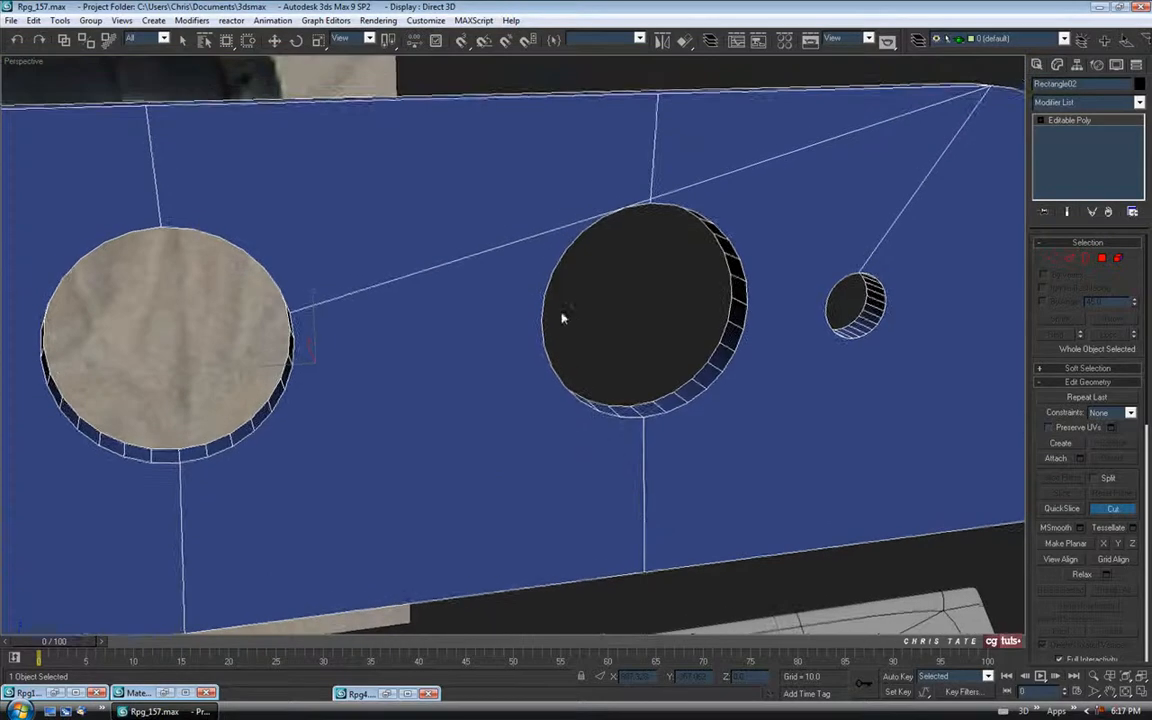
middle_drag(765, 315, 643, 314)
click(637, 316)
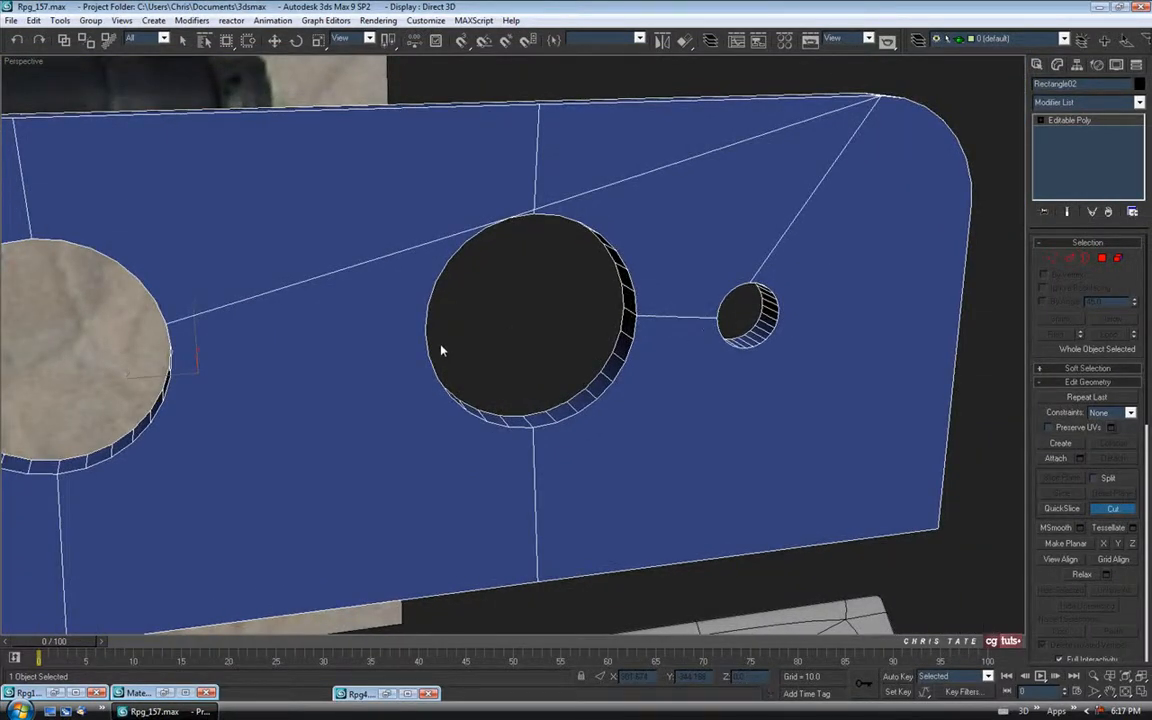
middle_drag(426, 337, 486, 341)
scroll(267, 350, down, 1)
middle_drag(267, 350, 185, 409)
click(148, 397)
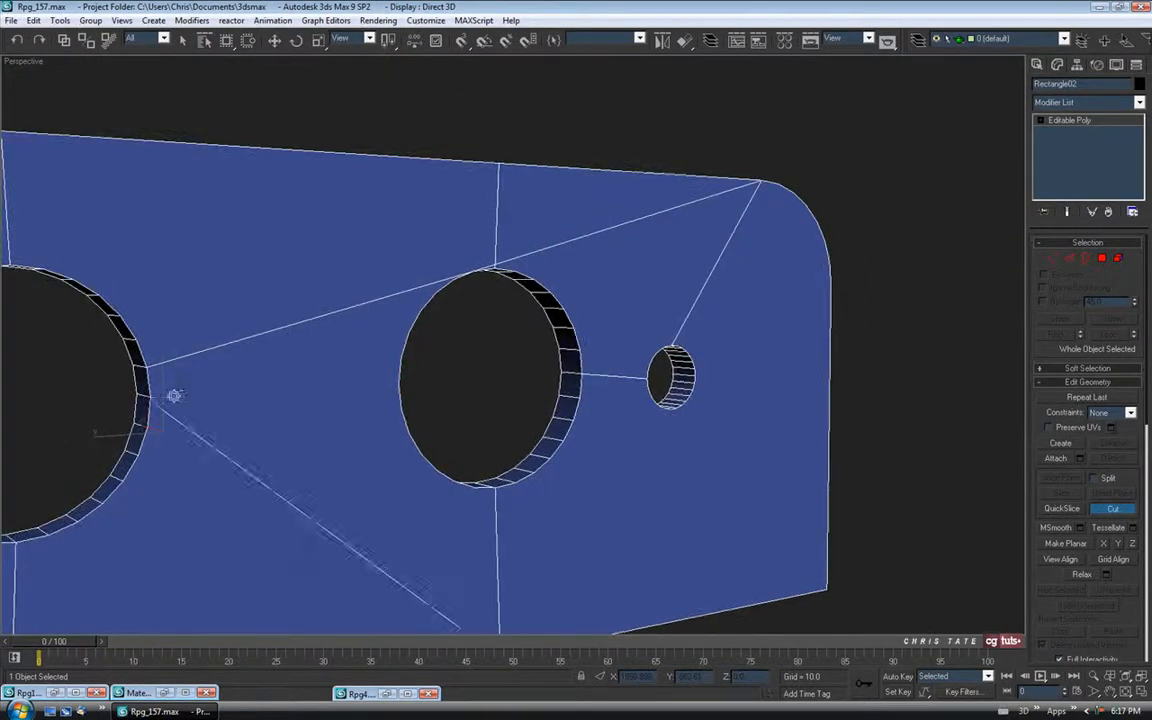
click(398, 381)
middle_drag(398, 381, 417, 372)
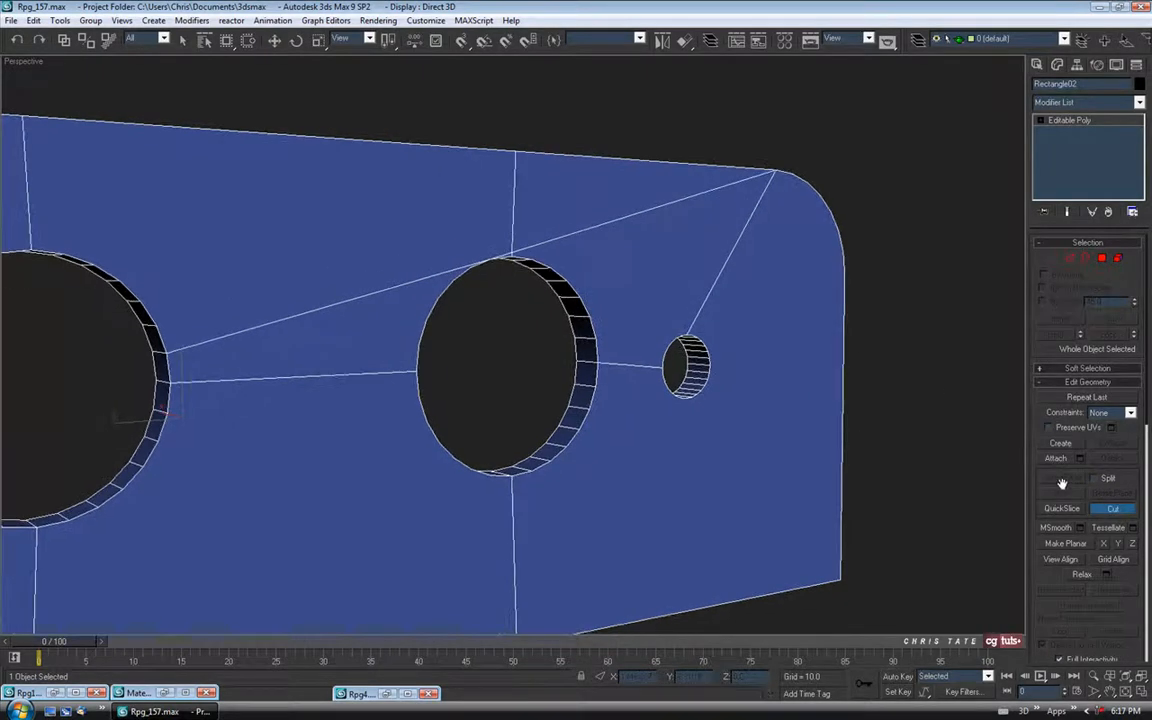
Step: Remove the three diagonal edges running from the rounded corner to the holes on this face
click(1107, 516)
click(1071, 260)
click(416, 281)
ctrl+click(569, 246)
ctrl+click(713, 287)
key(BackSpace)
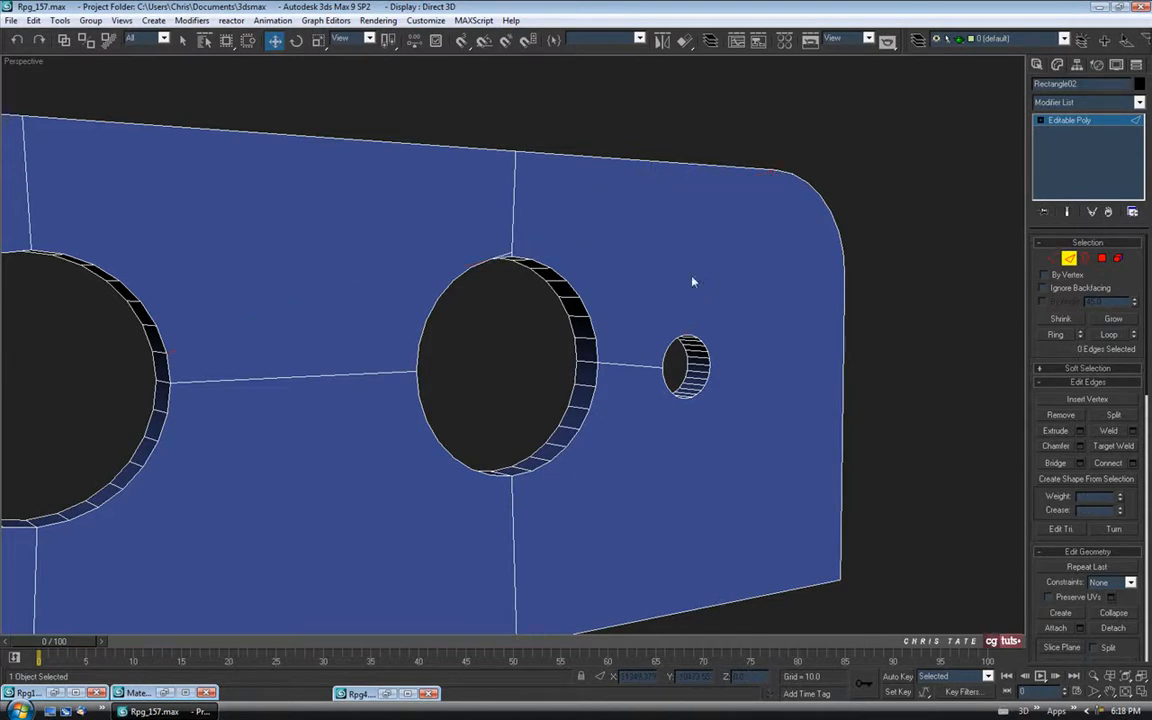
click(507, 256)
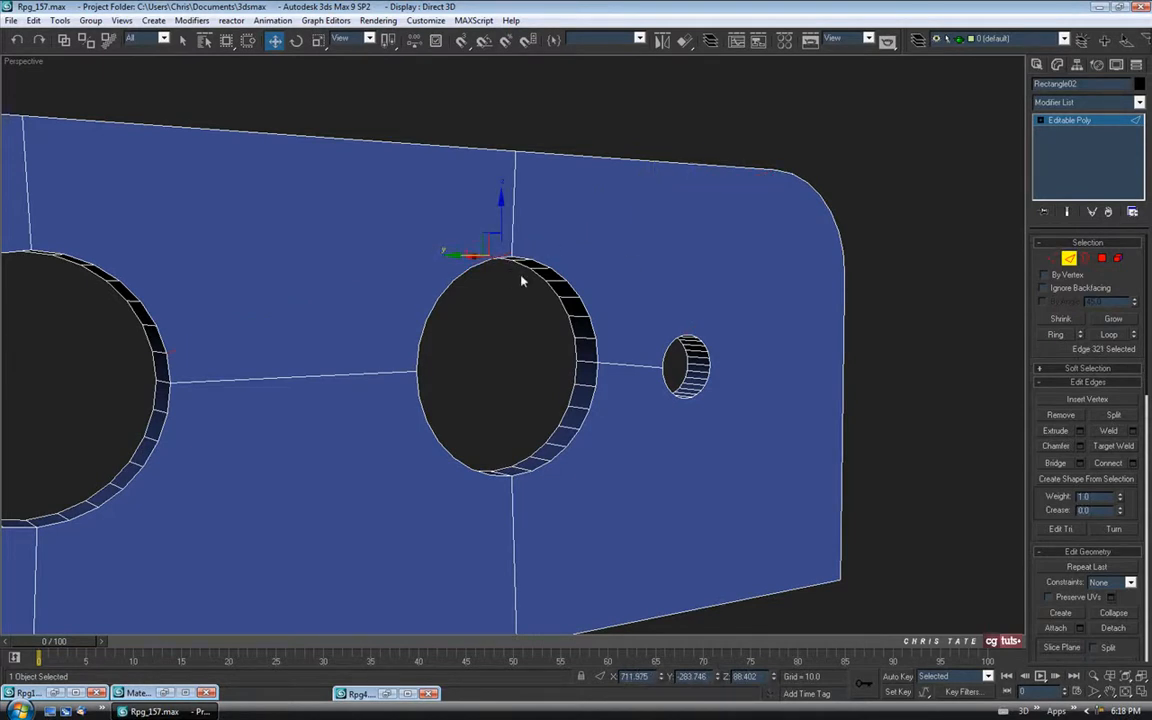
click(521, 281)
Step: Cut edges across the plate's upper thickness, joining the vertical cuts above the two large holes on both faces
middle_drag(314, 309, 386, 340)
scroll(388, 287, down, 4)
scroll(317, 286, up, 3)
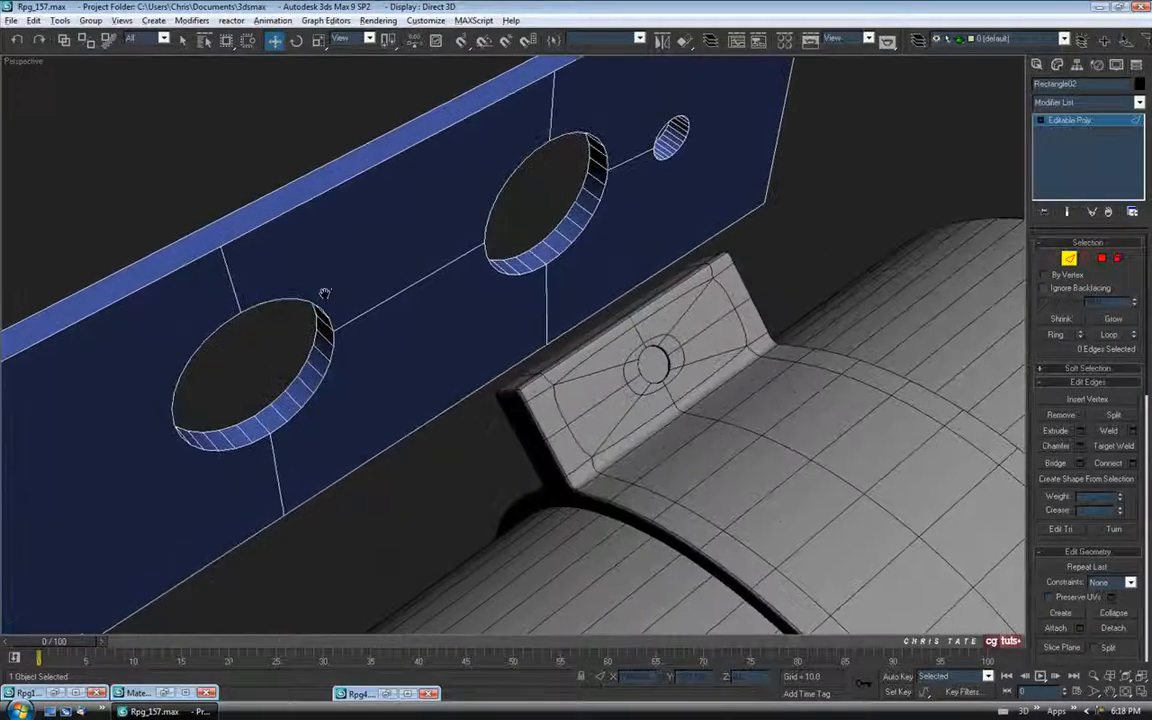
middle_drag(317, 286, 376, 320)
click(1069, 258)
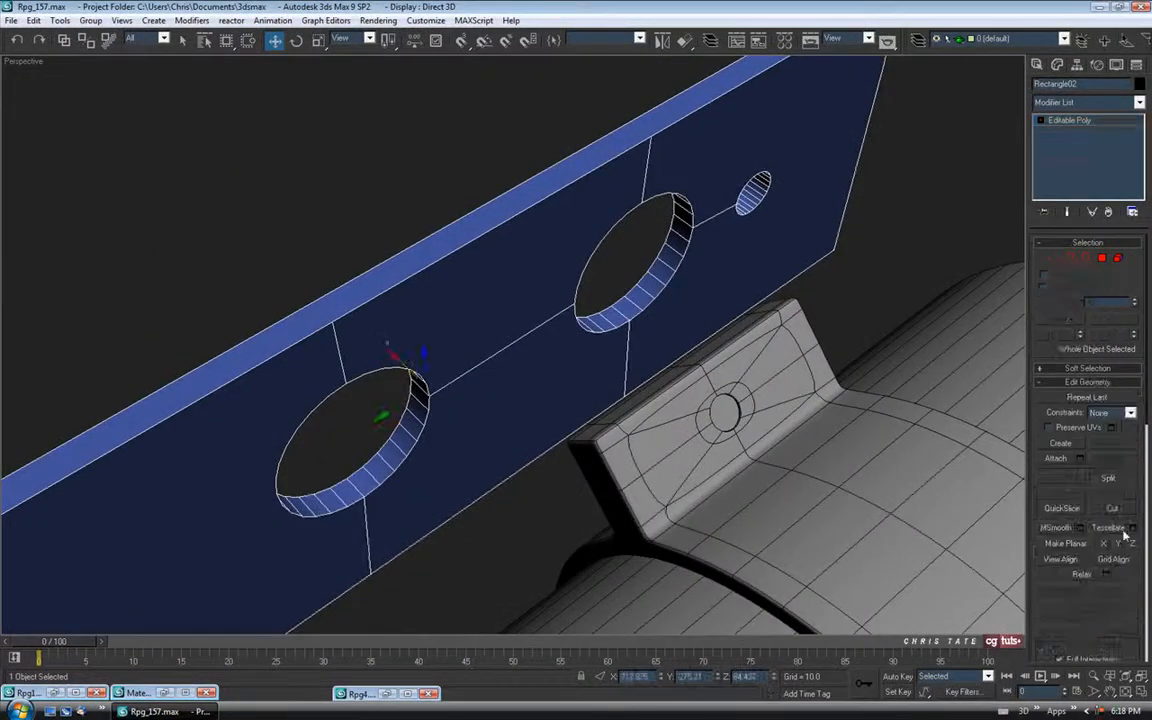
click(1113, 508)
alt+middle_drag(260, 419, 505, 397)
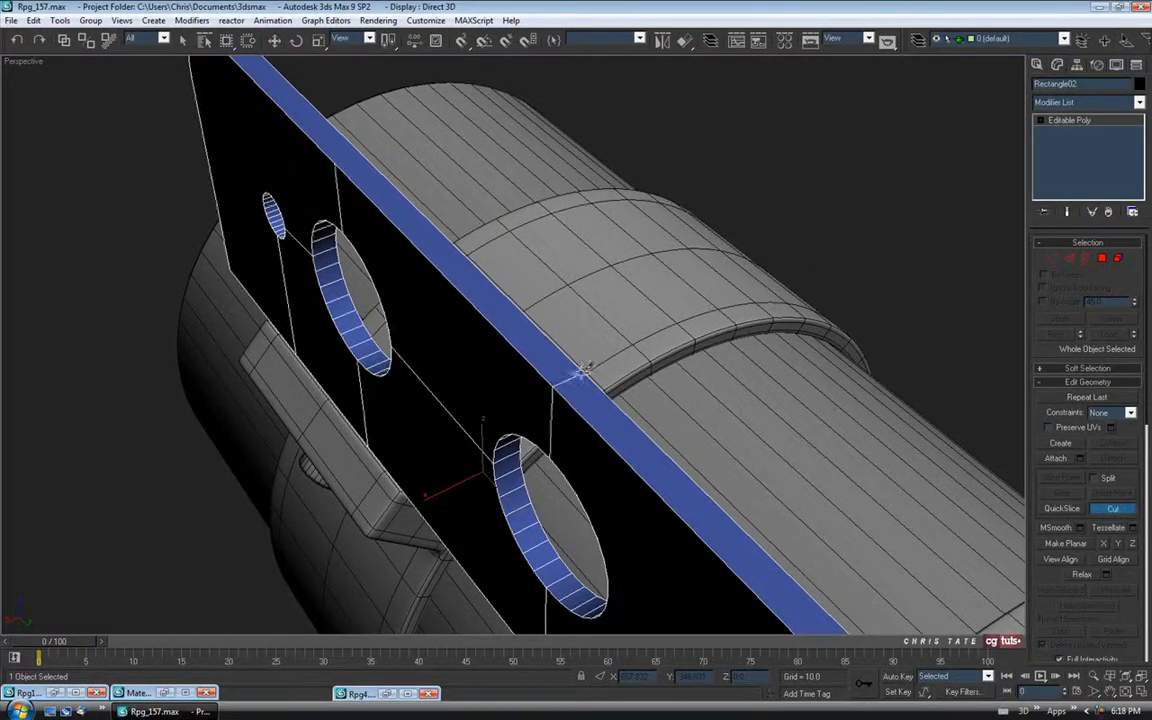
alt+middle_drag(391, 237, 398, 262)
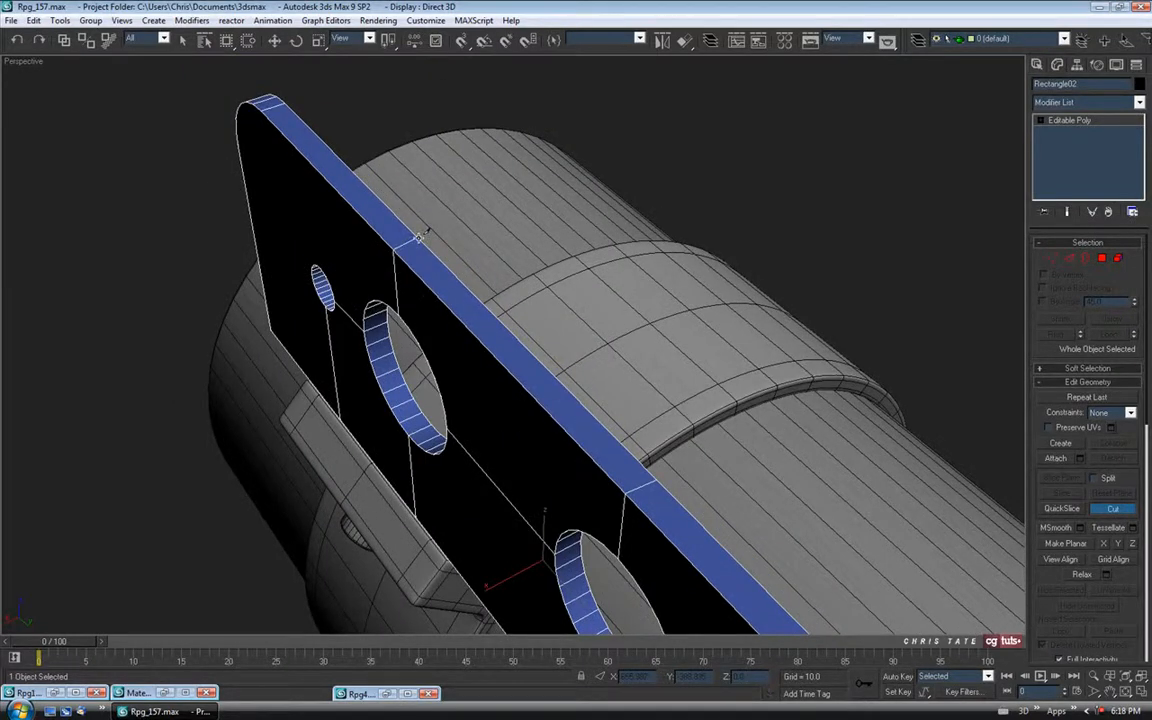
Step: Cut edges across the plate's underside, joining the vertical cuts below the two large holes on both faces
alt+middle_drag(517, 470, 625, 409)
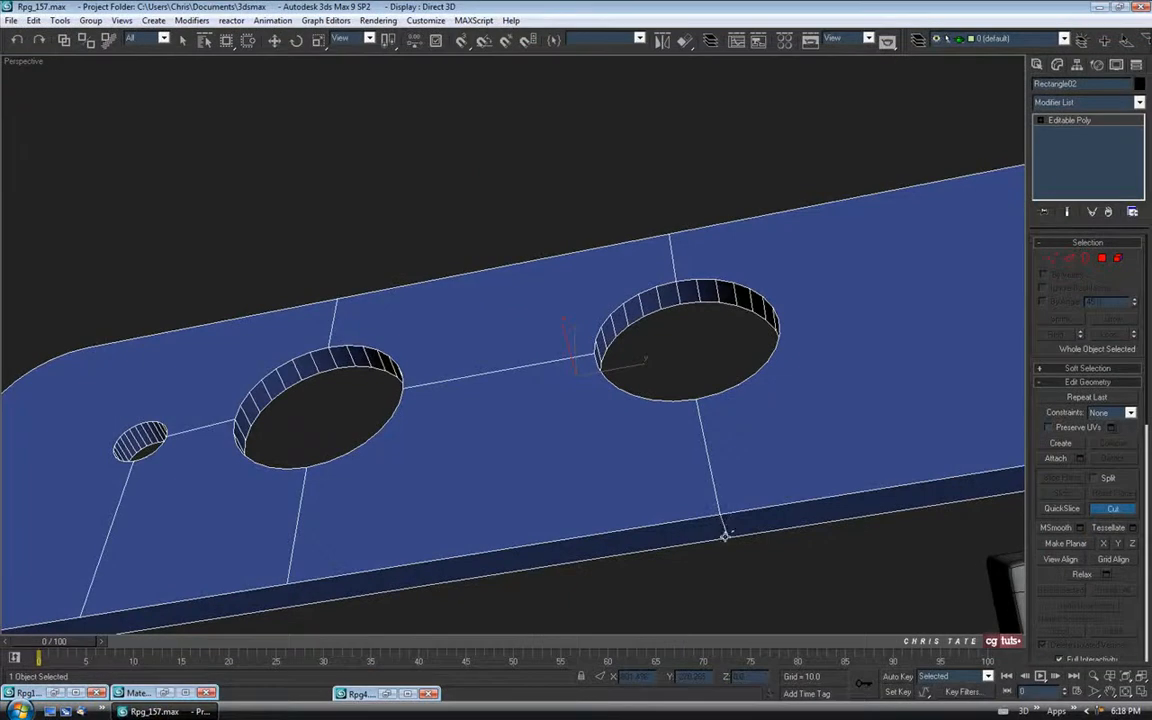
click(286, 583)
alt+middle_drag(291, 604, 621, 473)
scroll(447, 486, down, 5)
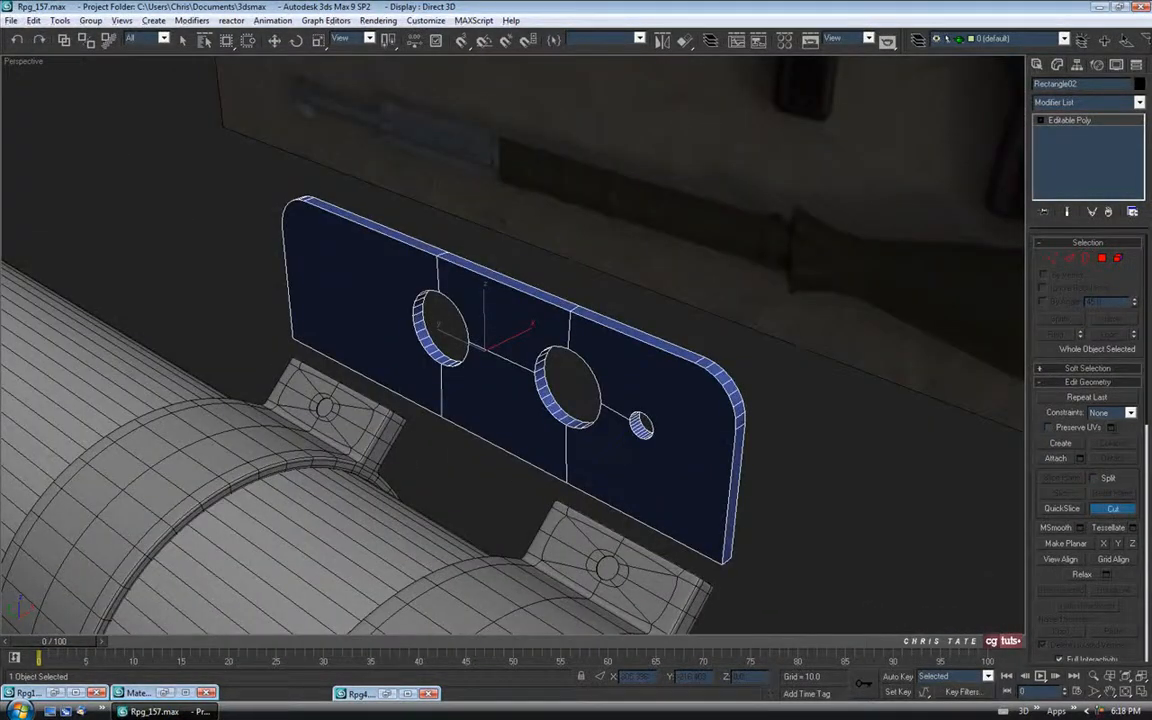
Step: Check the iron sight reference photo and QuickSlice the plate vertically midway between the two large holes in the side view
click(55, 693)
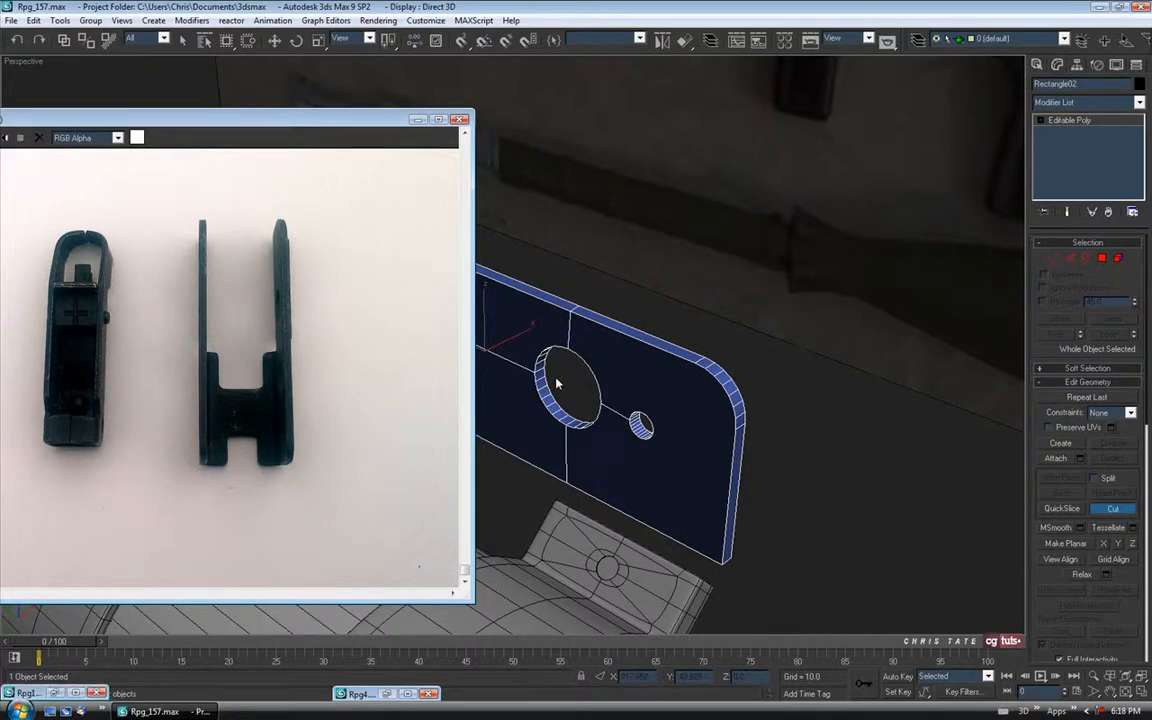
click(417, 119)
alt+middle_drag(548, 422, 435, 424)
key(alt+w)
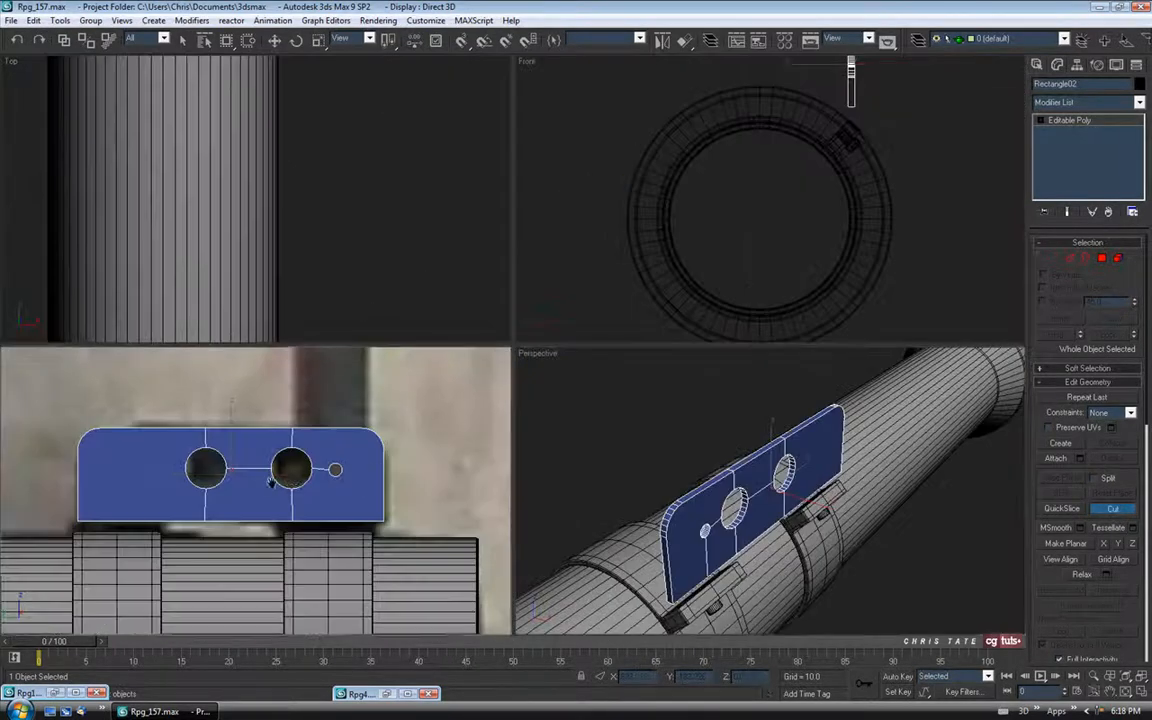
click(1140, 693)
scroll(455, 345, up, 2)
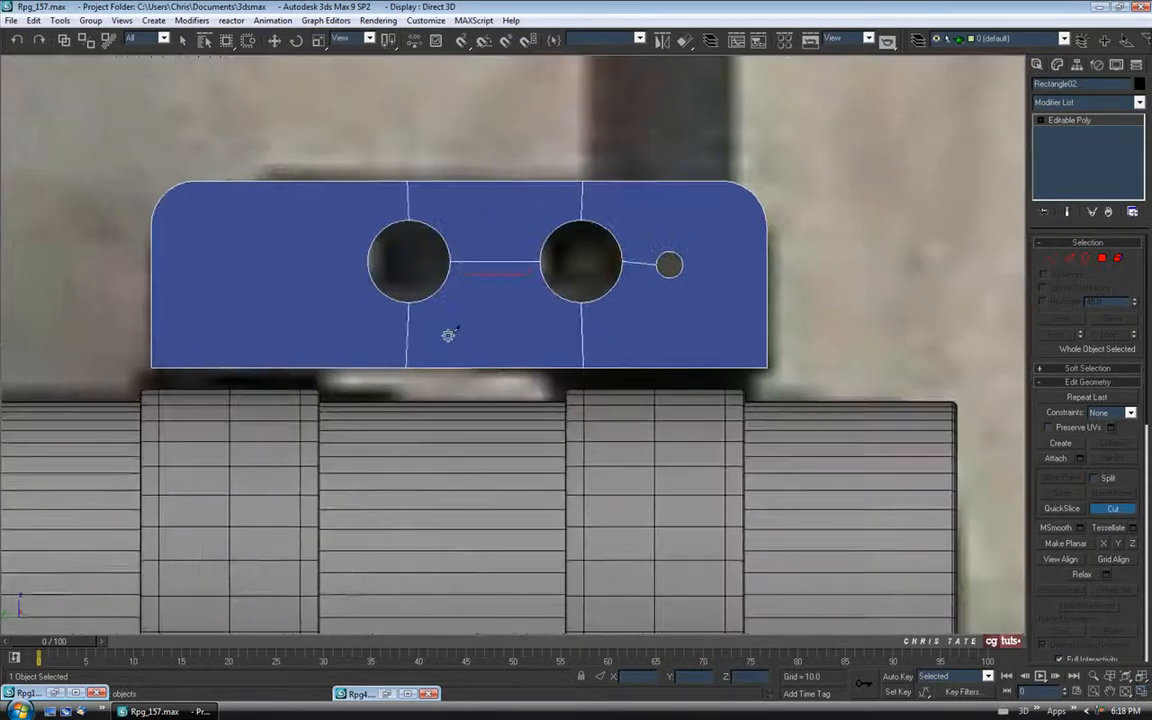
middle_drag(554, 359, 605, 343)
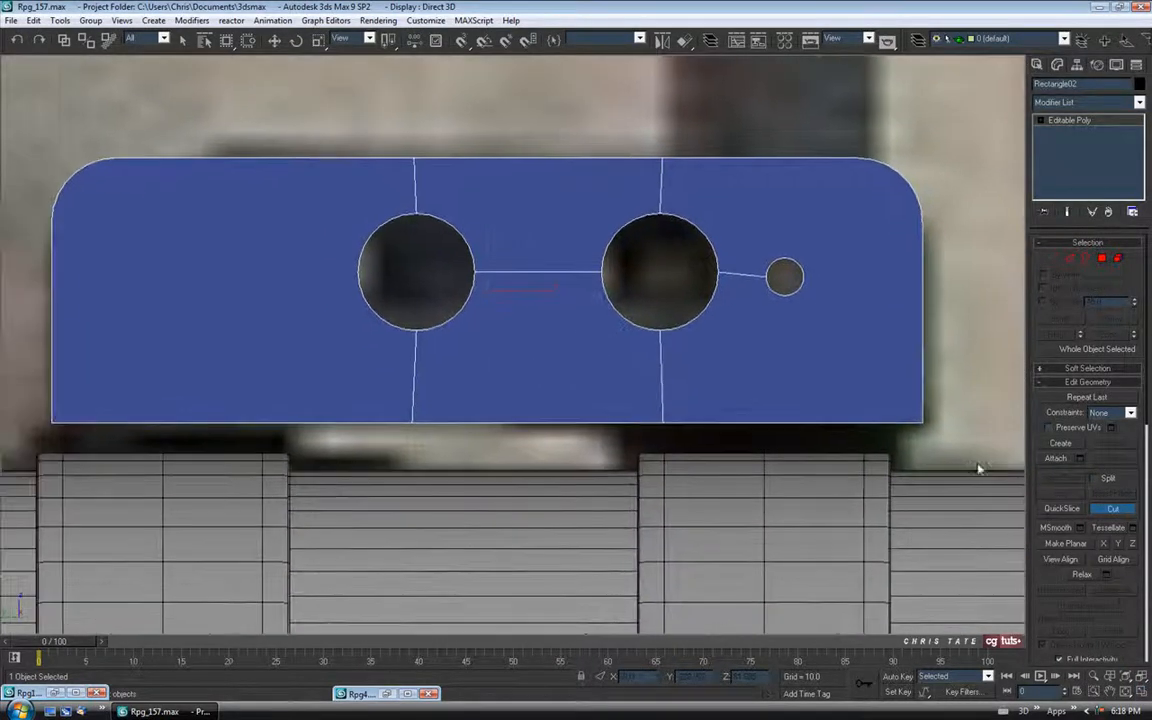
click(1110, 510)
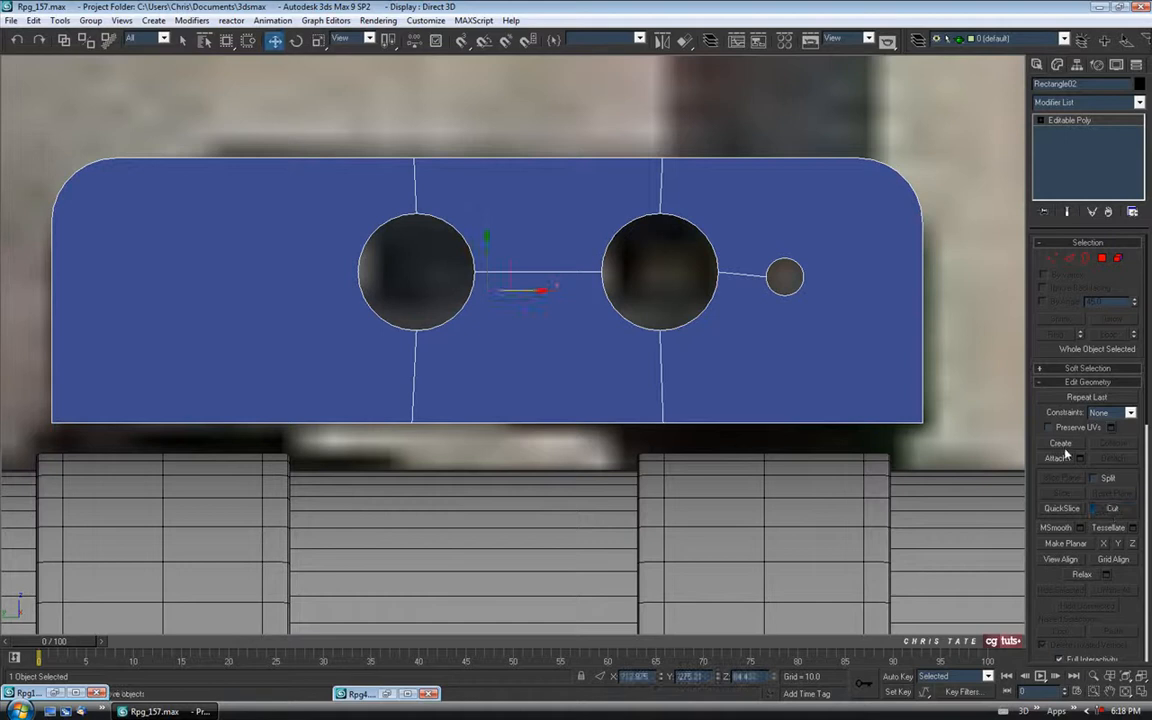
click(1058, 510)
middle_drag(694, 460, 596, 457)
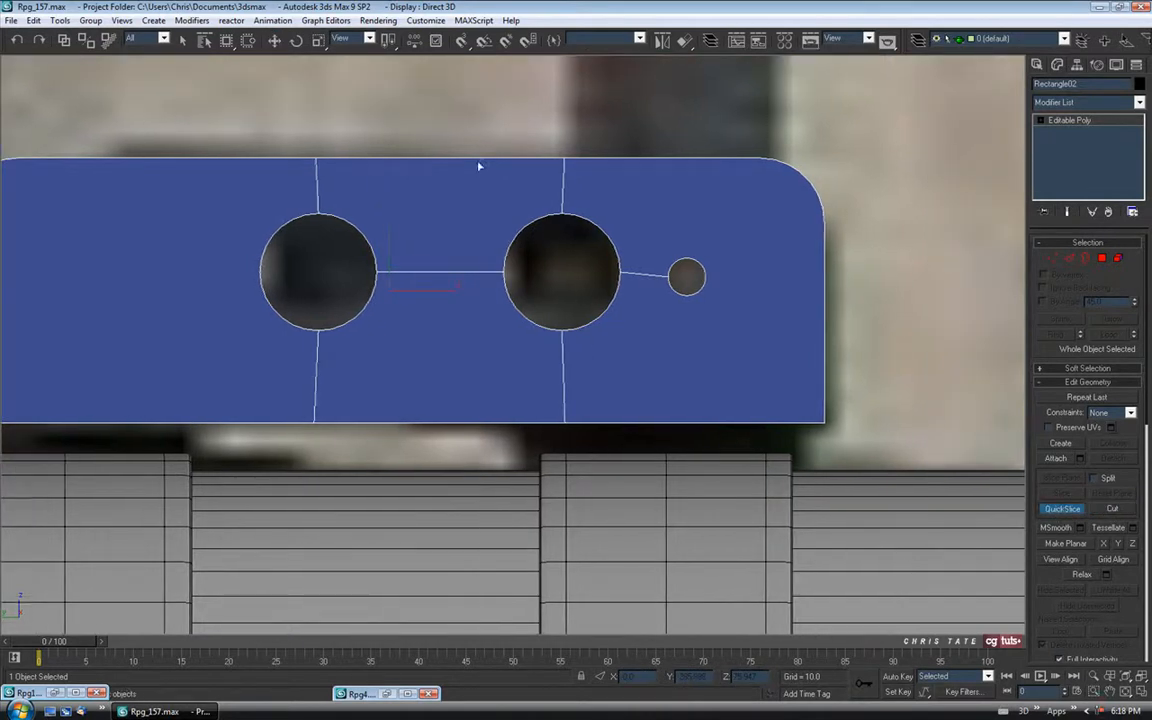
click(442, 97)
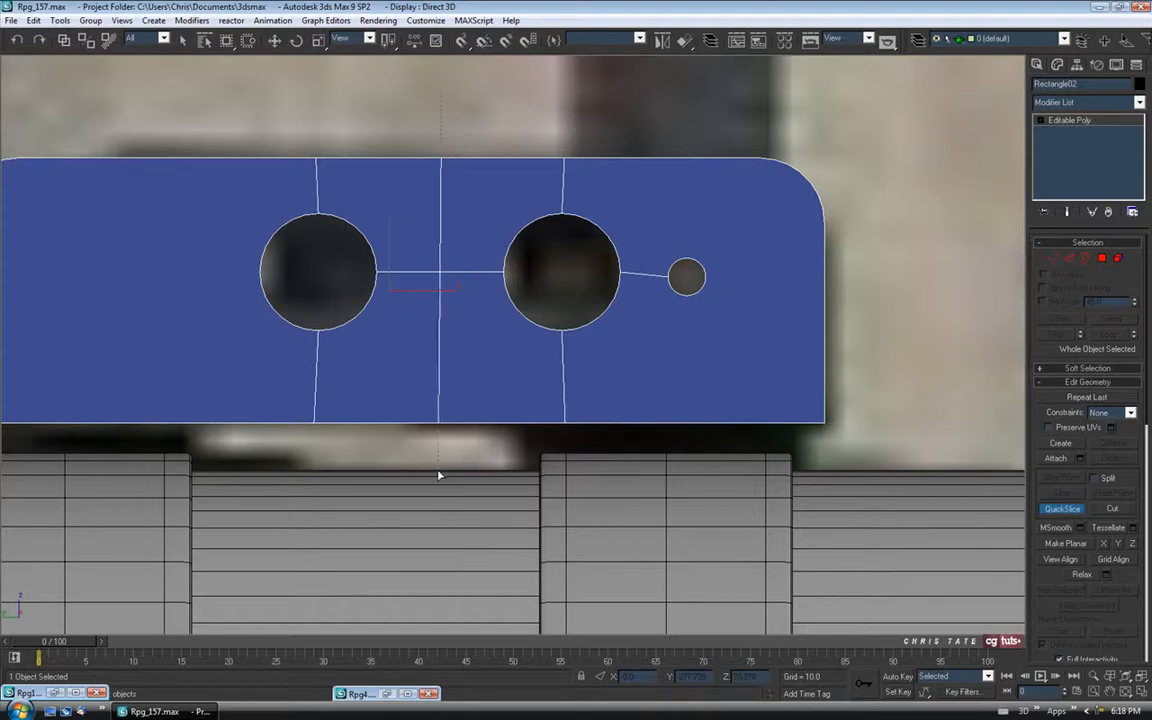
click(443, 502)
right_click(442, 378)
middle_drag(442, 378, 537, 411)
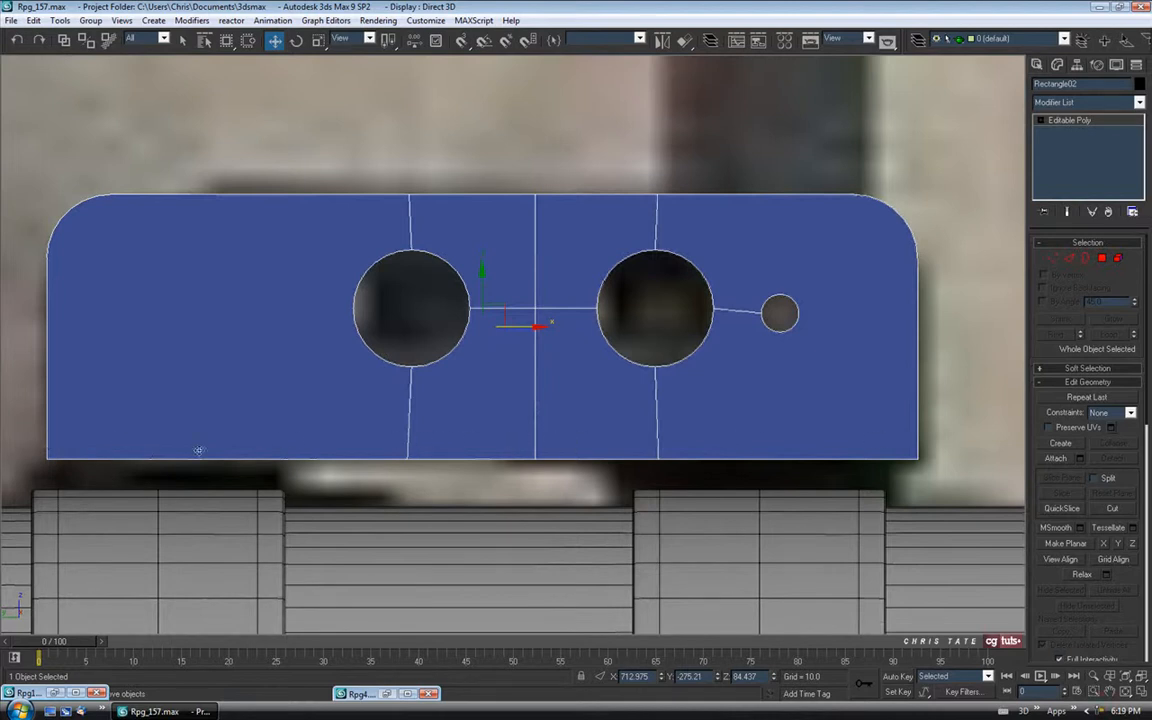
Step: Consult the reference photo again and QuickSlice the plate horizontally along its full length just above the lower edge
middle_drag(705, 440, 727, 437)
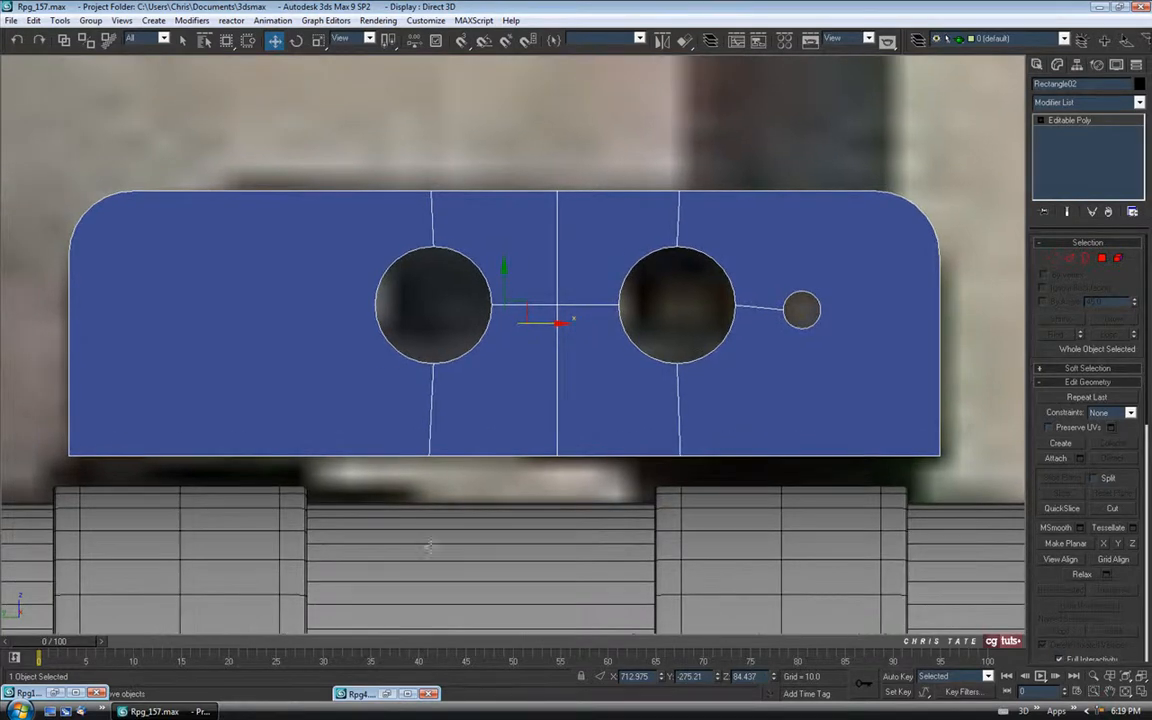
click(55, 693)
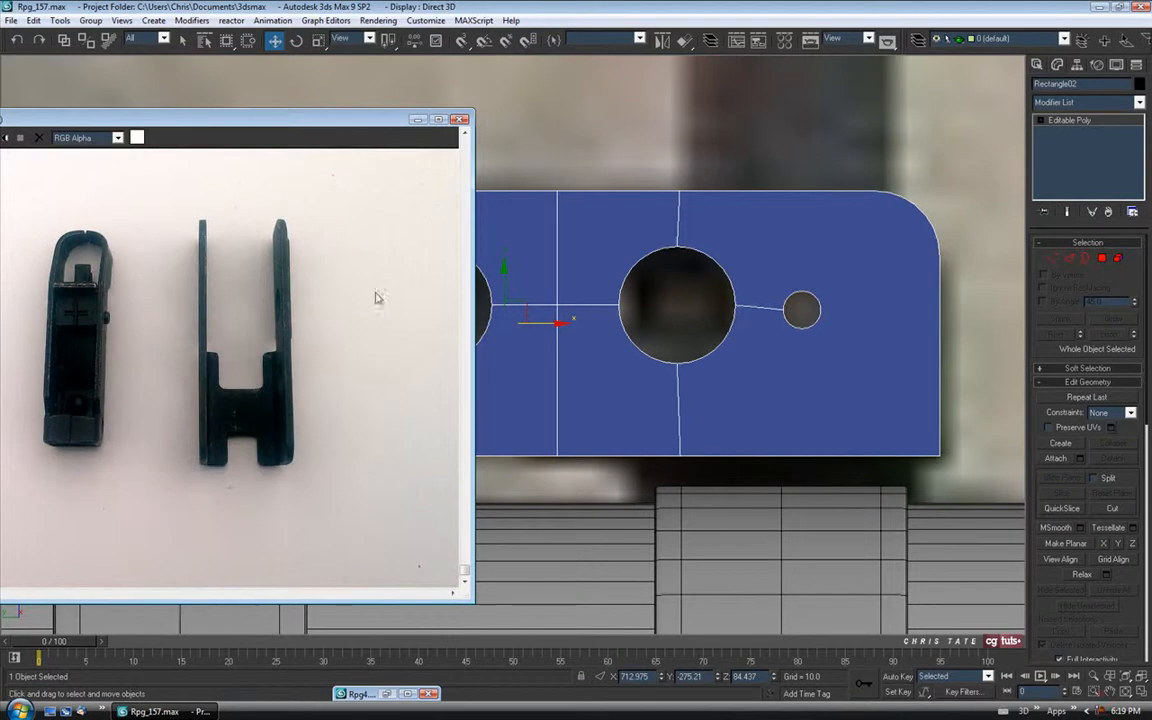
click(417, 119)
middle_drag(563, 345, 514, 309)
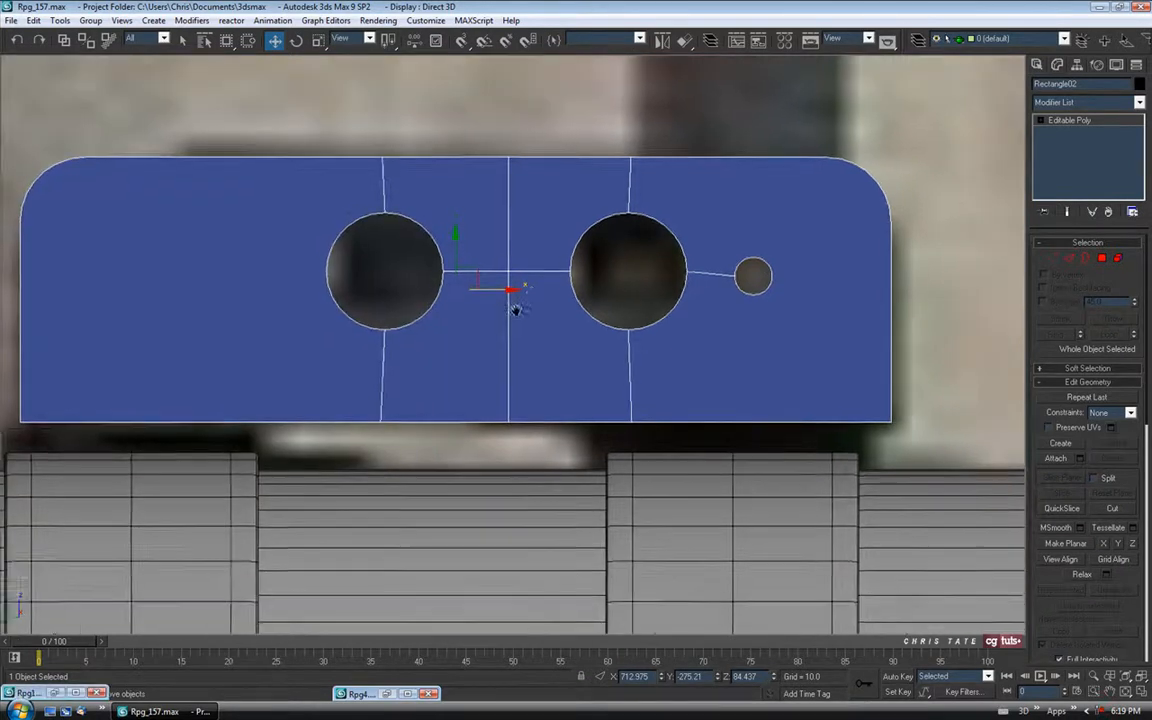
middle_drag(637, 374, 604, 366)
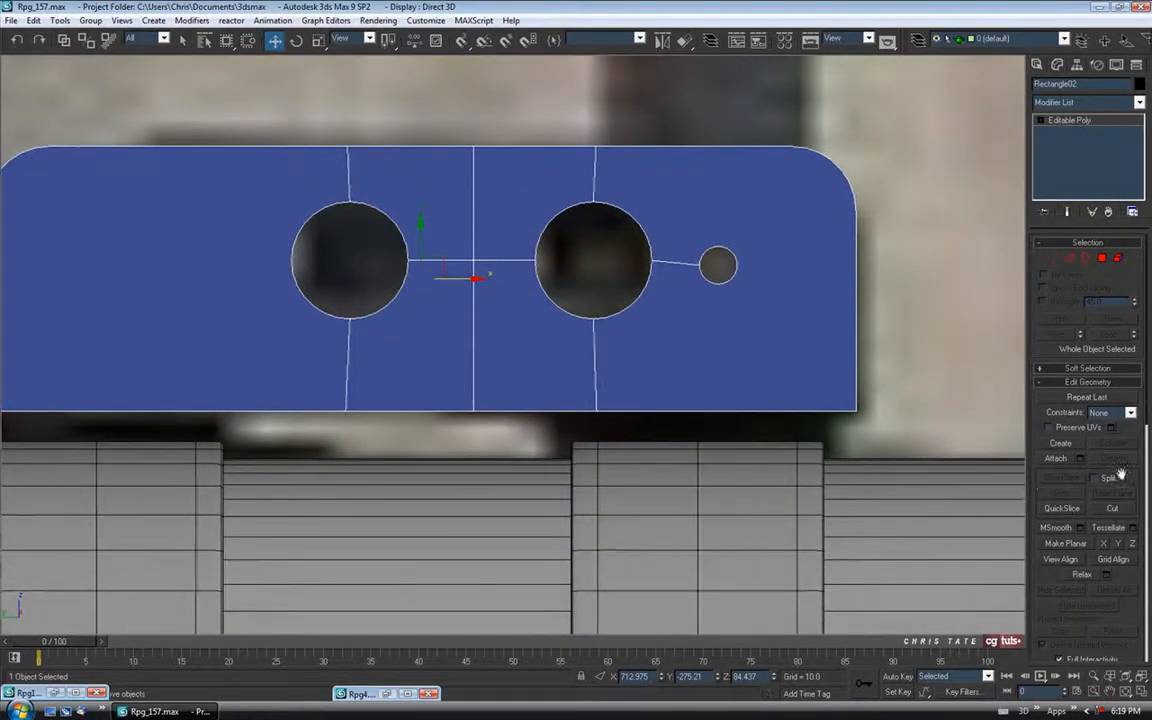
click(1050, 514)
middle_drag(533, 484, 593, 482)
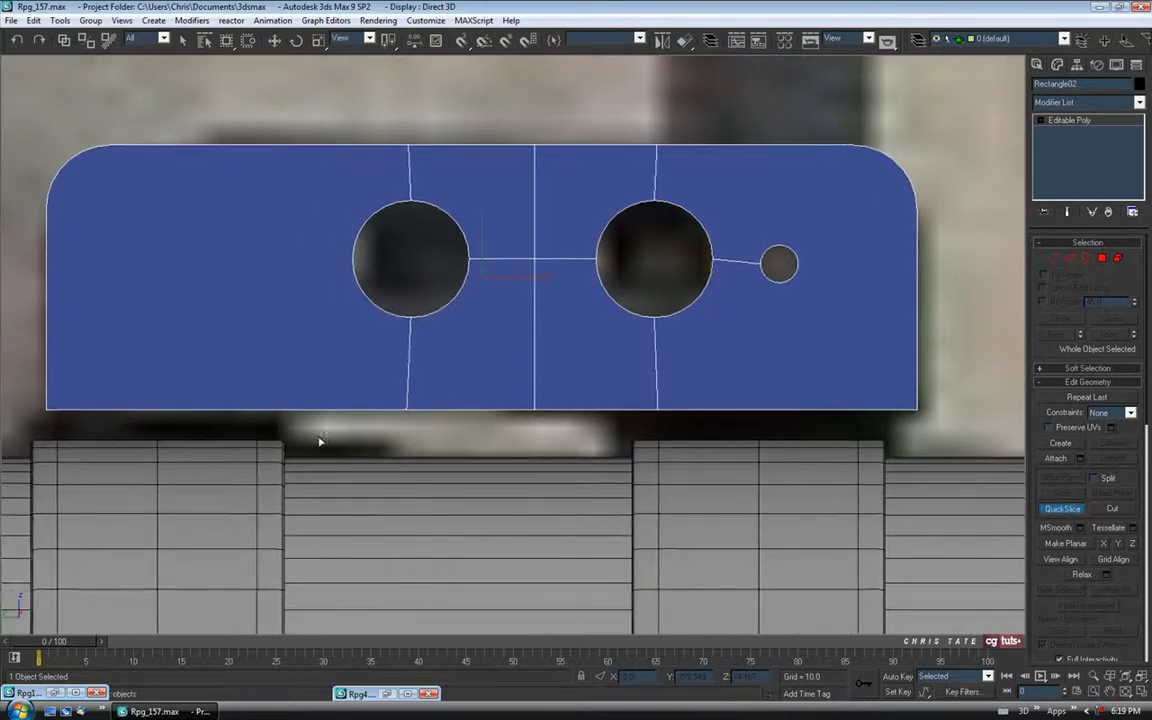
click(33, 393)
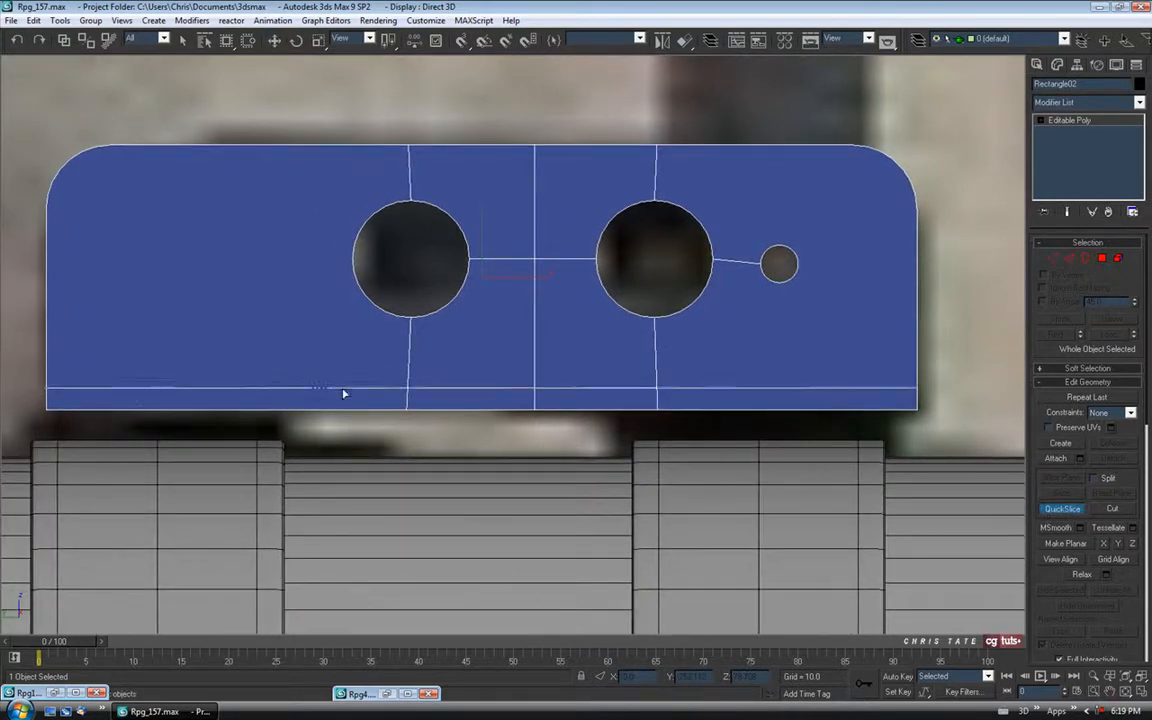
click(925, 388)
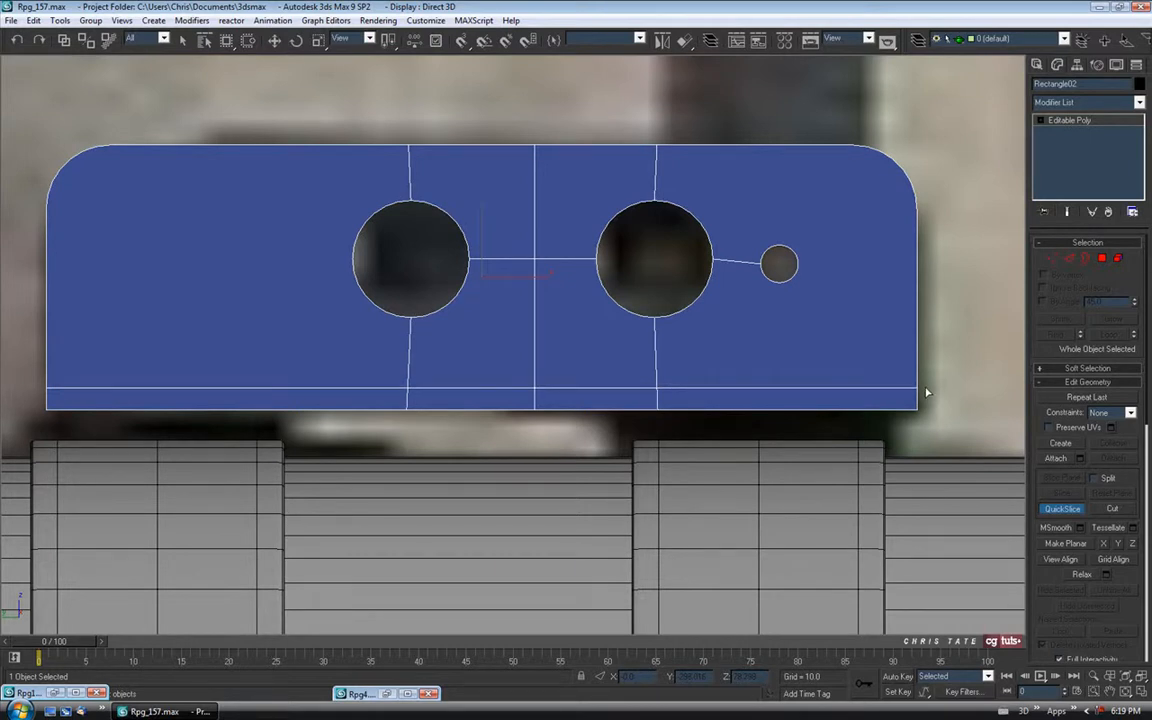
click(1075, 512)
Step: Cut a vertical edge on the plate's face from the bottom of the small hole down to the lower edge
middle_drag(795, 414, 695, 394)
click(1141, 692)
alt+middle_drag(785, 502, 983, 605)
click(1132, 692)
scroll(568, 399, up, 3)
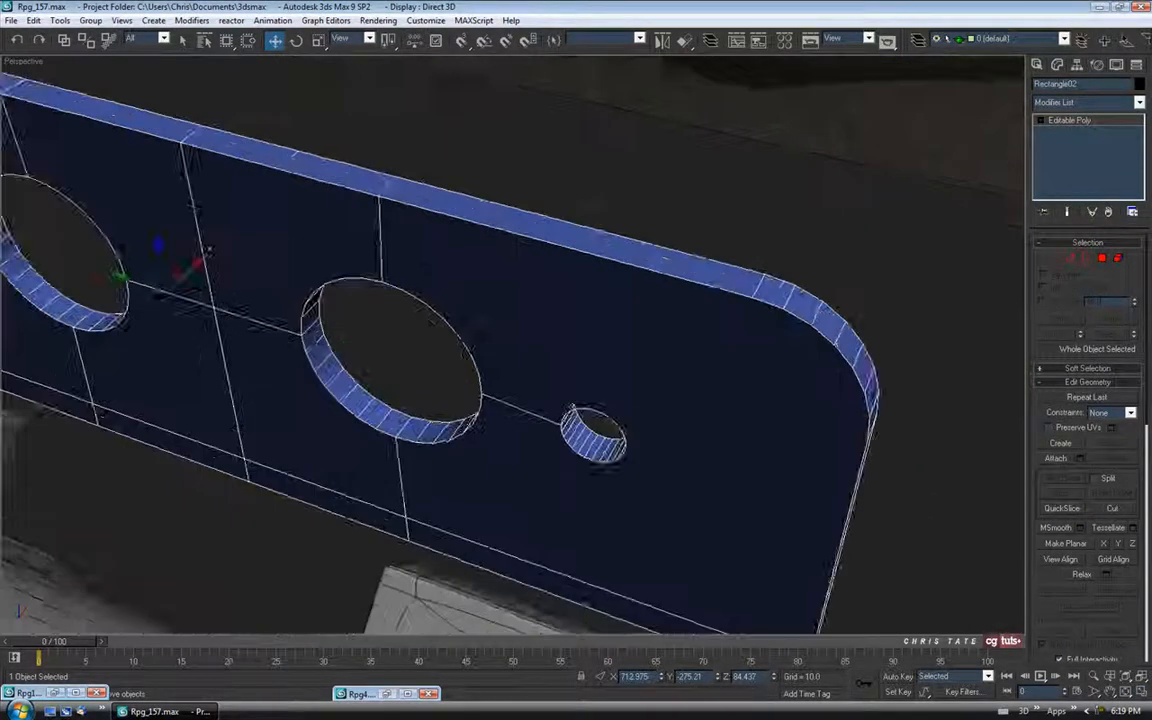
middle_drag(568, 399, 584, 350)
scroll(584, 355, up, 3)
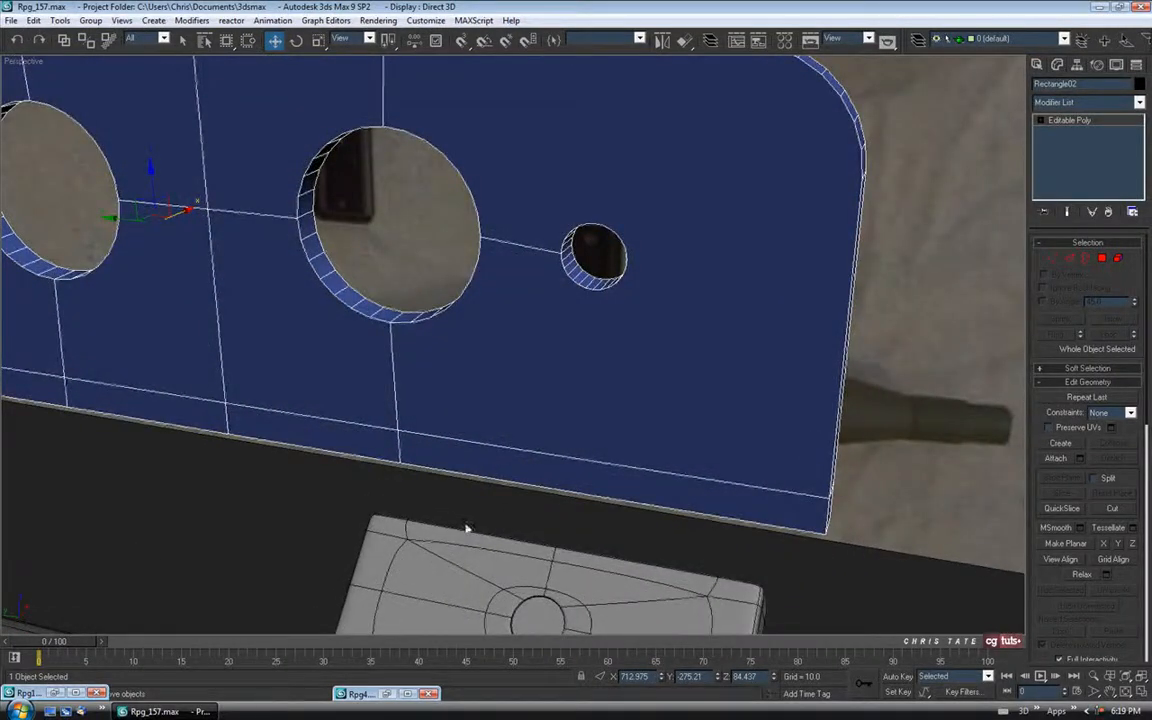
click(55, 693)
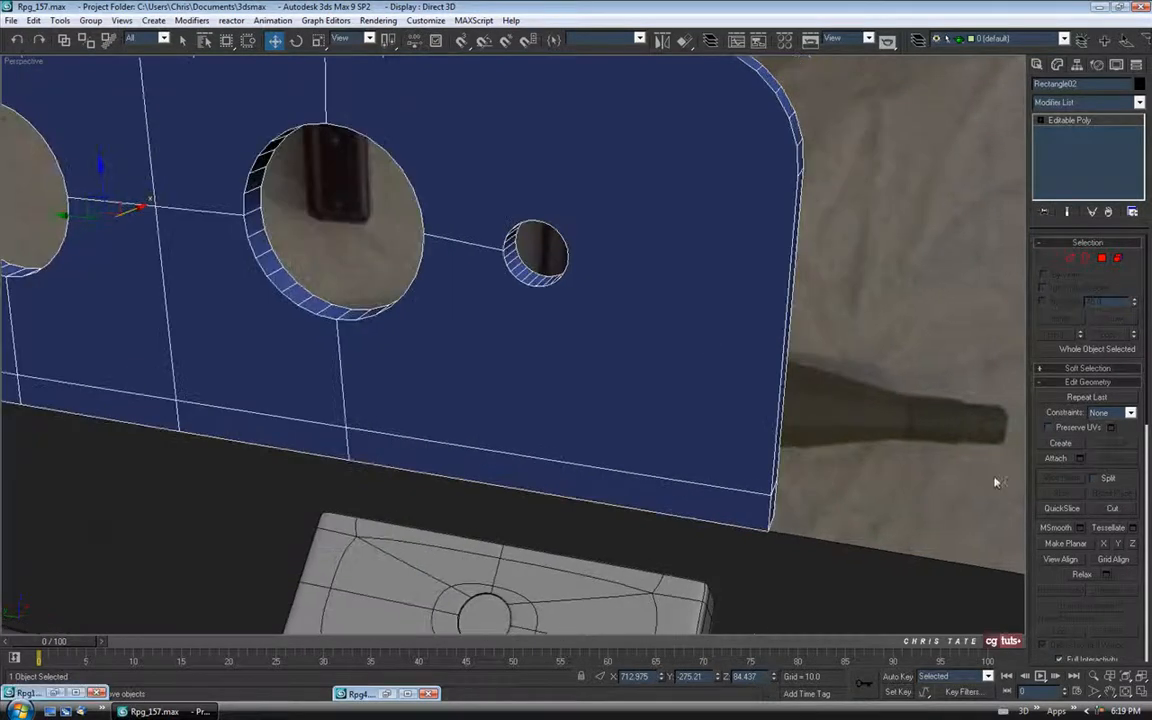
click(1115, 509)
alt+middle_drag(602, 415, 507, 320)
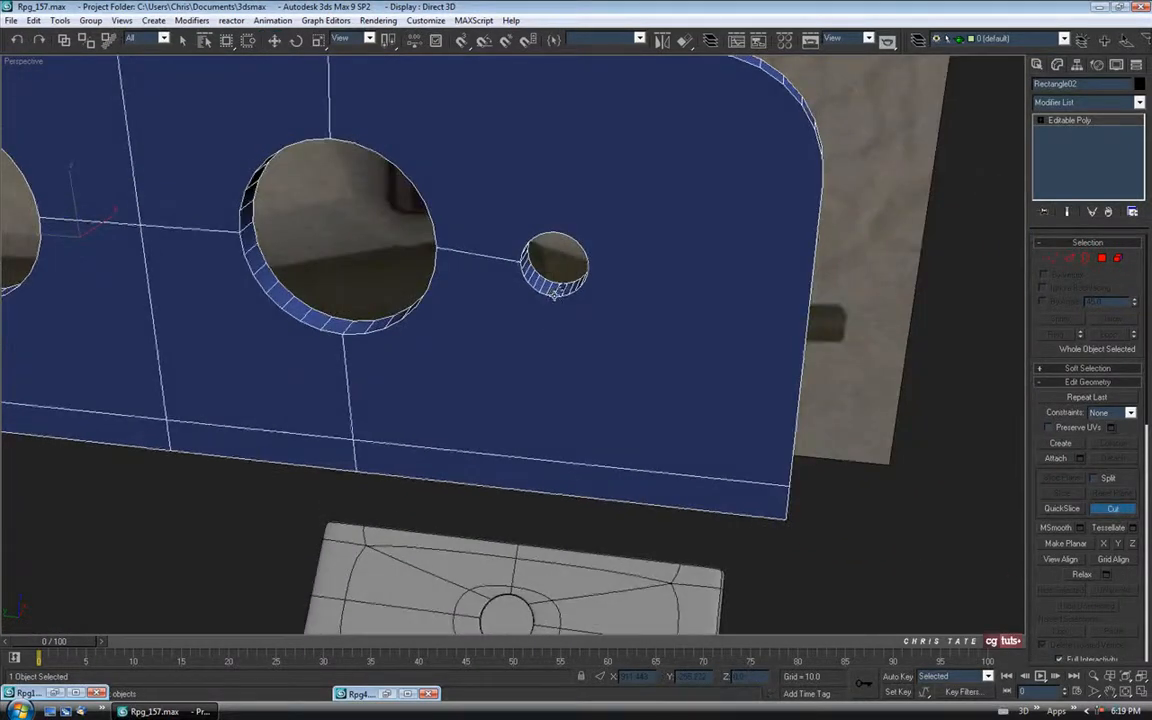
click(554, 294)
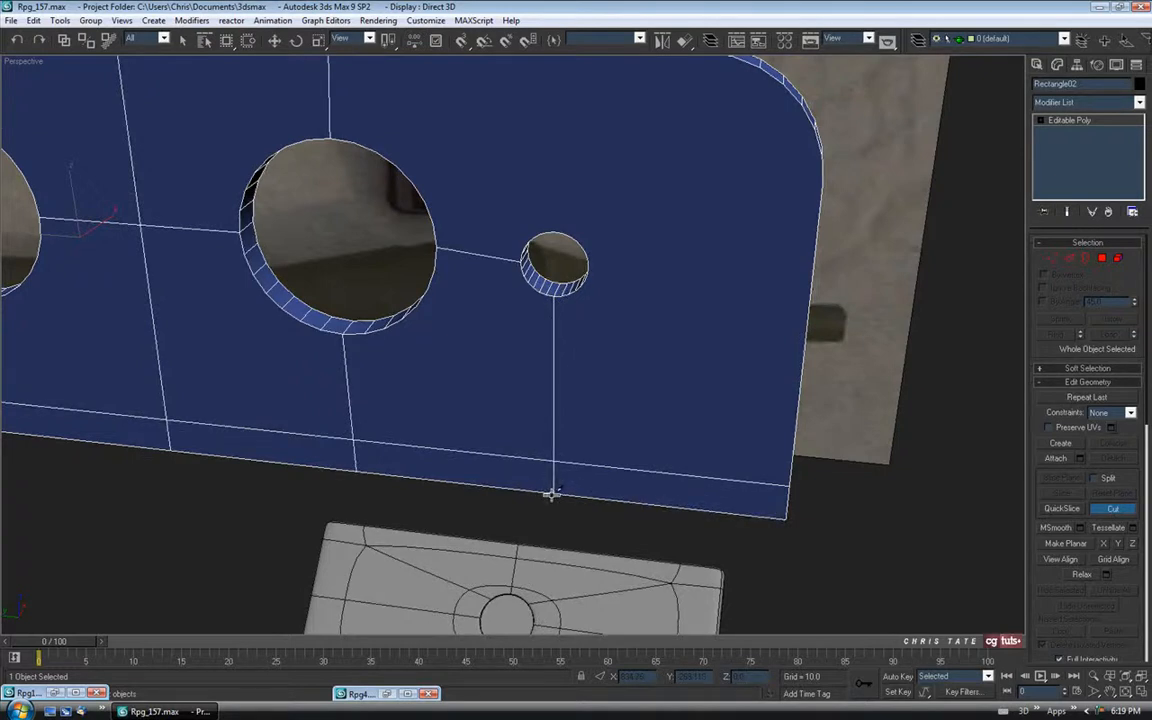
click(553, 494)
Step: Cut an edge across the plate's underside, continuing the vertical cut below the small hole
alt+middle_drag(553, 494, 463, 388)
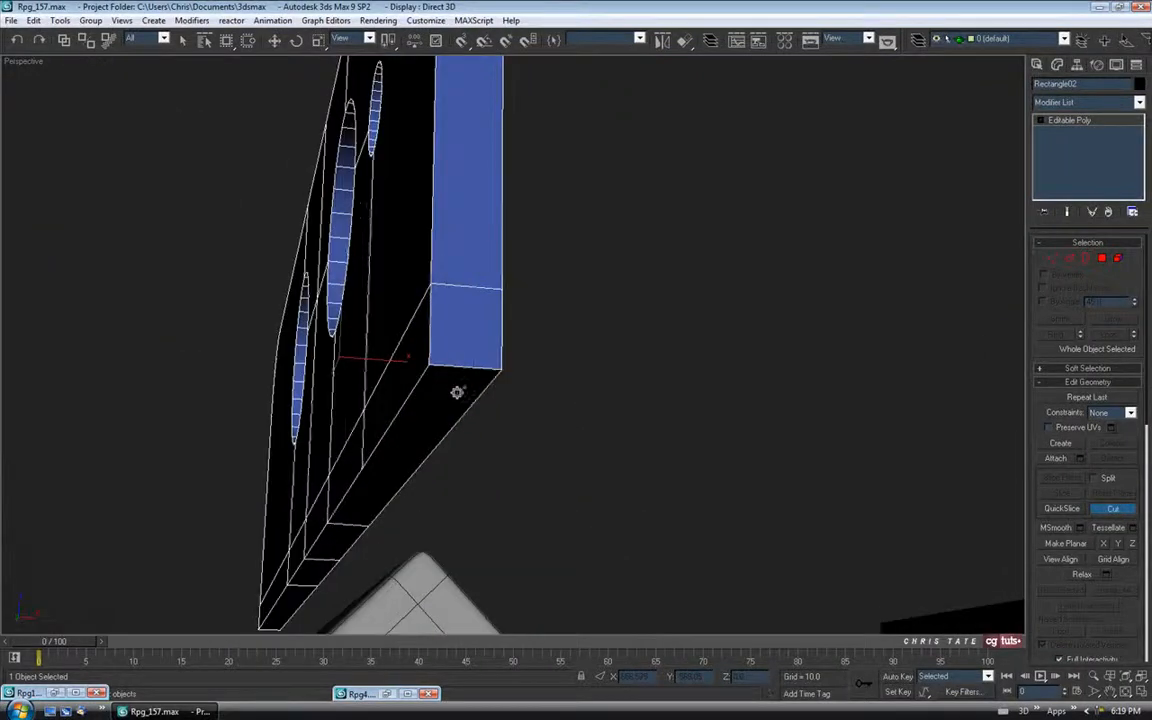
click(362, 468)
click(413, 472)
right_click(413, 472)
alt+middle_drag(463, 399, 491, 401)
scroll(491, 401, down, 4)
middle_drag(471, 352, 524, 393)
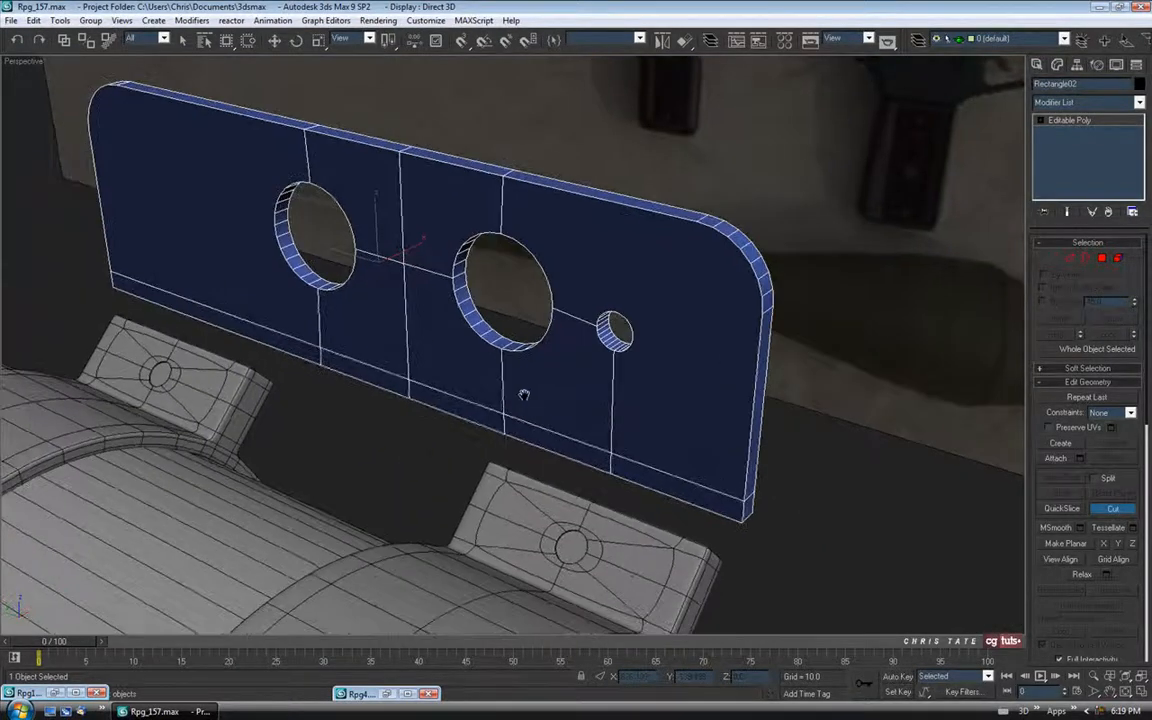
Step: Examine both iron sight reference photos and compare the base's mounting flanges with the plate and the tube's mounting blocks
click(55, 692)
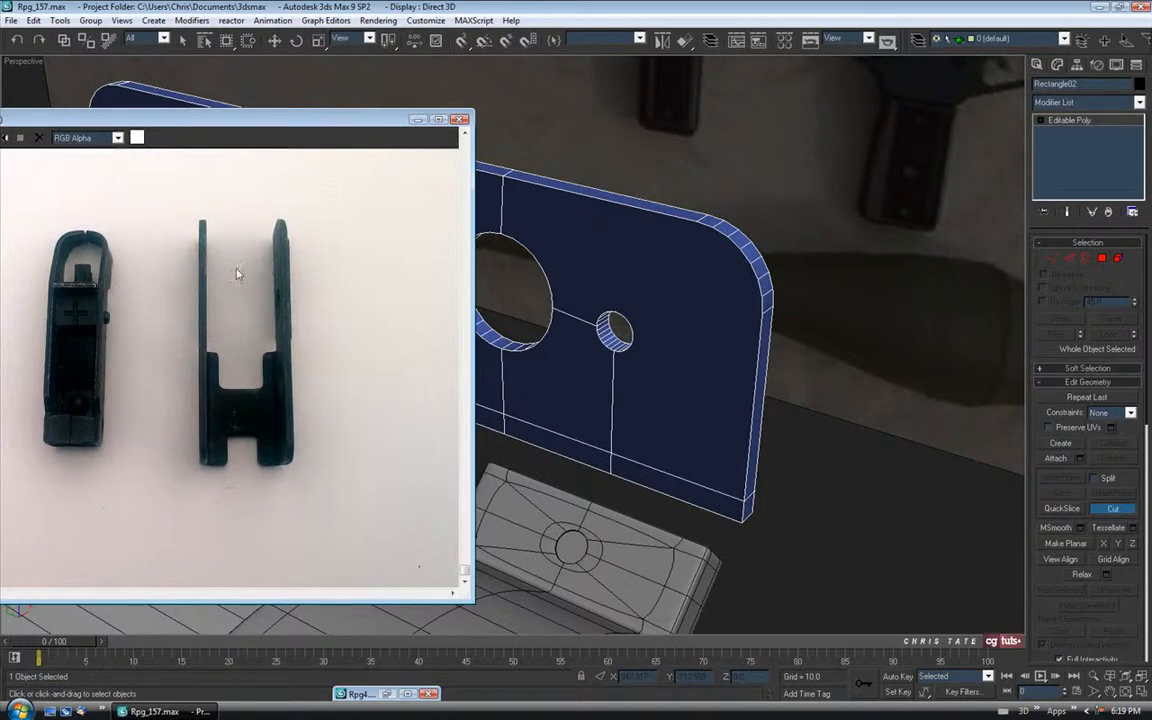
click(418, 119)
alt+middle_drag(555, 303, 606, 334)
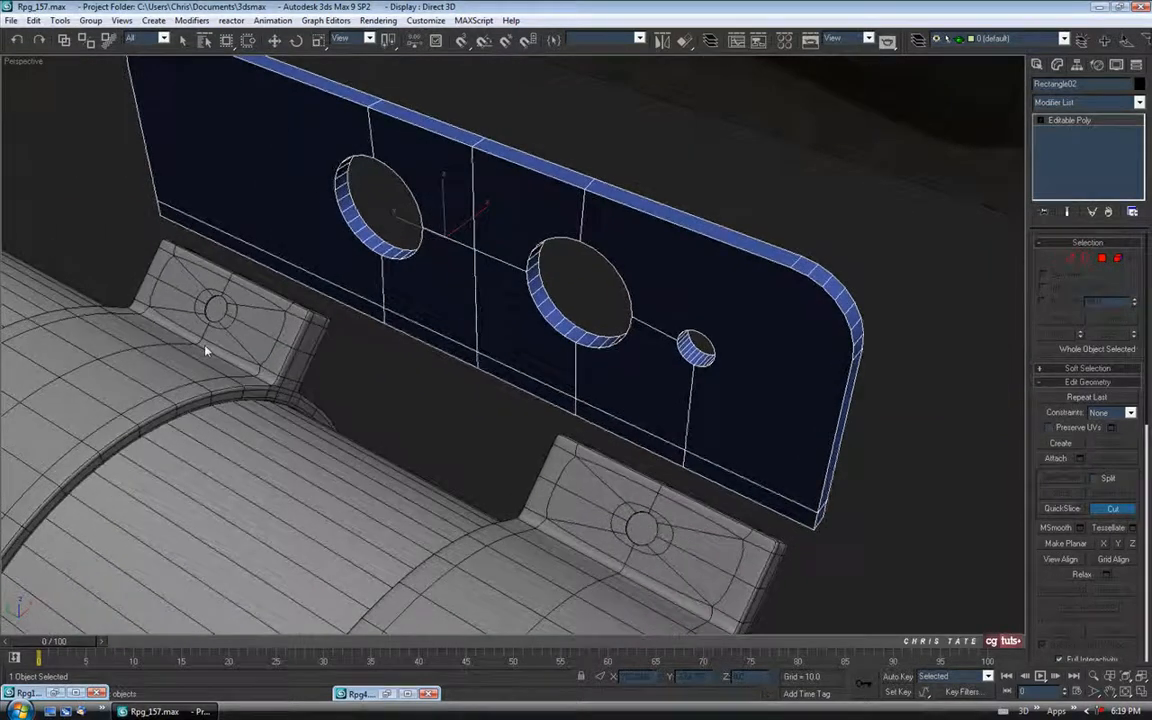
scroll(255, 308, down, 3)
alt+middle_drag(244, 316, 391, 178)
alt+middle_drag(378, 412, 323, 436)
alt+middle_drag(265, 315, 353, 372)
middle_drag(349, 456, 362, 455)
click(388, 694)
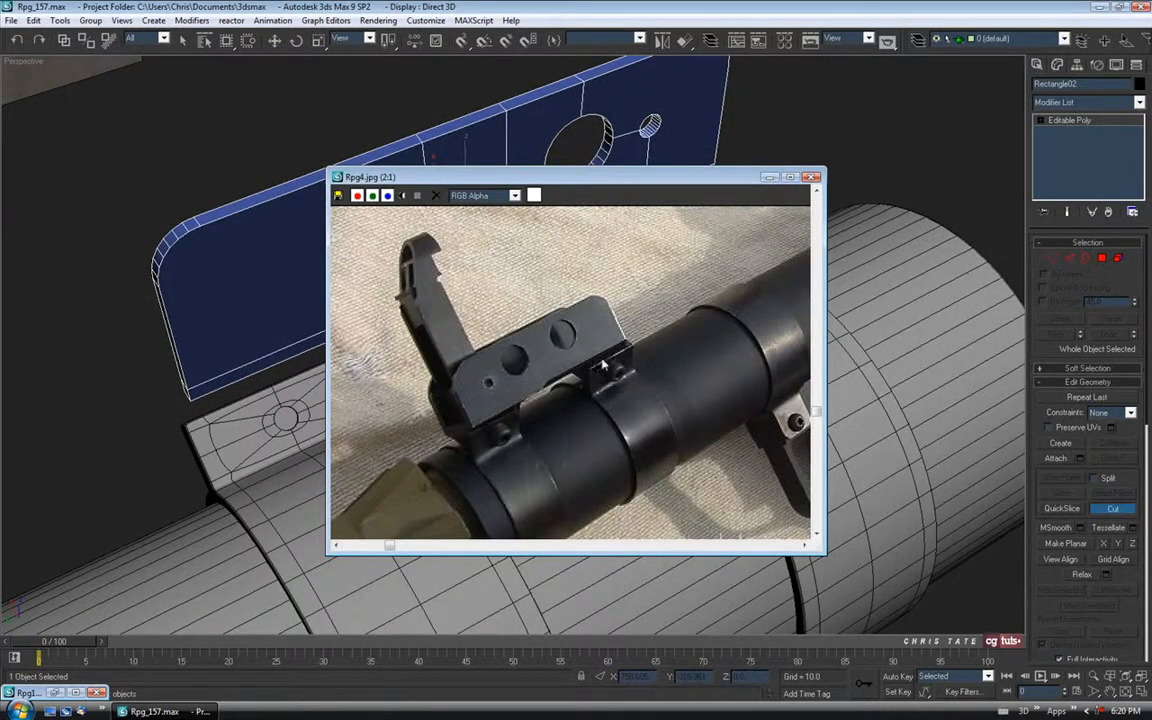
click(770, 178)
alt+middle_drag(383, 355, 366, 312)
Step: QuickSlice the plate vertically in the side view, between the outer large hole and the plate's rounded end
key(alt+w)
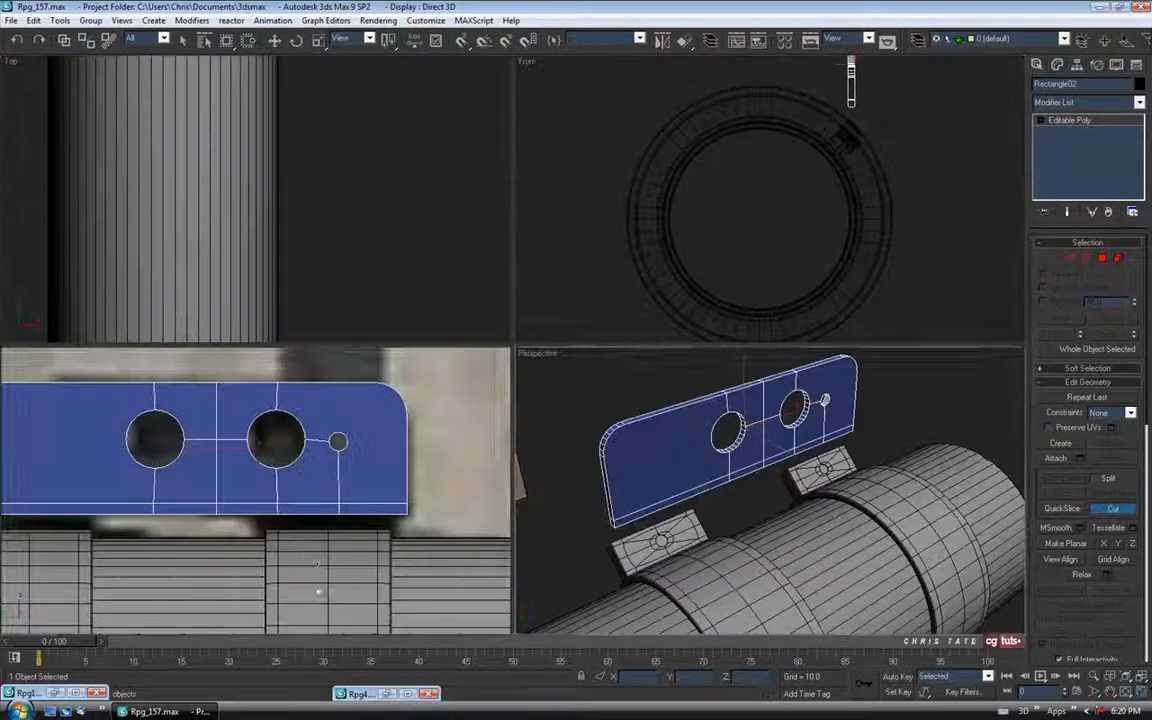
key(alt+w)
middle_drag(396, 450, 428, 466)
click(1058, 508)
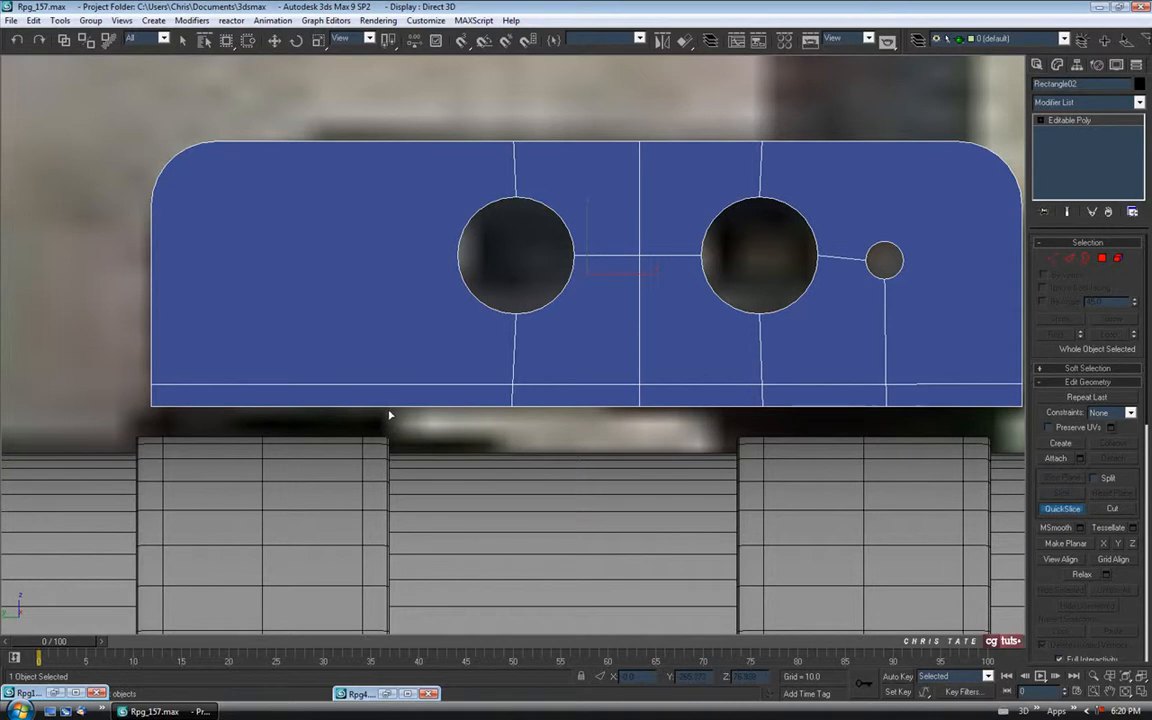
click(360, 123)
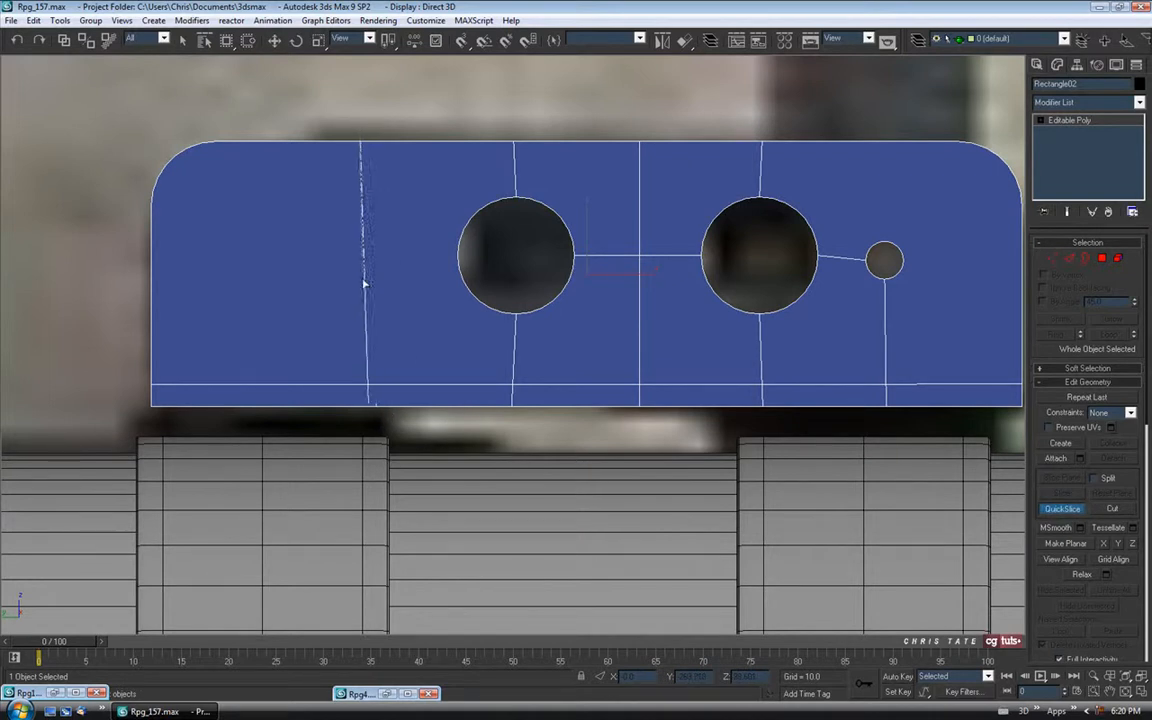
click(360, 446)
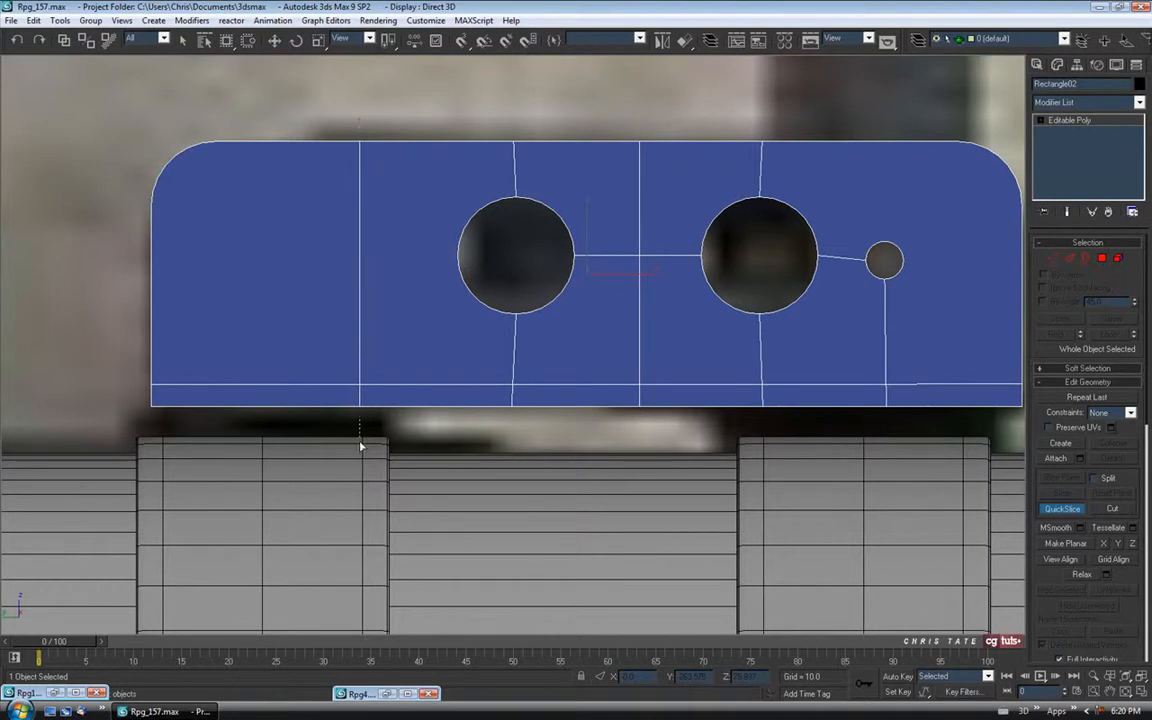
Step: QuickSlice the plate vertically through the rounded corner farthest from the small hole, close to the plate's end
middle_drag(424, 398, 621, 378)
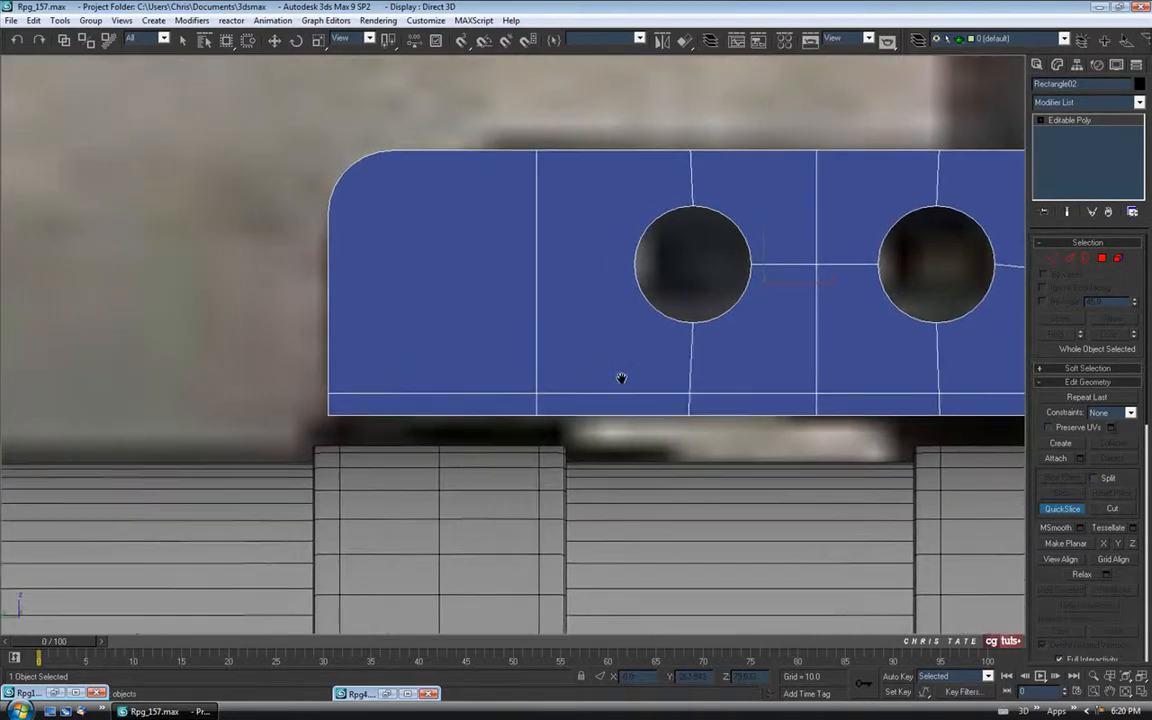
click(362, 144)
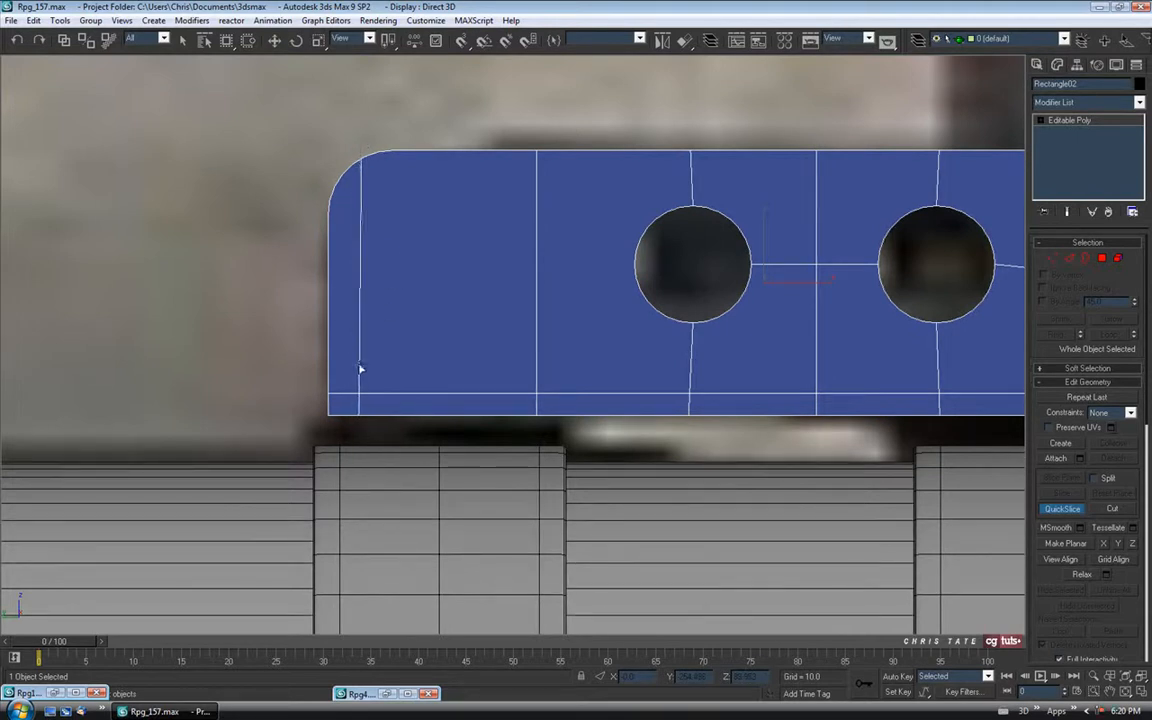
click(363, 429)
key(w)
middle_drag(393, 398, 348, 422)
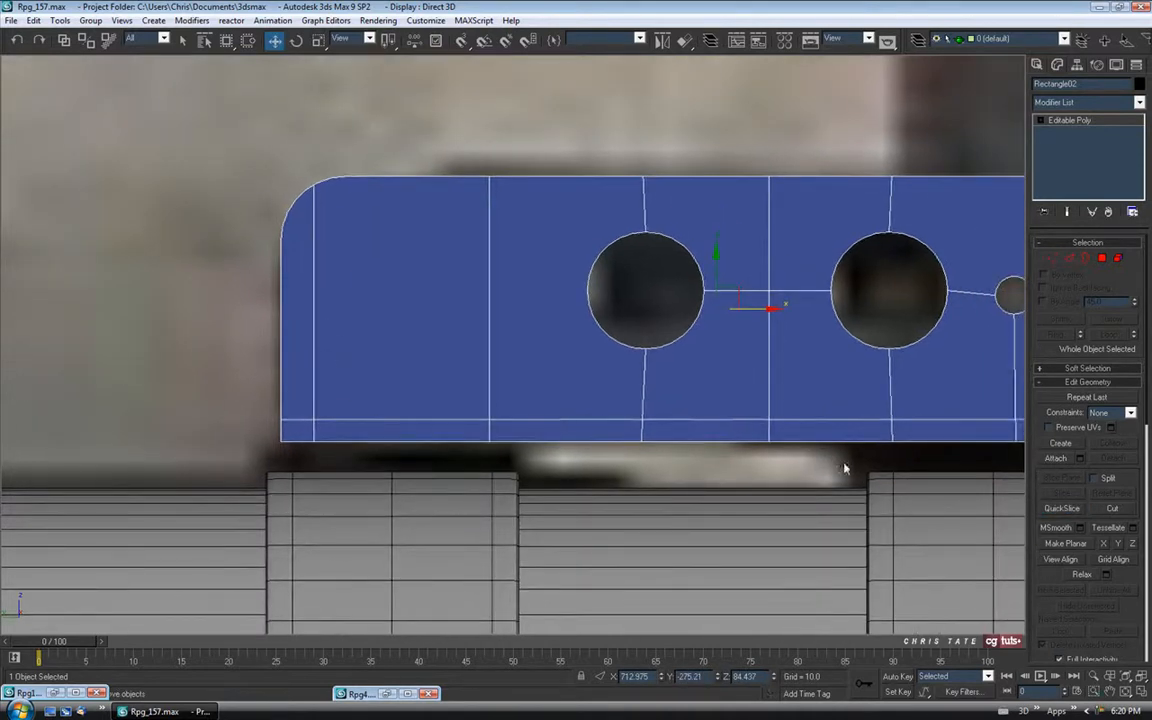
Step: Target-weld the new slice's vertices on the rounded corner to the adjacent corner vertices to remove the doubled edge
click(1143, 692)
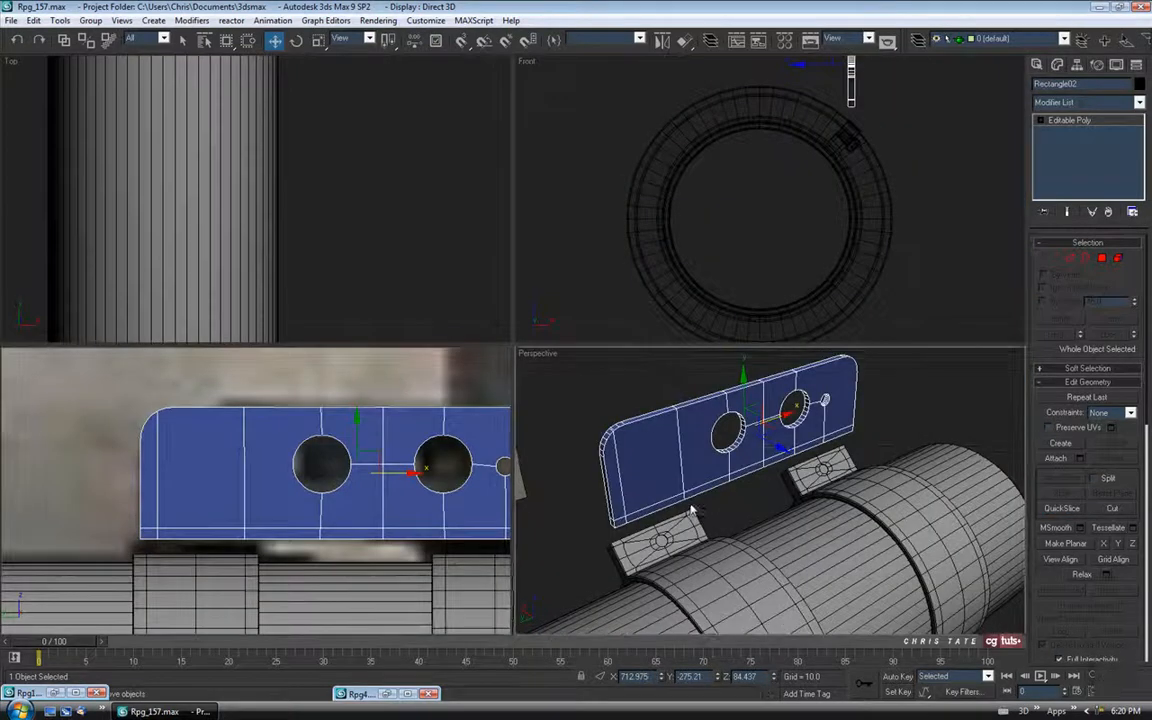
key(alt+w)
alt+middle_drag(442, 404, 615, 383)
scroll(693, 417, up, 3)
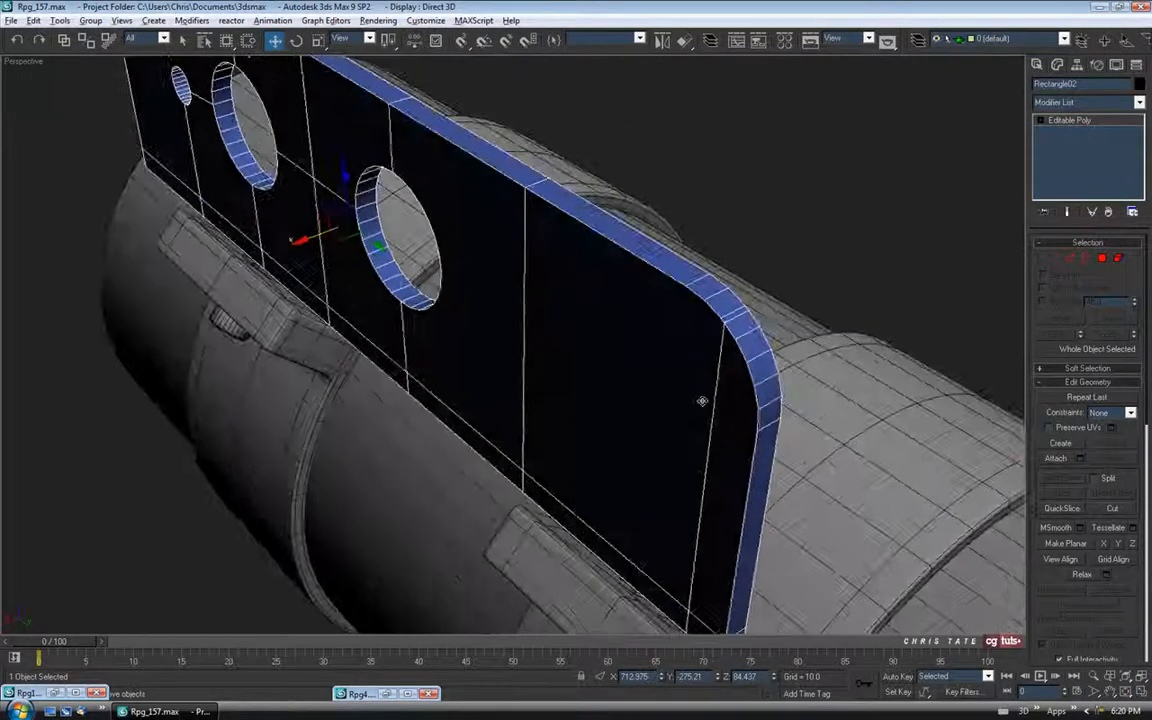
middle_drag(693, 417, 610, 410)
scroll(622, 345, up, 3)
middle_drag(622, 345, 602, 370)
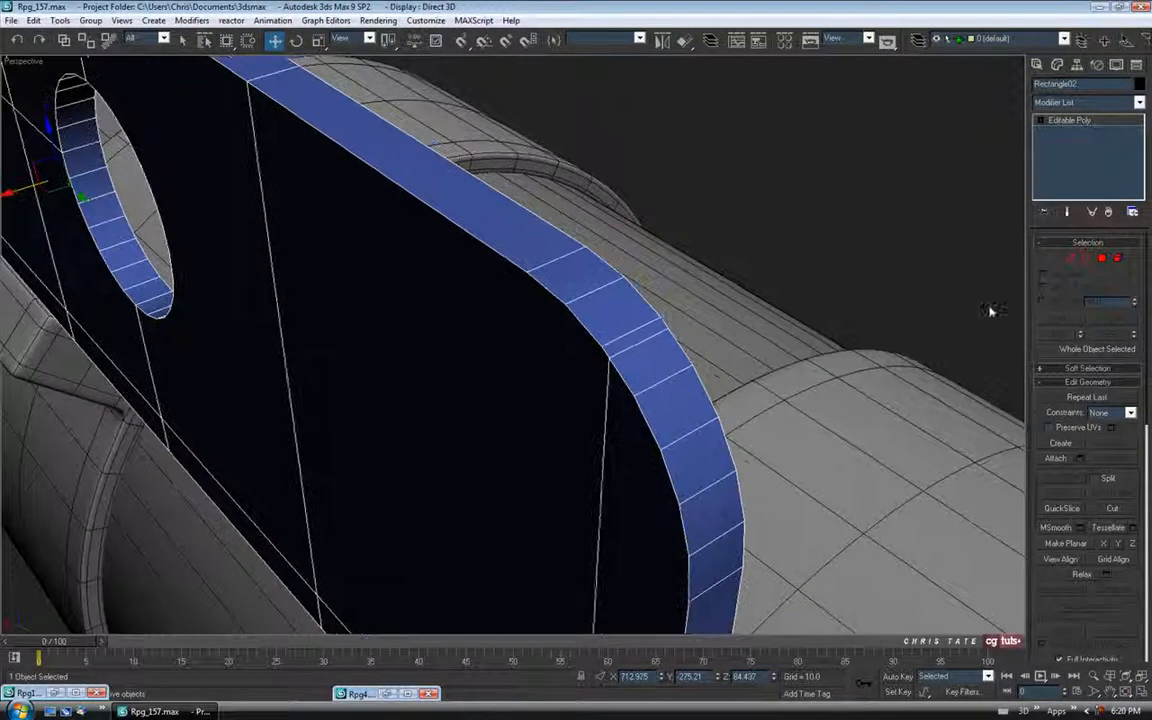
click(1052, 259)
click(1114, 429)
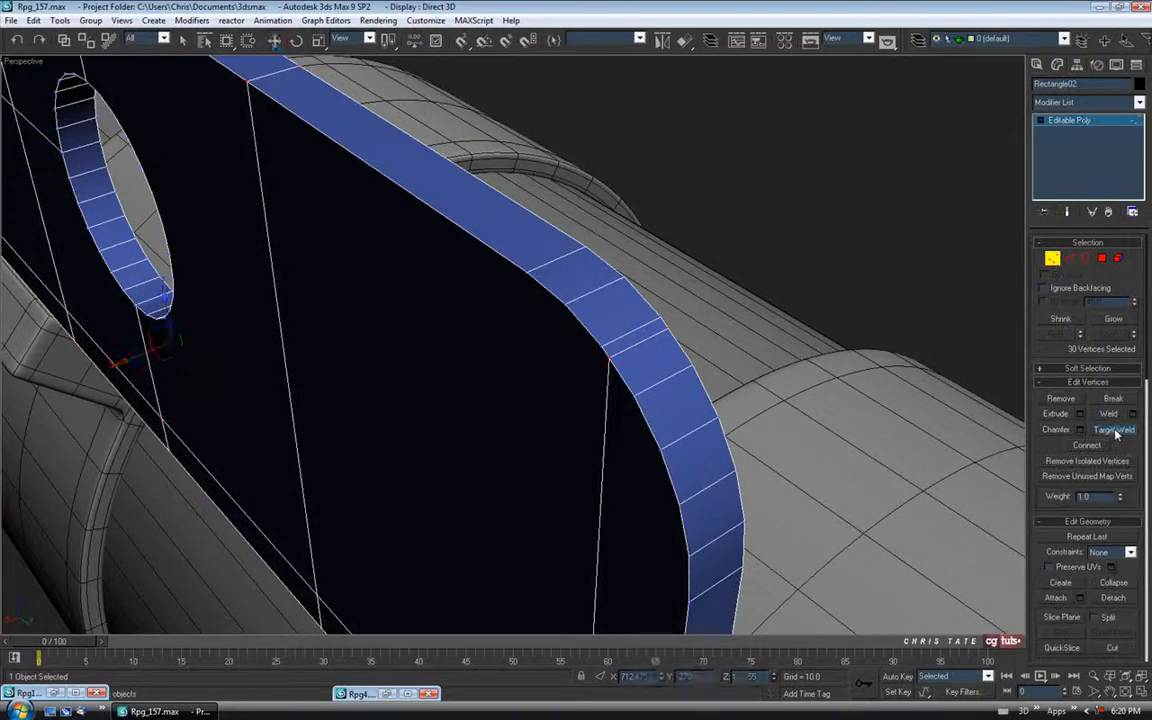
click(604, 350)
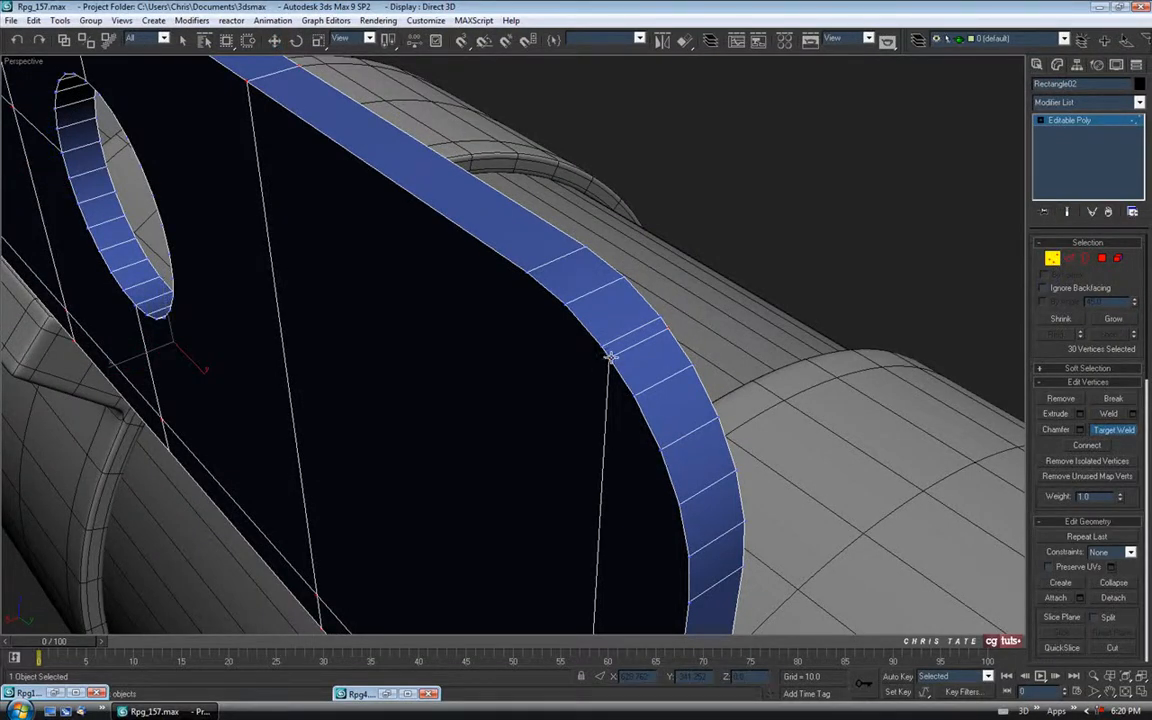
click(667, 327)
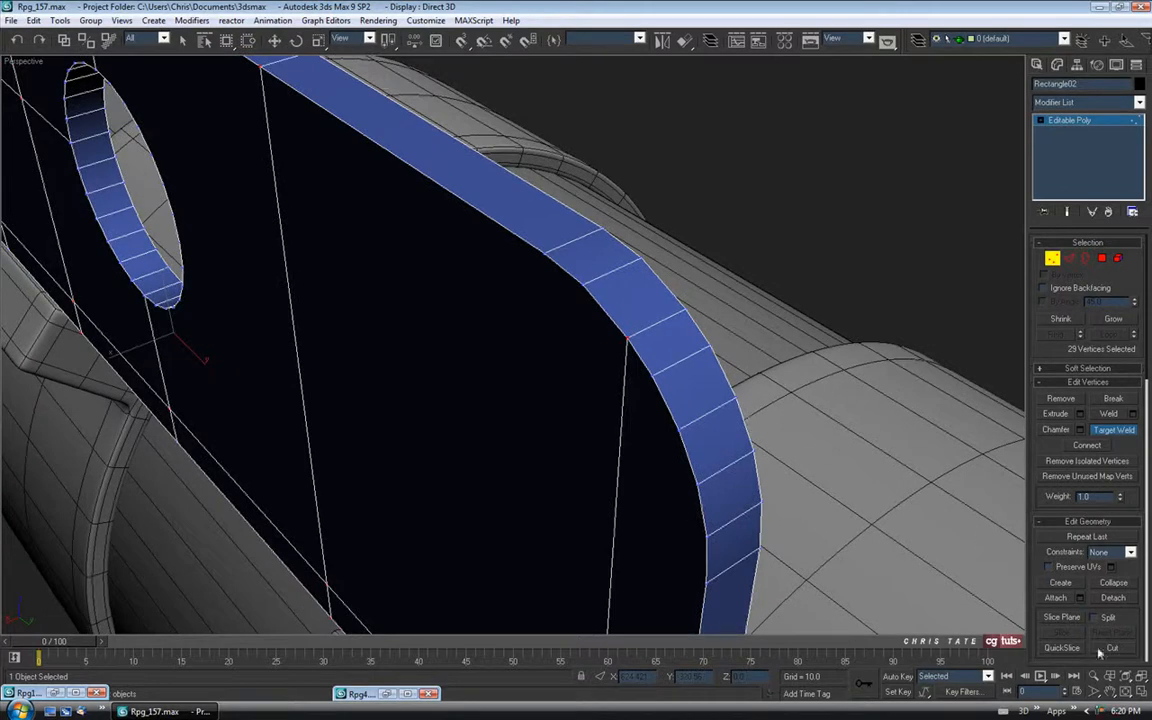
right_click(656, 471)
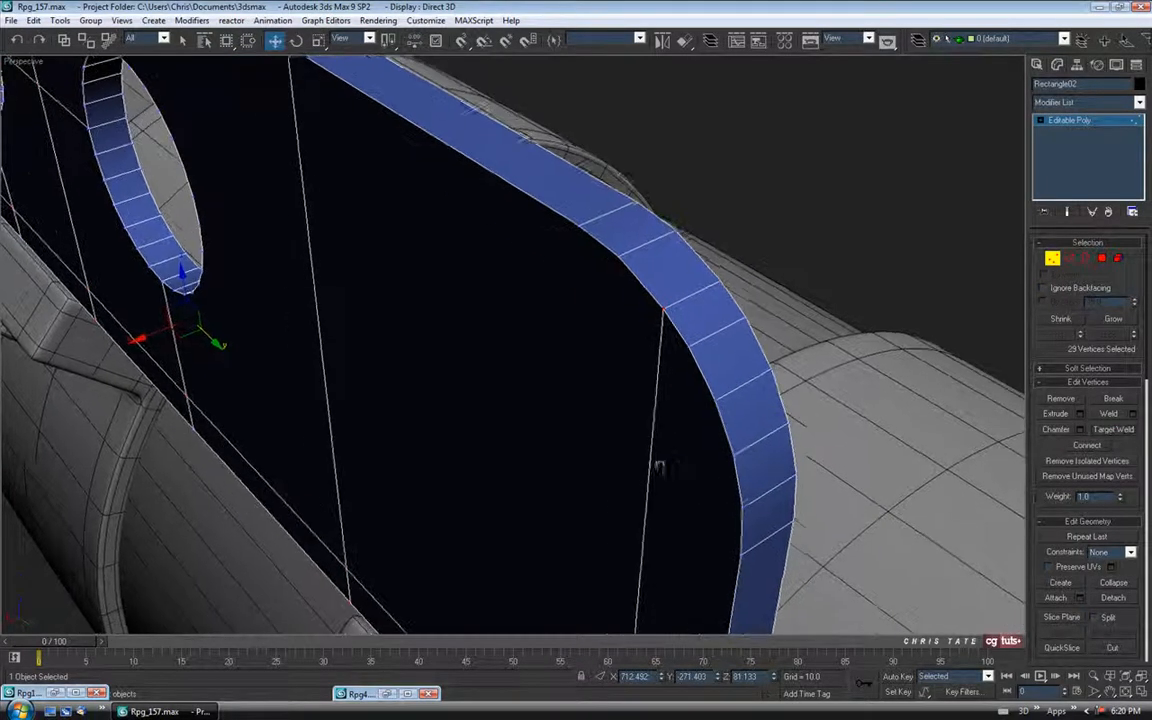
alt+middle_drag(653, 463, 678, 427)
click(1052, 262)
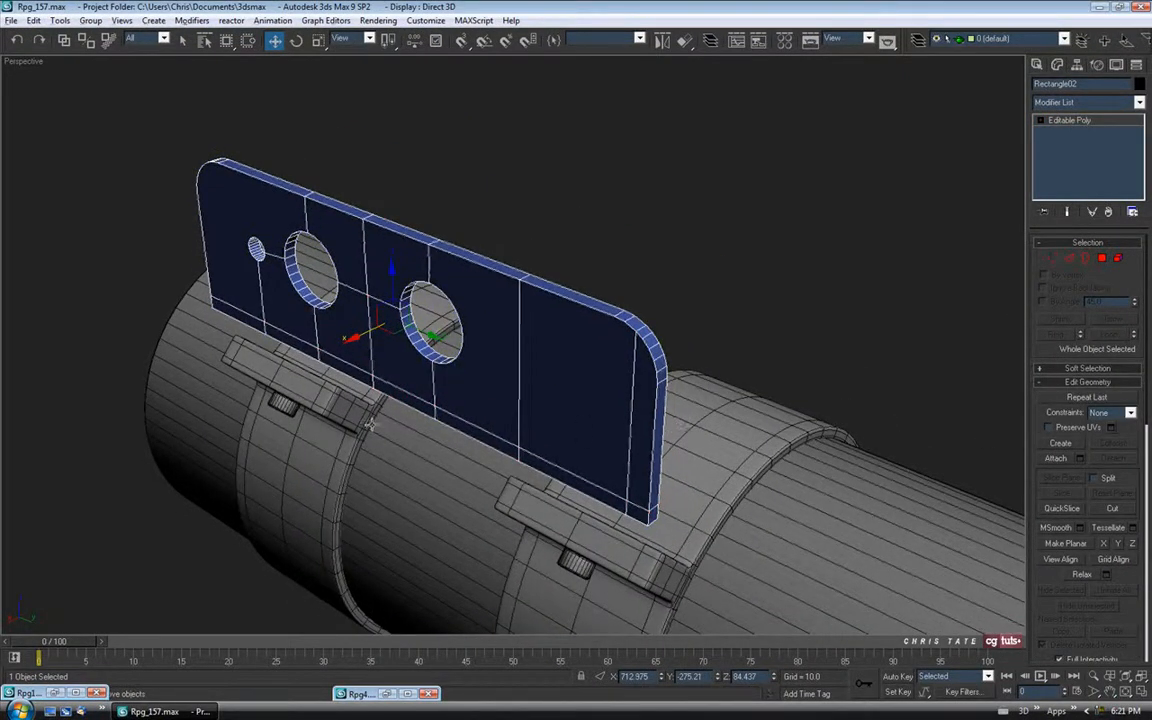
Step: Extrude the three lower-strip polygons between the central slice and the small-hole end as a group by 3.0
alt+middle_drag(371, 424, 590, 400)
key(4)
click(578, 374)
ctrl+click(610, 394)
ctrl+click(680, 425)
alt+middle_drag(663, 442, 653, 324)
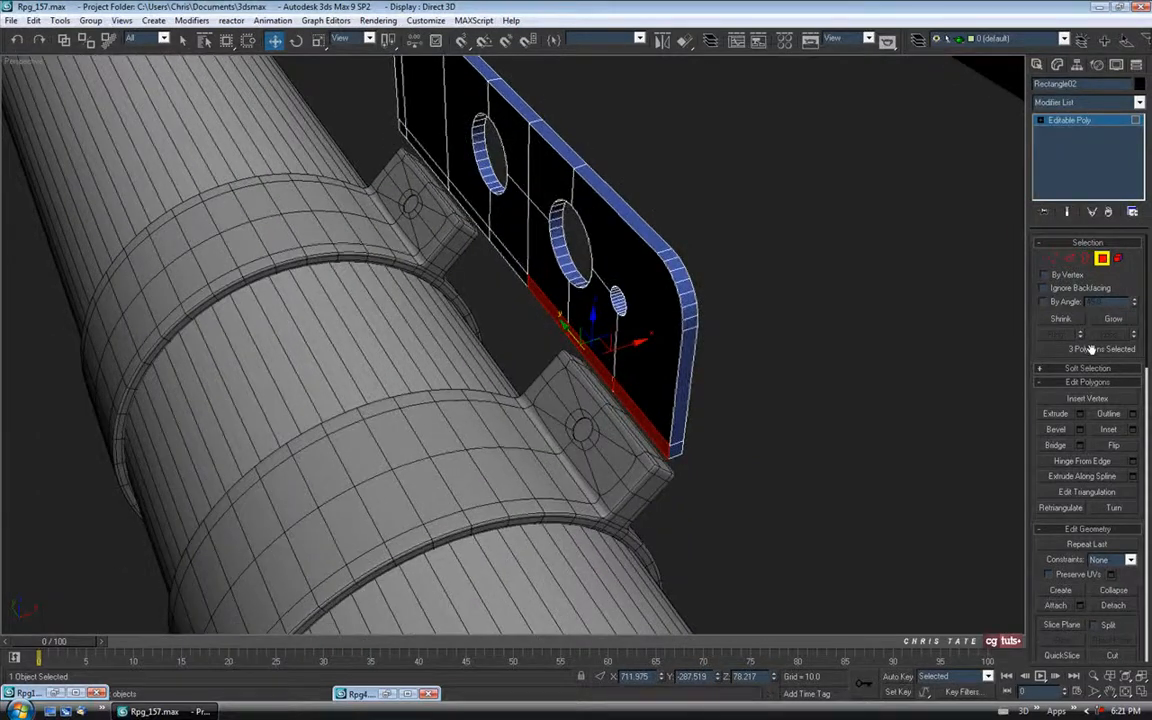
click(1079, 415)
drag(287, 140, 286, 187)
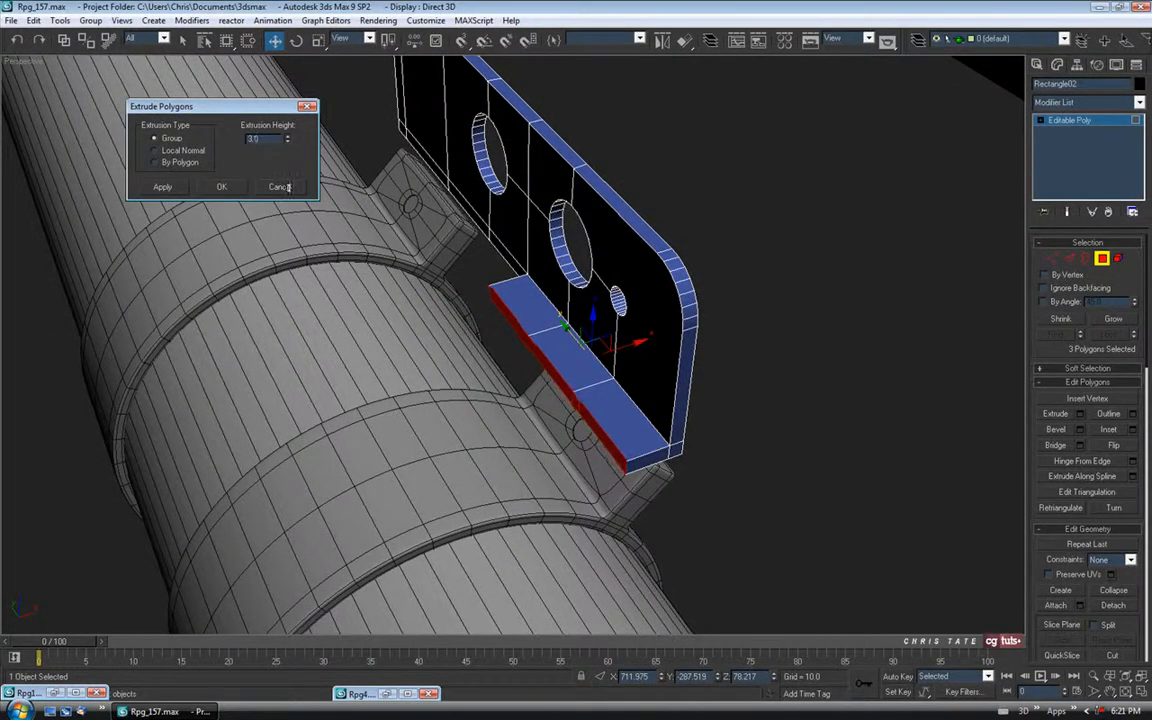
click(222, 189)
Step: Extrude the middle front polygon of the new flange outward by another 3.0
alt+middle_drag(330, 290, 513, 366)
click(612, 333)
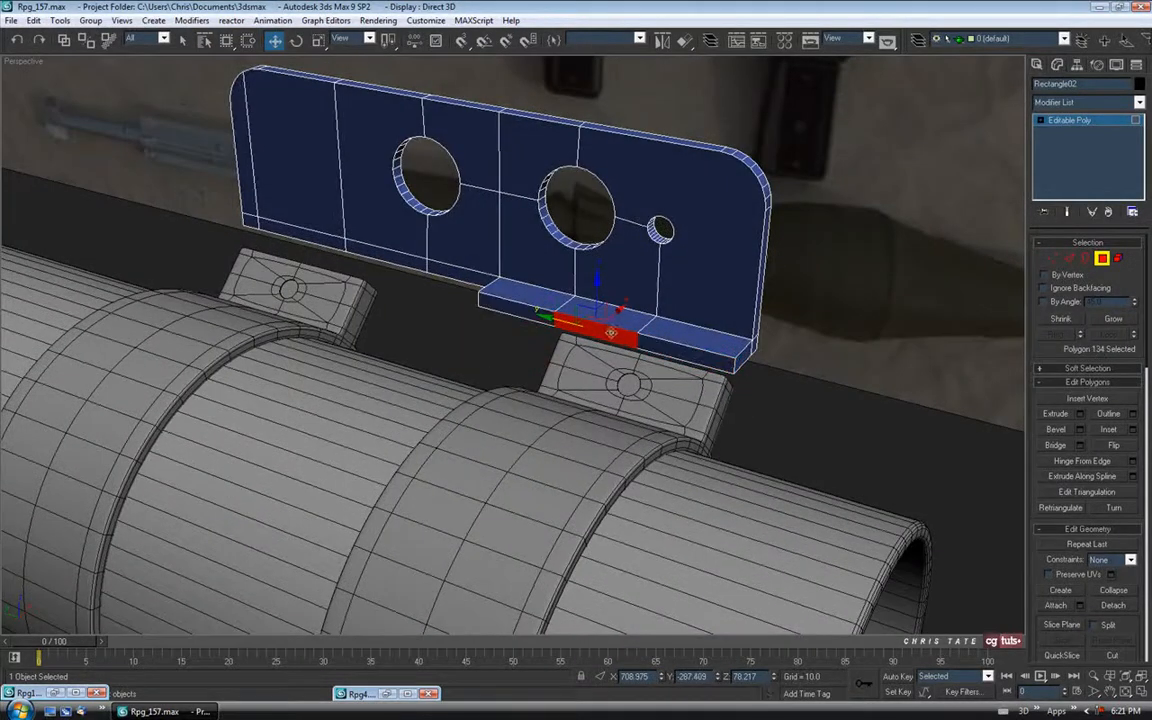
alt+middle_drag(573, 392, 595, 388)
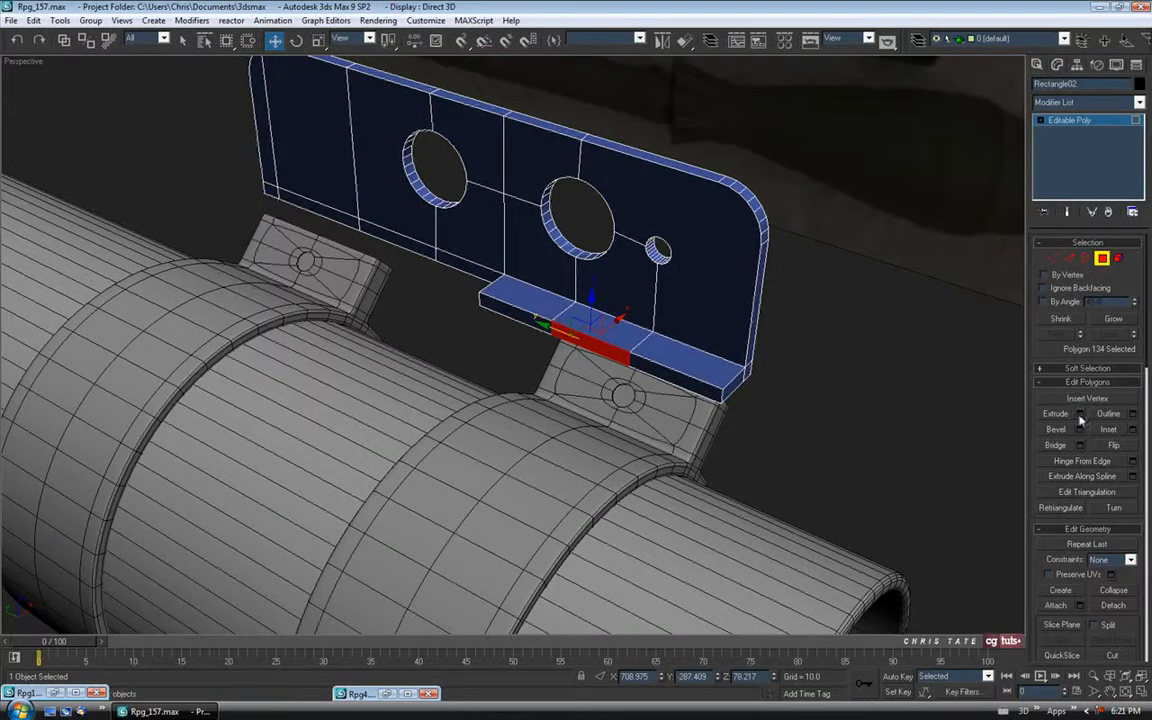
click(1080, 413)
alt+middle_drag(346, 280, 408, 260)
click(221, 186)
Step: Extrude the lower-strip polygon between the two end slices, above the other mounting block, by 6.0
click(414, 248)
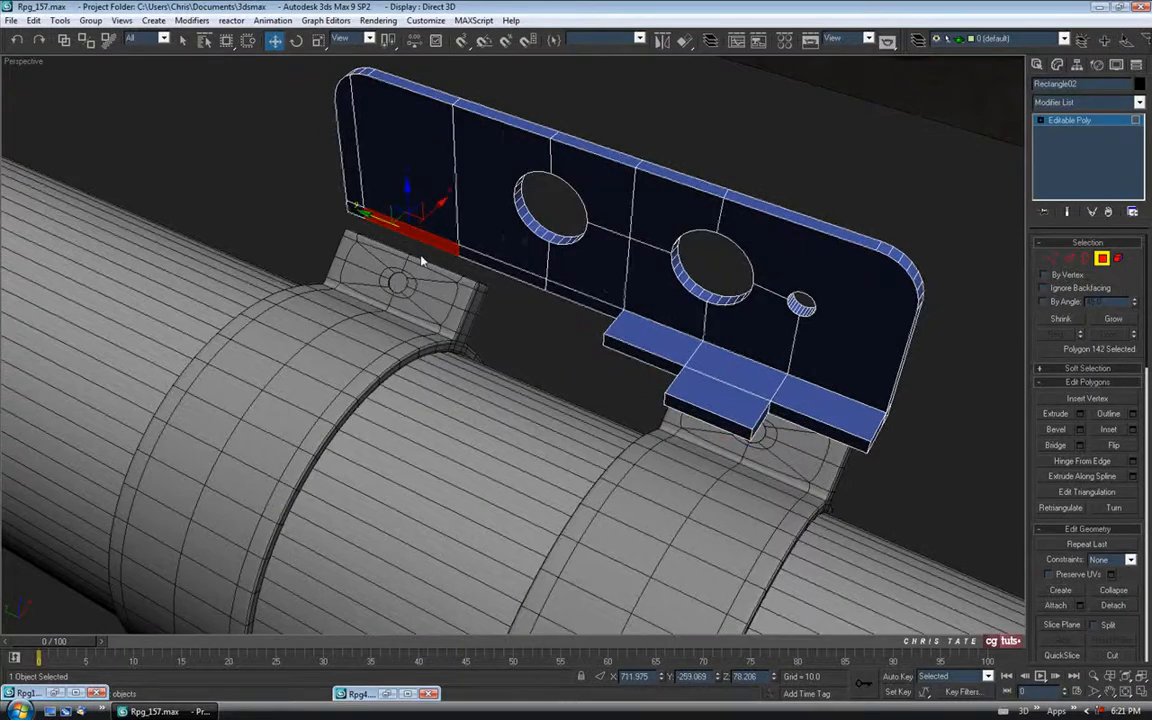
click(1080, 414)
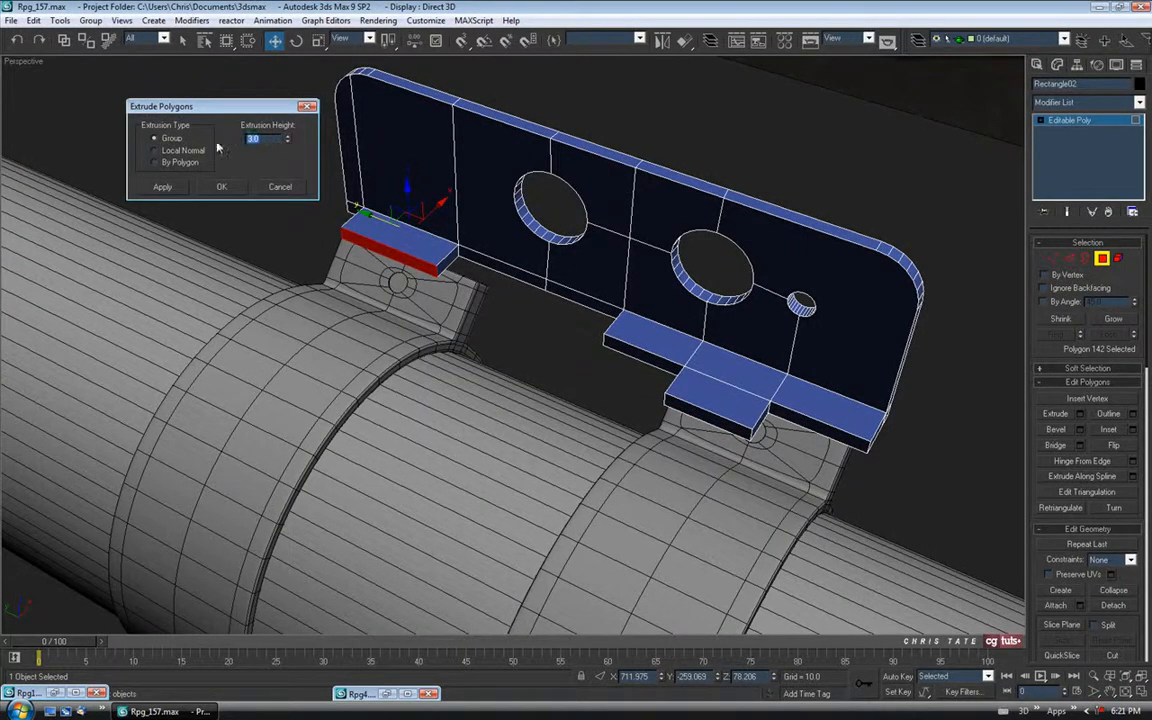
text(3)
key(Return)
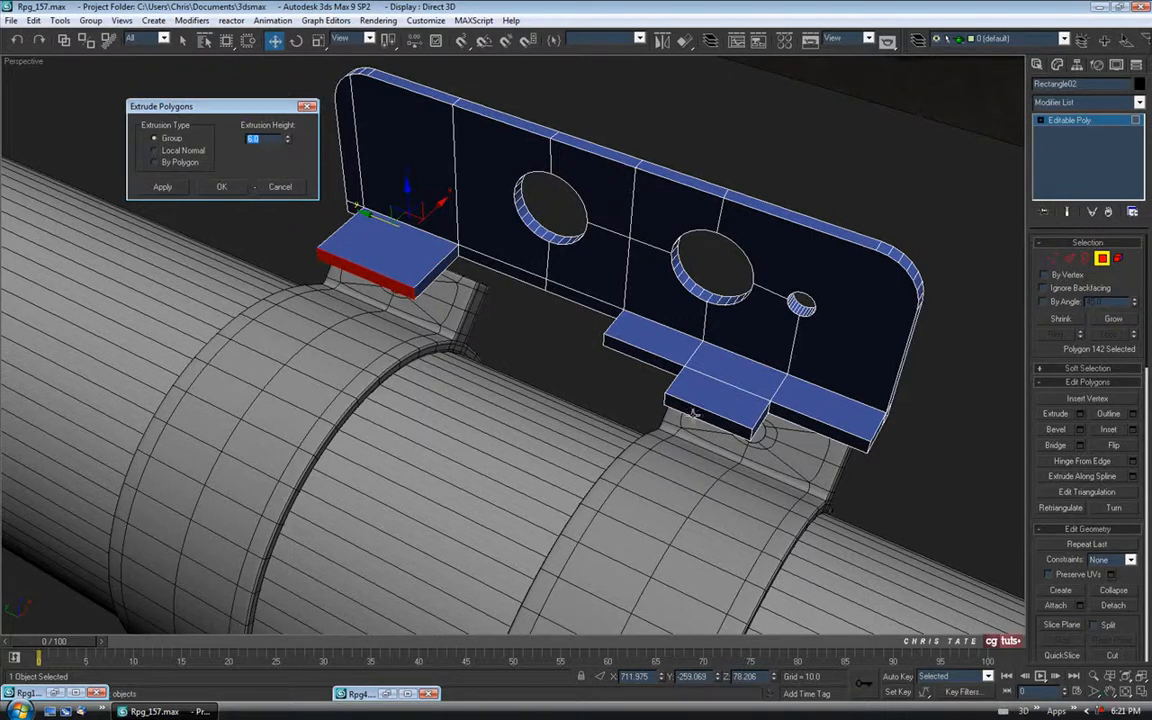
click(222, 187)
alt+middle_drag(420, 330, 578, 318)
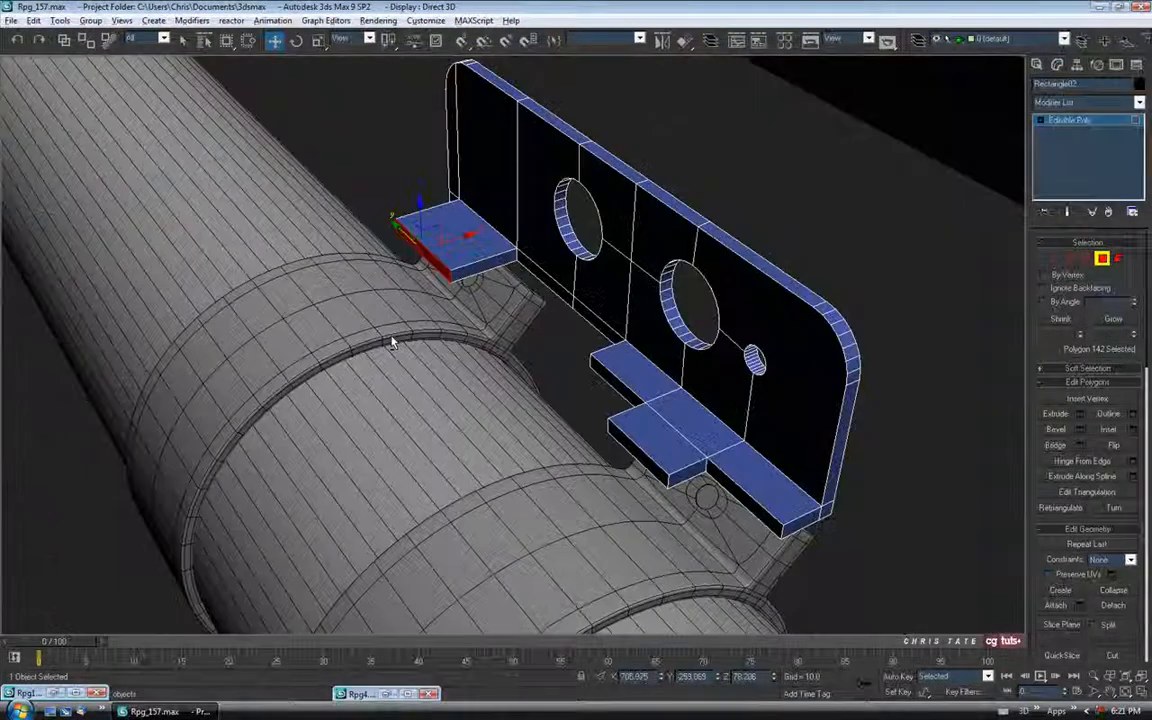
alt+middle_drag(442, 378, 452, 372)
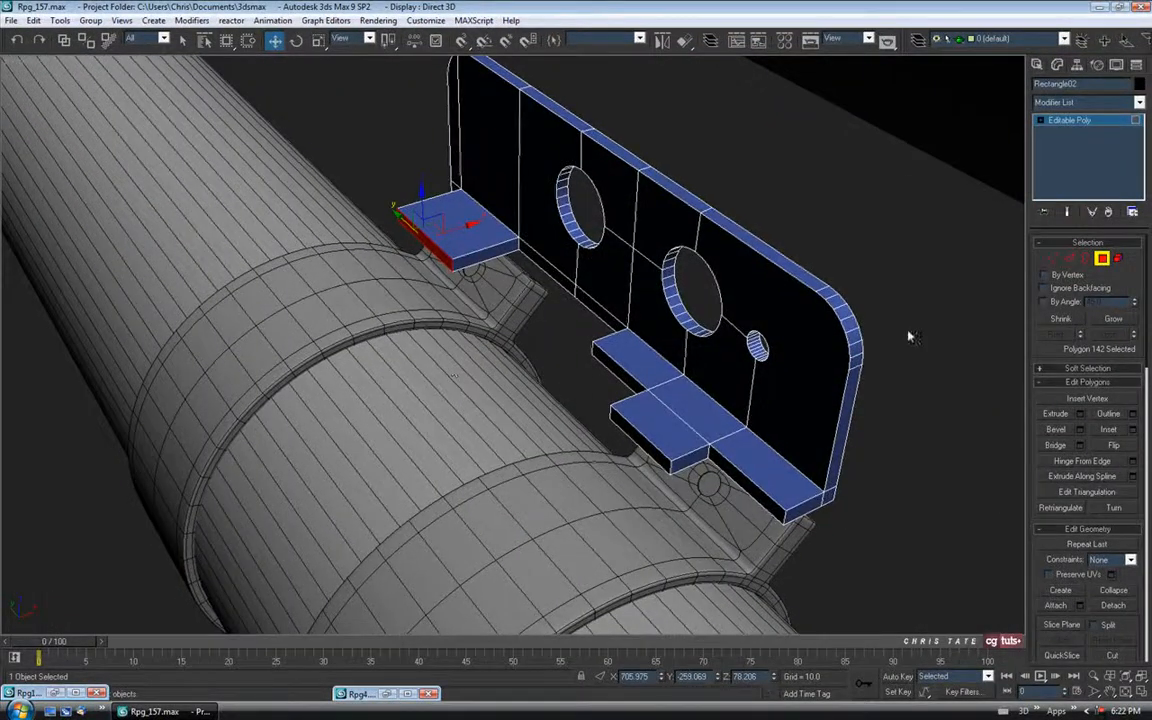
click(1101, 260)
alt+middle_drag(700, 330, 633, 447)
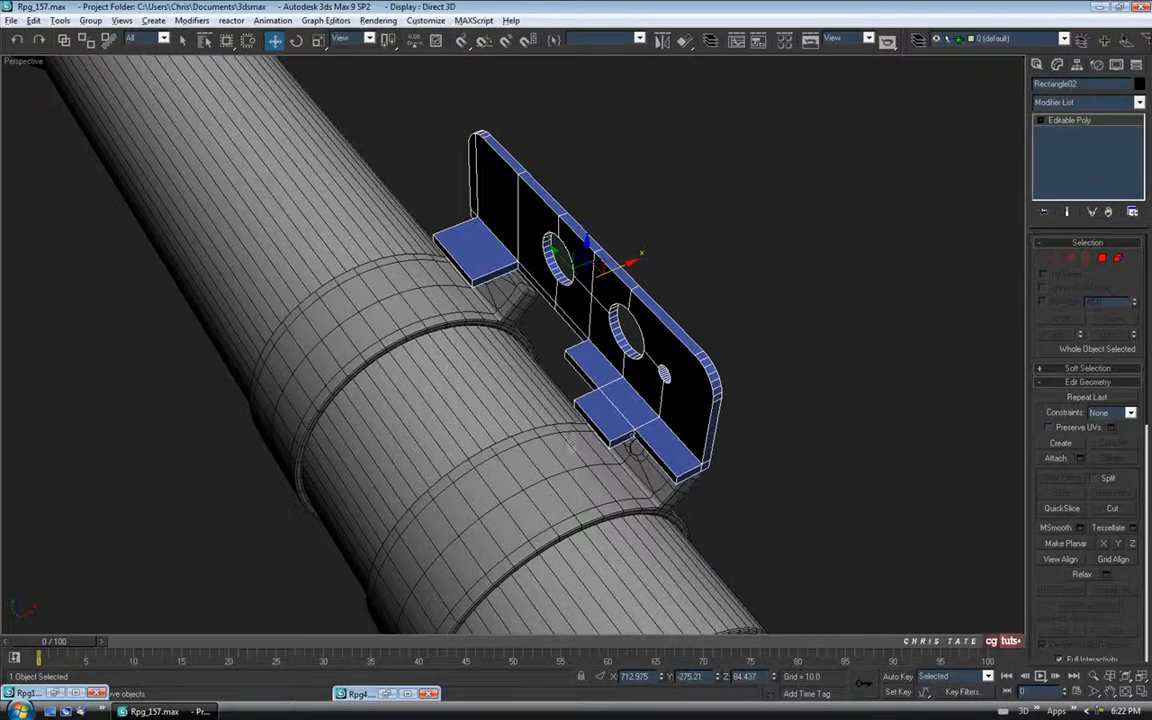
Step: Add a Symmetry modifier to the sight base plate and set its mirror axis to Z
alt+middle_drag(532, 400, 564, 394)
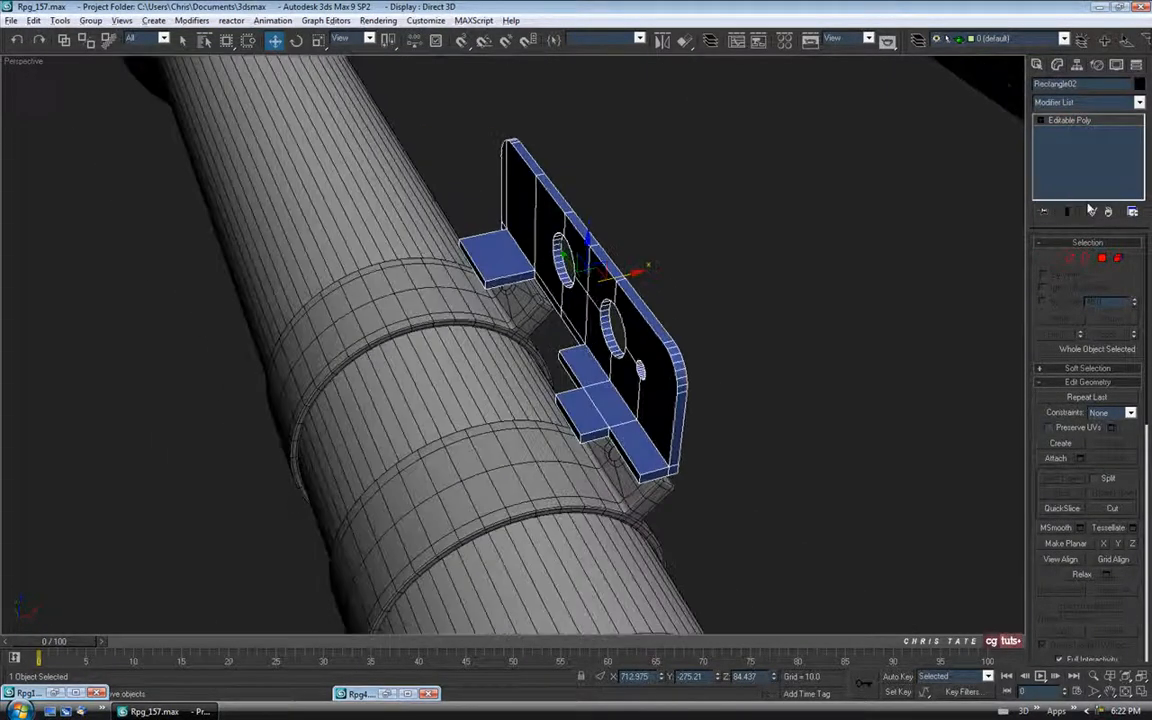
click(1141, 103)
scroll(1104, 503, down, 15)
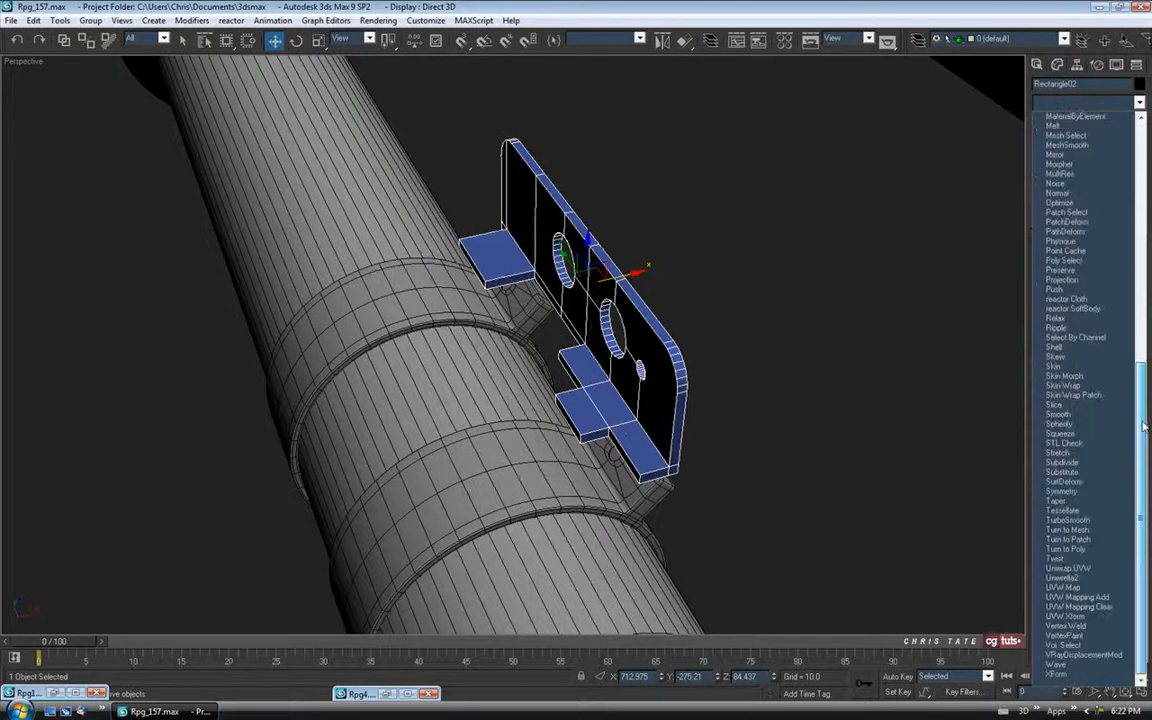
click(1101, 494)
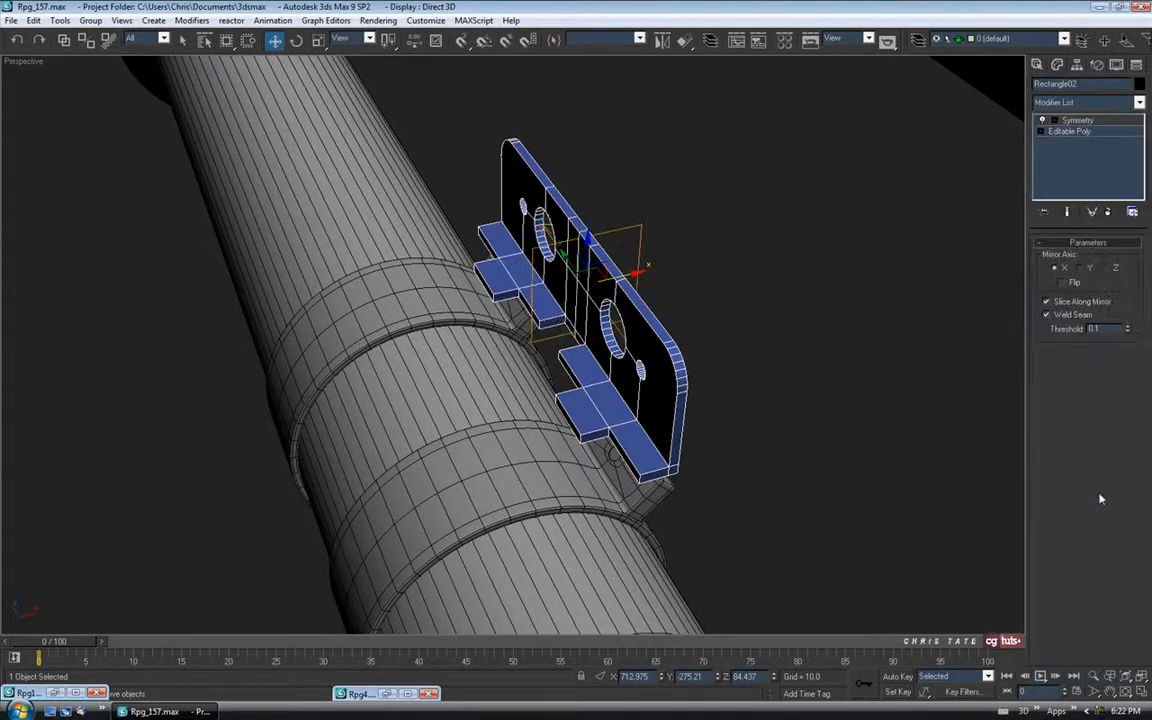
click(1106, 272)
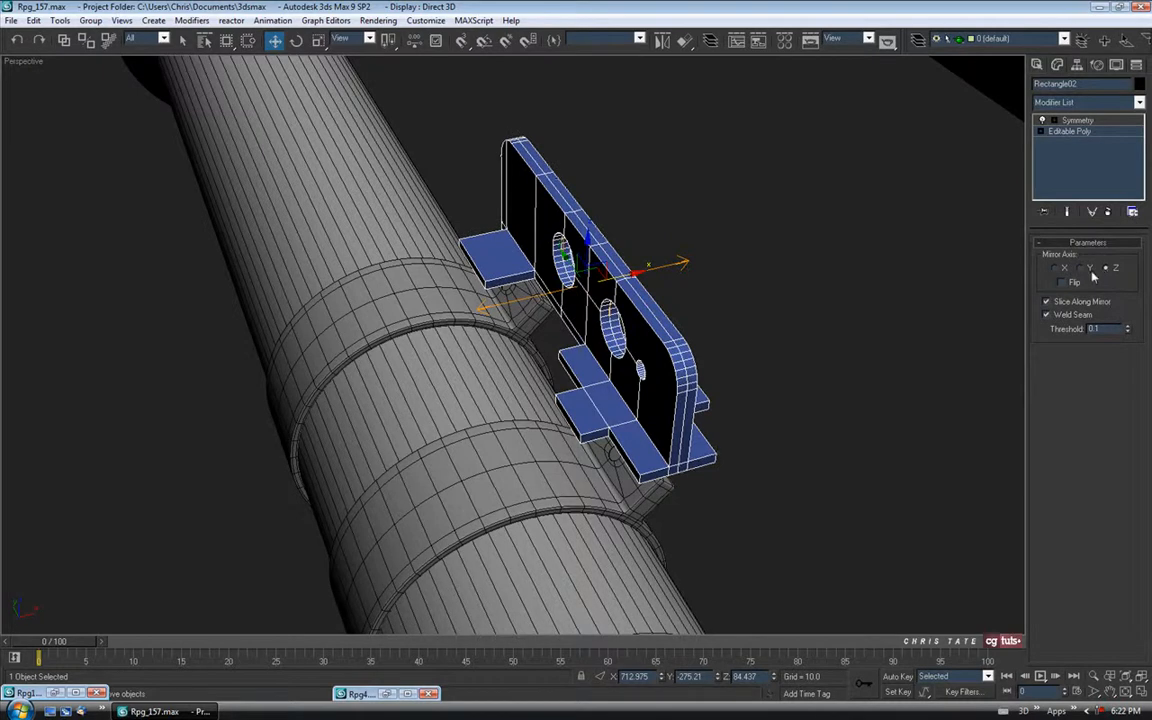
middle_drag(987, 295, 983, 309)
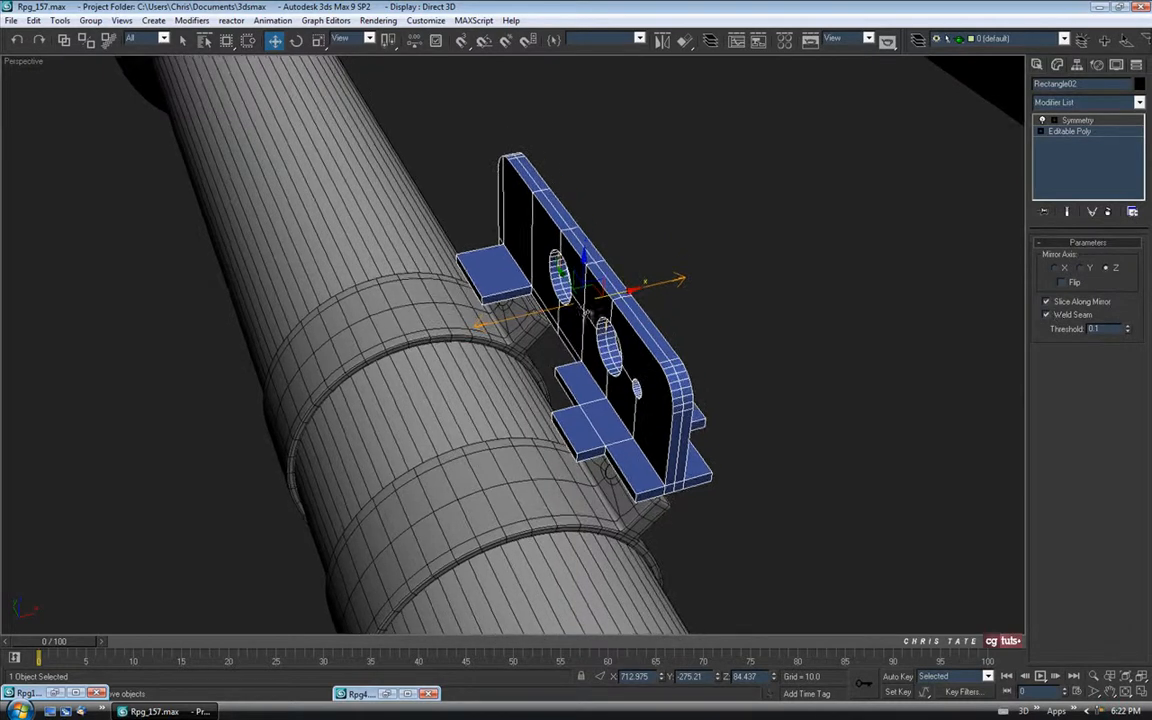
Step: Move the Symmetry mirror plane along X to about 706.14 and flip the mirroring so two plates face each other with flanges inward
click(1054, 121)
click(1077, 131)
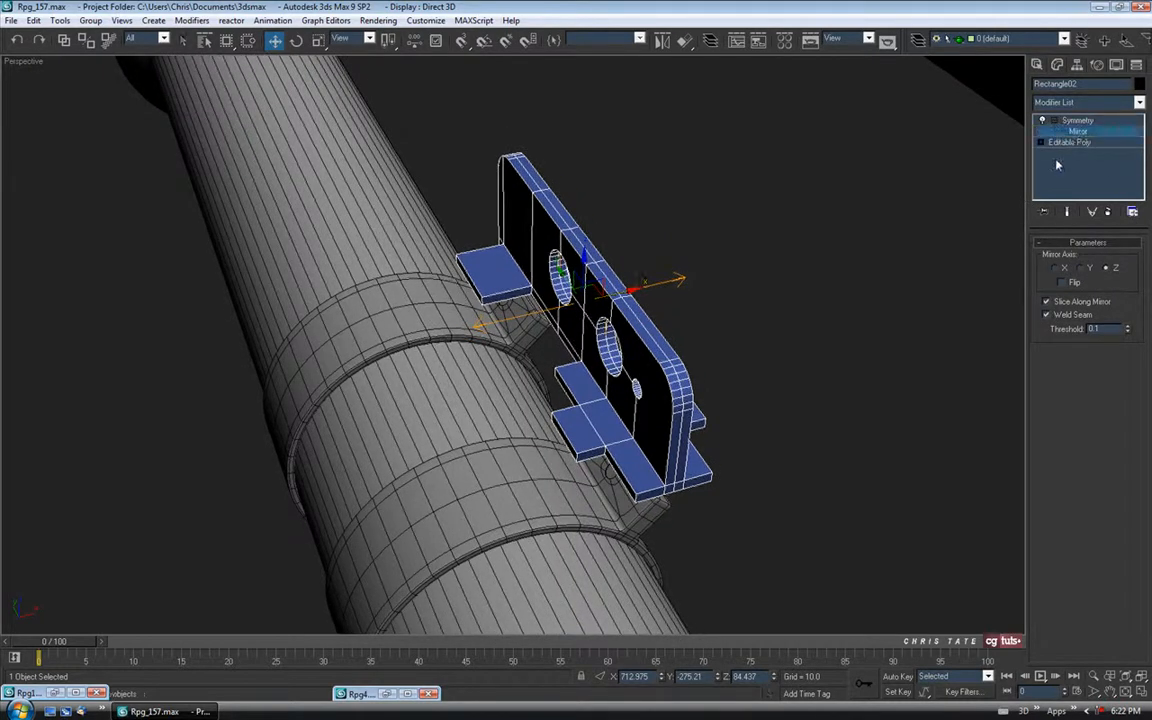
drag(586, 338, 514, 355)
click(1062, 285)
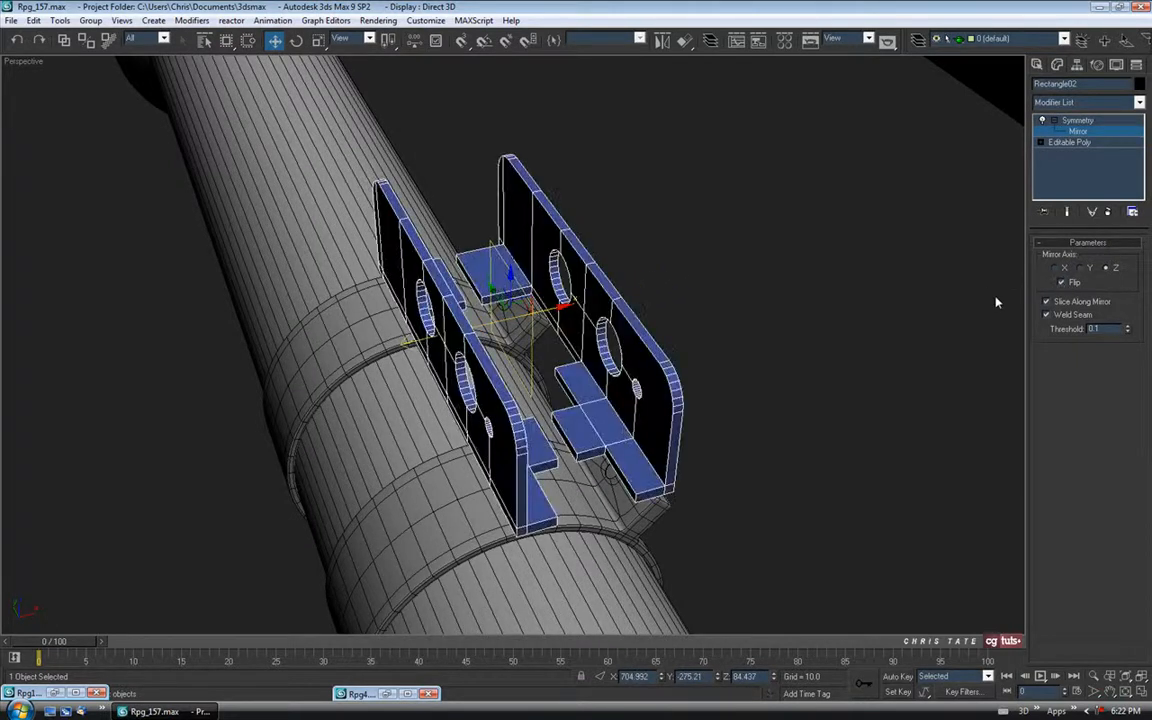
alt+middle_drag(556, 376, 546, 328)
drag(543, 308, 555, 307)
alt+middle_drag(507, 460, 728, 419)
alt+middle_drag(603, 410, 430, 462)
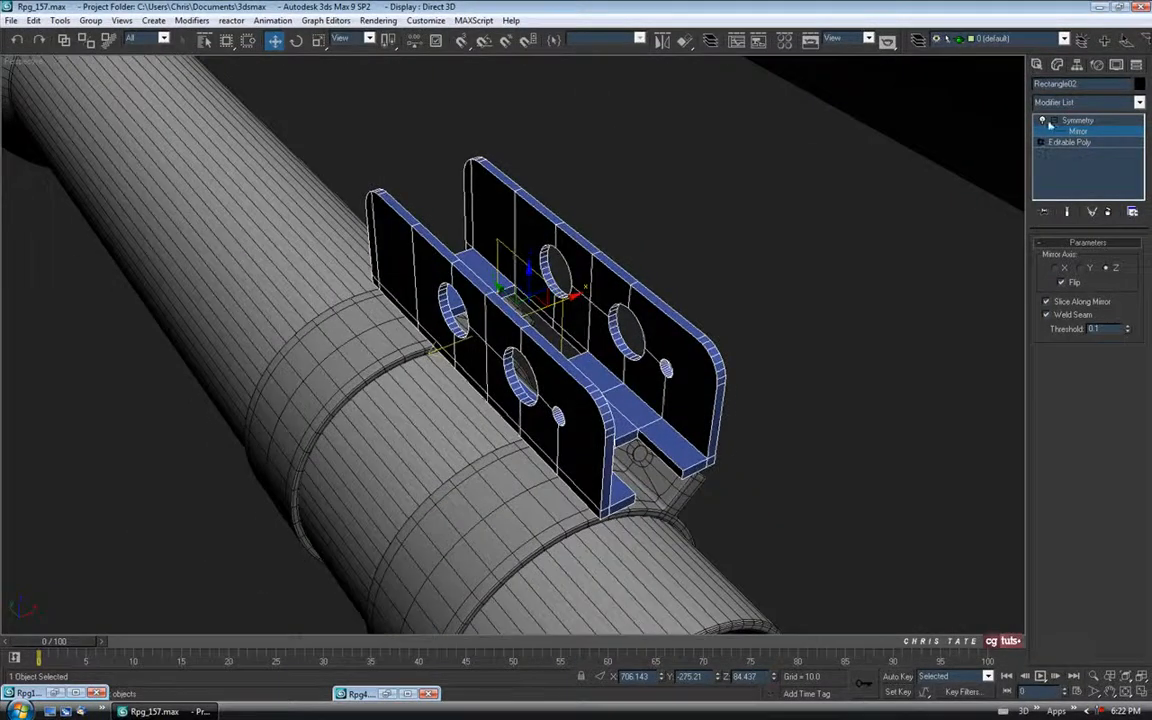
click(1070, 134)
click(1054, 121)
Step: Lower the mirrored sight base along Z to about 82.21, close to the tops of the mounting blocks
alt+middle_drag(620, 356, 605, 341)
drag(587, 253, 587, 266)
alt+middle_drag(598, 404, 572, 358)
scroll(574, 394, up, 3)
scroll(574, 394, up, 3)
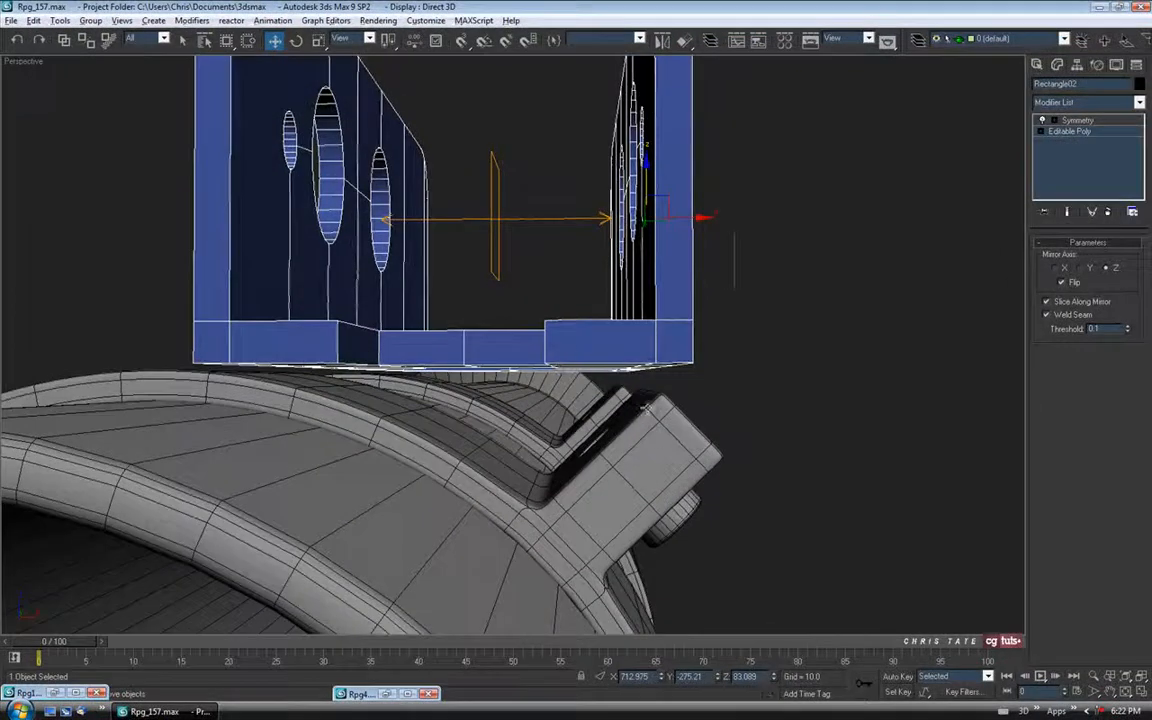
drag(647, 177, 647, 204)
alt+middle_drag(647, 204, 616, 288)
alt+middle_drag(569, 364, 578, 325)
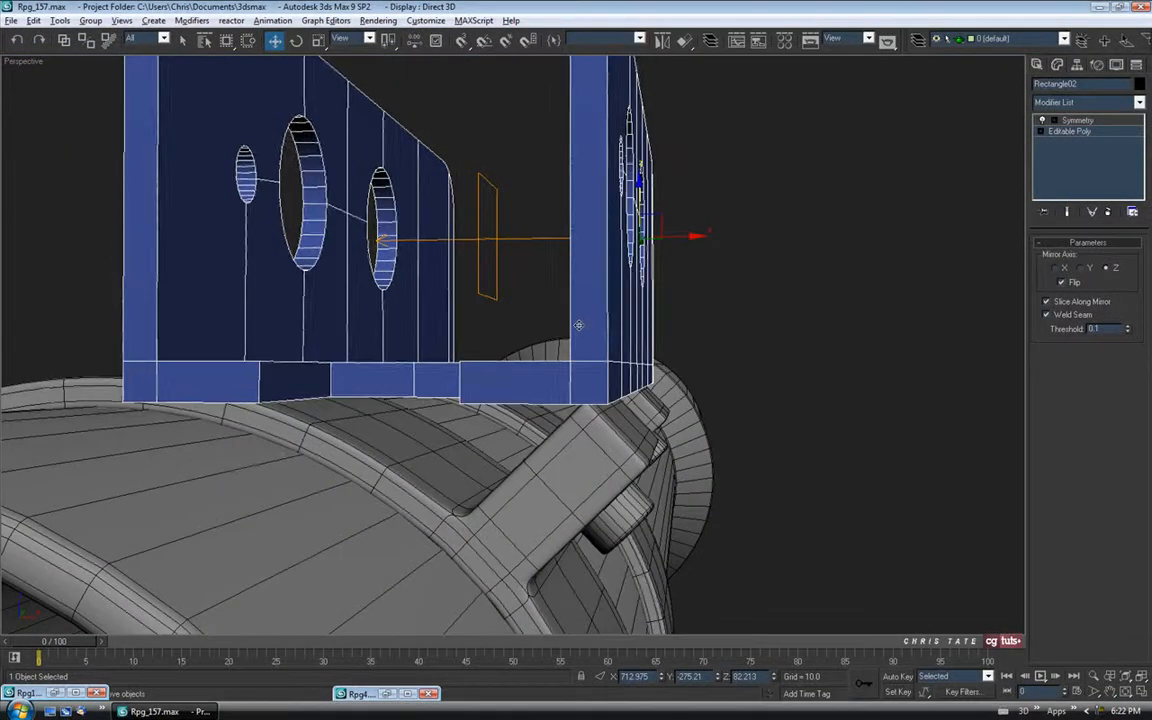
Step: Shift the sight base along X to about 713.23, lining up its outer wall with the mounting block's corner in the Front view
drag(691, 237, 697, 237)
alt+middle_drag(548, 342, 555, 344)
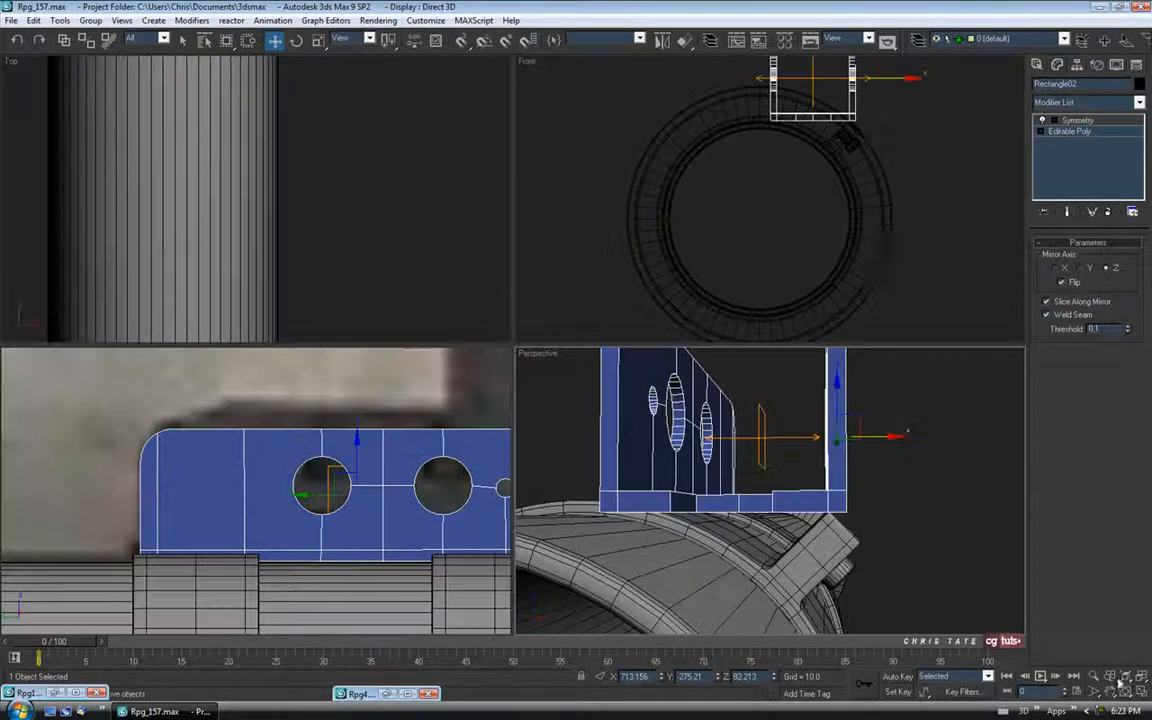
click(1141, 692)
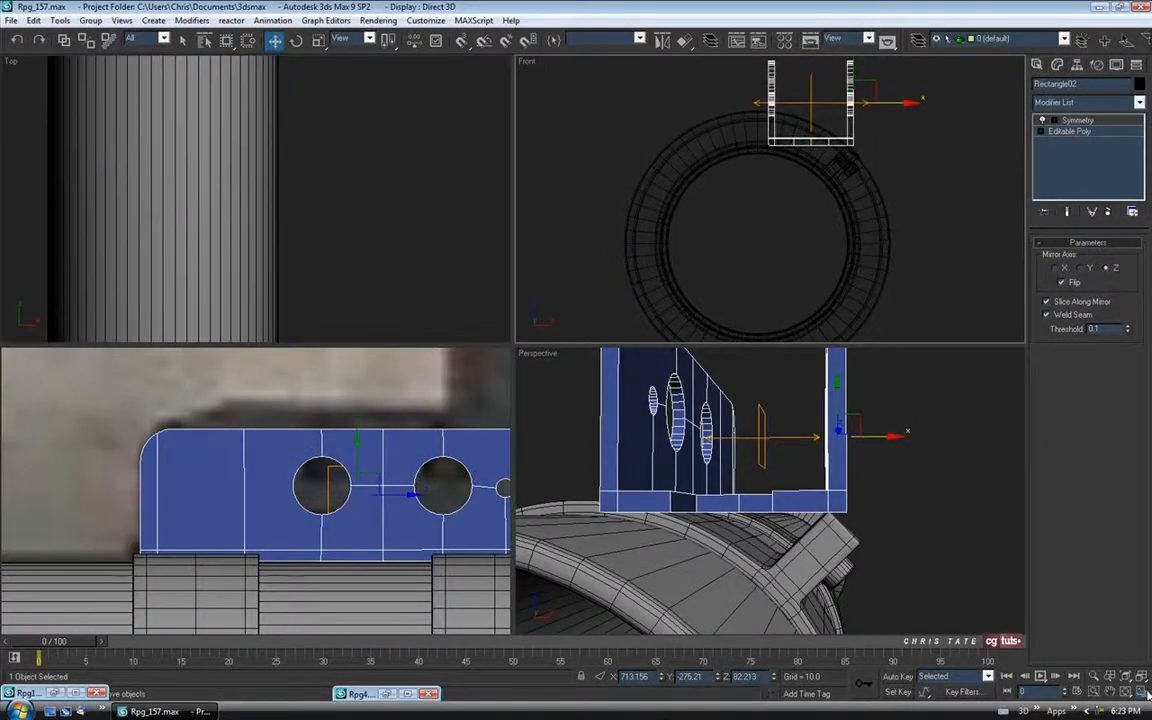
click(1141, 692)
scroll(560, 300, up, 8)
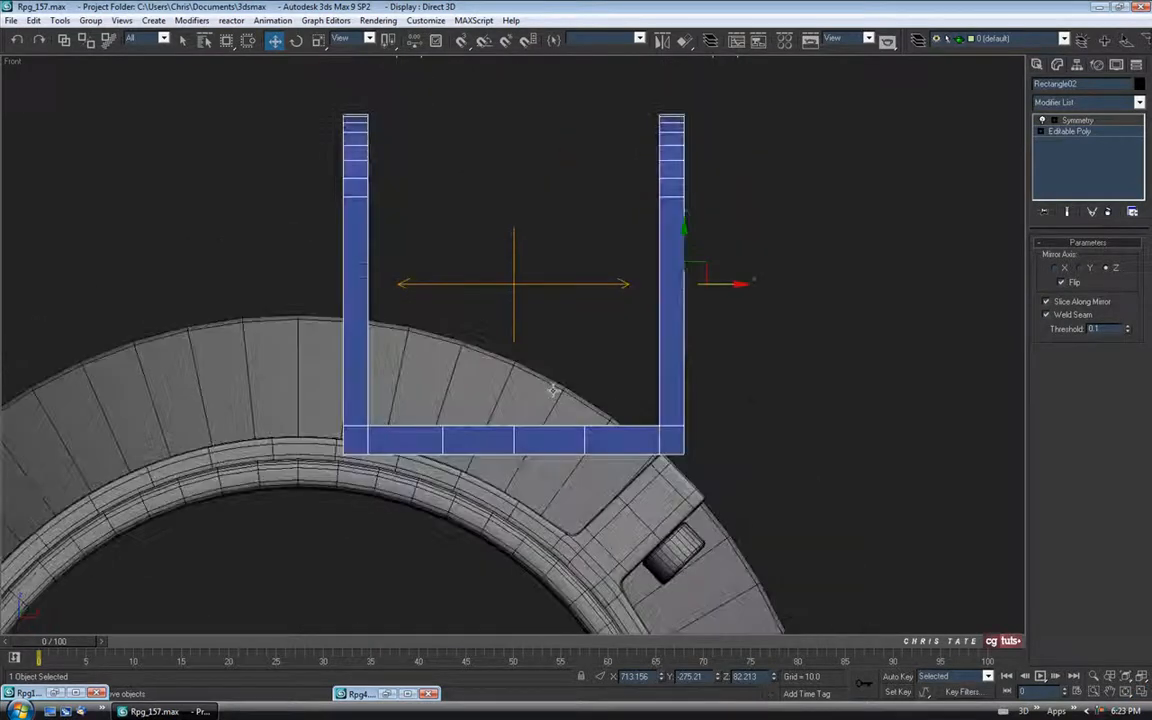
scroll(553, 390, up, 4)
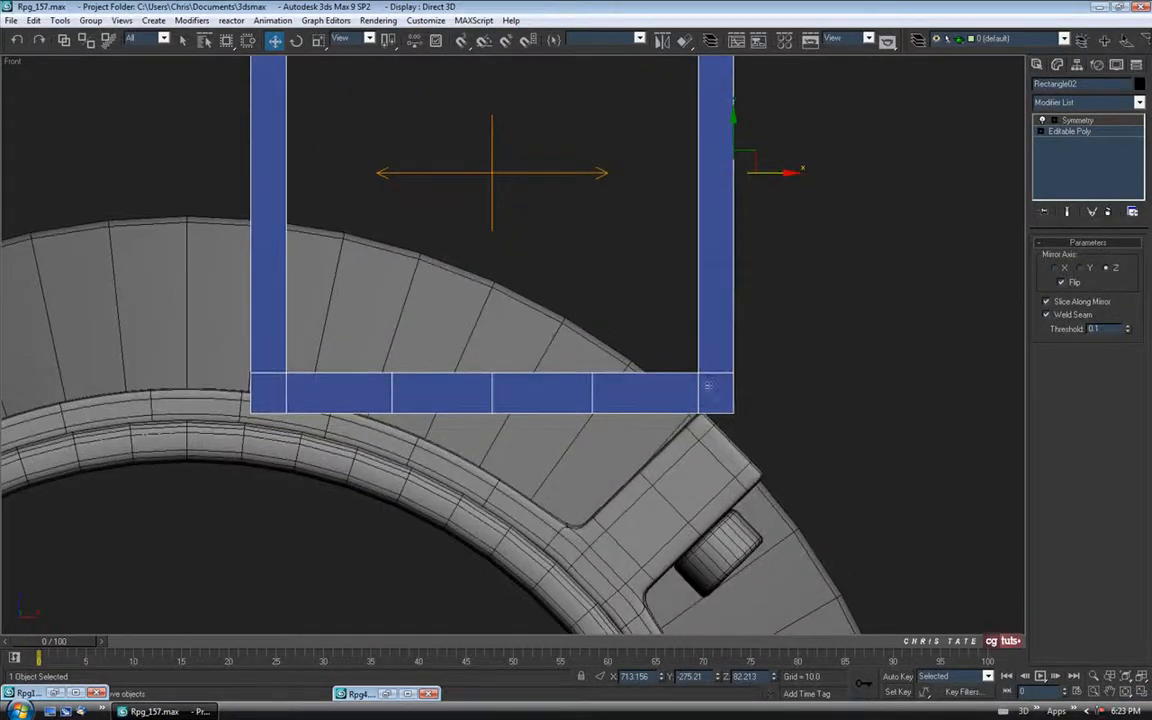
drag(768, 171, 771, 172)
middle_drag(560, 318, 626, 410)
scroll(591, 368, down, 2)
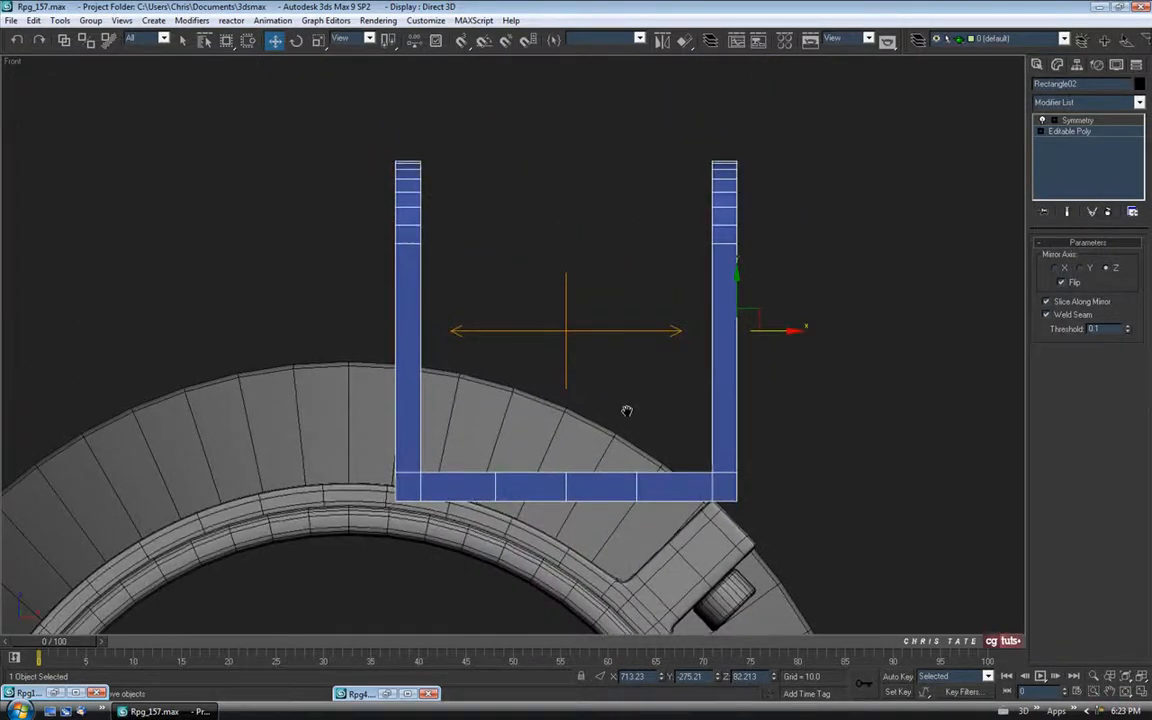
Step: Move the Symmetry mirror plane about -0.155 along X in the Front view to widen the gap between the two plates
click(1054, 121)
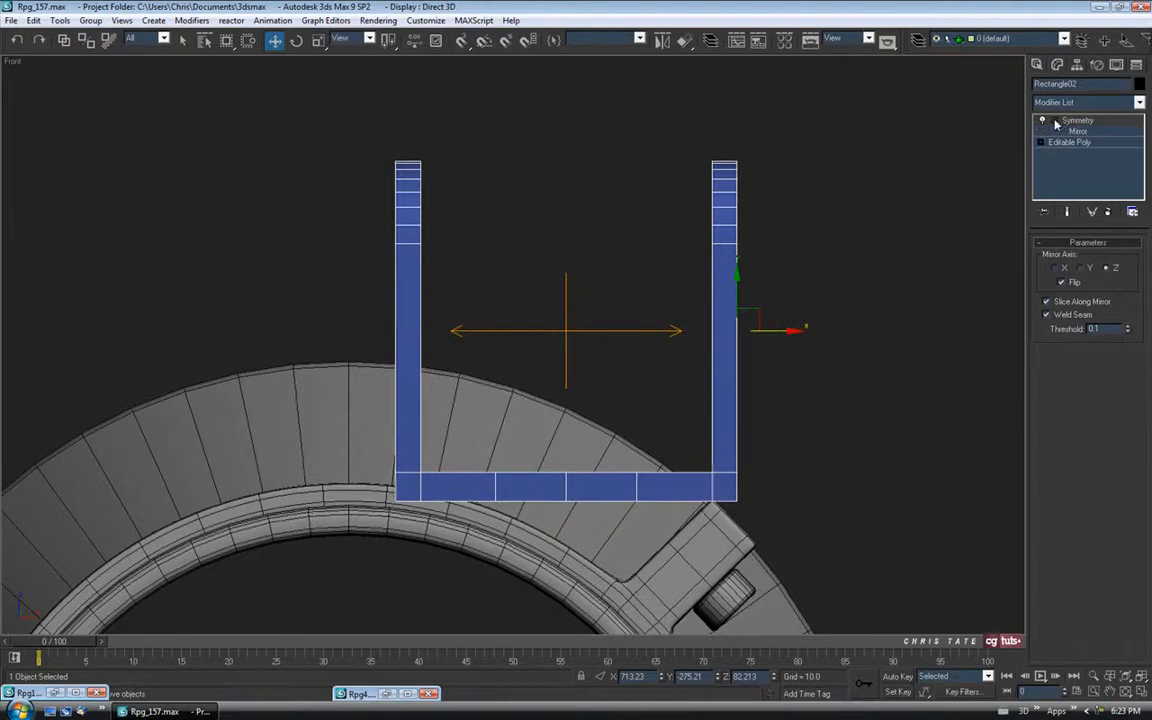
click(1077, 131)
mouse_move(617, 331)
mouse_down()
mouse_move(602, 331)
mouse_move(612, 332)
mouse_up()
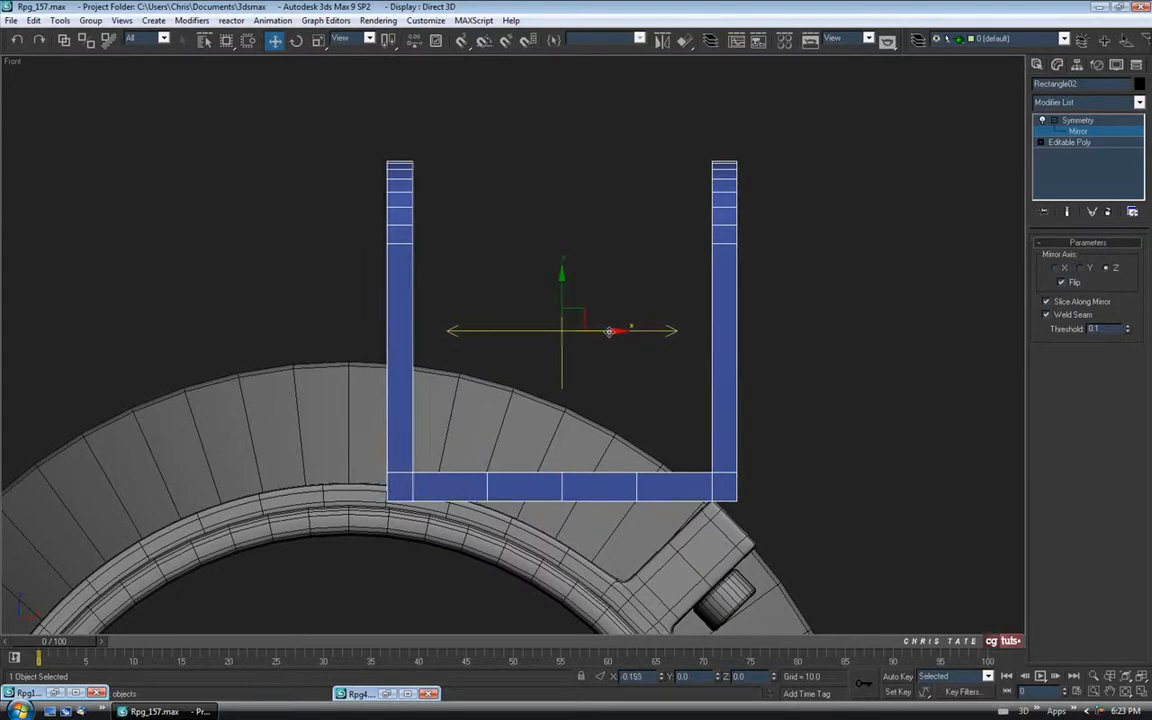
click(1074, 133)
click(1055, 121)
middle_drag(686, 345, 648, 319)
middle_drag(748, 399, 743, 363)
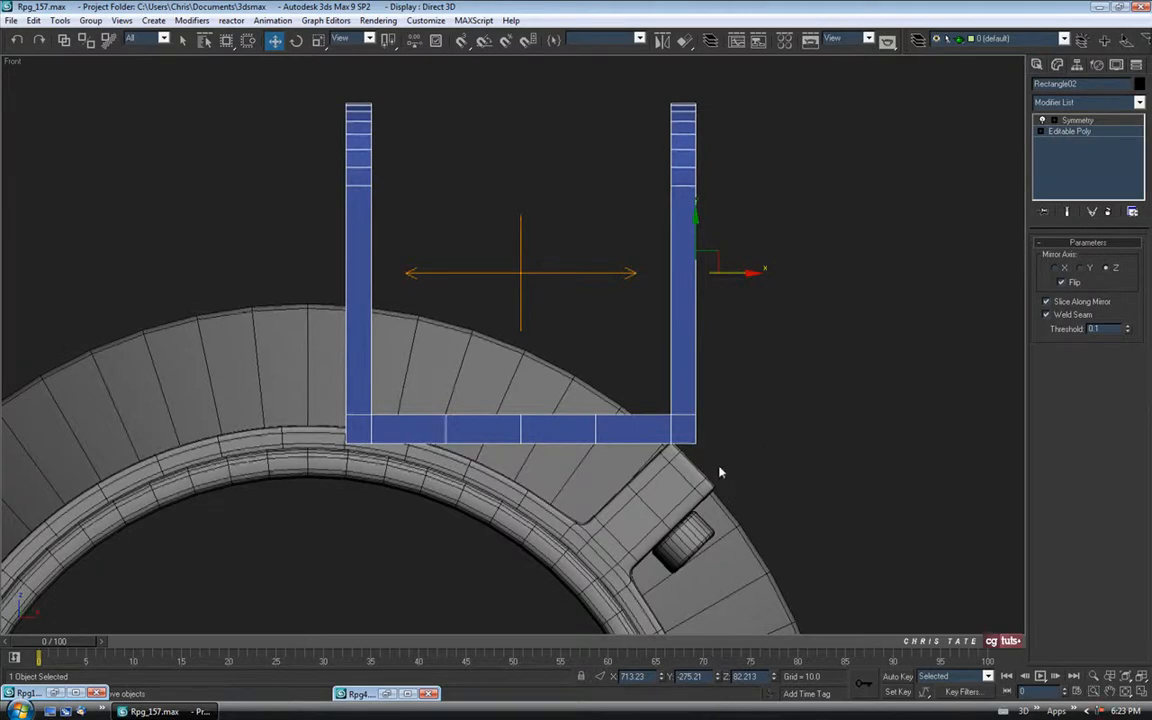
middle_drag(706, 440, 699, 462)
Step: Return to a full-size perspective view of the sight base and save the scene as the incremental file Rpg_158
click(1140, 690)
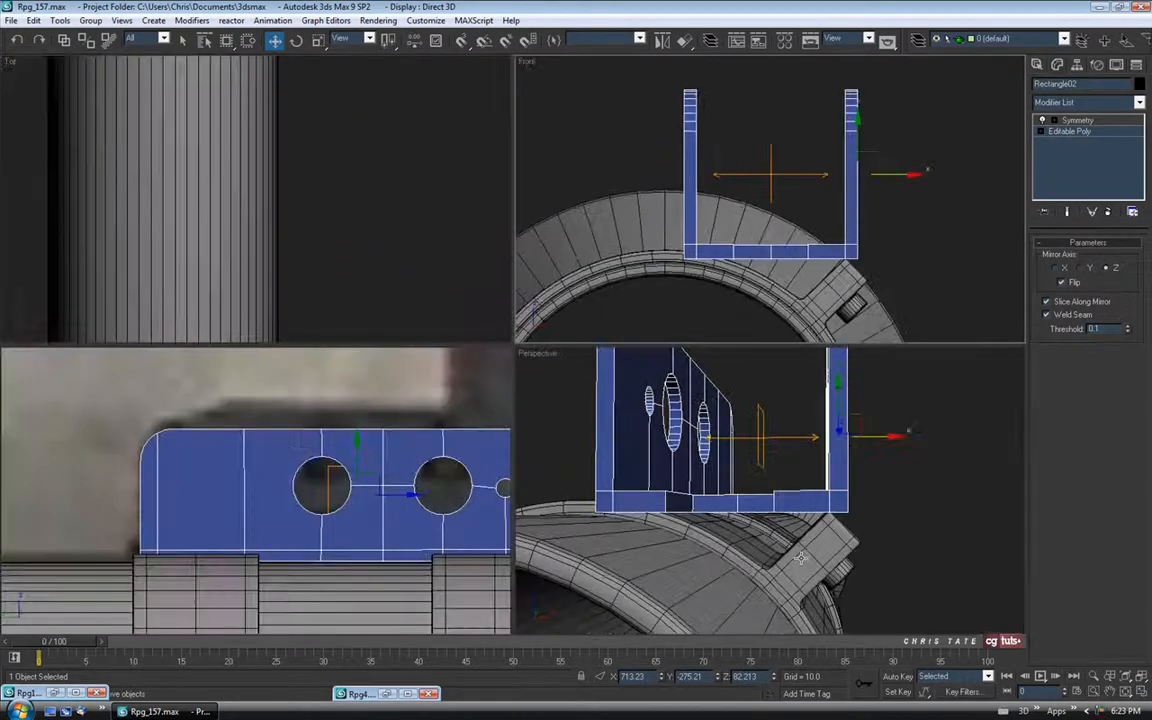
key(alt+w)
alt+drag(822, 498, 733, 438)
alt+middle_drag(733, 438, 543, 378)
scroll(688, 420, down, 5)
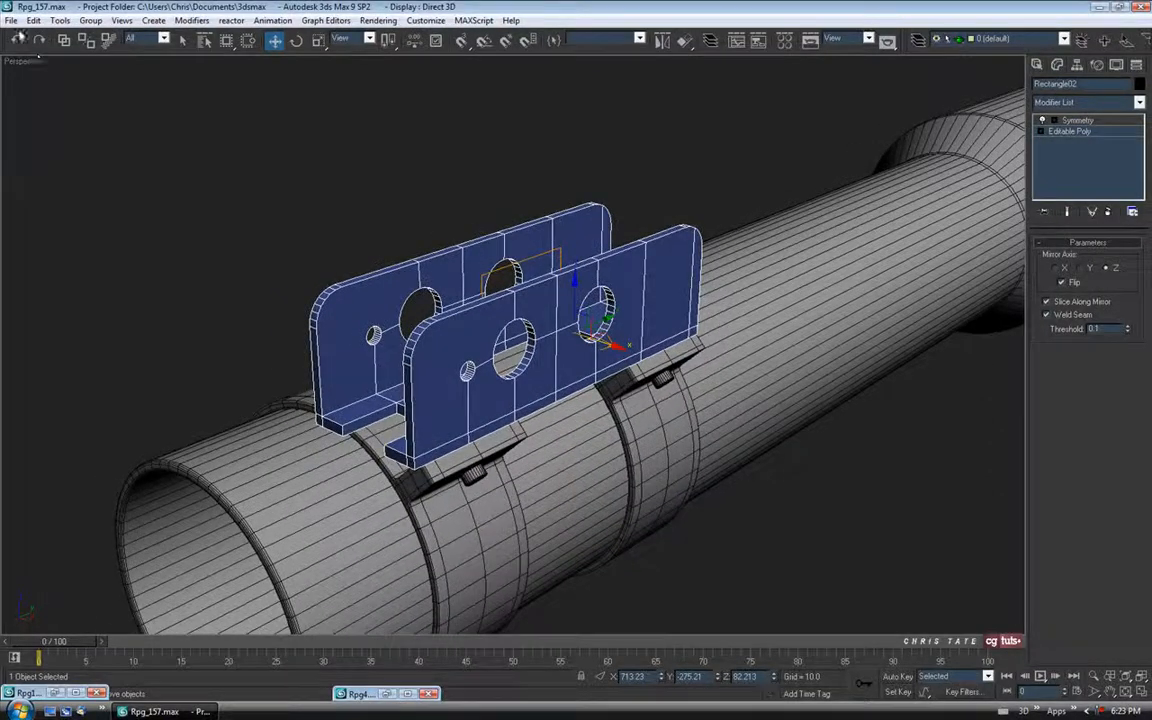
click(11, 20)
click(38, 118)
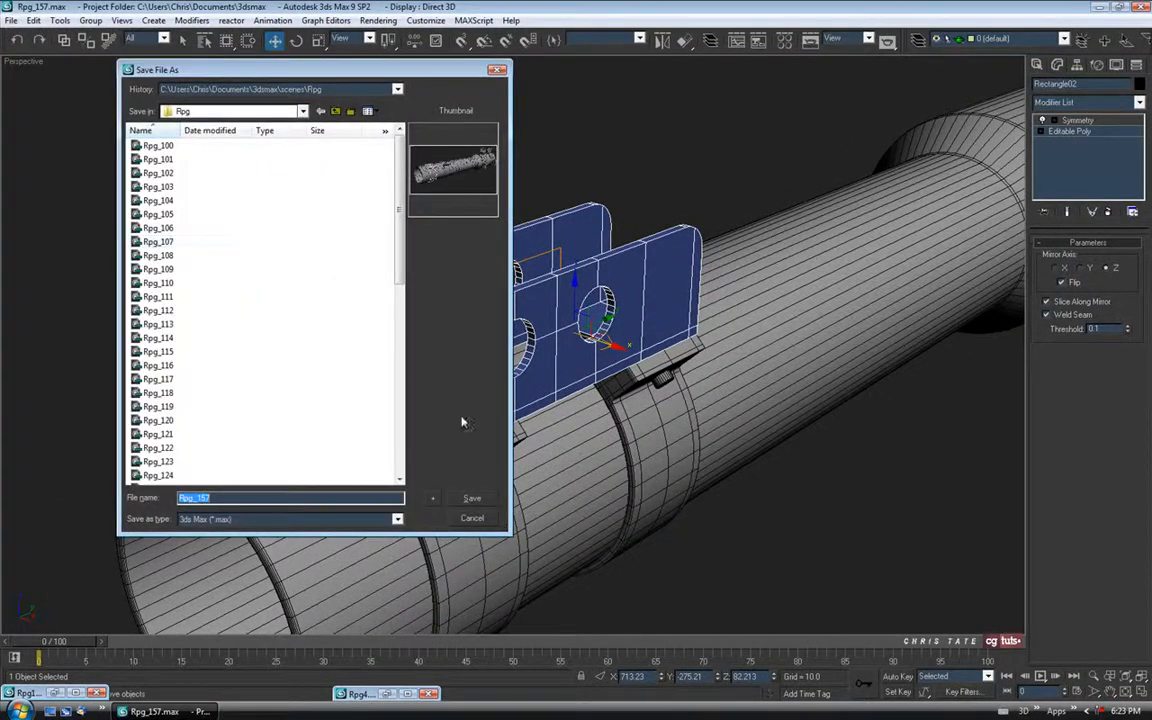
click(433, 499)
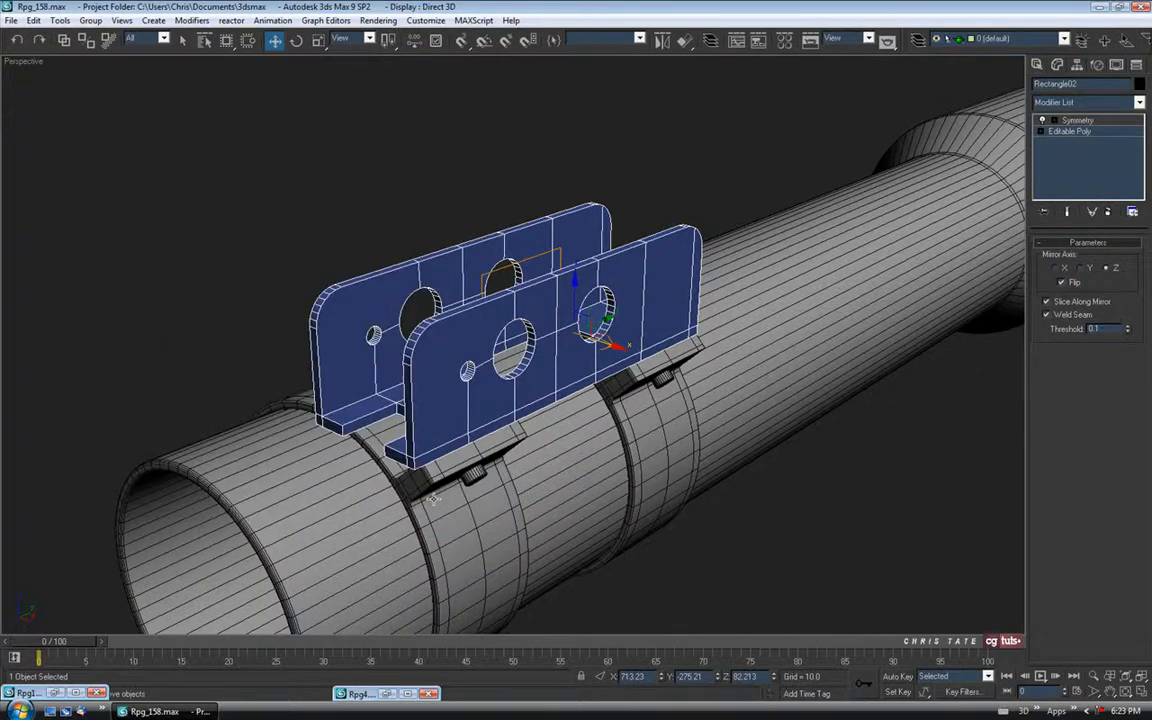